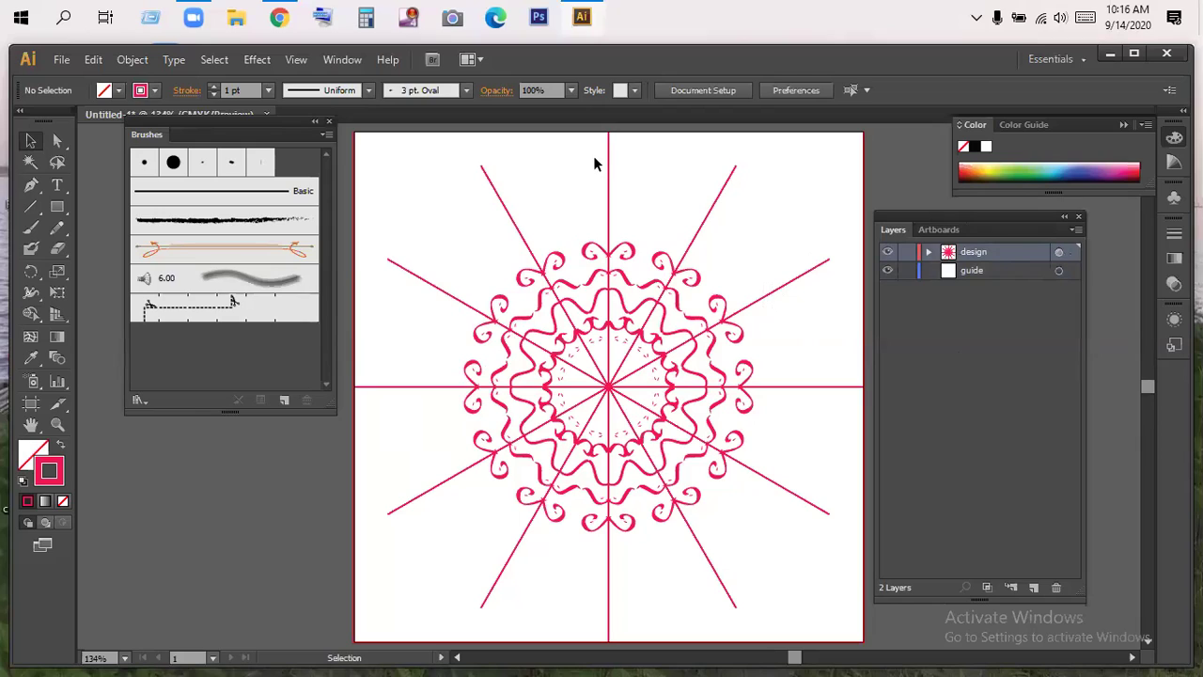
Try to delete the vertical guide line running through the center of the mandala.
drag(395, 376, 419, 432)
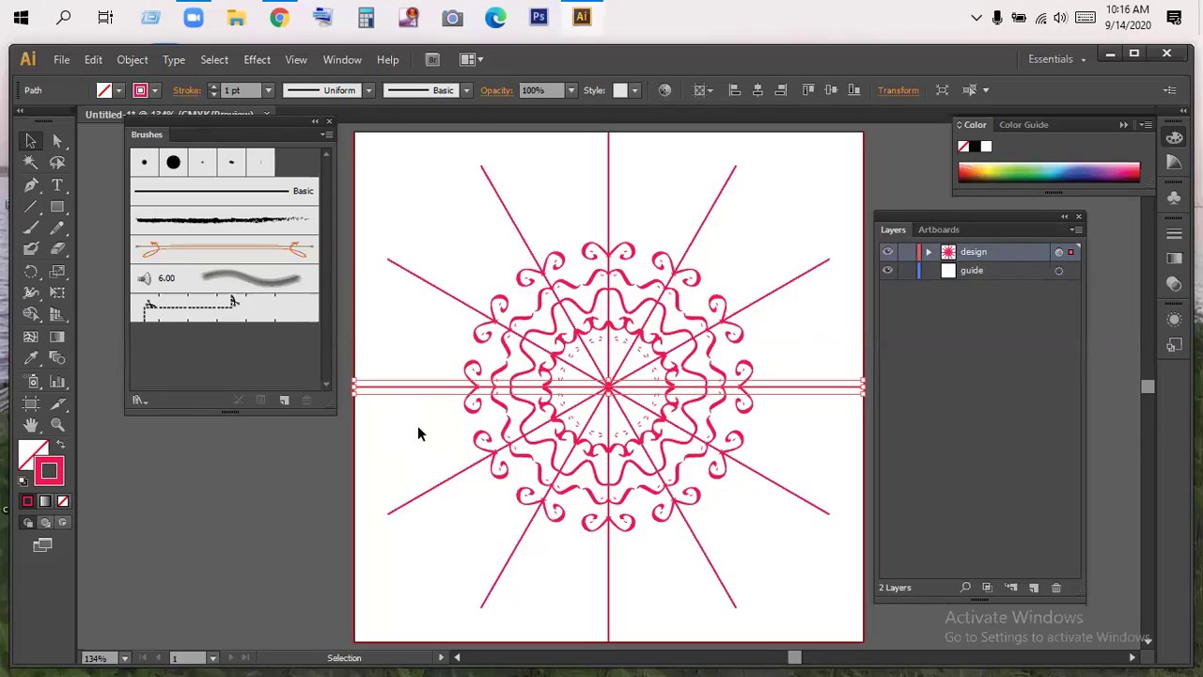
drag(596, 170, 628, 188)
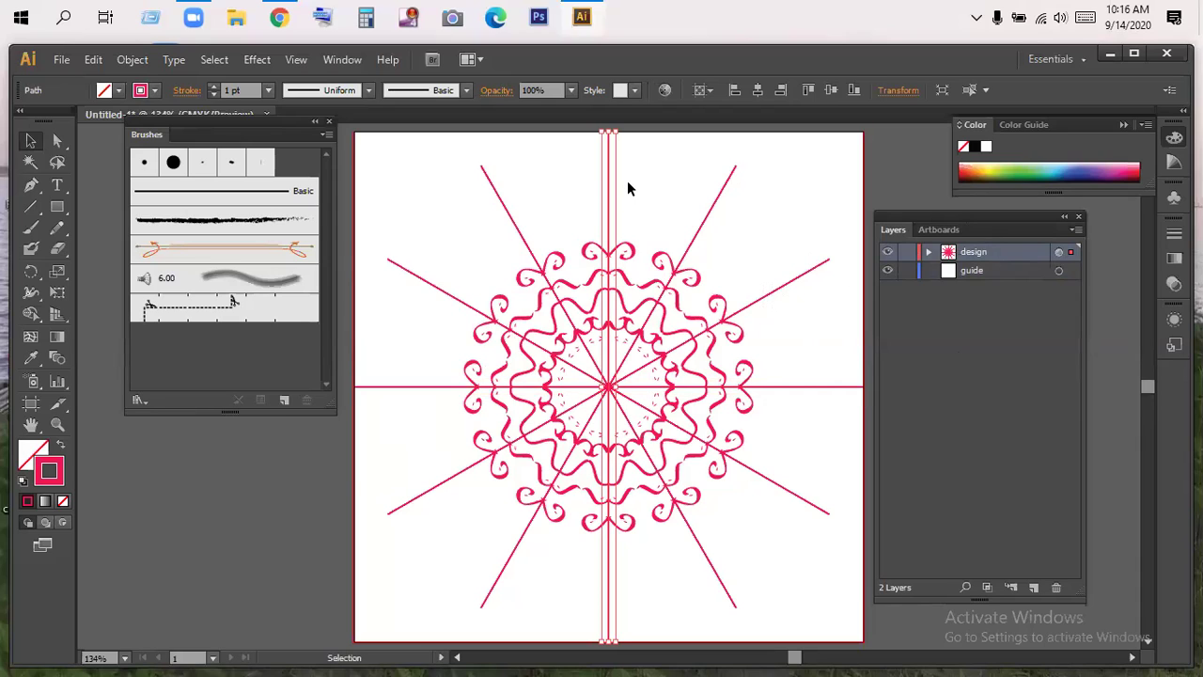
key(Delete)
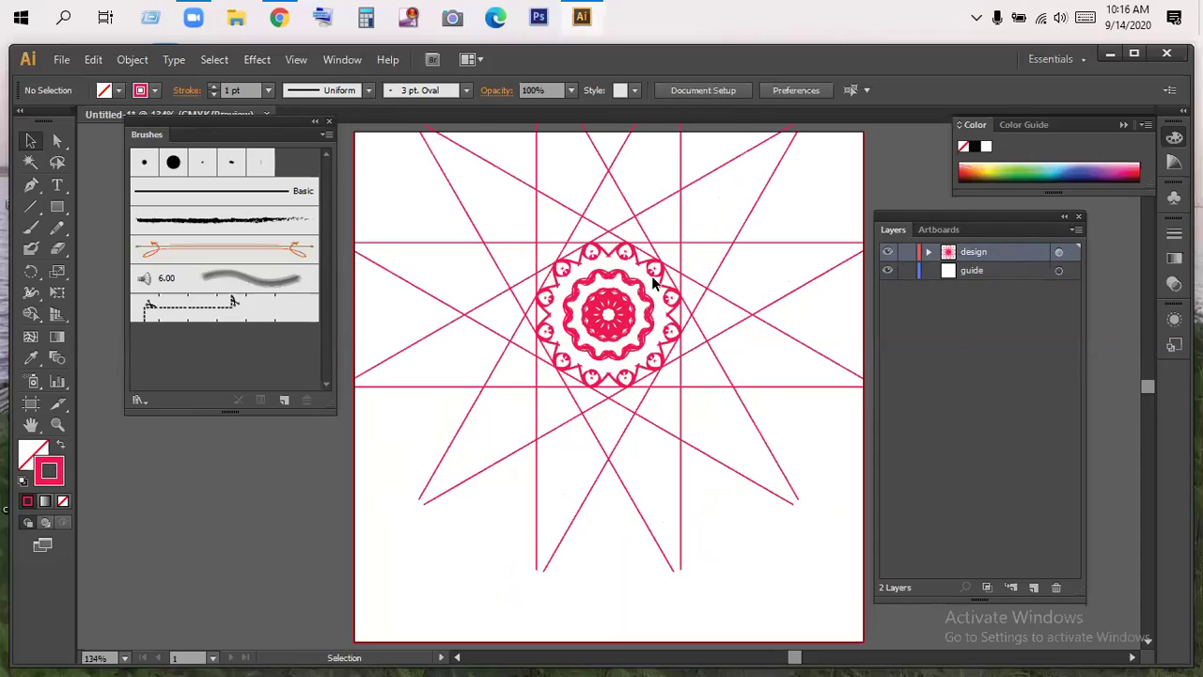
key(z)
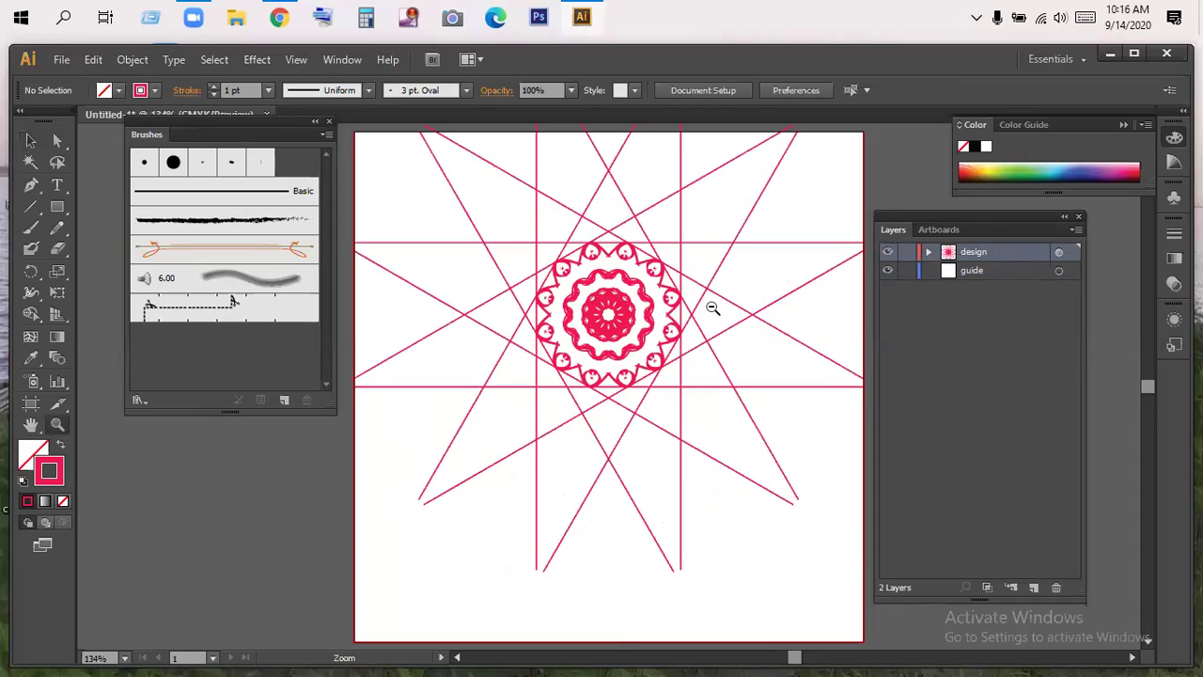
alt+click(700, 312)
alt+click(696, 314)
drag(693, 315, 830, 247)
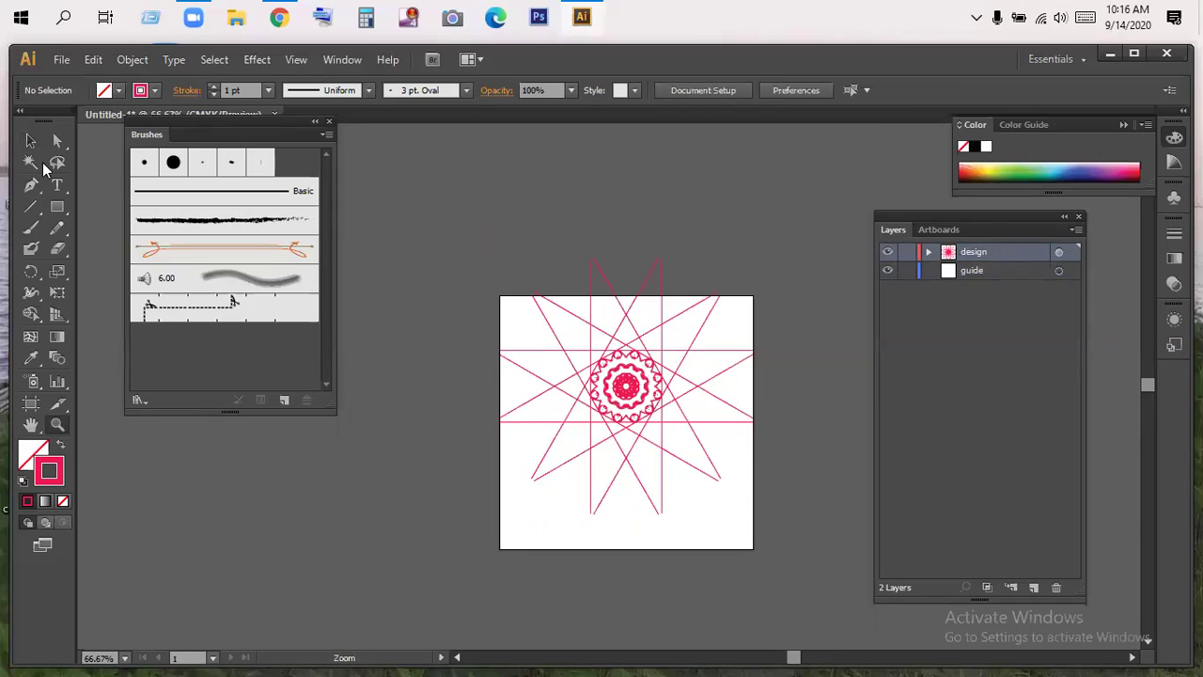
click(29, 141)
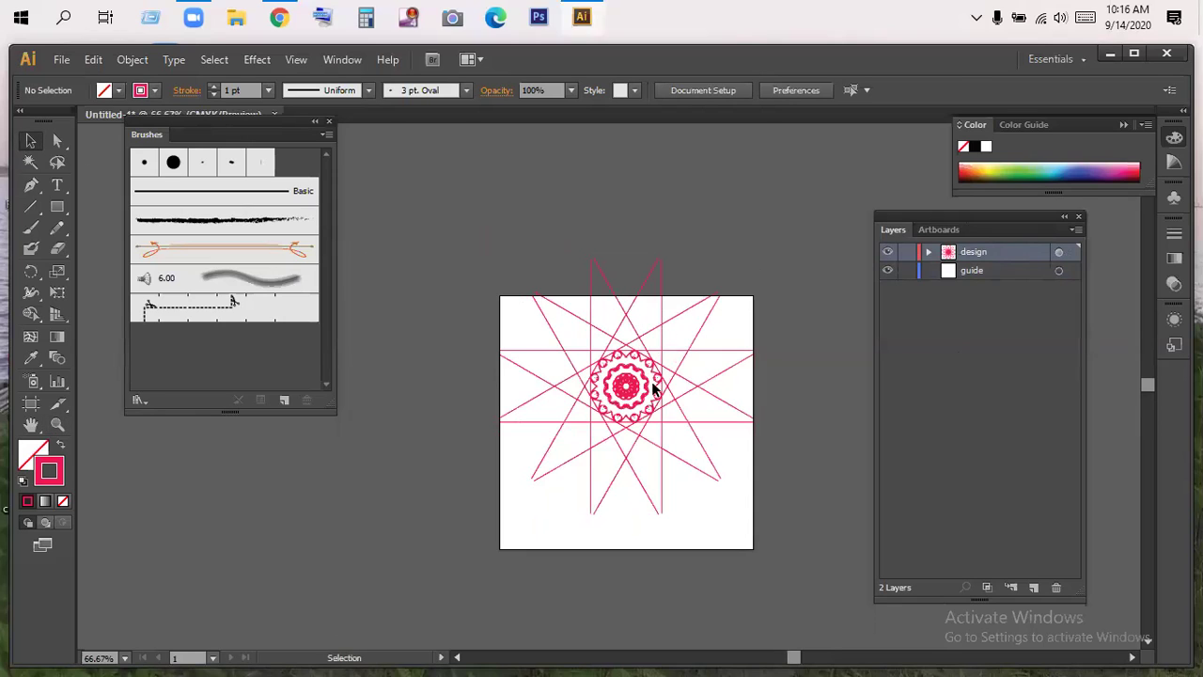
key(ctrl+z)
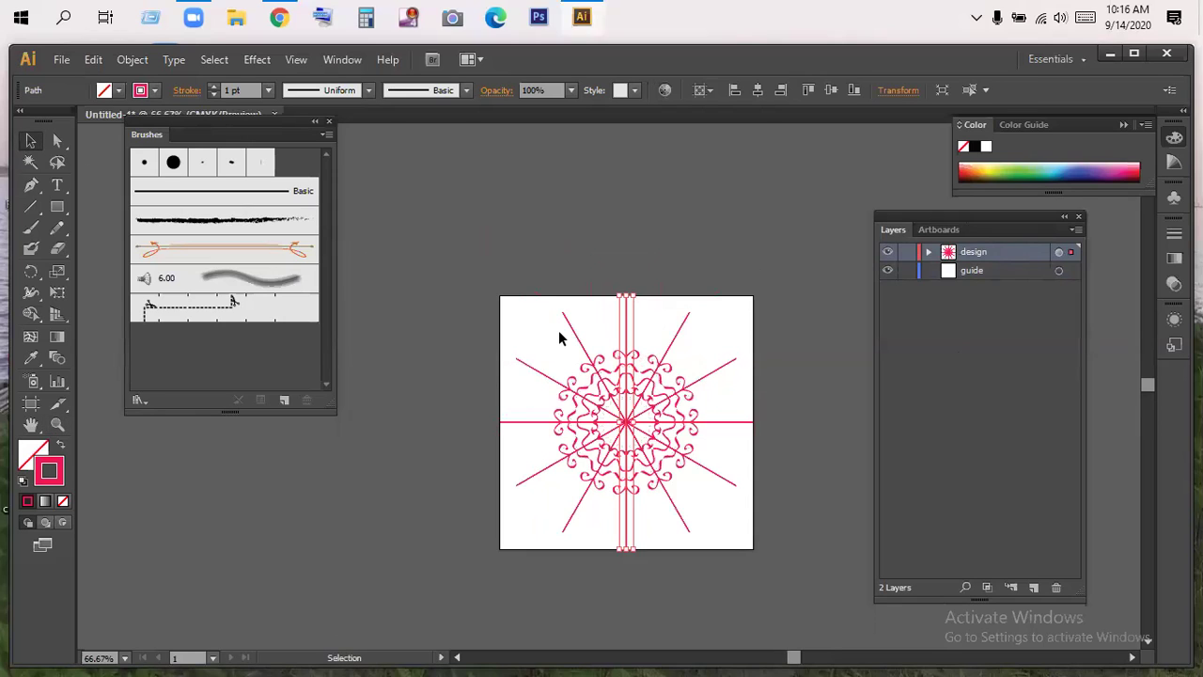
Expand the fill and stroke of the vertical guide line and ungroup the result.
click(635, 296)
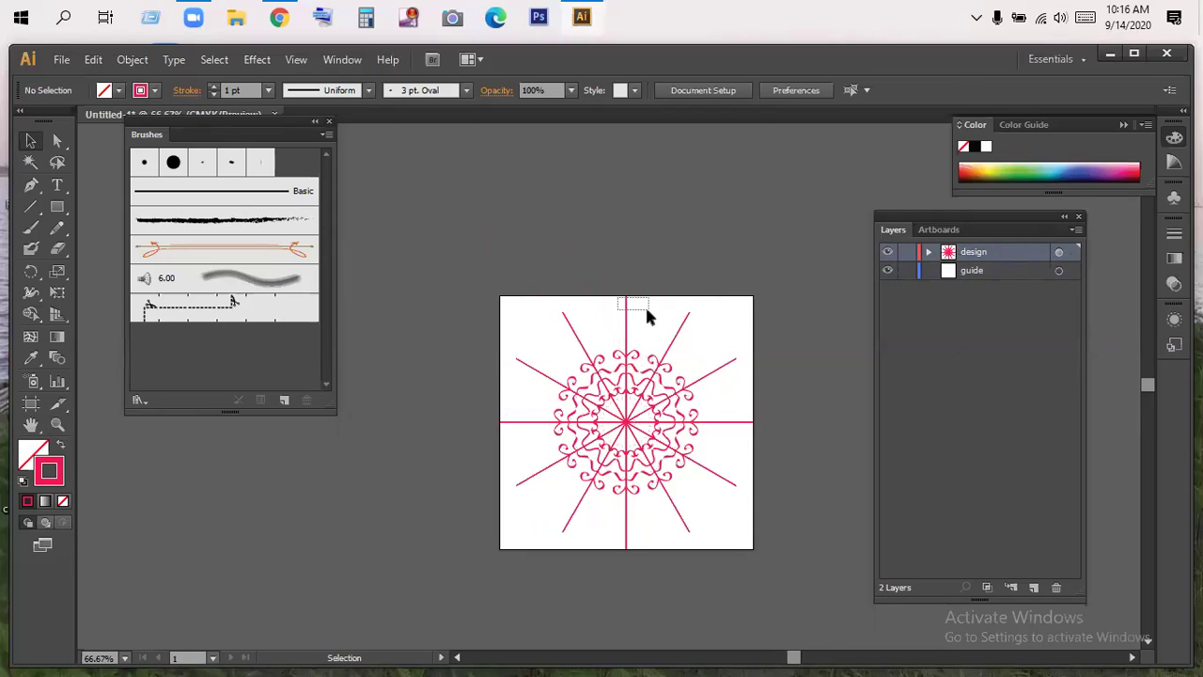
click(635, 314)
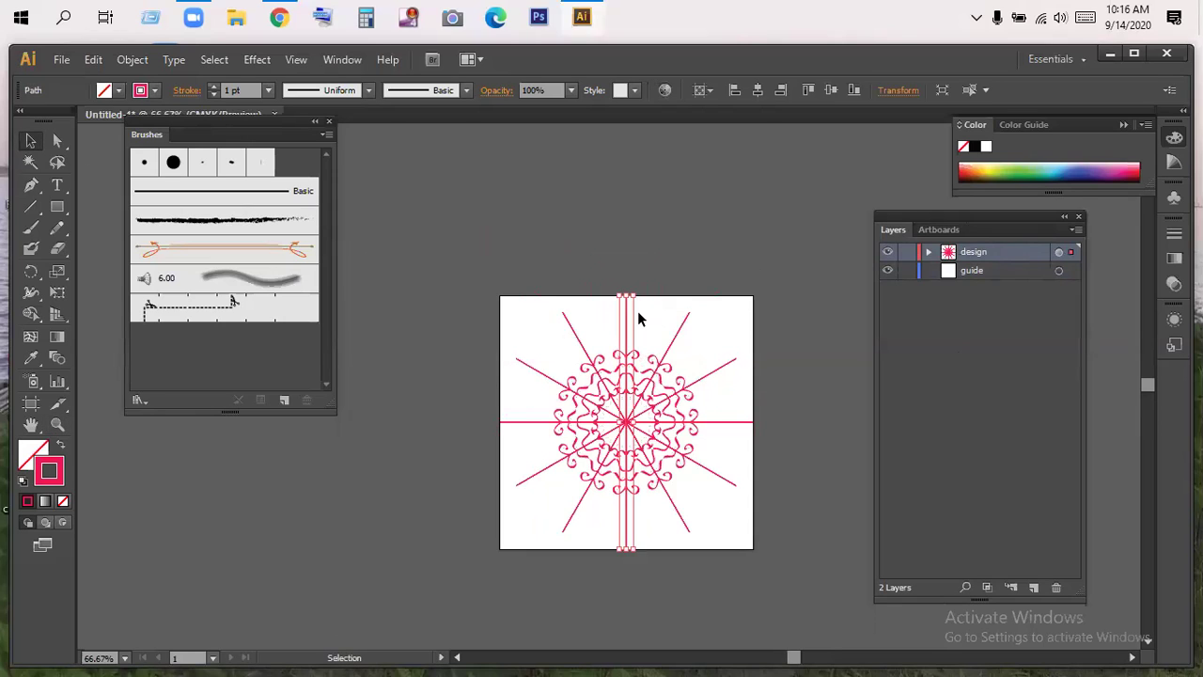
click(132, 59)
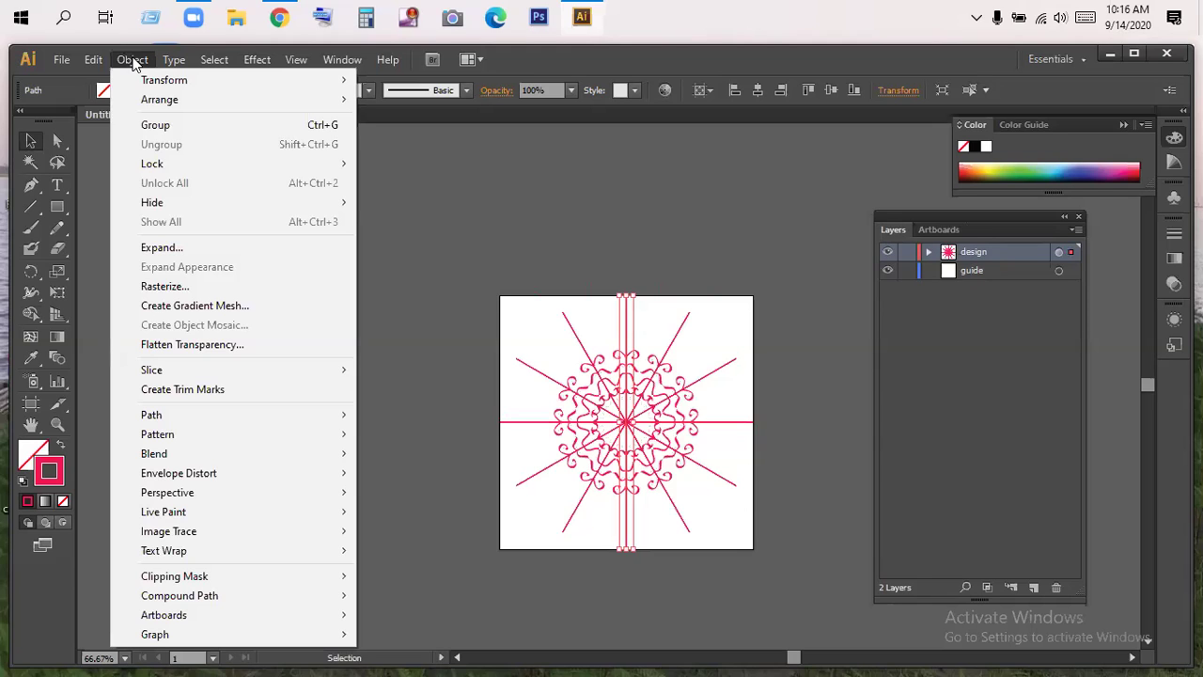
click(163, 249)
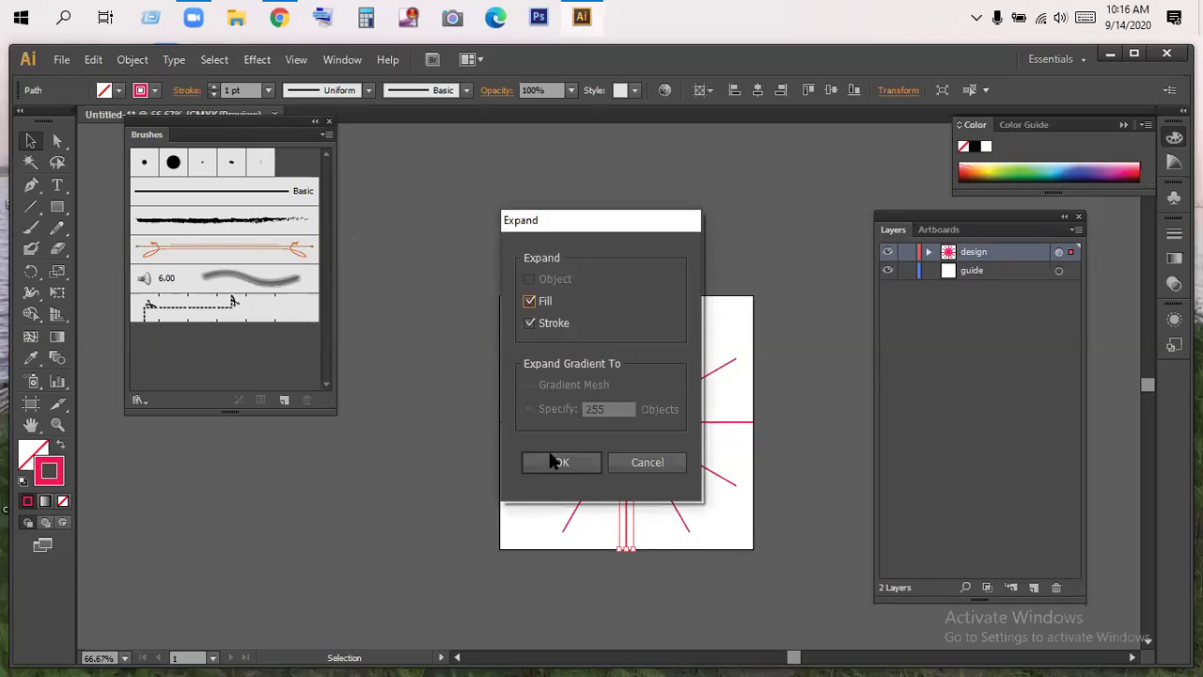
click(561, 462)
click(664, 260)
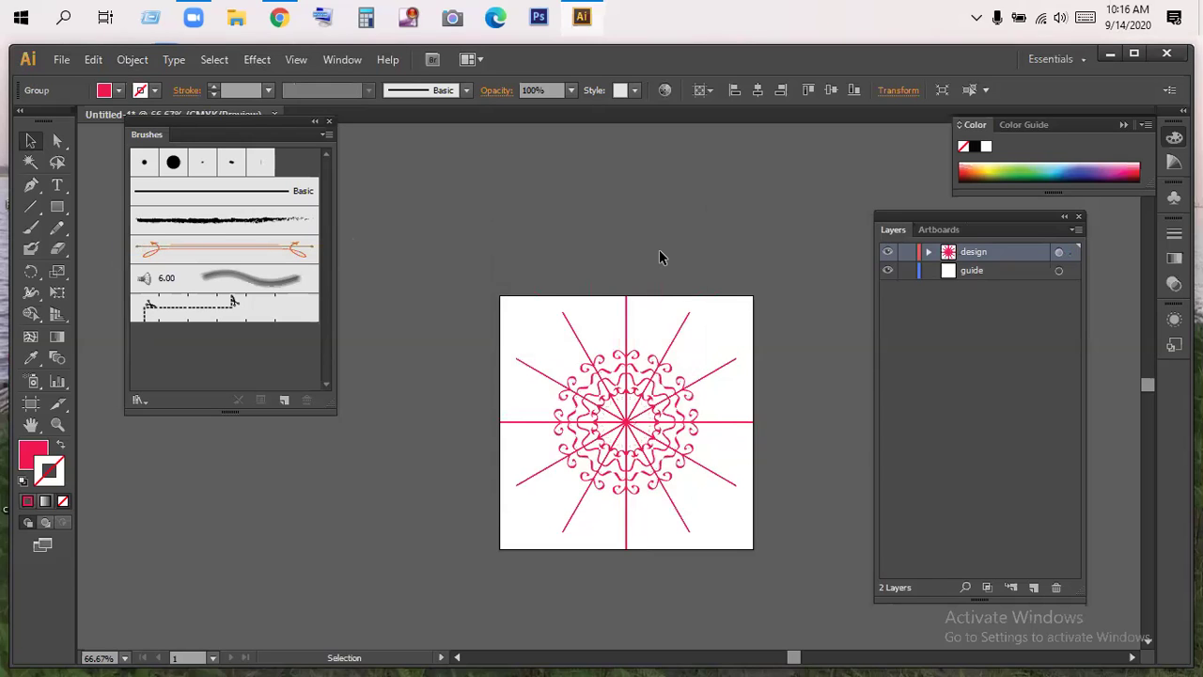
click(625, 315)
right_click(625, 315)
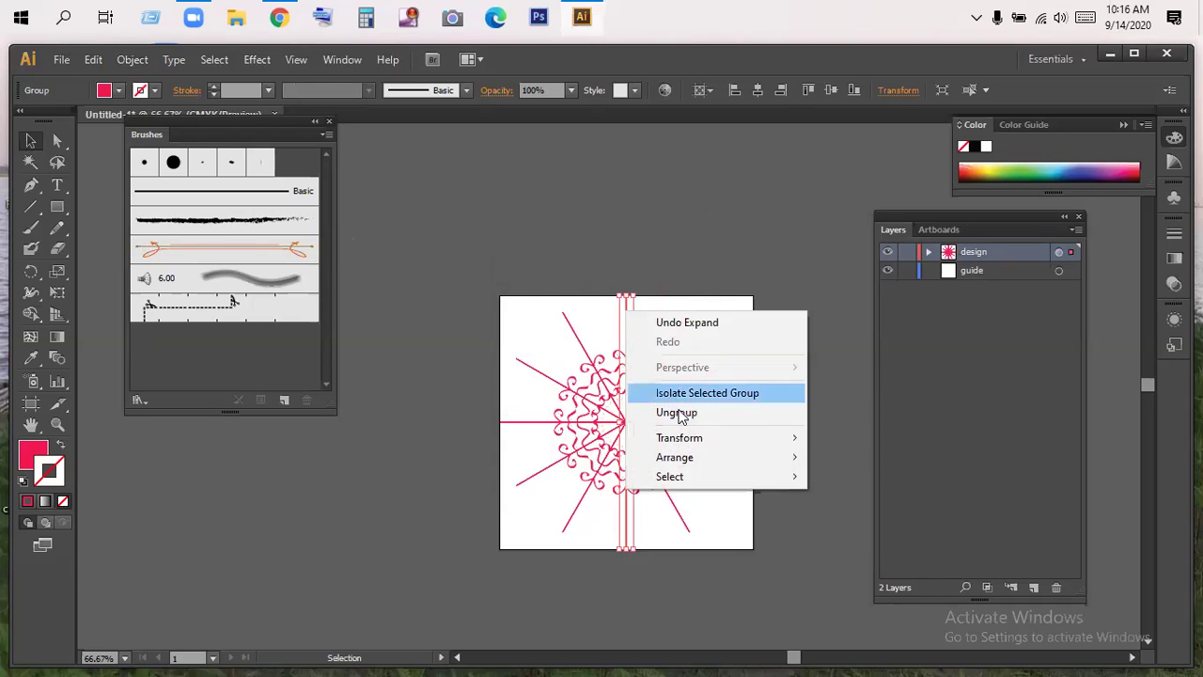
click(669, 411)
Try to delete the expanded vertical line, then undo the deletion.
click(595, 280)
click(626, 308)
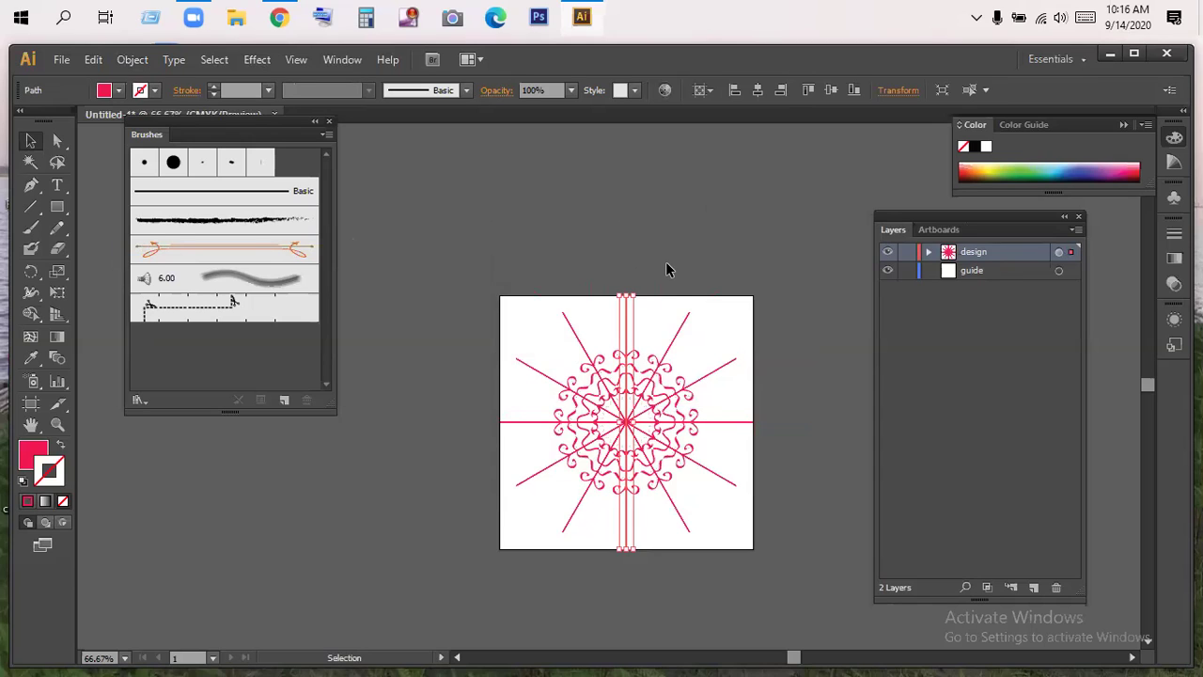
key(Delete)
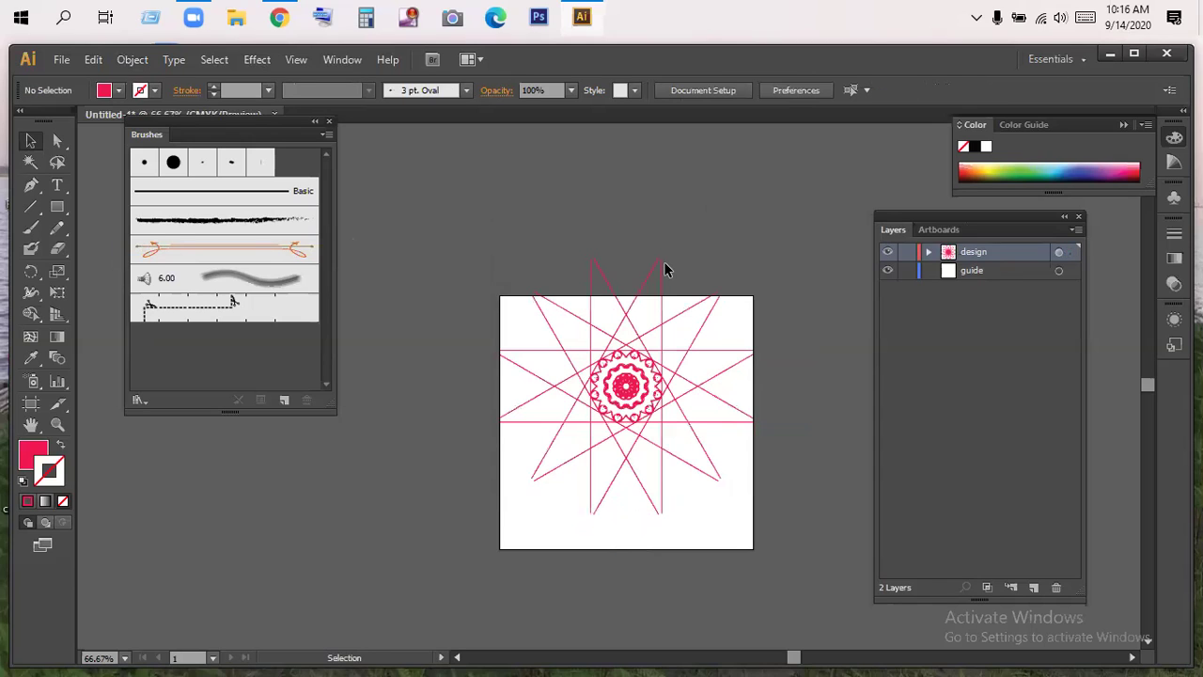
key(ctrl+z)
Expand the appearance of the whole mandala artwork and ungroup the result.
drag(568, 263, 768, 521)
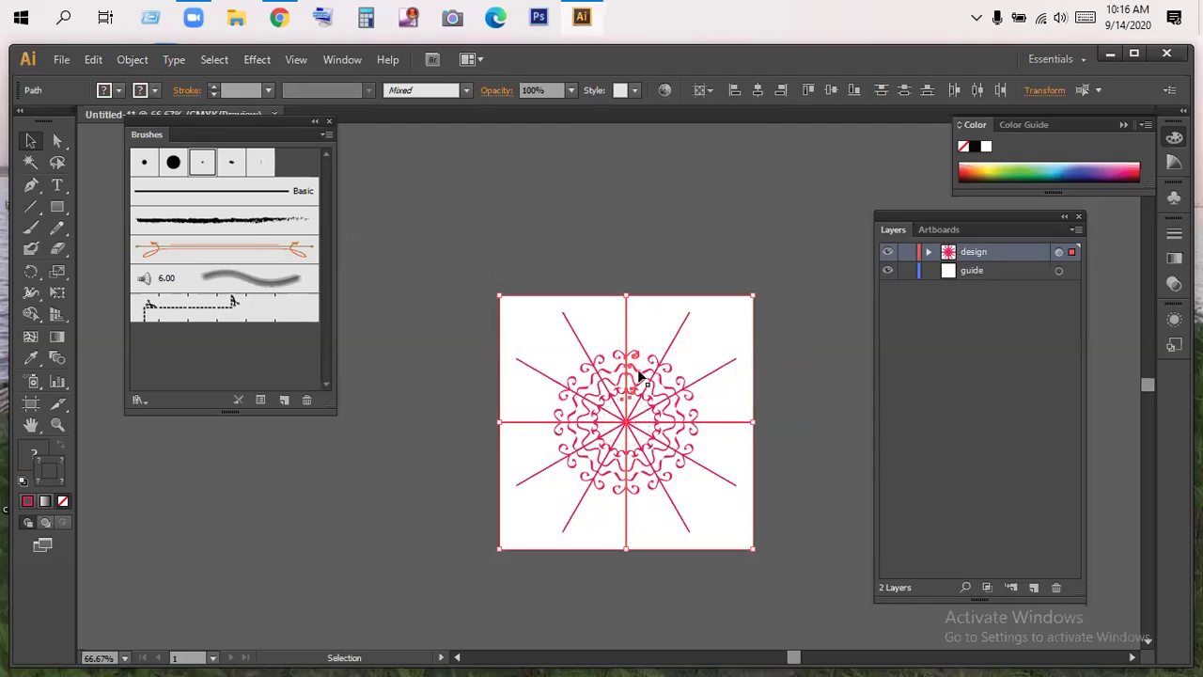
click(133, 60)
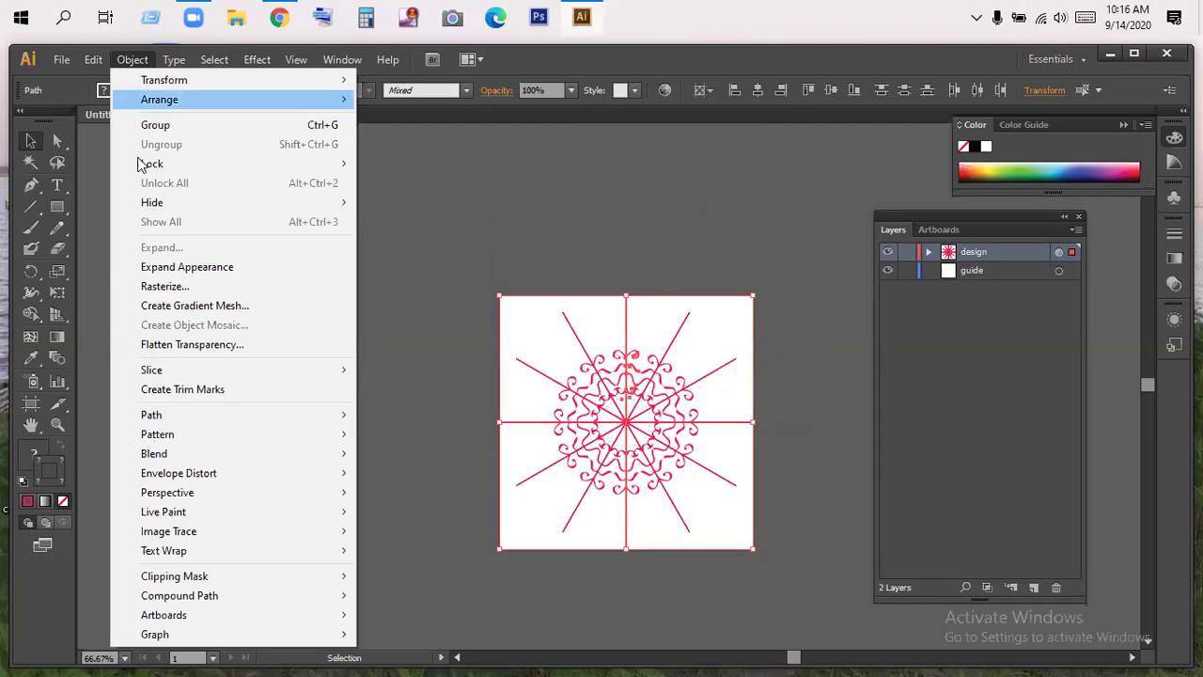
click(233, 268)
right_click(680, 326)
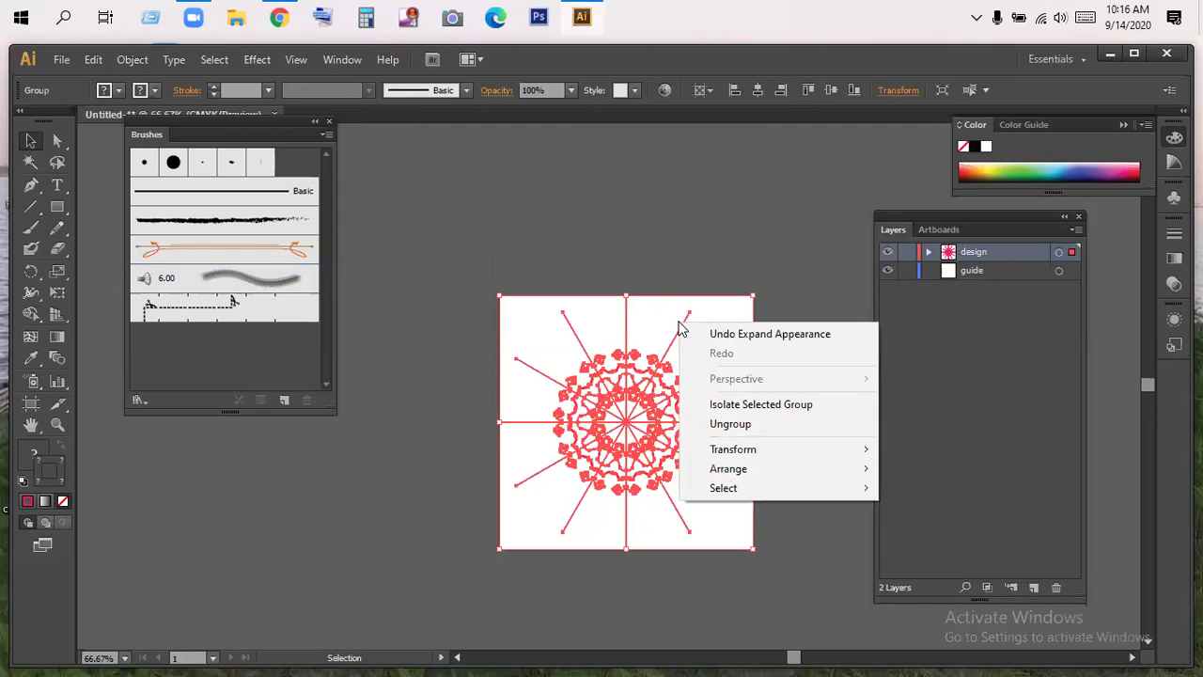
click(714, 424)
Ungroup the group containing the vertical guide line and the group containing the steep upper-right diagonal line.
drag(615, 274, 635, 311)
right_click(630, 318)
click(671, 411)
drag(670, 300, 690, 330)
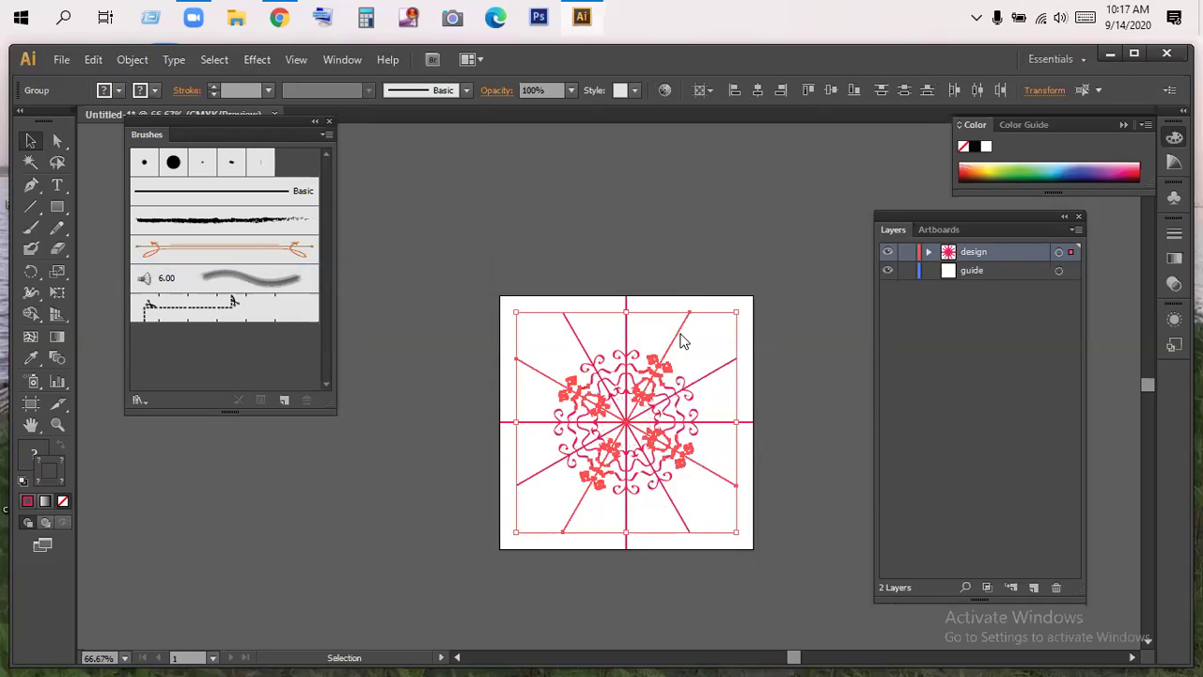
right_click(703, 331)
click(730, 329)
Ungroup the group on the shallow upper-right diagonal line and the group on the horizontal line.
drag(716, 348, 744, 384)
right_click(720, 365)
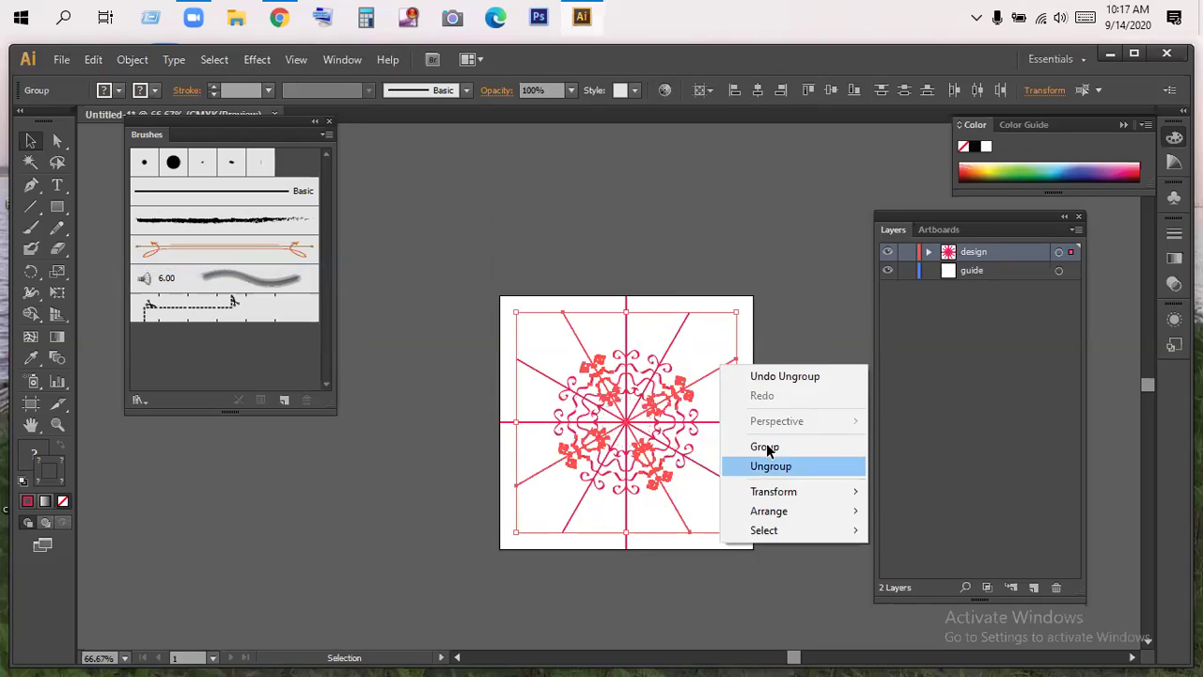
click(765, 448)
right_click(708, 375)
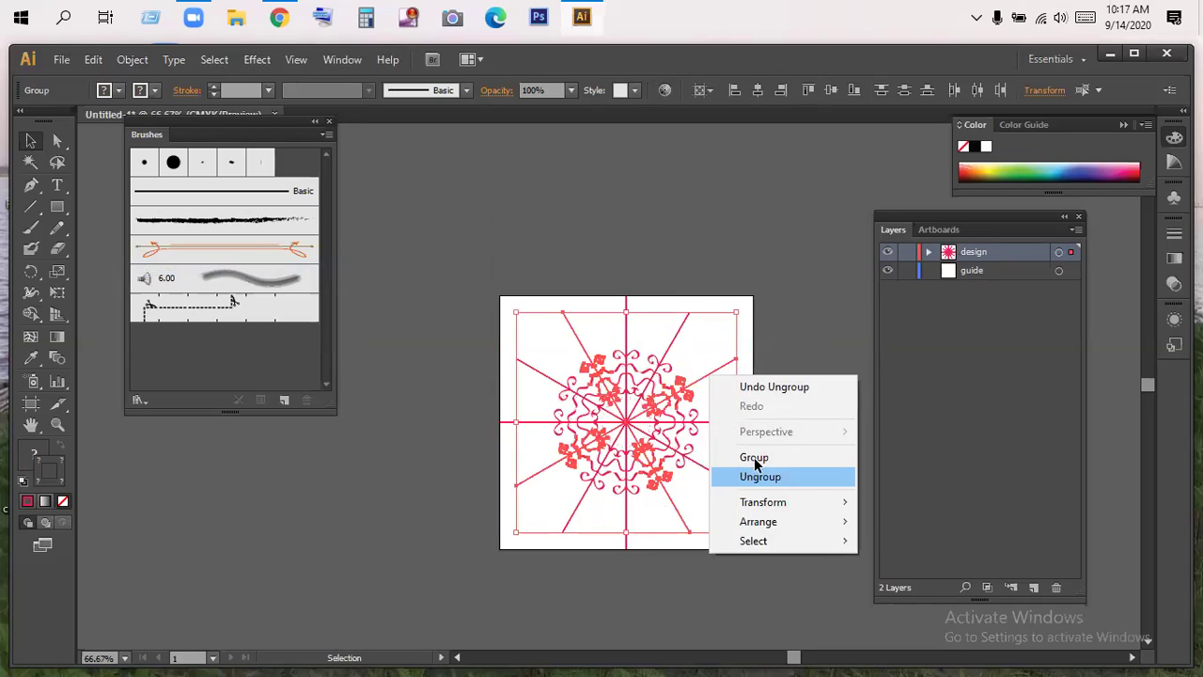
click(754, 460)
click(747, 425)
right_click(742, 425)
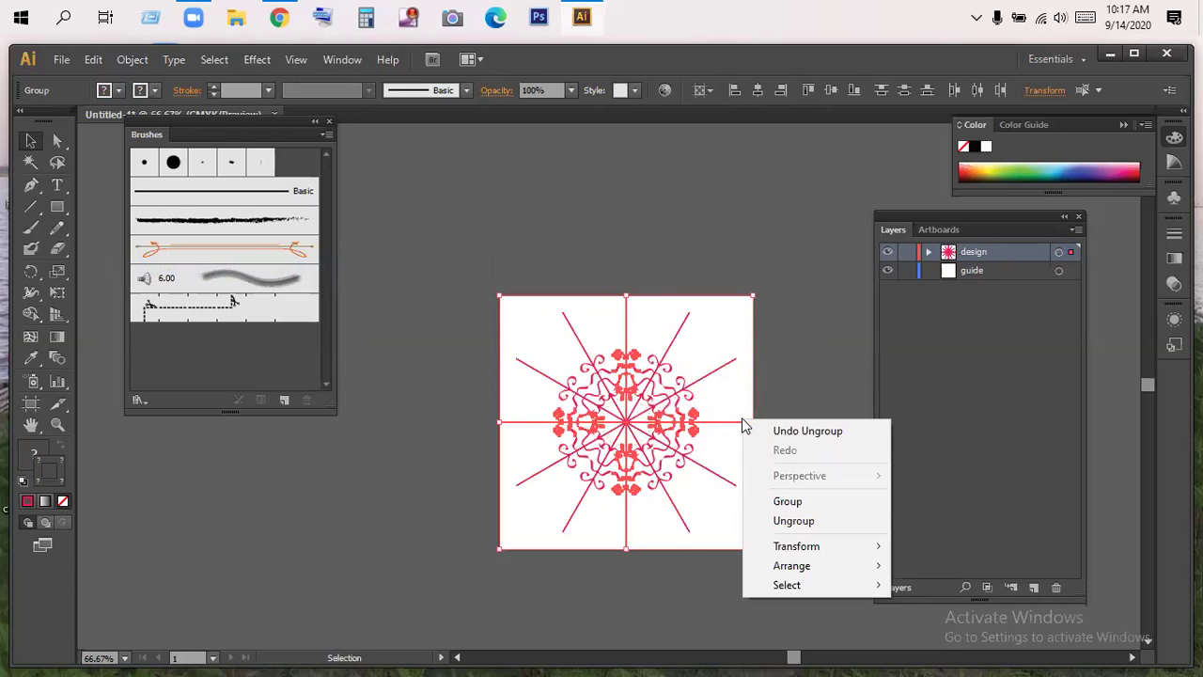
click(790, 520)
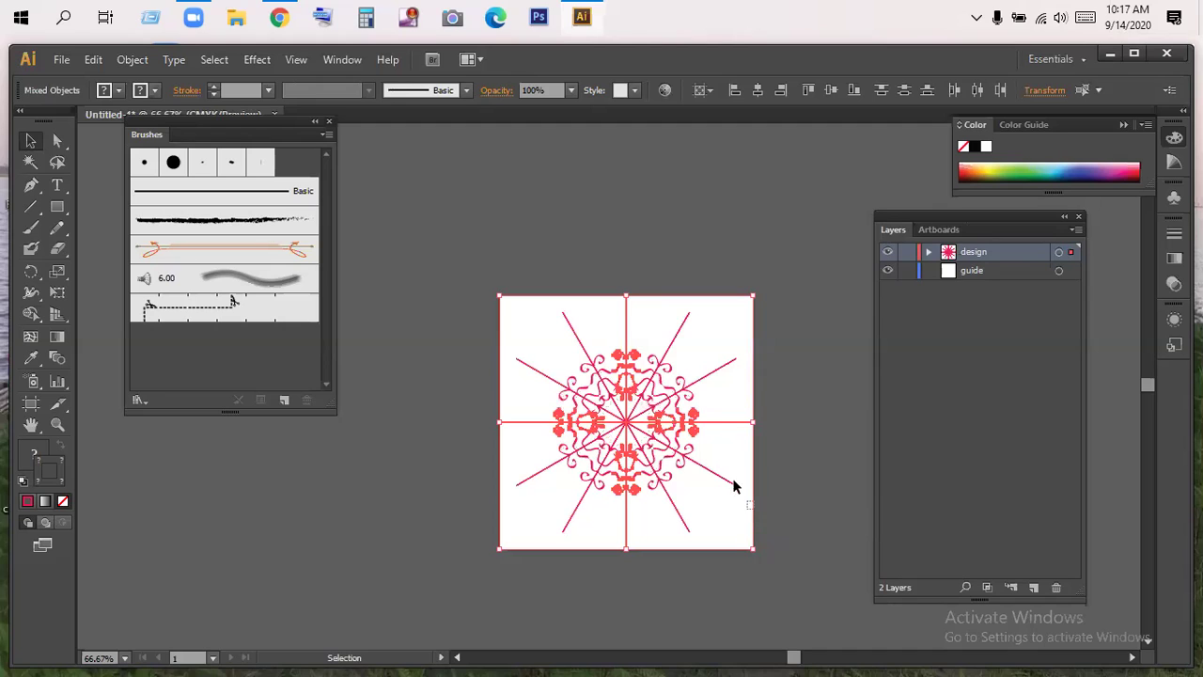
Ungroup the groups on the two lower-right diagonal guide lines.
click(730, 485)
right_click(728, 479)
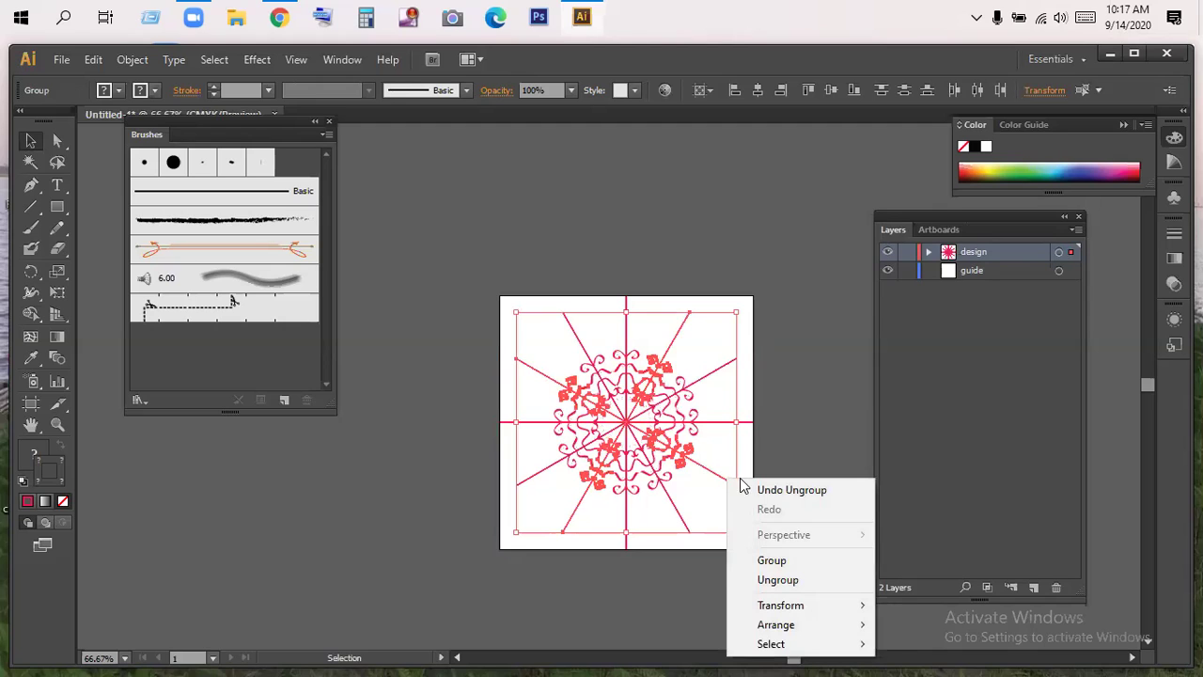
click(767, 579)
click(695, 547)
click(673, 511)
right_click(672, 510)
click(698, 542)
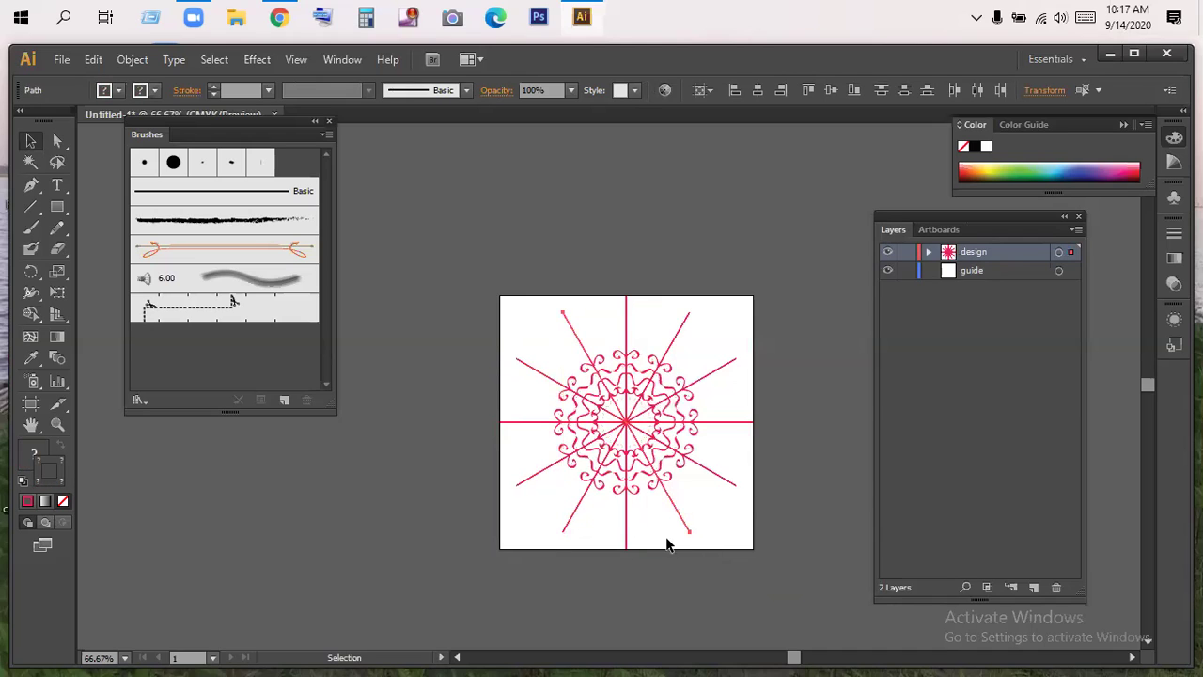
Delete all the straight vertical, horizontal and diagonal guide lines, leaving only the curved mandala ornaments.
click(732, 484)
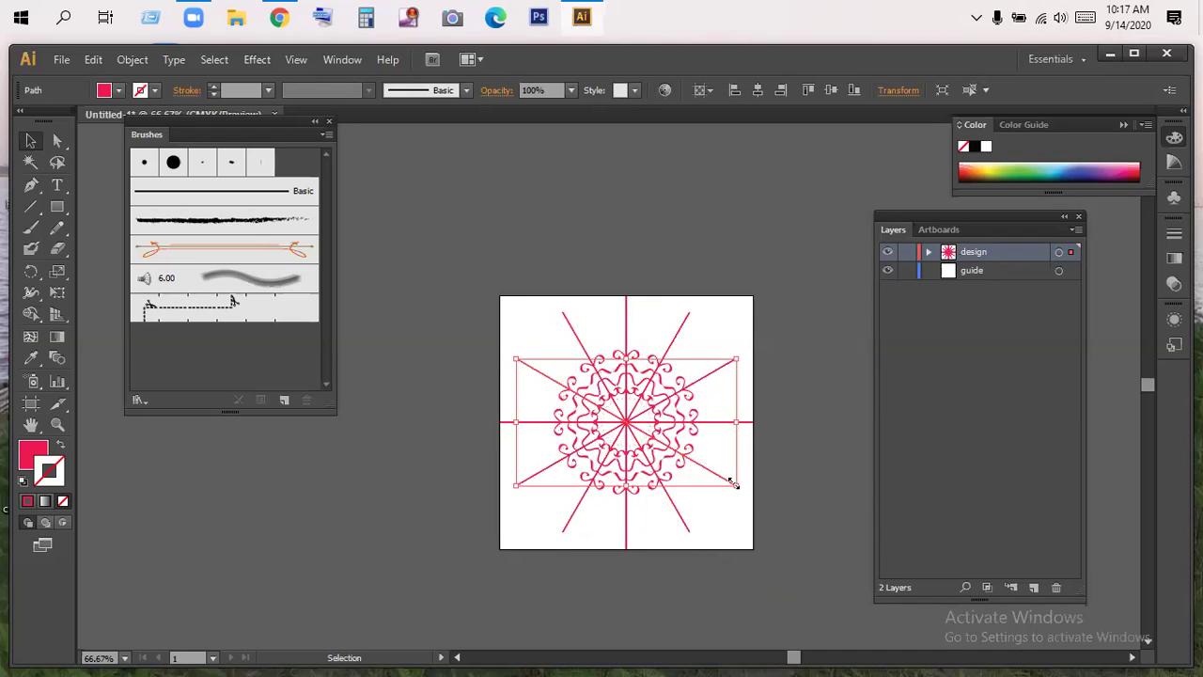
key(ctrl+shift+a)
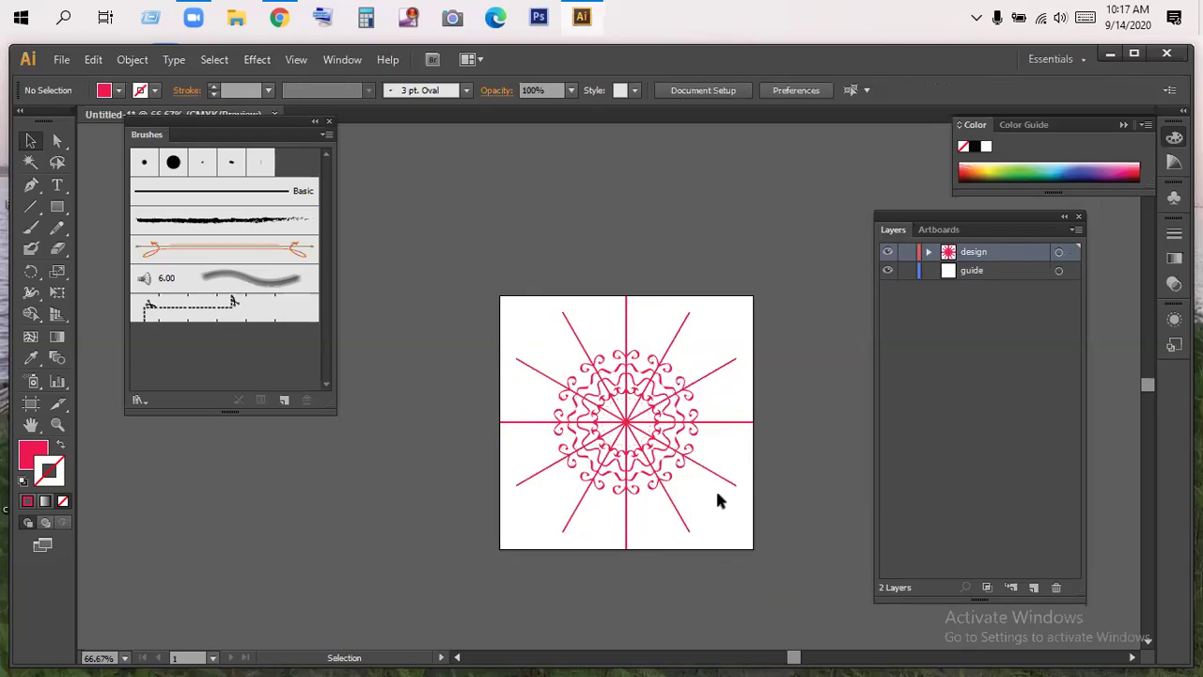
click(732, 422)
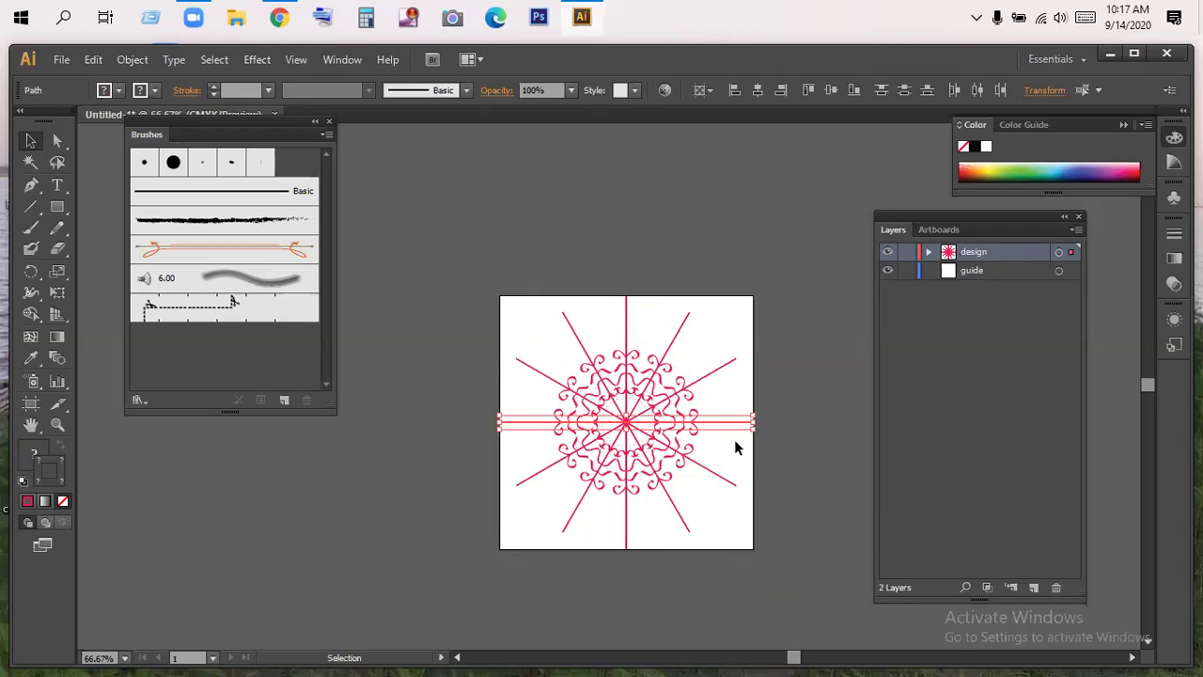
click(740, 451)
drag(738, 405, 722, 348)
click(722, 348)
drag(591, 301, 703, 324)
key(Delete)
key(Delete)
drag(552, 302, 583, 318)
key(Delete)
drag(504, 334, 534, 373)
key(Delete)
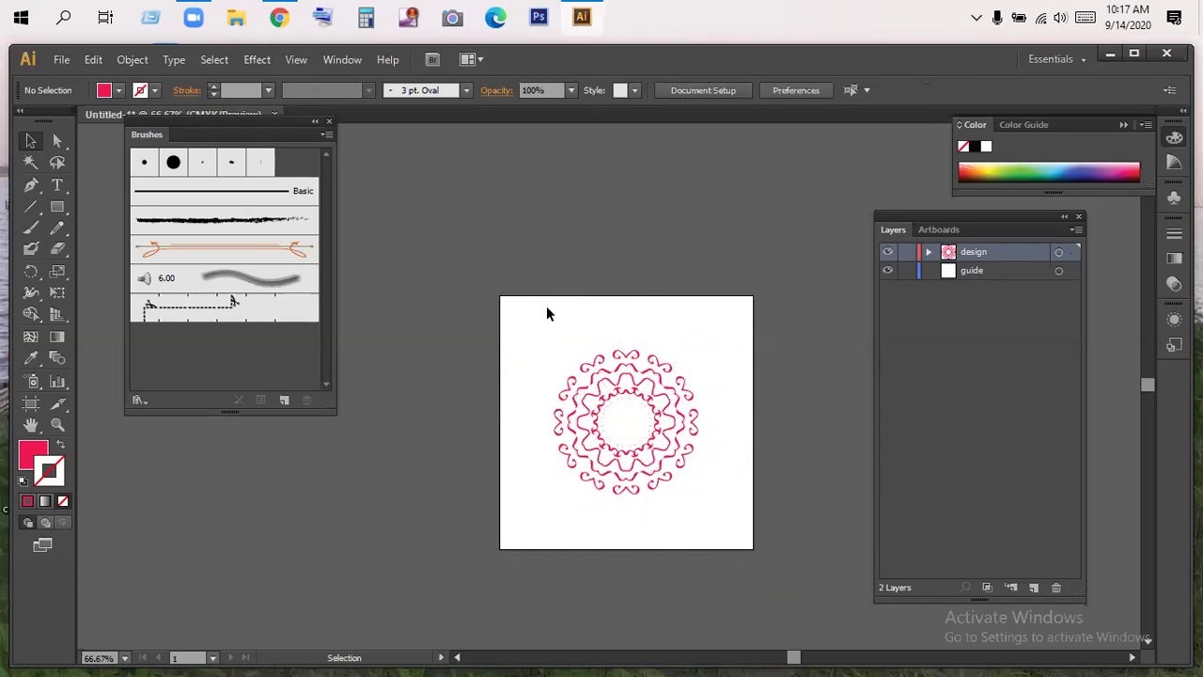
Change the fill of the pair of curls at the mandala's upper-left outer edge to green 1BEA82.
key(ctrl+0)
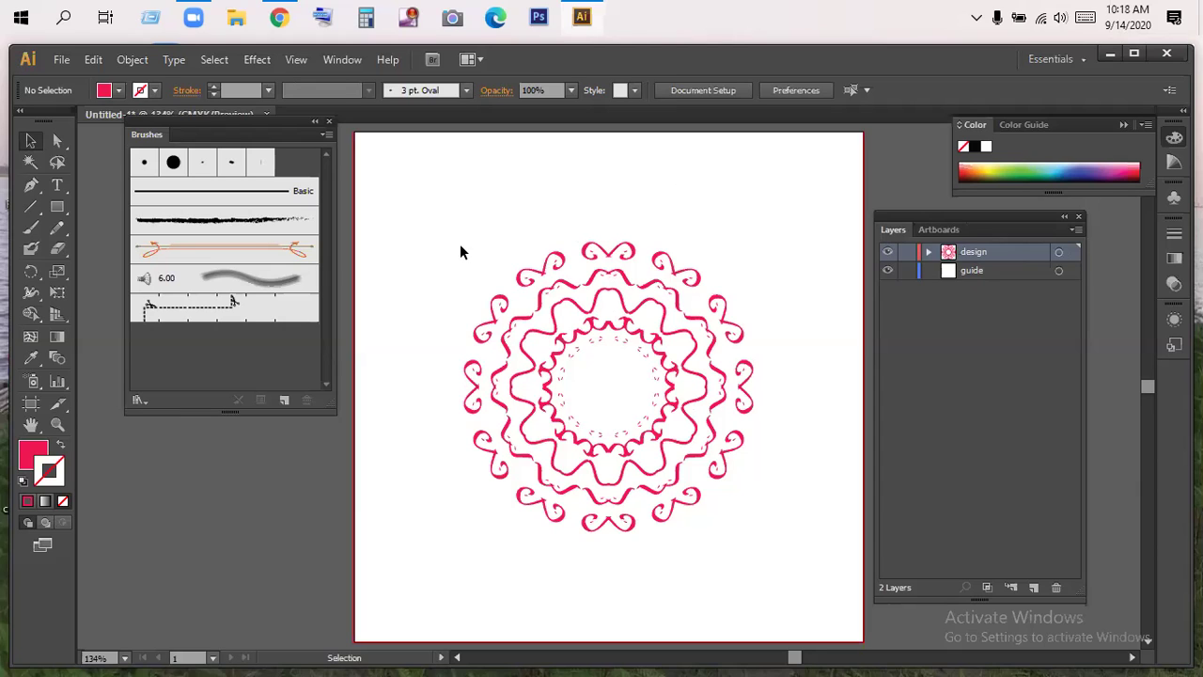
drag(470, 233, 733, 532)
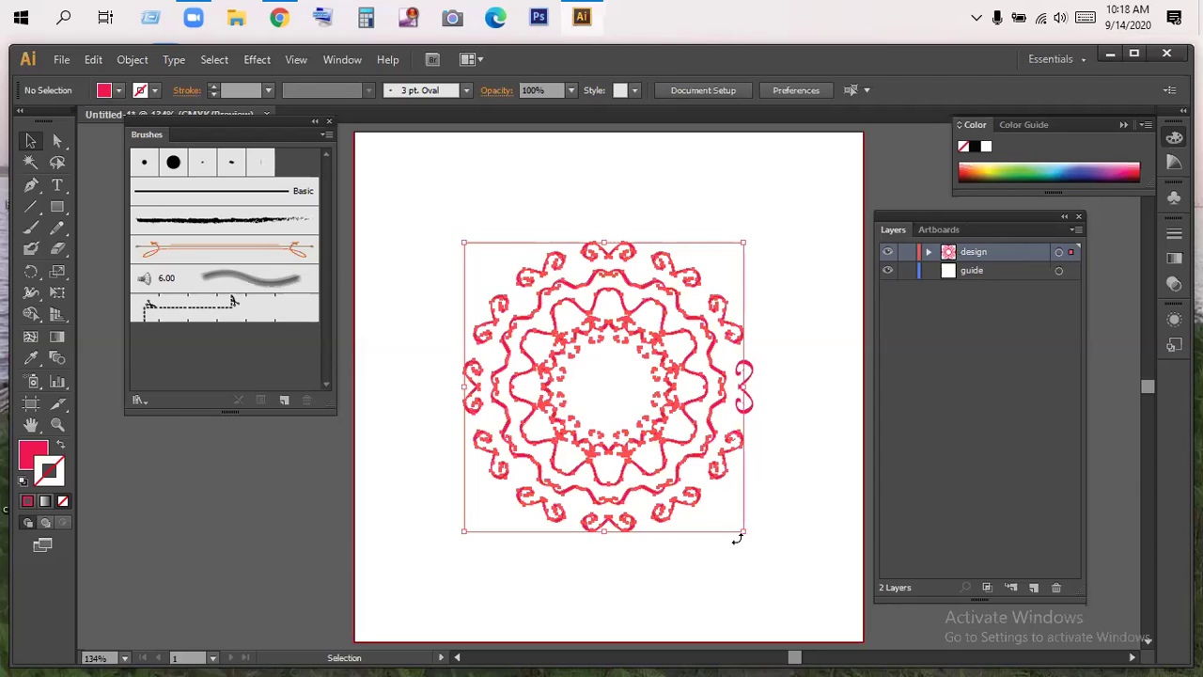
click(782, 251)
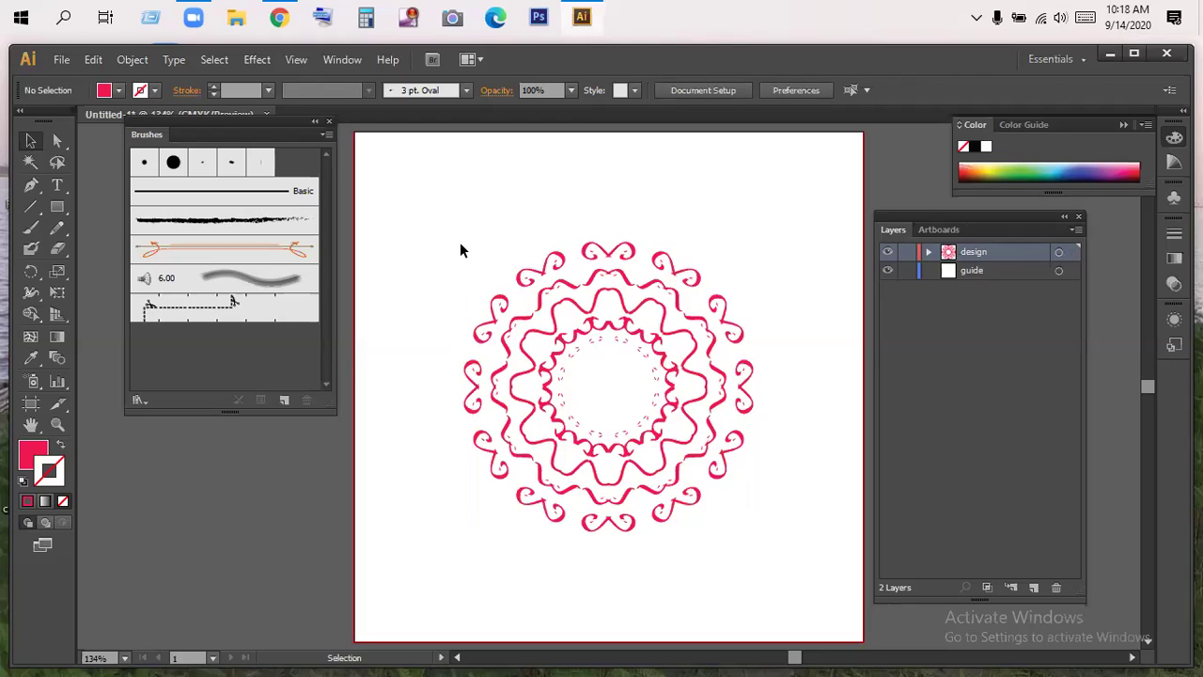
click(551, 263)
click(511, 268)
drag(489, 291, 500, 340)
double_click(30, 457)
click(989, 415)
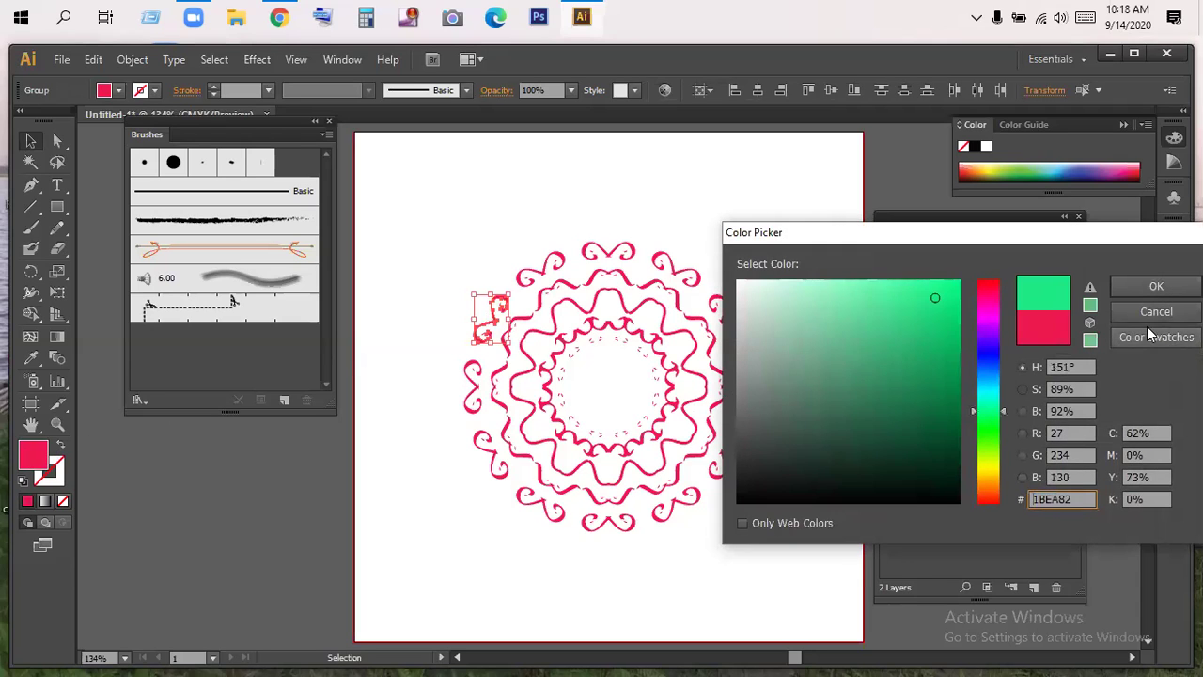
click(1156, 286)
click(585, 205)
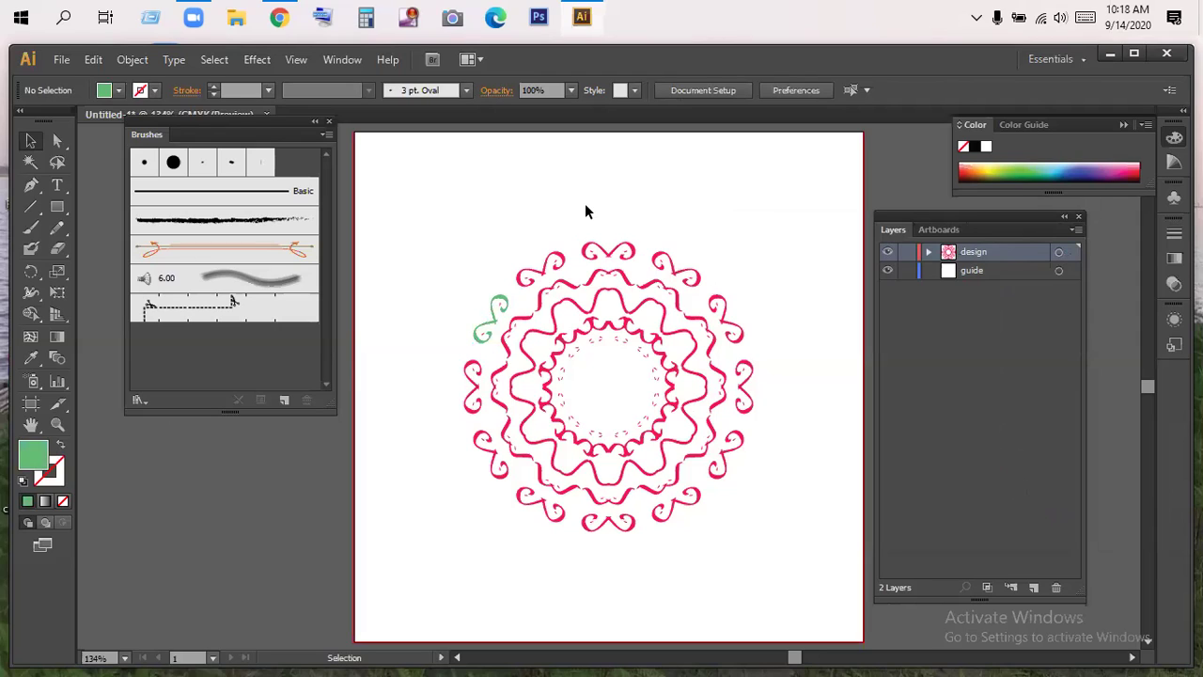
drag(515, 251, 543, 268)
click(516, 231)
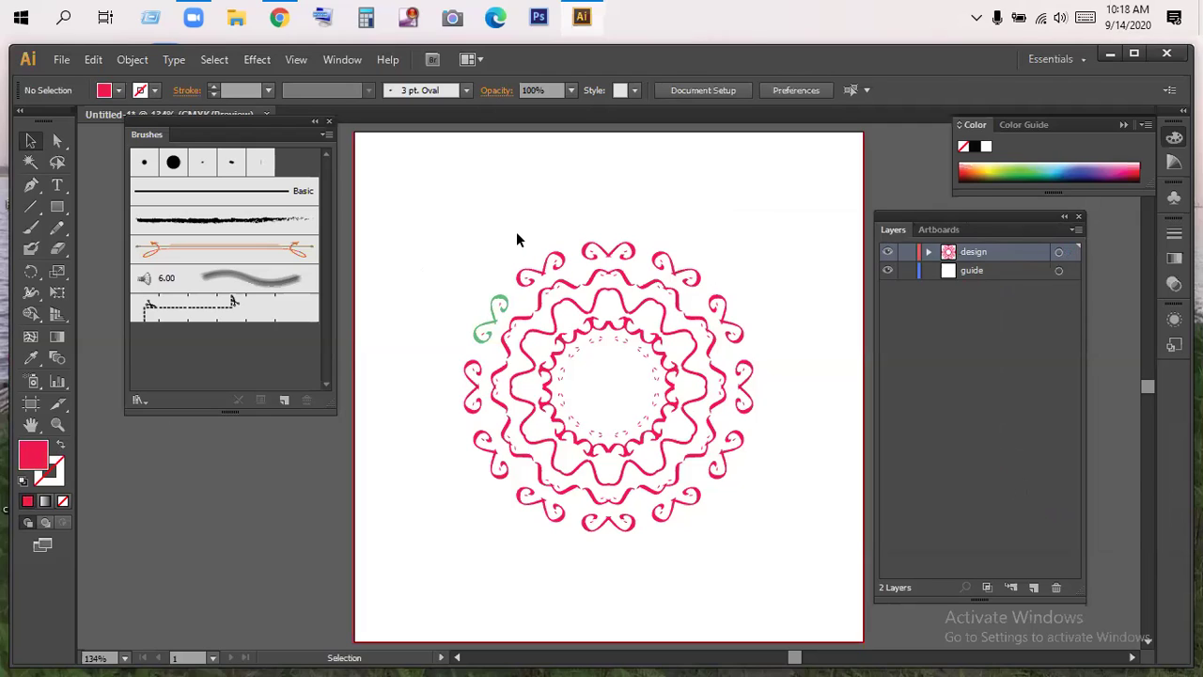
click(30, 359)
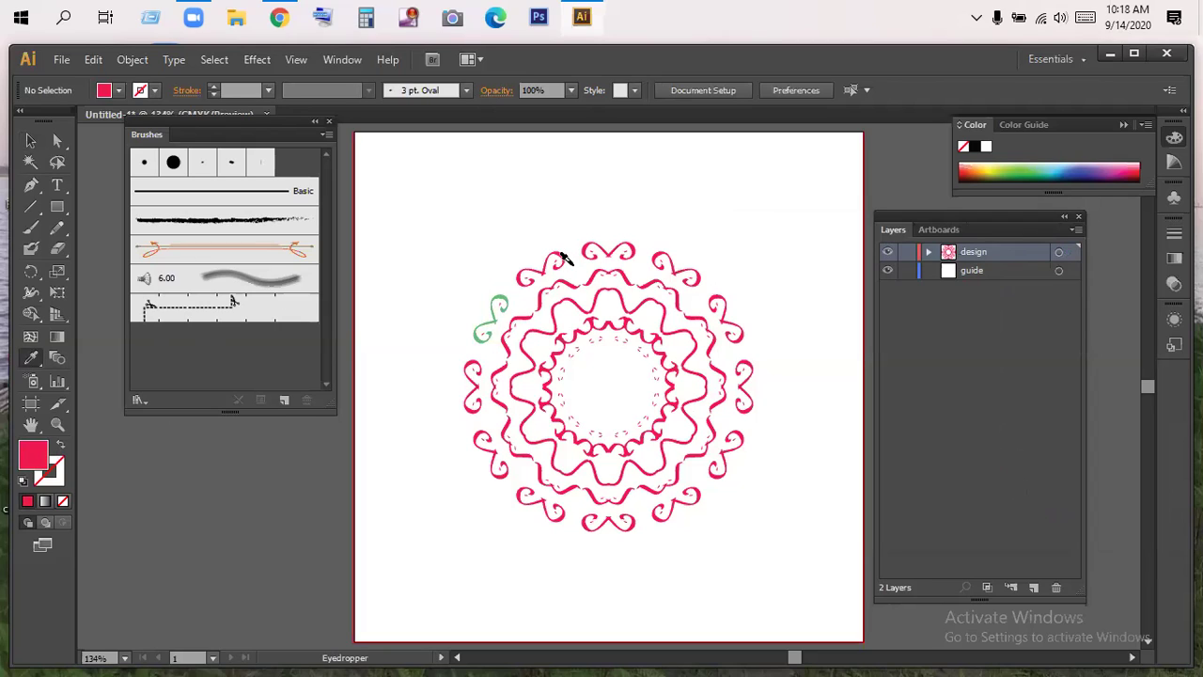
click(30, 141)
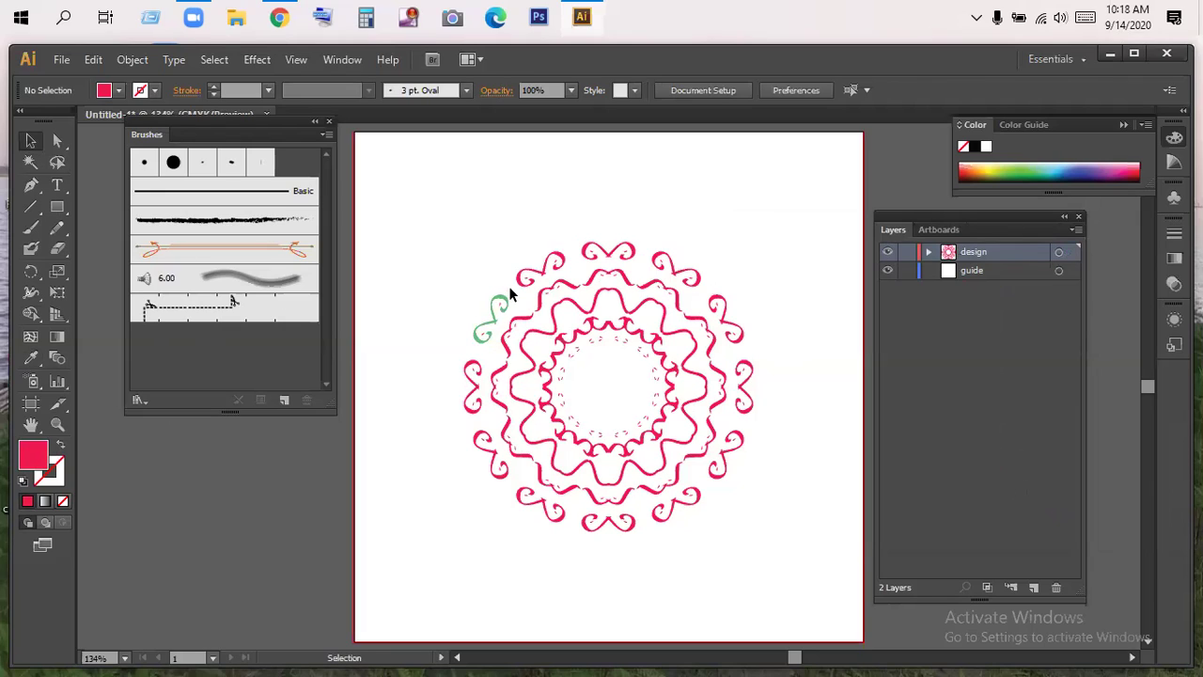
drag(496, 317, 497, 319)
click(490, 205)
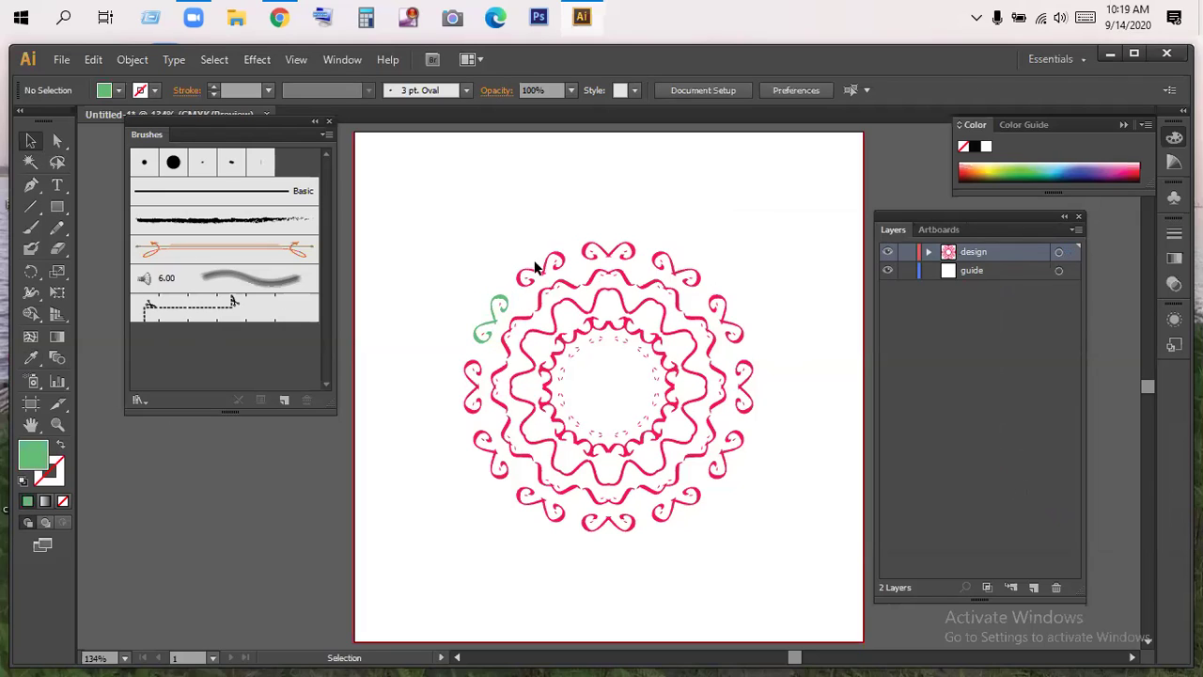
click(631, 313)
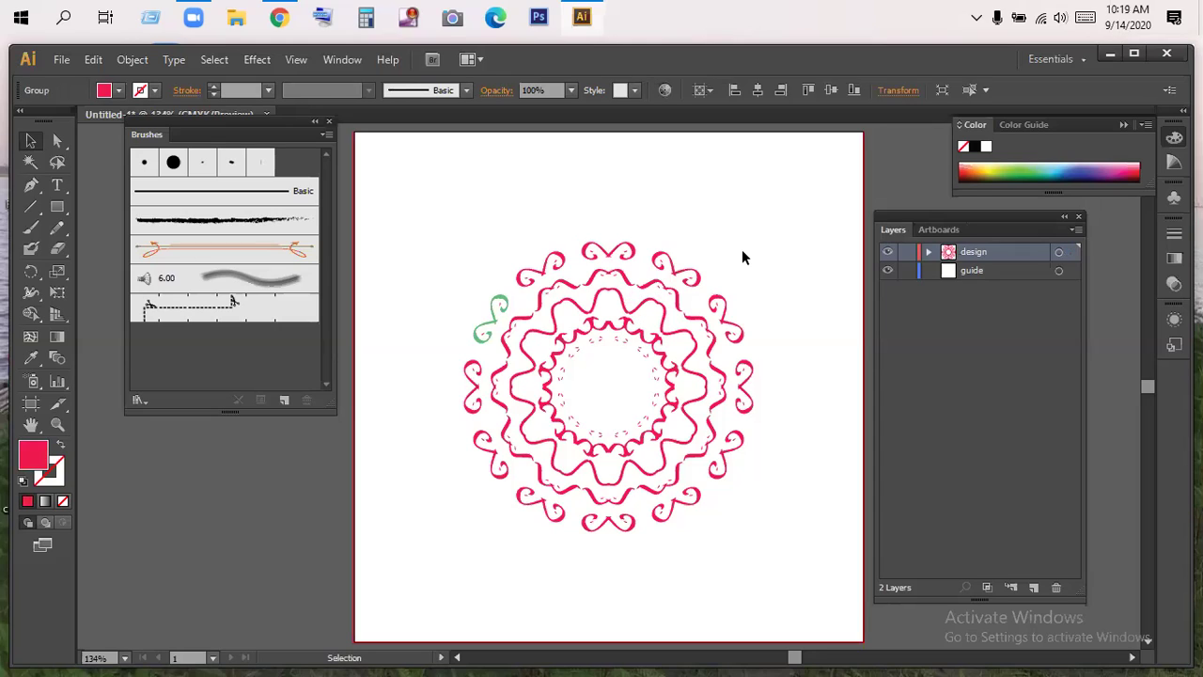
click(741, 249)
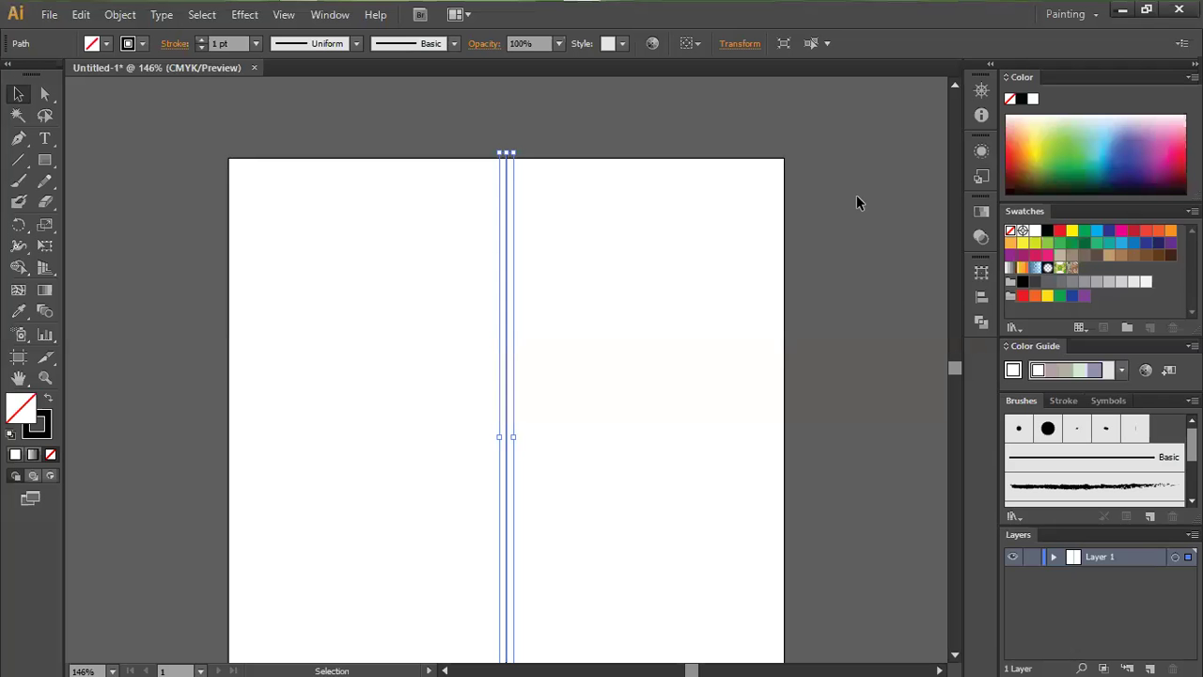
click(733, 105)
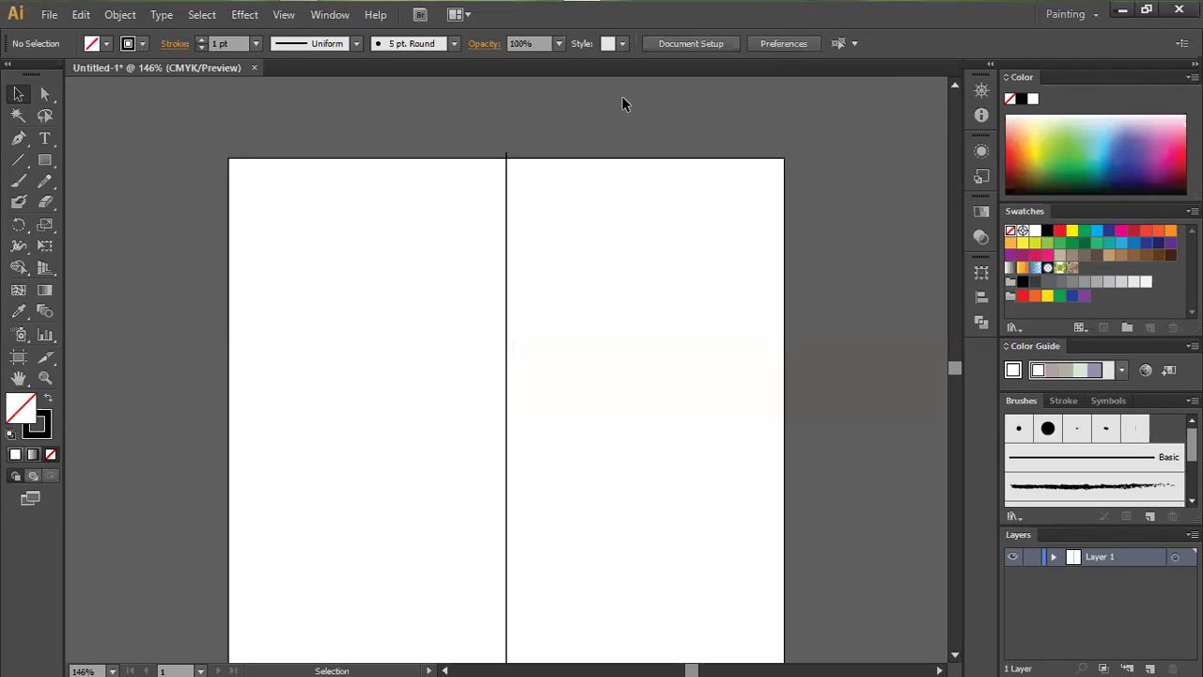
click(505, 413)
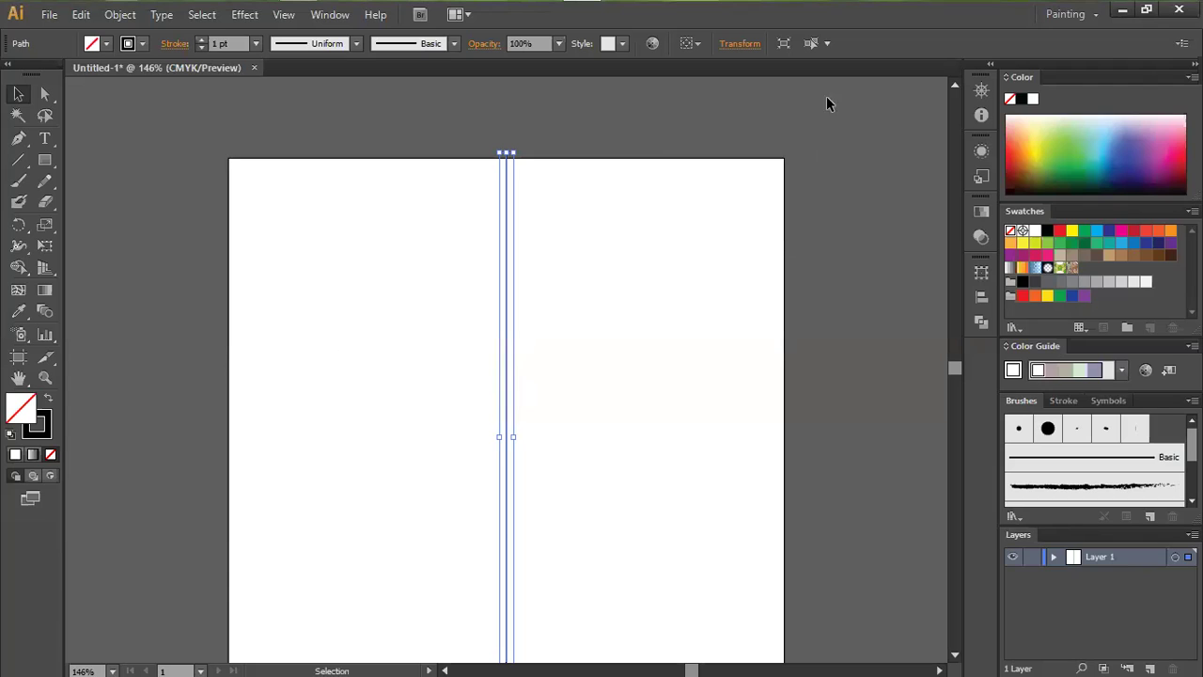
click(784, 43)
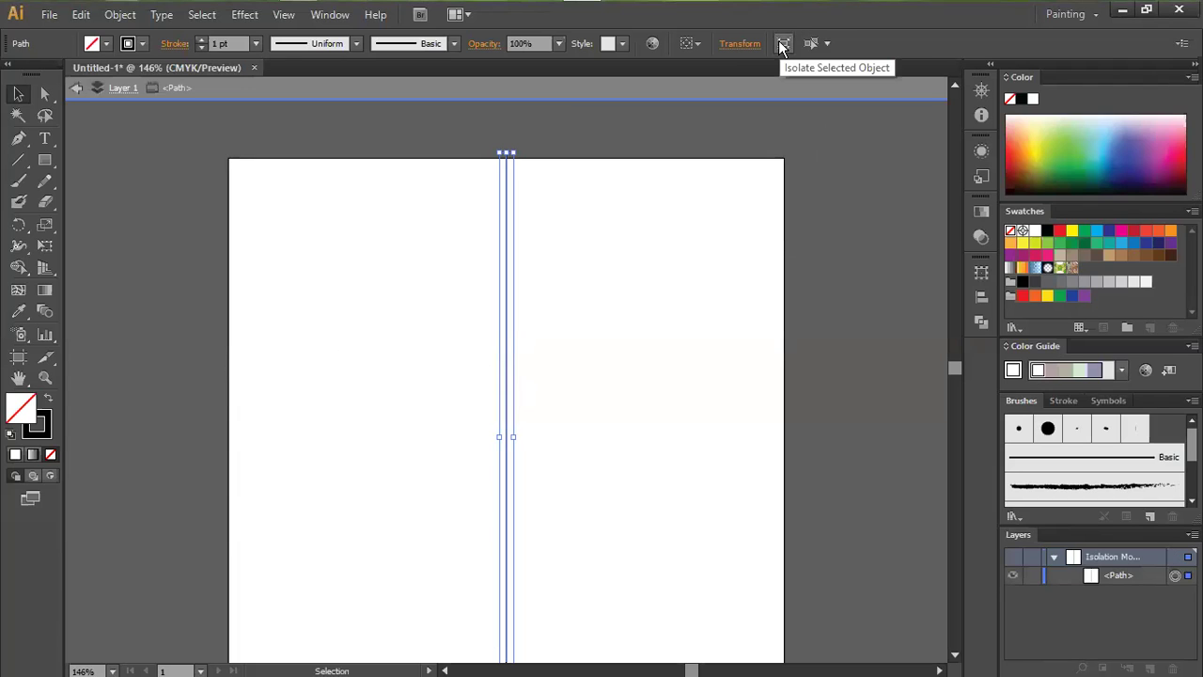
click(309, 184)
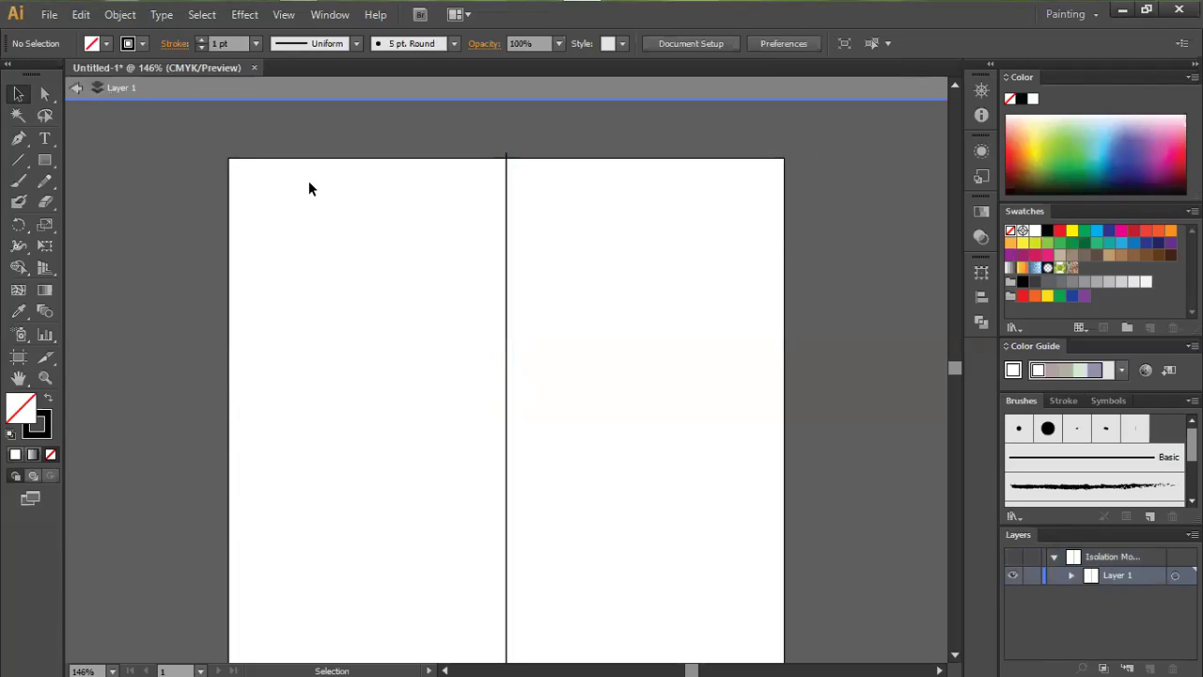
click(75, 92)
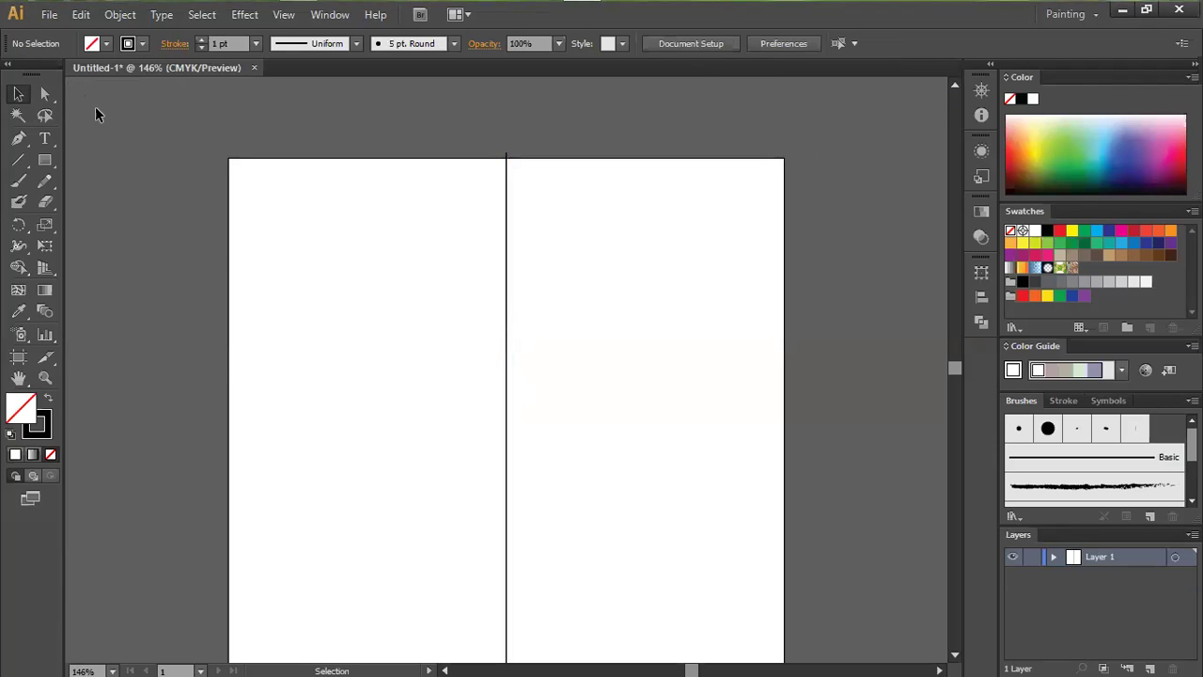
Select the vertical line and examine its transform values and the available alignment reference options.
click(504, 334)
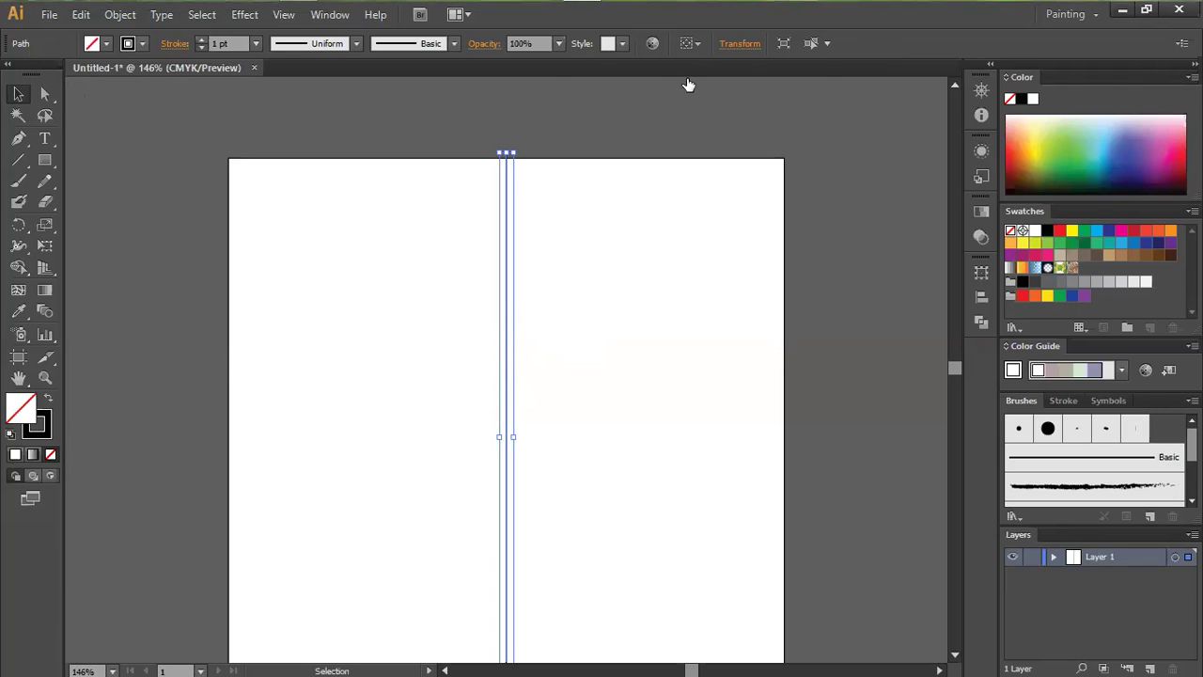
click(740, 44)
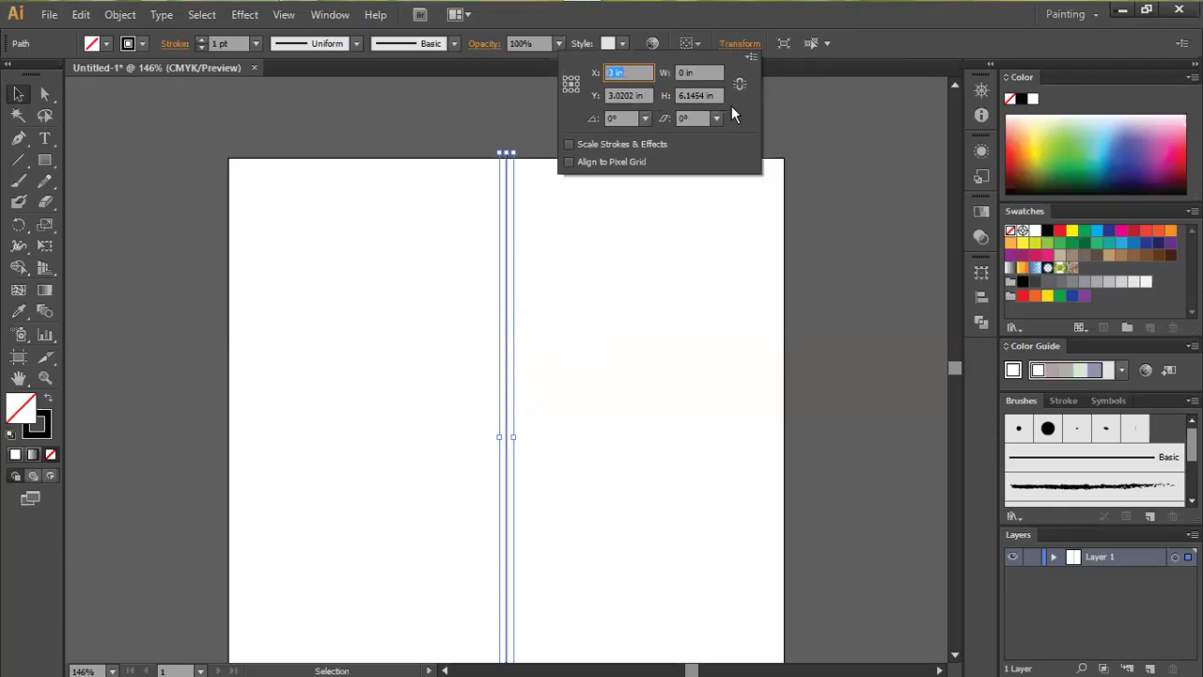
click(689, 45)
click(695, 45)
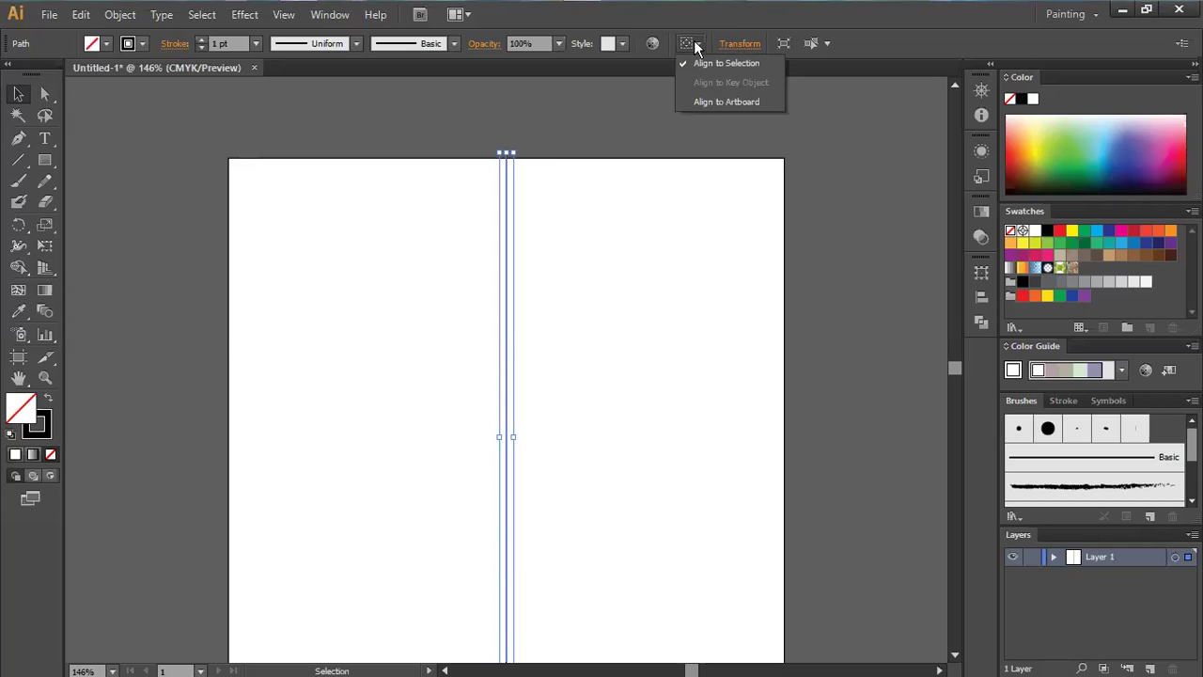
click(696, 45)
click(693, 45)
click(689, 45)
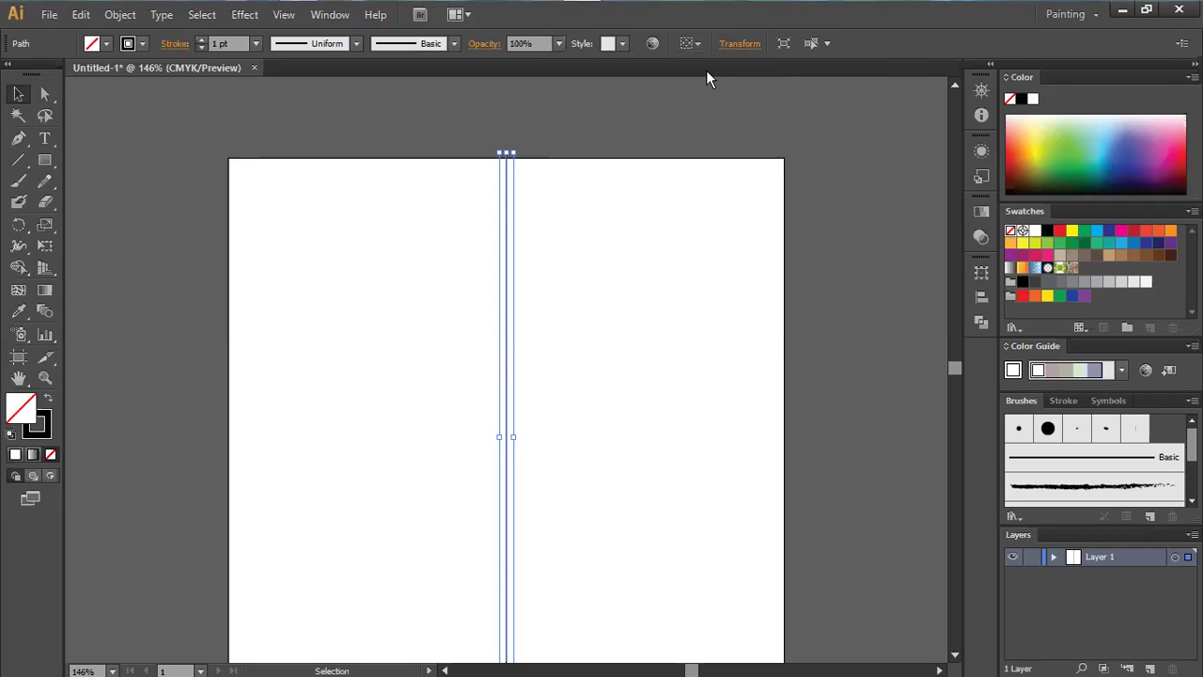
click(688, 43)
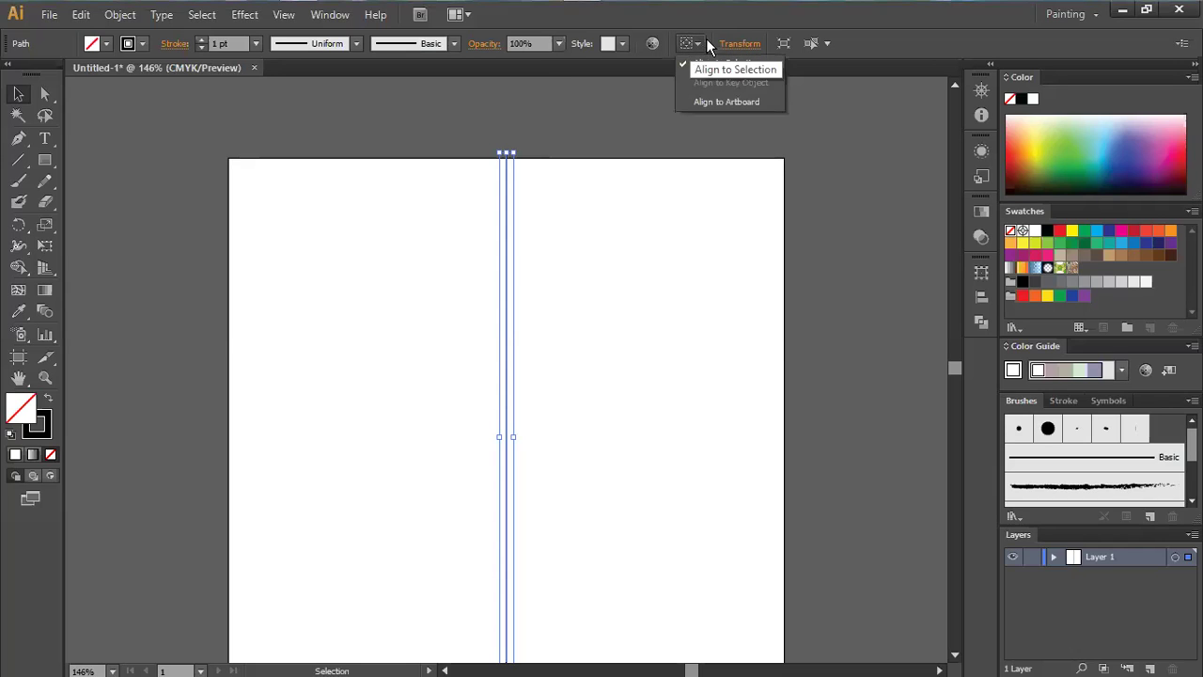
Bring up the floating Align controls above the artboard and align the vertical line to its horizontal center.
click(330, 15)
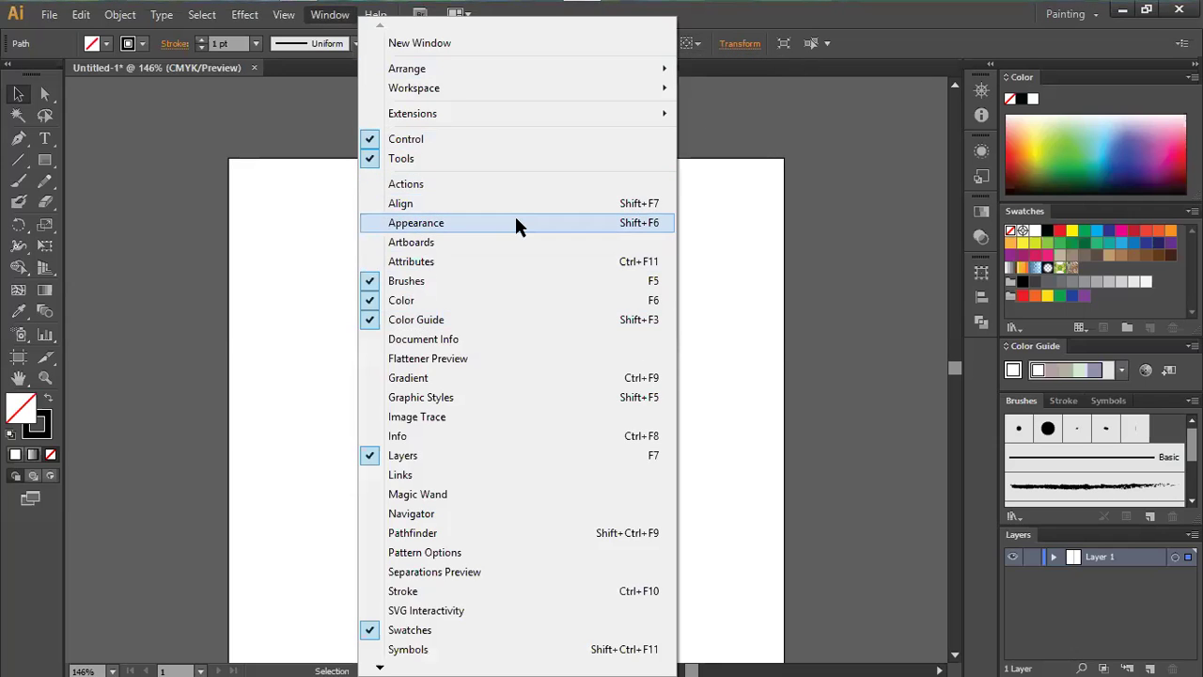
click(452, 205)
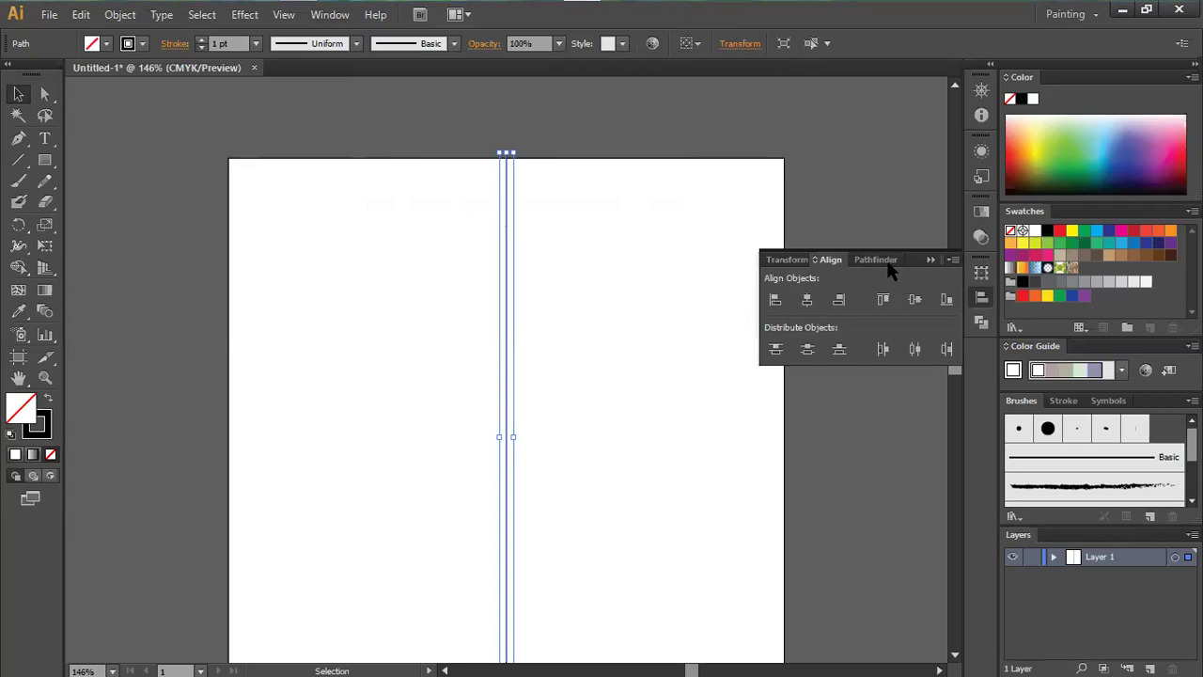
drag(909, 259, 906, 78)
click(801, 121)
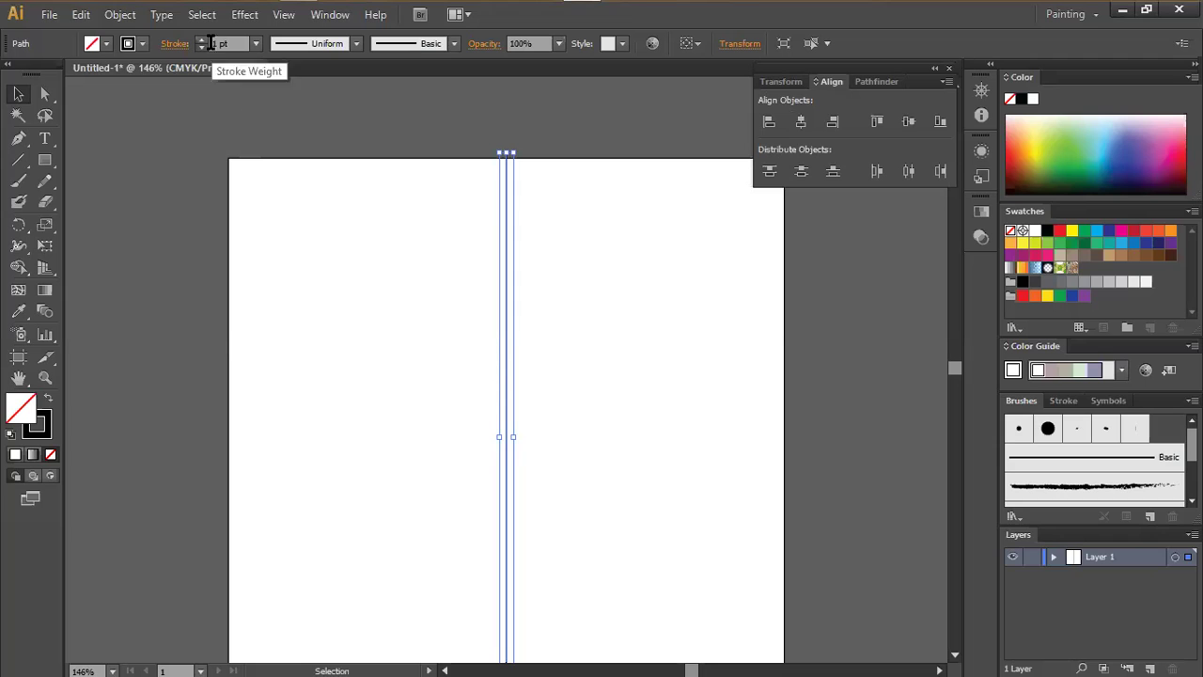
Apply a Transform effect to the vertical line with a 15° rotation angle and 11 copies.
click(246, 17)
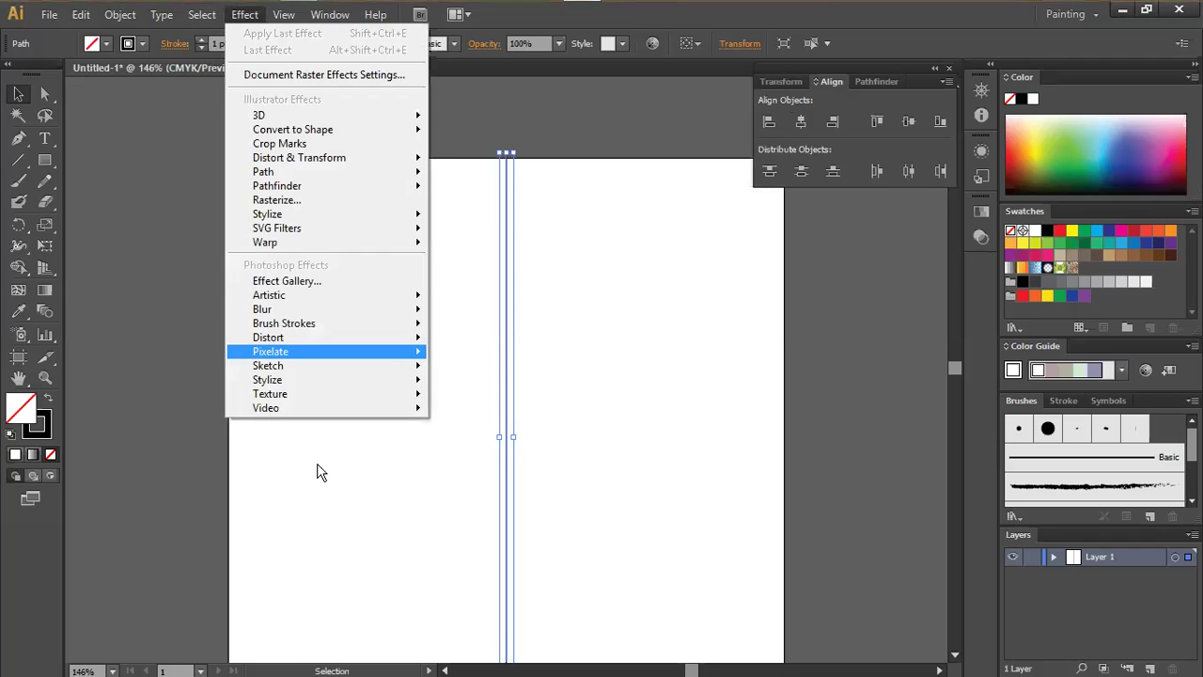
mouse_move(294, 160)
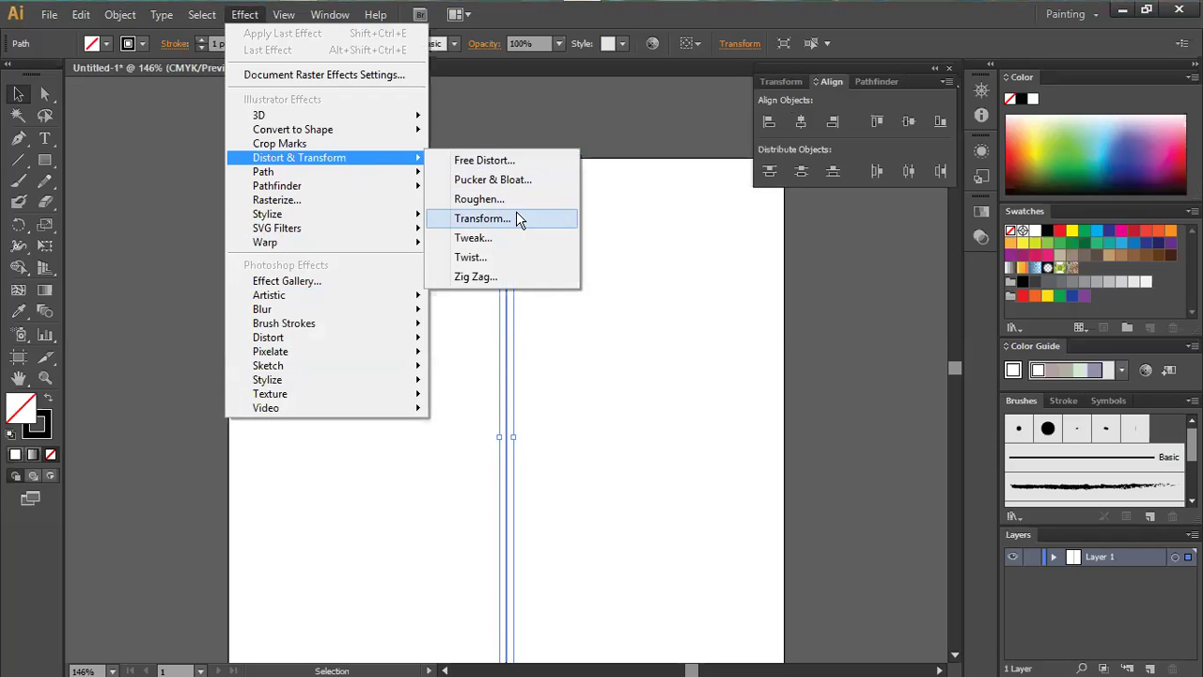
click(514, 218)
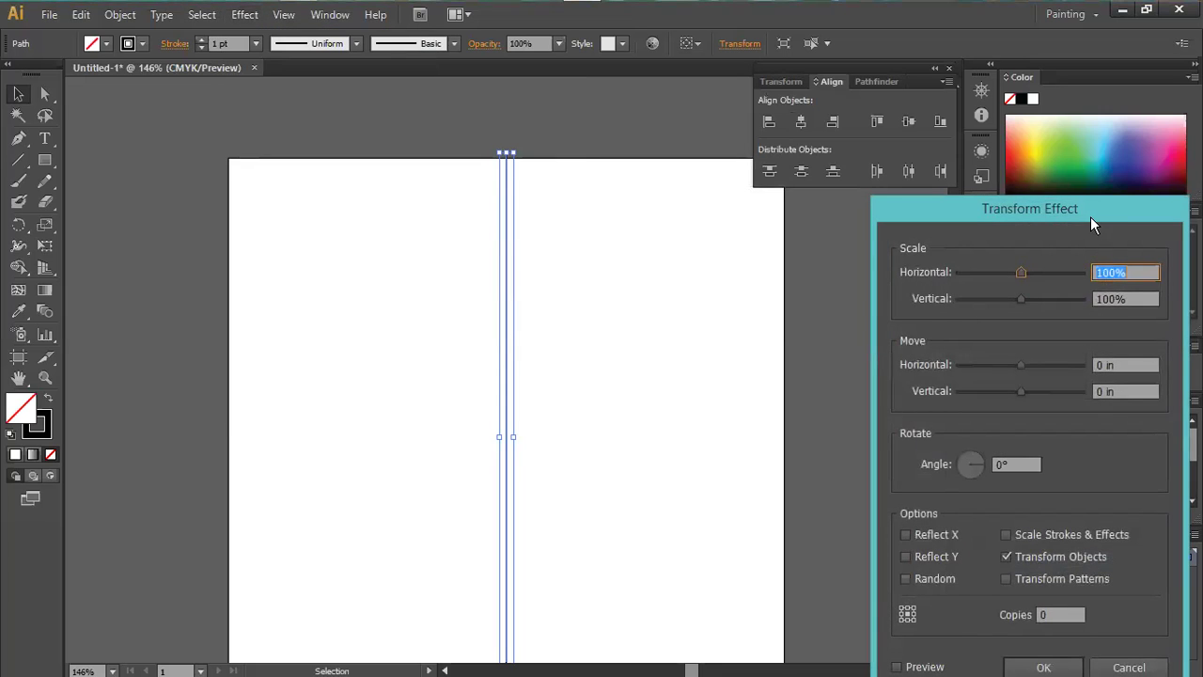
drag(1085, 208, 1060, 99)
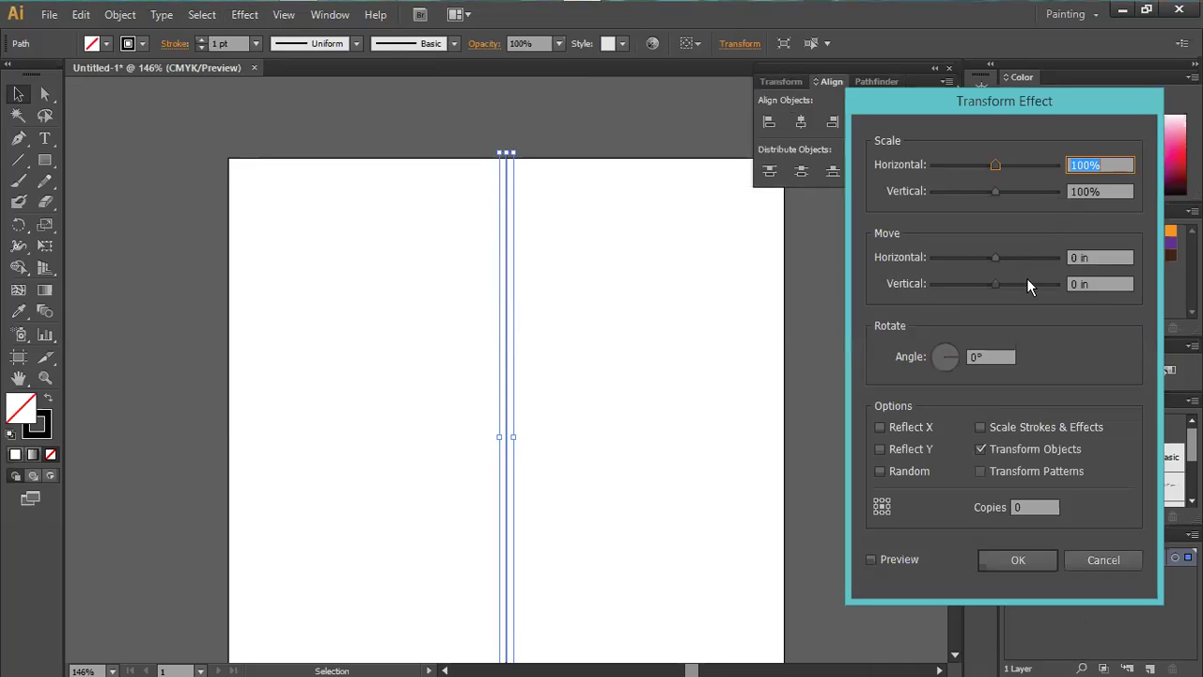
click(1028, 507)
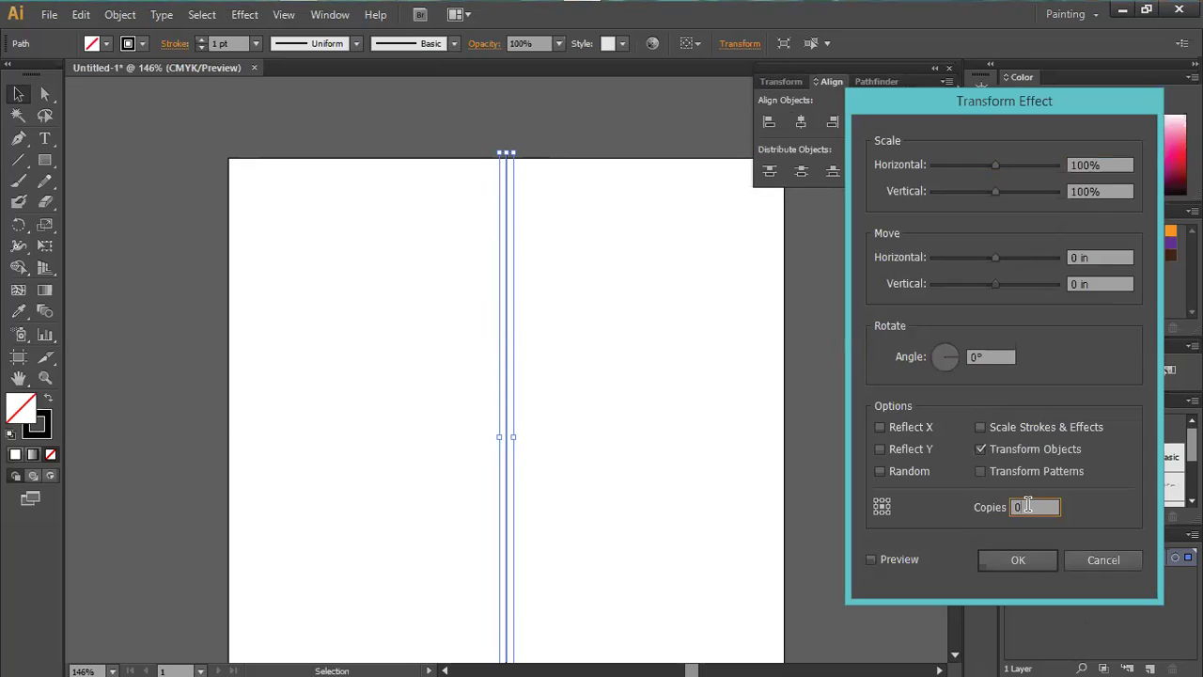
click(983, 356)
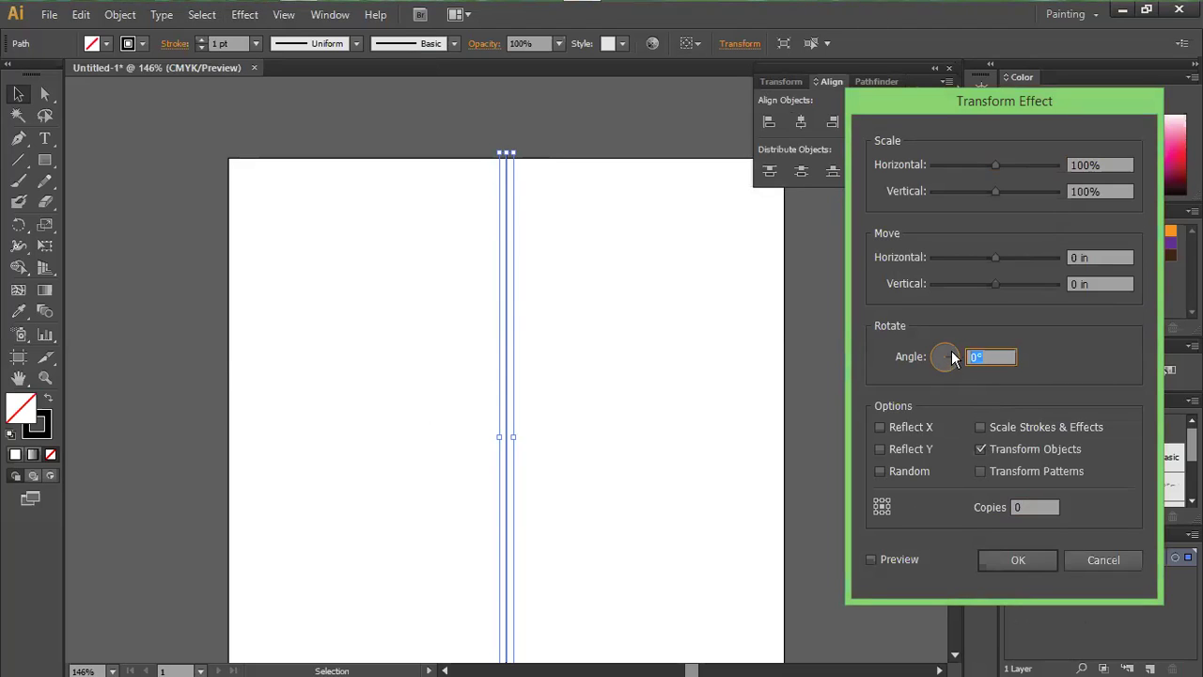
text(15)
click(1031, 507)
double_click(1031, 507)
click(870, 559)
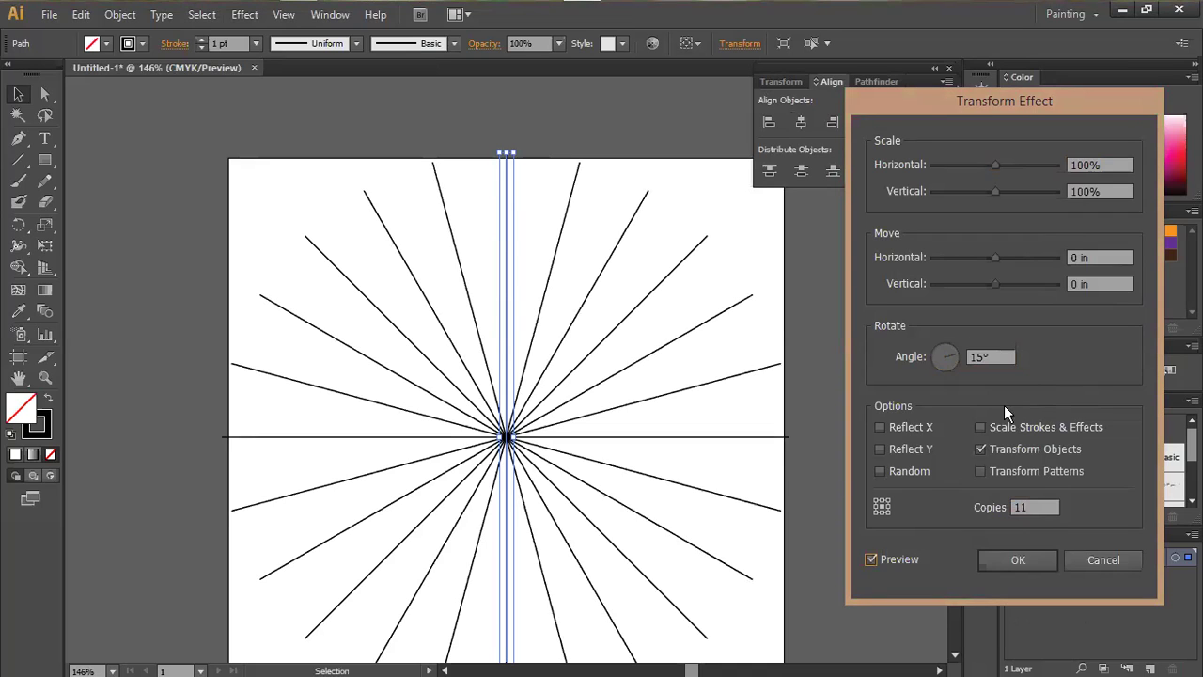
click(1022, 559)
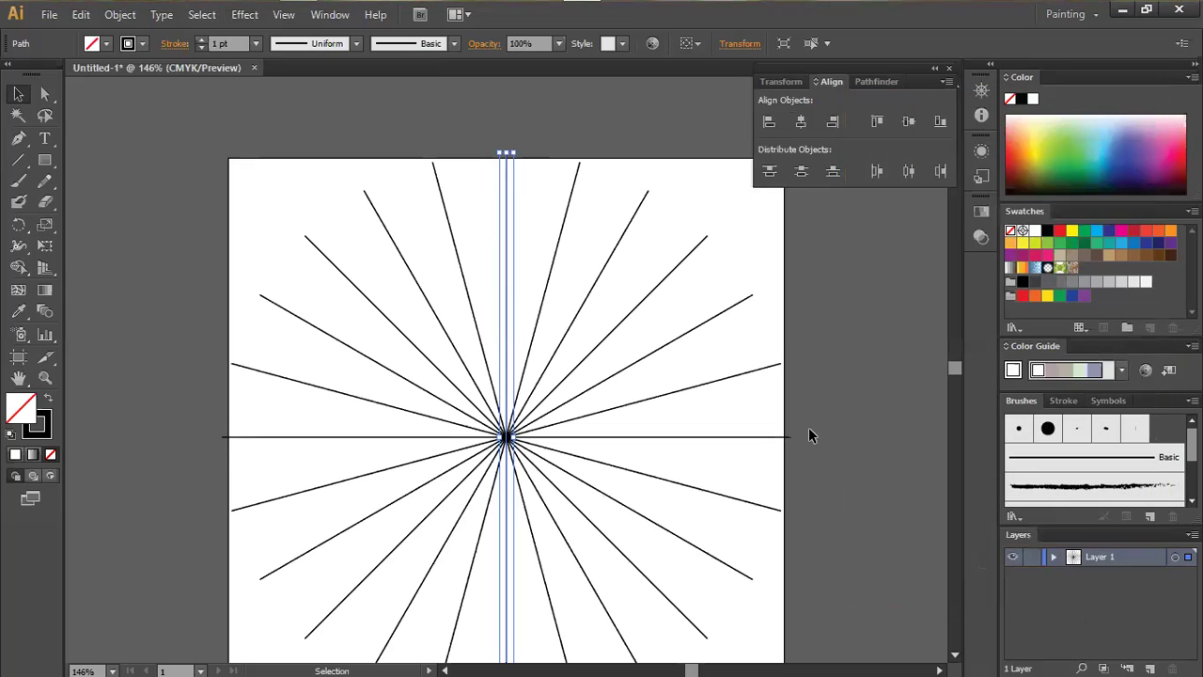
click(336, 111)
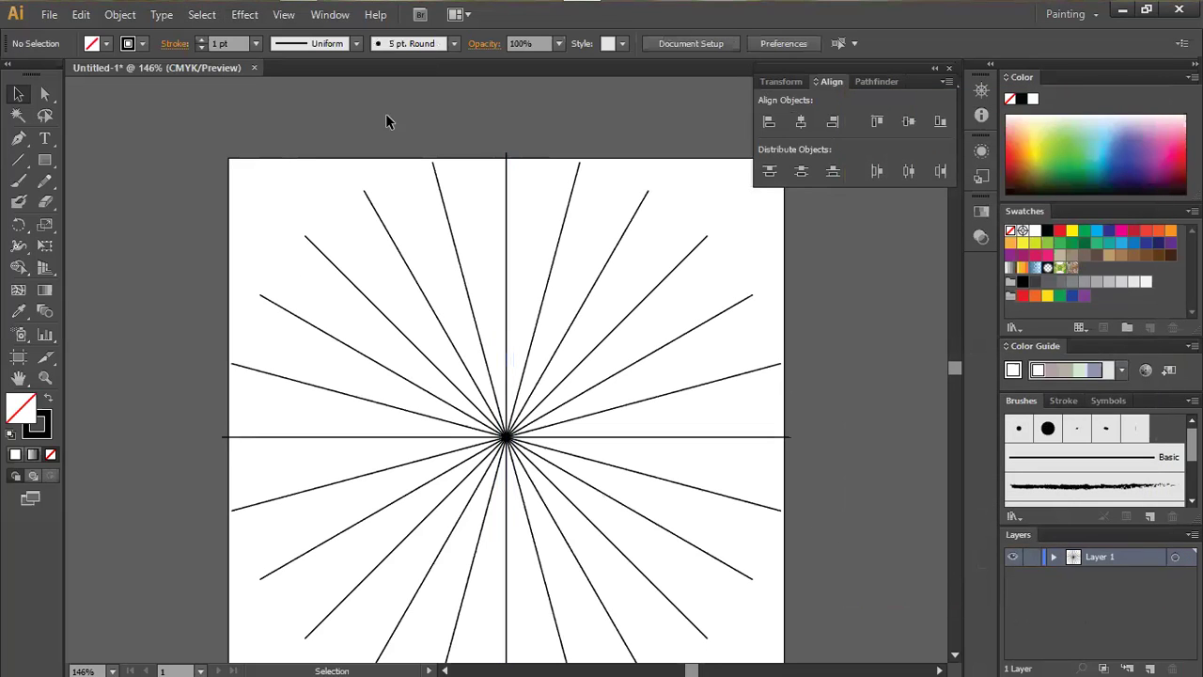
Create a new layer above the radial guide lines and toggle the visibility of Layer 1.
scroll(391, 116, down, 3)
scroll(404, 126, up, 2)
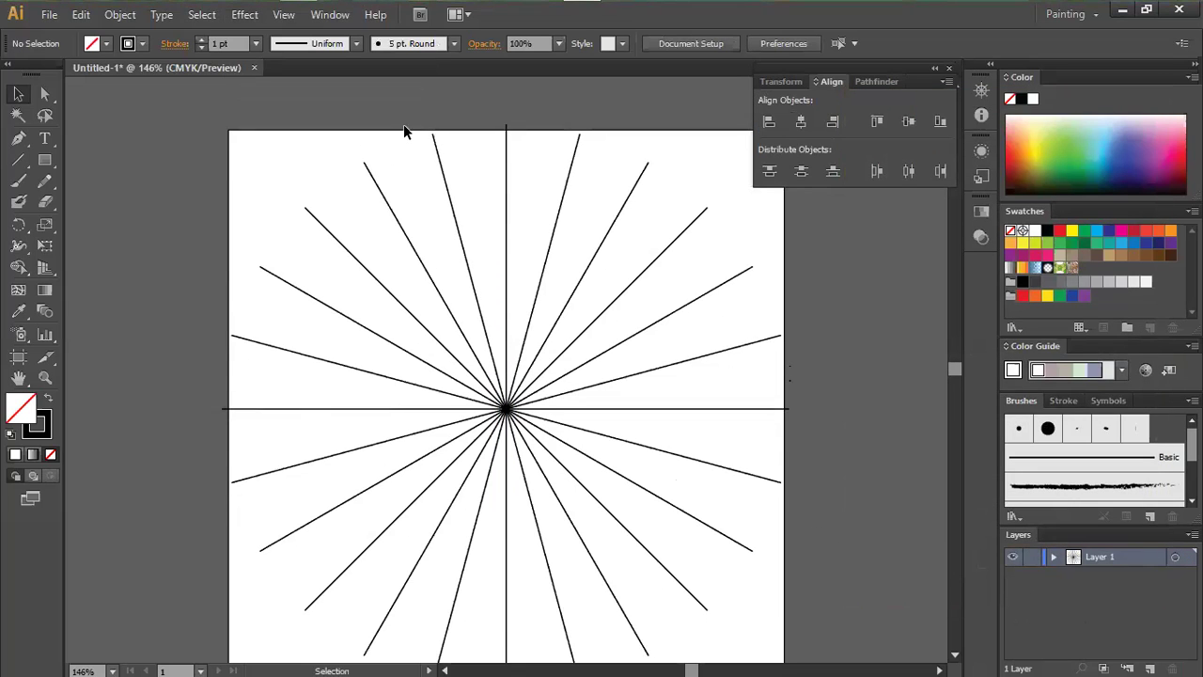
scroll(403, 124, up, 1)
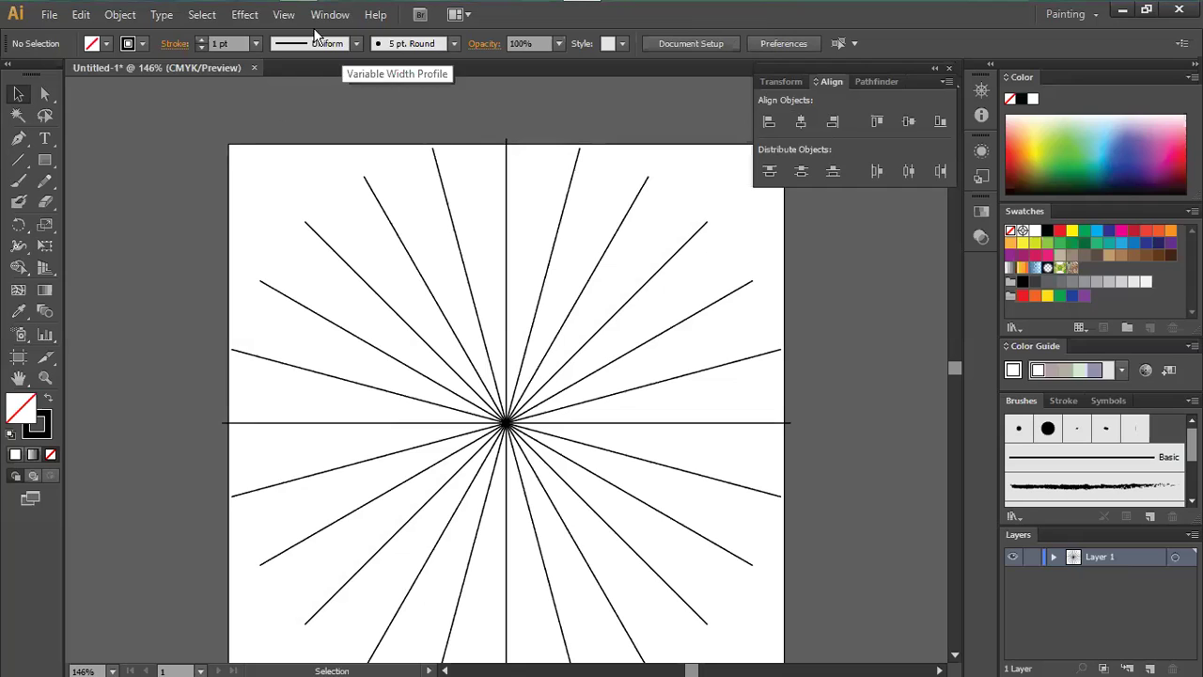
click(17, 160)
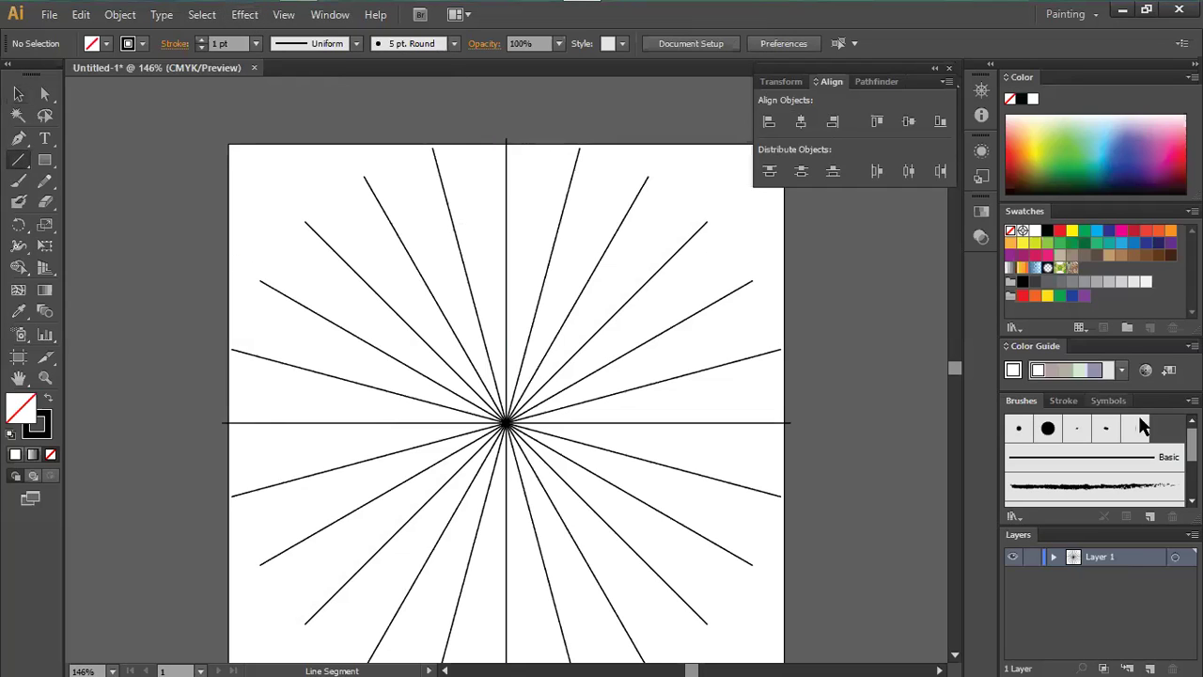
click(1150, 667)
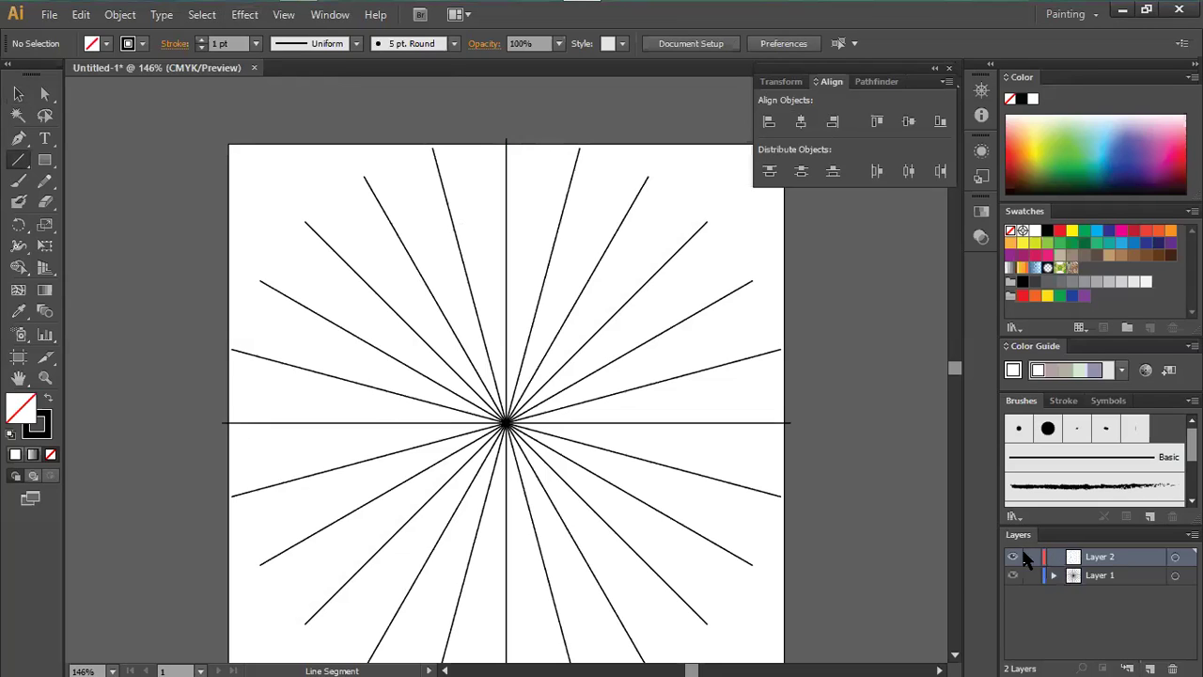
click(1012, 574)
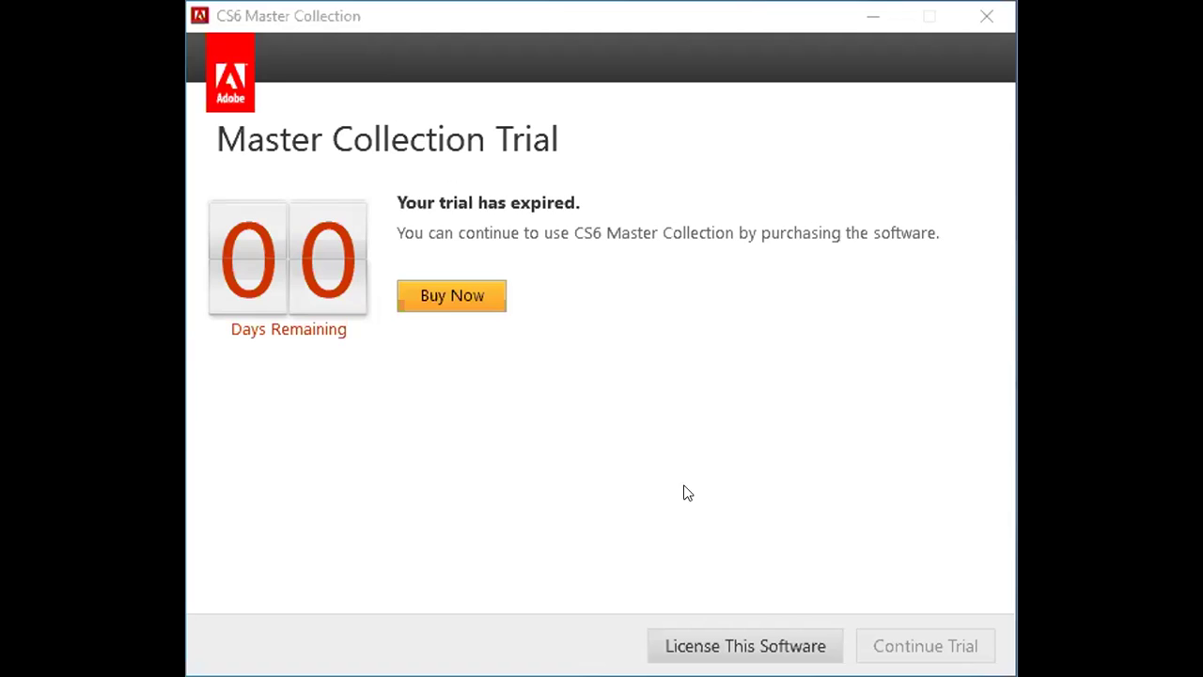
Close the expired CS6 Master Collection trial window and return through the folder history to the My Card overview.
click(986, 16)
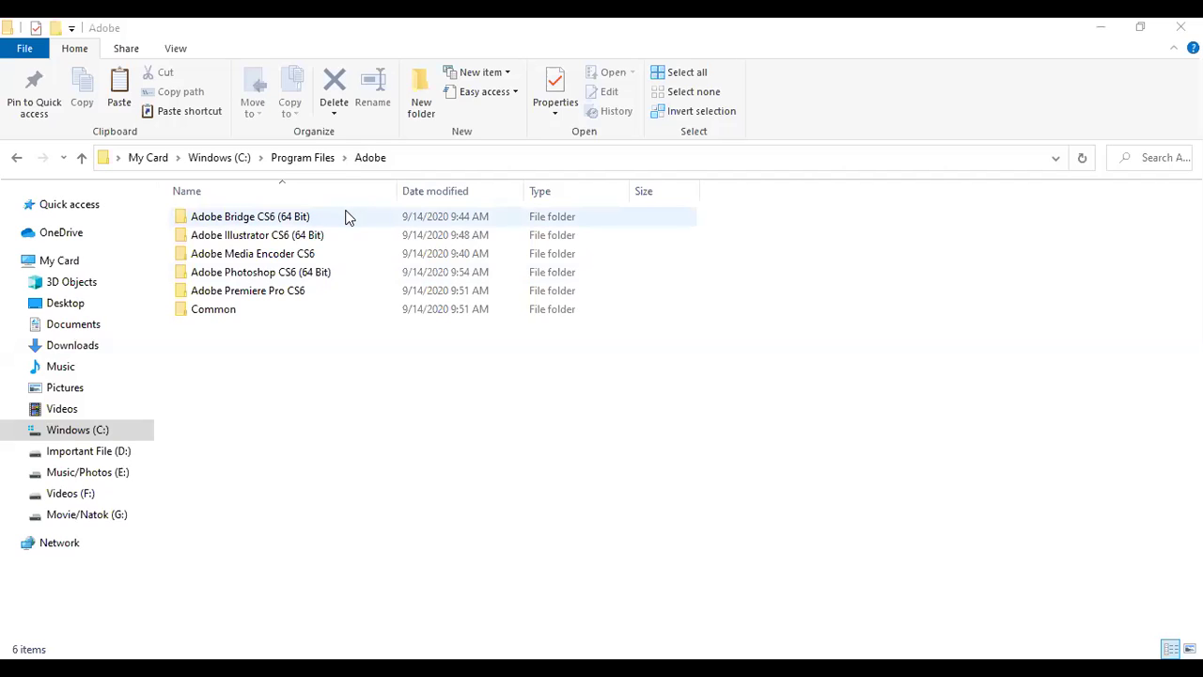
click(22, 162)
key(alt+Right)
key(alt+Right)
click(22, 162)
click(22, 162)
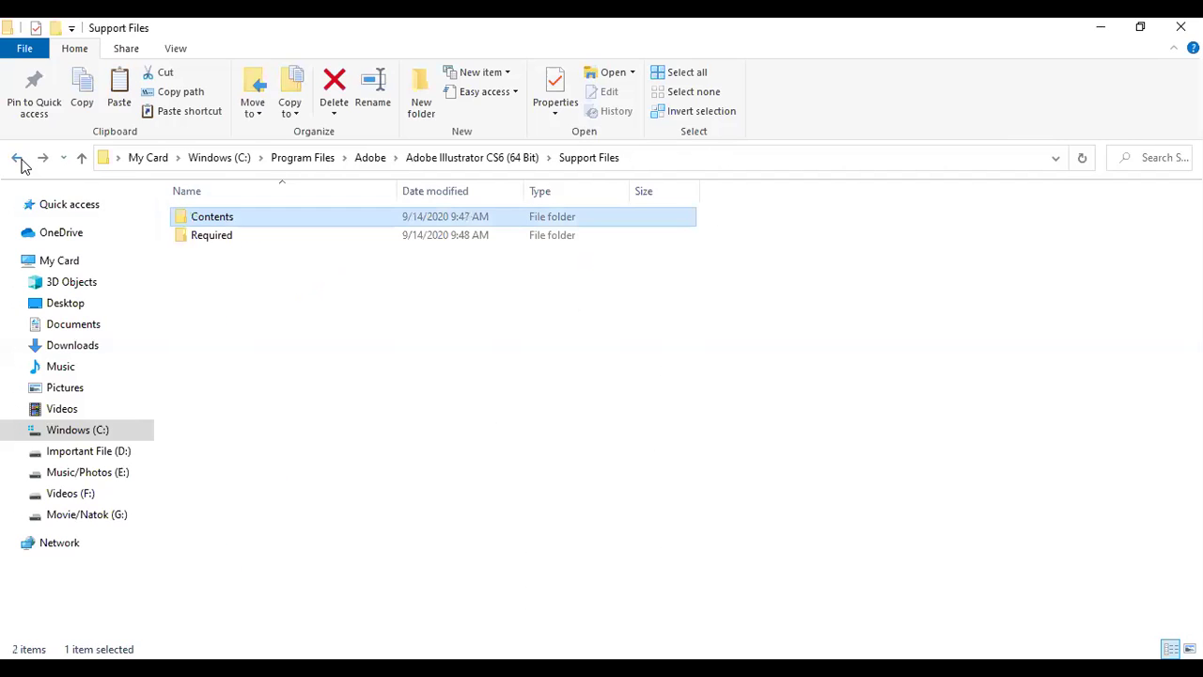
click(21, 162)
click(22, 161)
click(22, 161)
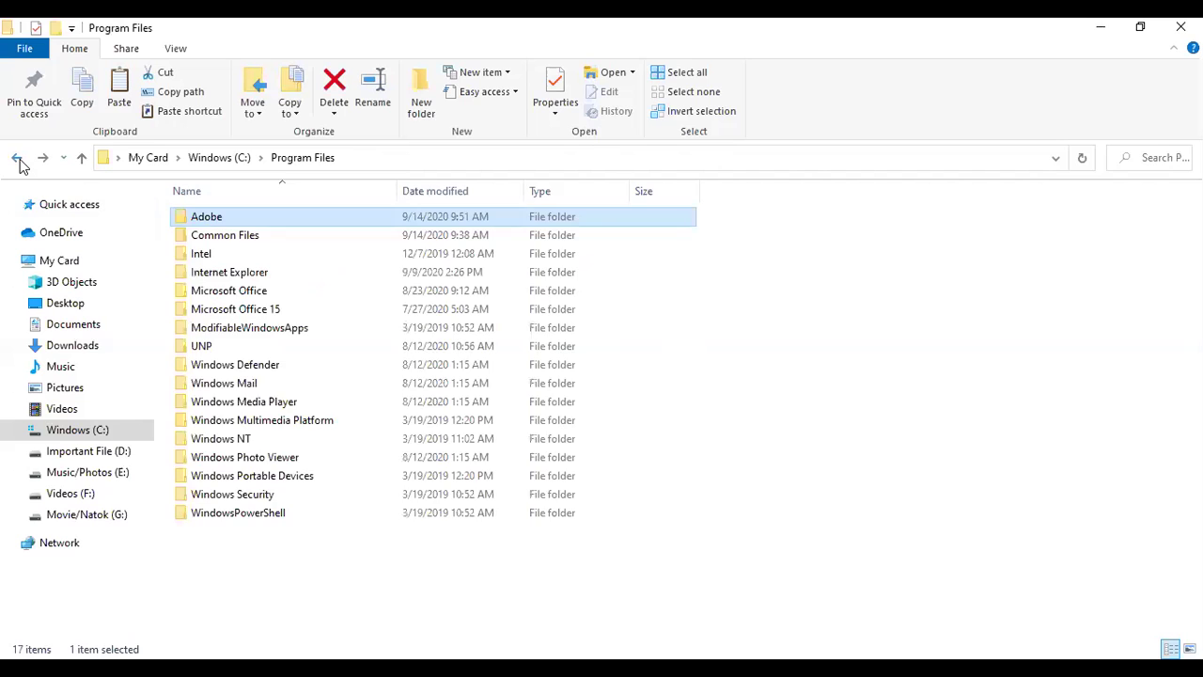
click(22, 161)
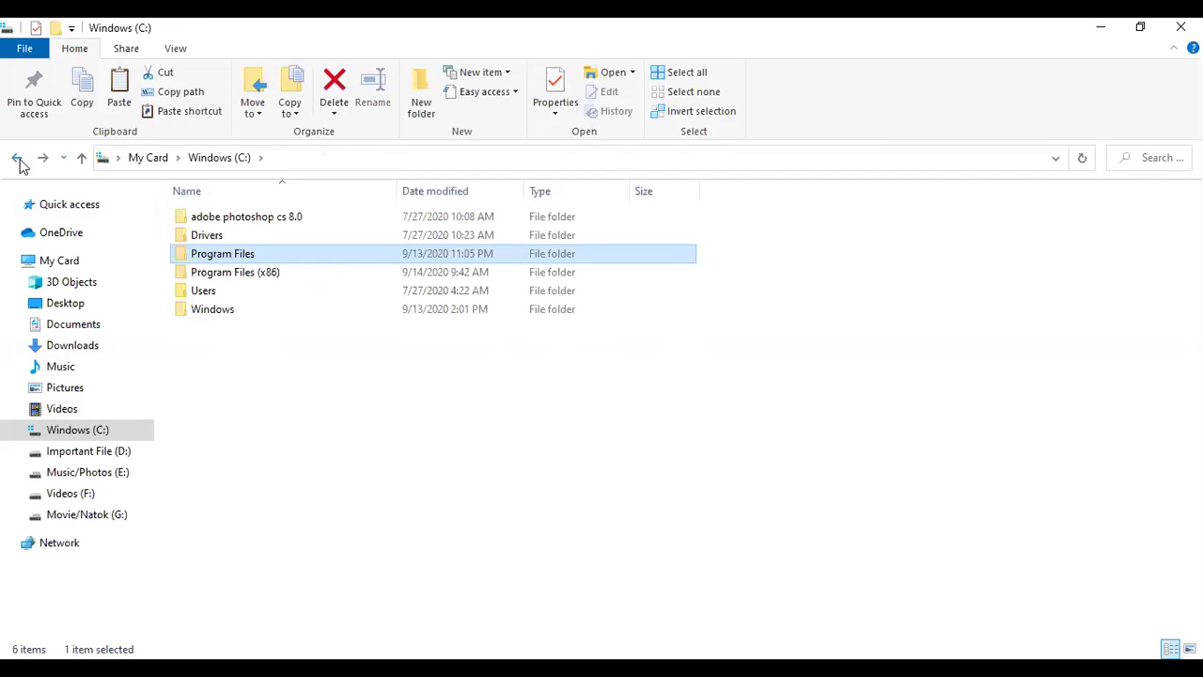
click(22, 161)
click(22, 162)
click(22, 162)
click(21, 162)
click(22, 162)
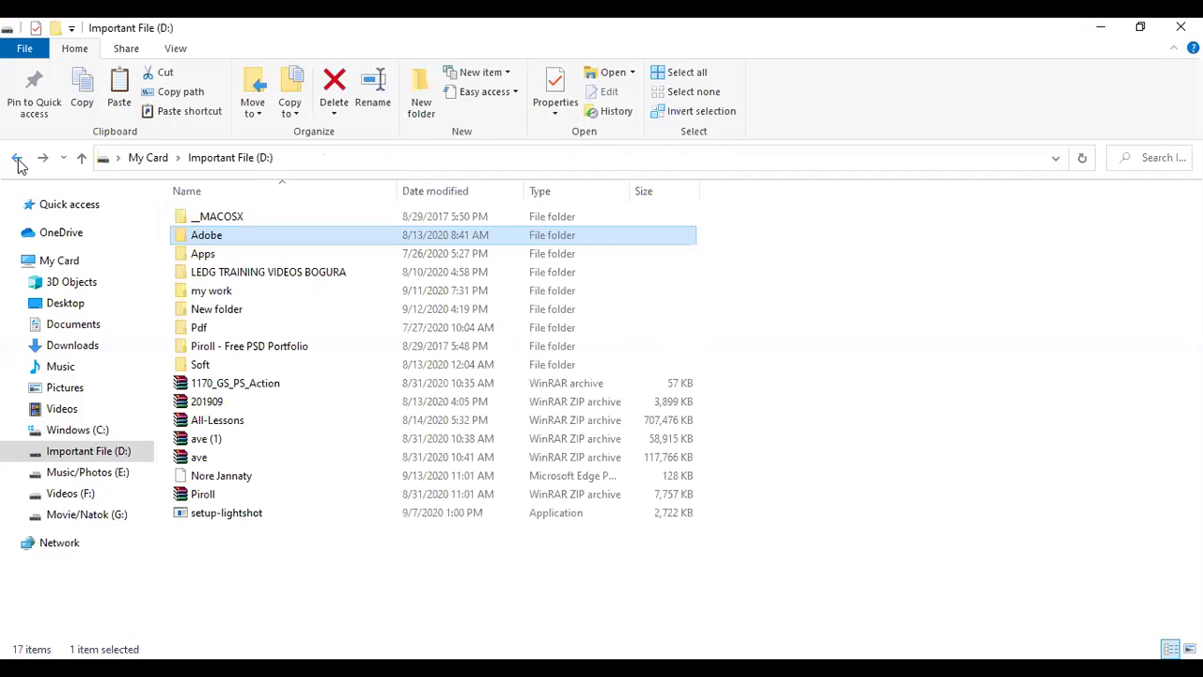
click(22, 162)
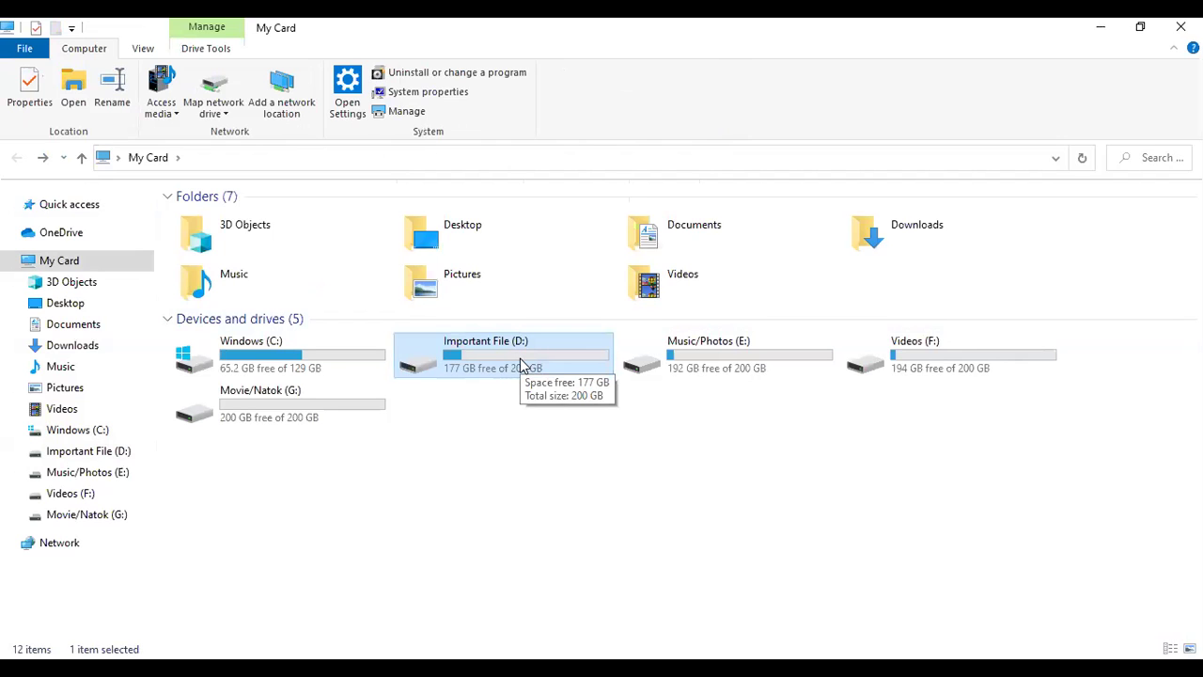
Examine the Adobe CS6 installer folder inside Adobe\Adobe on drive D and return to its parent folder.
double_click(520, 363)
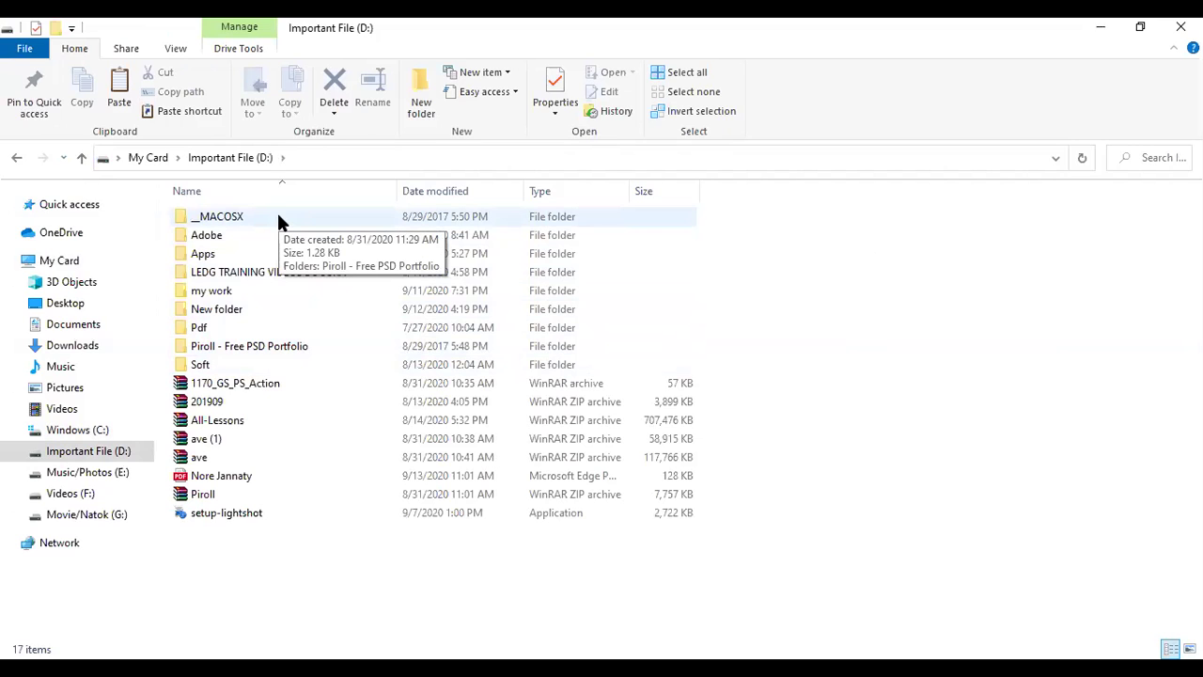
double_click(278, 239)
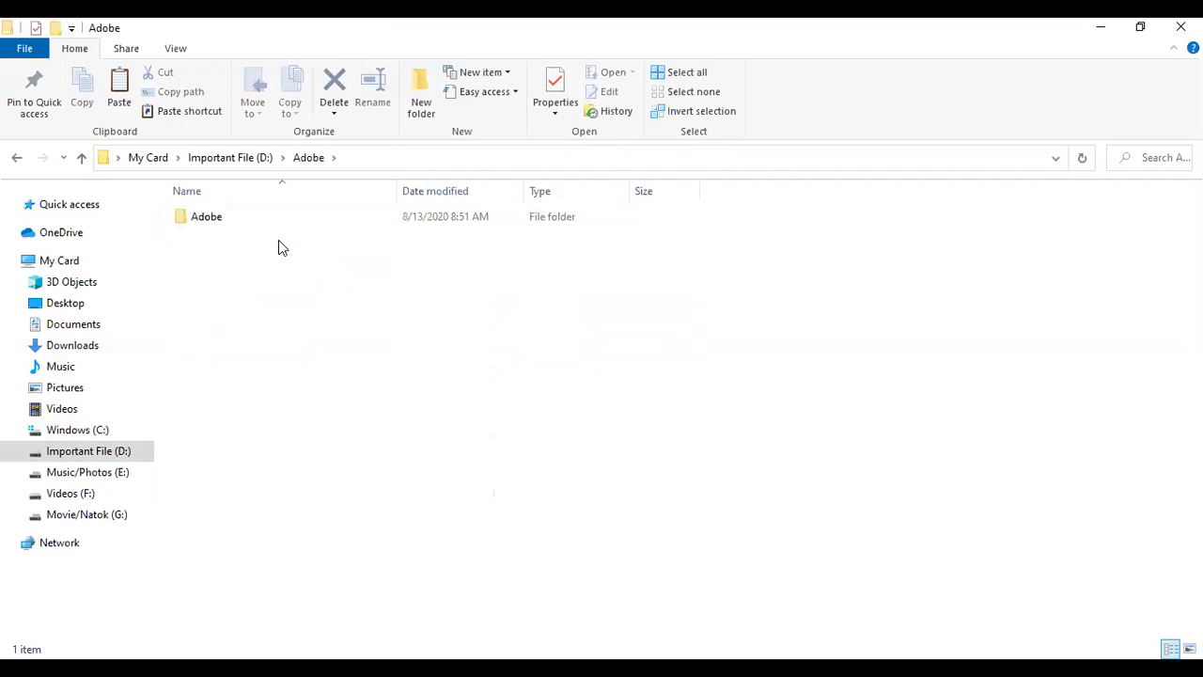
double_click(269, 217)
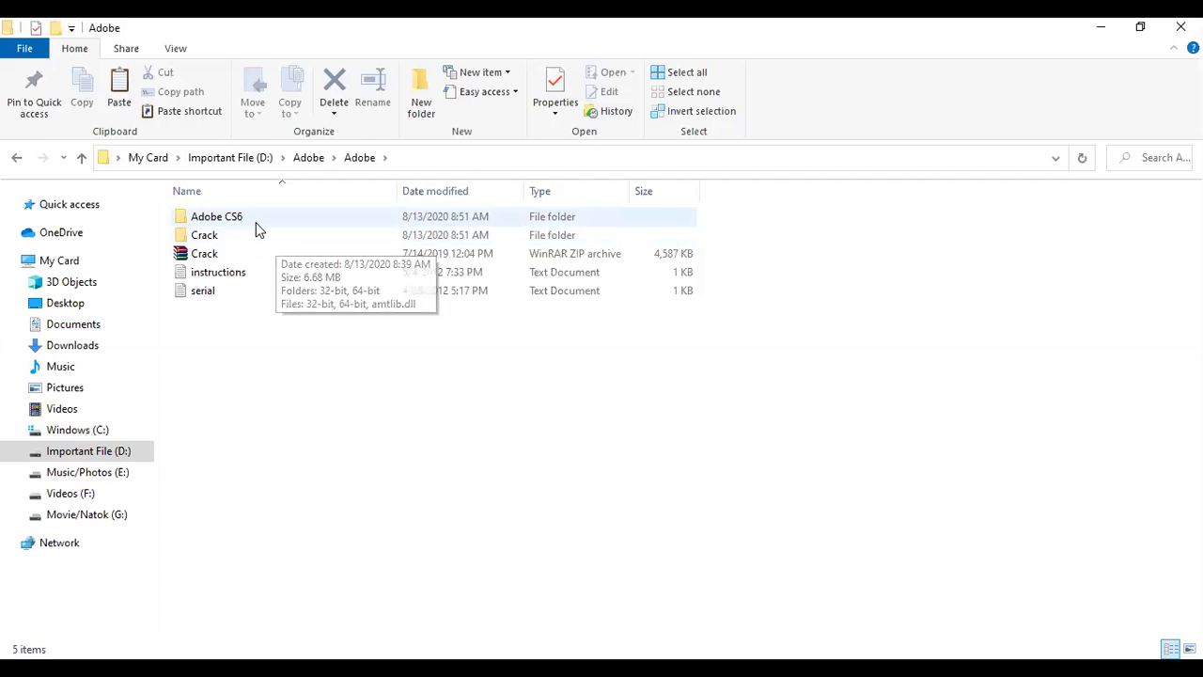
double_click(259, 225)
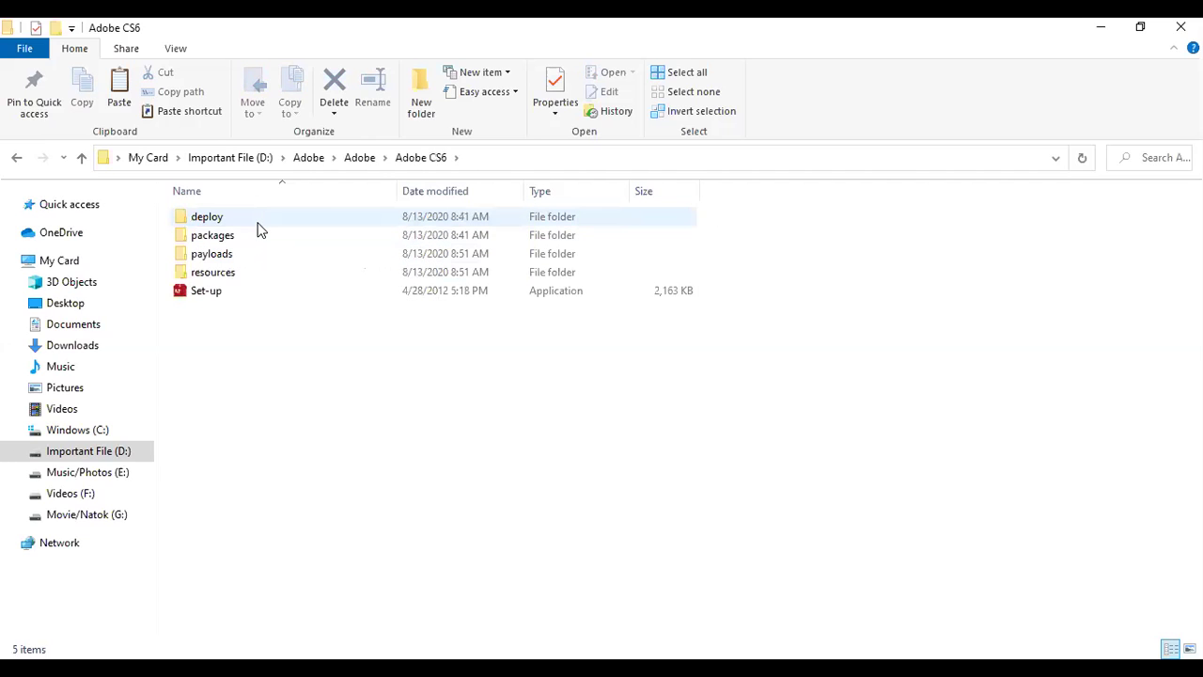
click(16, 158)
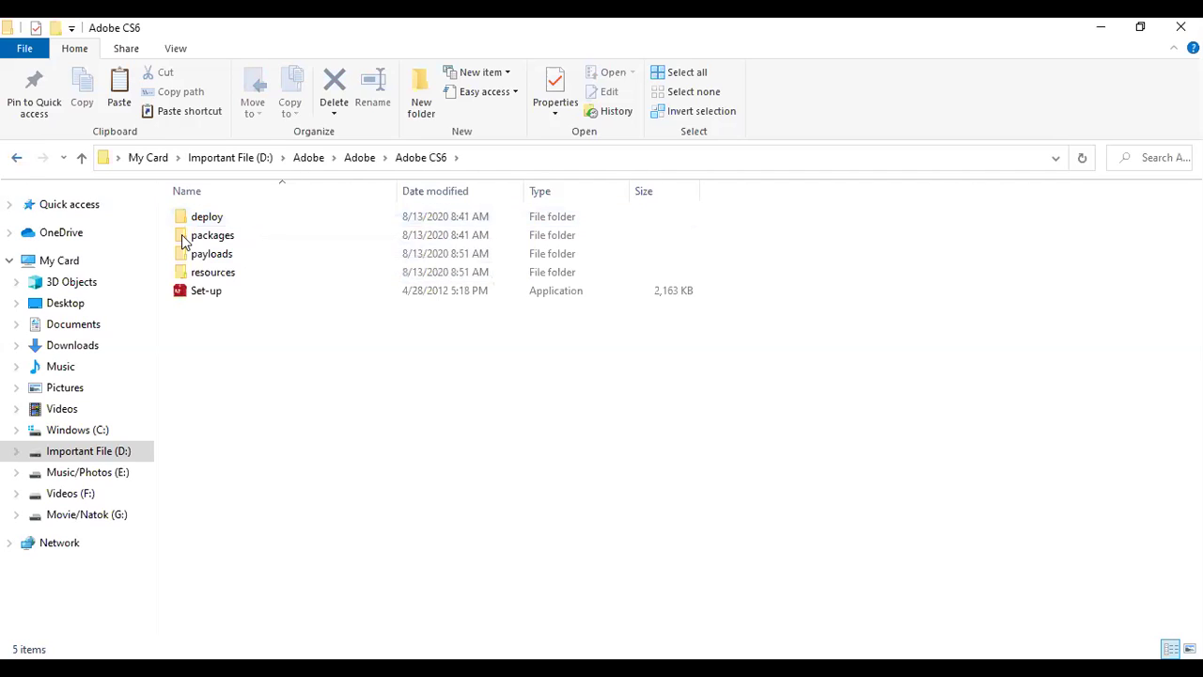
Open the Crack folder, examine the contents of its 32-bit subfolder and return to Crack.
double_click(215, 236)
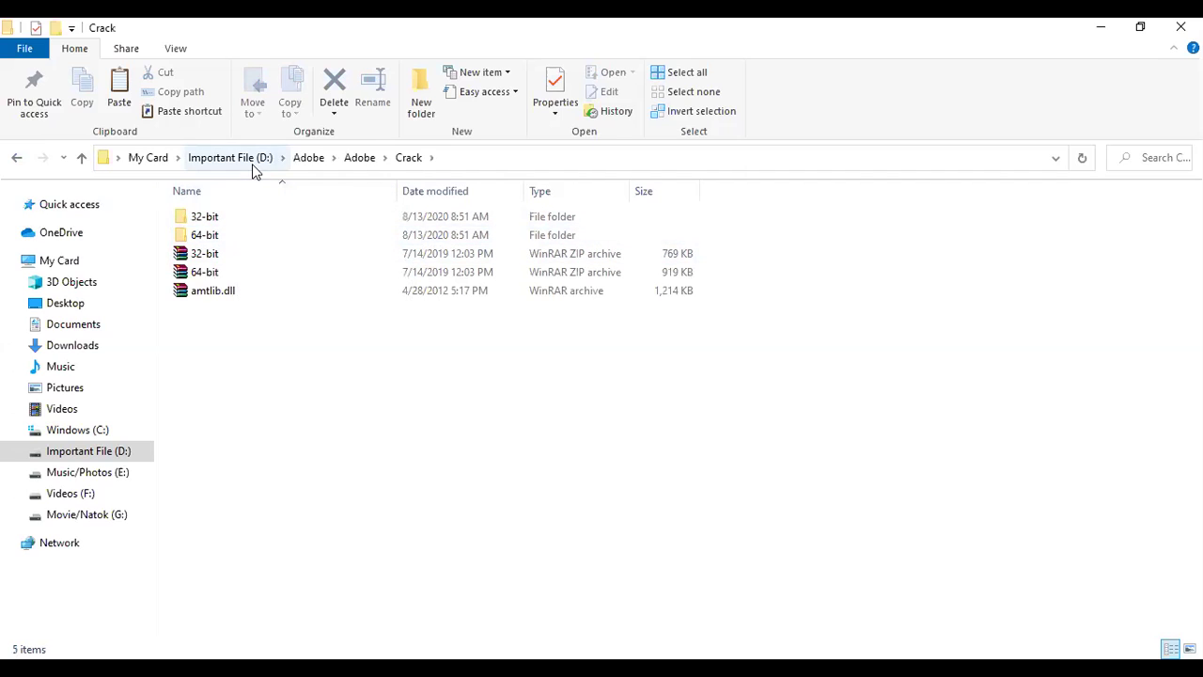
double_click(238, 216)
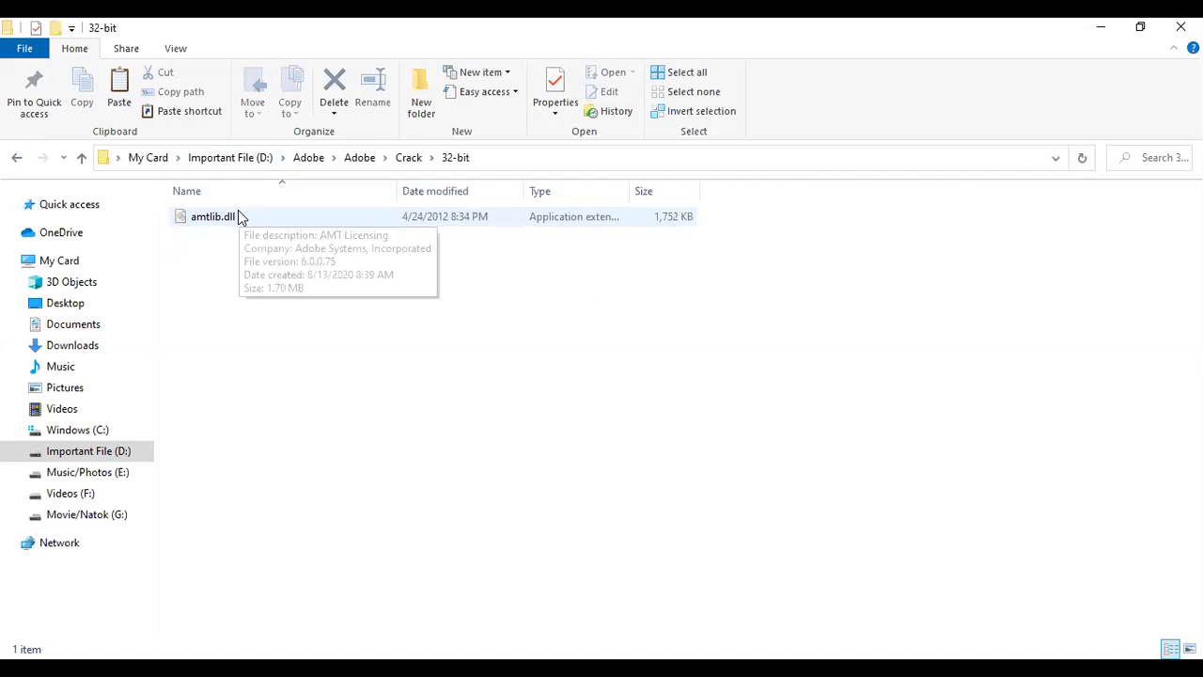
click(15, 157)
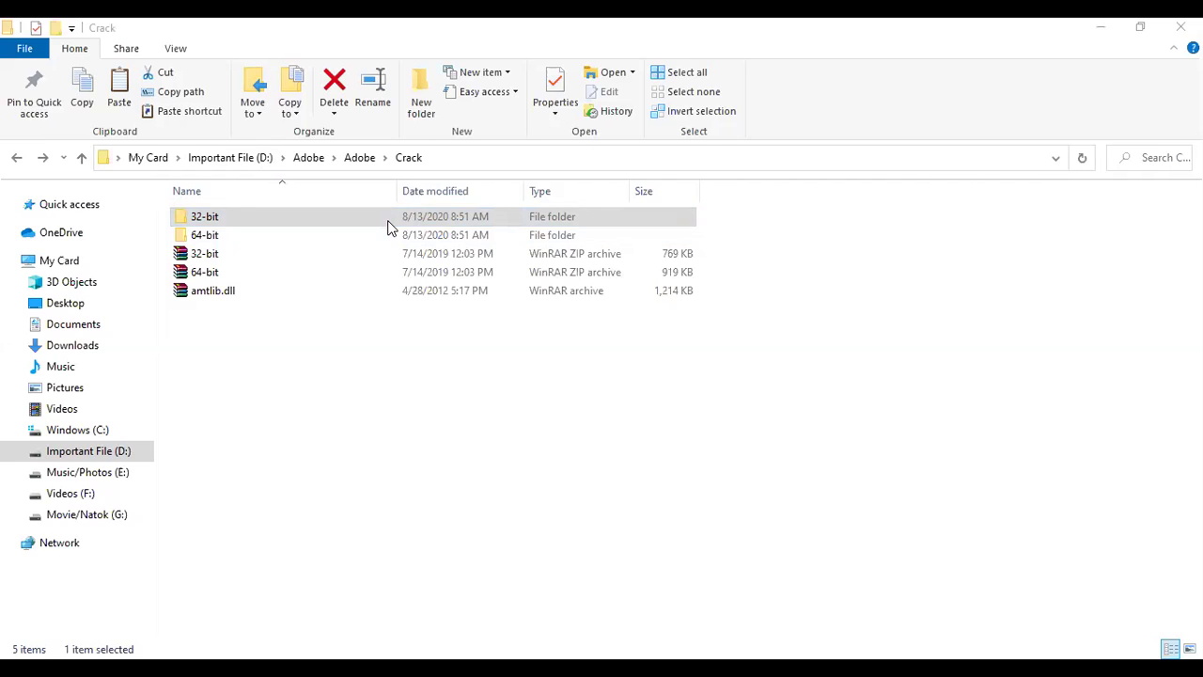
Permanently delete the extracted 32-bit and 64-bit folders from the Crack folder.
click(682, 426)
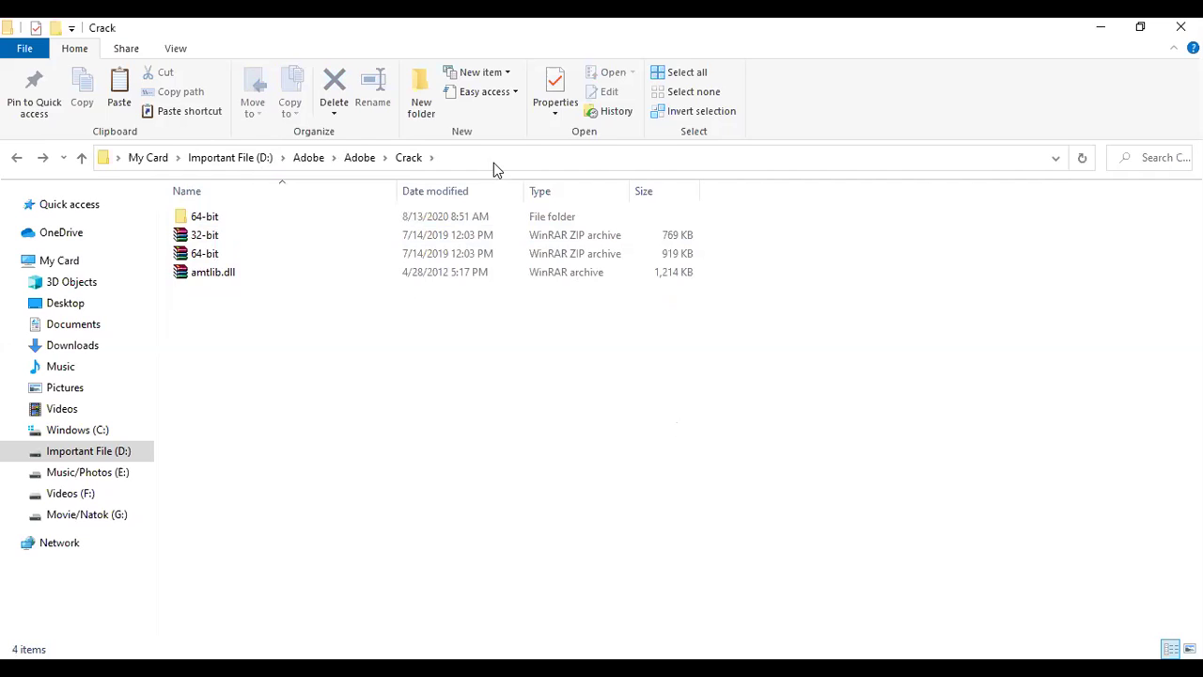
click(276, 235)
click(271, 221)
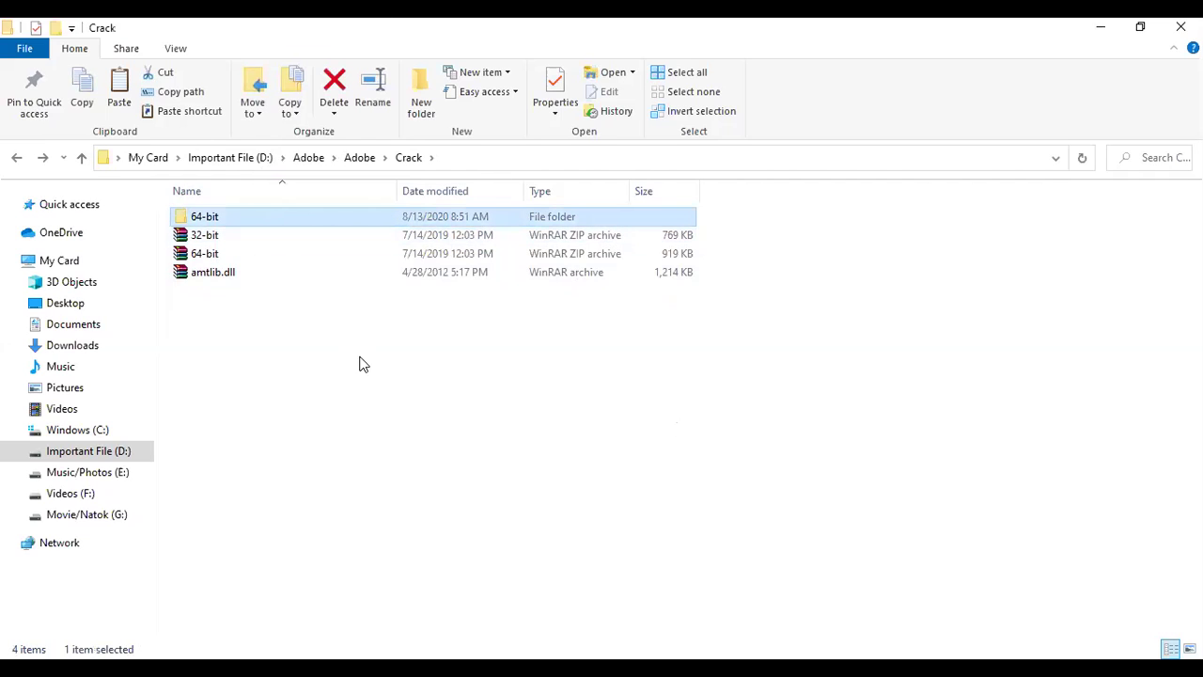
key(shift+Delete)
key(Return)
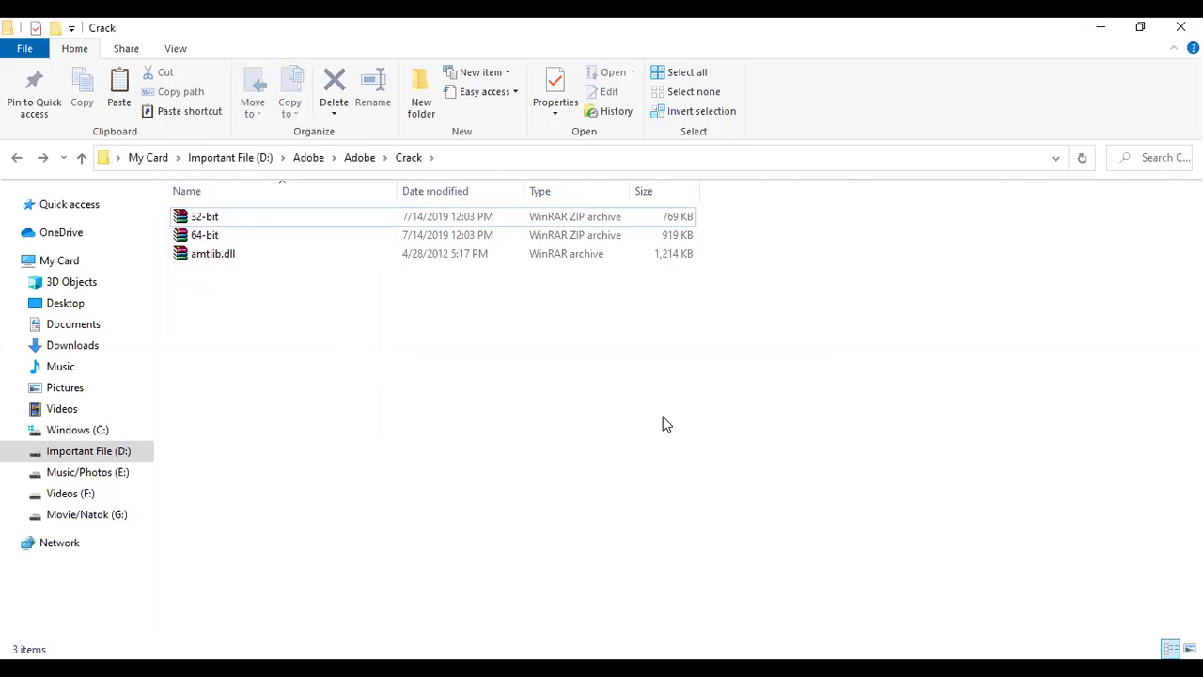
Extract the 64-bit ZIP archive in place within the Crack folder.
click(234, 241)
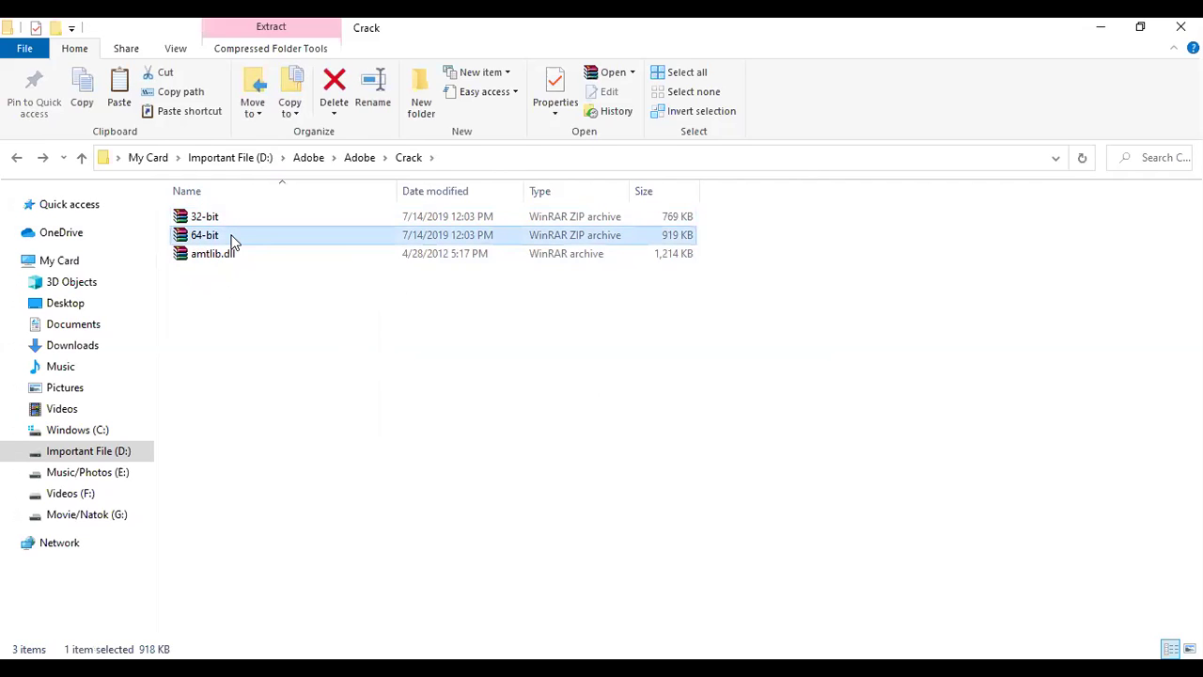
right_click(234, 241)
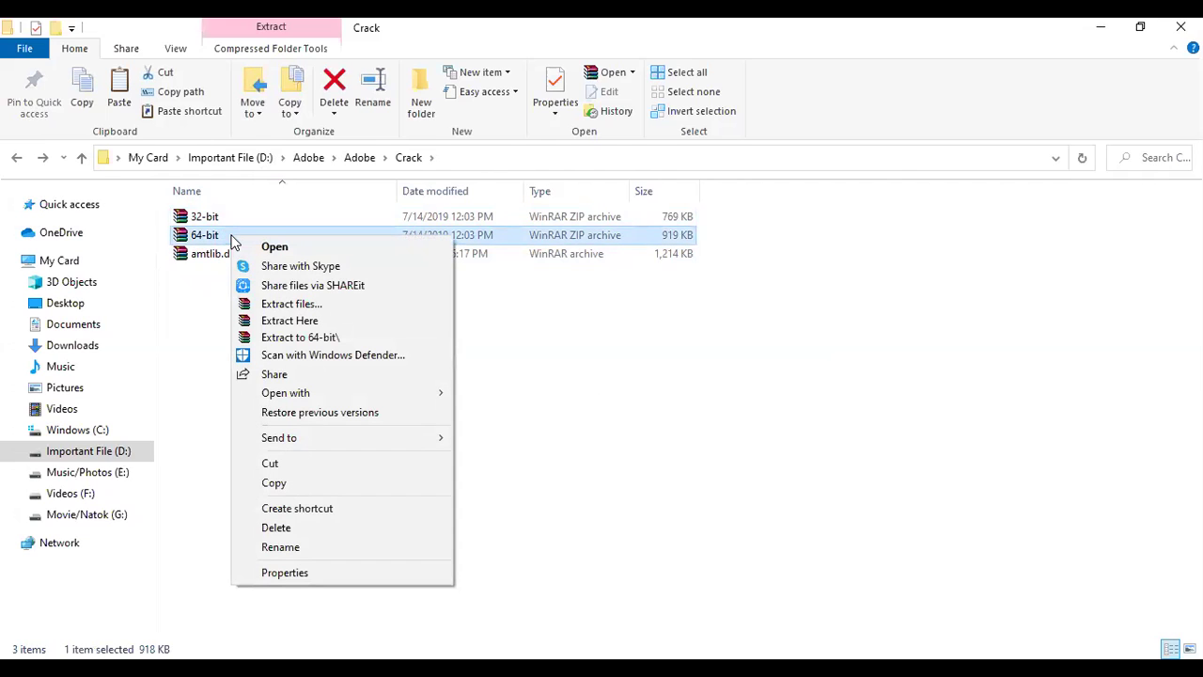
click(293, 321)
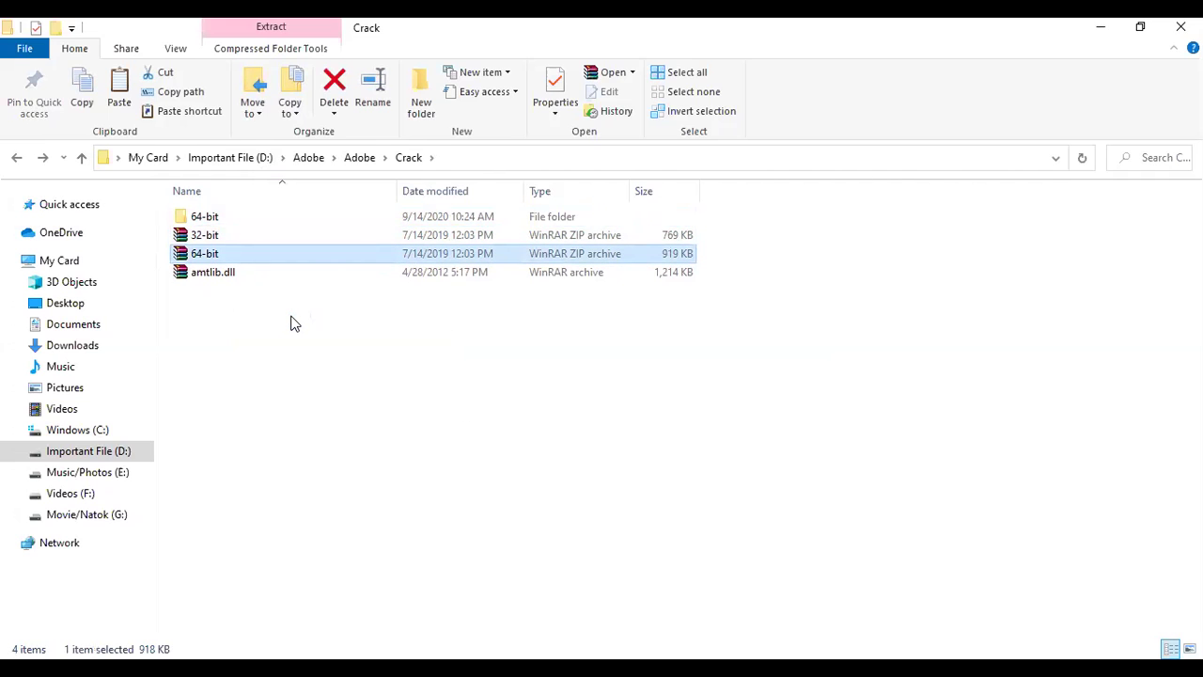
Open the extracted 64-bit folder and copy the amtlib.dll file.
double_click(216, 218)
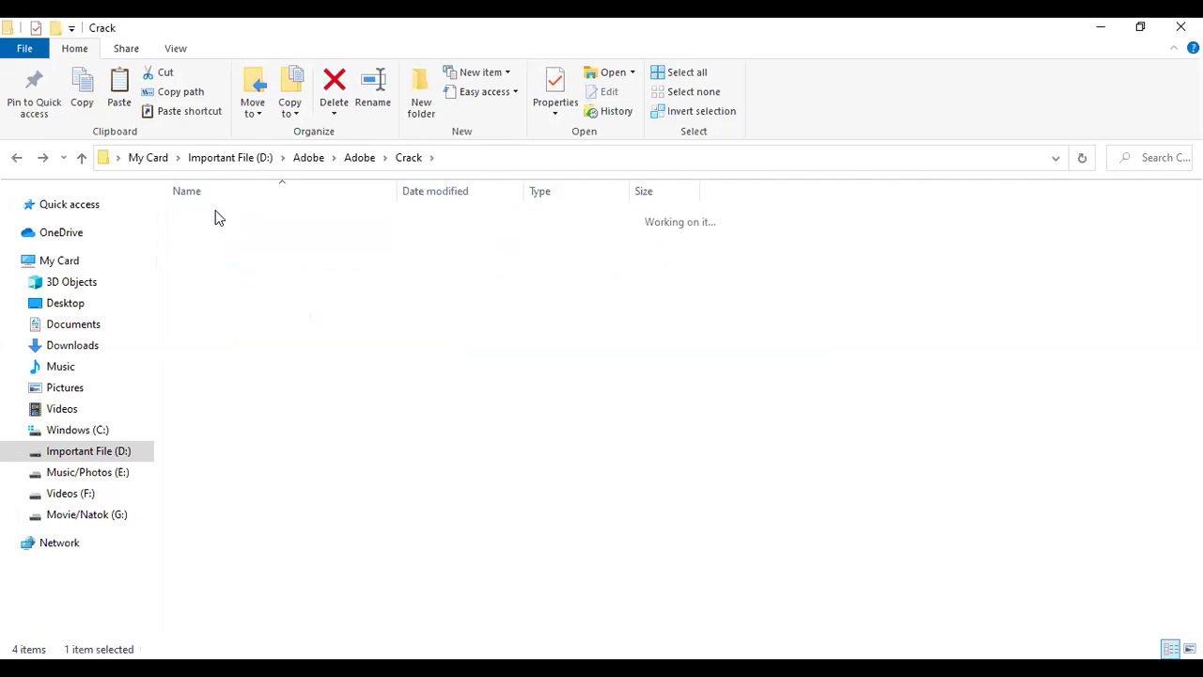
click(219, 220)
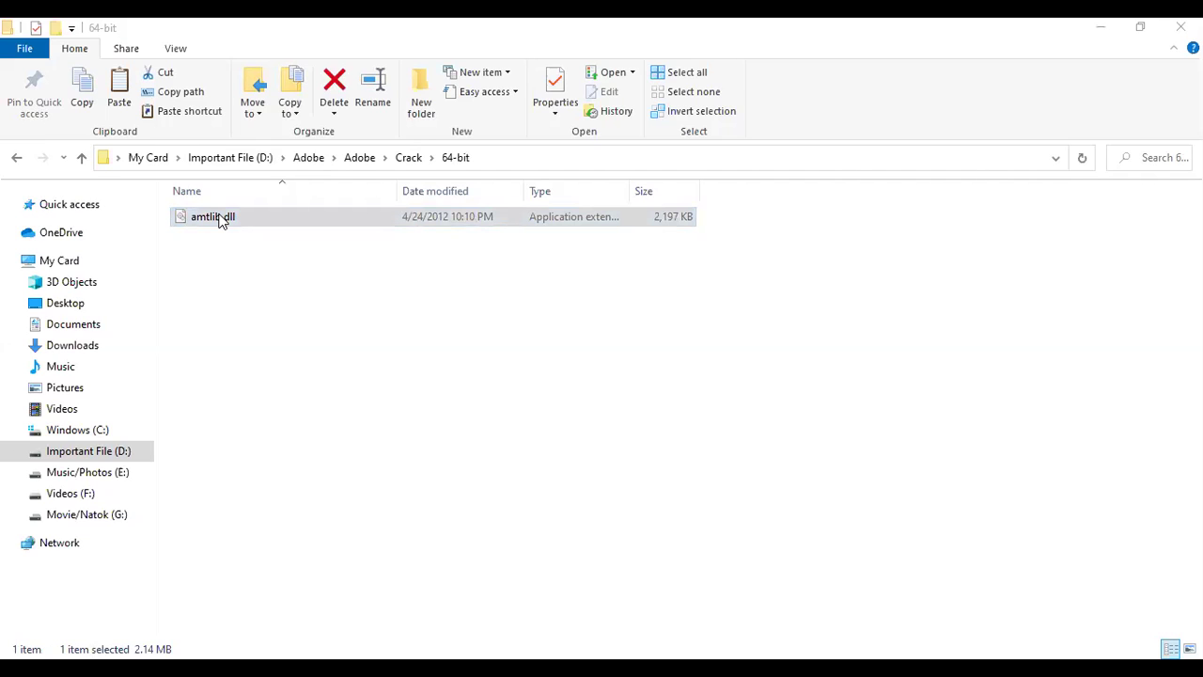
right_click(269, 219)
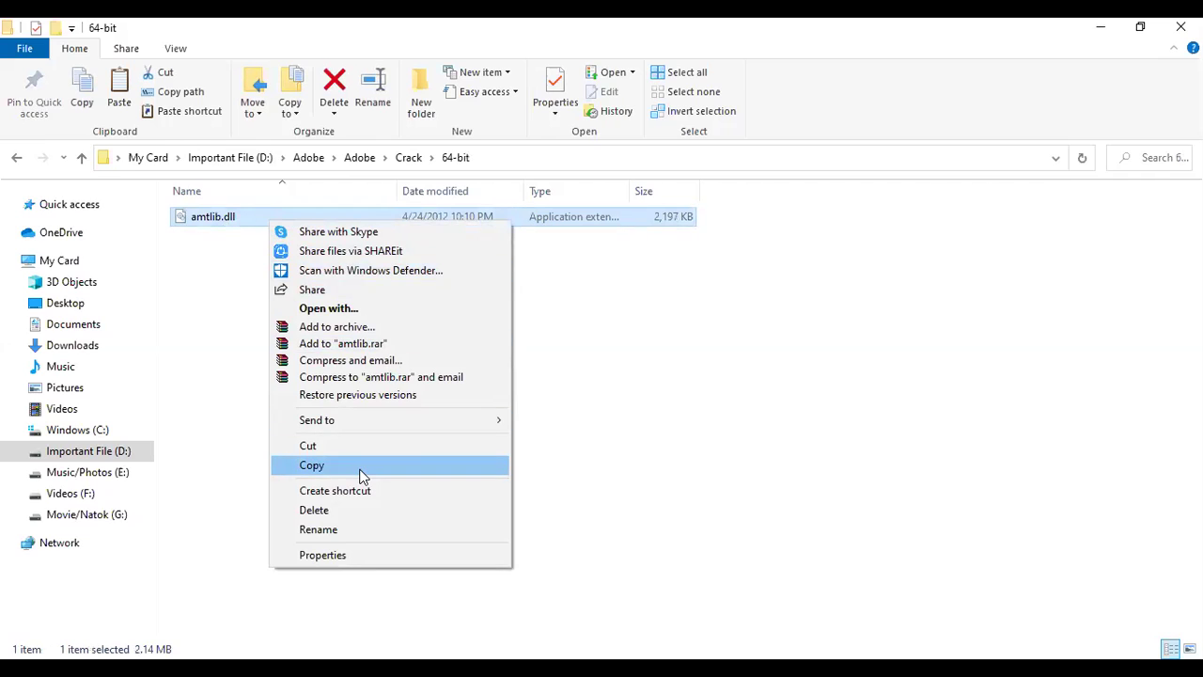
click(359, 470)
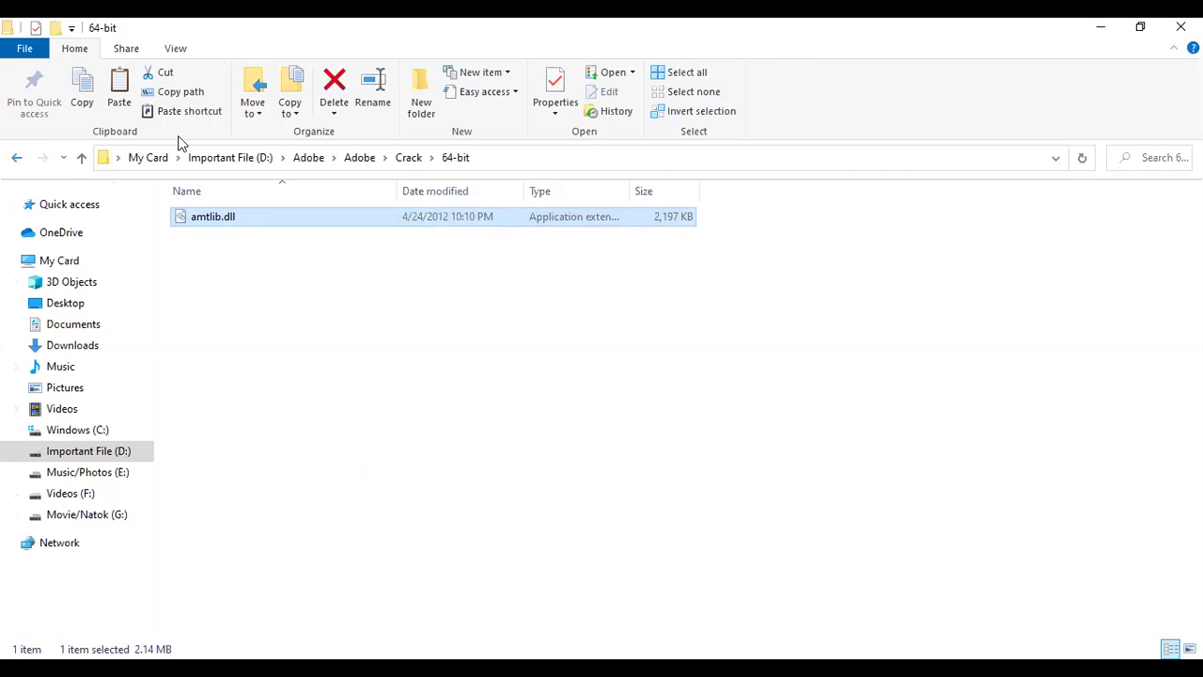
Examine the Adobe folder under Program Files (x86) on Windows (C:) and return to the drive root.
click(66, 429)
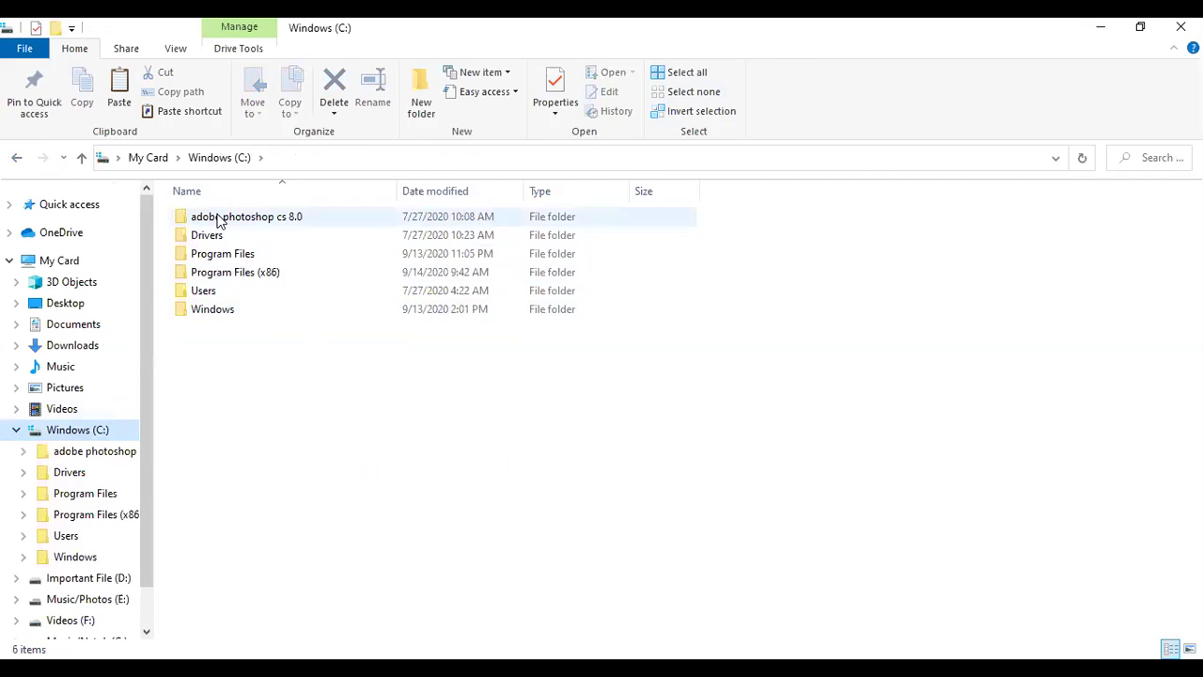
double_click(233, 273)
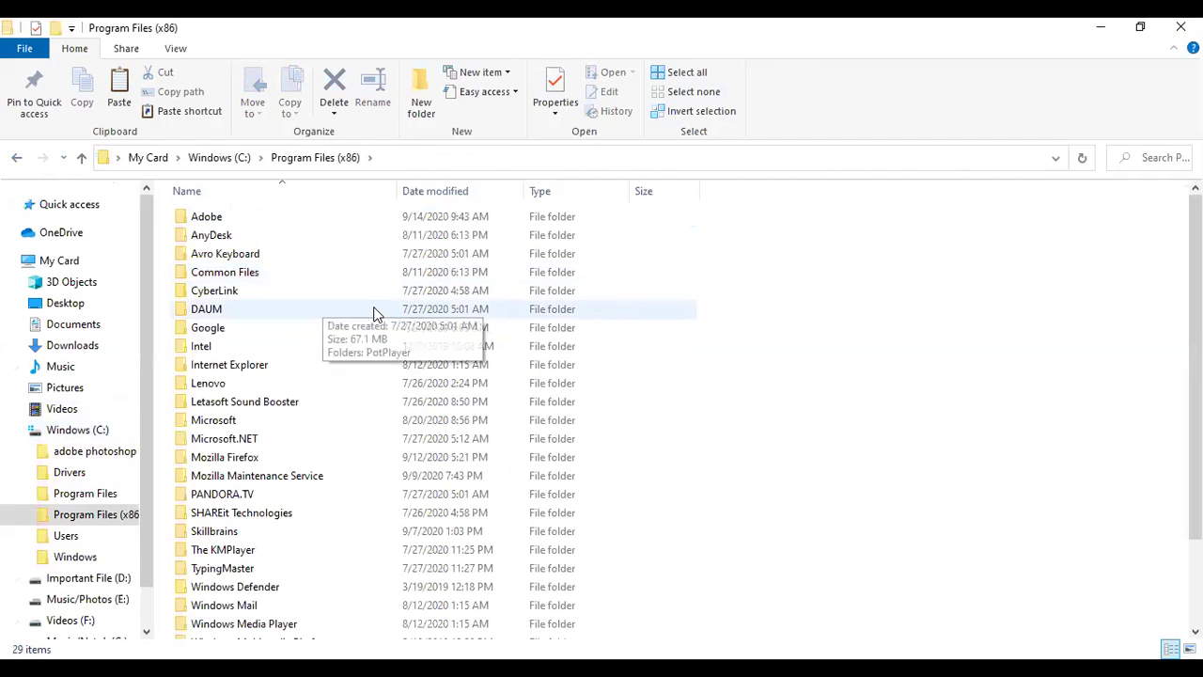
double_click(197, 222)
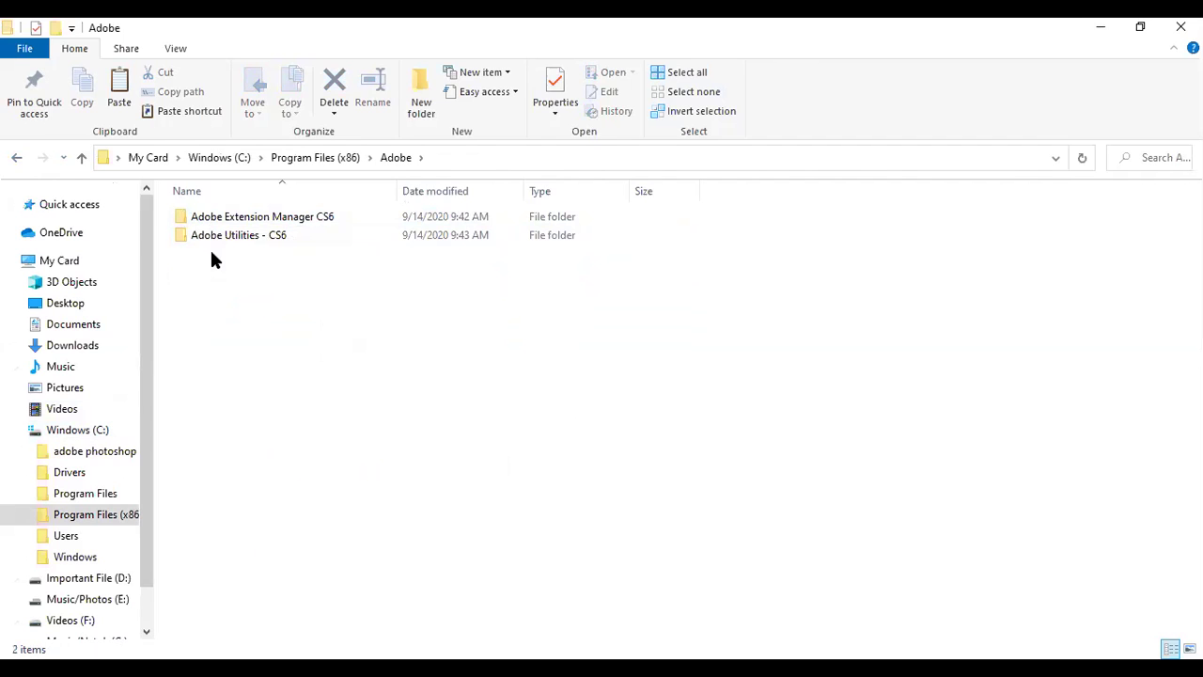
click(17, 158)
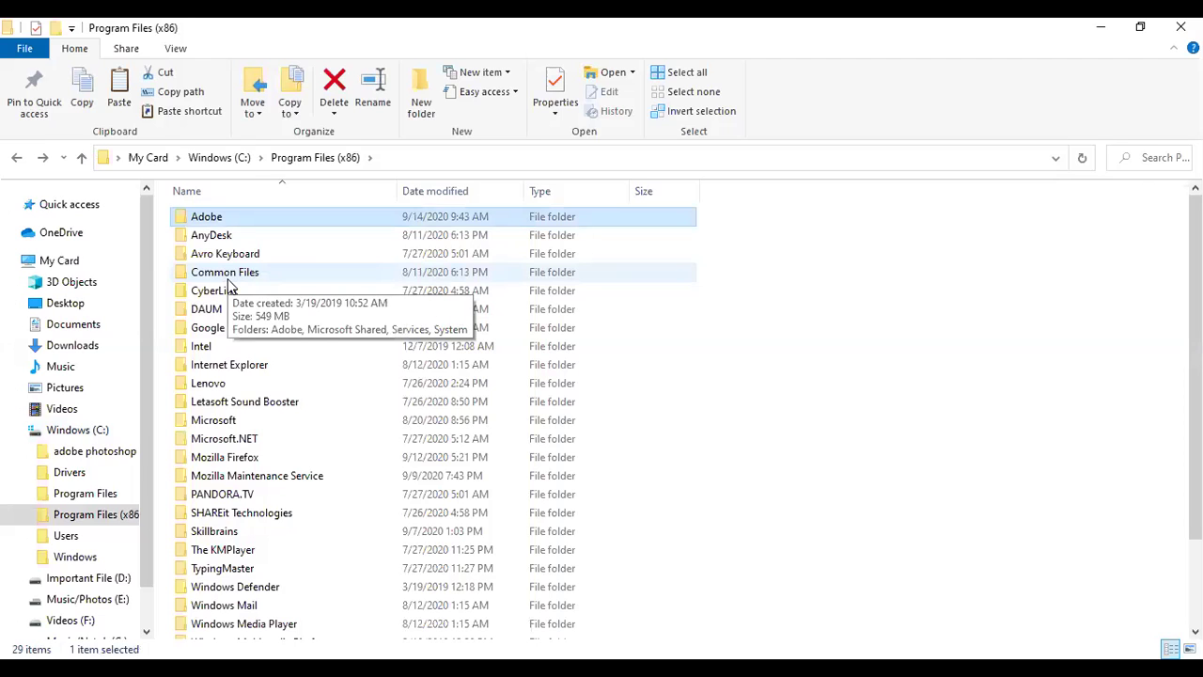
click(16, 160)
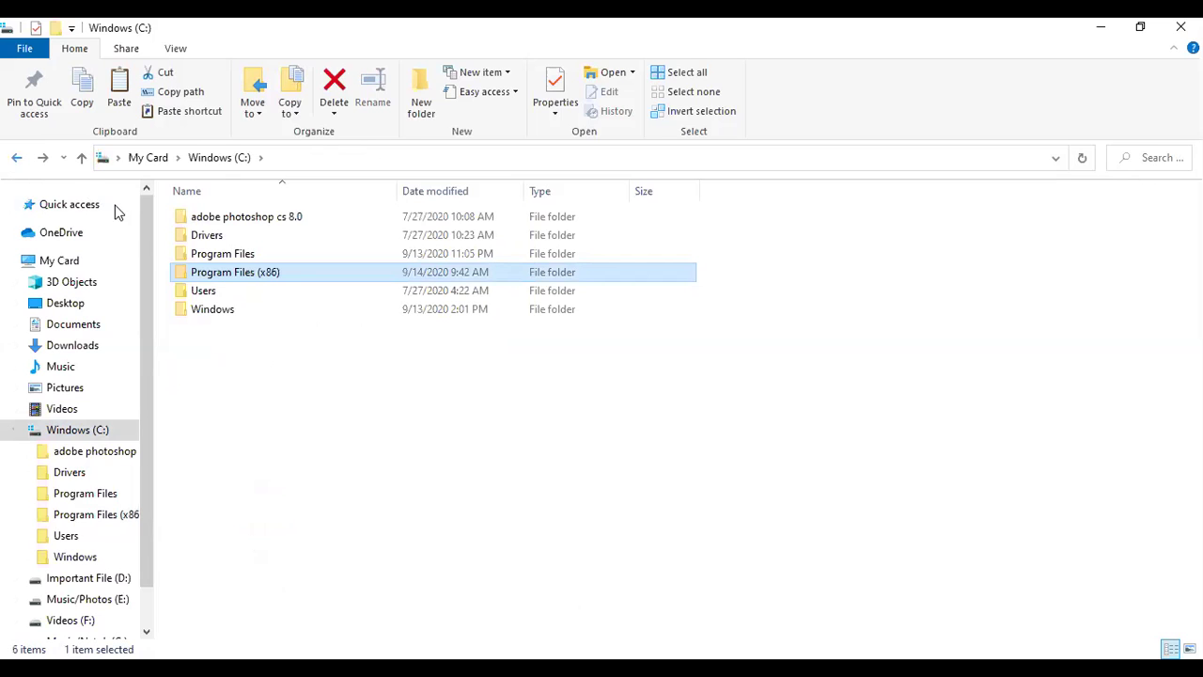
Paste the copied amtlib.dll into the Adobe Photoshop CS6 (64 Bit) folder under Program Files\Adobe.
click(207, 260)
double_click(207, 260)
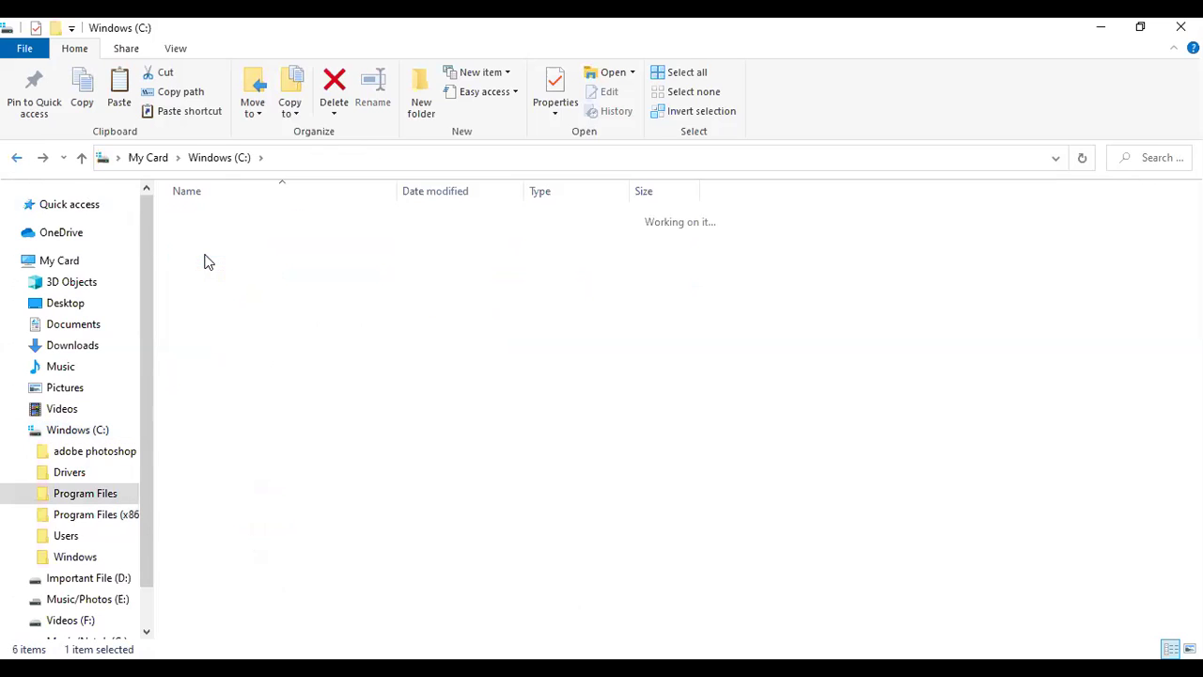
double_click(203, 218)
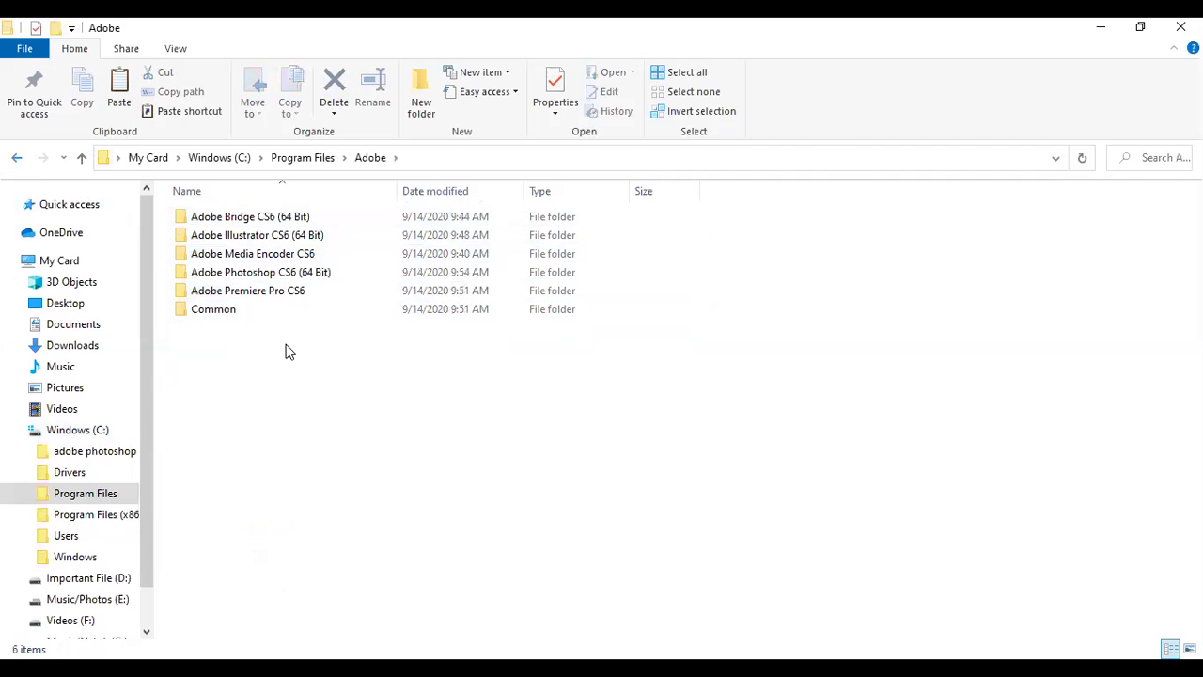
double_click(271, 274)
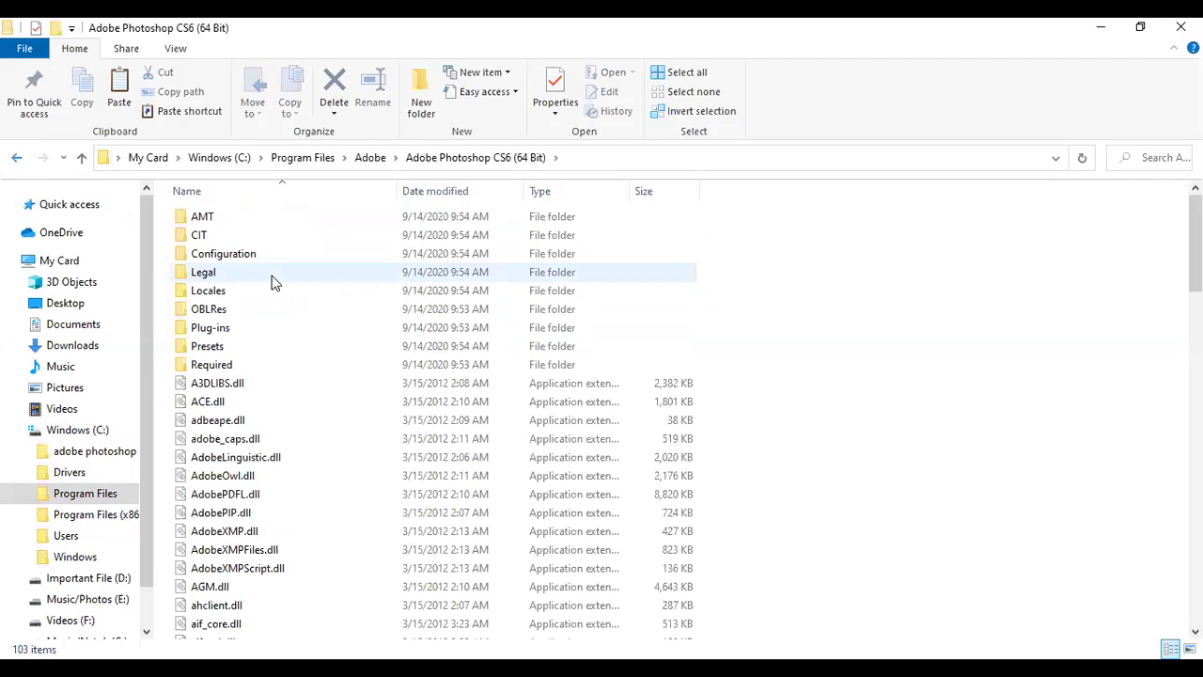
right_click(903, 272)
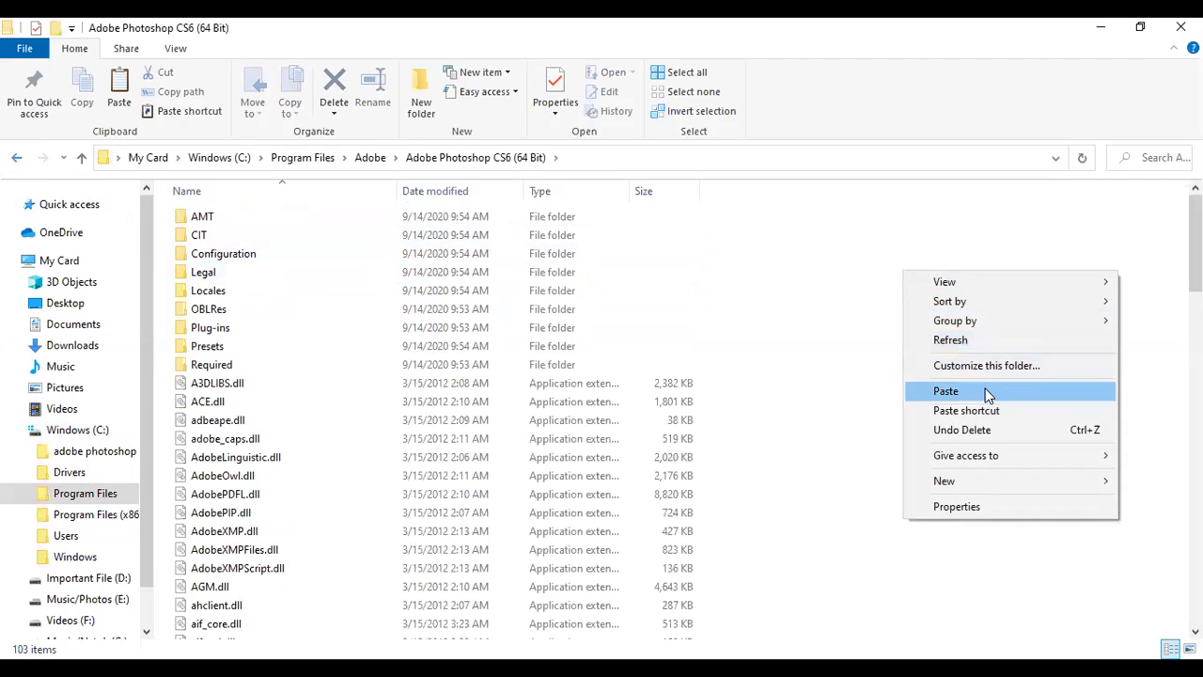
click(985, 390)
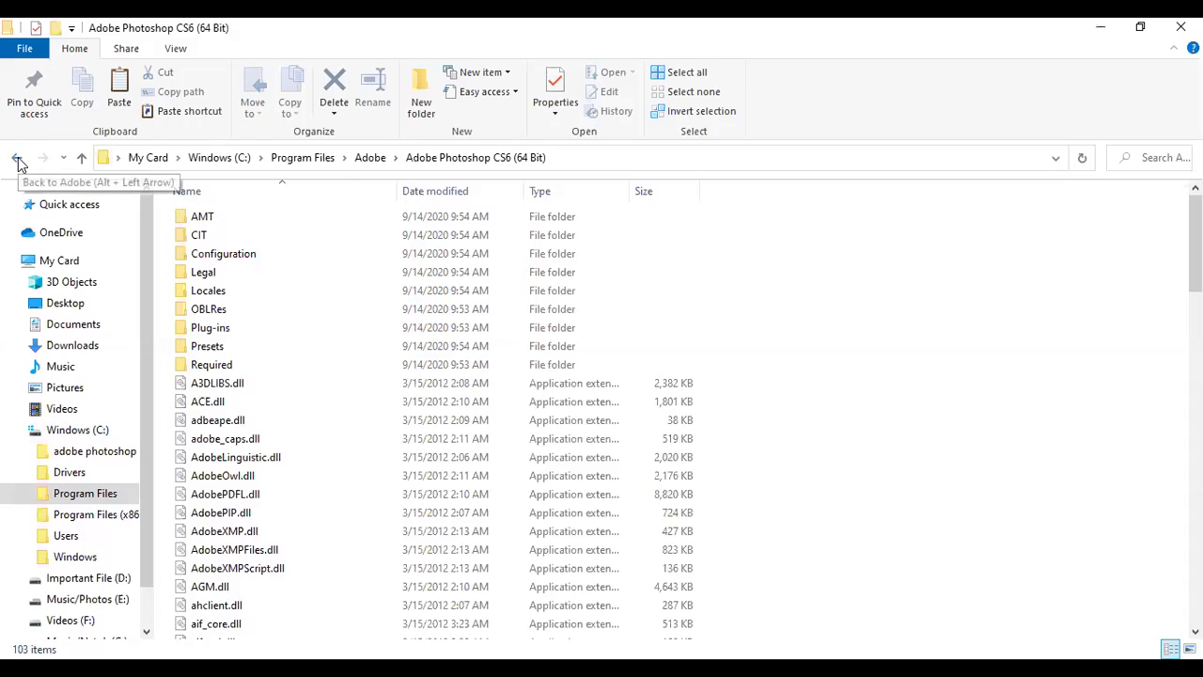
Return to Program Files on Windows (C:), open its Adobe folder and locate the Adobe Photoshop CS6 (64 Bit) folder.
click(104, 496)
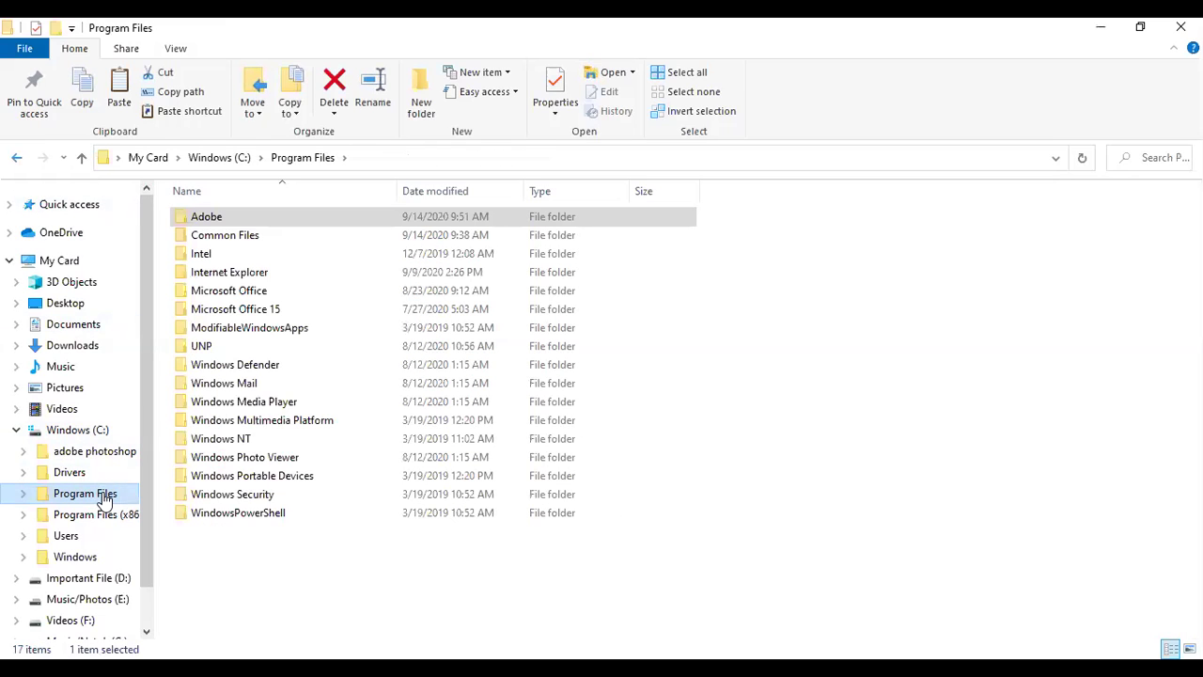
double_click(235, 218)
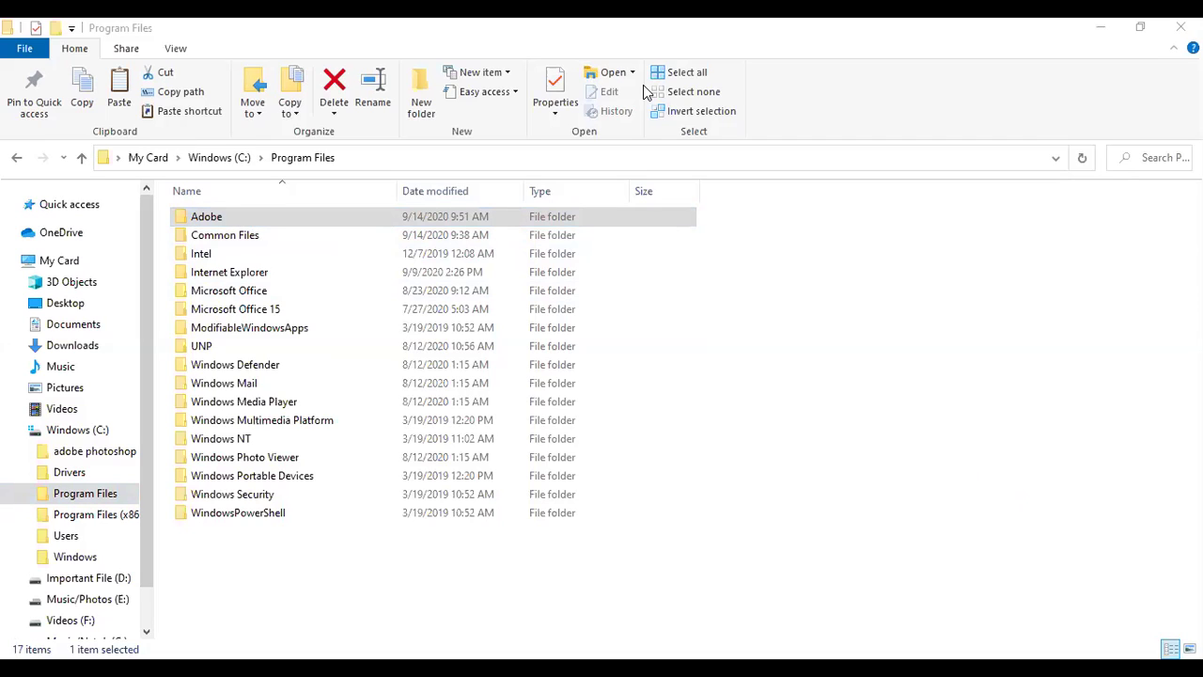
click(957, 289)
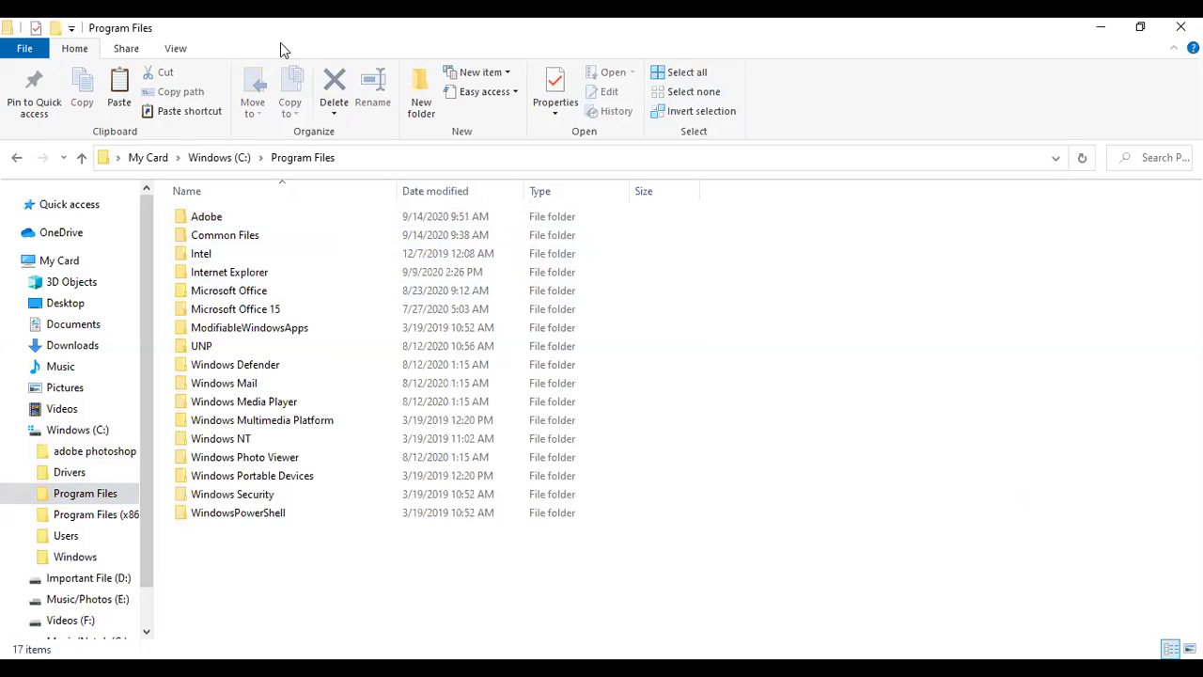
click(224, 224)
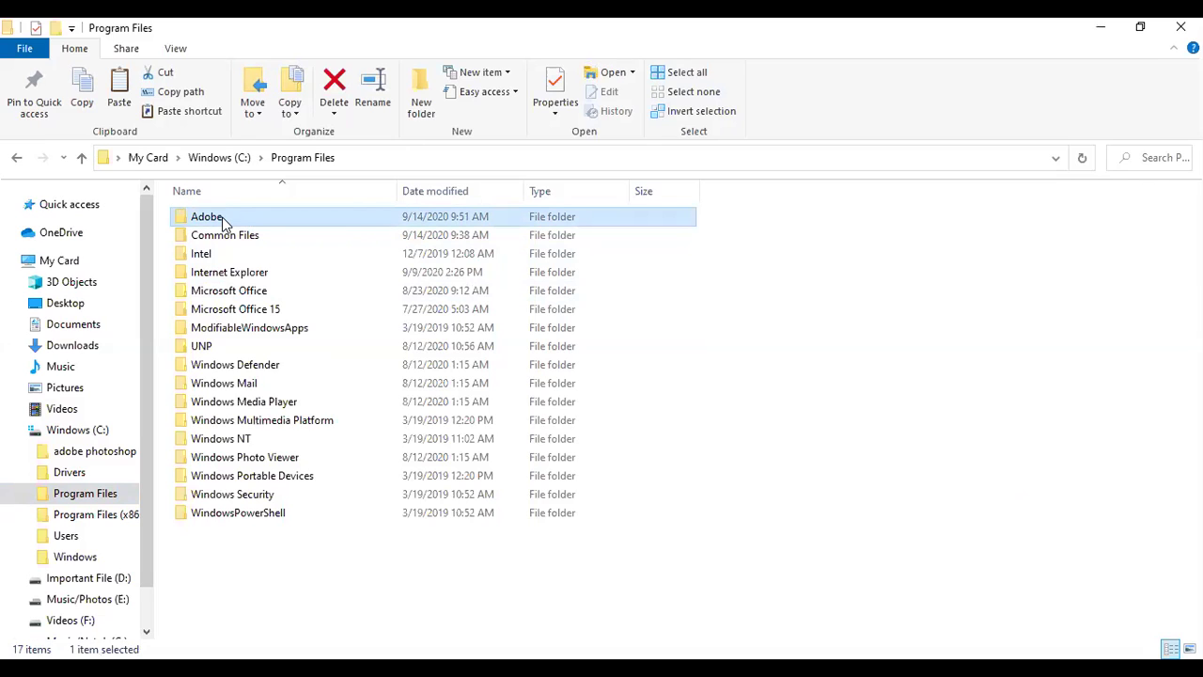
double_click(224, 223)
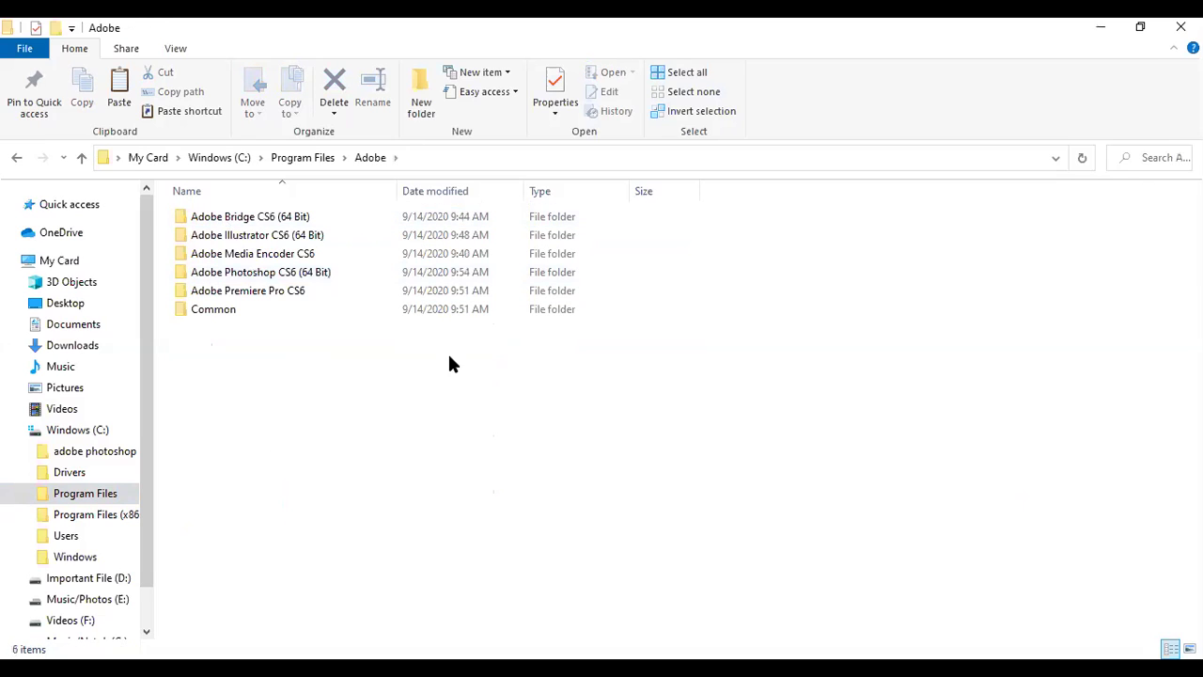
click(234, 282)
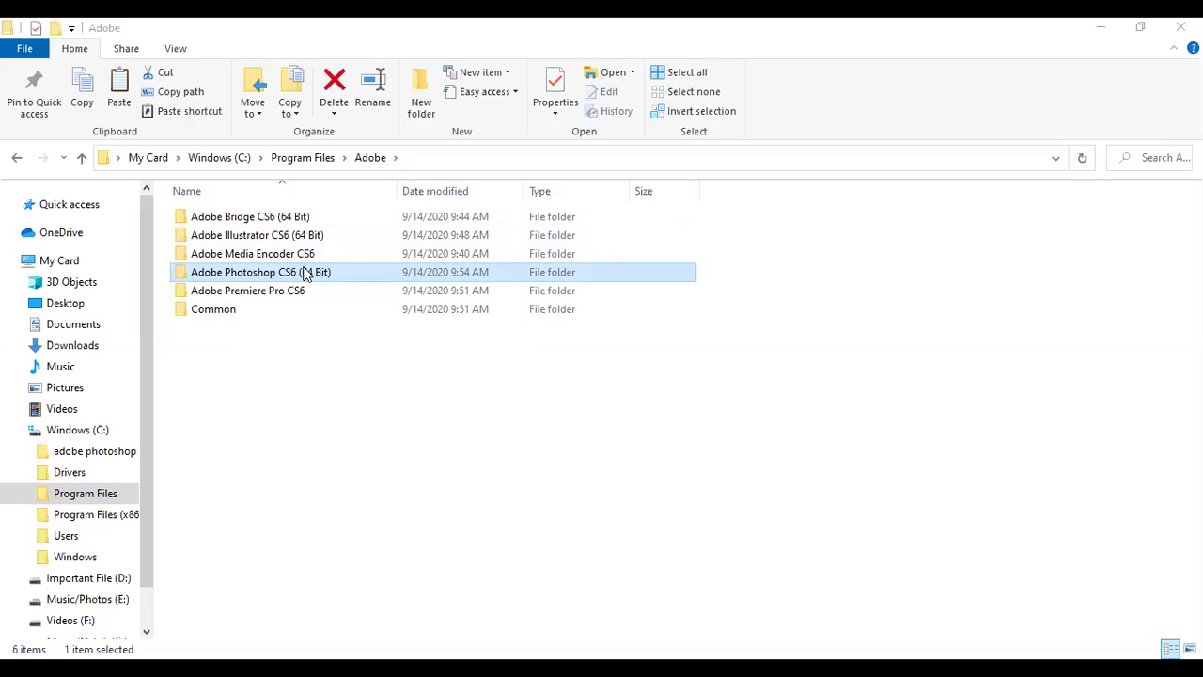
click(365, 358)
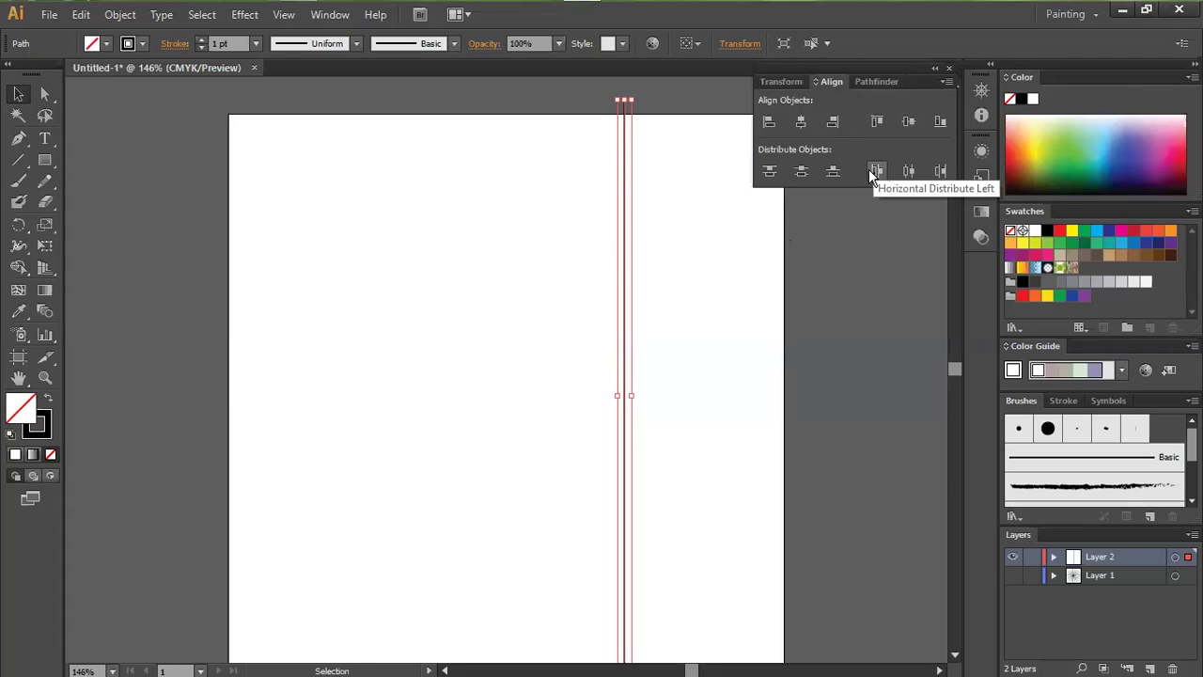
Try to align the vertical line on Layer 2 by its horizontal centre, and undo the attempt.
key(ctrl+plus)
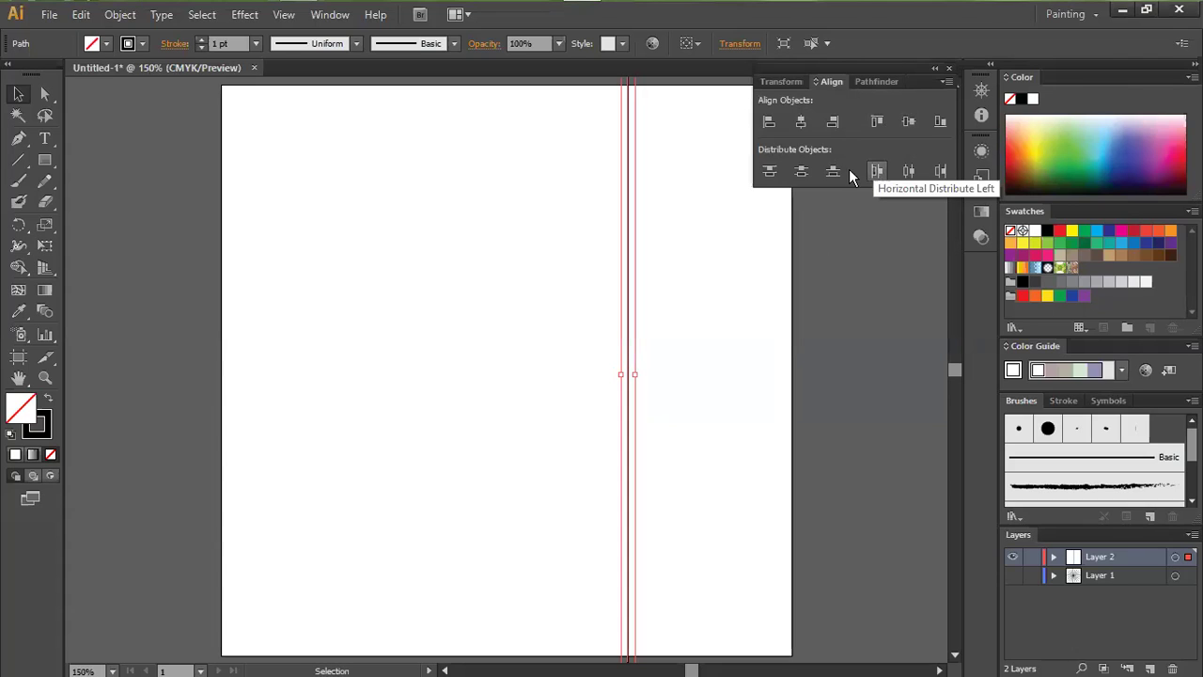
click(662, 249)
alt+scroll(662, 247, down, 1)
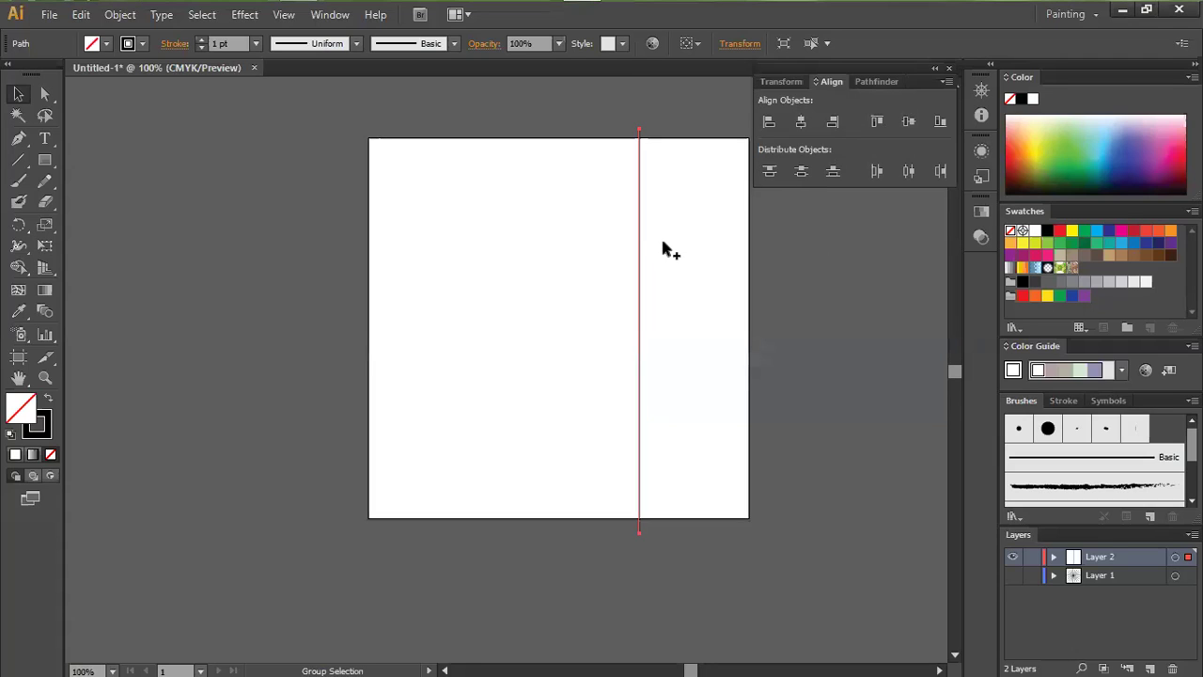
alt+scroll(661, 250, up, 1)
key(ctrl+a)
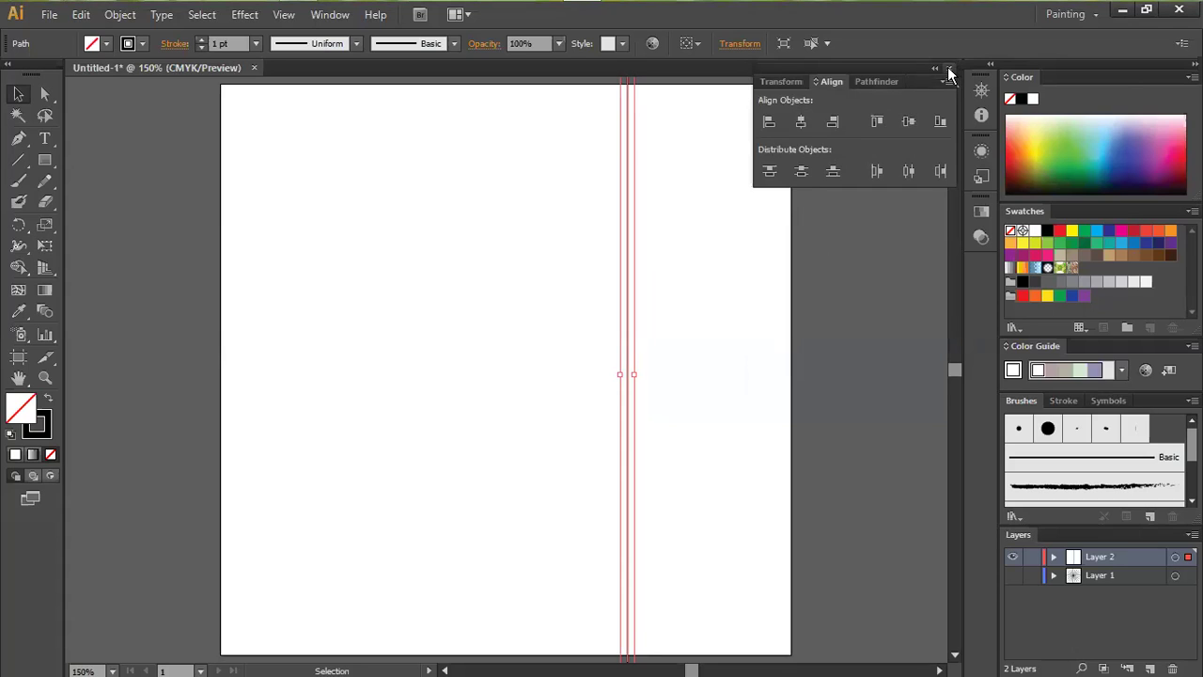
click(800, 121)
alt+scroll(773, 247, down, 1)
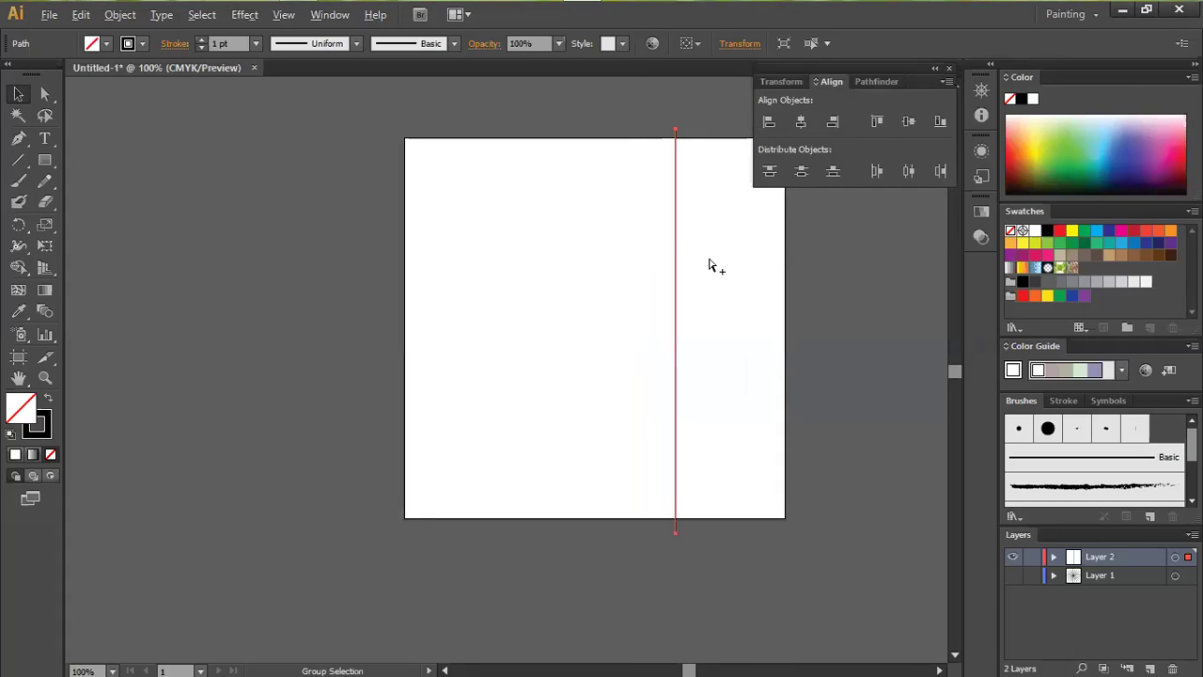
key(ctrl+z)
Quit Illustrator with the current drawing closed, and relaunch the program.
click(1178, 9)
click(679, 365)
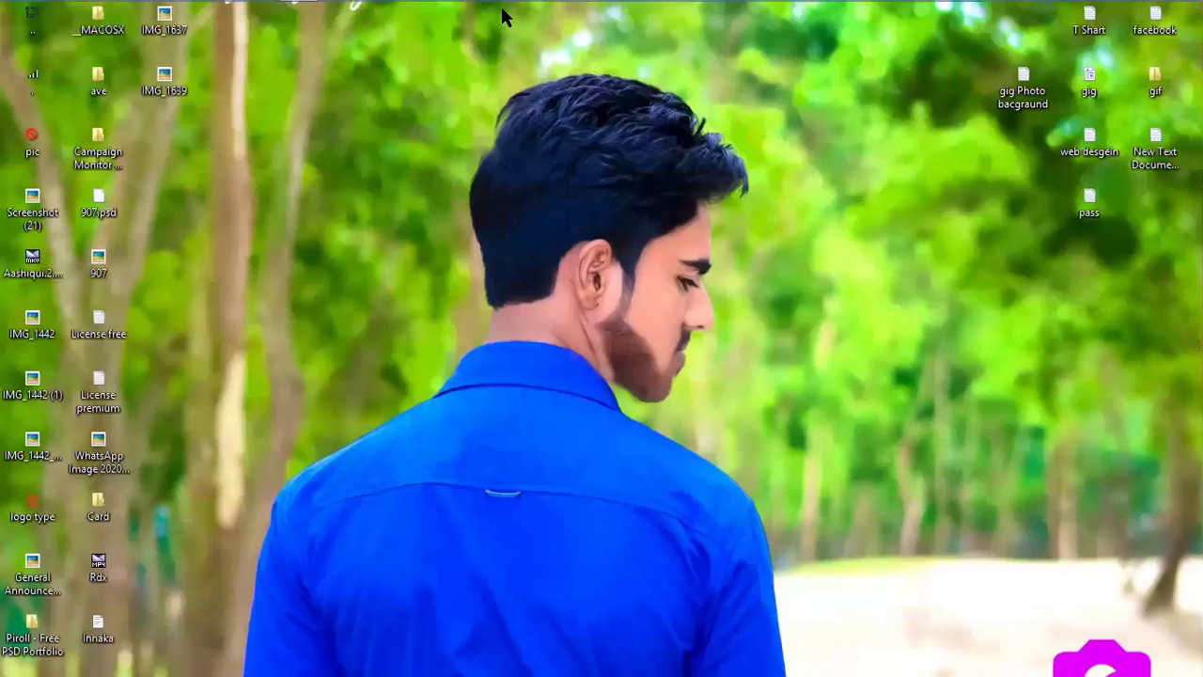
click(582, 11)
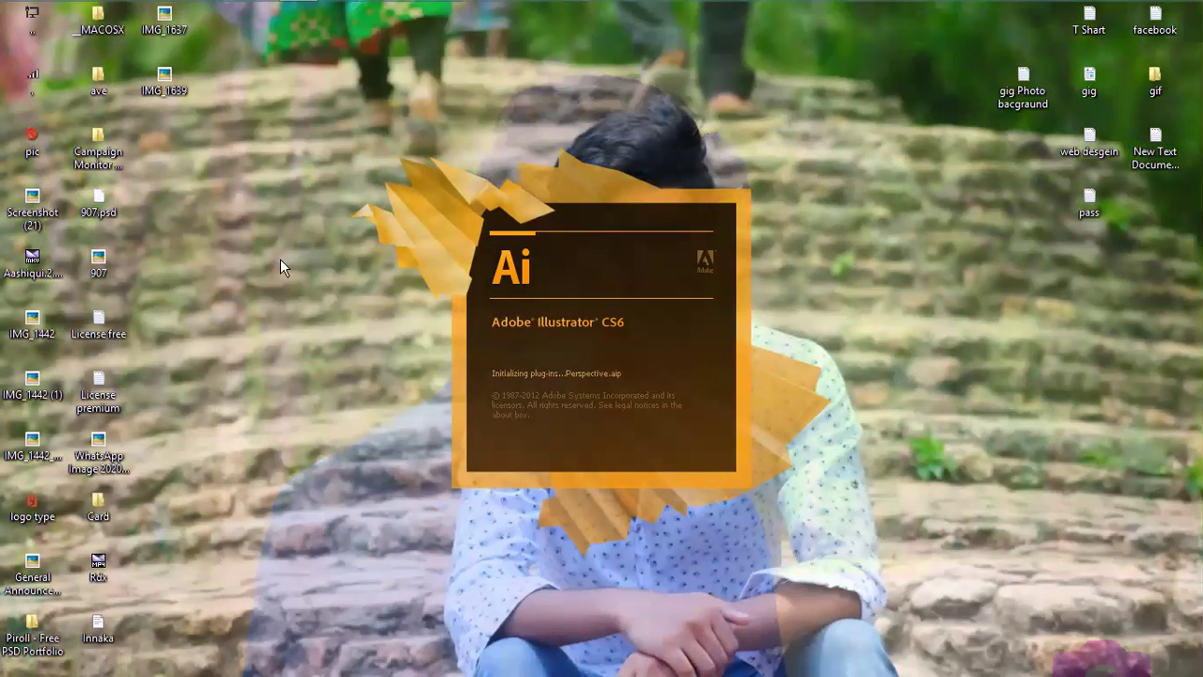
Create a new Untitled-1 document with the preset New Document settings.
click(49, 15)
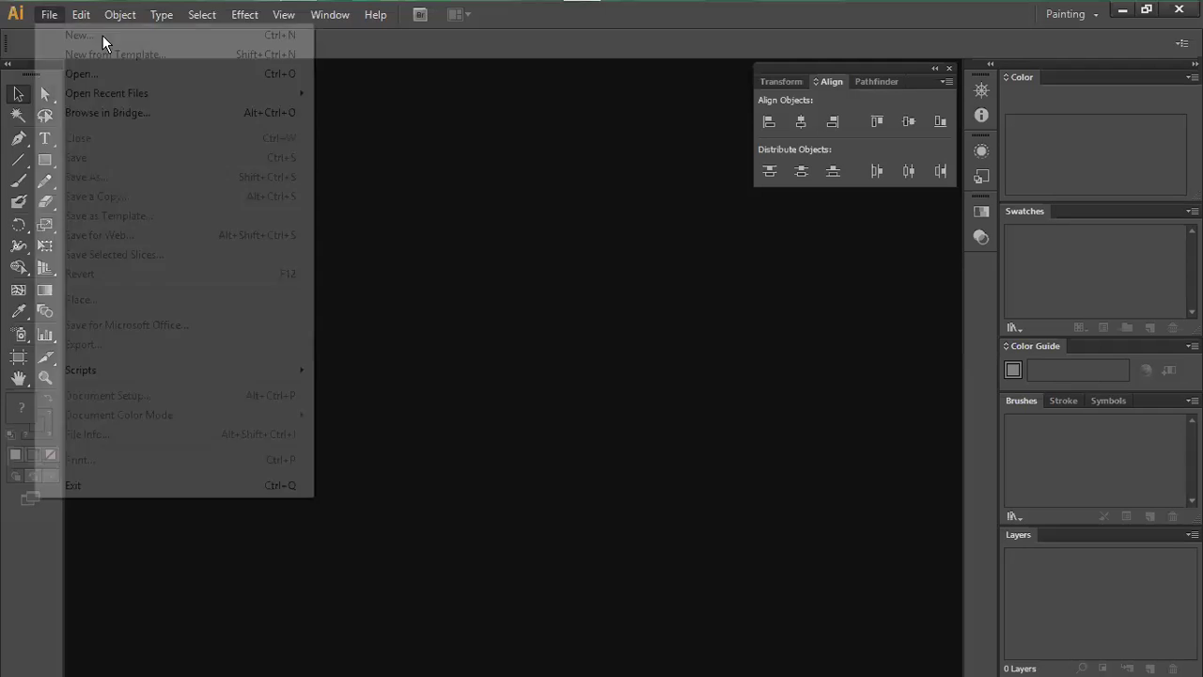
click(103, 34)
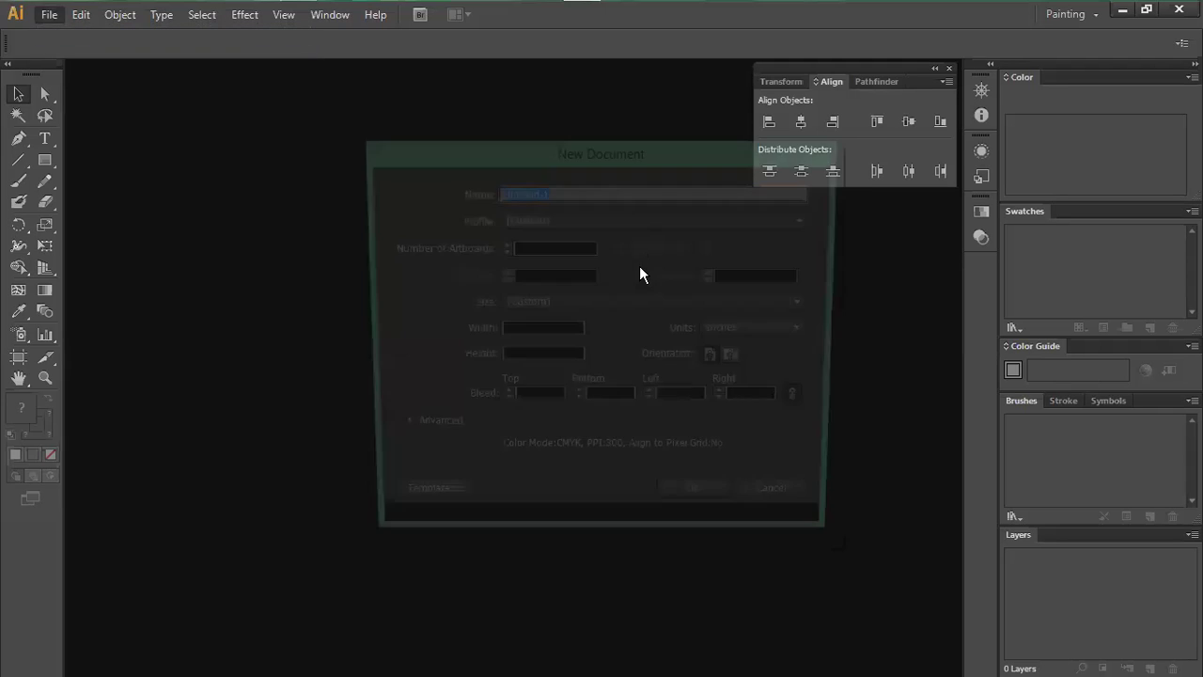
click(691, 505)
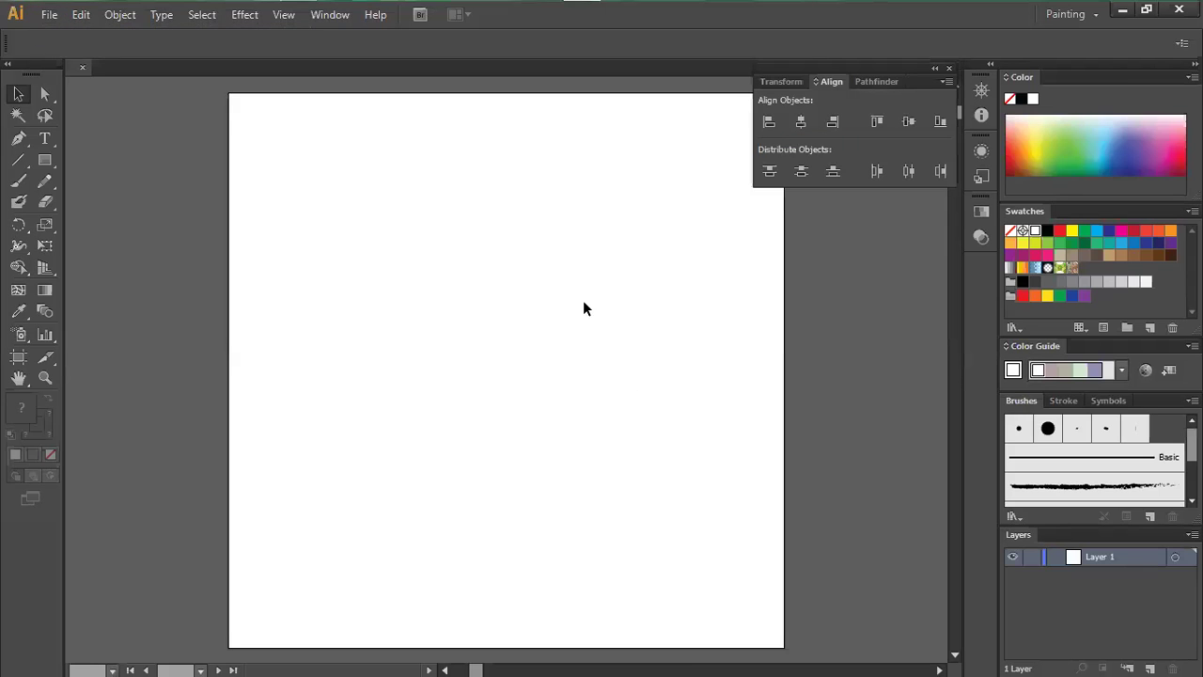
Draw a vertical line with the Line Segment tool down the right part of the artboard and keep it selected.
click(18, 159)
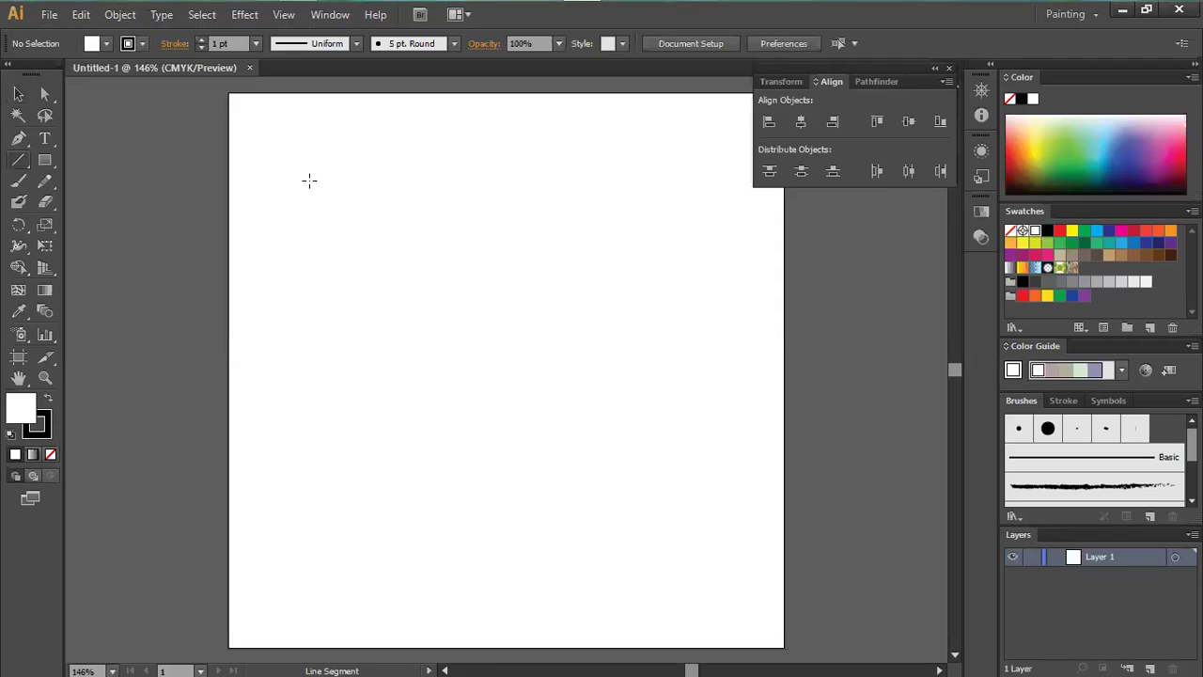
drag(636, 95, 683, 387)
scroll(683, 387, up, 3)
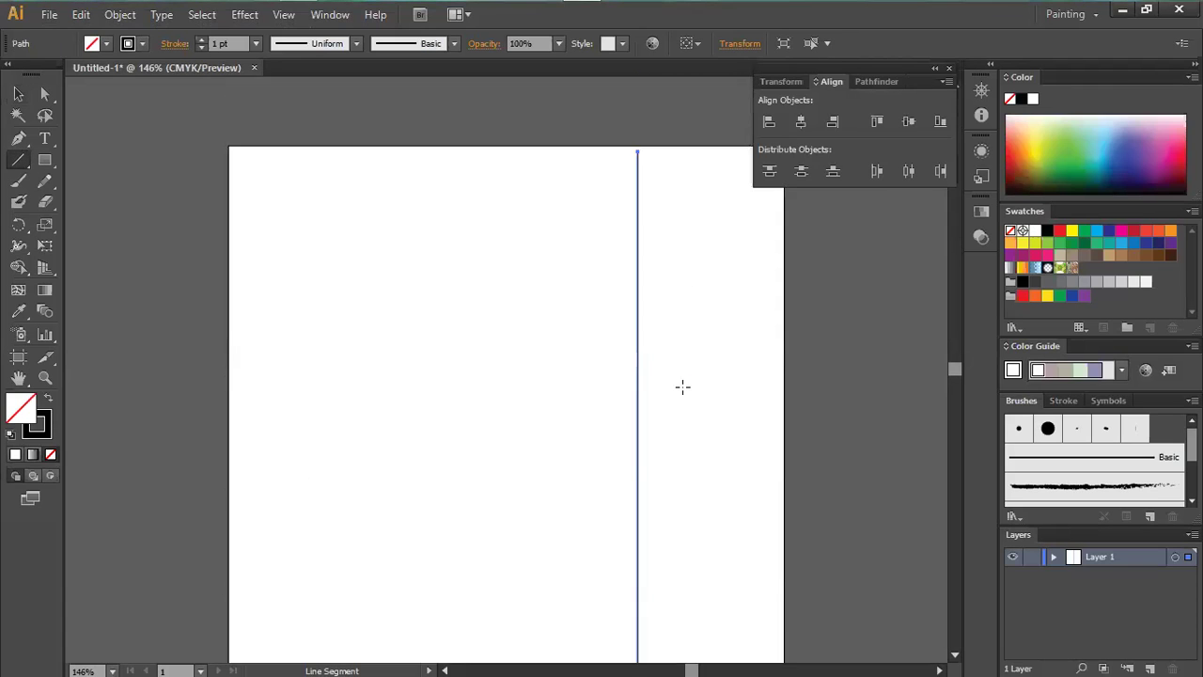
scroll(682, 387, down, 1)
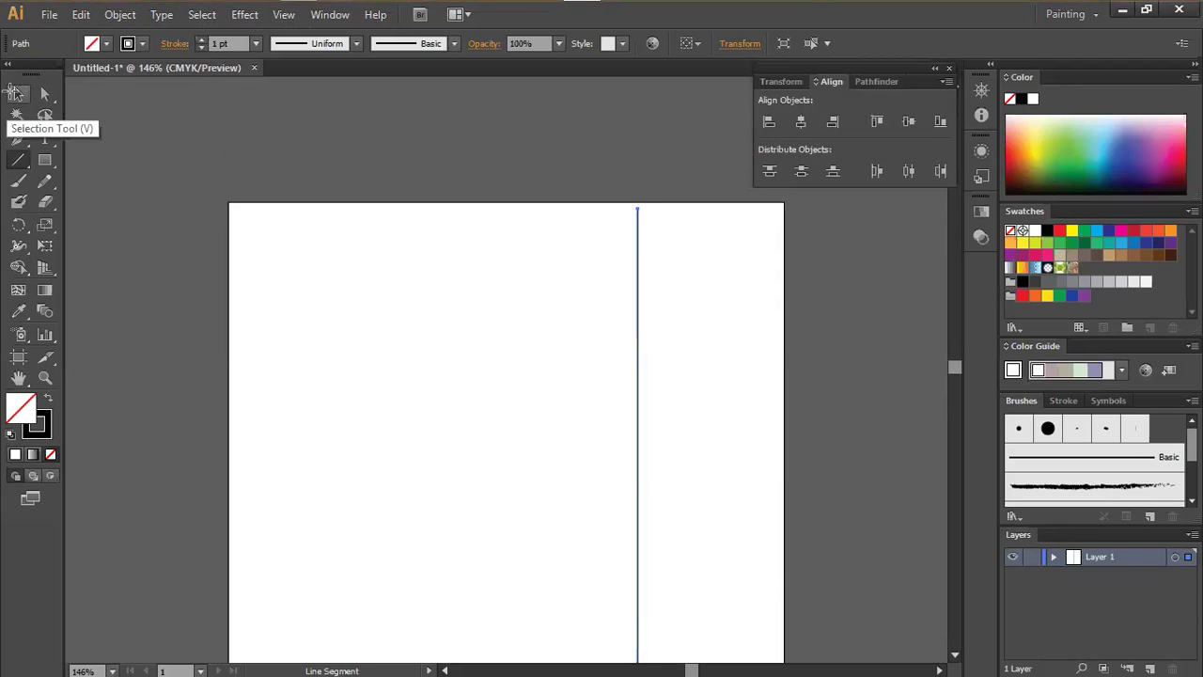
click(18, 94)
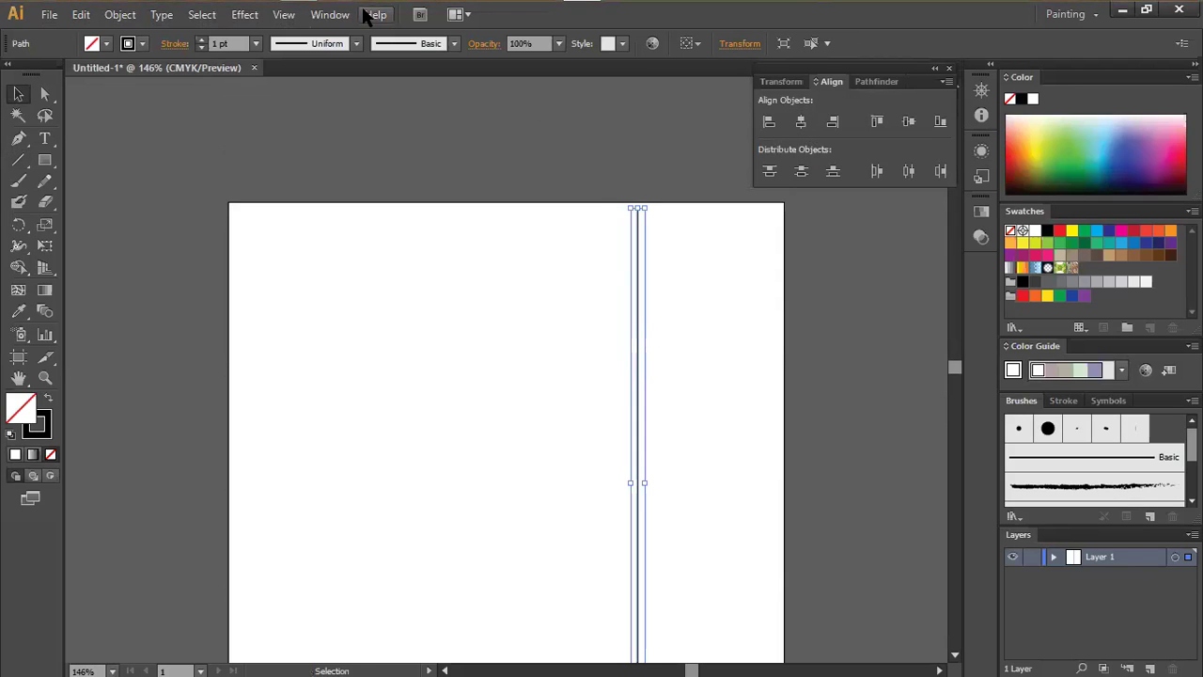
Switch the workspace from Painting to Essentials.
click(330, 15)
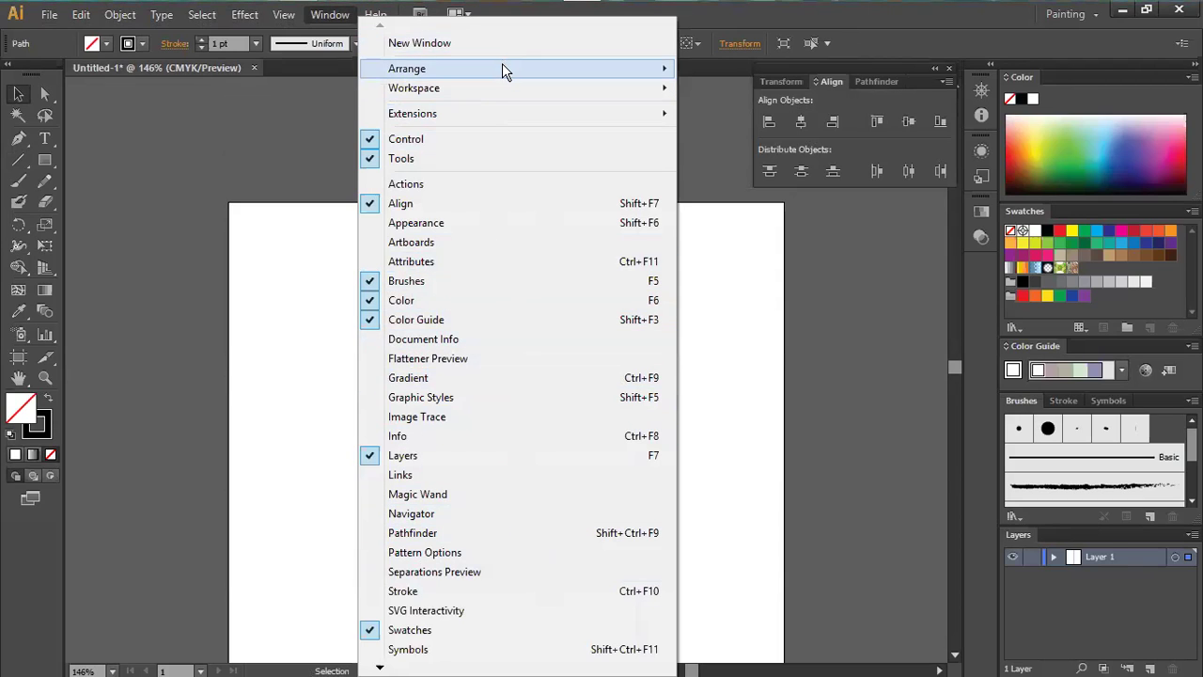
mouse_move(510, 118)
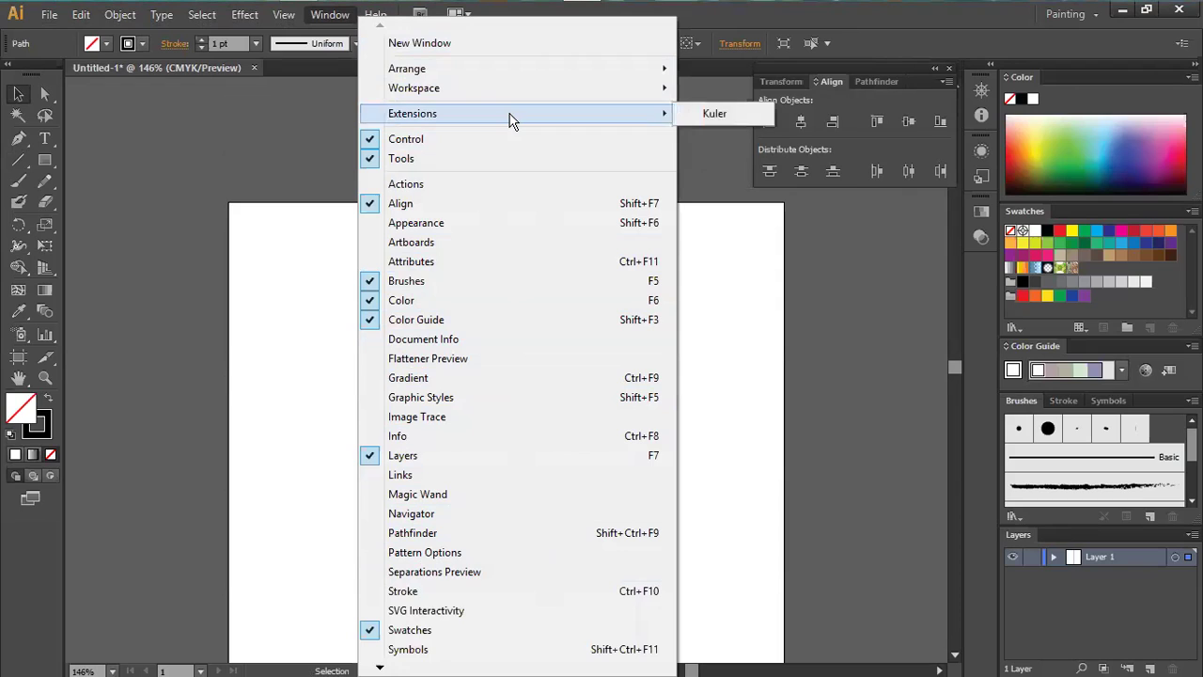
mouse_move(514, 87)
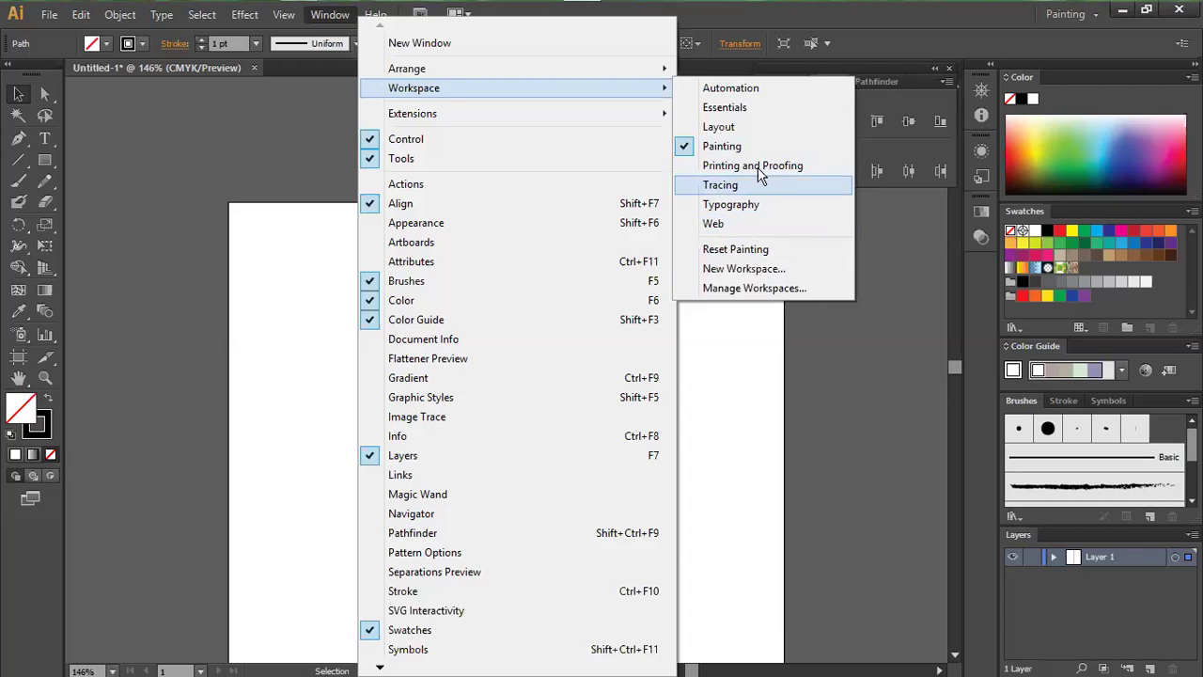
click(771, 109)
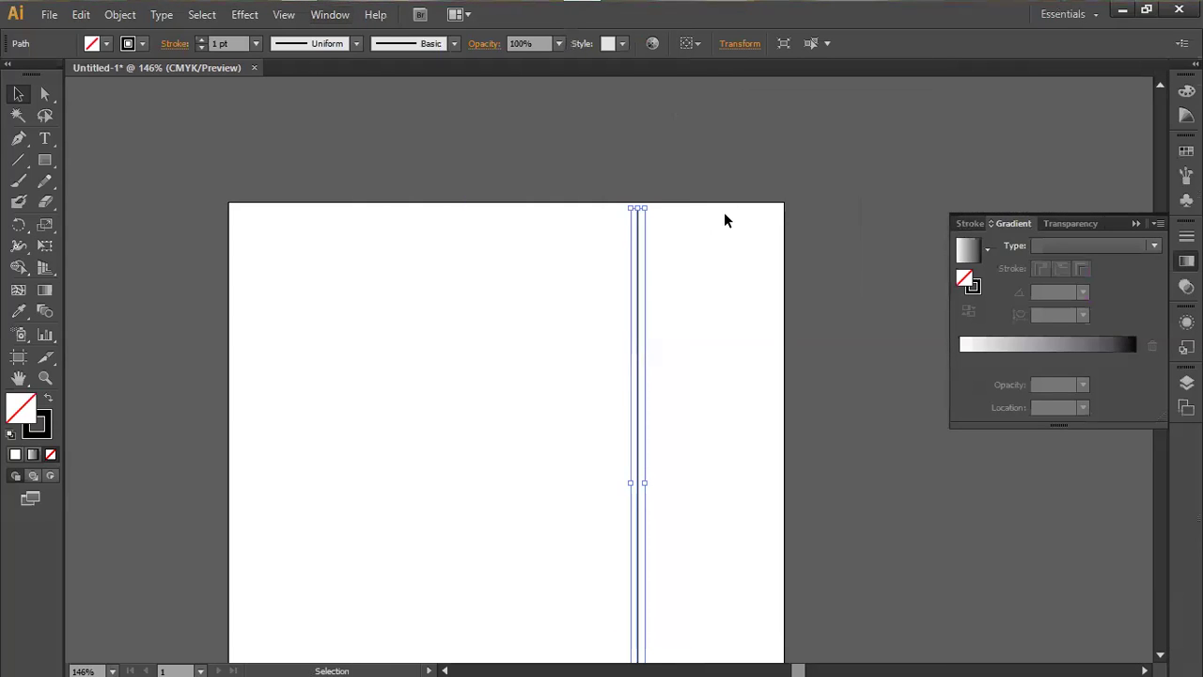
Delete the existing vertical line and draw a new one extending past the artboard's upper and lower edges.
scroll(744, 362, down, 3)
scroll(747, 358, down, 1)
scroll(747, 357, up, 1)
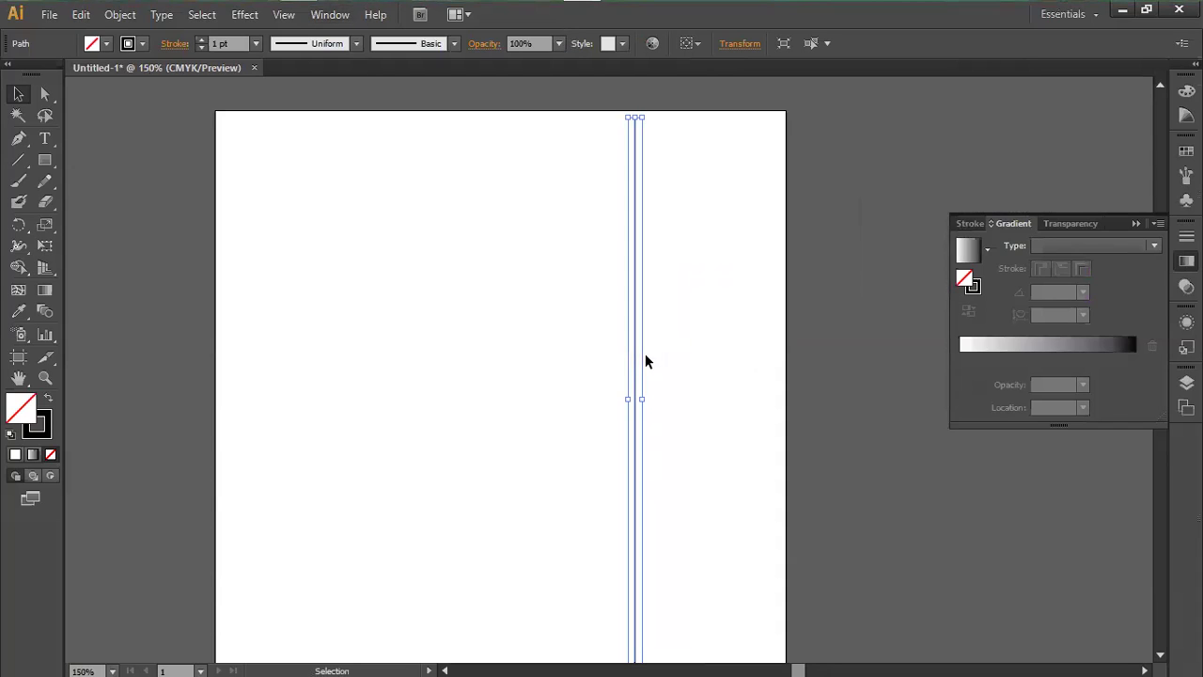
click(646, 360)
click(21, 158)
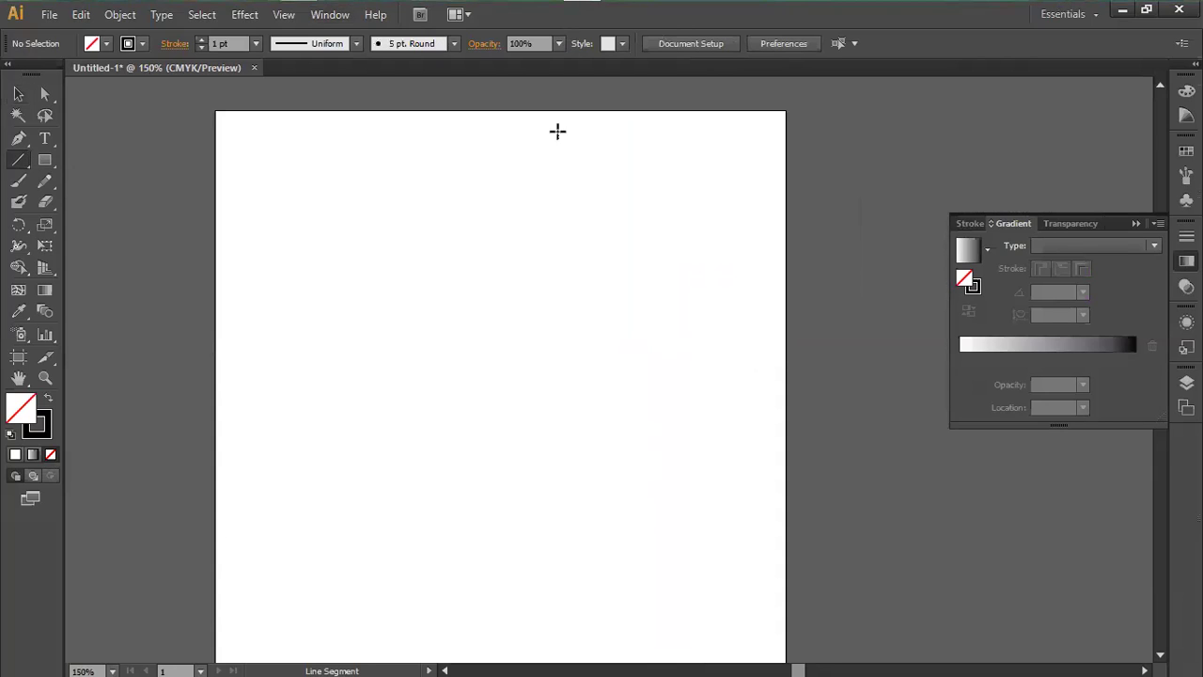
drag(619, 99, 647, 493)
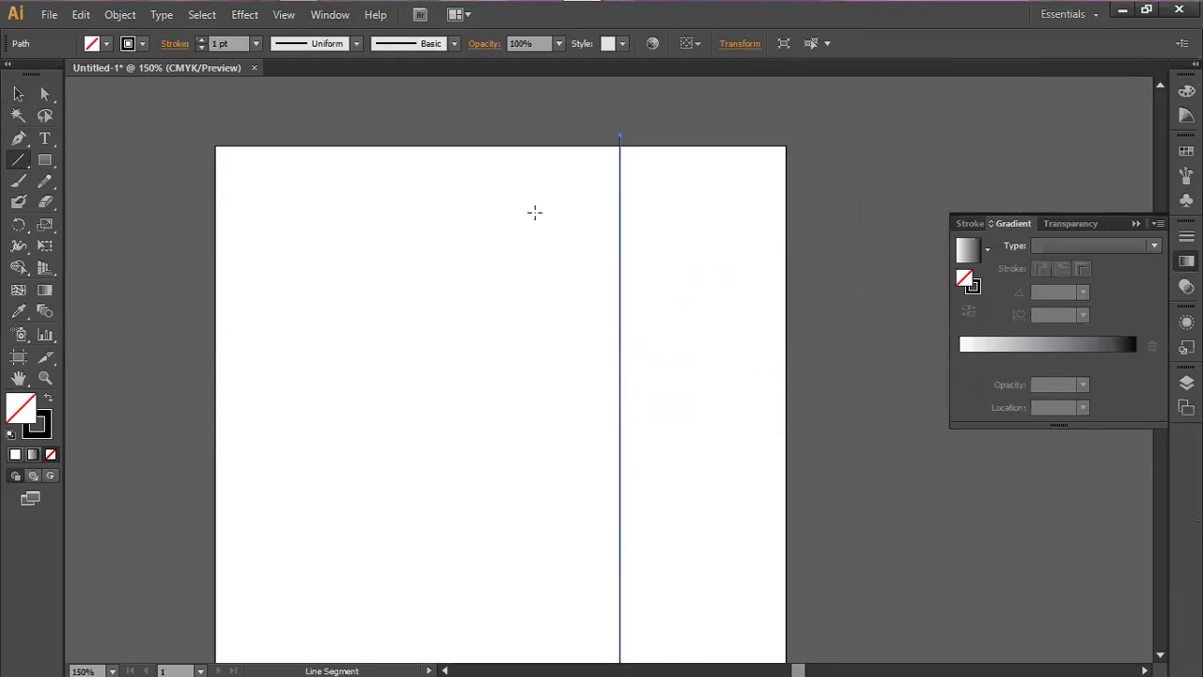
Apply a Transform effect to the vertical line with a 15° rotation and 11 copies, and expand its appearance.
click(18, 94)
click(243, 16)
mouse_move(268, 158)
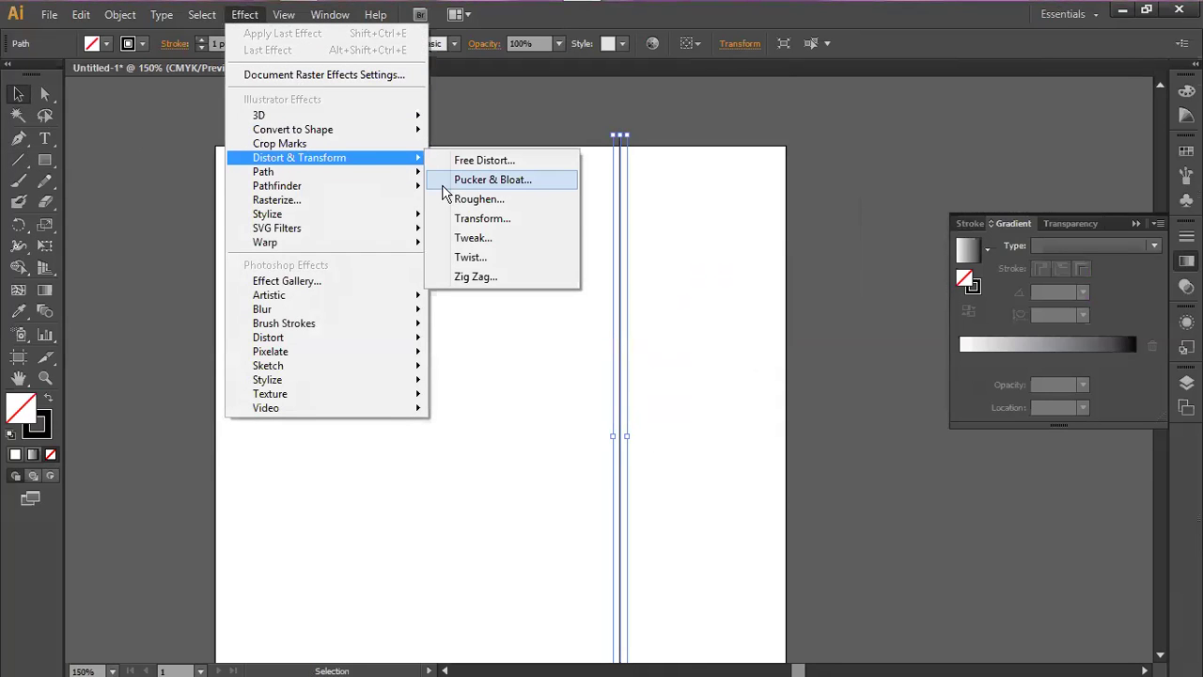
click(493, 219)
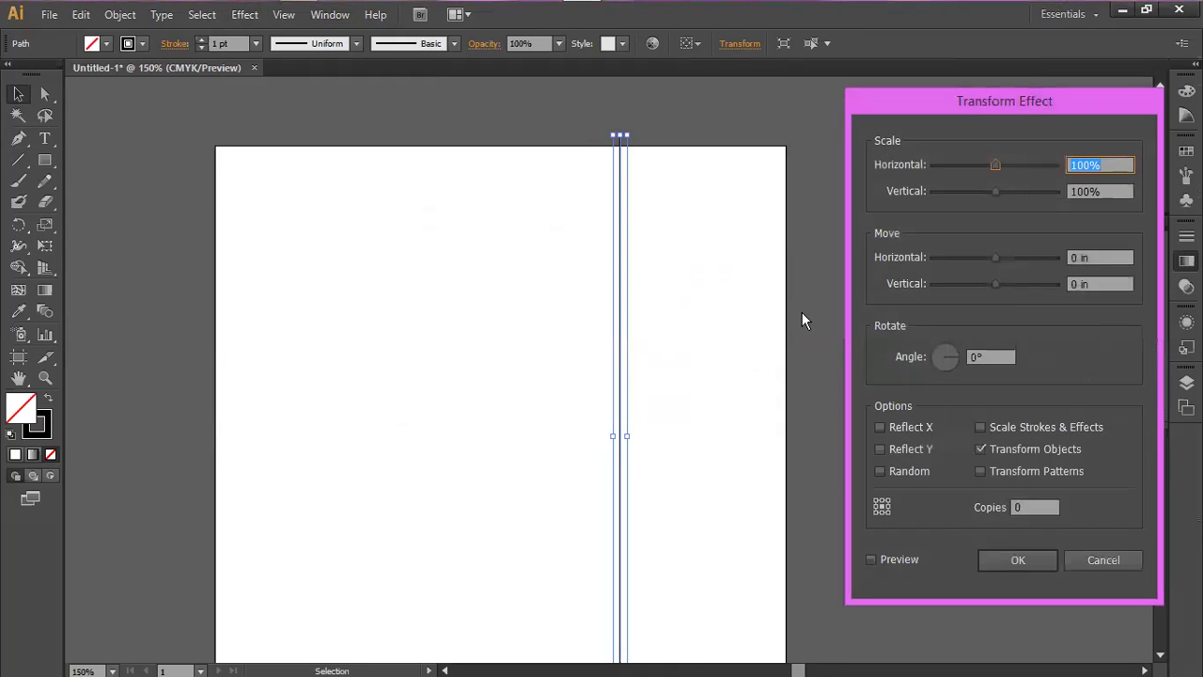
click(985, 357)
text(15)
click(1028, 505)
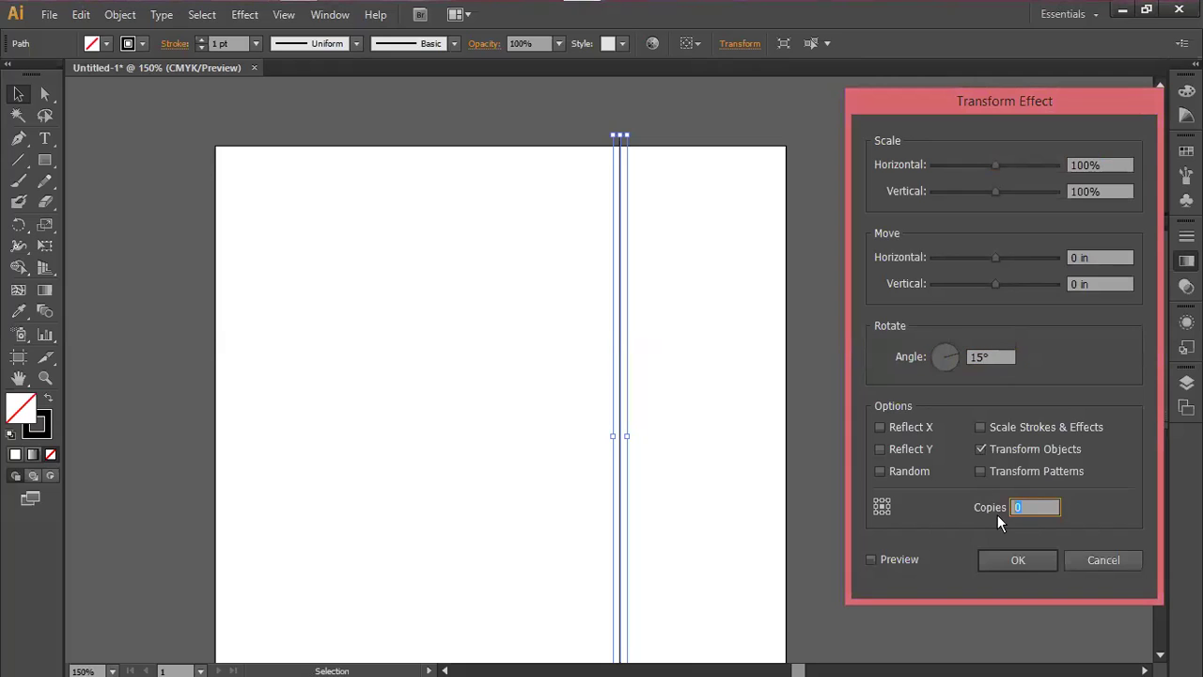
text(11)
click(891, 558)
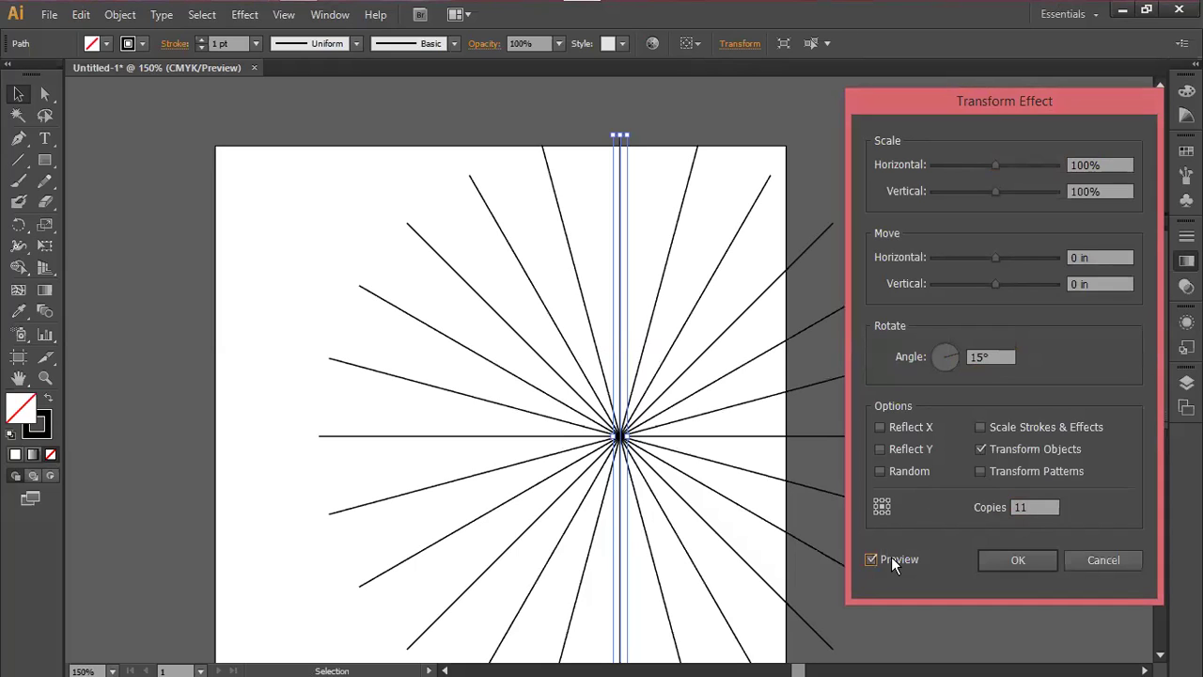
click(1009, 564)
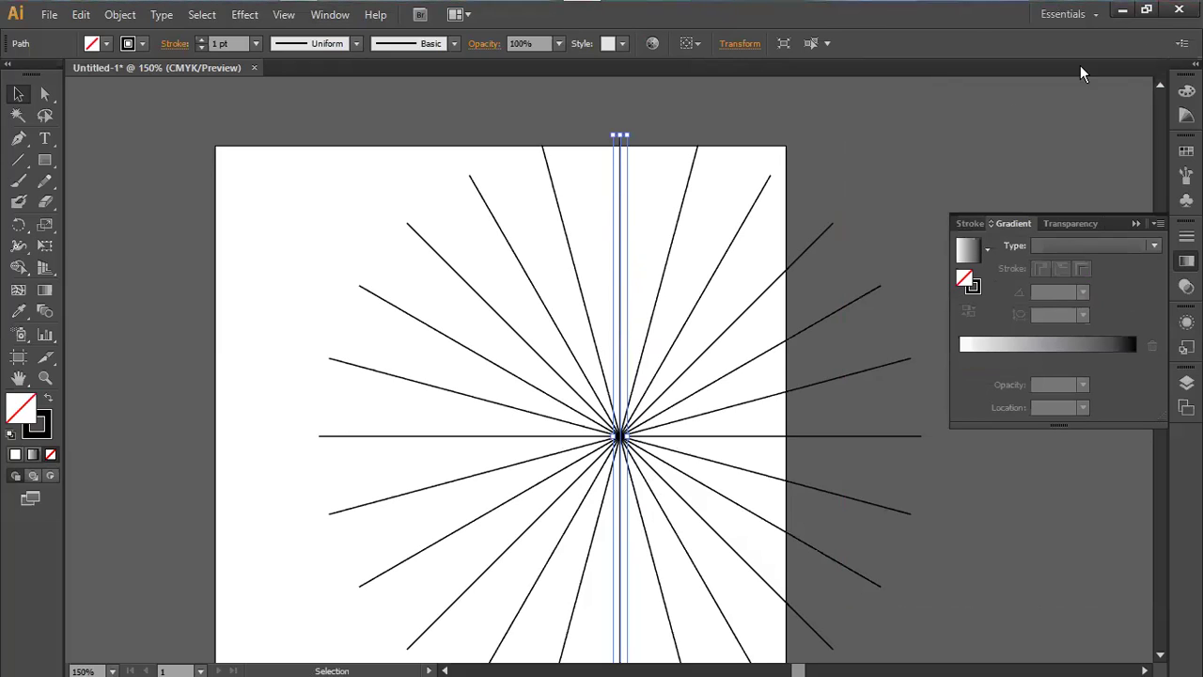
click(120, 14)
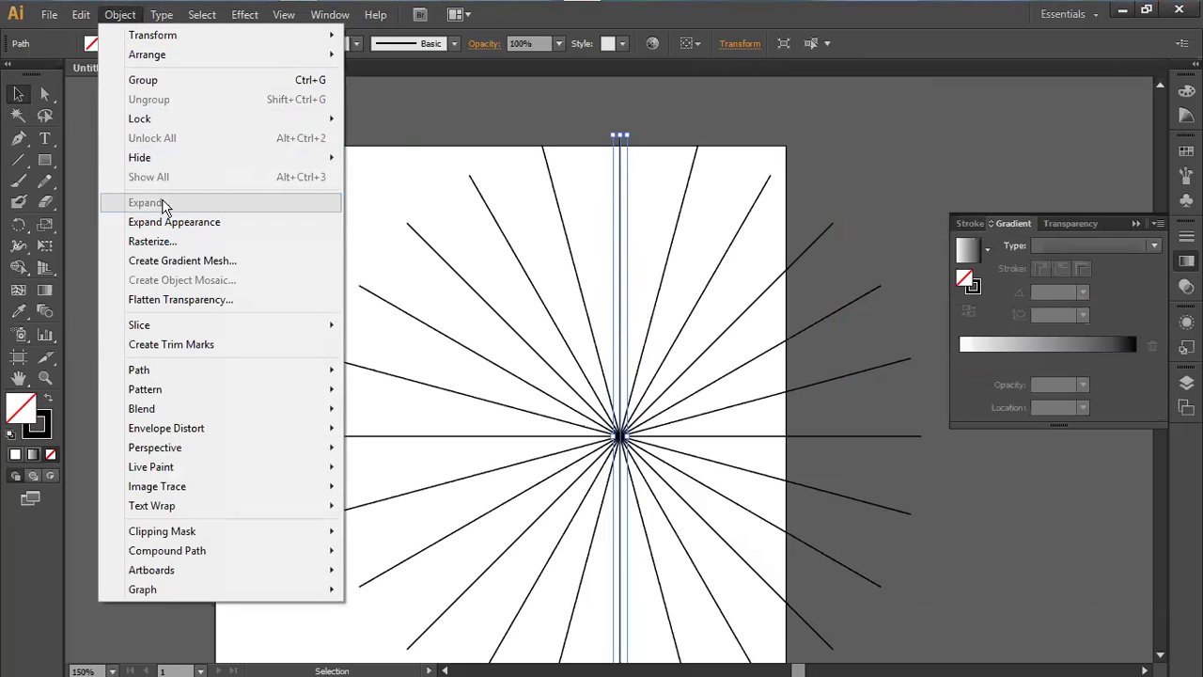
click(184, 222)
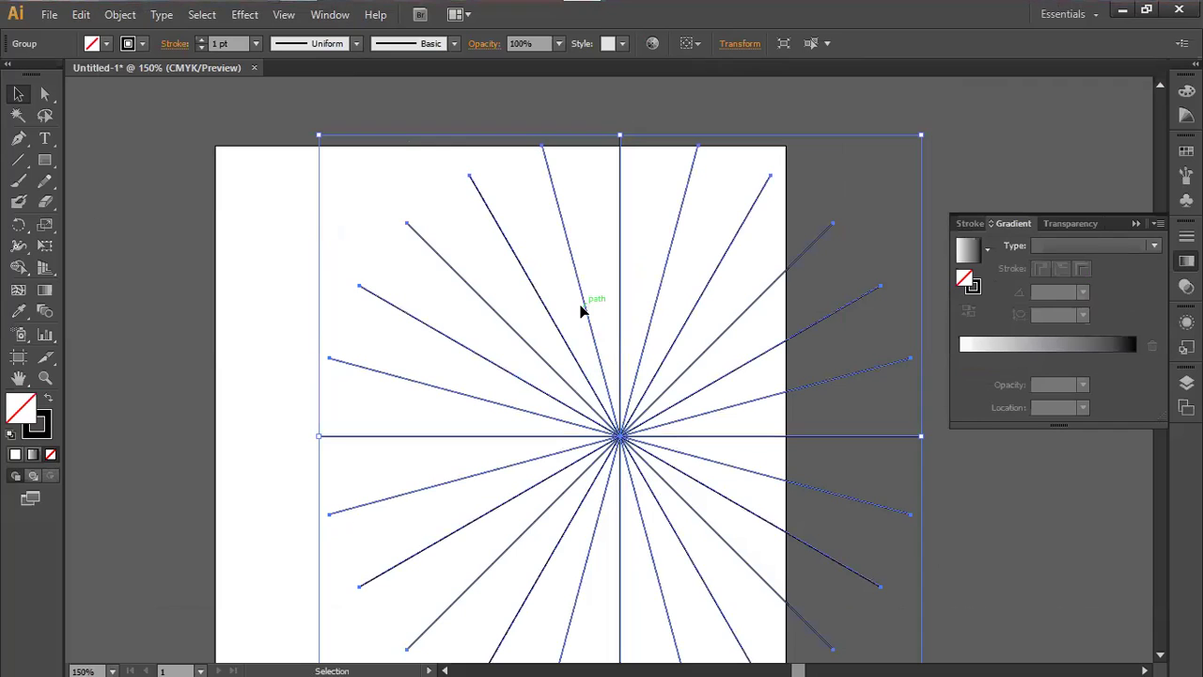
Open the Align panel and try to centre the radial line group horizontally.
click(330, 14)
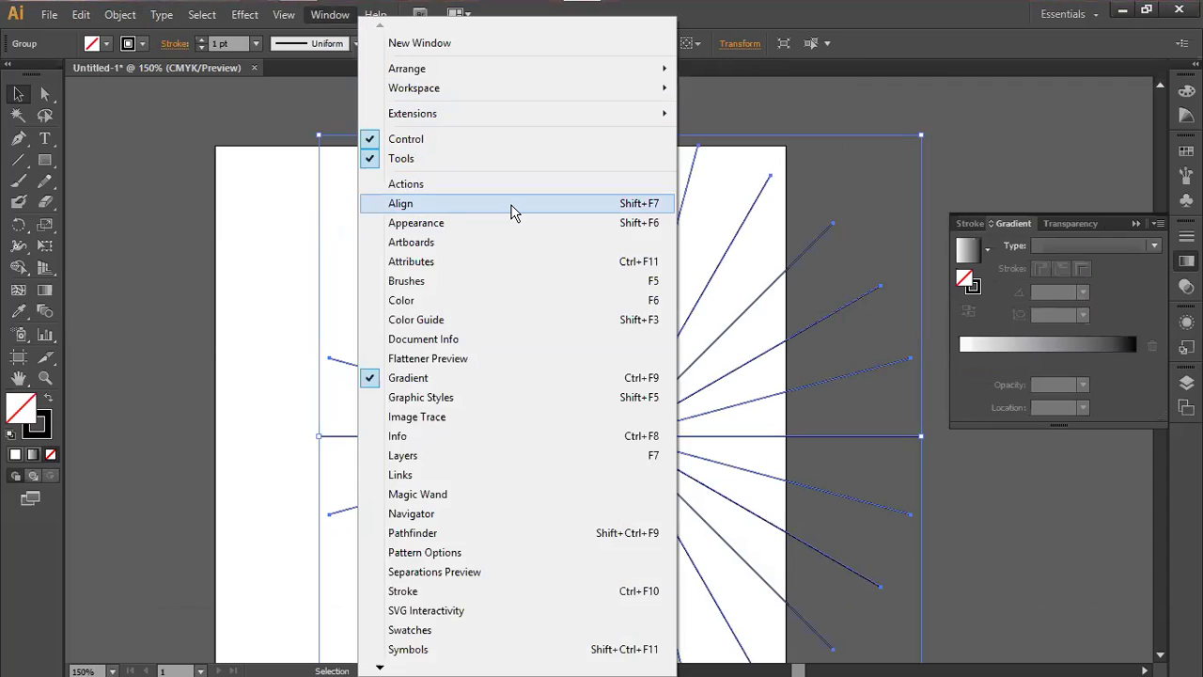
click(513, 212)
drag(192, 380, 1072, 92)
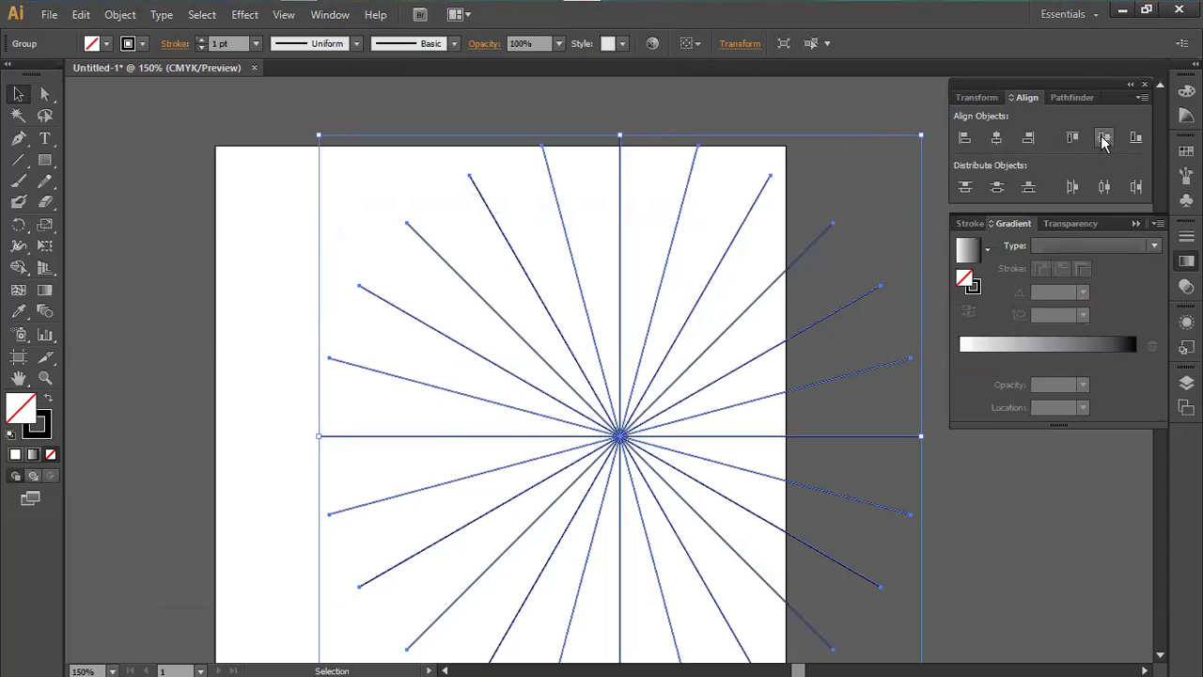
click(999, 139)
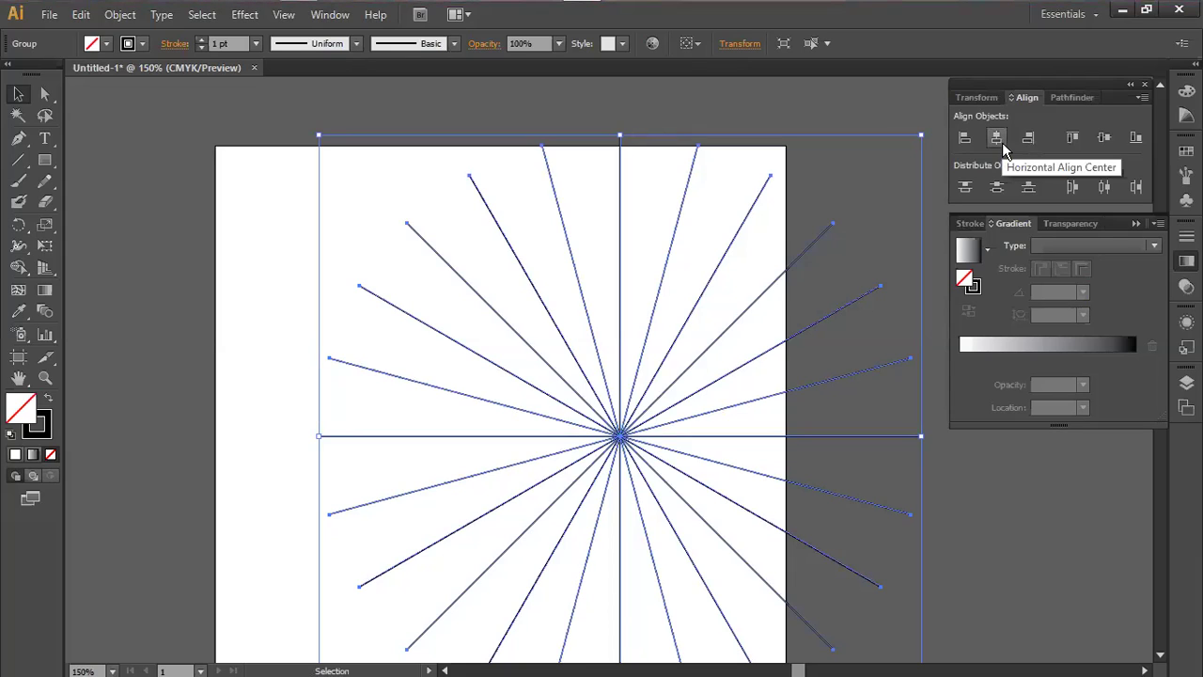
Expand the collapsed panel dock and move the floating Align panel clear of it.
click(1196, 62)
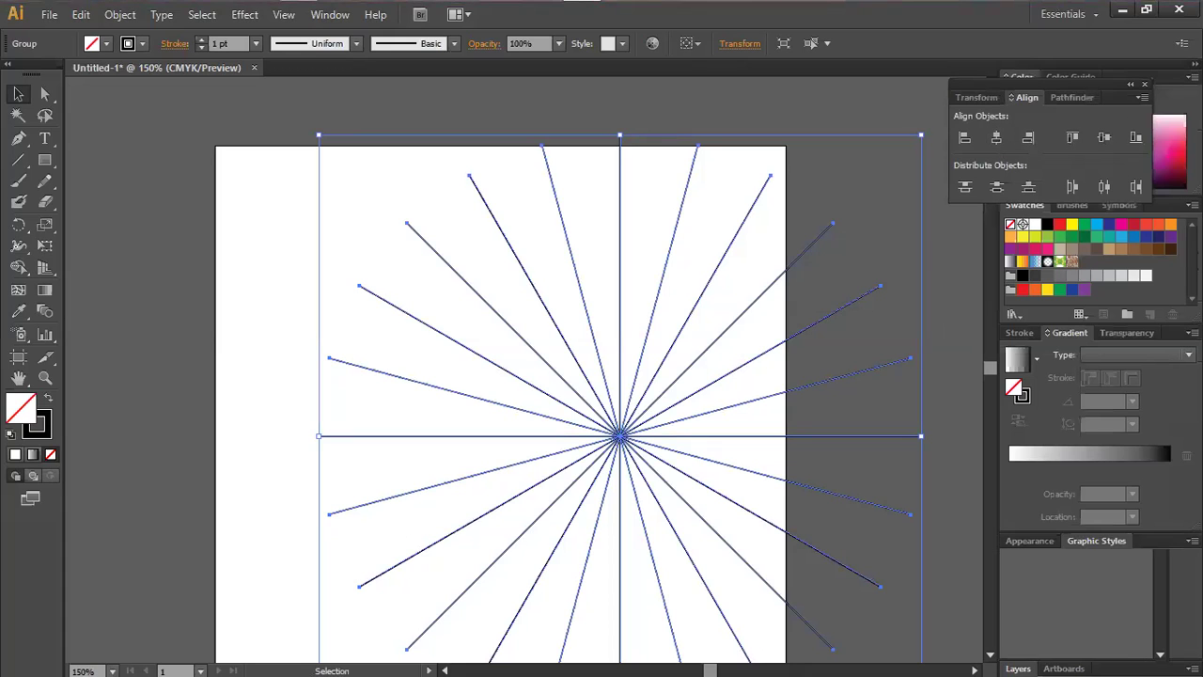
drag(1061, 83, 901, 87)
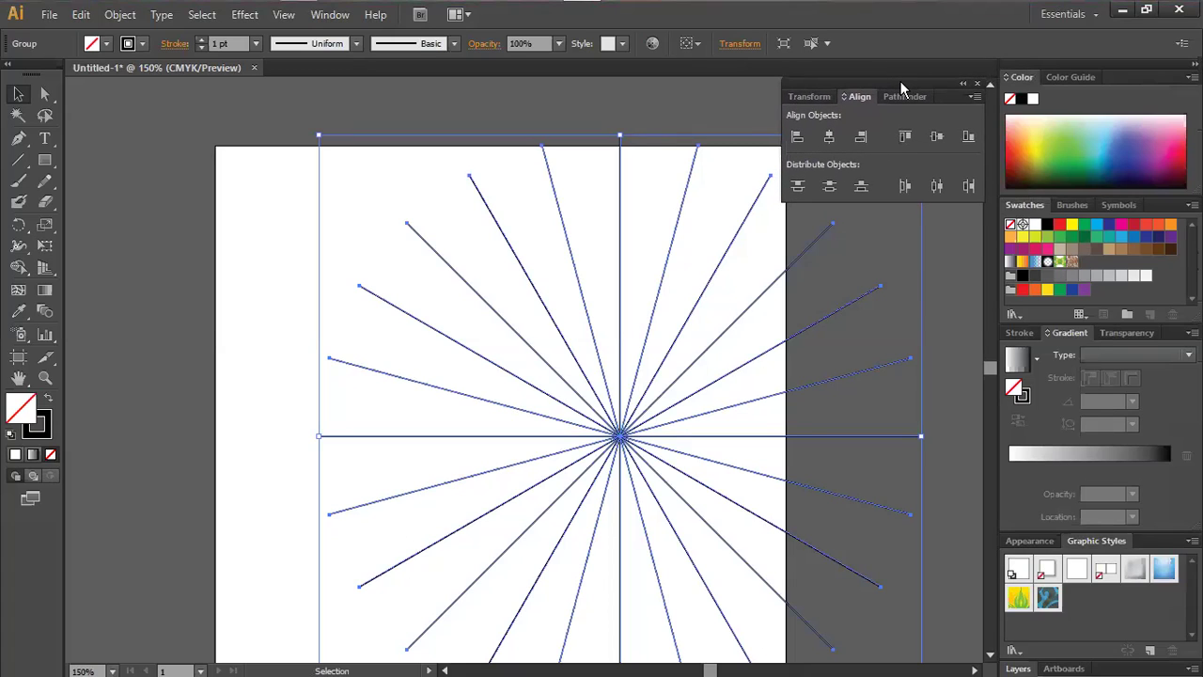
mouse_move(903, 81)
mouse_down()
mouse_move(899, 42)
mouse_move(904, 79)
mouse_up()
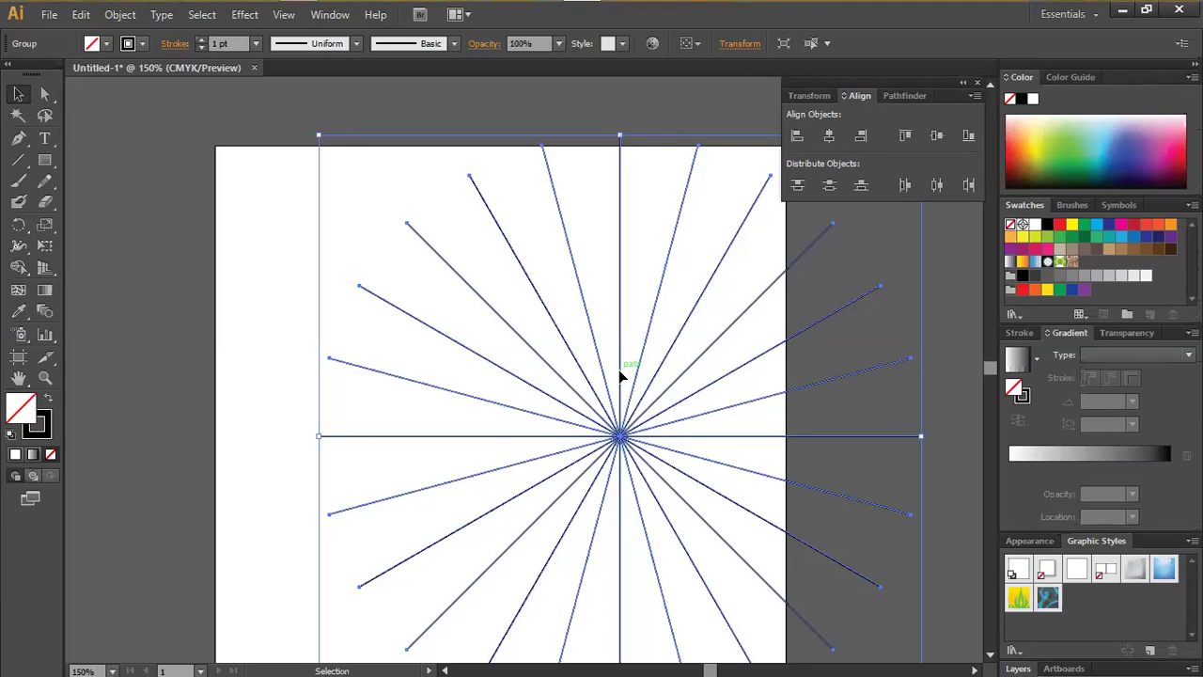
Move the radial line group sideways so its outer end meets the artboard's left edge, and deselect it.
drag(617, 349, 523, 359)
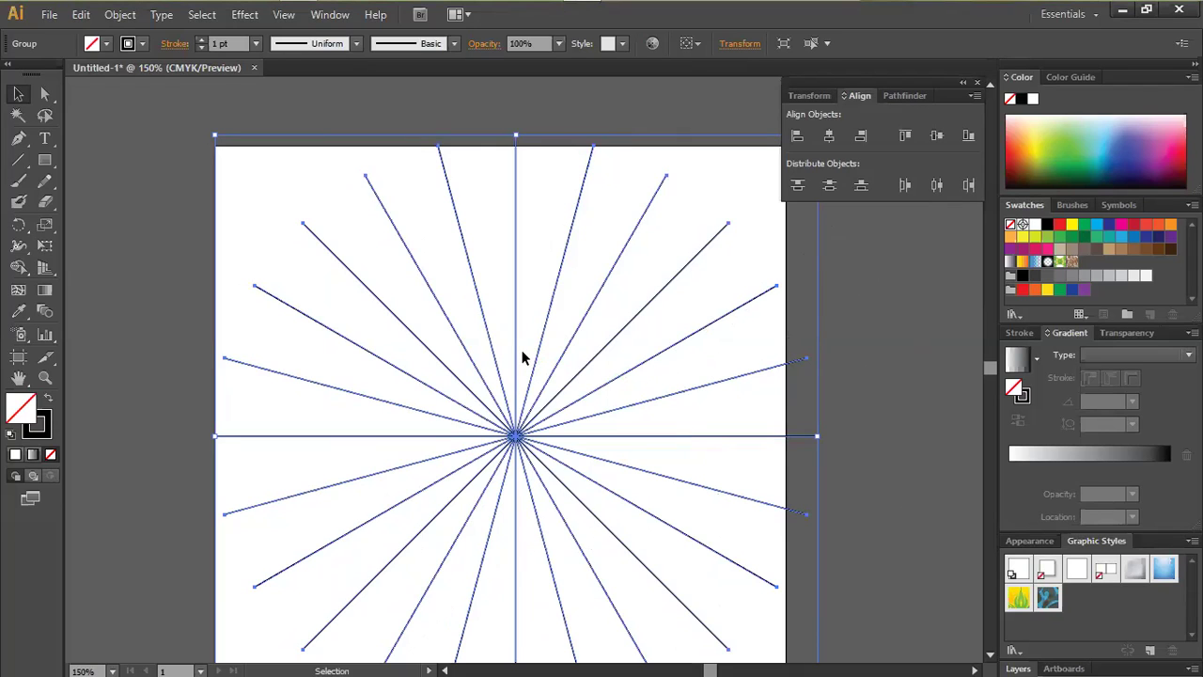
mouse_move(514, 362)
mouse_down()
mouse_move(363, 357)
mouse_move(515, 366)
mouse_up()
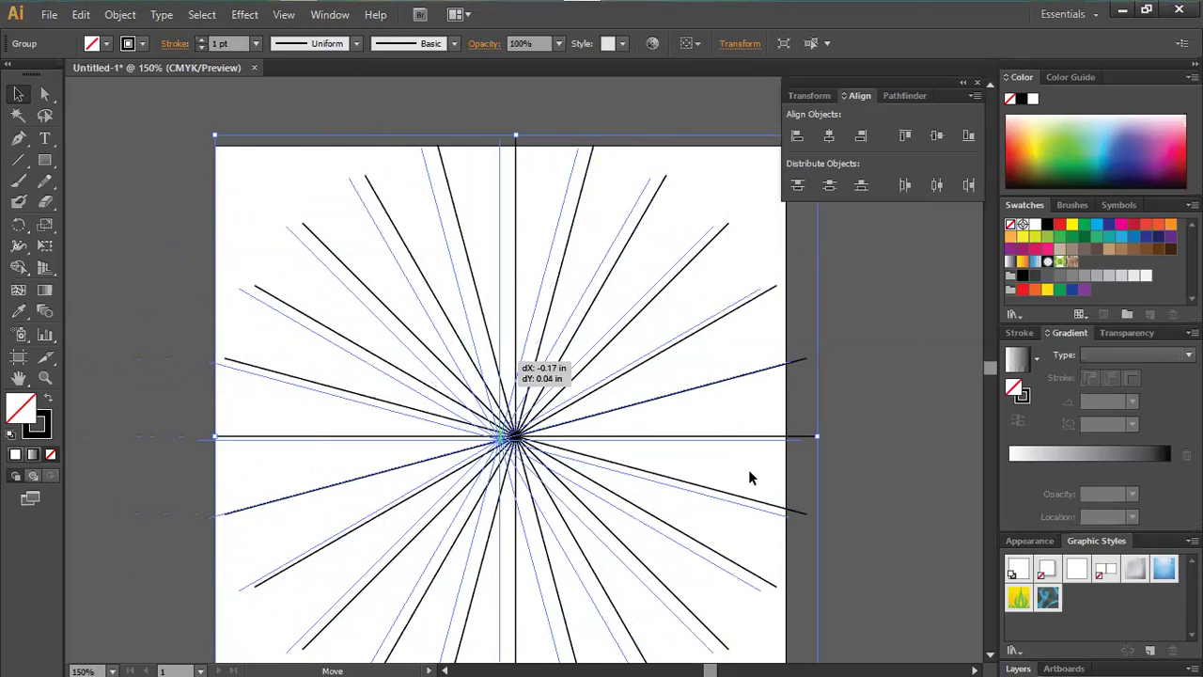
click(863, 400)
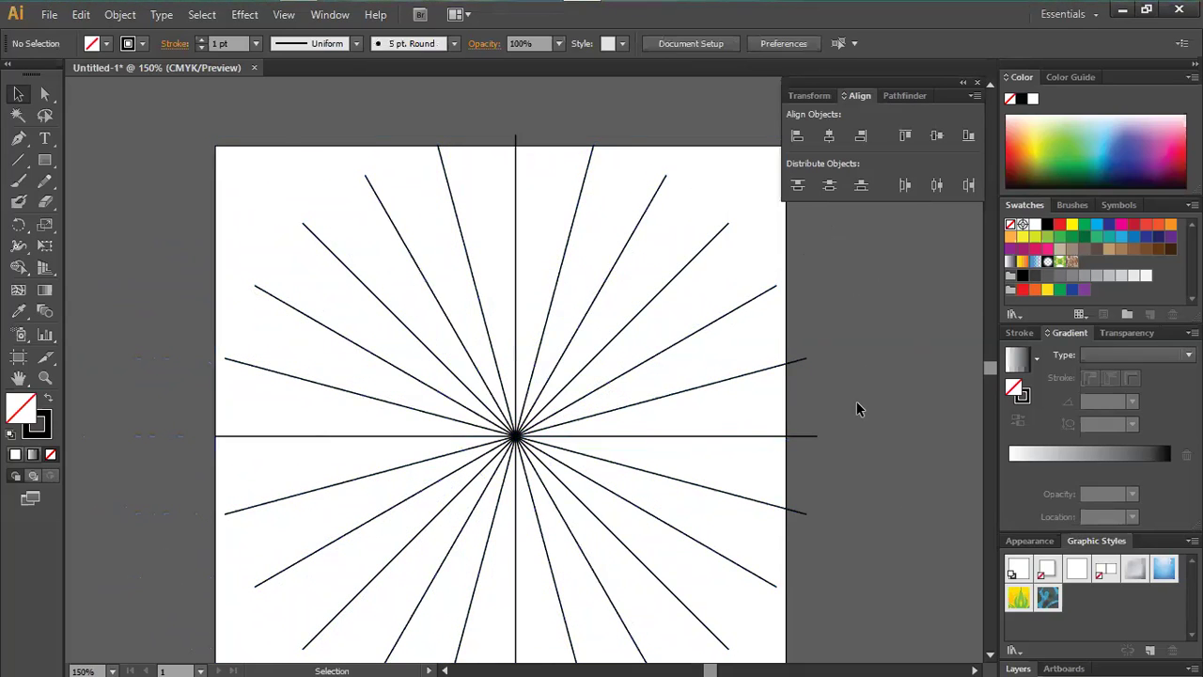
Delete the radial line group and draw a new vertical line down the artboard's centre from its upper to its lower edge.
scroll(814, 380, down, 1)
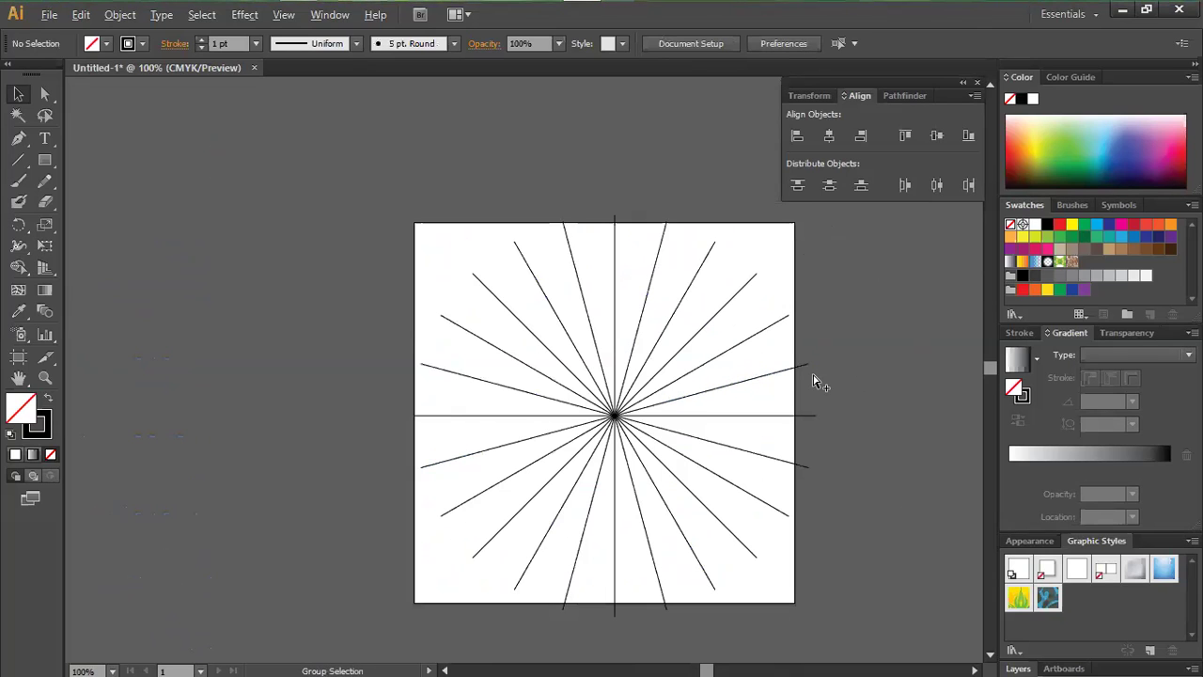
scroll(814, 381, up, 1)
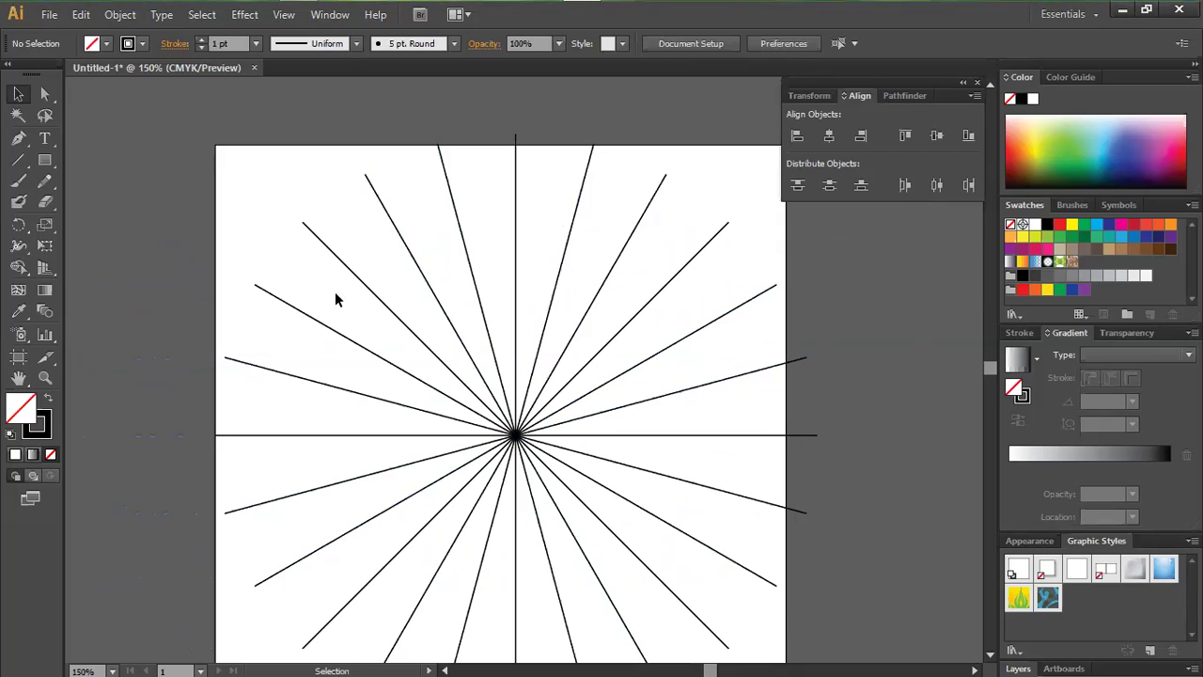
drag(336, 287, 710, 594)
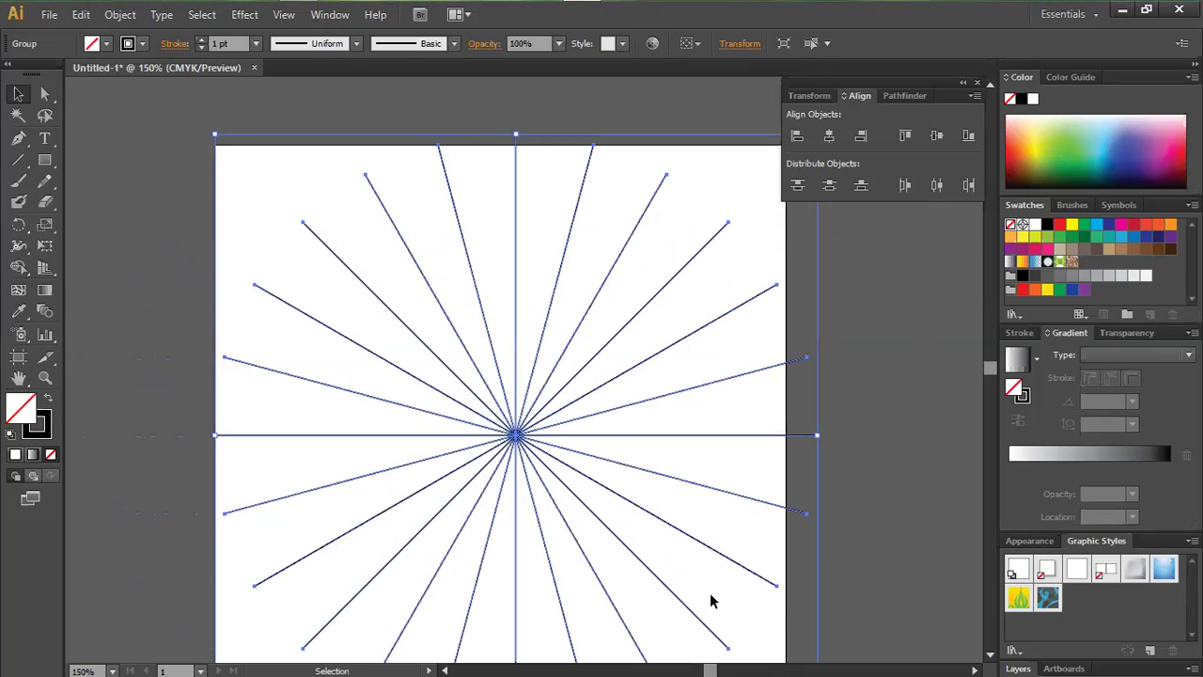
key(Delete)
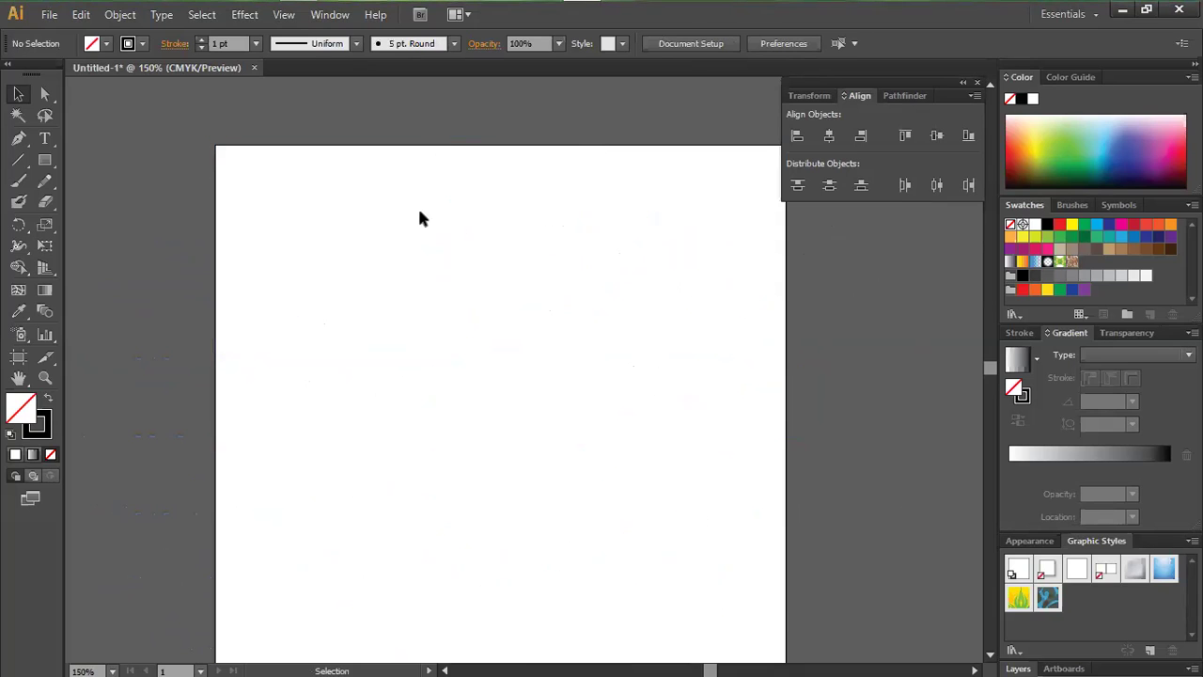
click(18, 159)
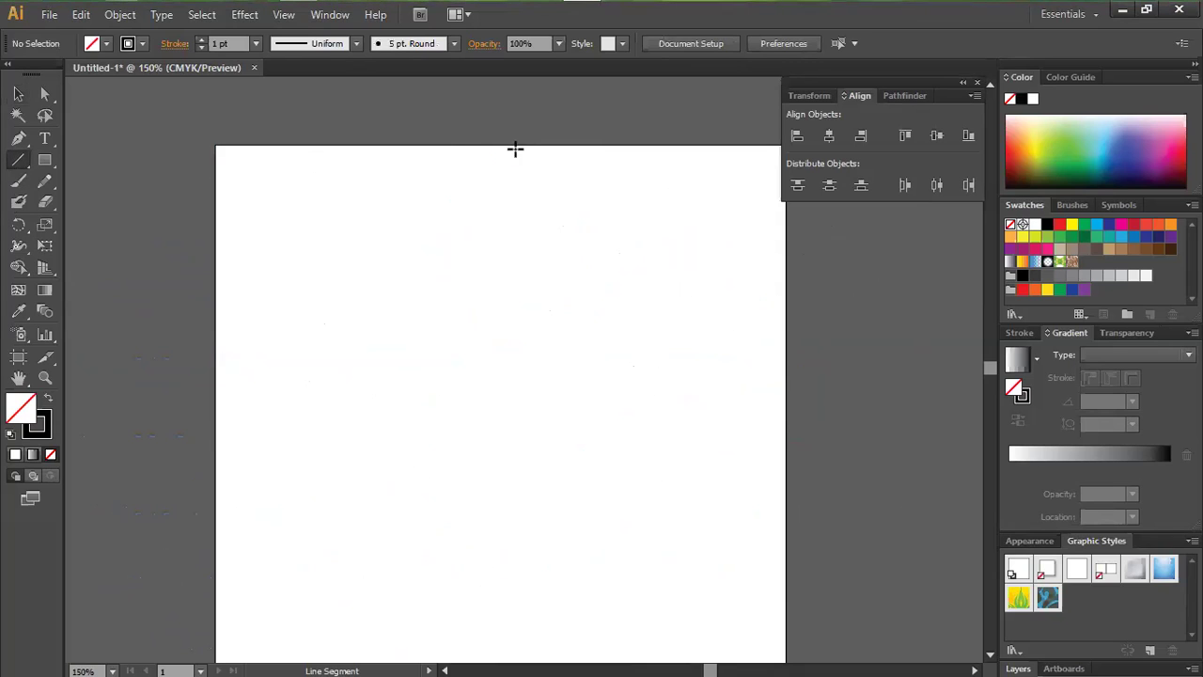
drag(501, 144, 500, 430)
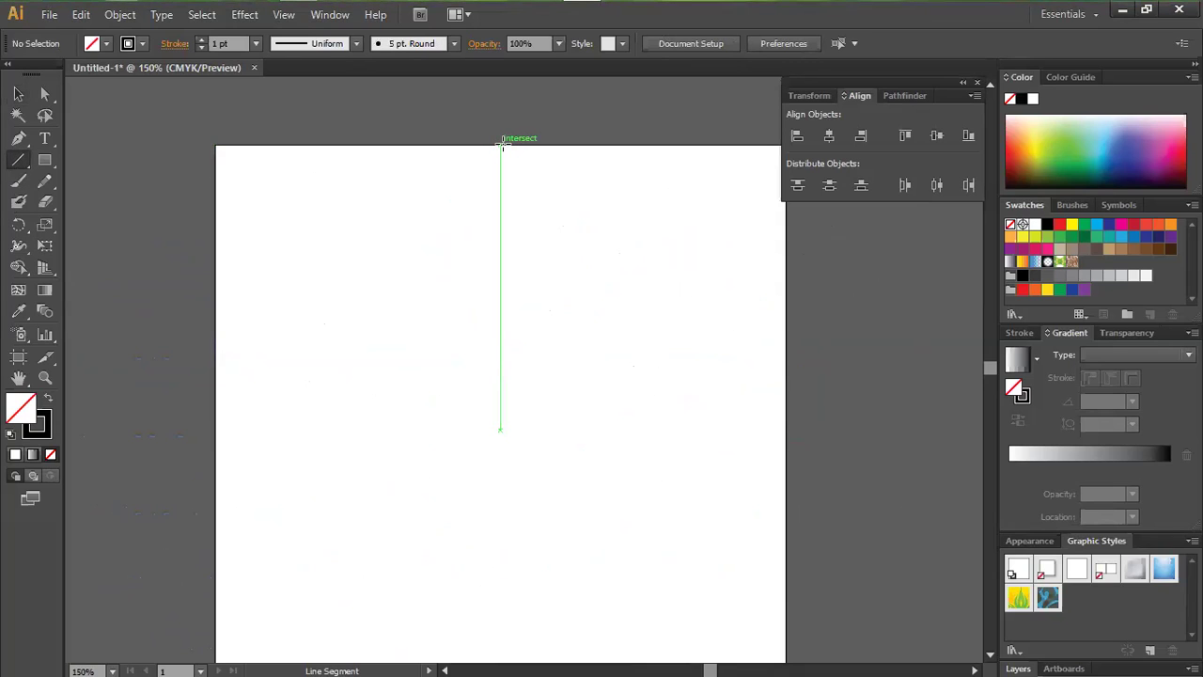
drag(501, 144, 503, 527)
scroll(518, 473, up, 5)
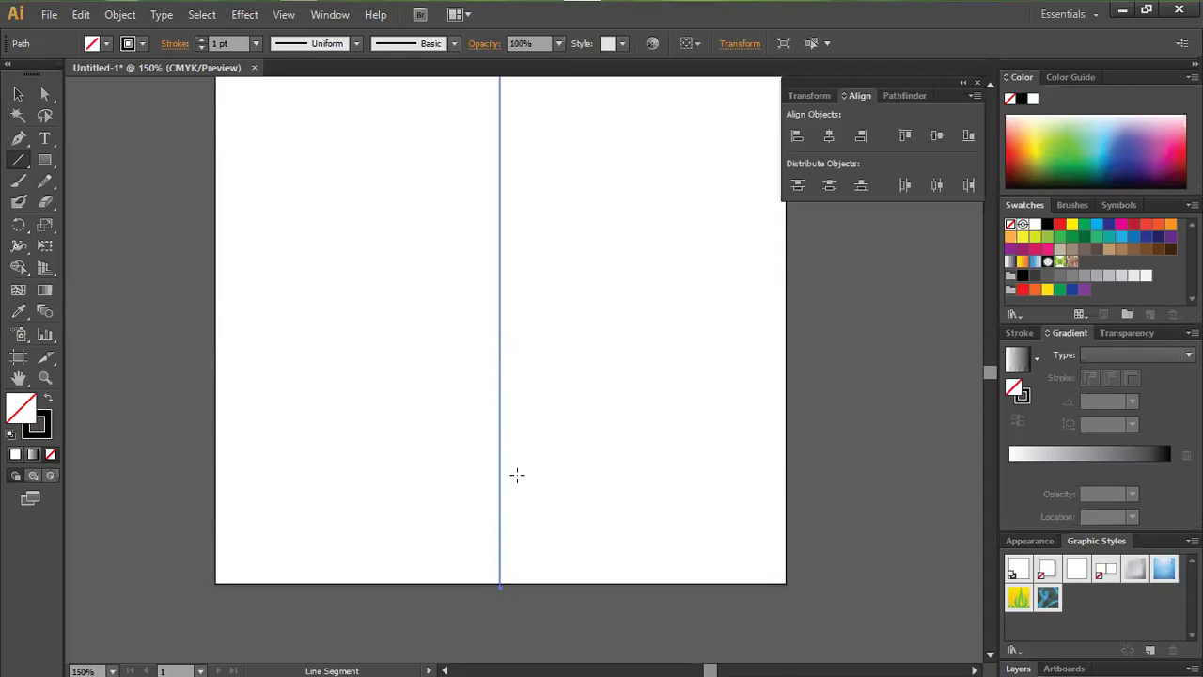
click(244, 14)
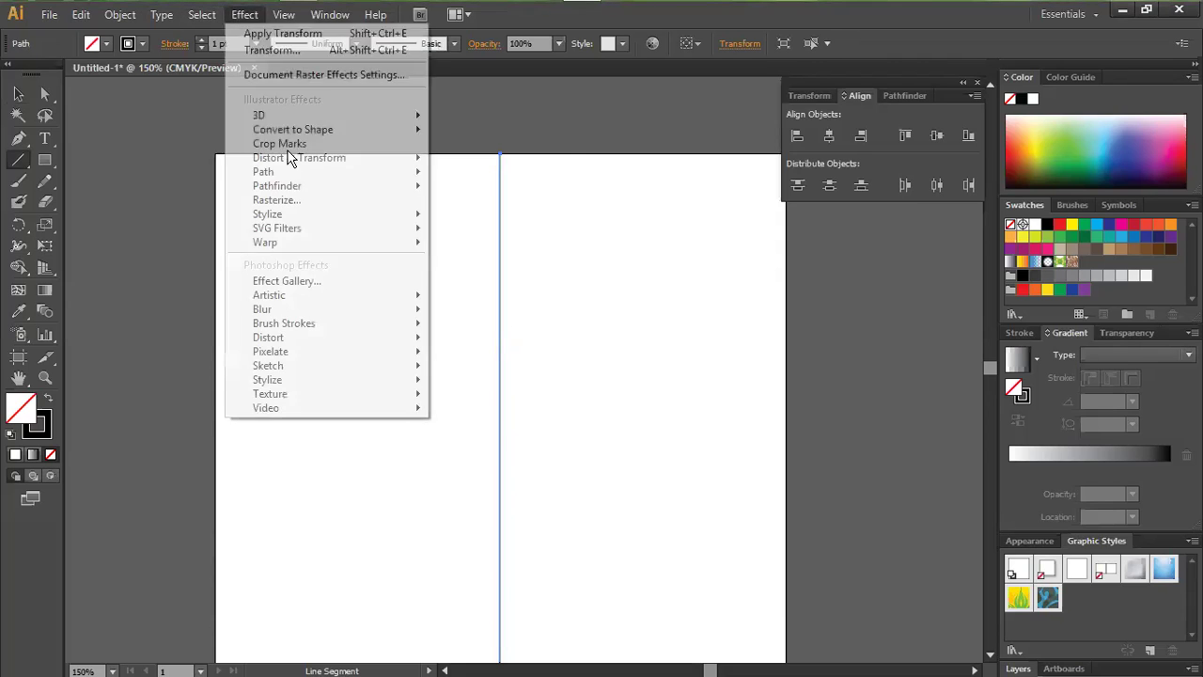
Draw a rectangle about 1.31 by 1.2 in beside the upper part of the vertical line and fill it red.
click(44, 161)
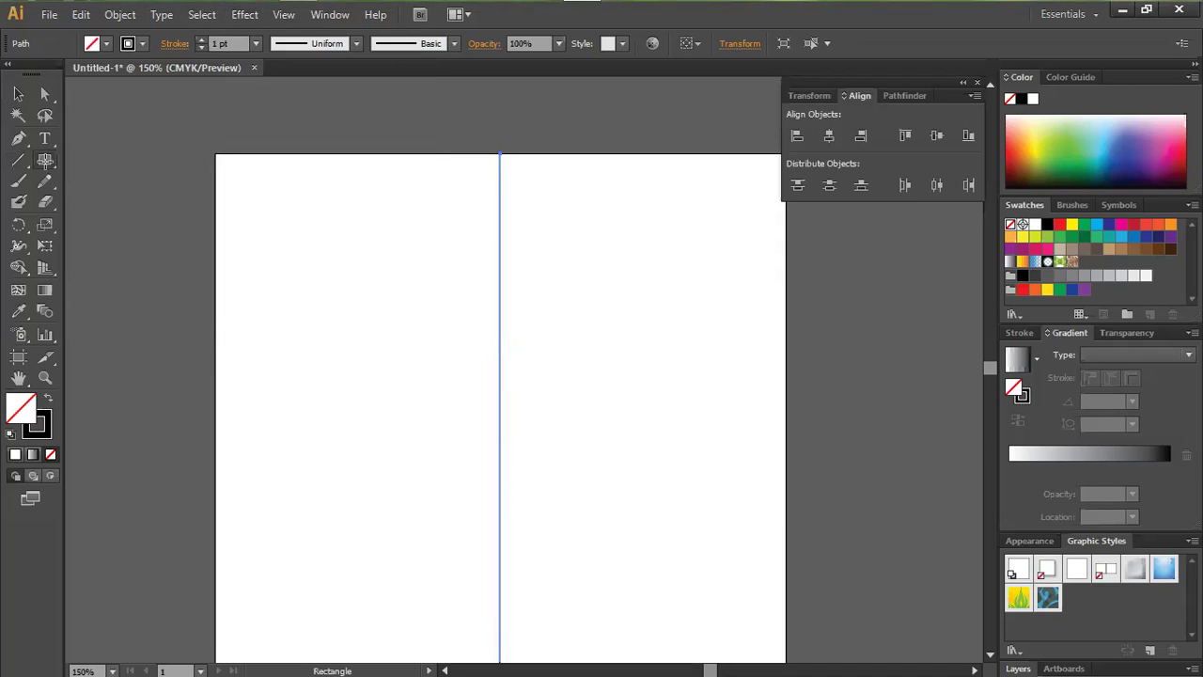
drag(311, 209, 434, 324)
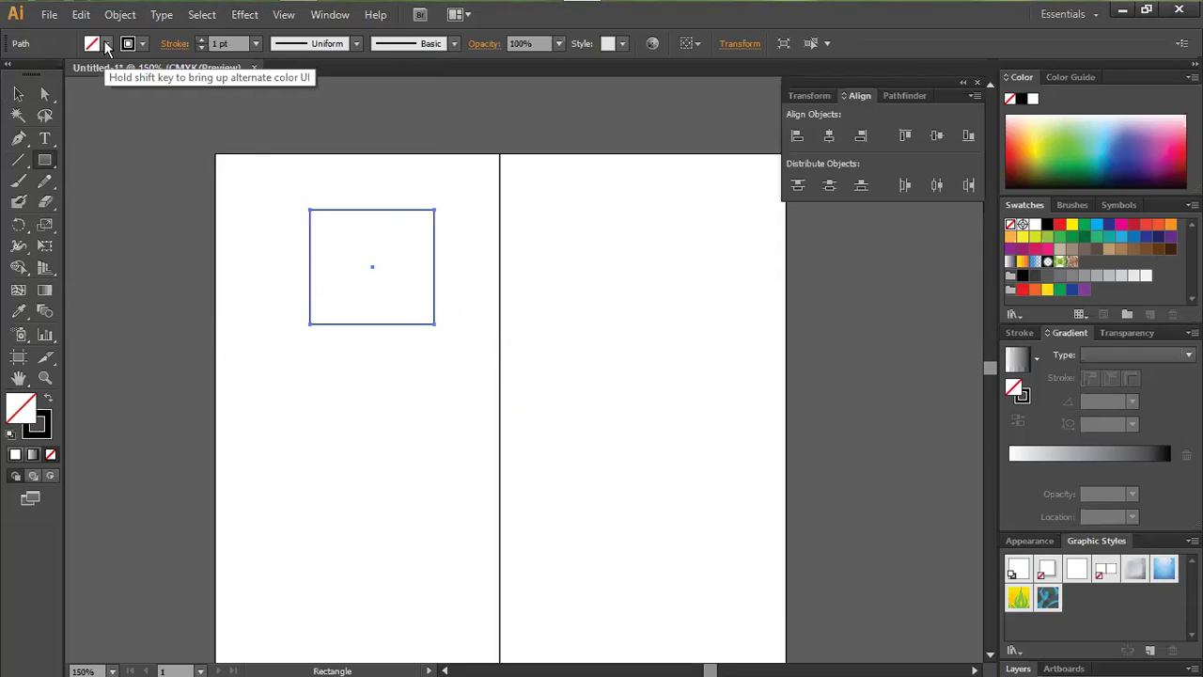
click(106, 44)
click(61, 75)
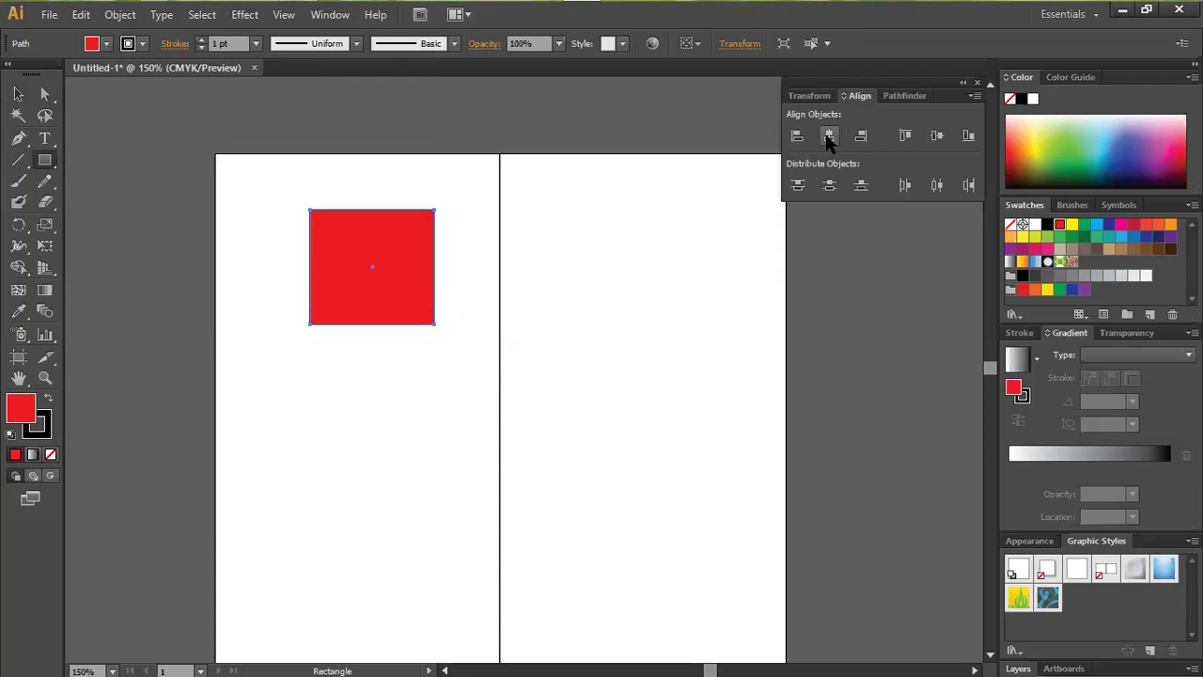
Close the Align panel and centre the vertical line horizontally with alignment set to Align to Artboard.
click(976, 83)
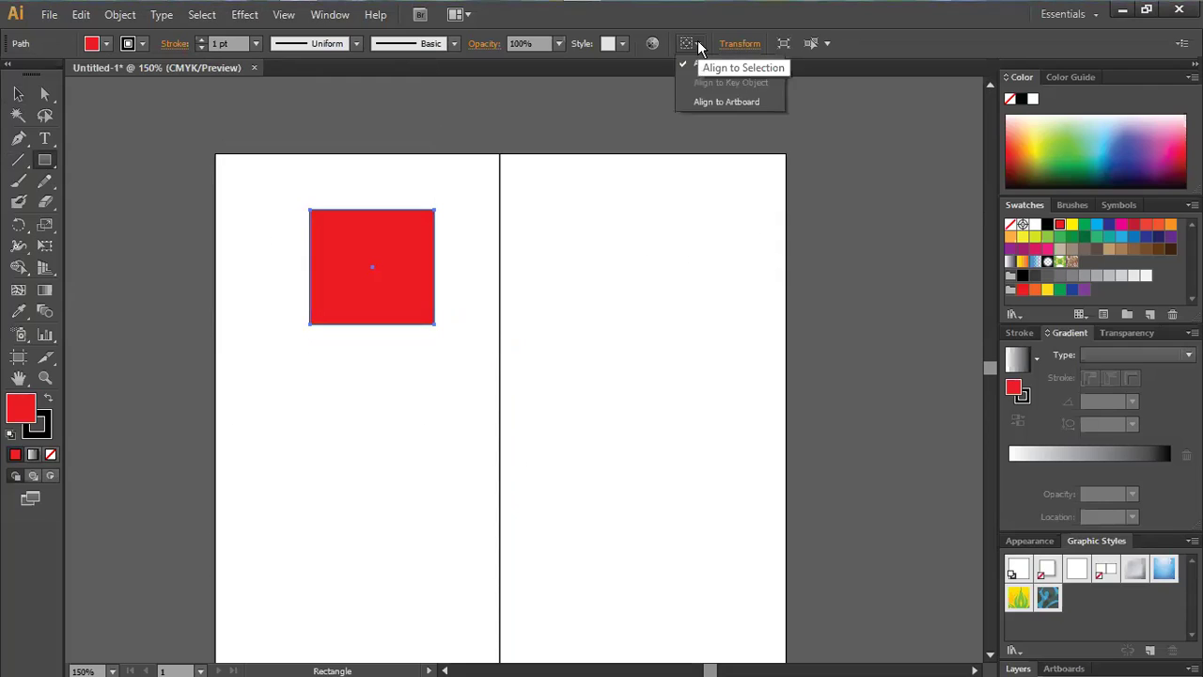
click(740, 44)
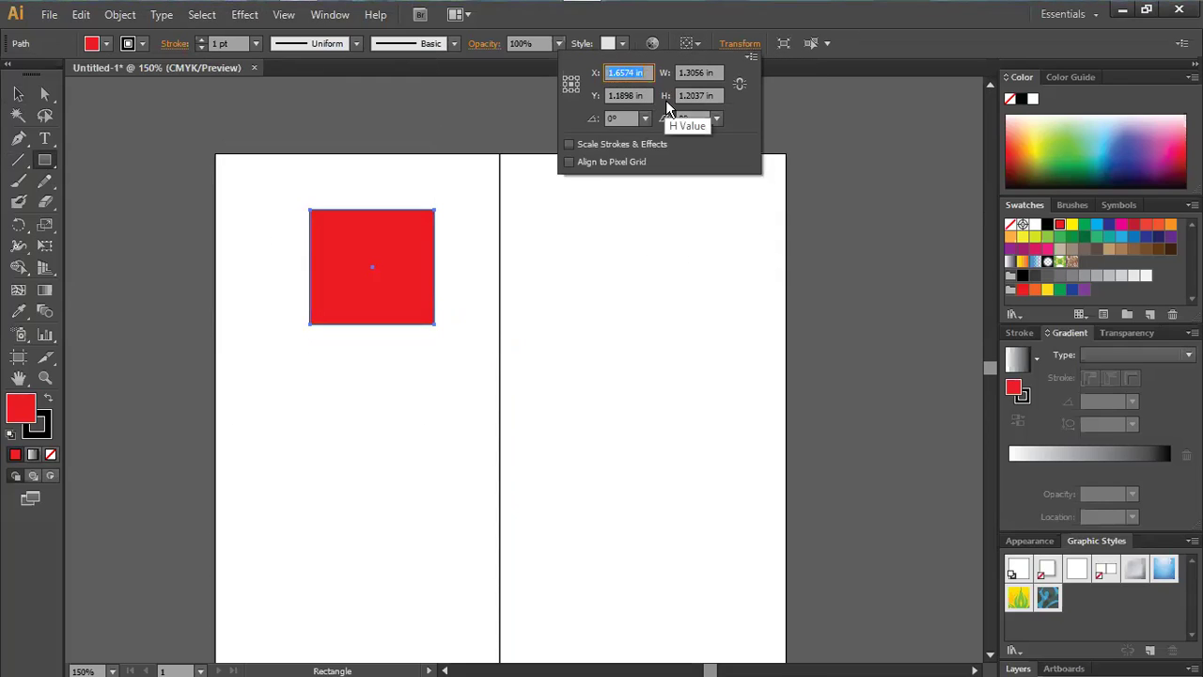
click(732, 47)
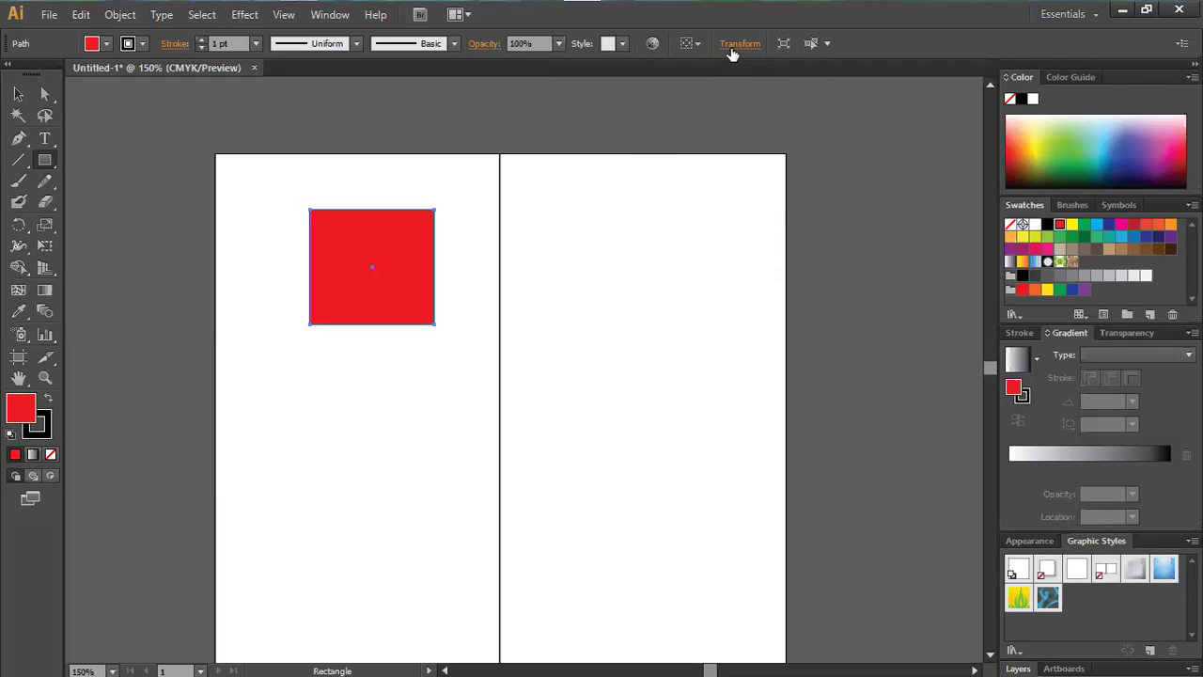
click(18, 94)
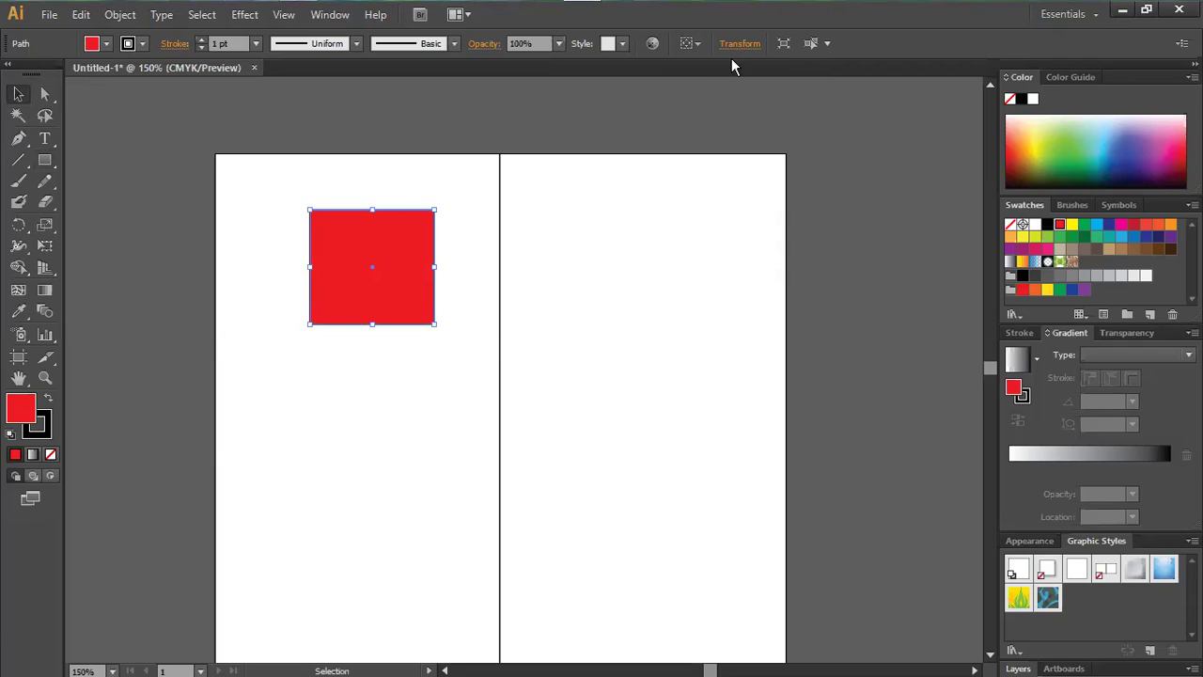
click(500, 181)
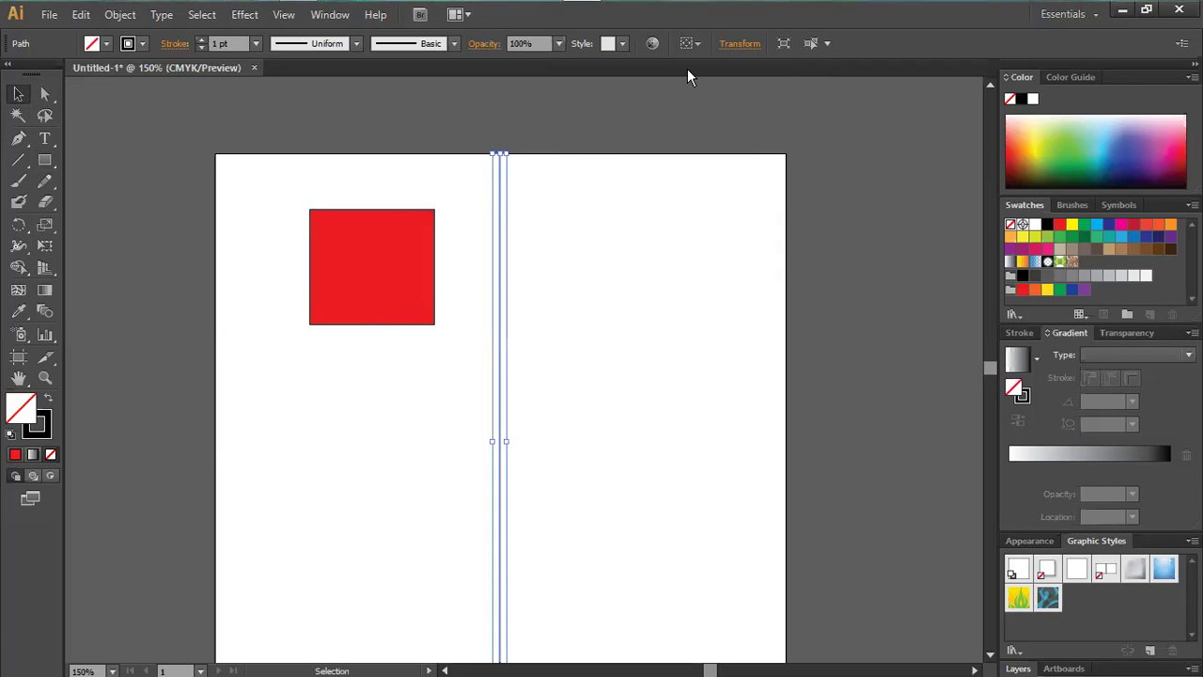
click(694, 43)
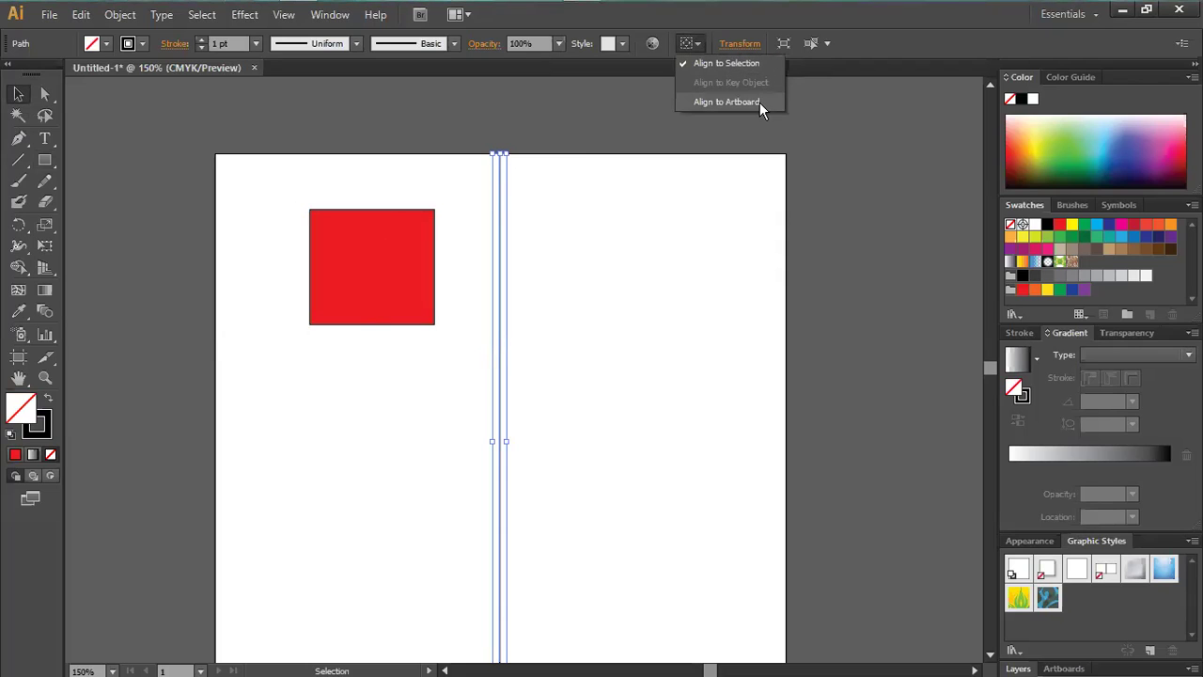
click(726, 103)
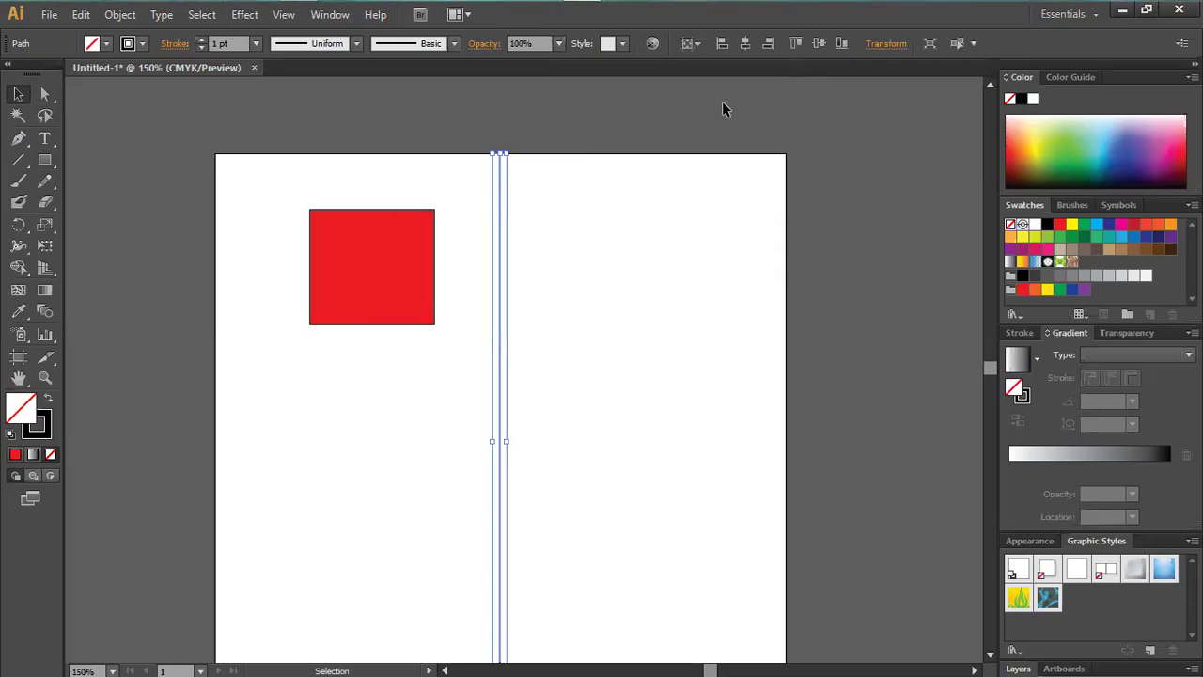
click(775, 45)
click(744, 45)
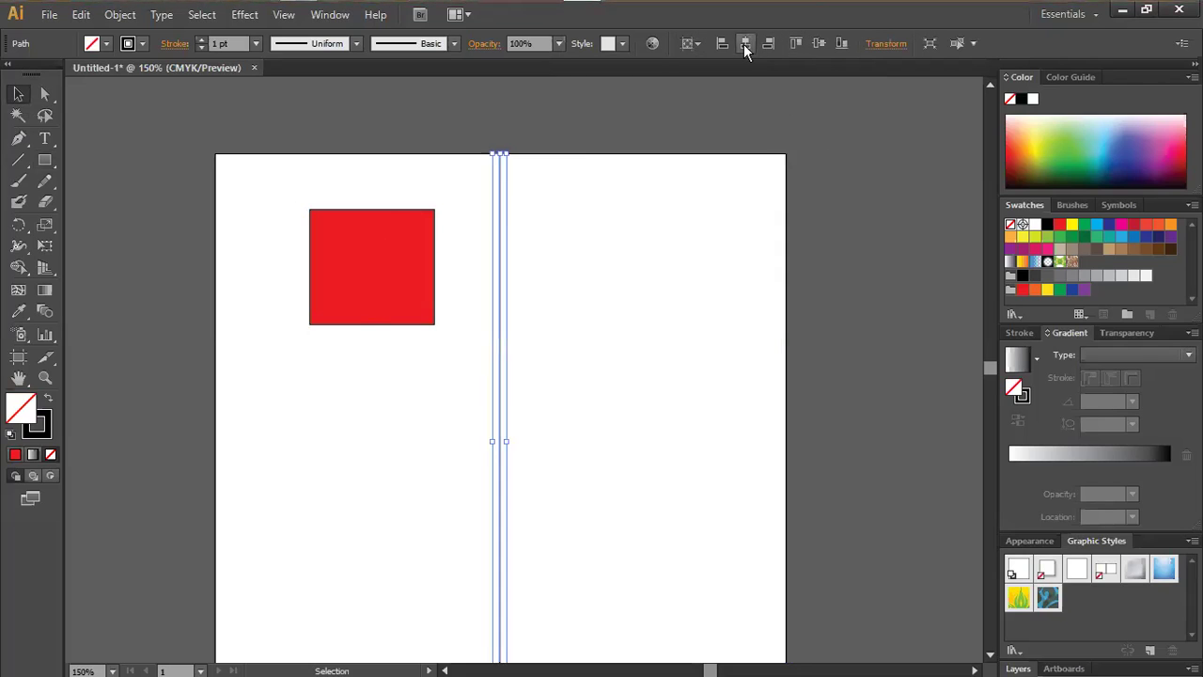
click(810, 43)
Delete the red rectangle from the artboard.
click(382, 269)
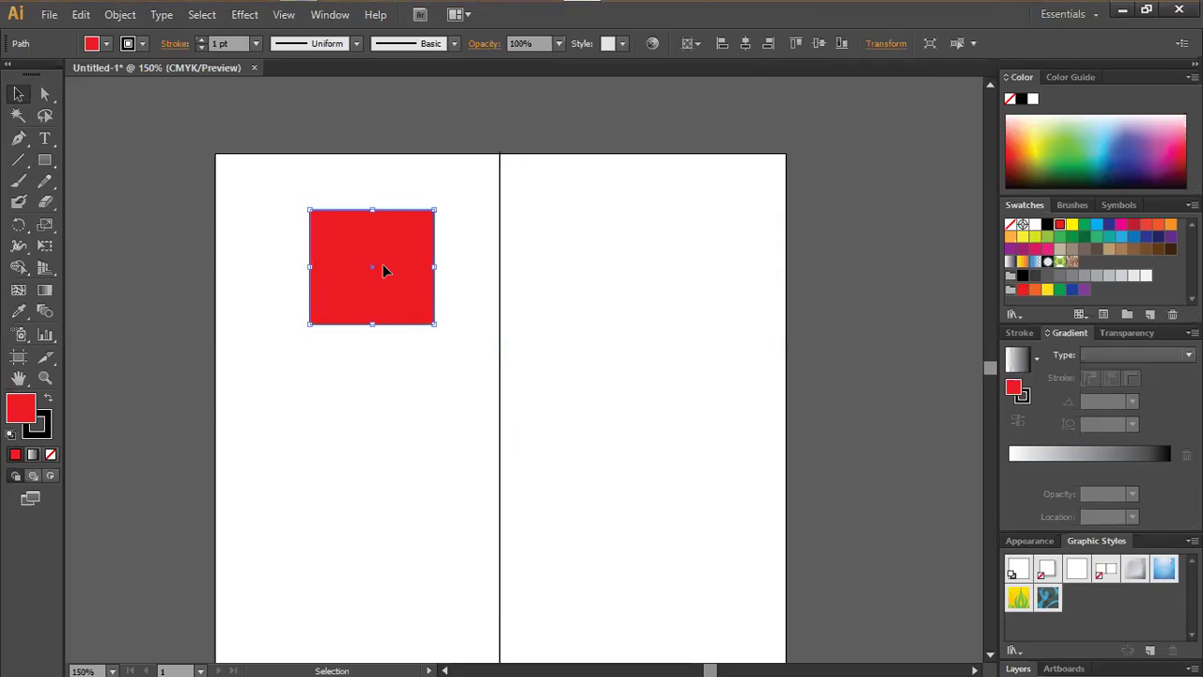
scroll(465, 278, down, 3)
scroll(466, 277, up, 2)
scroll(465, 285, up, 2)
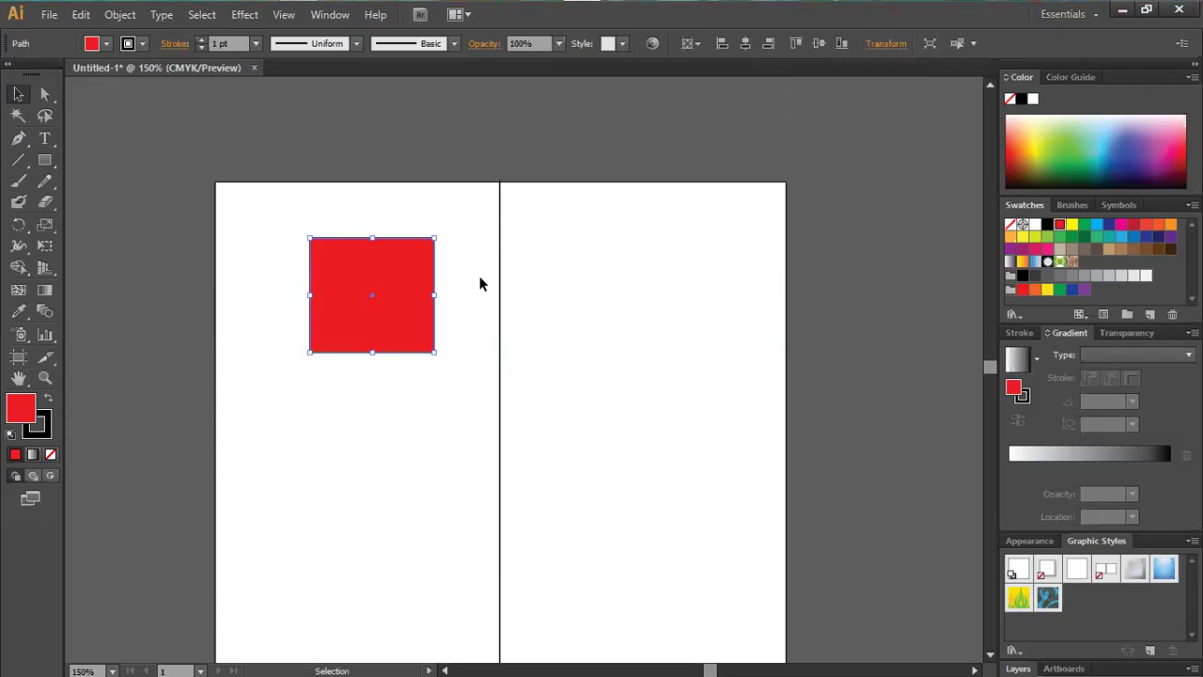
key(Delete)
alt+scroll(518, 275, down, 2)
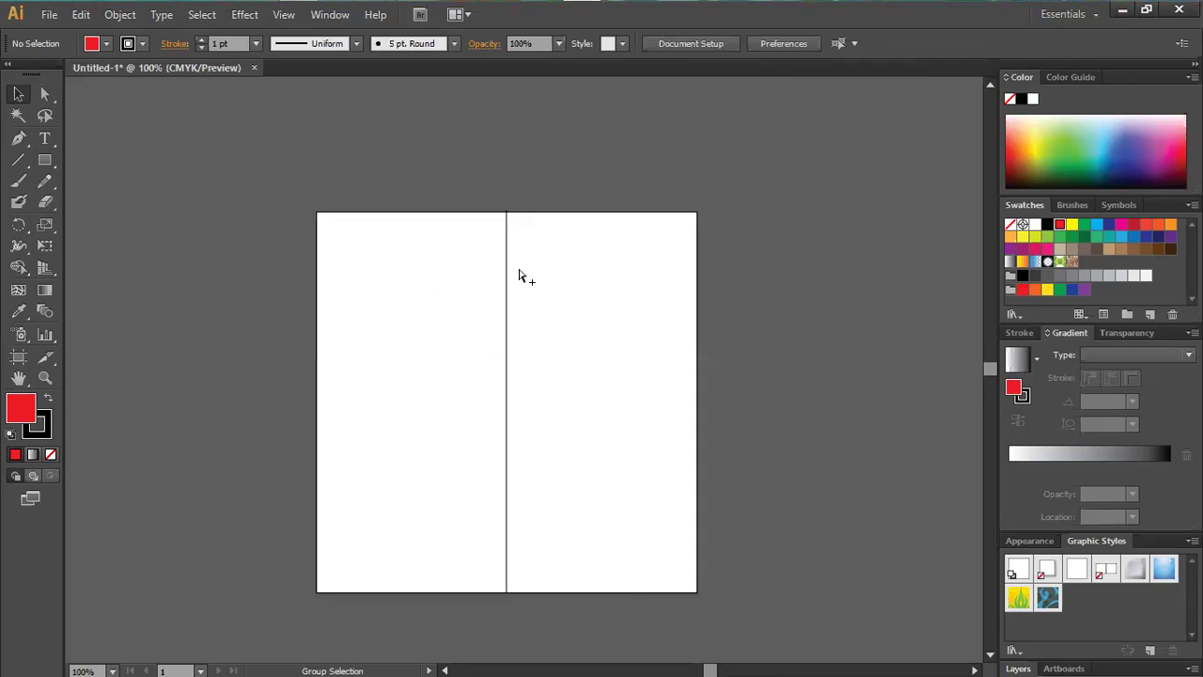
alt+scroll(518, 275, up, 2)
scroll(518, 273, down, 2)
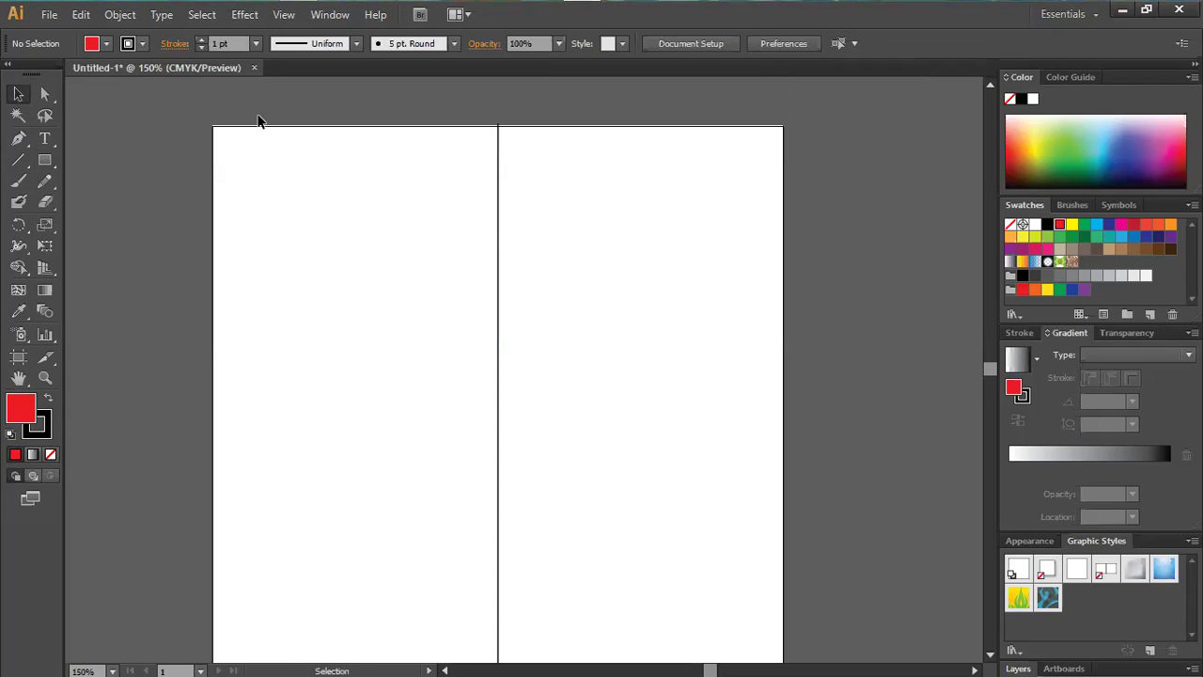
click(258, 17)
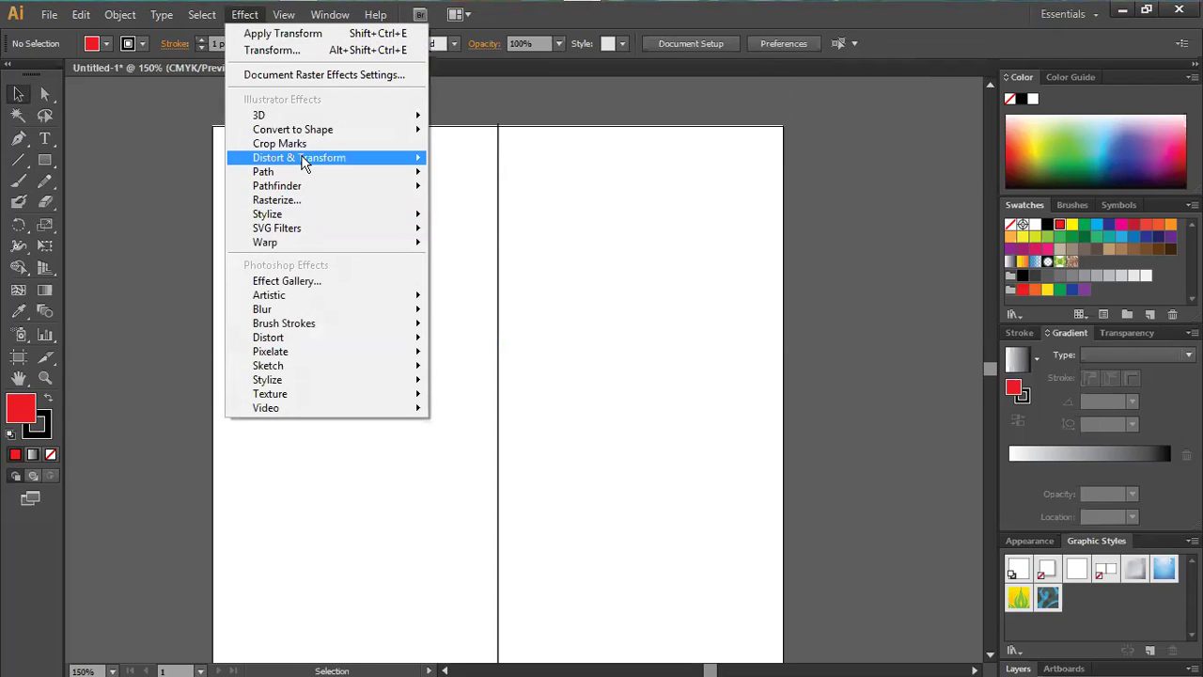
mouse_move(301, 157)
click(513, 219)
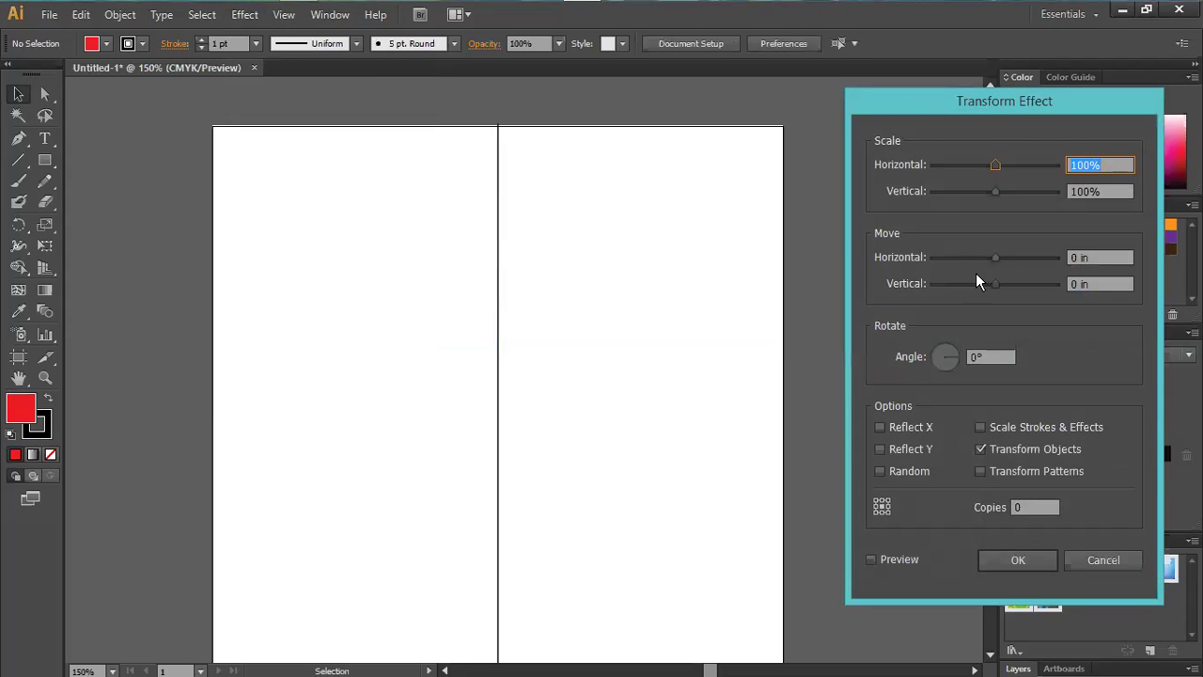
click(981, 358)
drag(981, 357, 963, 359)
text(15)
drag(1037, 507, 964, 513)
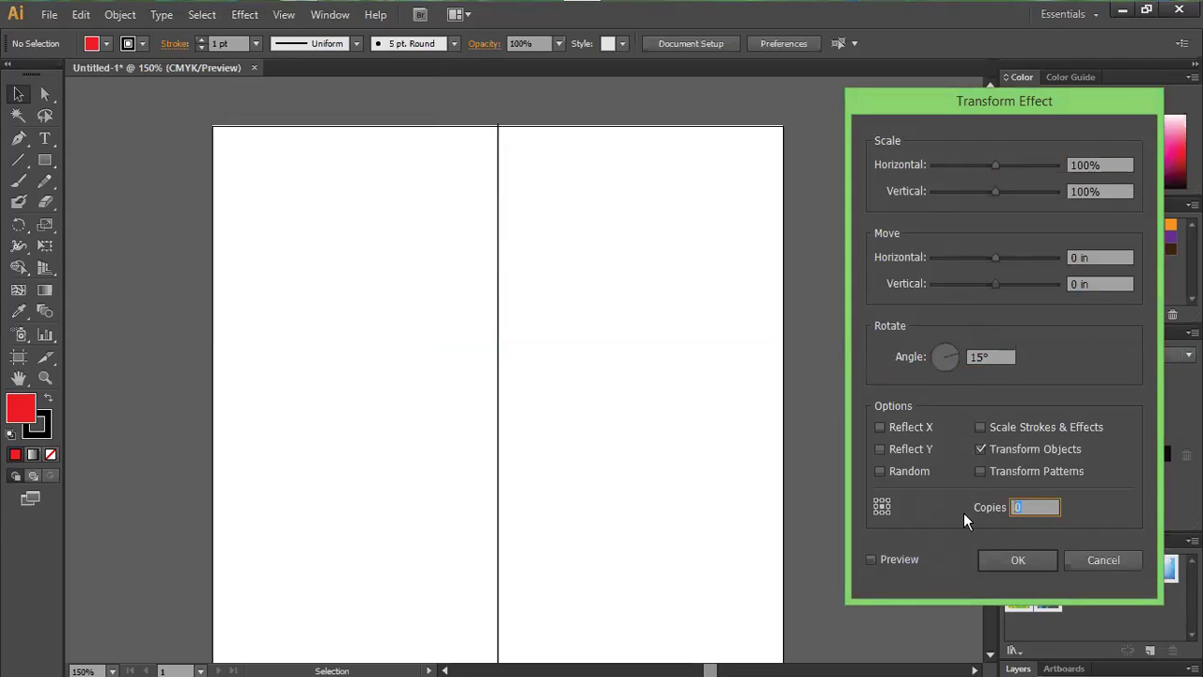
click(884, 560)
click(1097, 564)
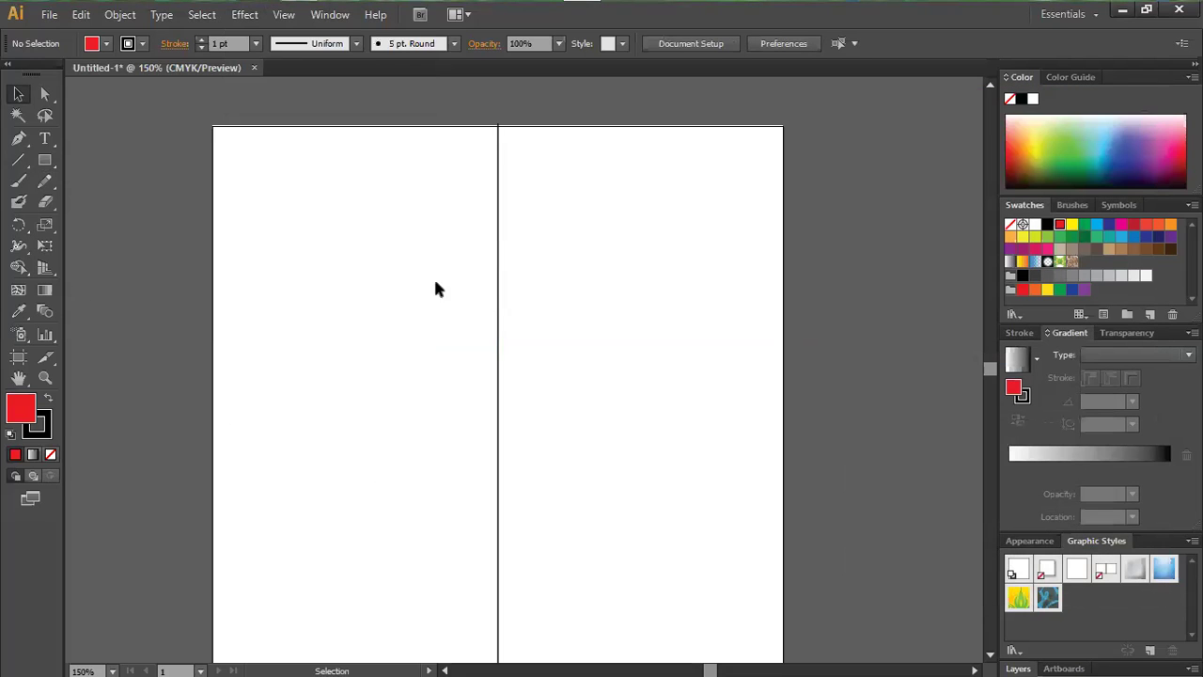
Apply a Transform effect to the centred vertical line with a 15° rotation angle and 11 copies, and deselect it.
click(498, 314)
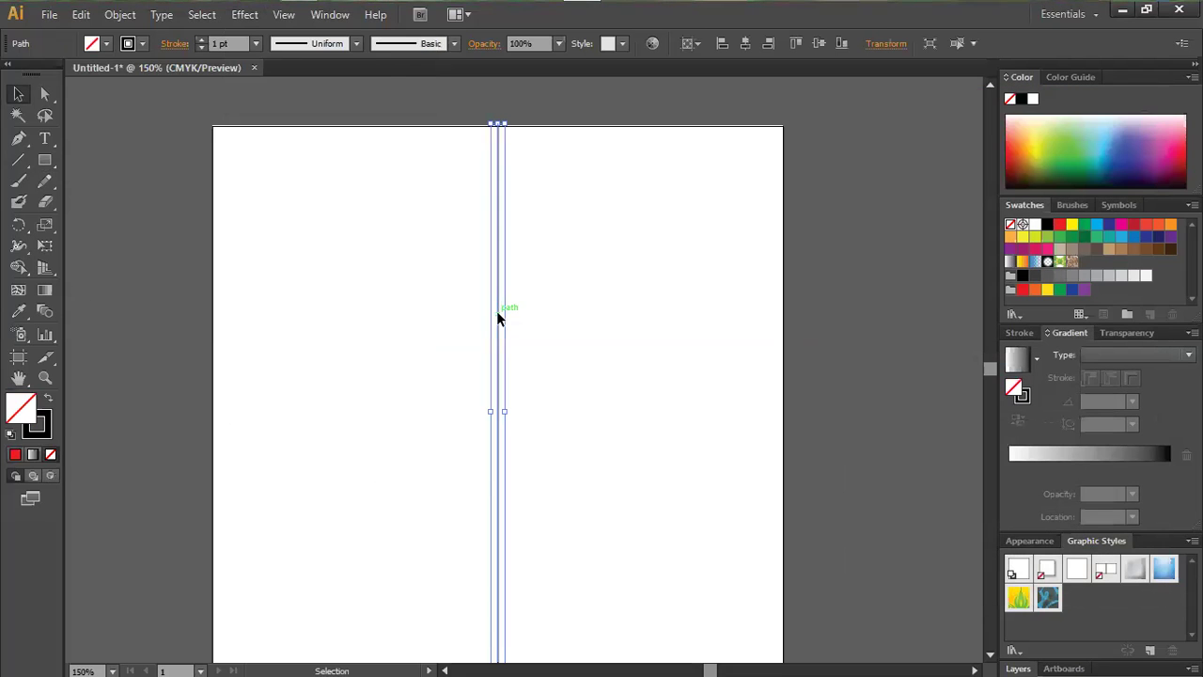
click(244, 14)
mouse_move(329, 158)
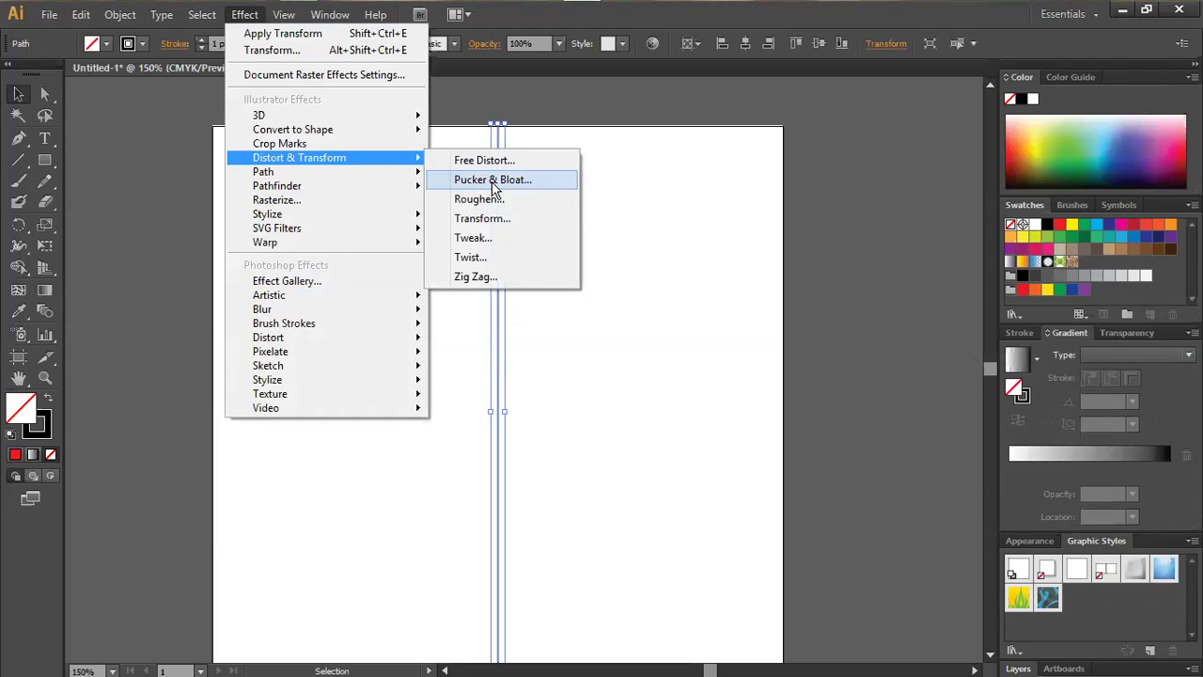
click(500, 214)
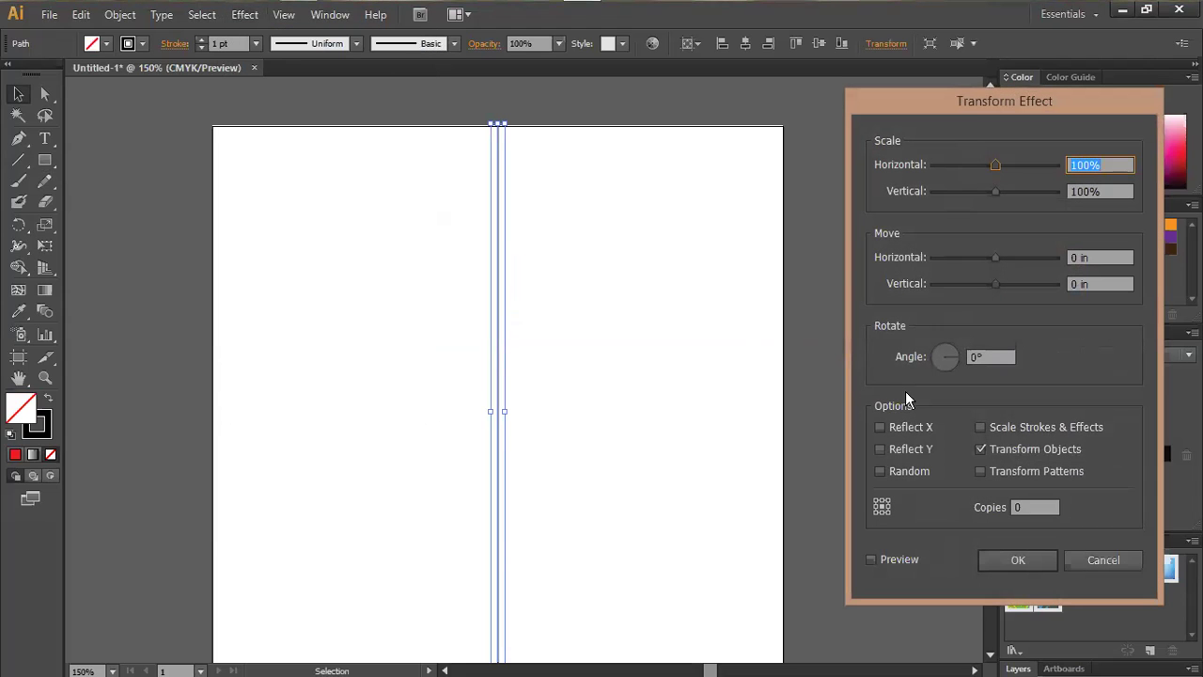
click(987, 357)
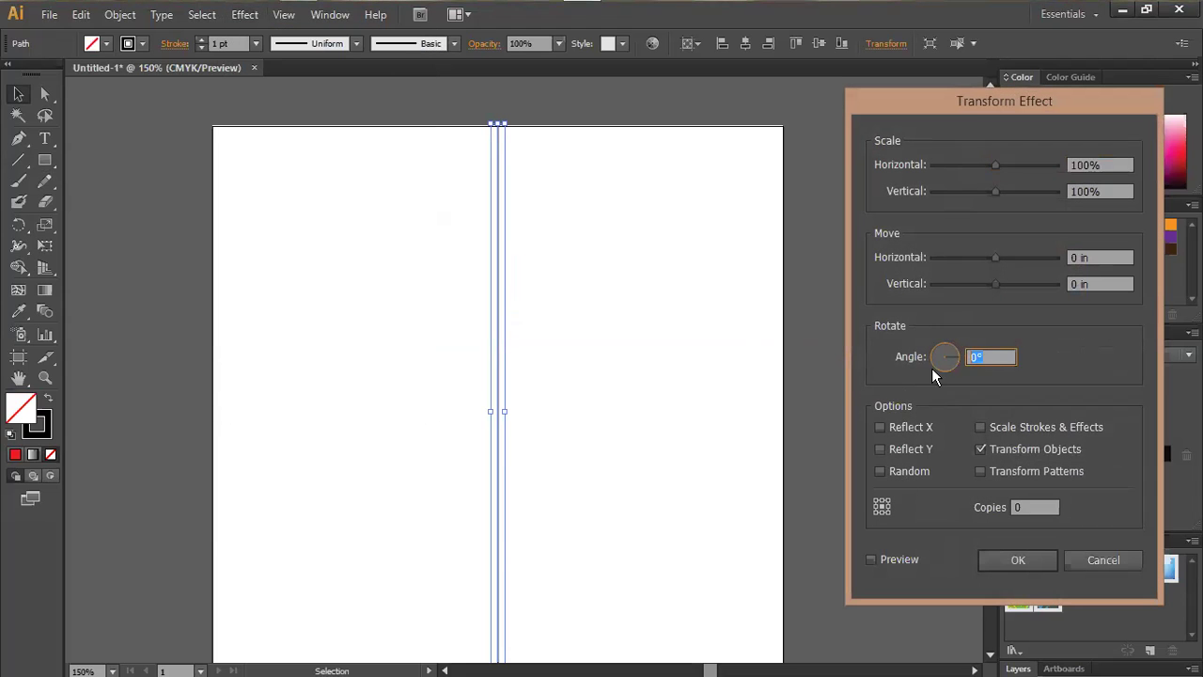
click(1025, 508)
text(11)
click(909, 556)
click(1006, 560)
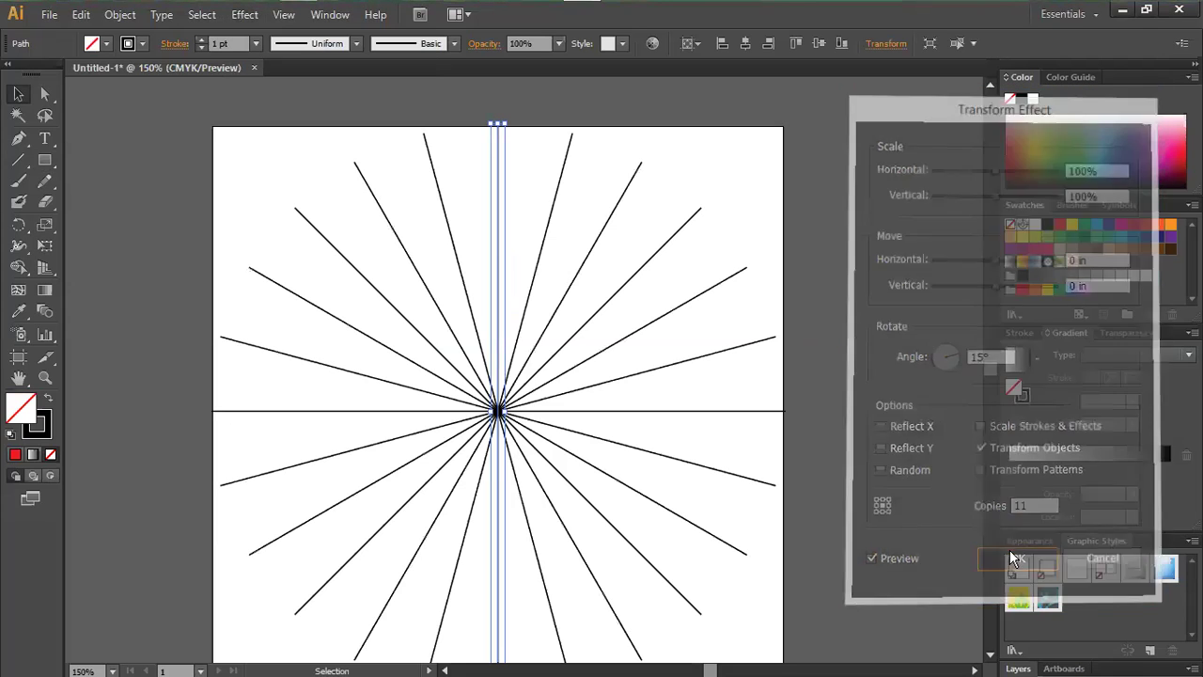
click(136, 131)
scroll(740, 246, down, 5)
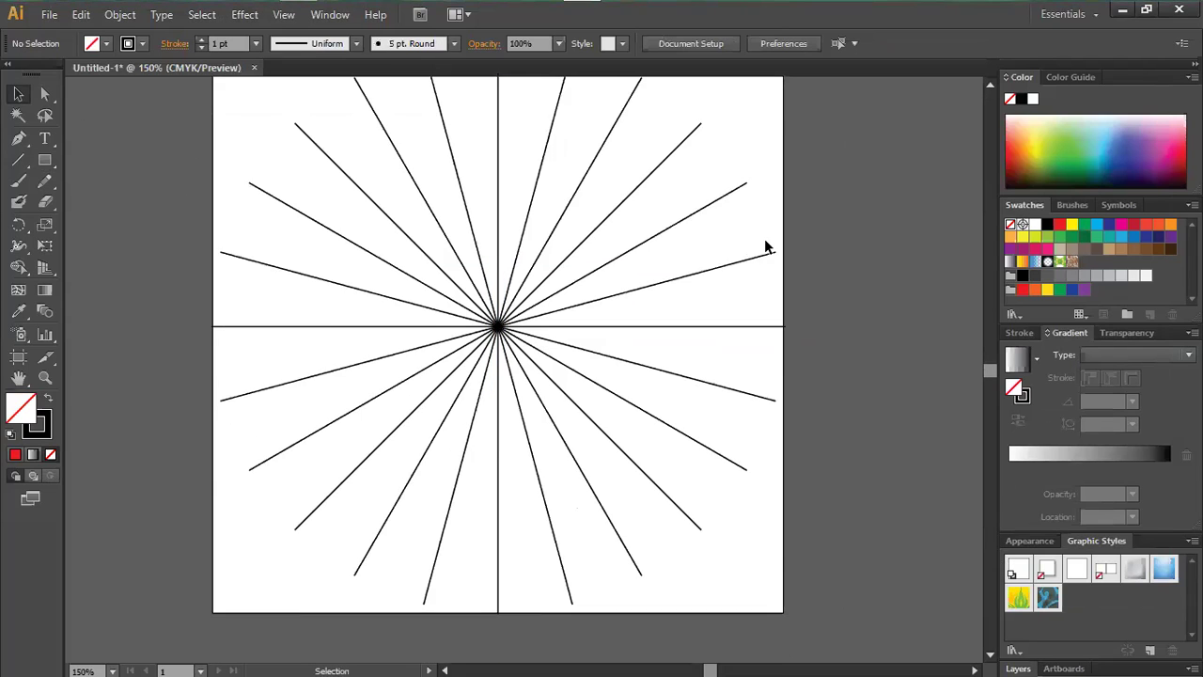
scroll(747, 246, up, 3)
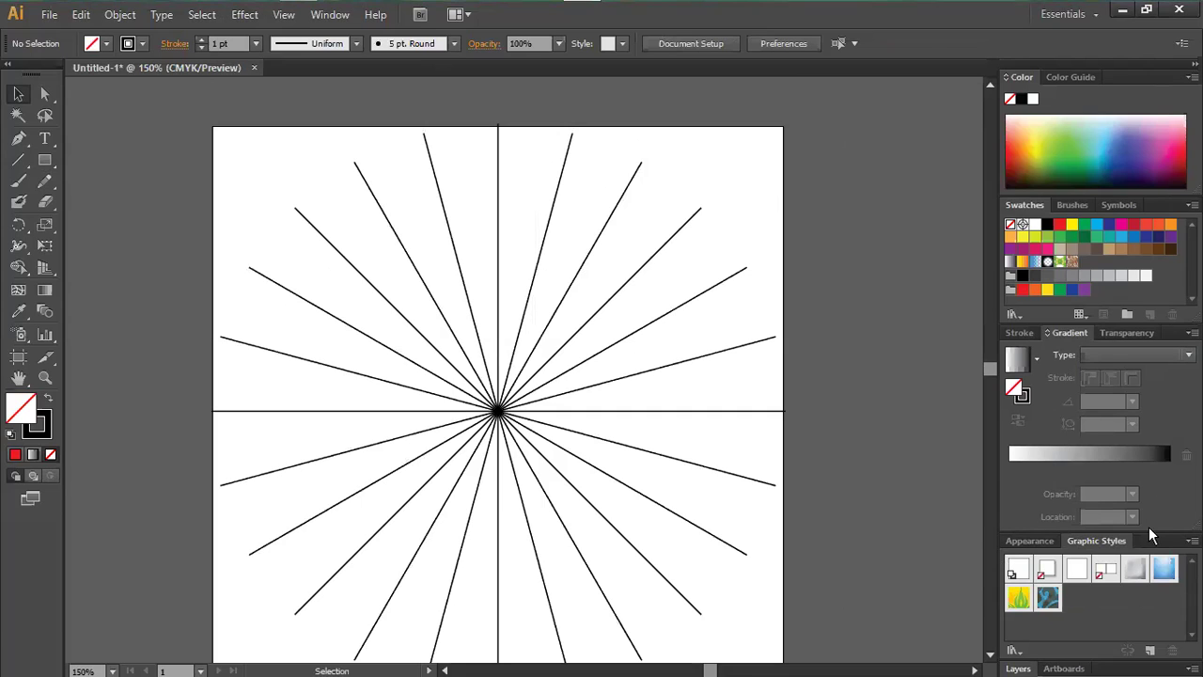
Enlarge the Layers panel by shrinking the panels above it until the layer list and its controls are fully shown.
drag(1149, 527, 1146, 455)
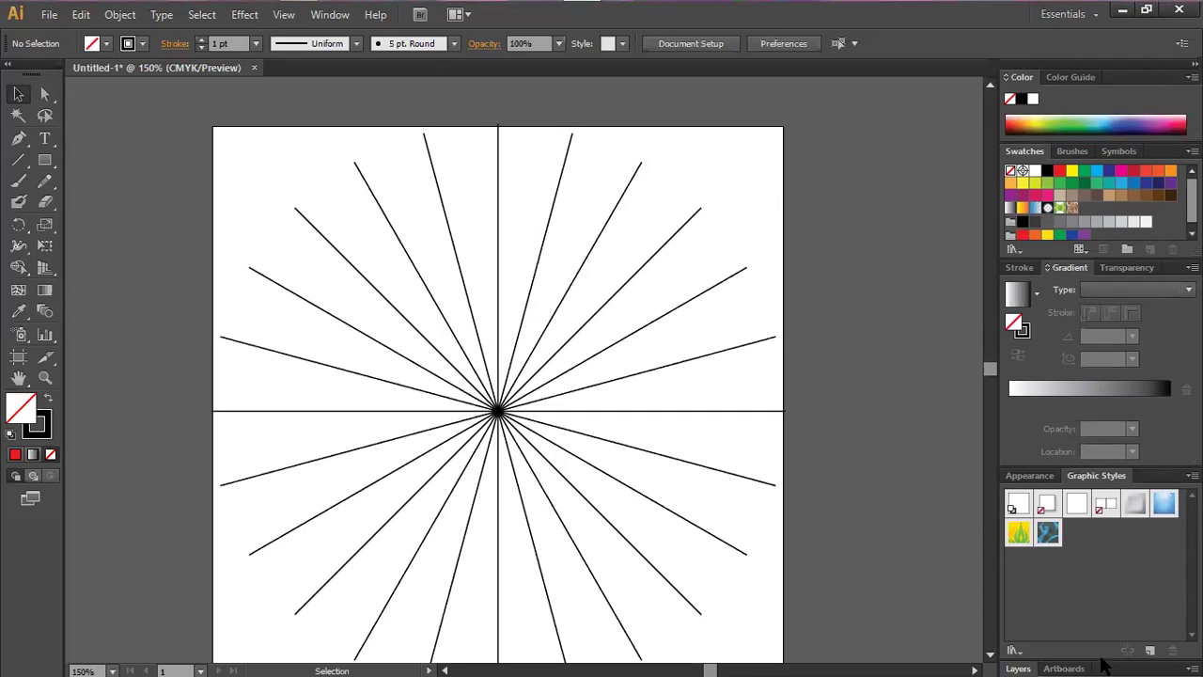
drag(1105, 658, 1104, 579)
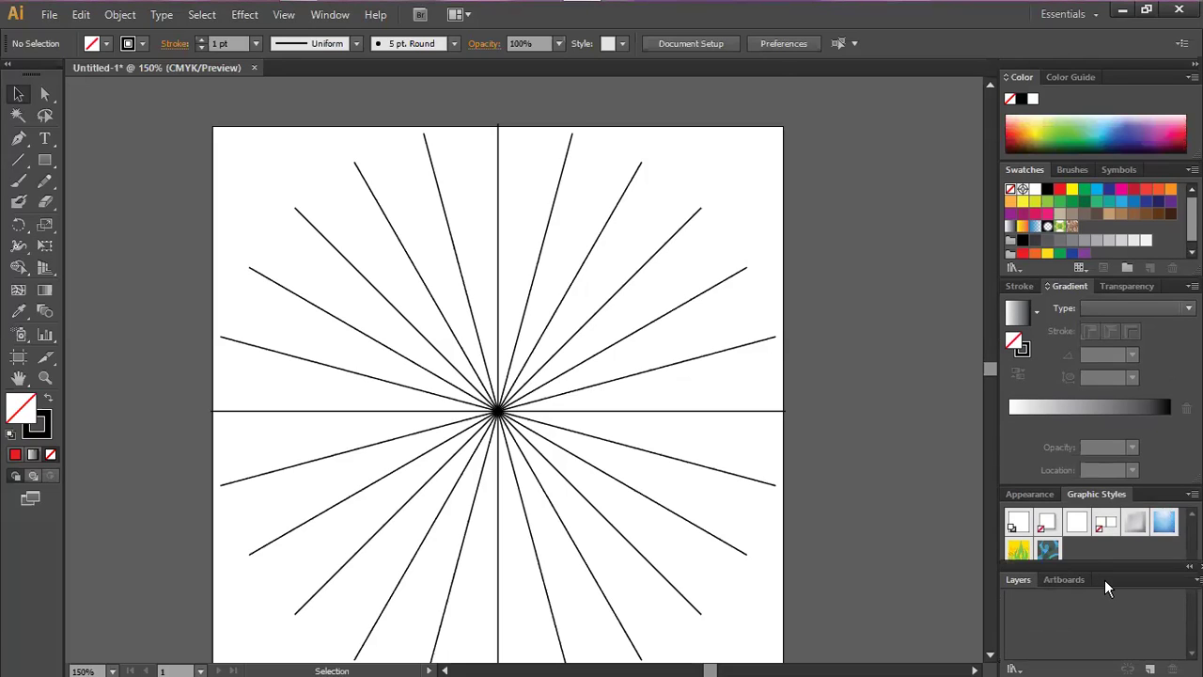
click(1054, 581)
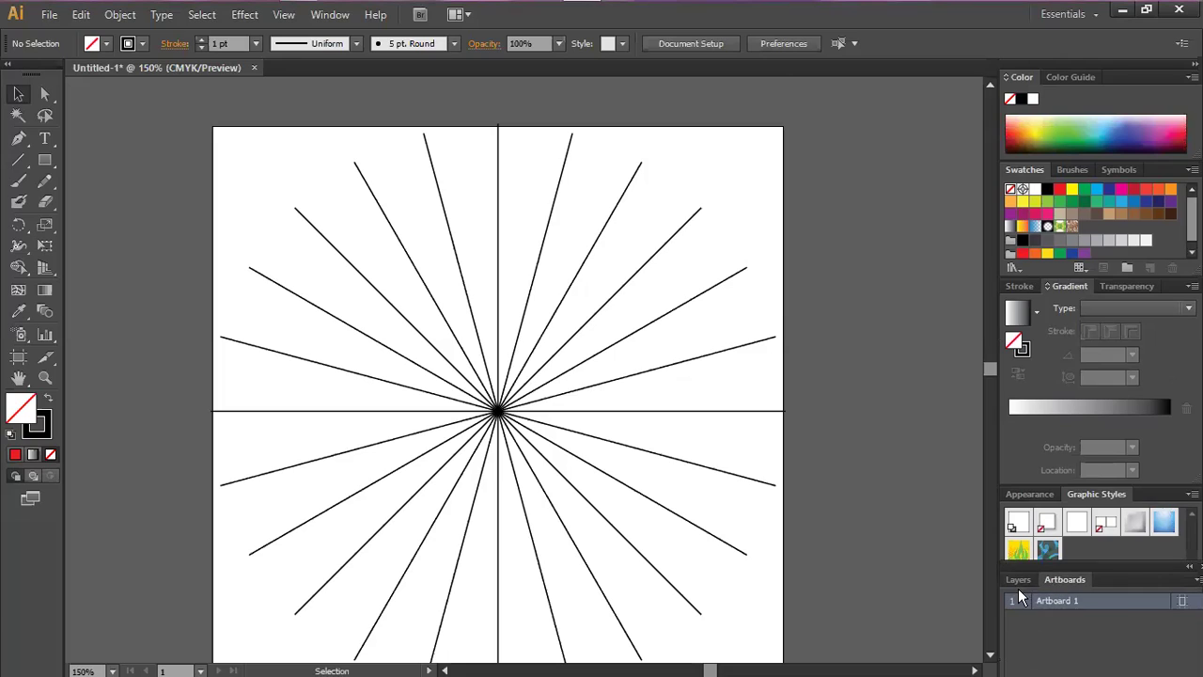
click(1016, 579)
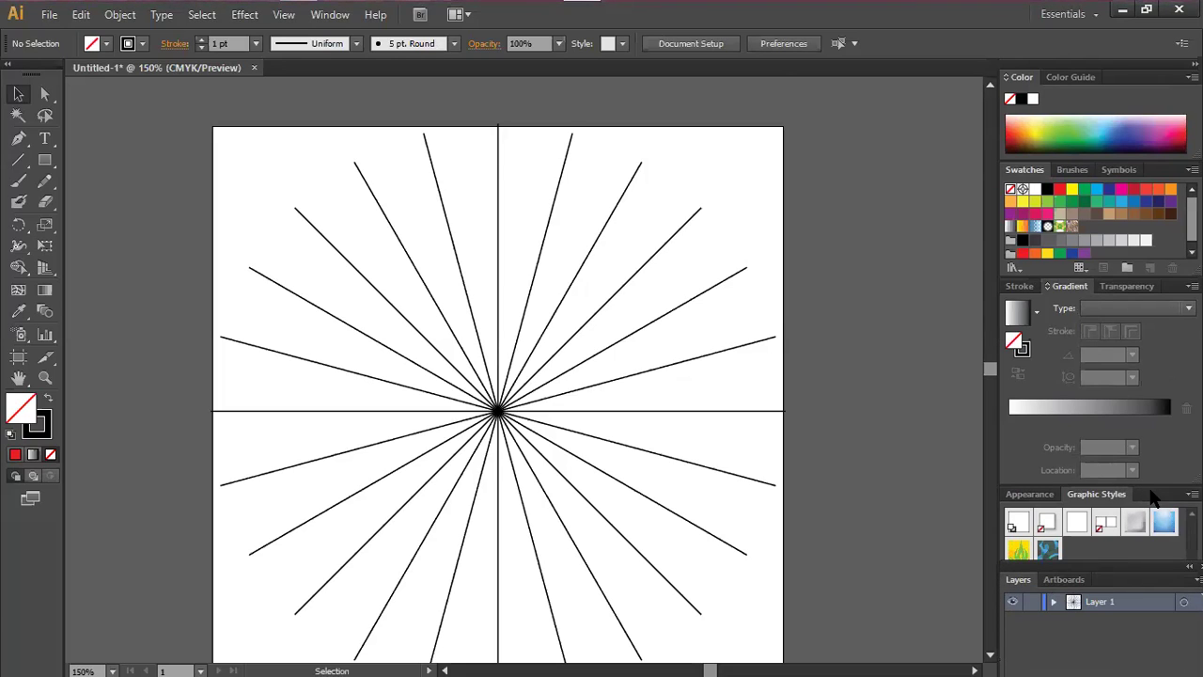
drag(1149, 487, 1149, 440)
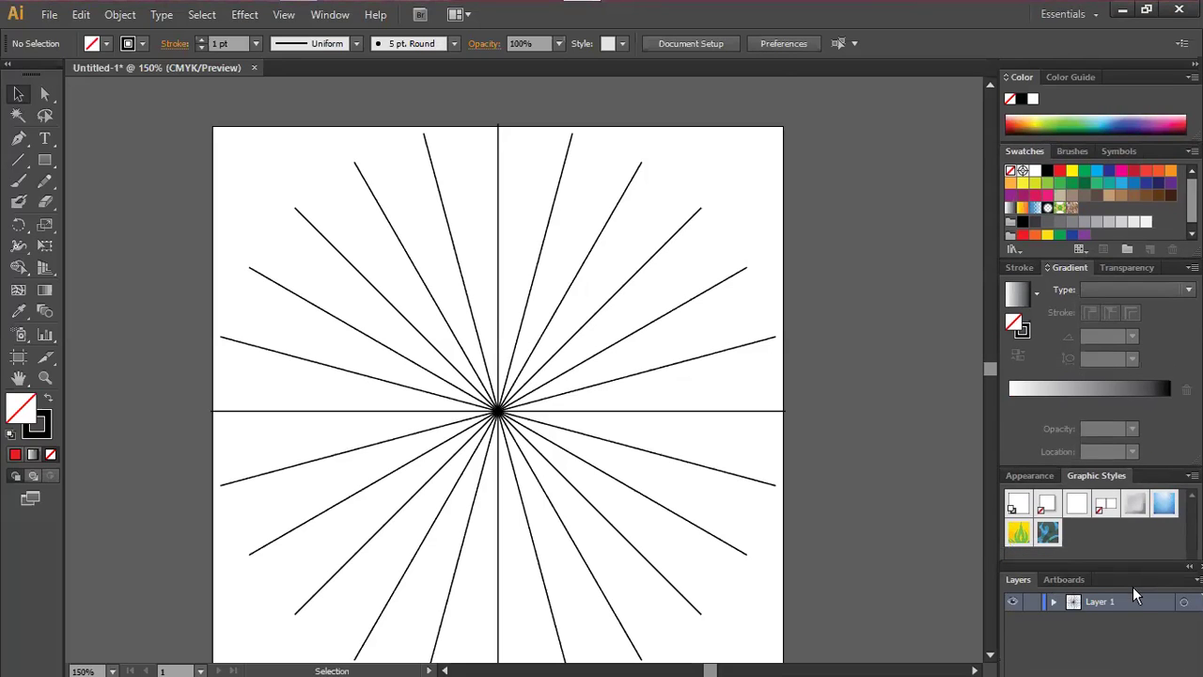
drag(1125, 561, 1124, 545)
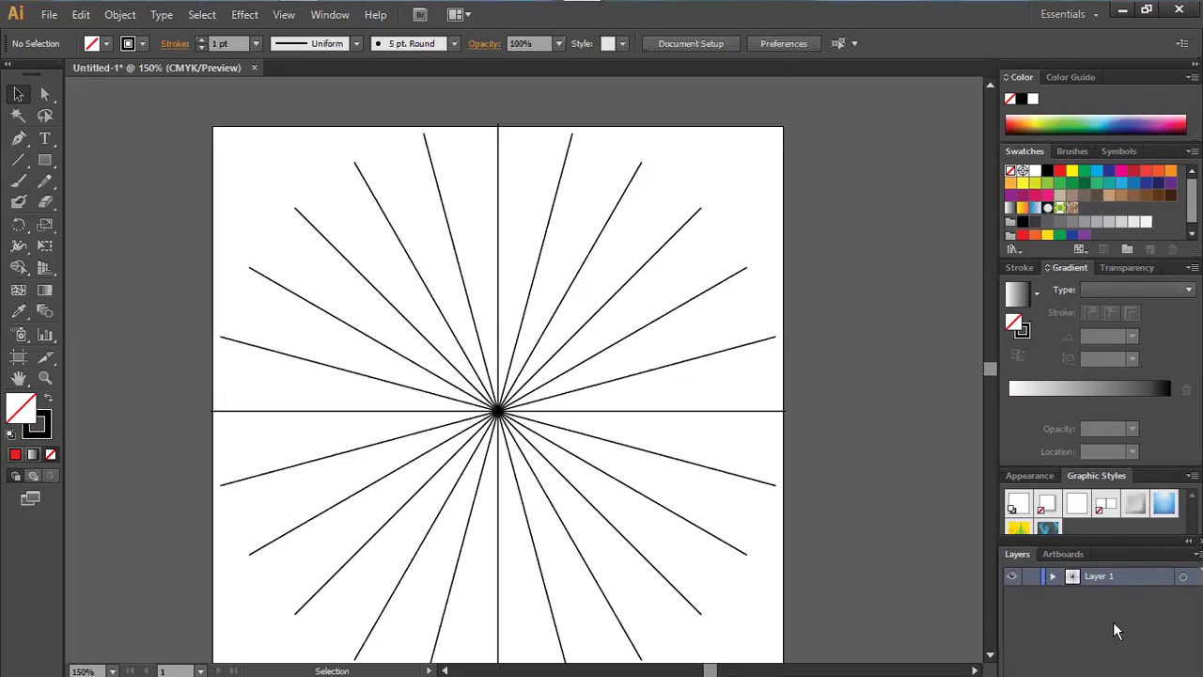
drag(1113, 552, 1114, 501)
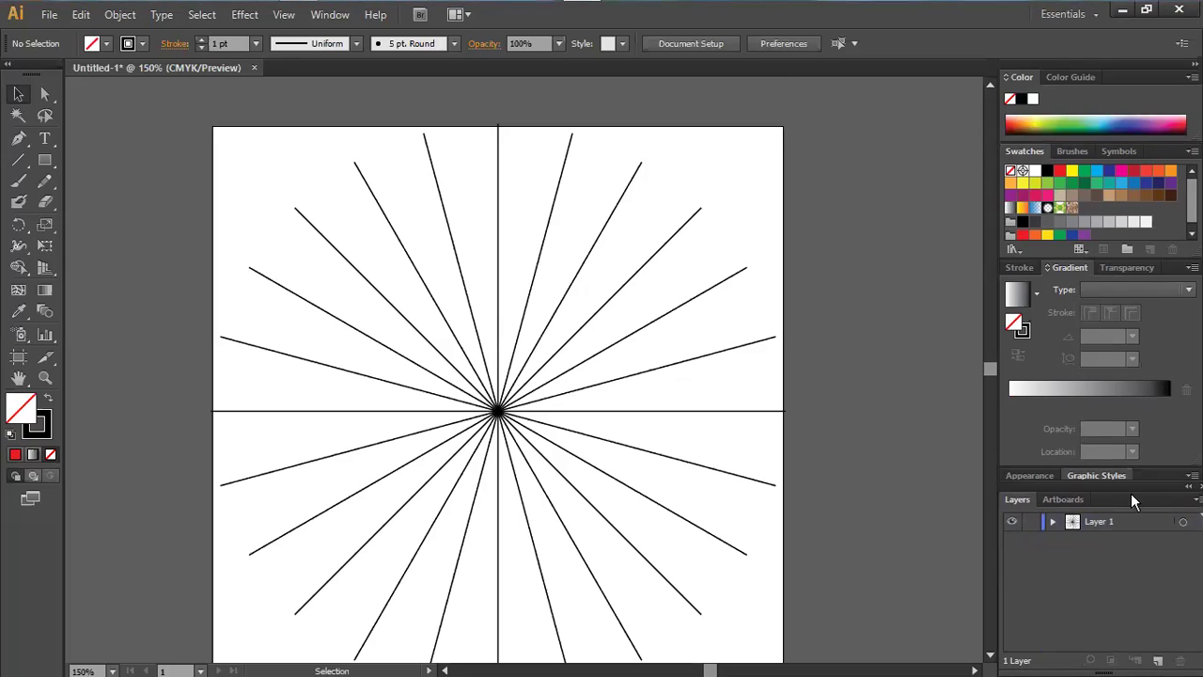
click(1148, 473)
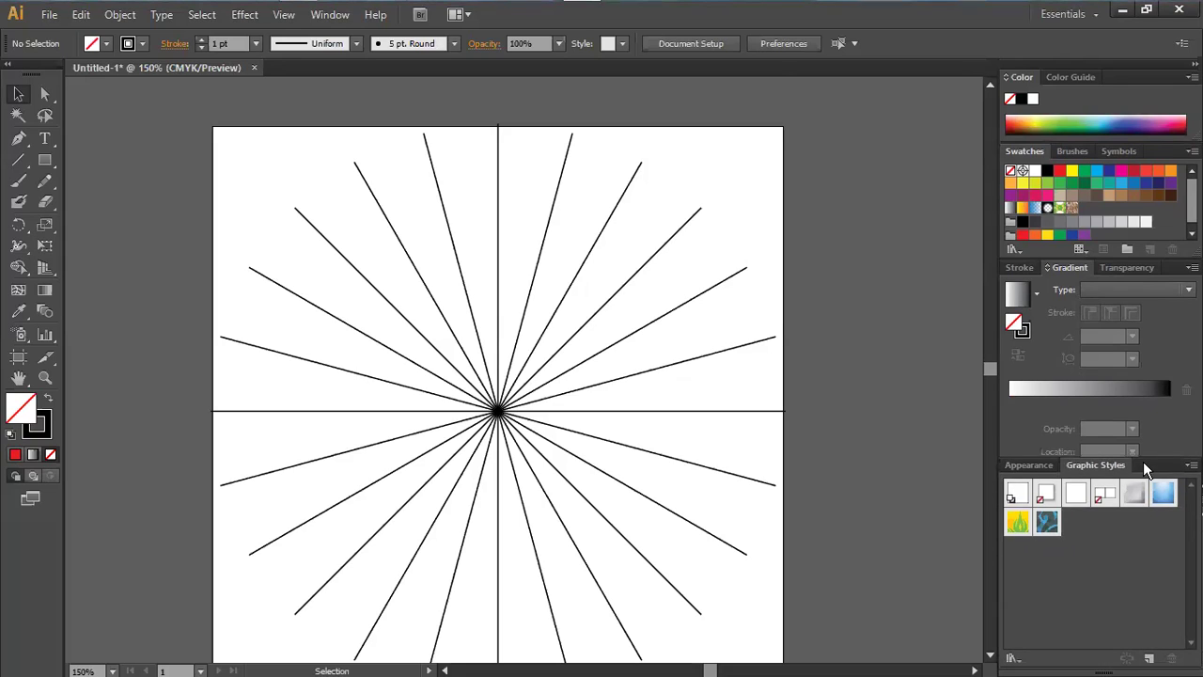
click(1143, 470)
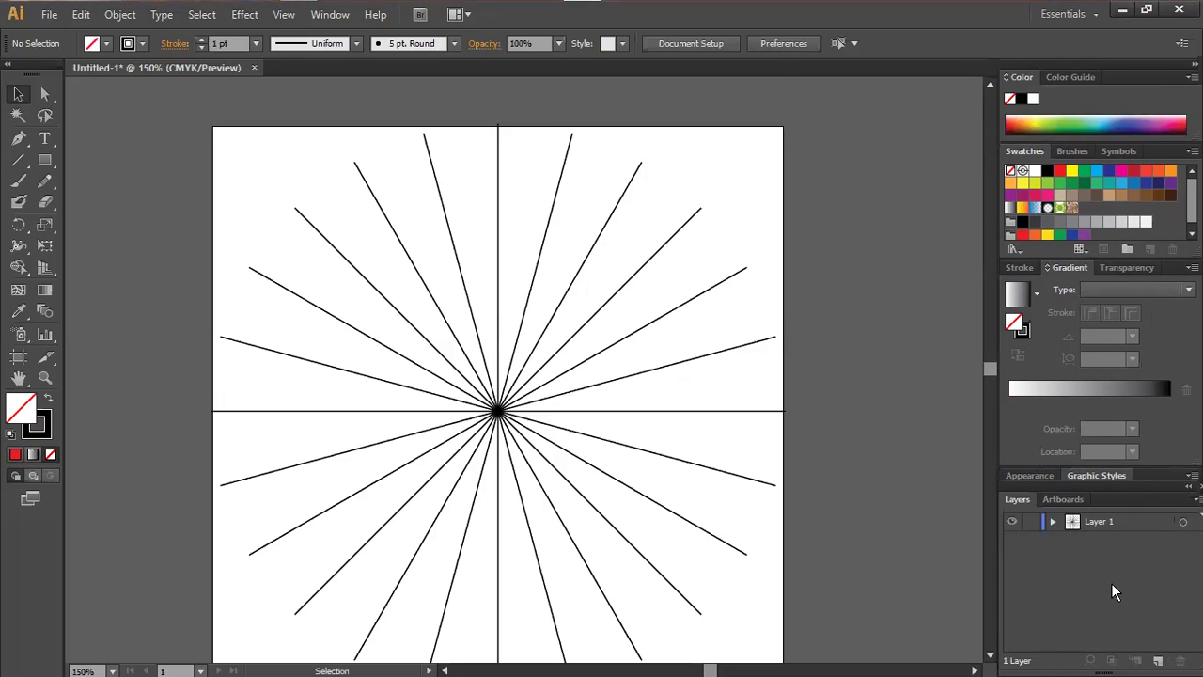
Add a new layer above Layer 1 and hide Layer 1.
click(1158, 660)
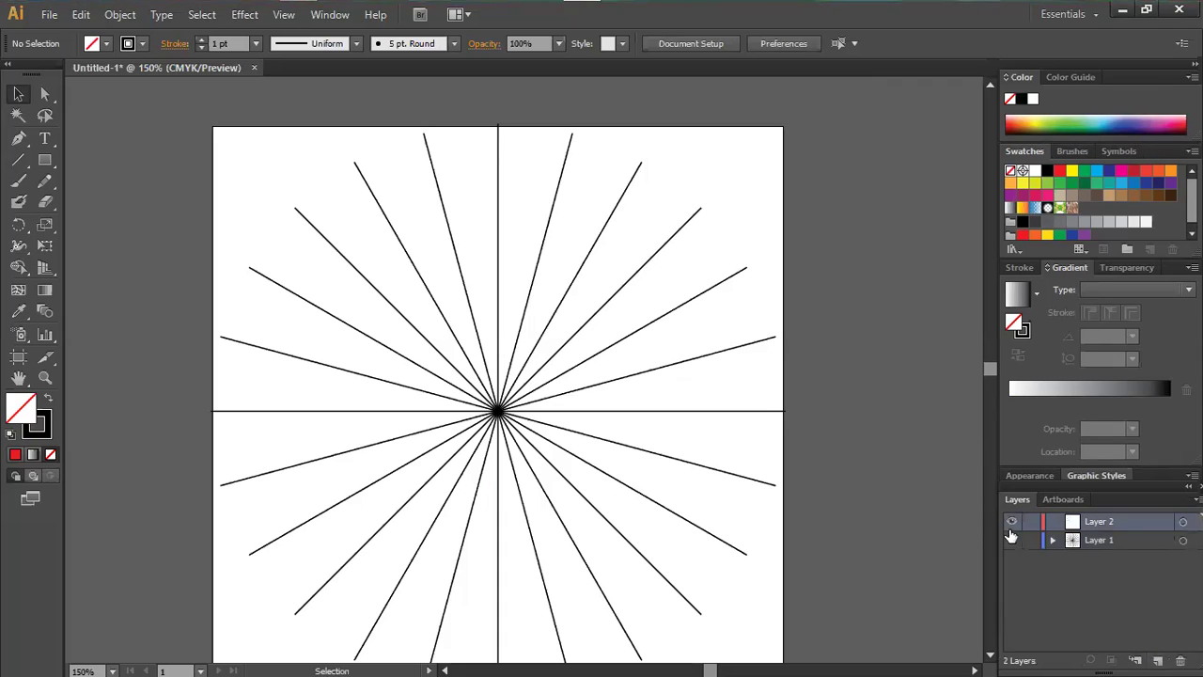
click(1012, 539)
Draw a near-vertical line segment on the new layer, running down from the artboard's upper edge just beside its centre.
click(19, 141)
click(19, 159)
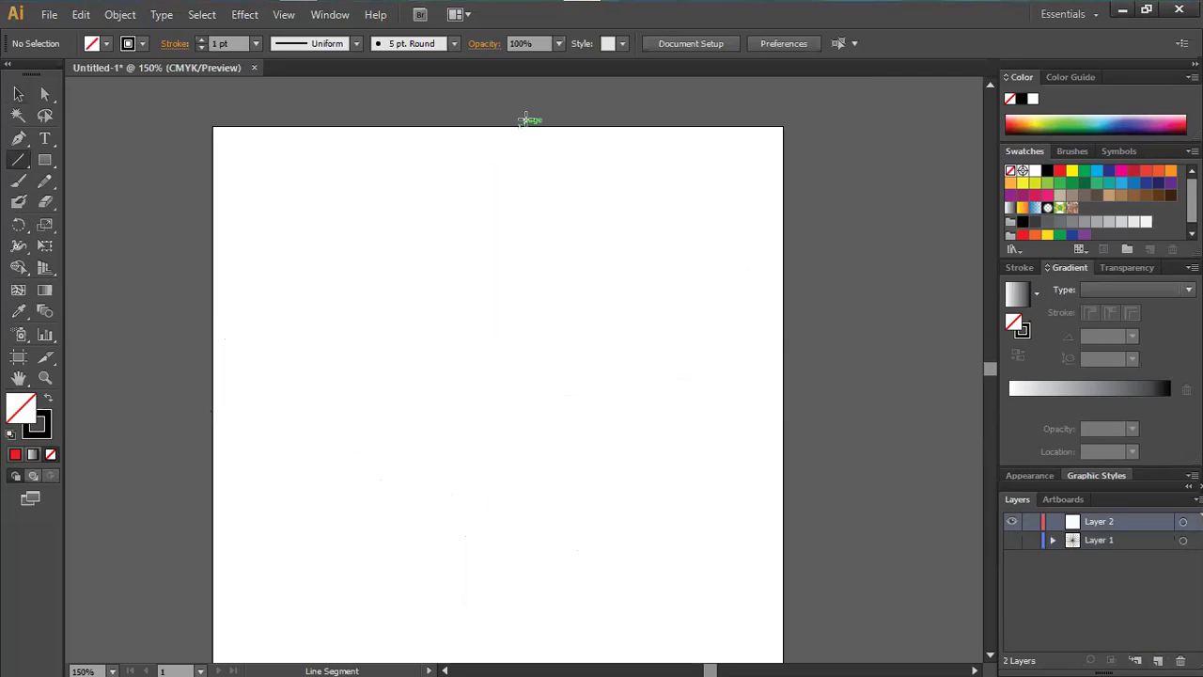
mouse_move(538, 121)
mouse_down()
mouse_move(546, 655)
mouse_move(551, 449)
mouse_move(551, 459)
mouse_up()
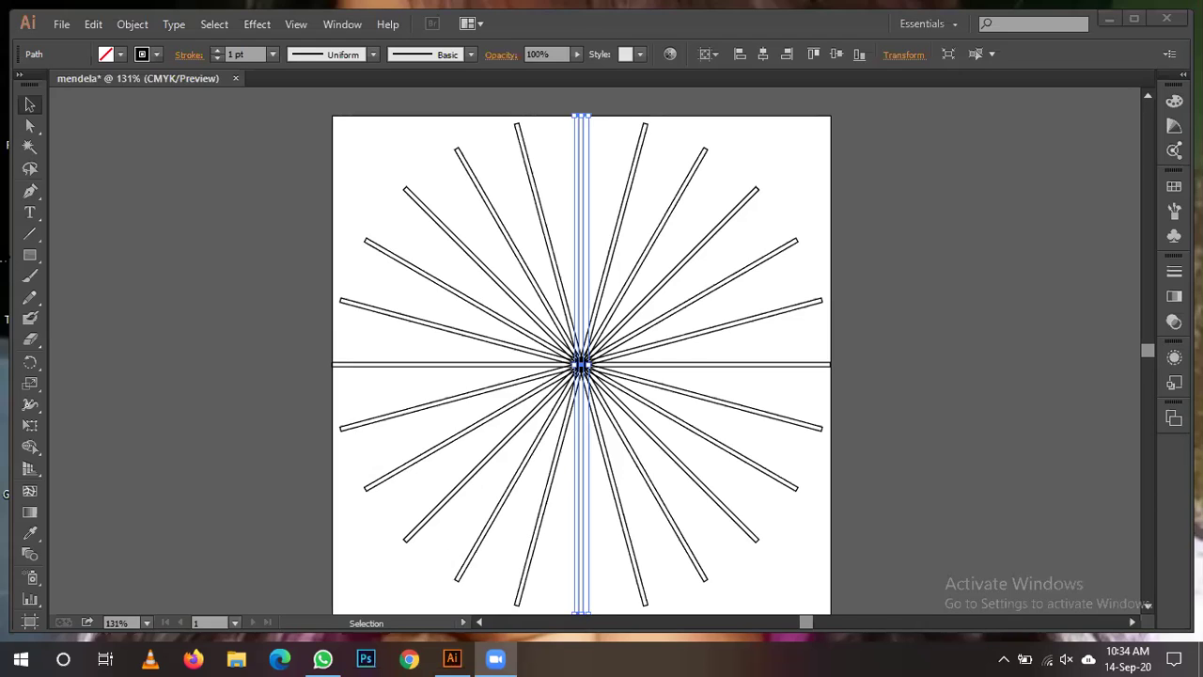
Delete all the radial bars from the artboard of the mendela document.
click(889, 331)
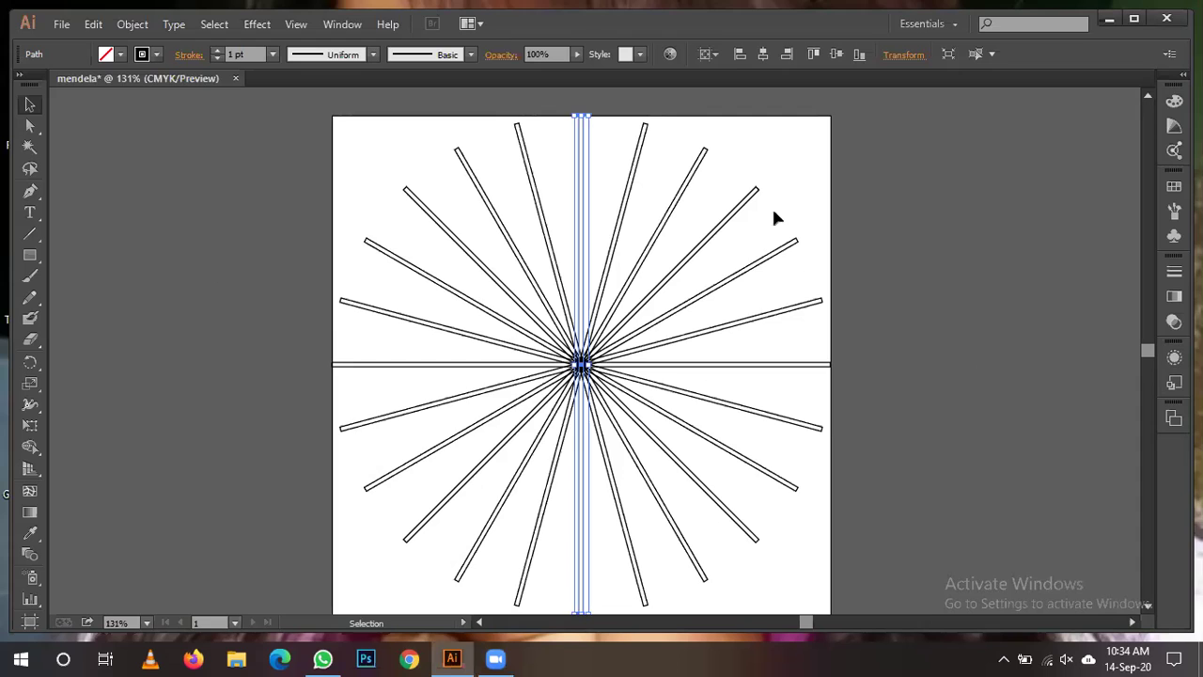
drag(333, 122, 839, 603)
click(929, 343)
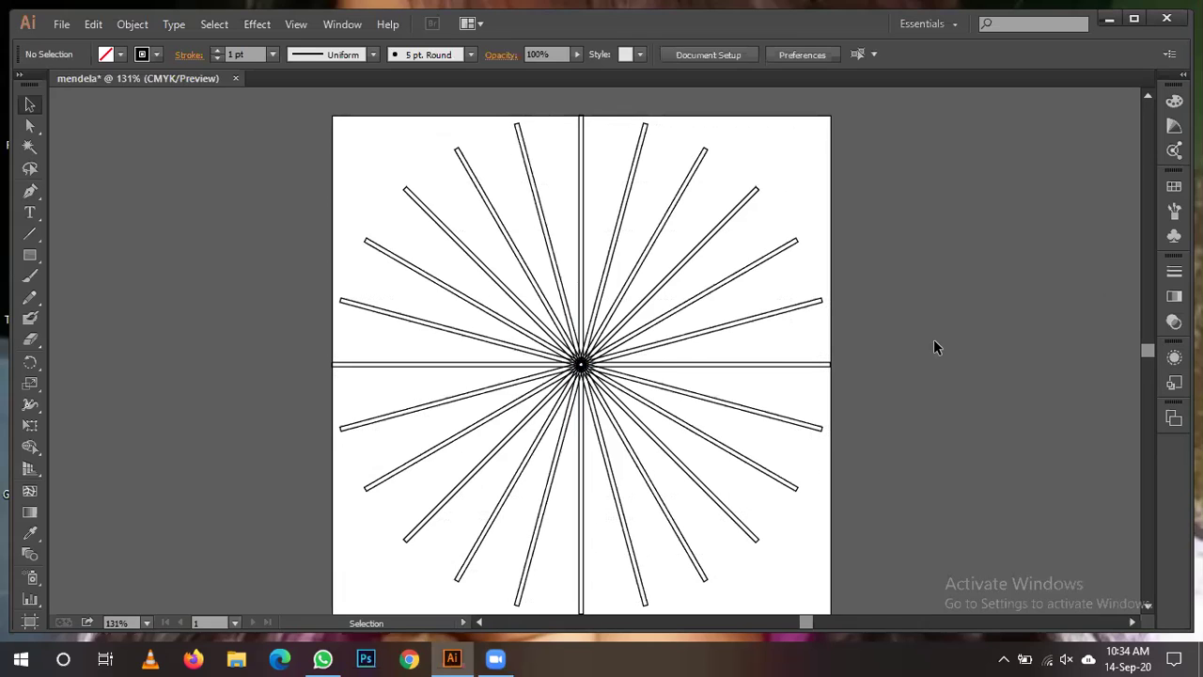
key(a)
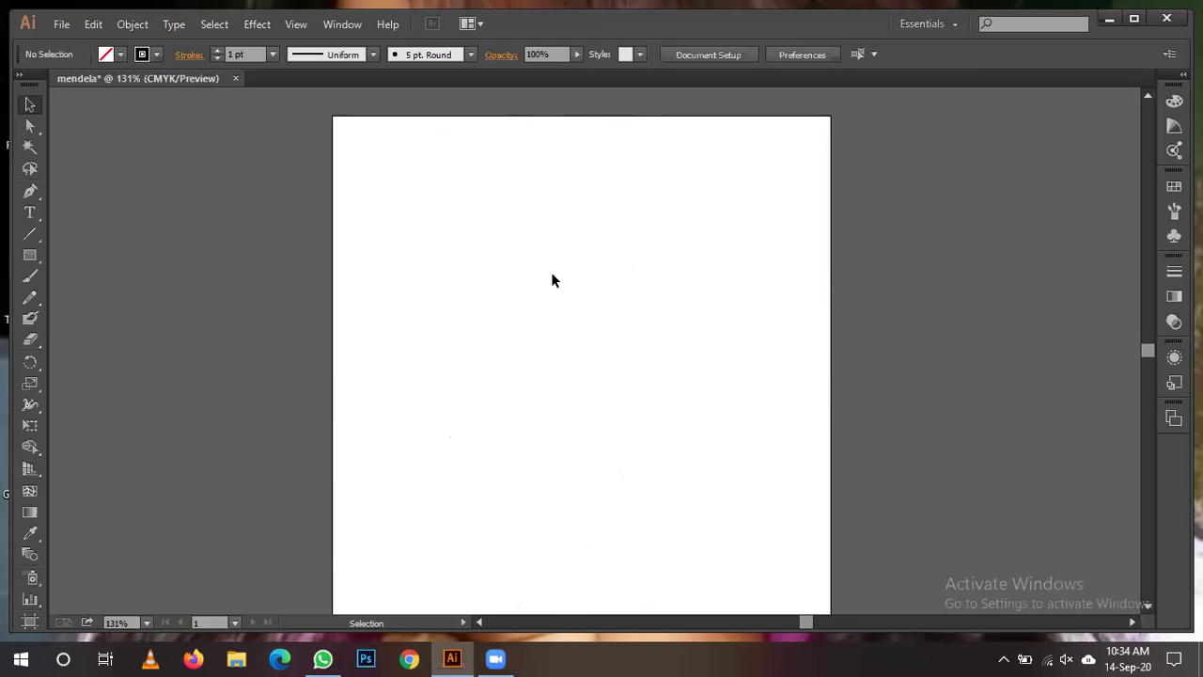
Draw a straight vertical line down the artboard's centre from its upper edge to just past its lower edge.
click(29, 239)
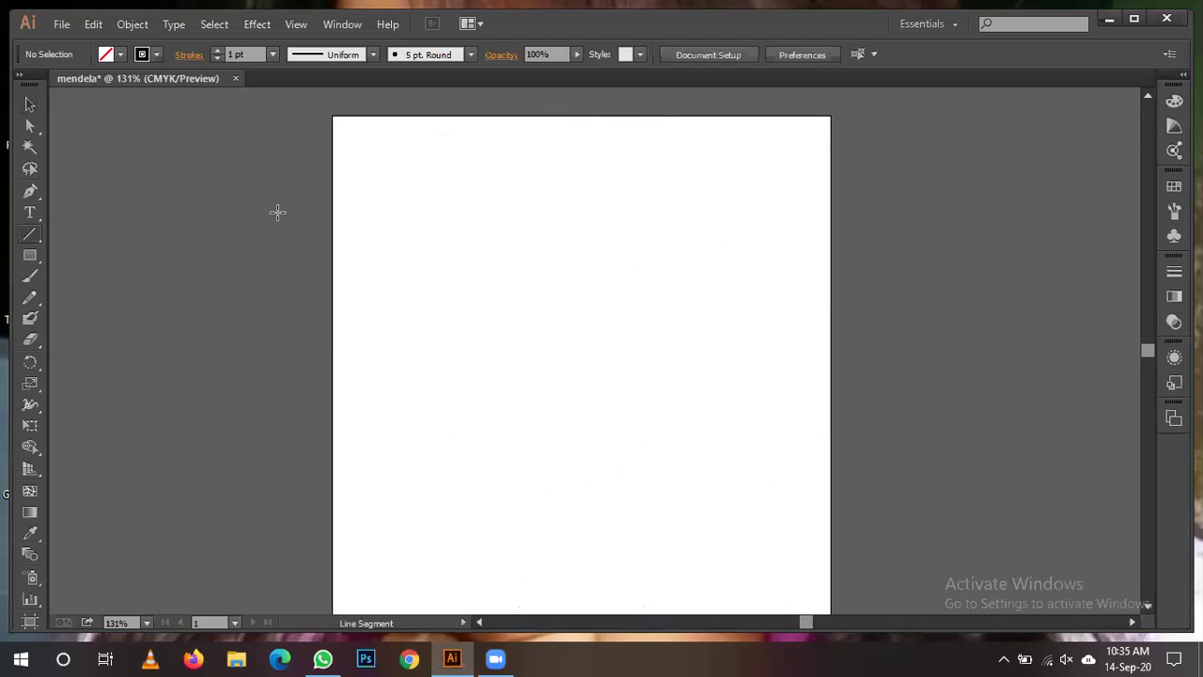
drag(575, 118, 566, 609)
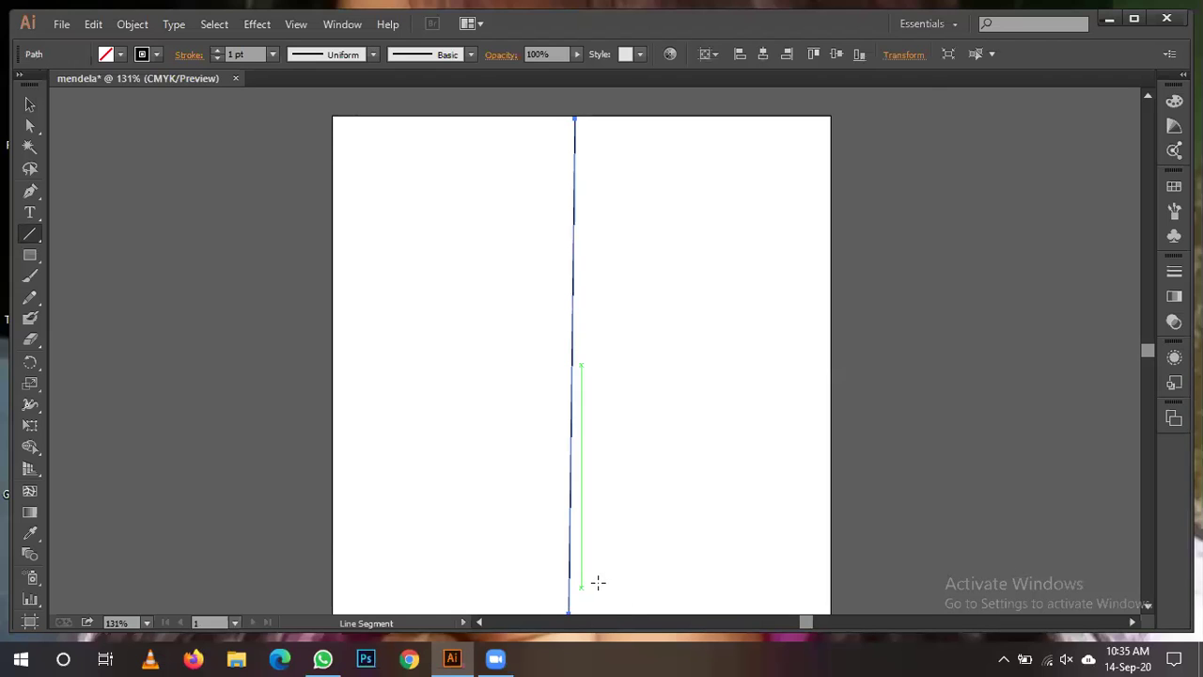
key(Delete)
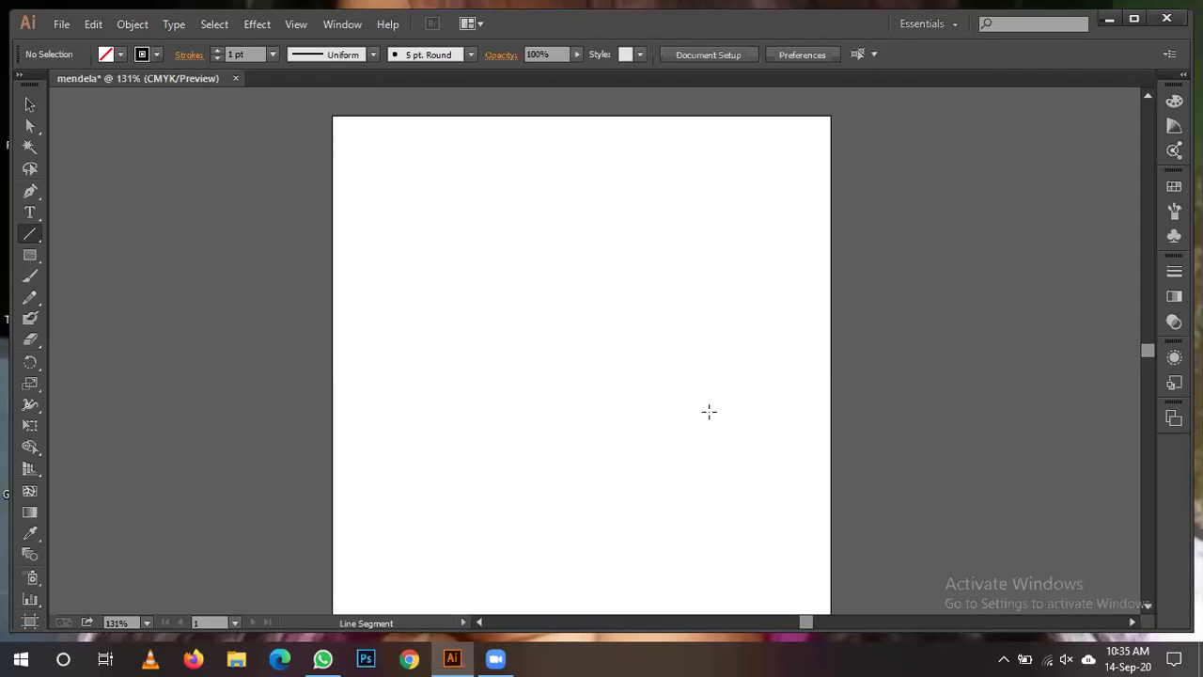
drag(580, 115, 554, 598)
scroll(669, 432, up, 2)
scroll(669, 436, up, 3)
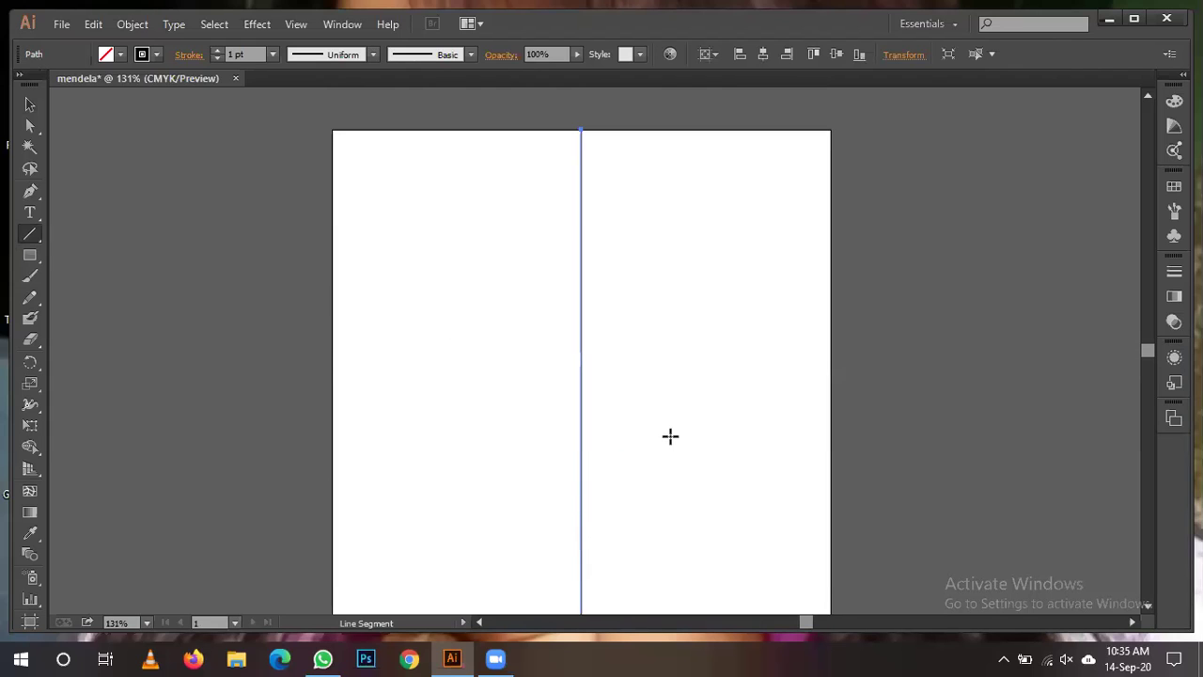
scroll(672, 426, down, 1)
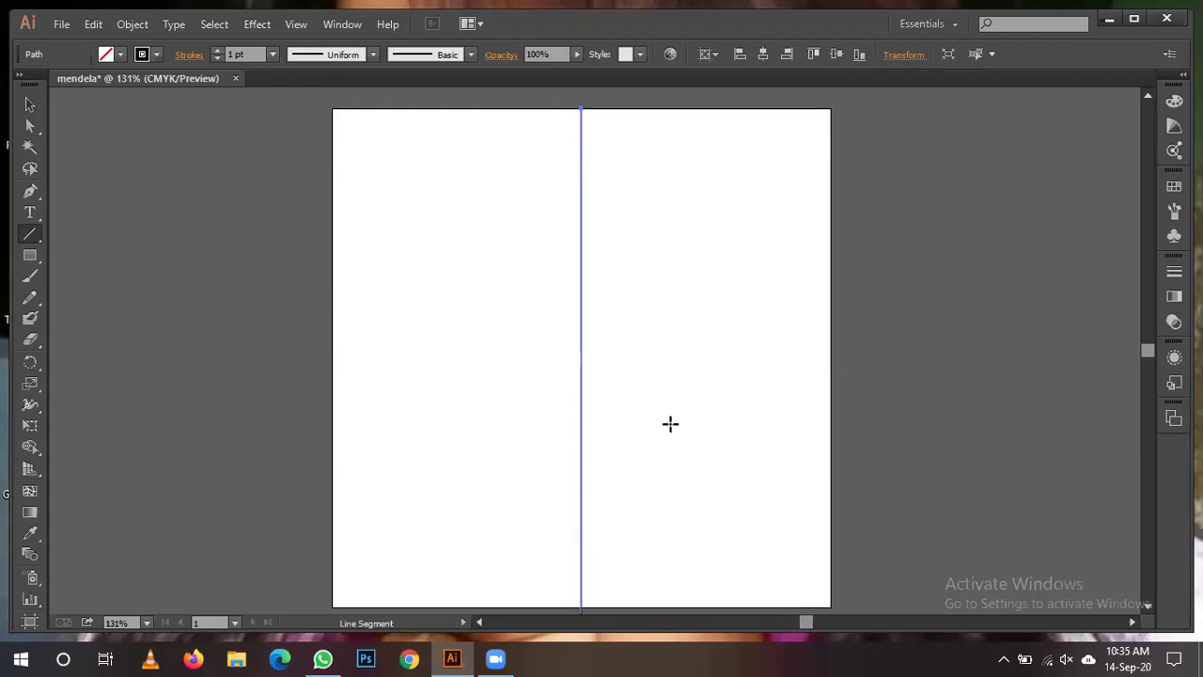
scroll(643, 293, down, 1)
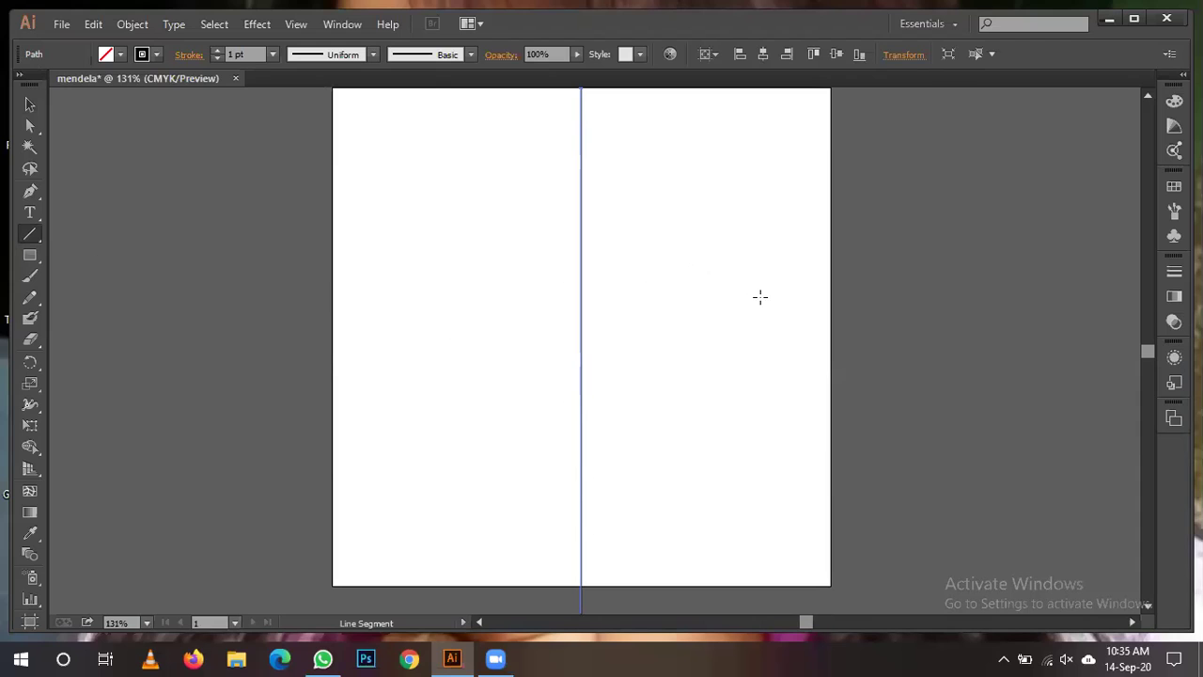
scroll(715, 340, up, 1)
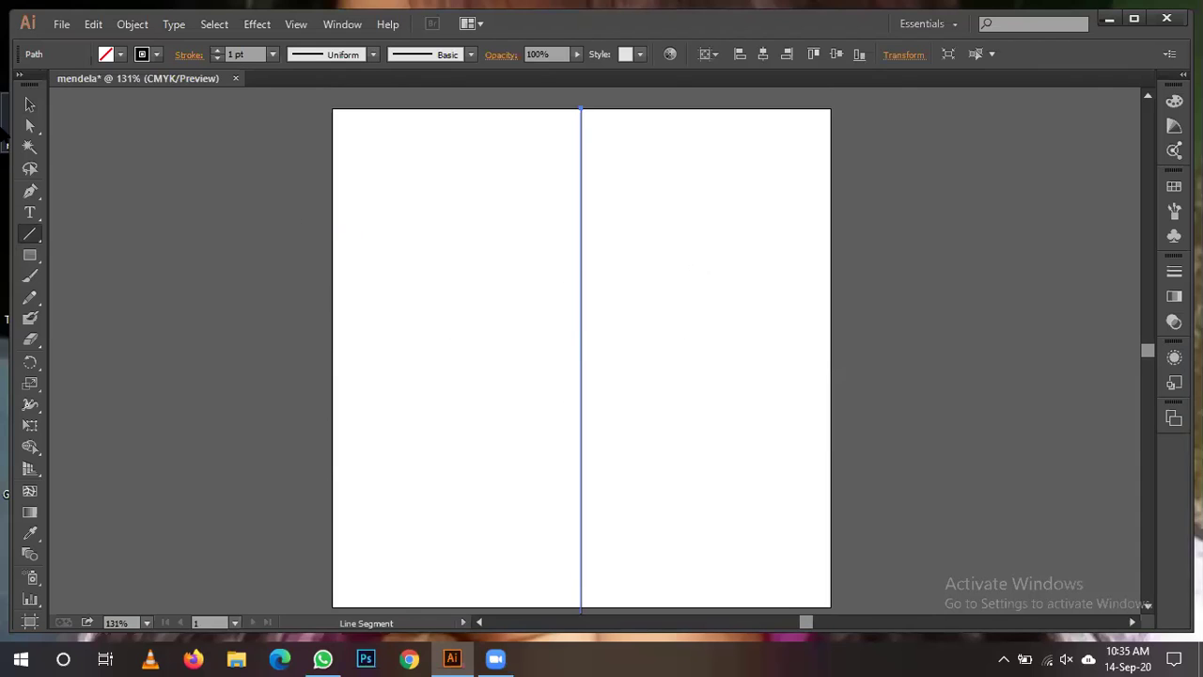
Inspect the vertical line against the artboard at several magnifications, including how far it runs past the lower edge.
key(z)
click(612, 344)
click(614, 348)
alt+click(616, 356)
alt+click(615, 355)
alt+click(616, 355)
alt+click(615, 355)
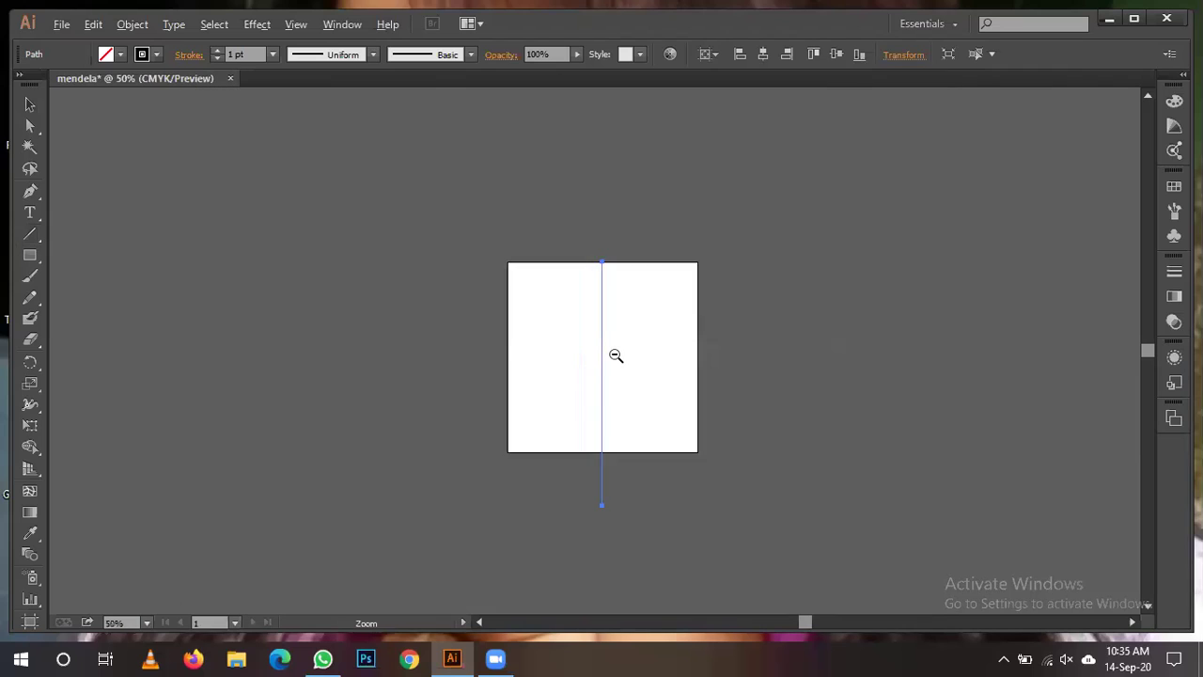
alt+click(615, 355)
alt+click(615, 354)
scroll(615, 354, up, 2)
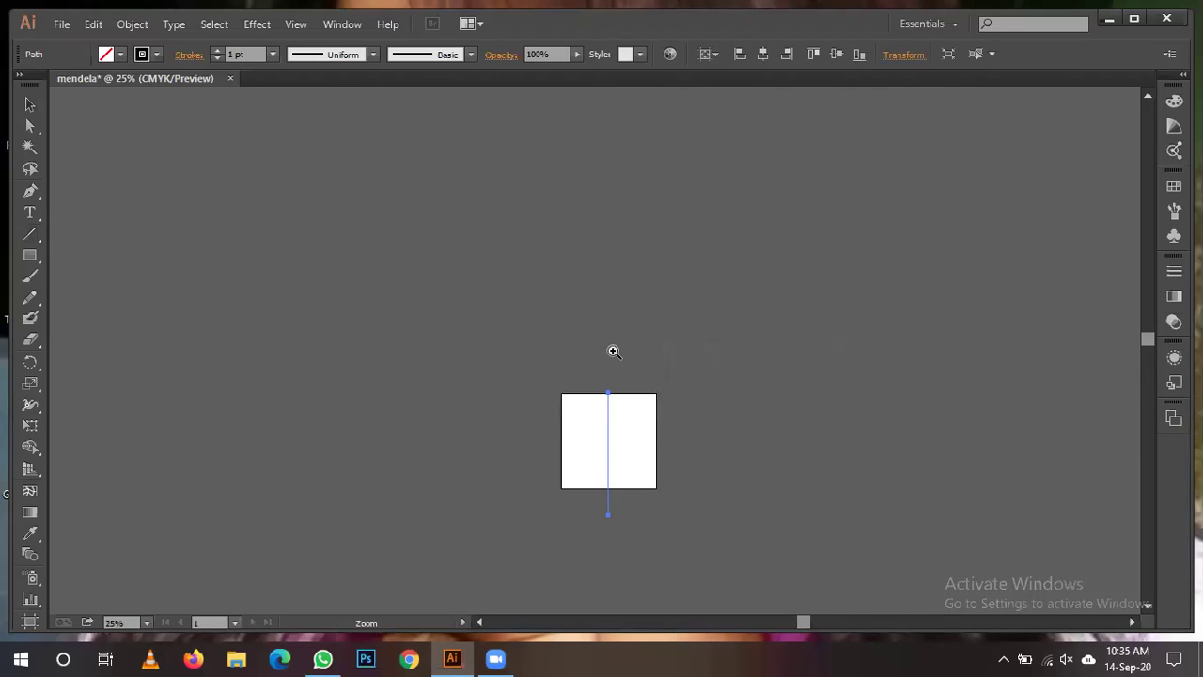
scroll(615, 354, up, 2)
scroll(616, 464, up, 1)
scroll(614, 467, down, 4)
scroll(616, 465, down, 5)
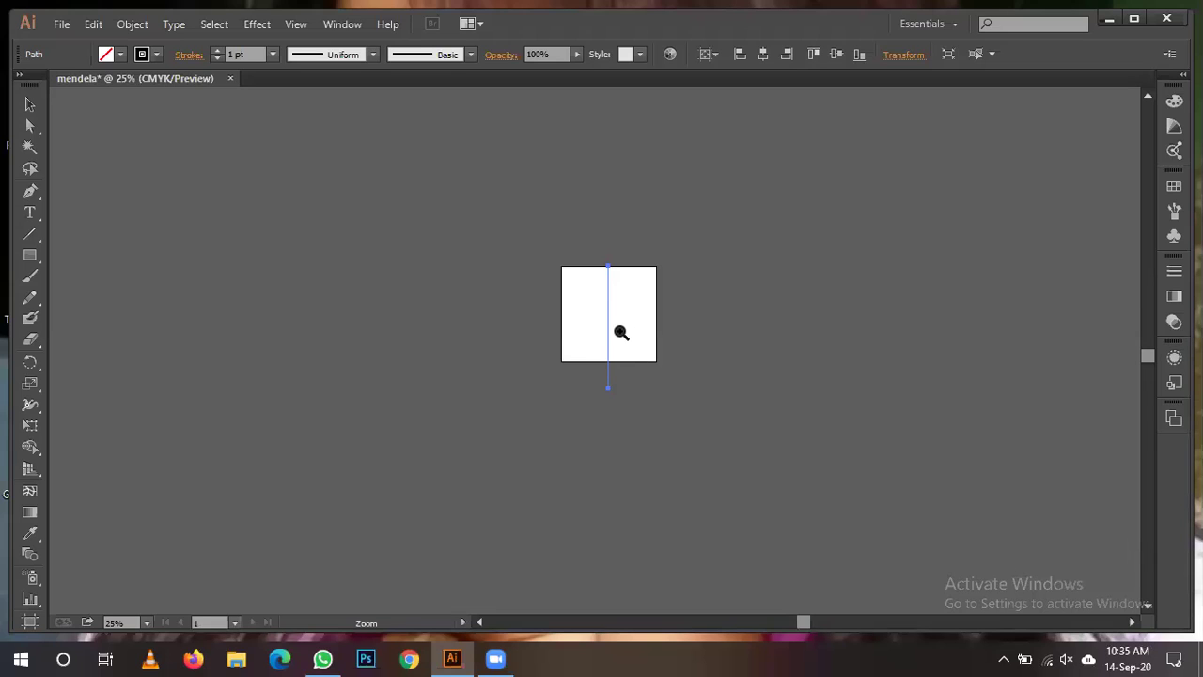
key(ctrl+1)
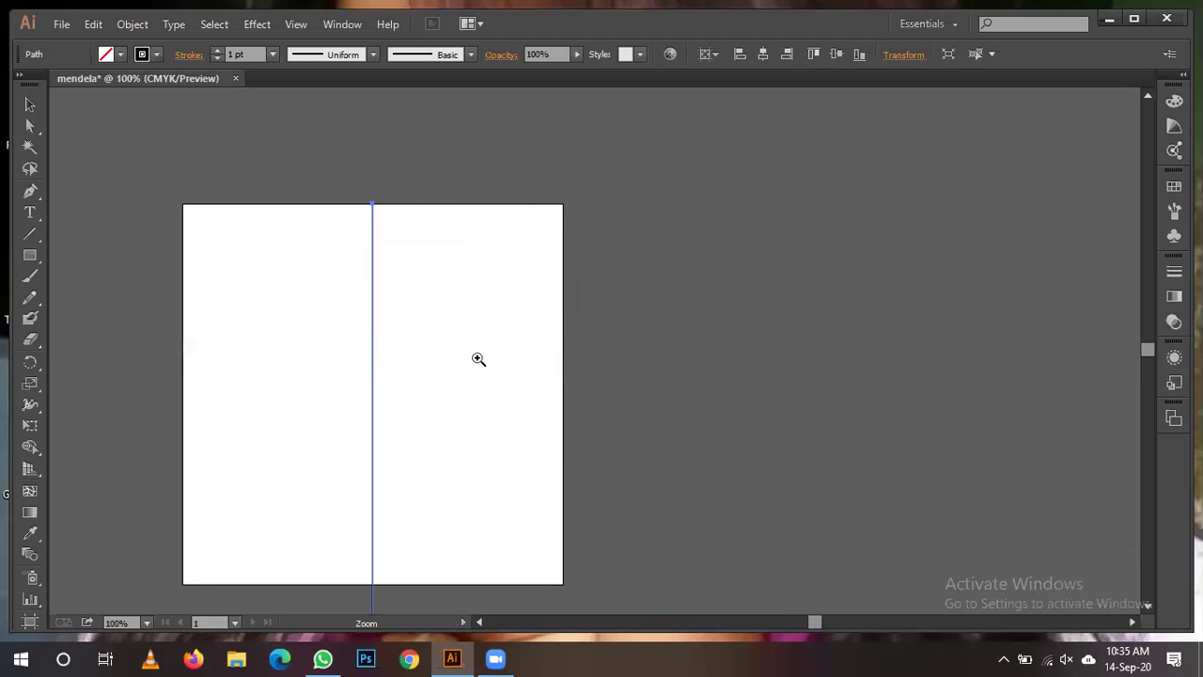
click(32, 106)
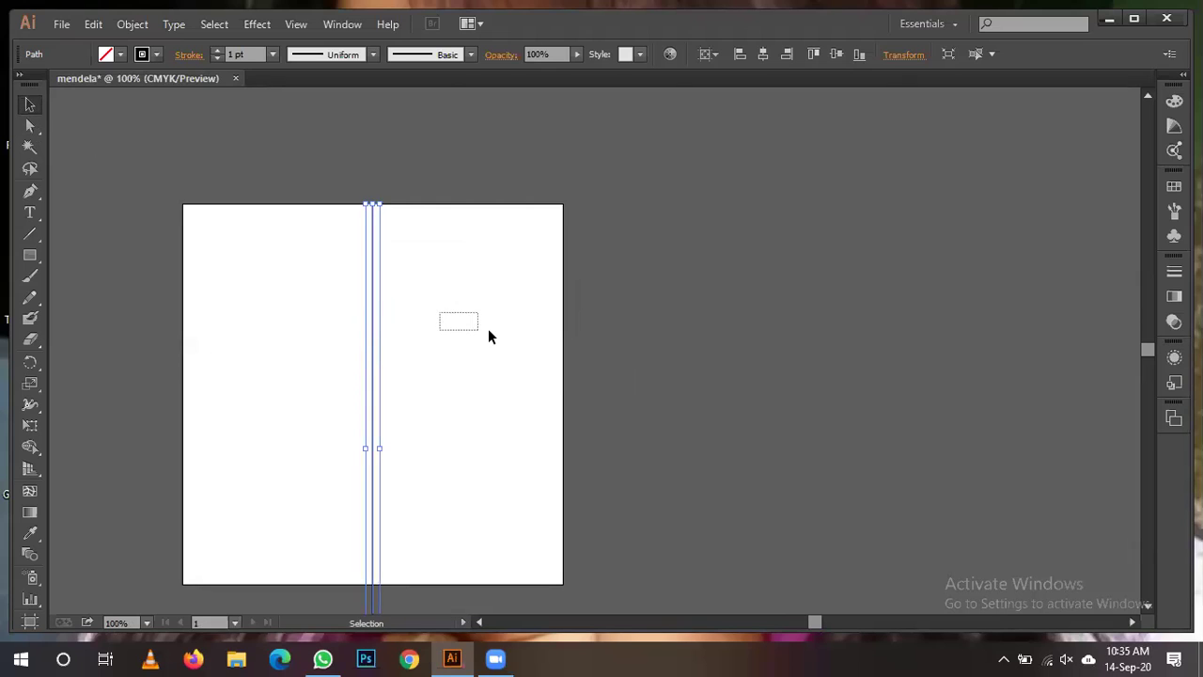
drag(477, 329, 400, 331)
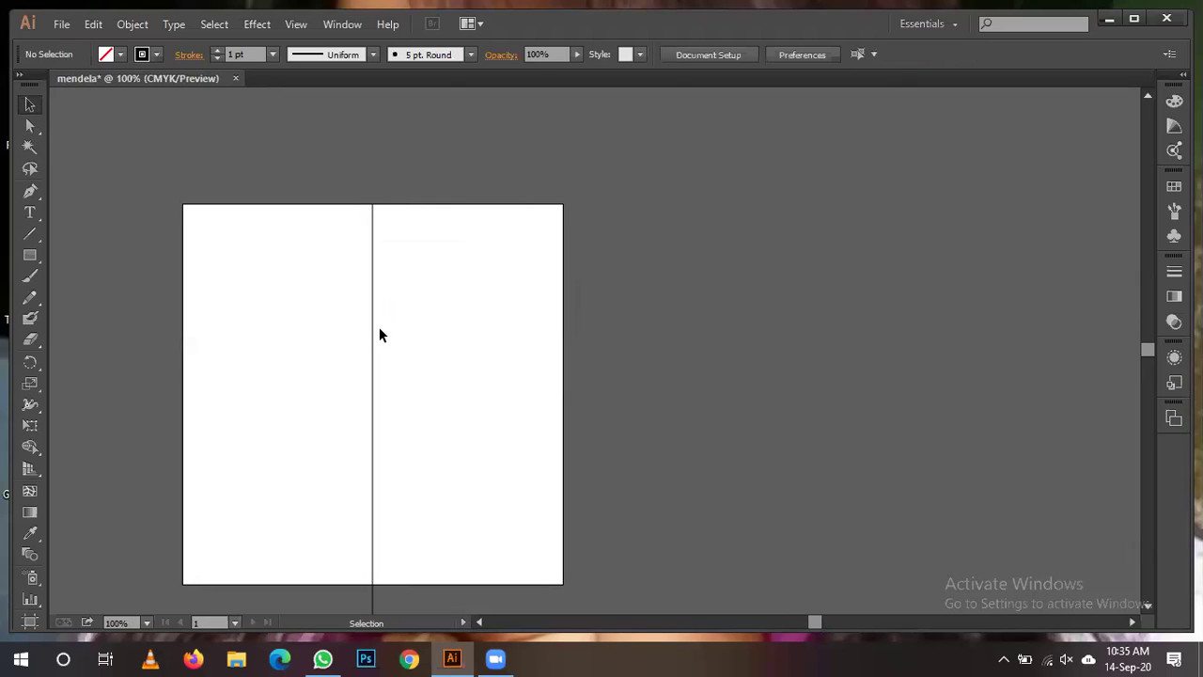
key(z)
drag(374, 329, 448, 333)
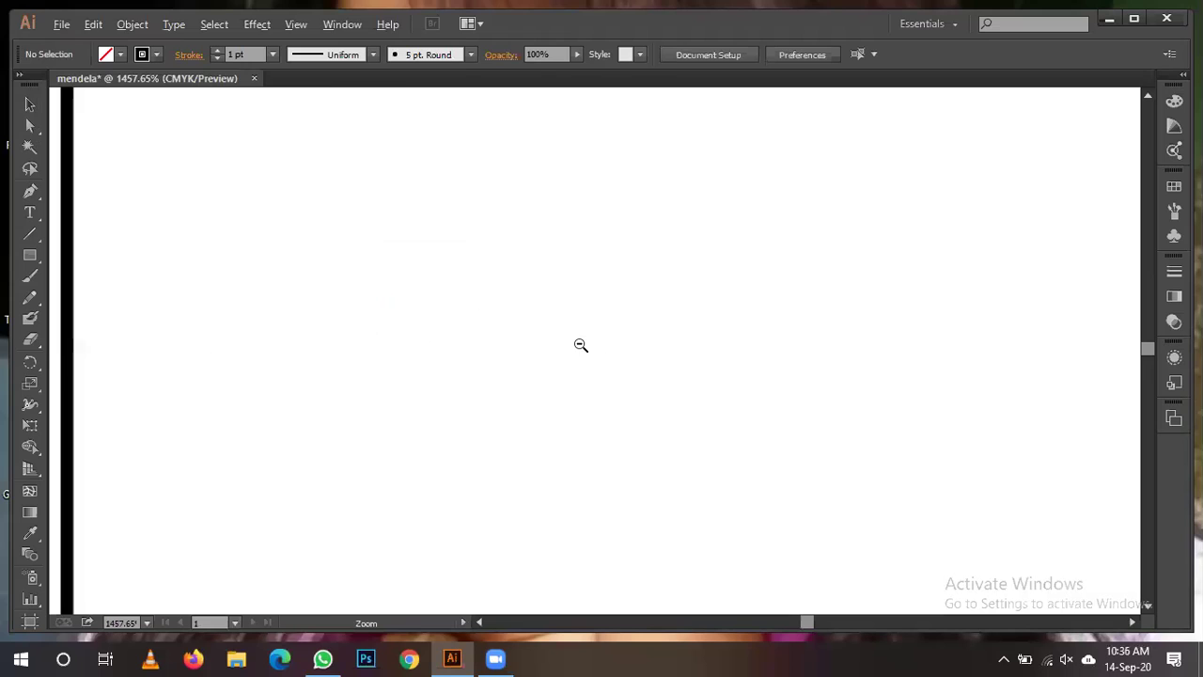
alt+click(580, 345)
alt+click(580, 346)
alt+click(580, 346)
alt+click(580, 347)
alt+click(580, 347)
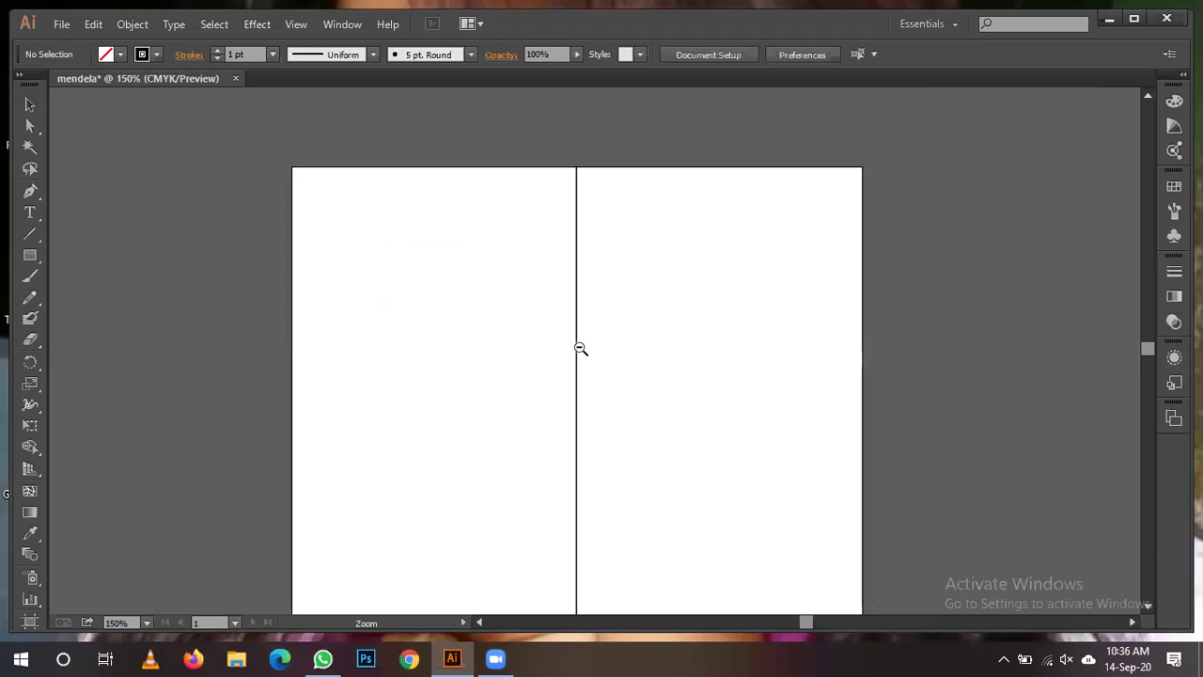
alt+click(575, 347)
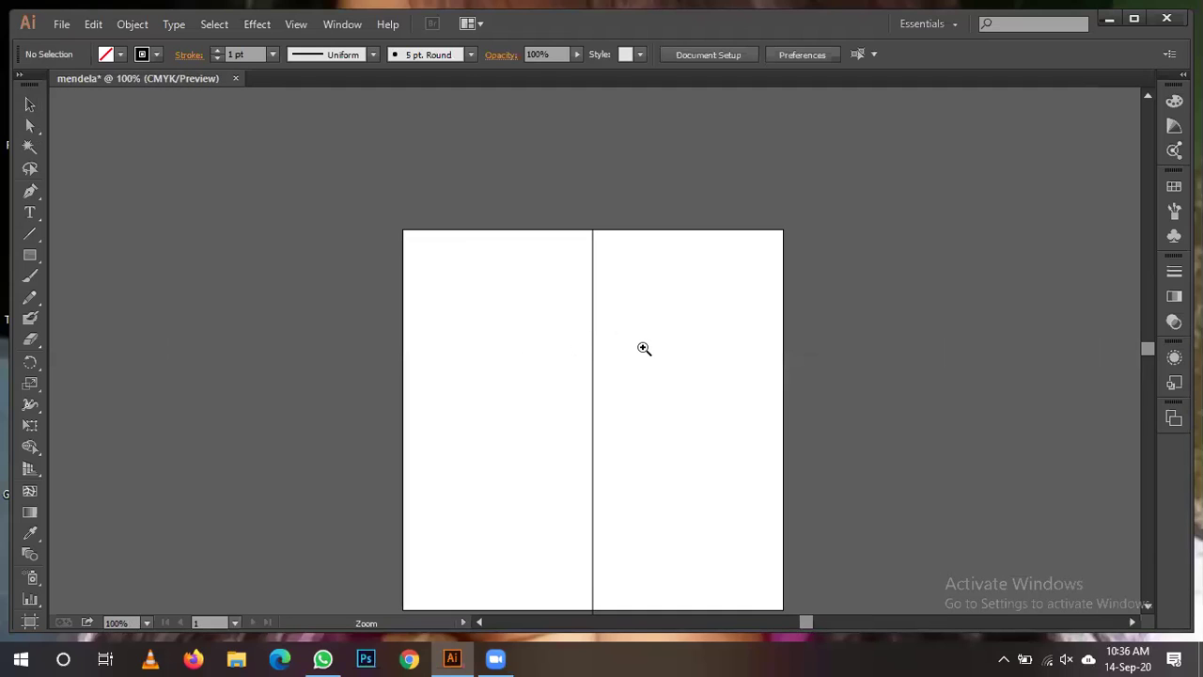
scroll(645, 348, up, 1)
scroll(646, 355, down, 5)
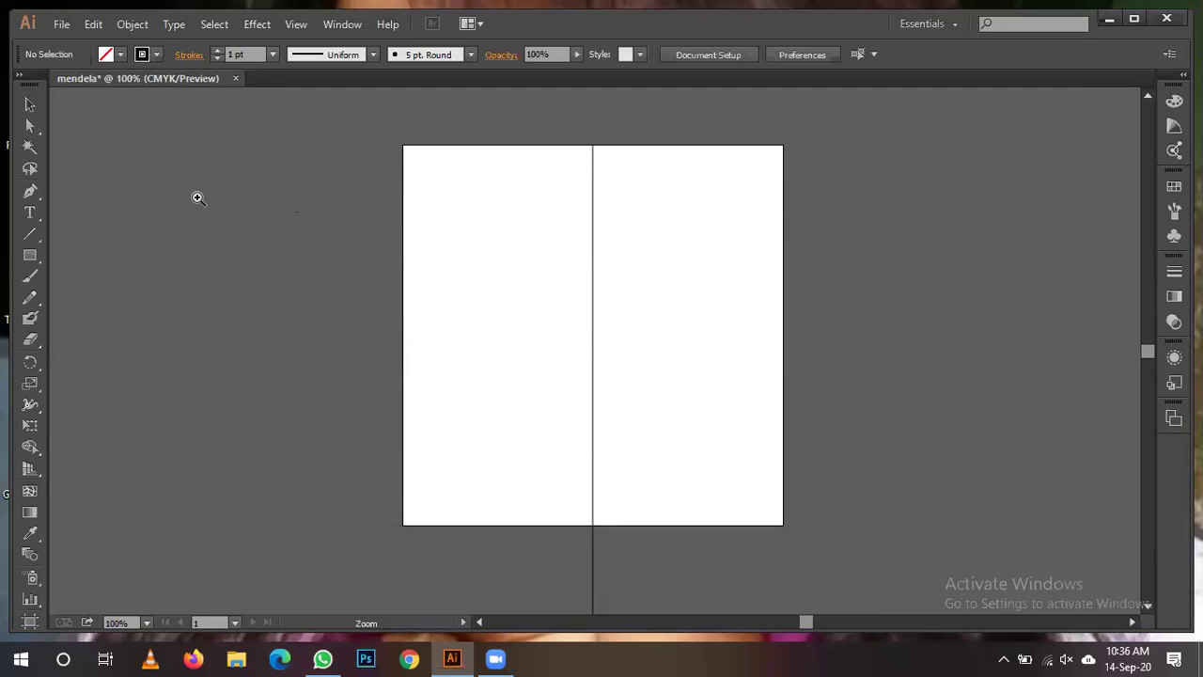
Align the vertical line to the artboard's horizontal and vertical centre.
key(p)
click(29, 104)
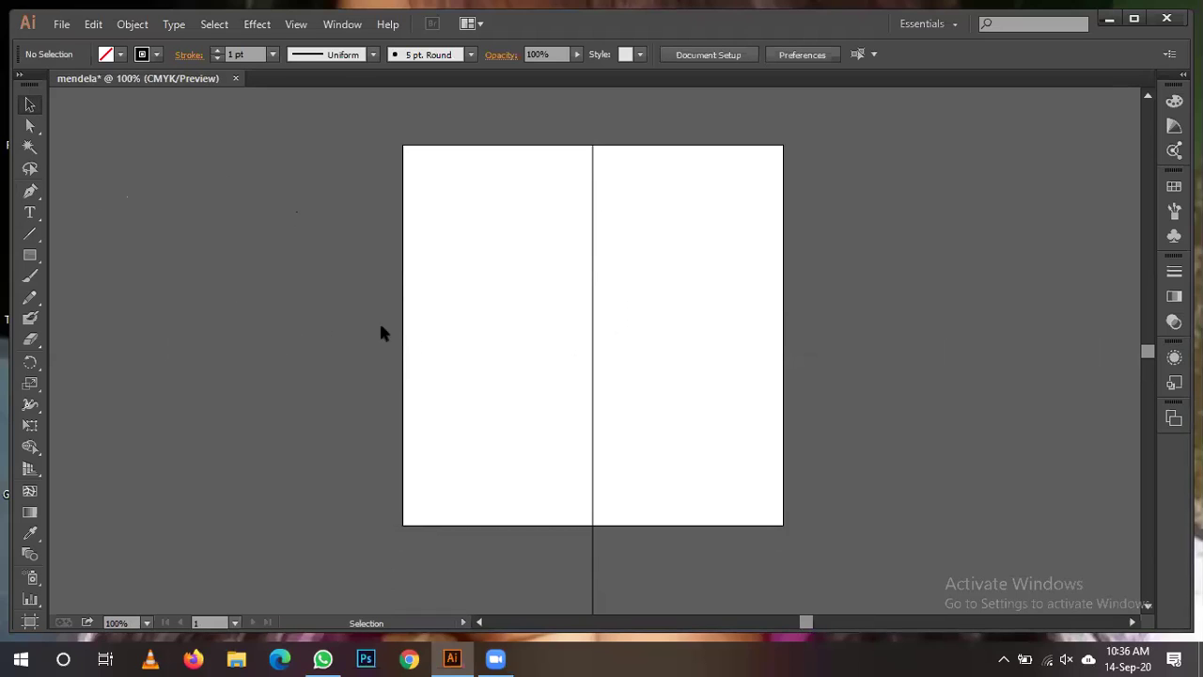
key(space)
drag(543, 354, 536, 363)
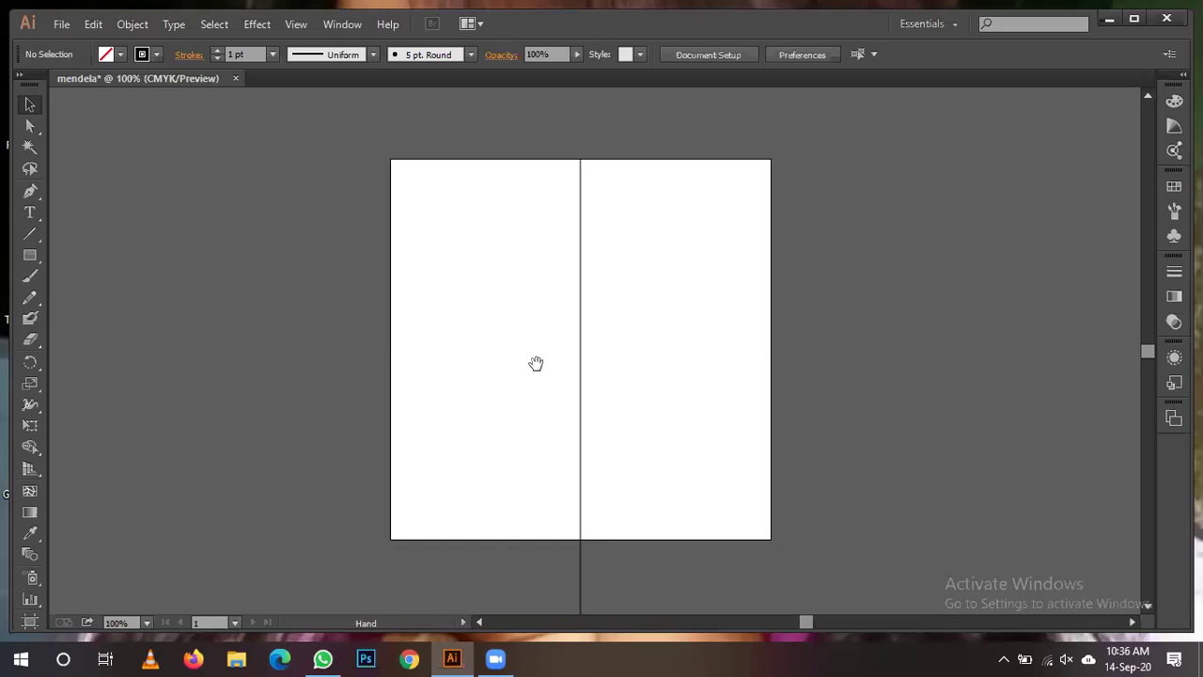
key(space)
click(29, 106)
drag(554, 160, 600, 539)
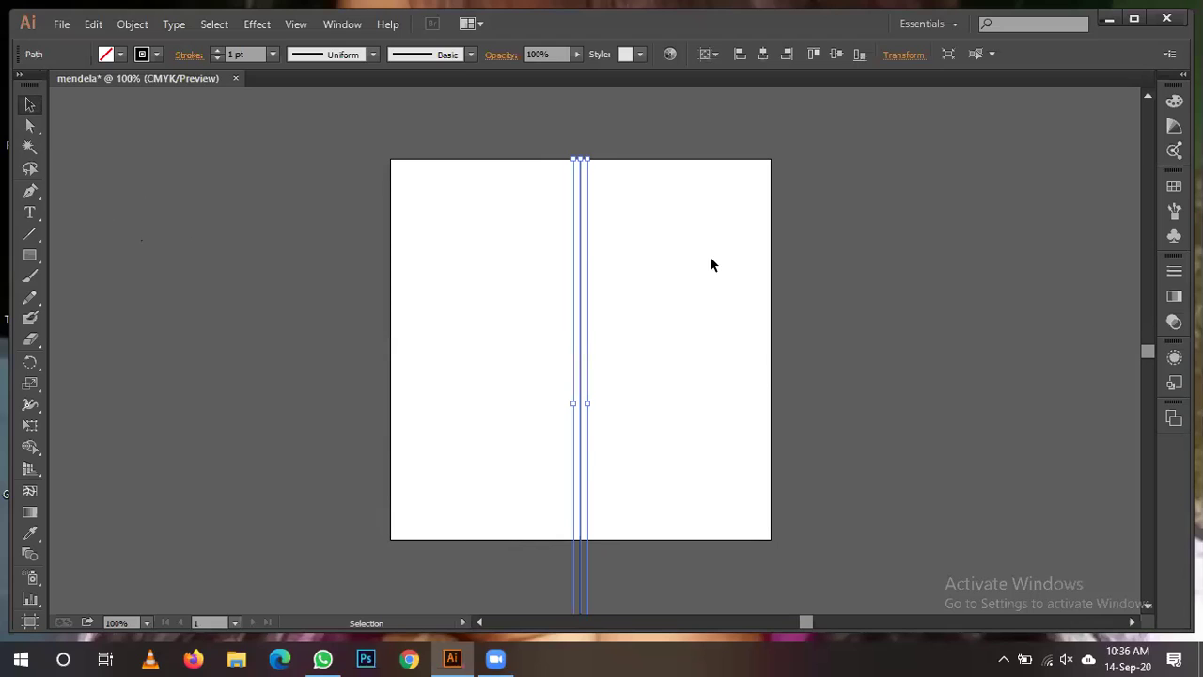
click(763, 56)
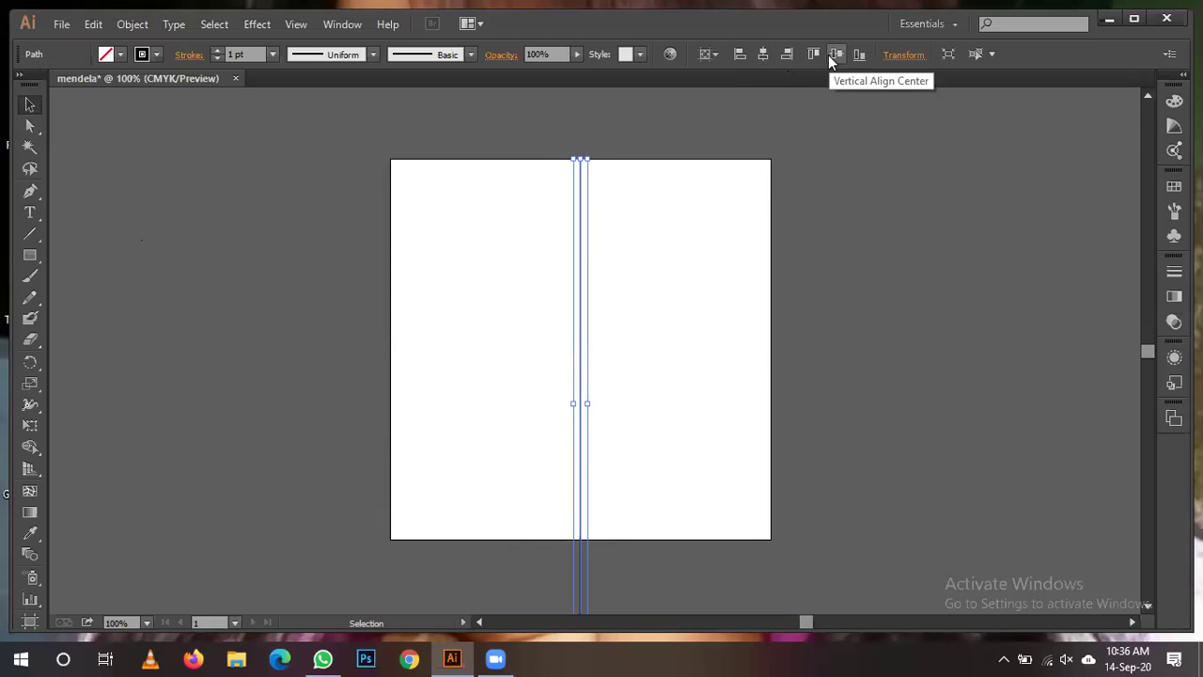
click(763, 56)
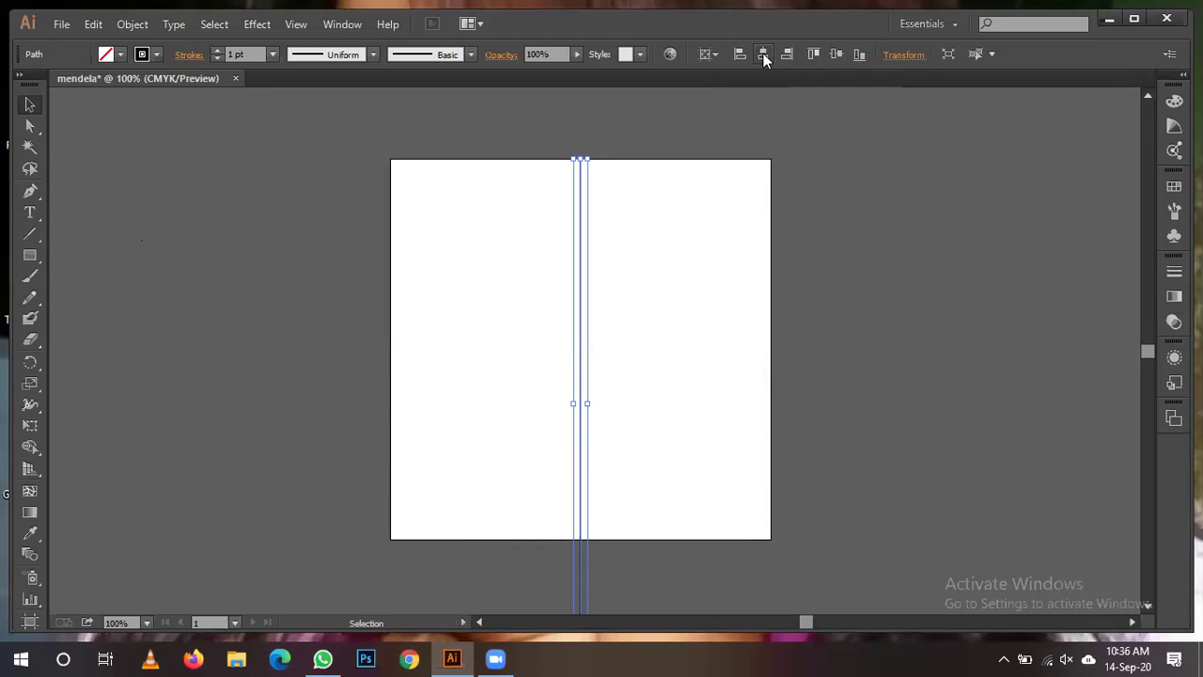
click(835, 55)
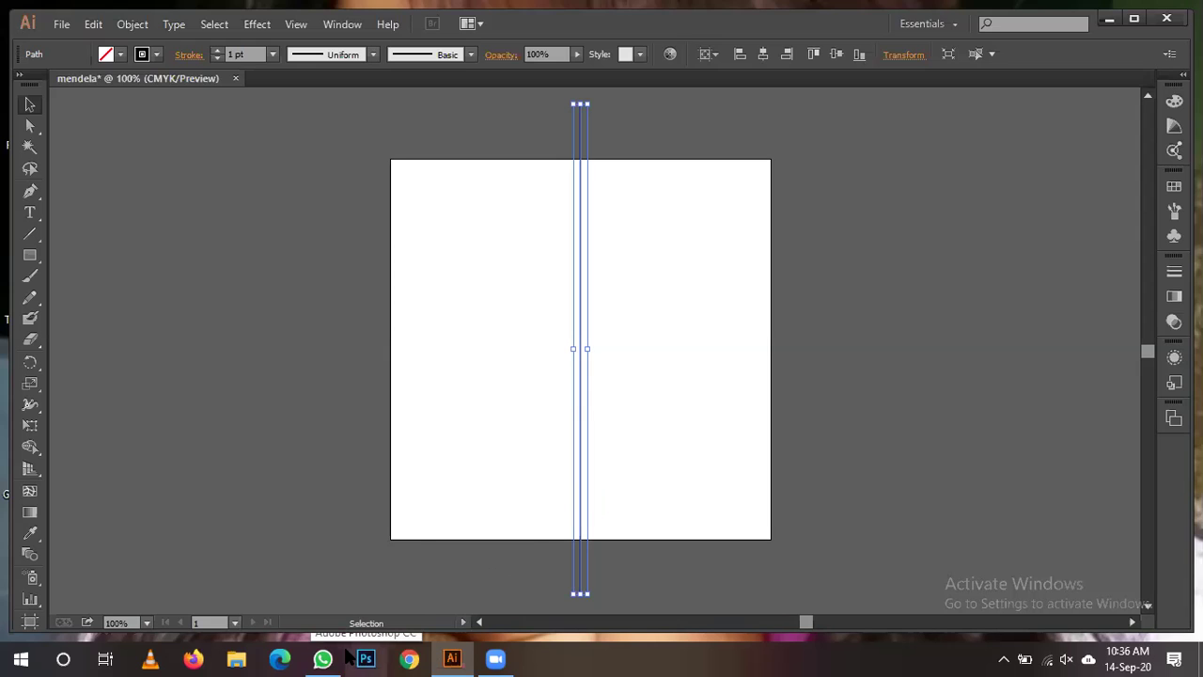
Delete the overlong vertical line from the artboard.
click(559, 98)
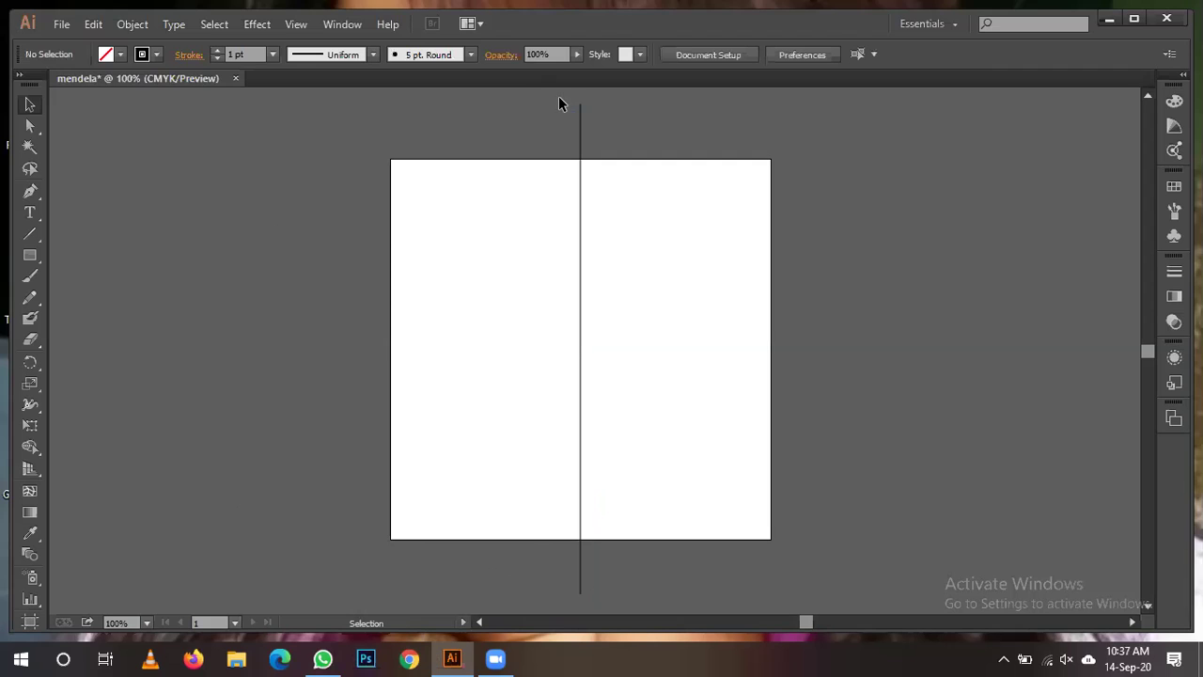
drag(602, 129, 608, 165)
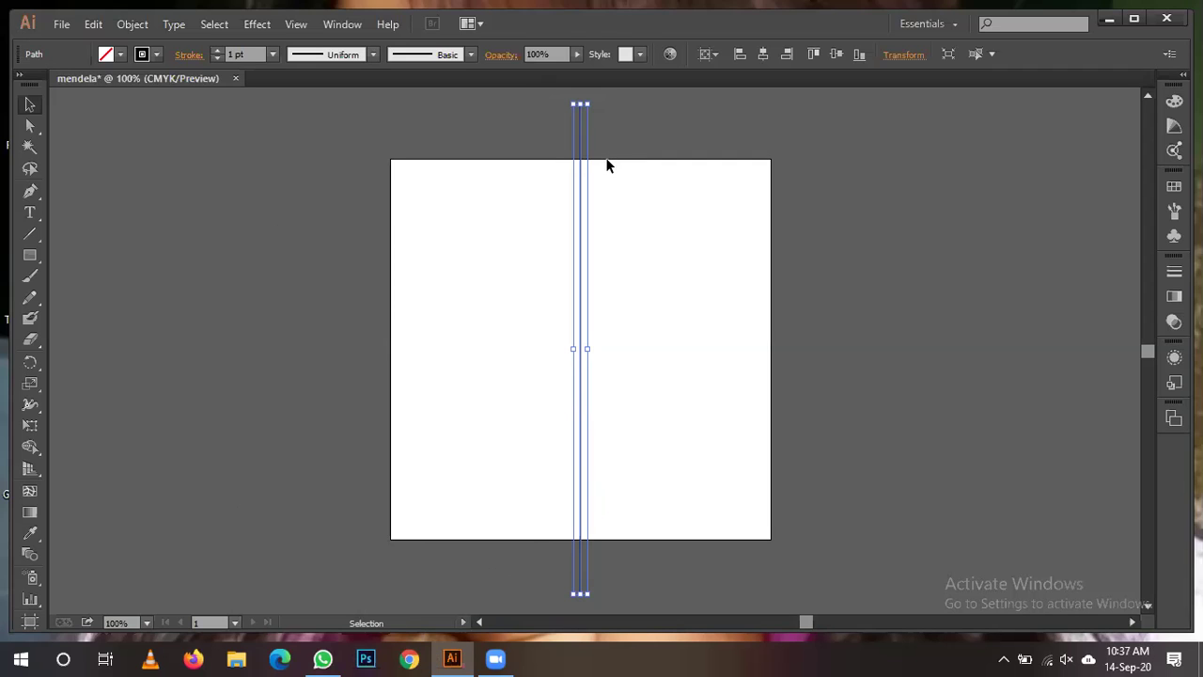
click(607, 166)
Try to draw a vertical line spanning the artboard's height and align it to the artboard's centre.
click(29, 234)
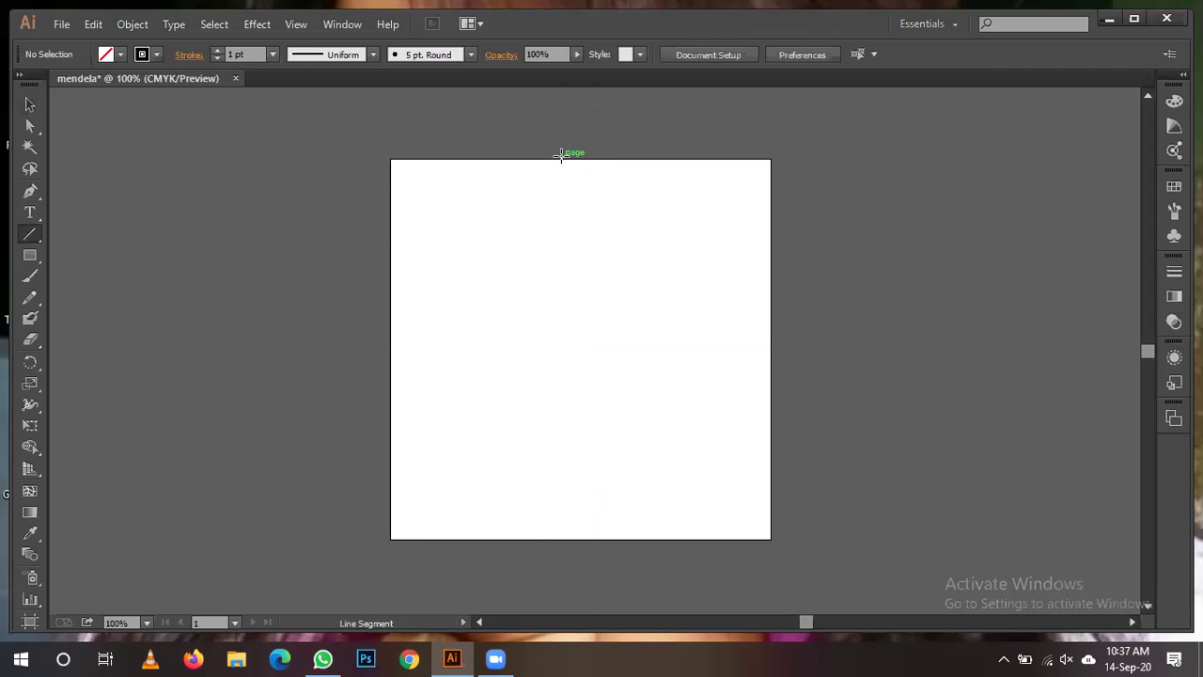
drag(577, 154, 580, 537)
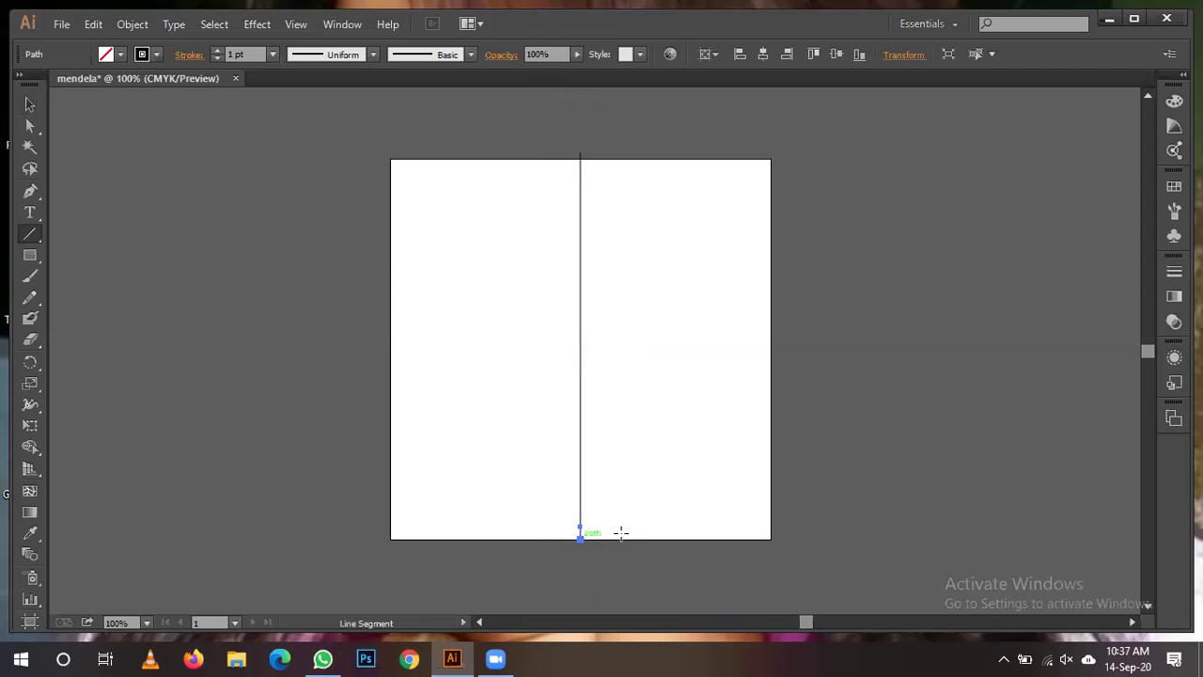
click(29, 103)
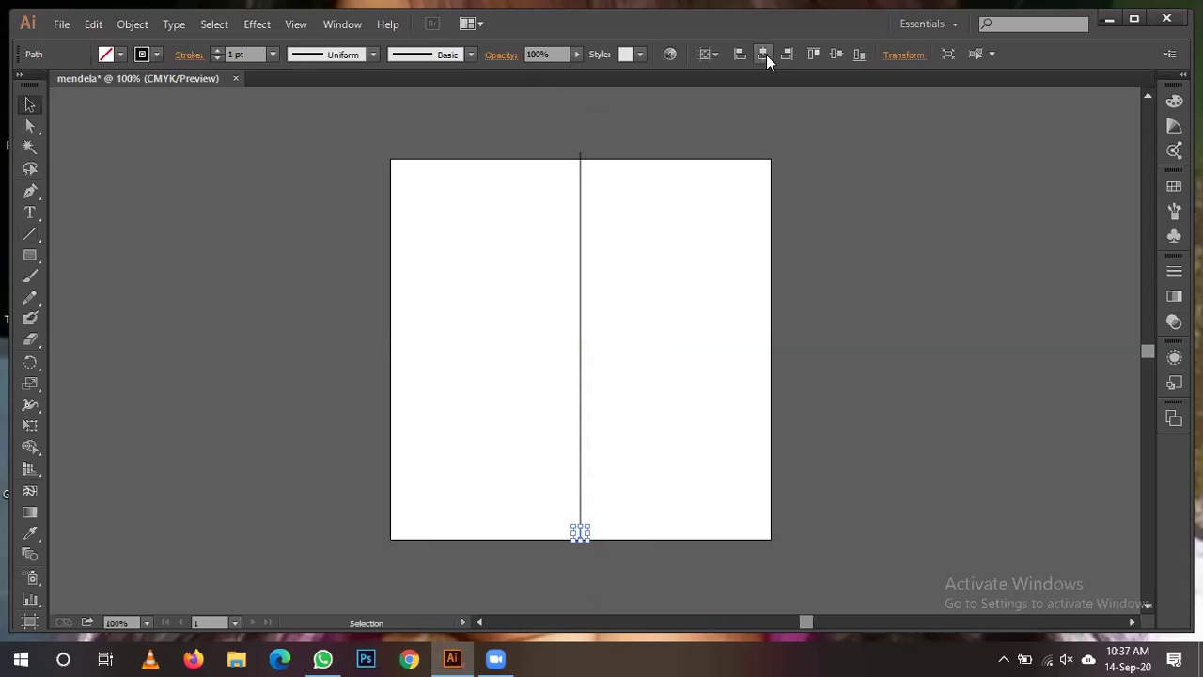
click(836, 54)
click(257, 24)
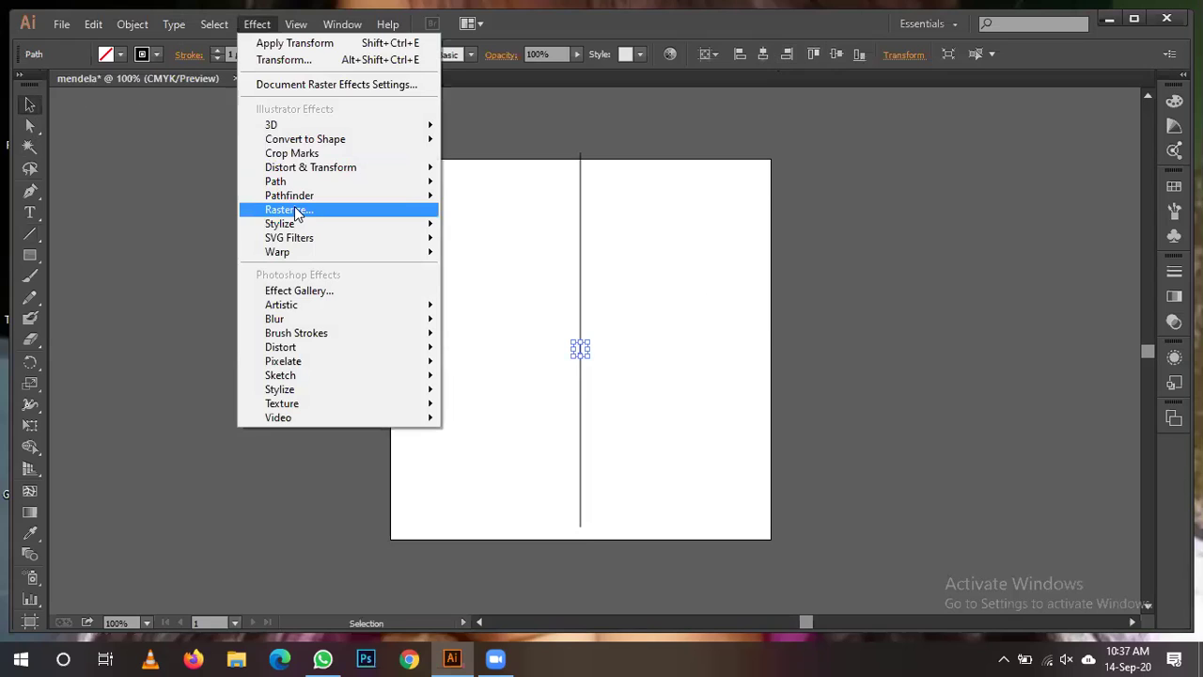
mouse_move(383, 174)
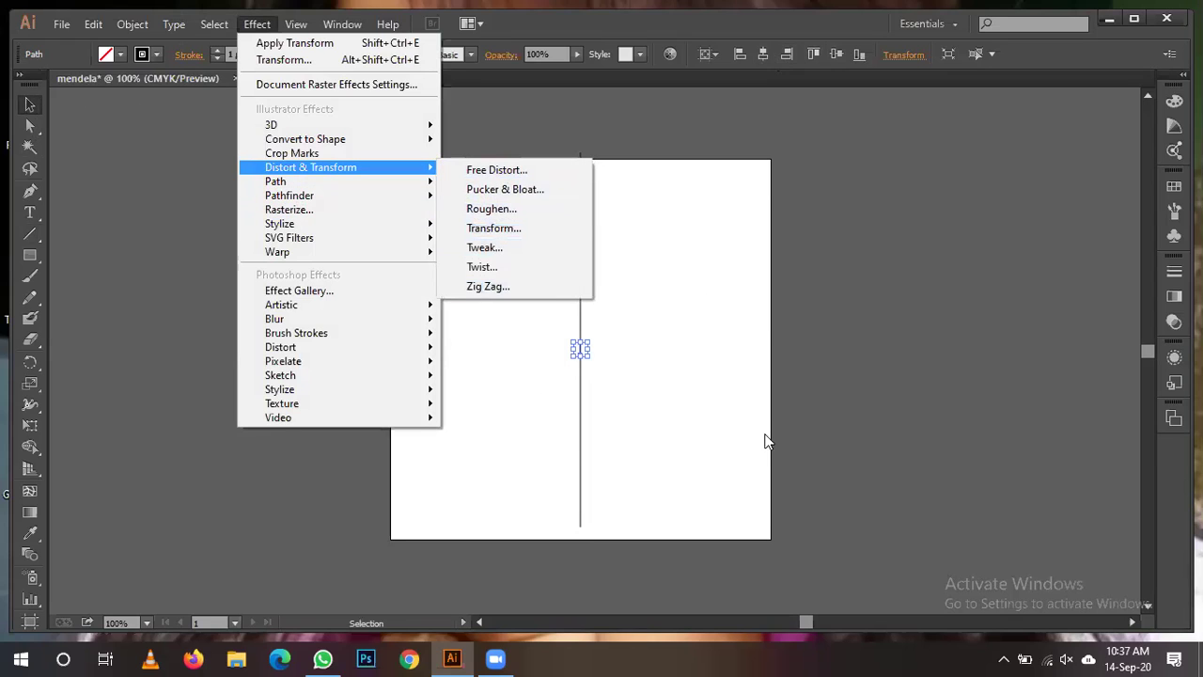
click(856, 387)
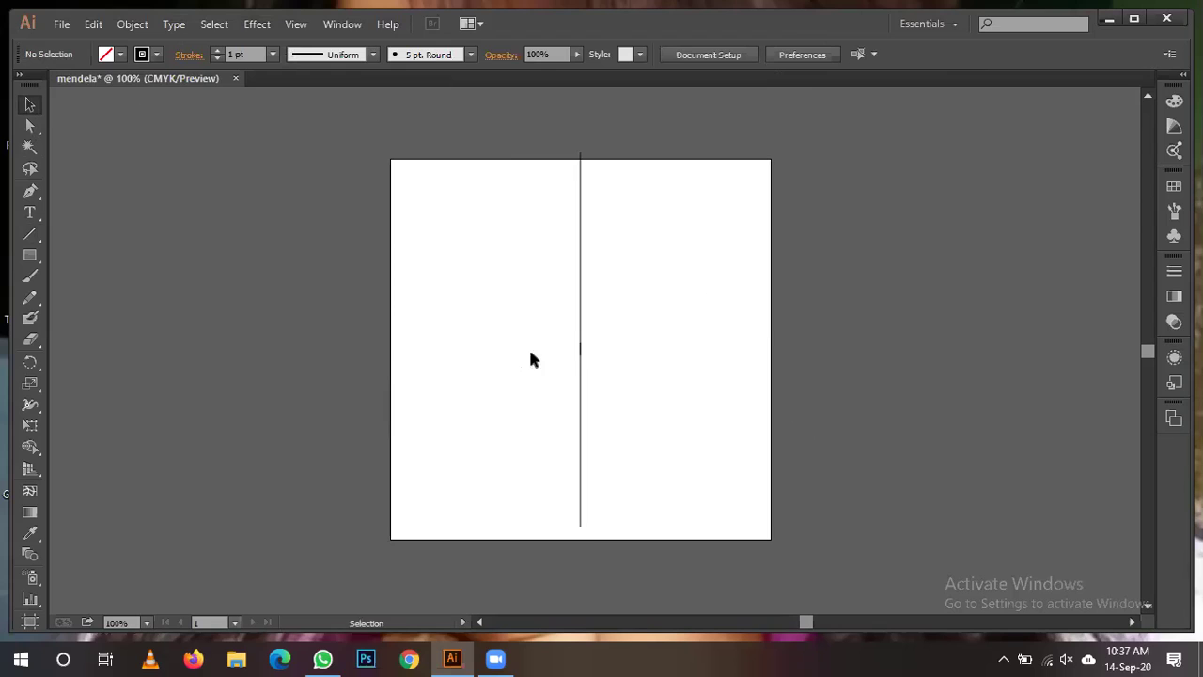
Delete both the short stray segment at the artboard's centre and the long vertical line.
click(578, 348)
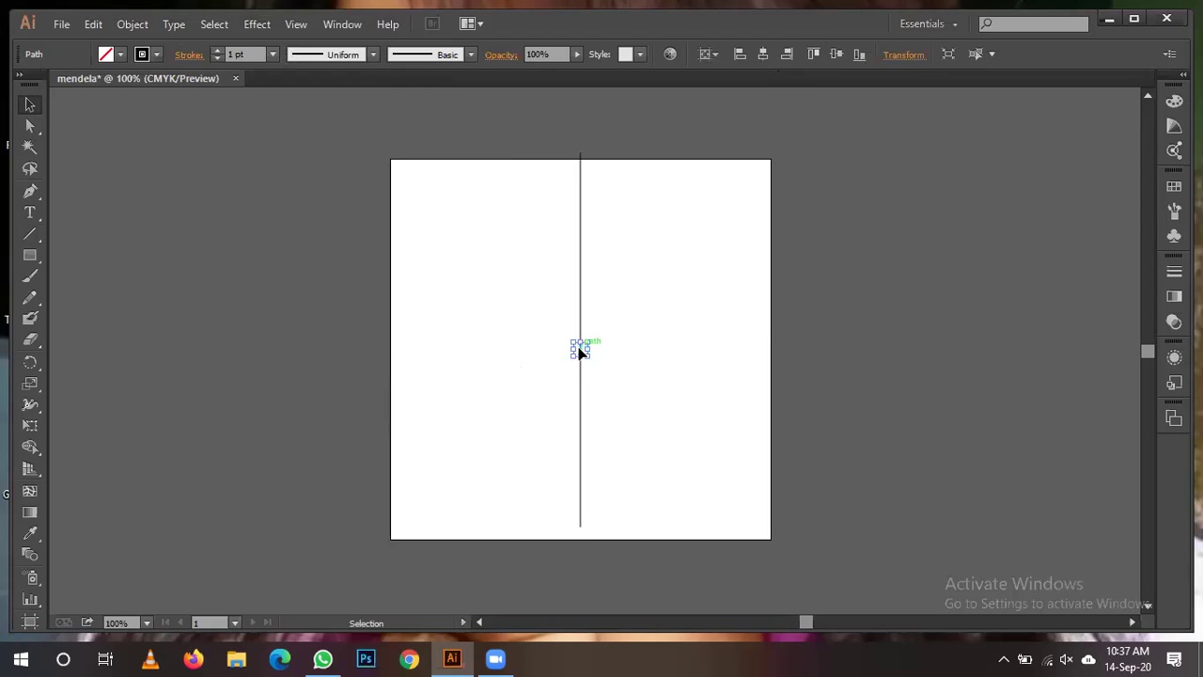
click(589, 409)
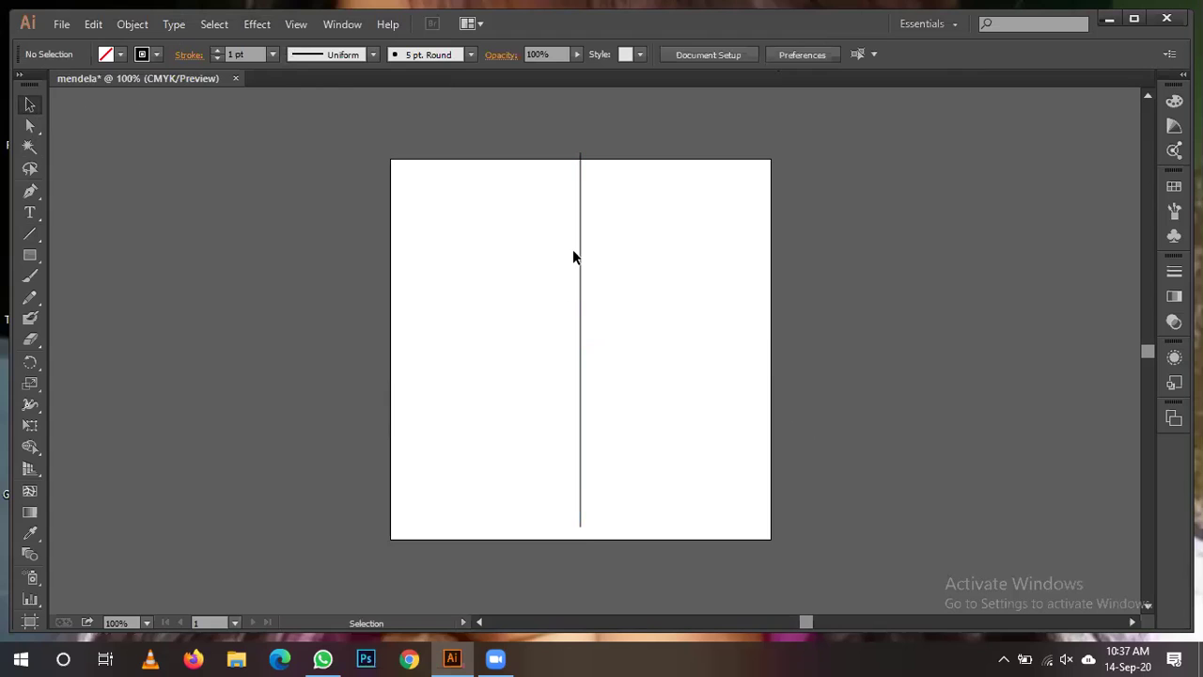
drag(564, 160, 627, 538)
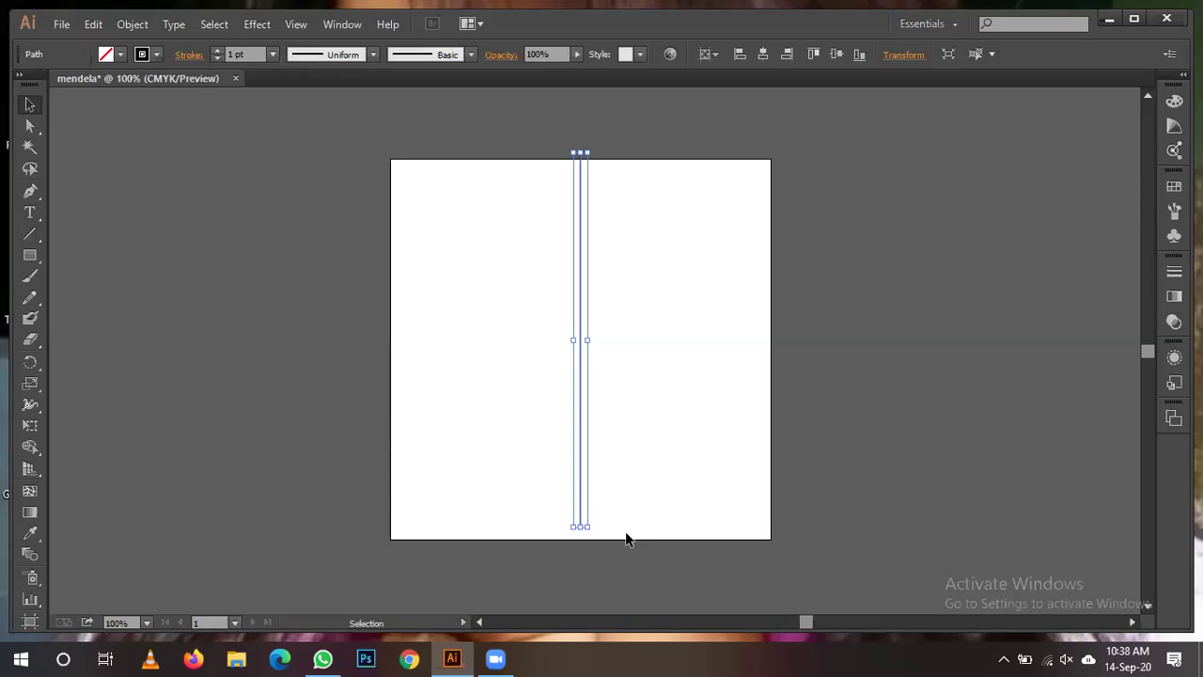
click(627, 538)
Draw a straight vertical line down the artboard's centre, from its upper edge exactly to its lower edge.
click(29, 234)
drag(580, 160, 580, 534)
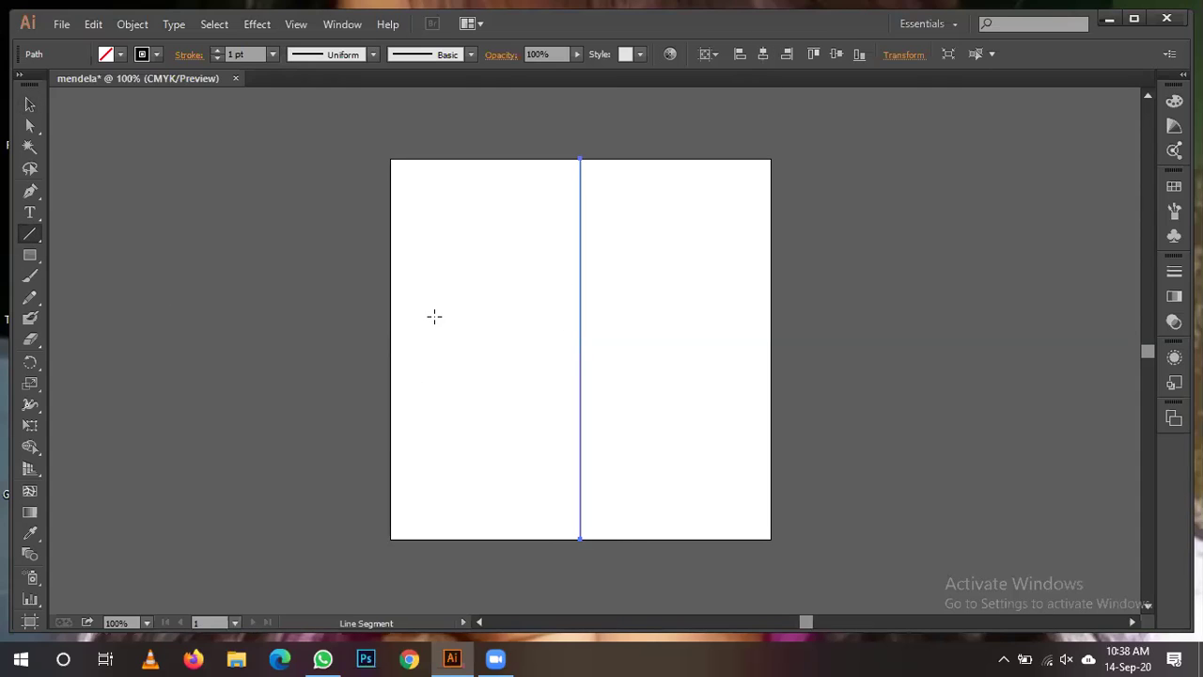
click(29, 105)
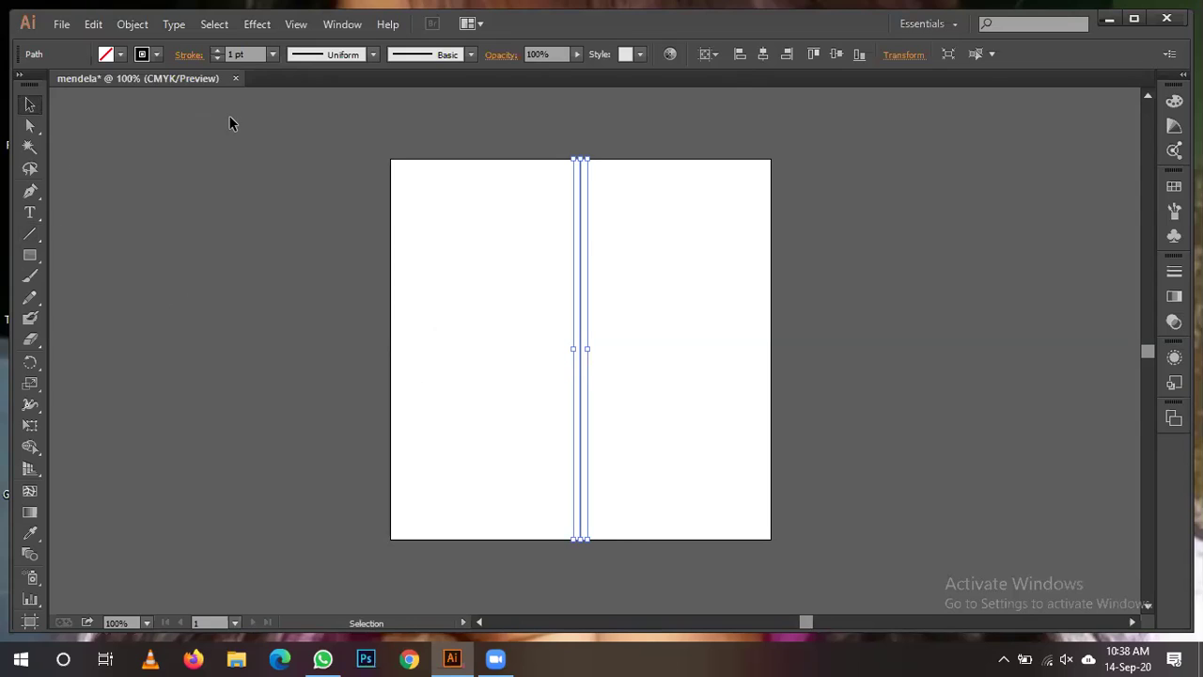
Apply a Transform effect to the vertical line with a 15° rotation angle and 11 copies.
key(alt+c)
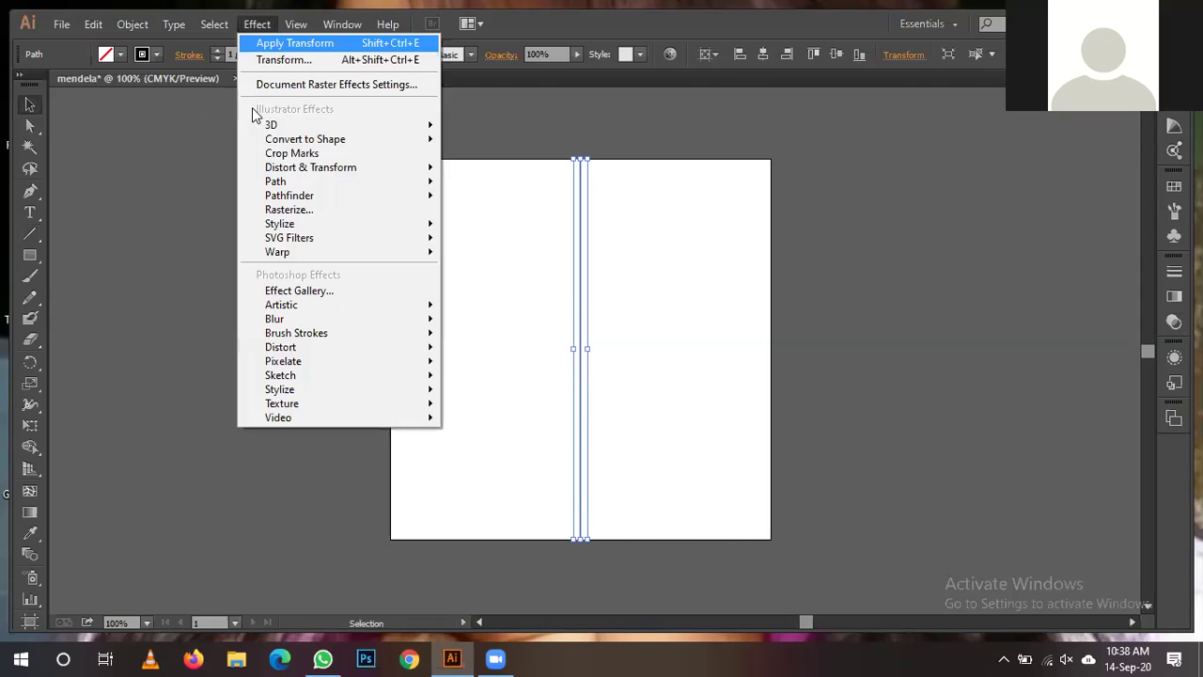
mouse_move(389, 167)
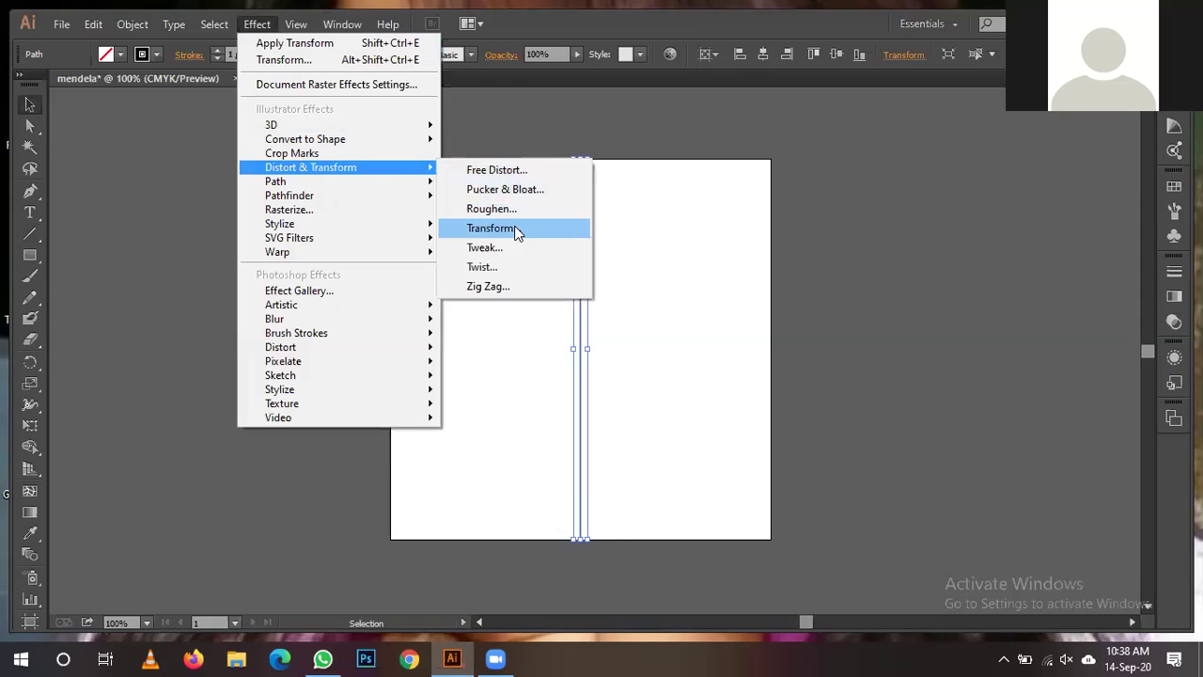
click(514, 228)
double_click(552, 330)
key(BackSpace)
text(15)
click(594, 482)
text(11)
click(438, 536)
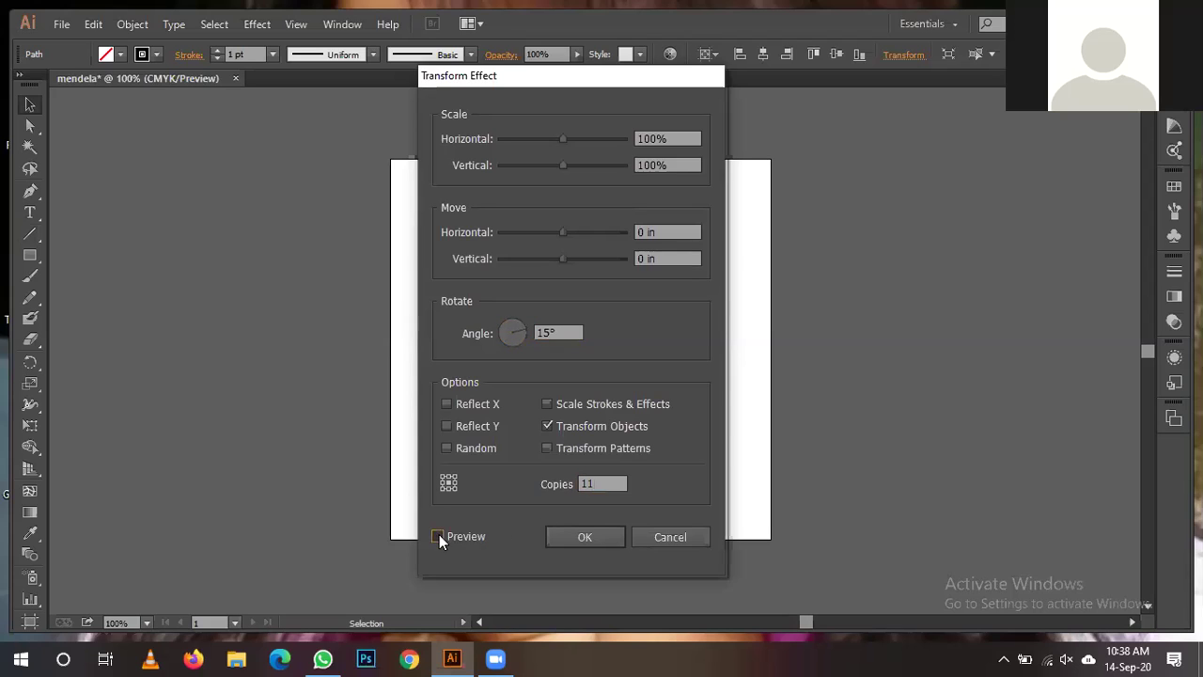
click(583, 537)
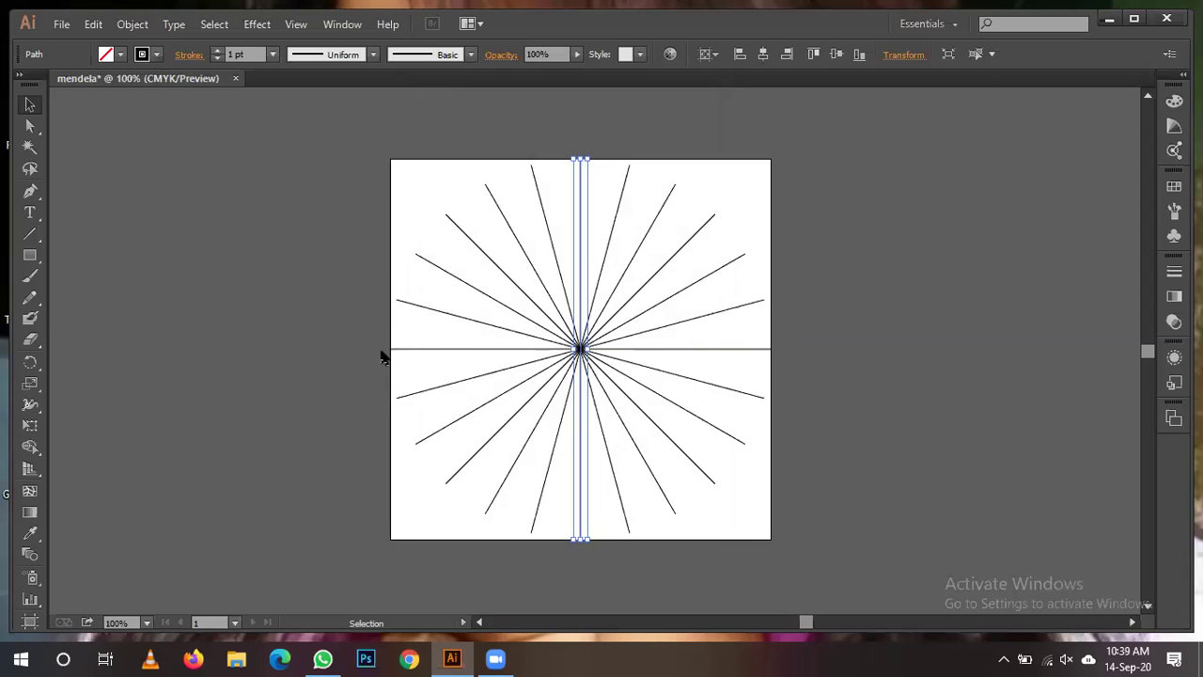
click(1174, 418)
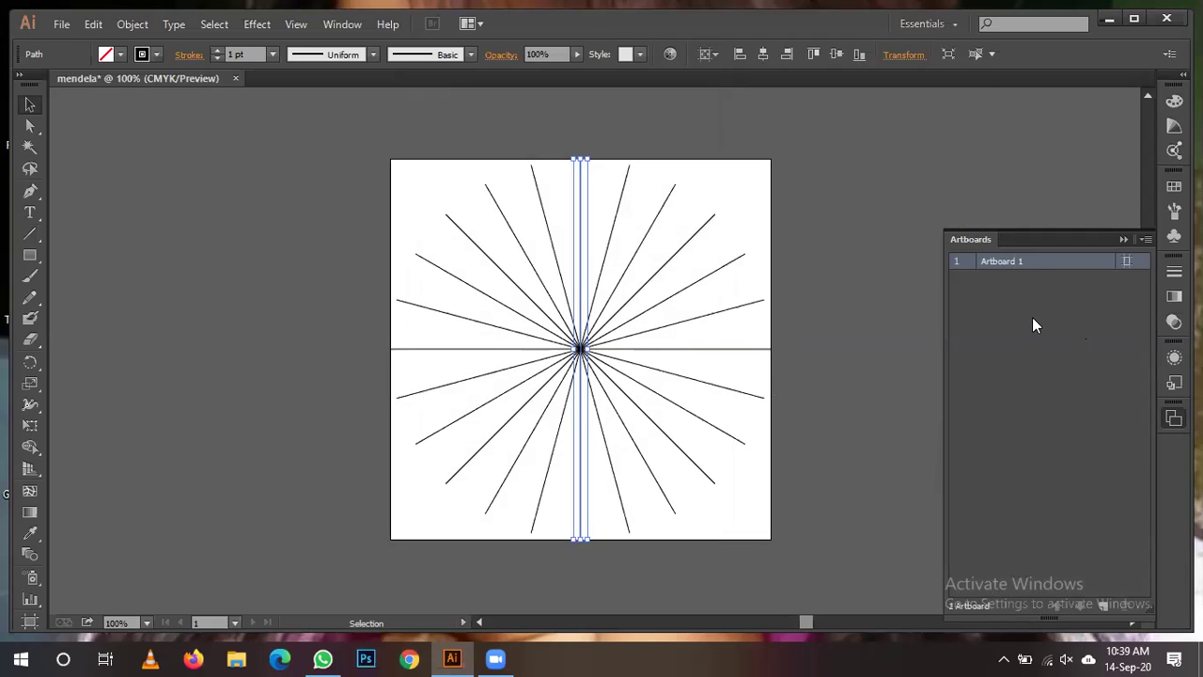
click(1123, 241)
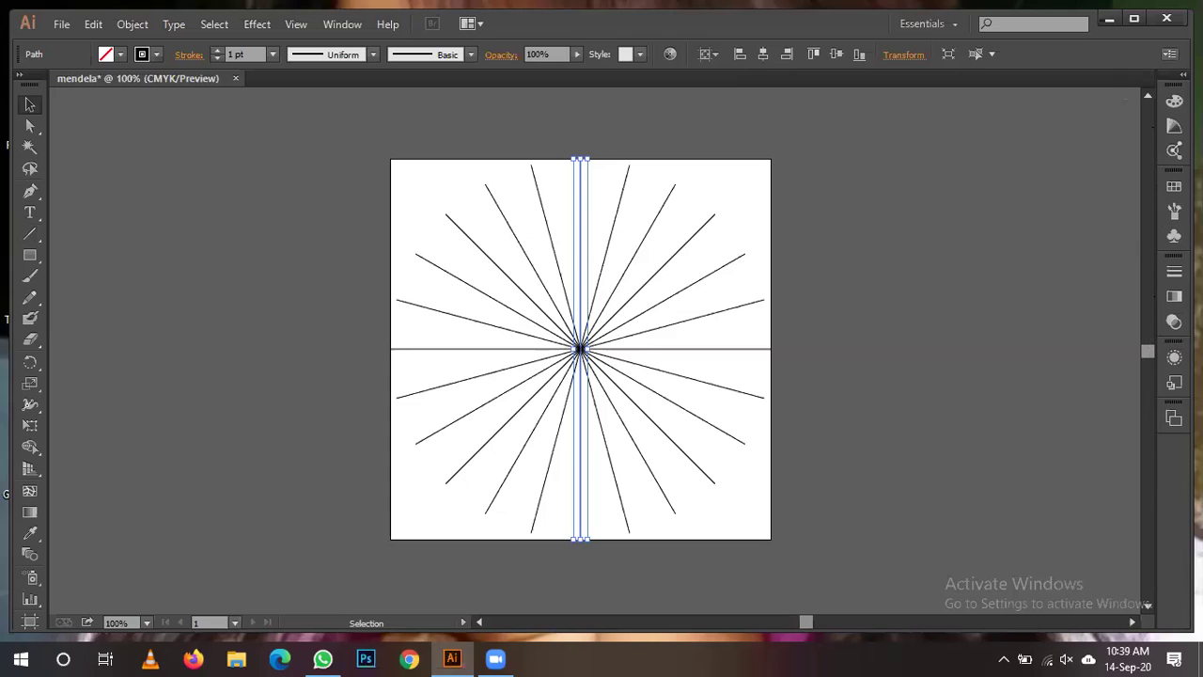
click(1170, 54)
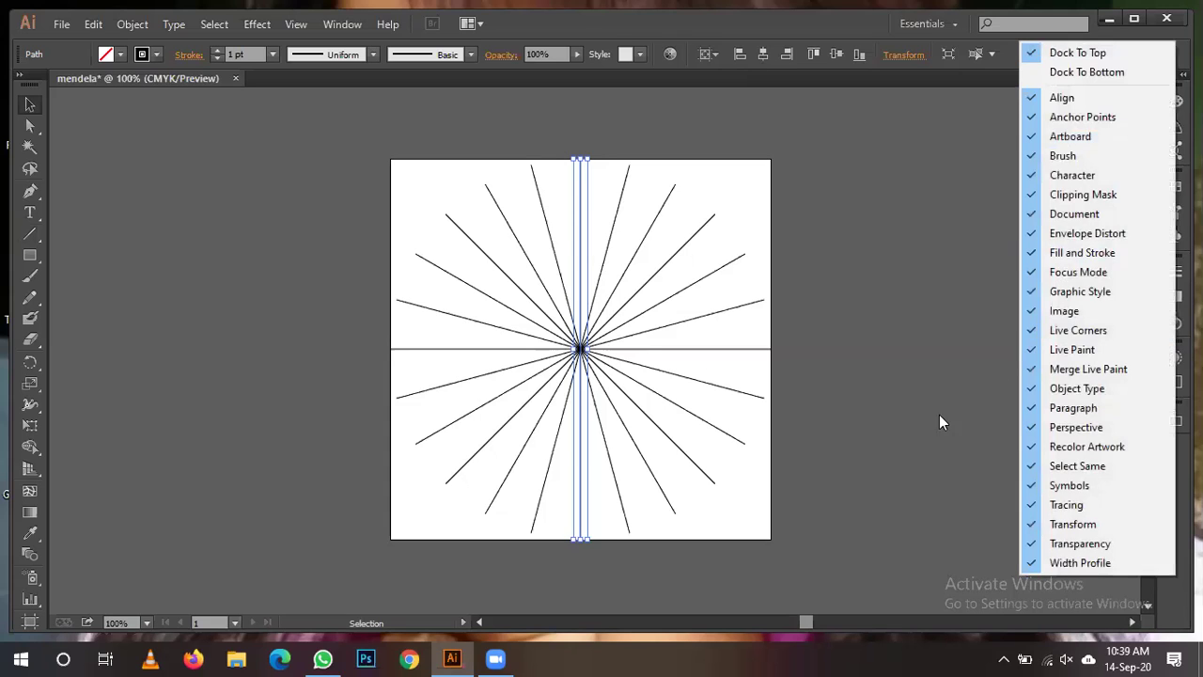
click(939, 422)
click(902, 448)
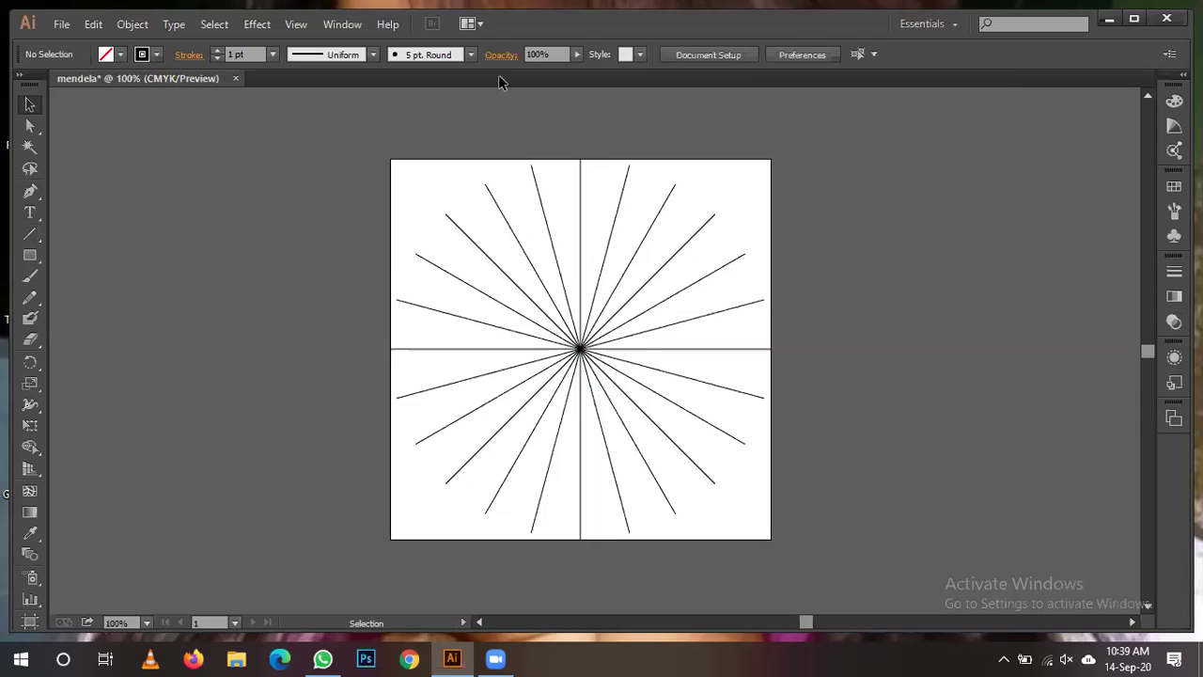
scroll(937, 171, up, 2)
scroll(937, 170, down, 3)
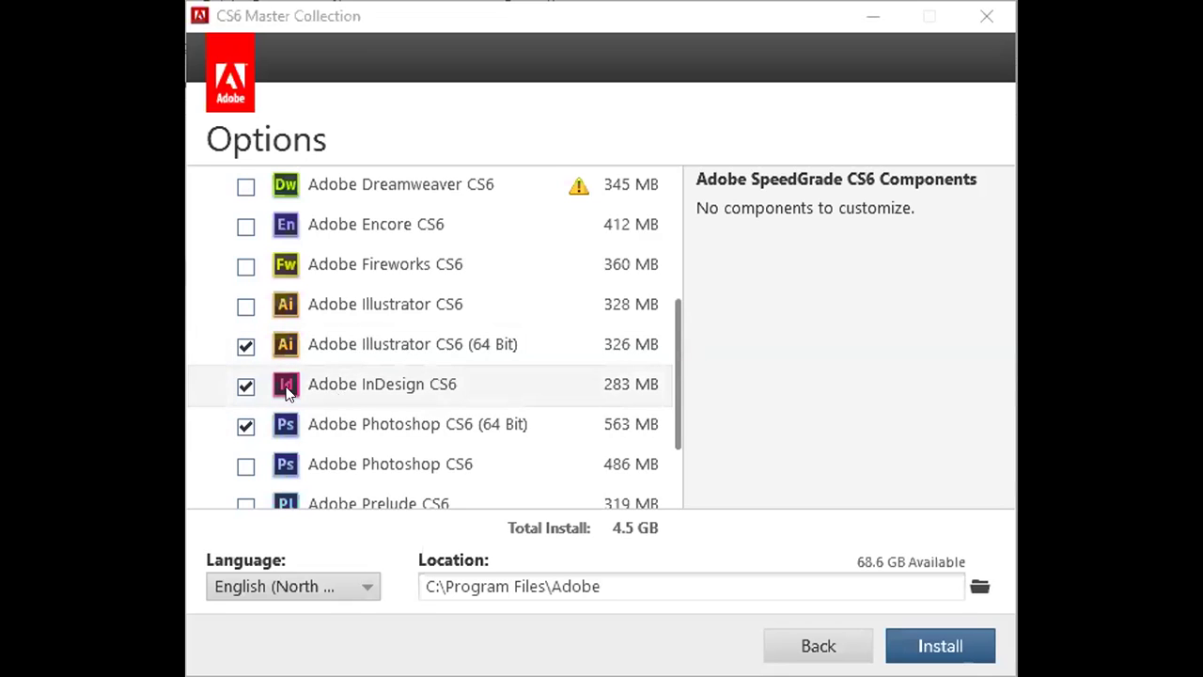
Exclude Adobe InDesign CS6 and Adobe Photoshop CS6 (64 Bit) from the products selected in the CS6 Master Collection installer.
click(243, 385)
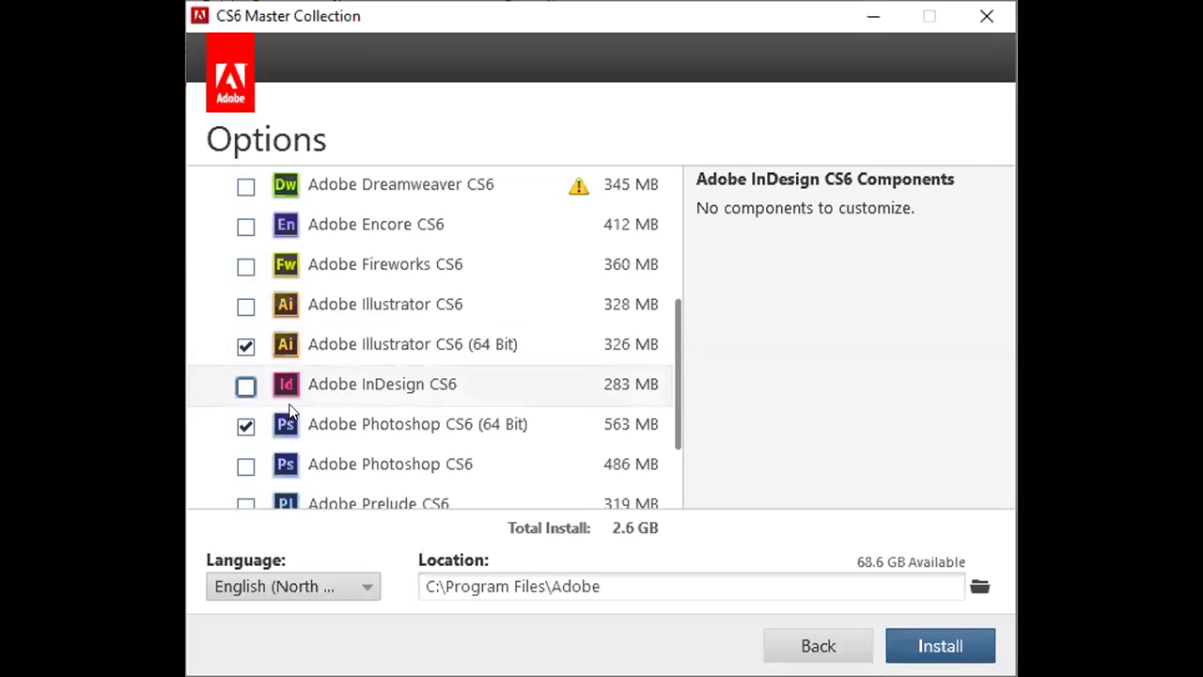
scroll(288, 405, down, 3)
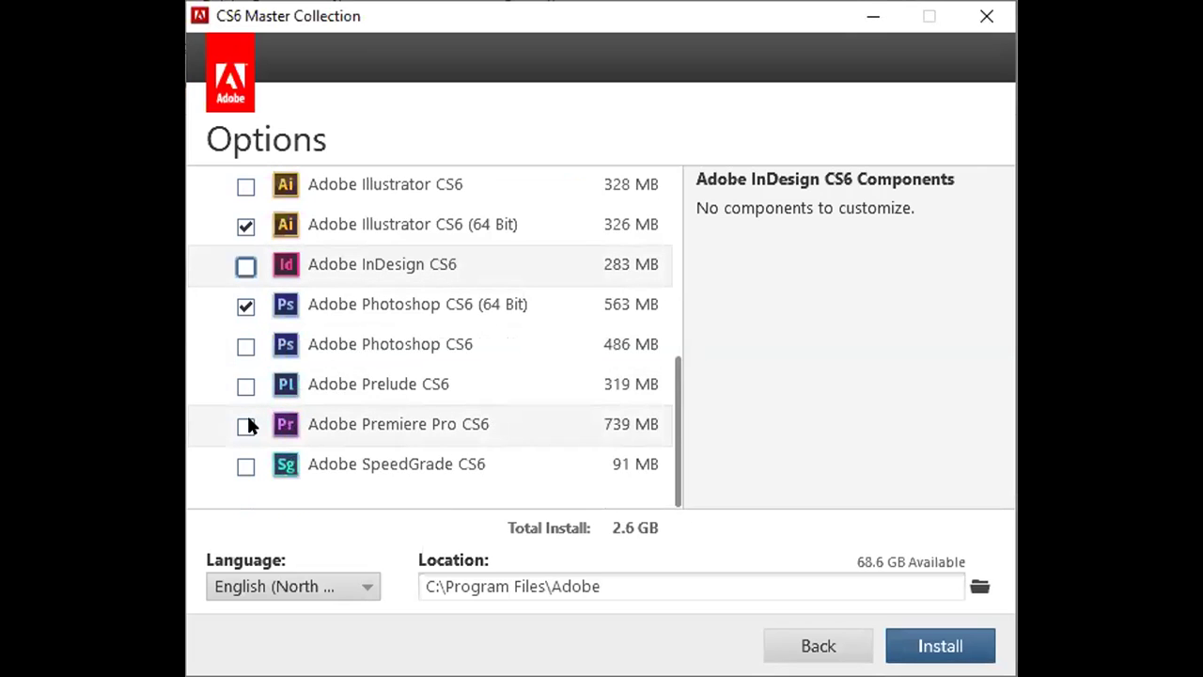
click(246, 426)
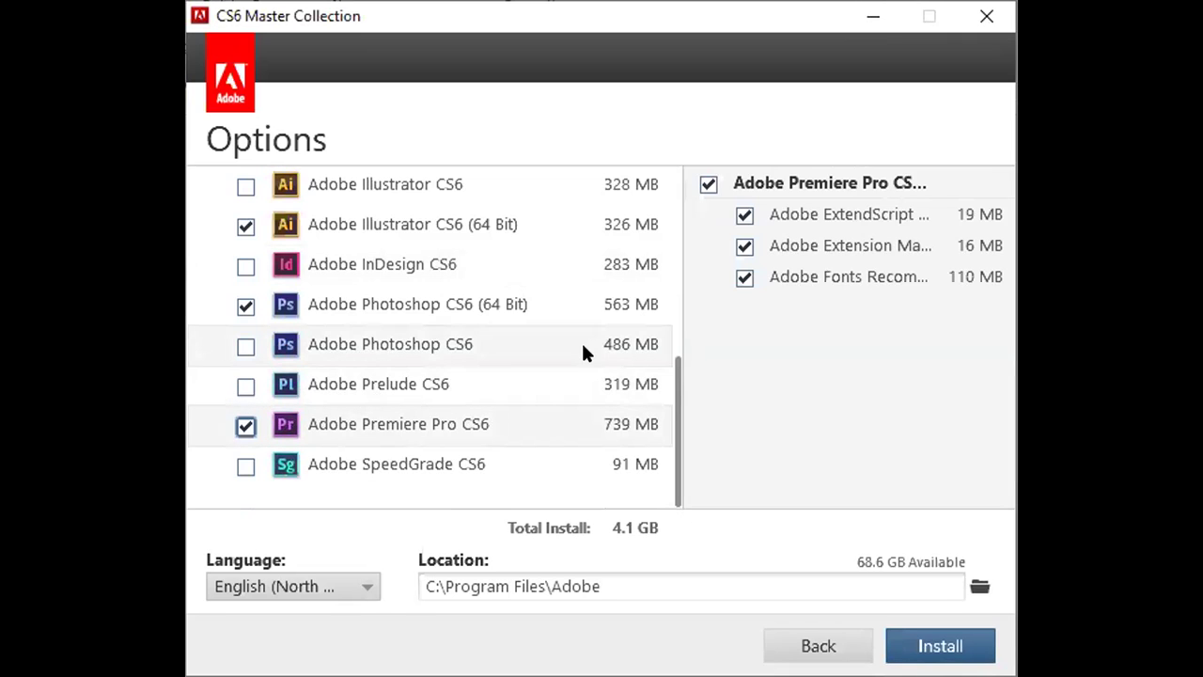
click(245, 428)
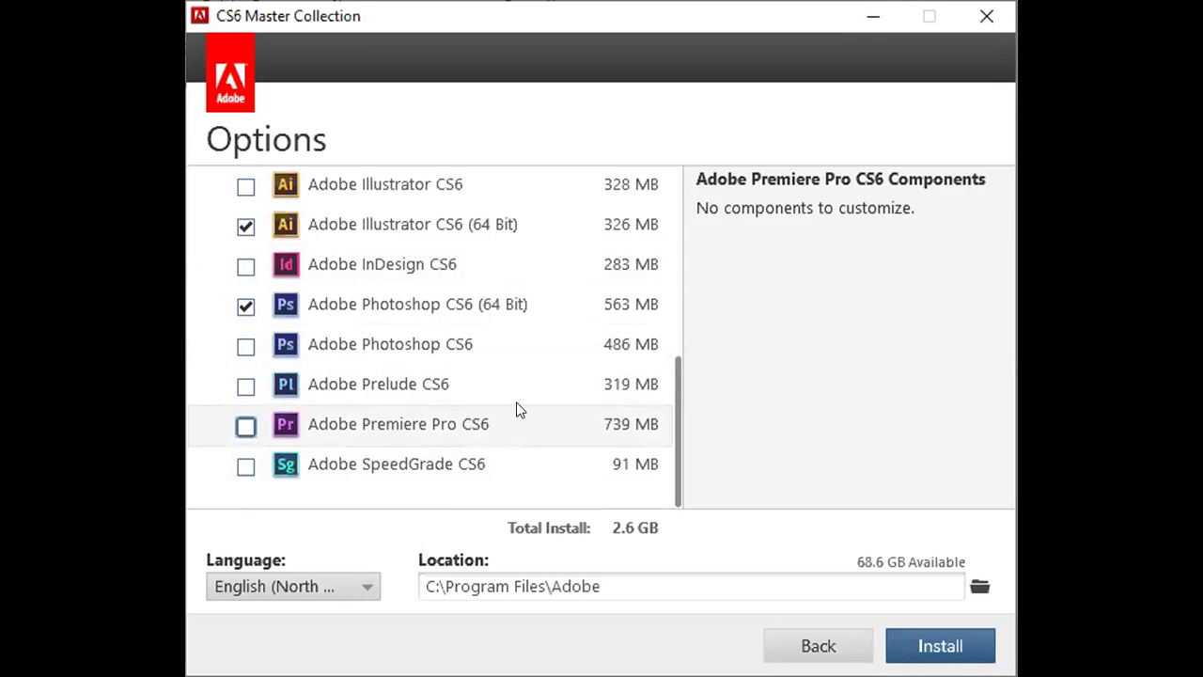
click(246, 307)
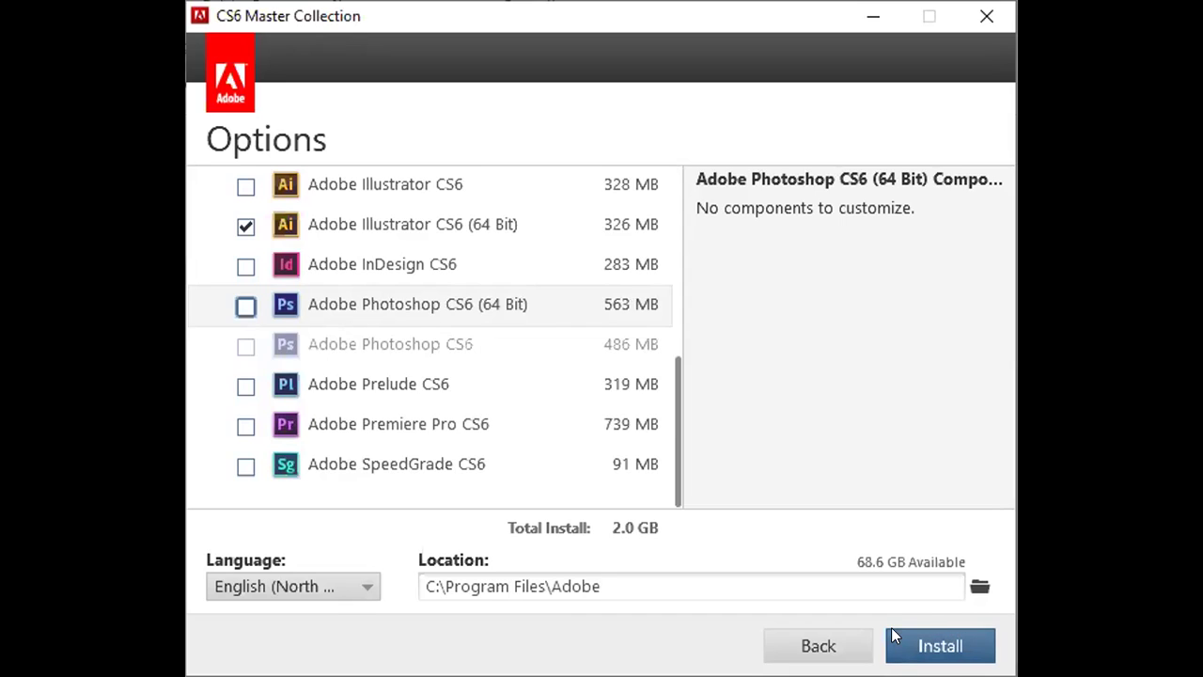
click(974, 640)
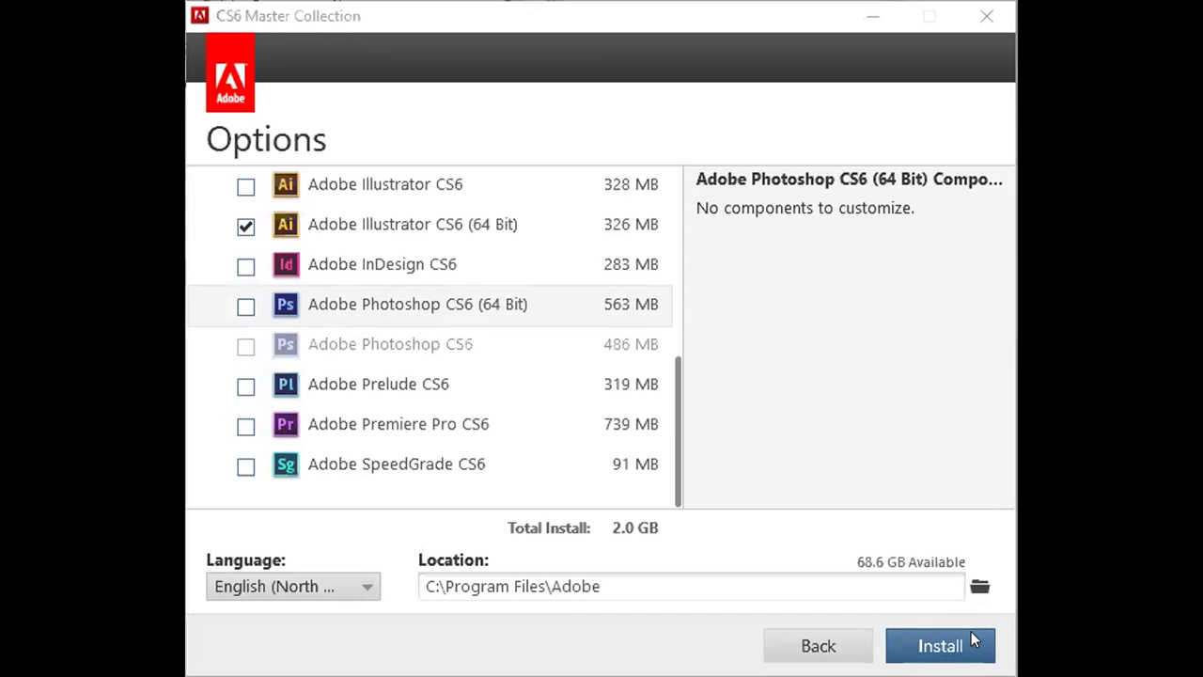
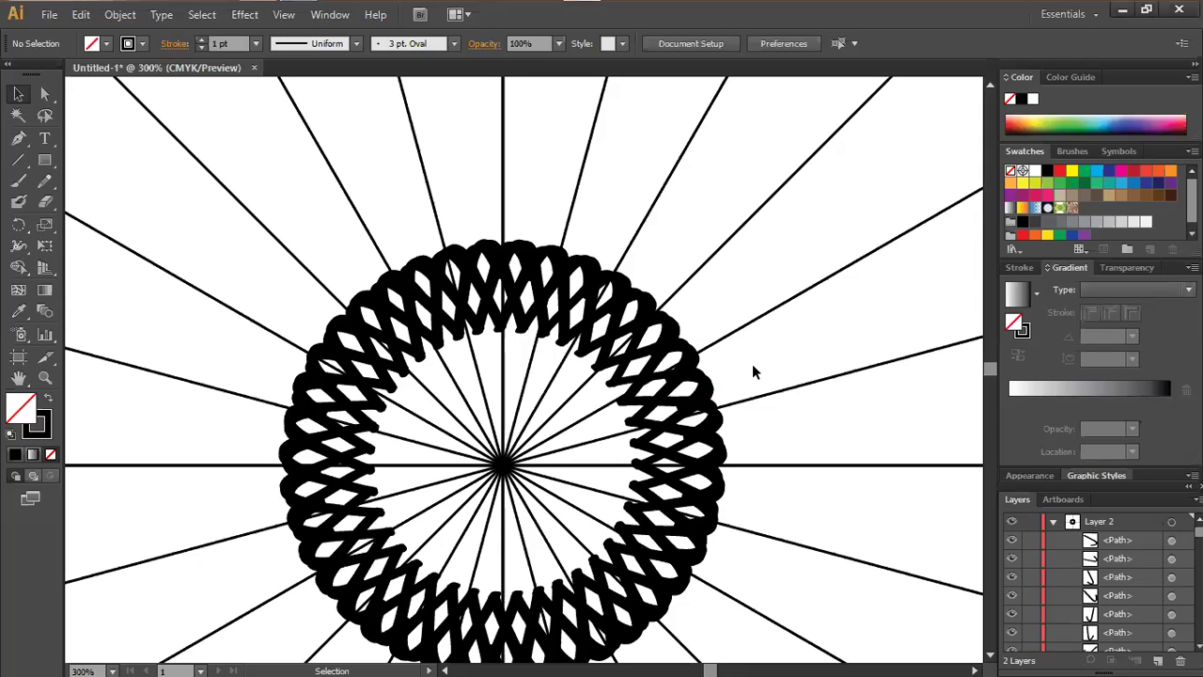
Try a paintbrush stroke outside the lattice ring and a short curved one inside it, removing both.
scroll(752, 372, down, 3)
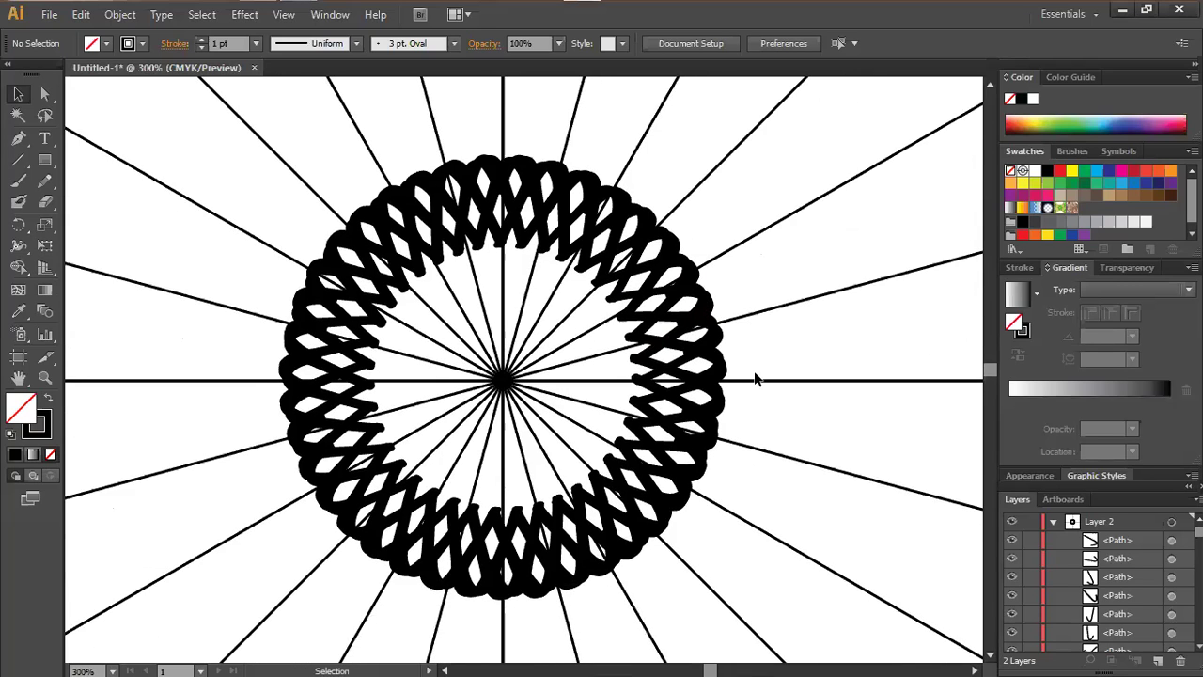
scroll(775, 373, down, 1)
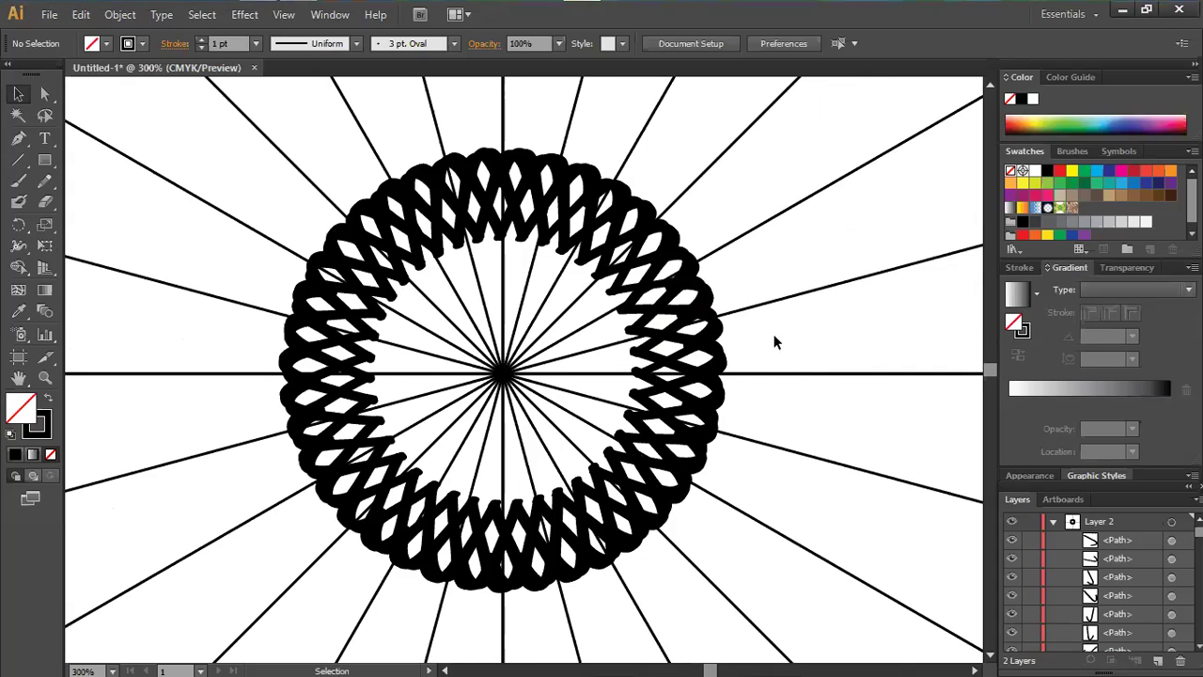
click(18, 182)
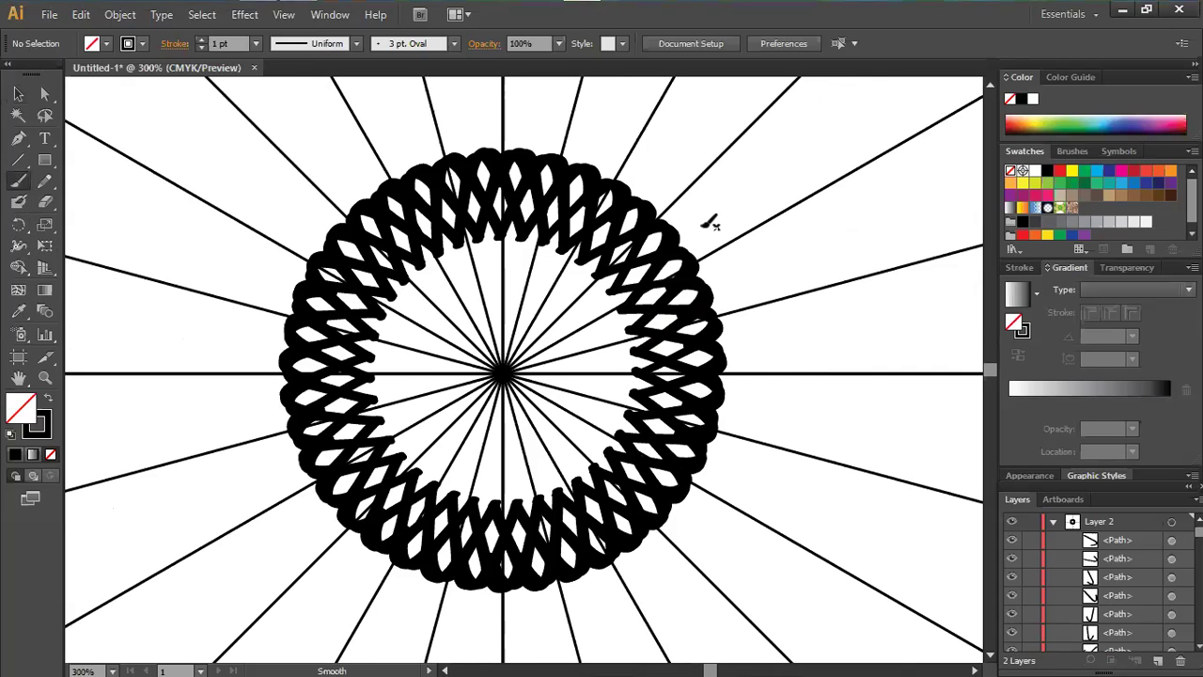
mouse_move(710, 224)
mouse_down()
mouse_move(792, 151)
mouse_move(836, 155)
mouse_move(871, 346)
mouse_move(792, 494)
mouse_up()
ctrl+click(795, 492)
key(Delete)
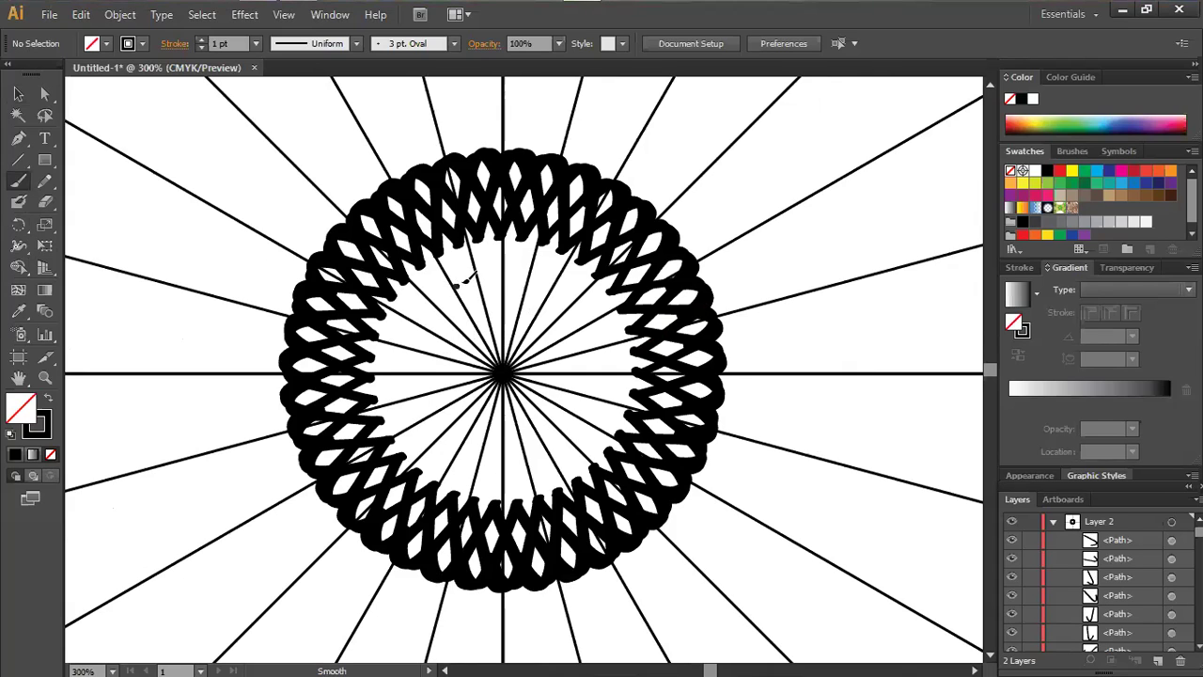
drag(458, 281, 463, 259)
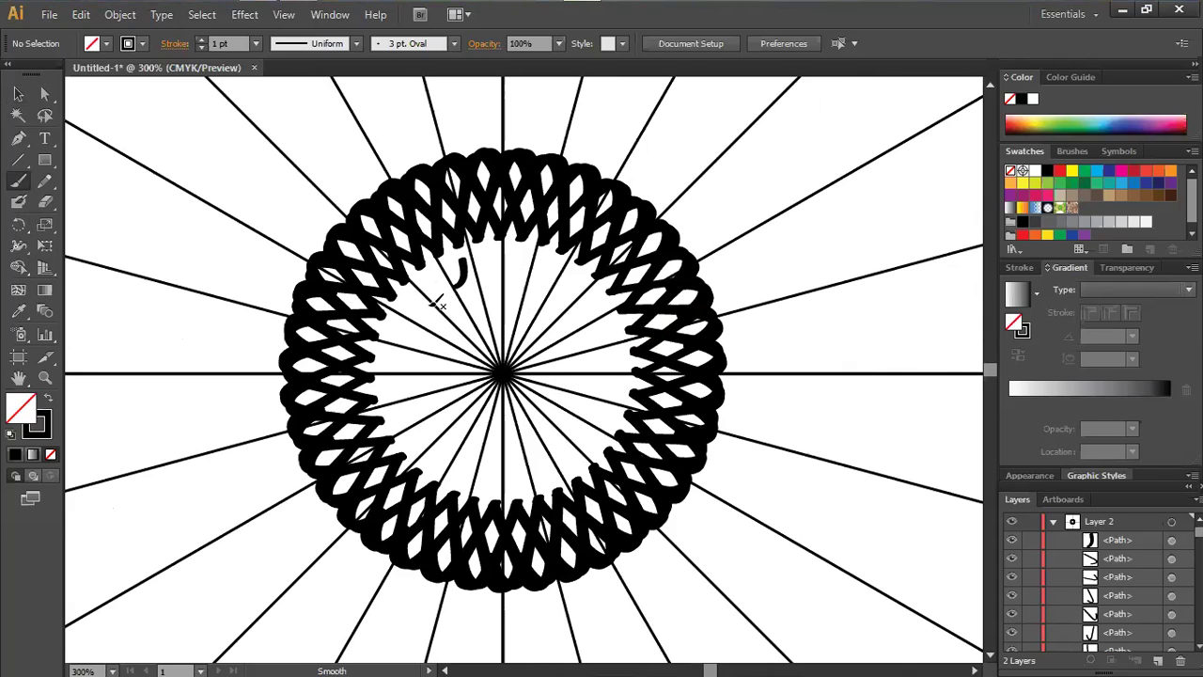
key(v)
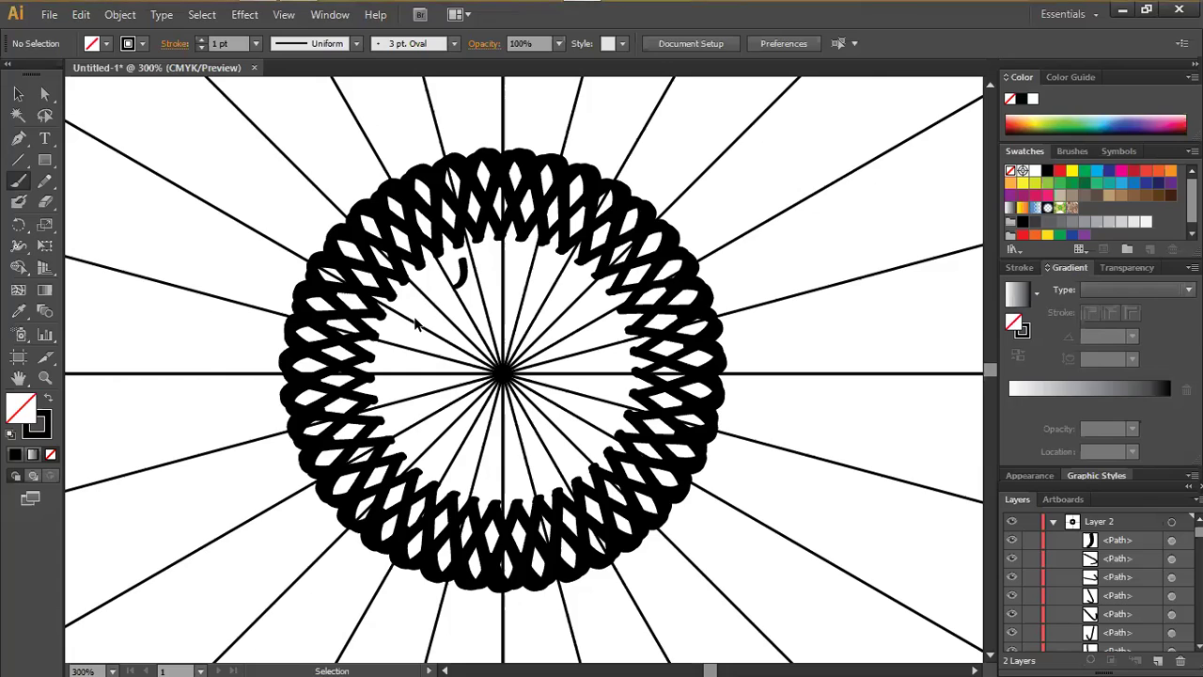
key(ctrl+z)
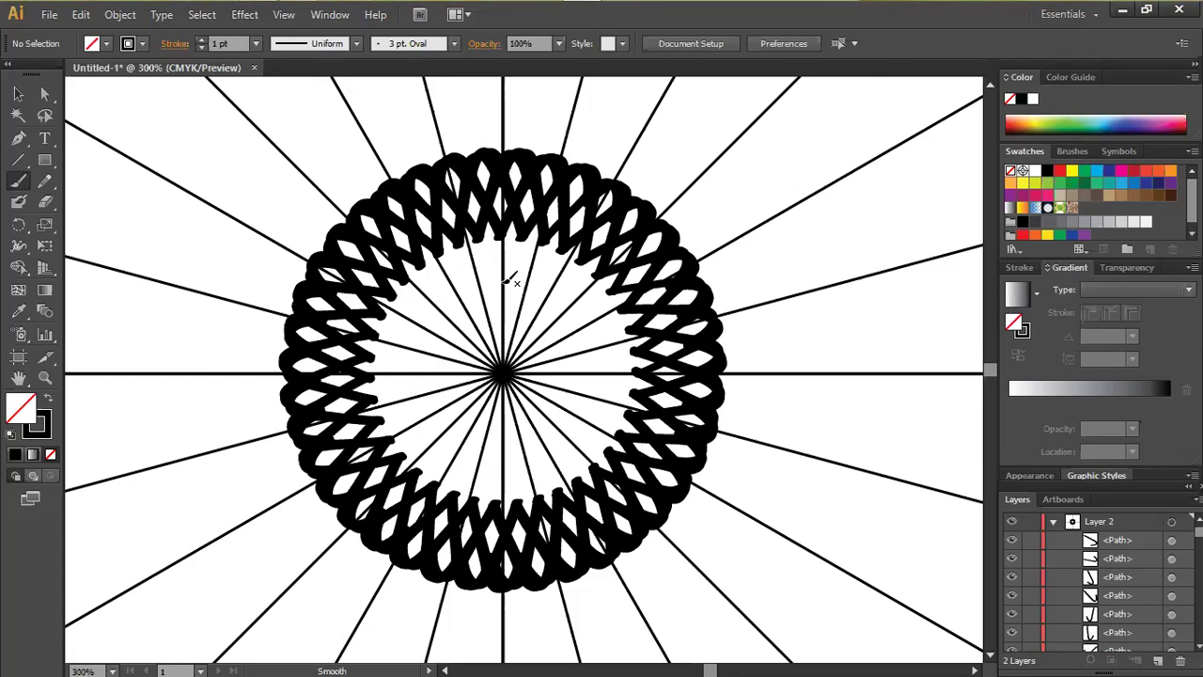
Examine the paths contained in Layer 2 and Layer 1.
click(1054, 522)
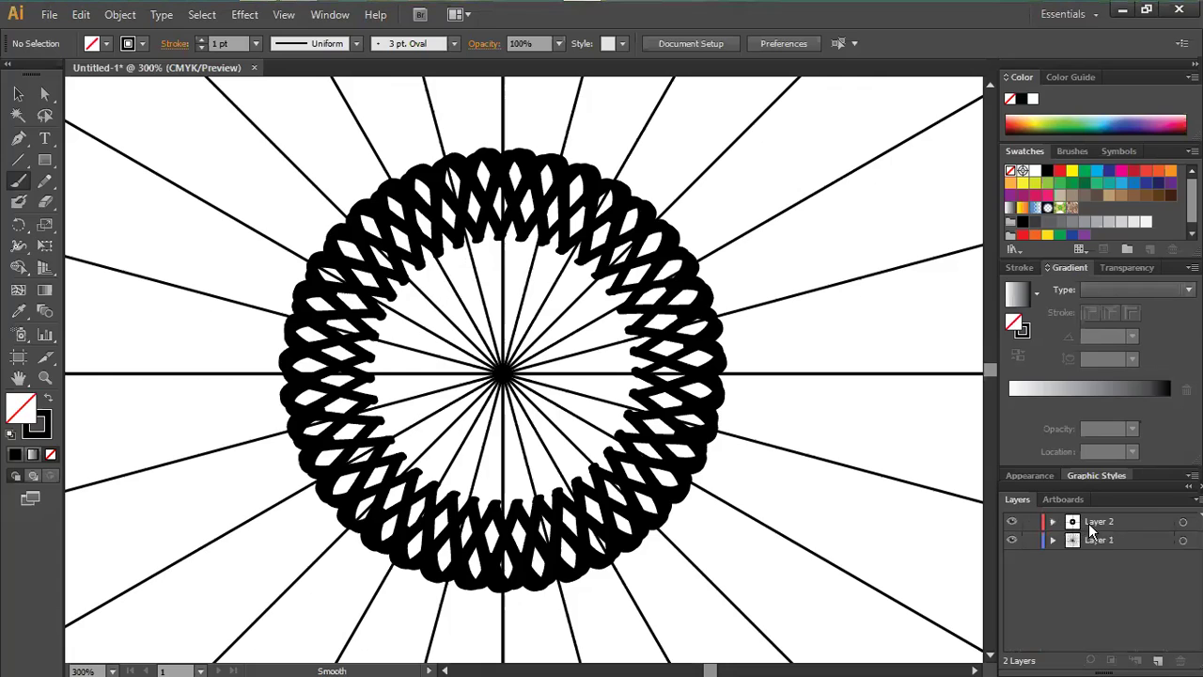
click(1096, 523)
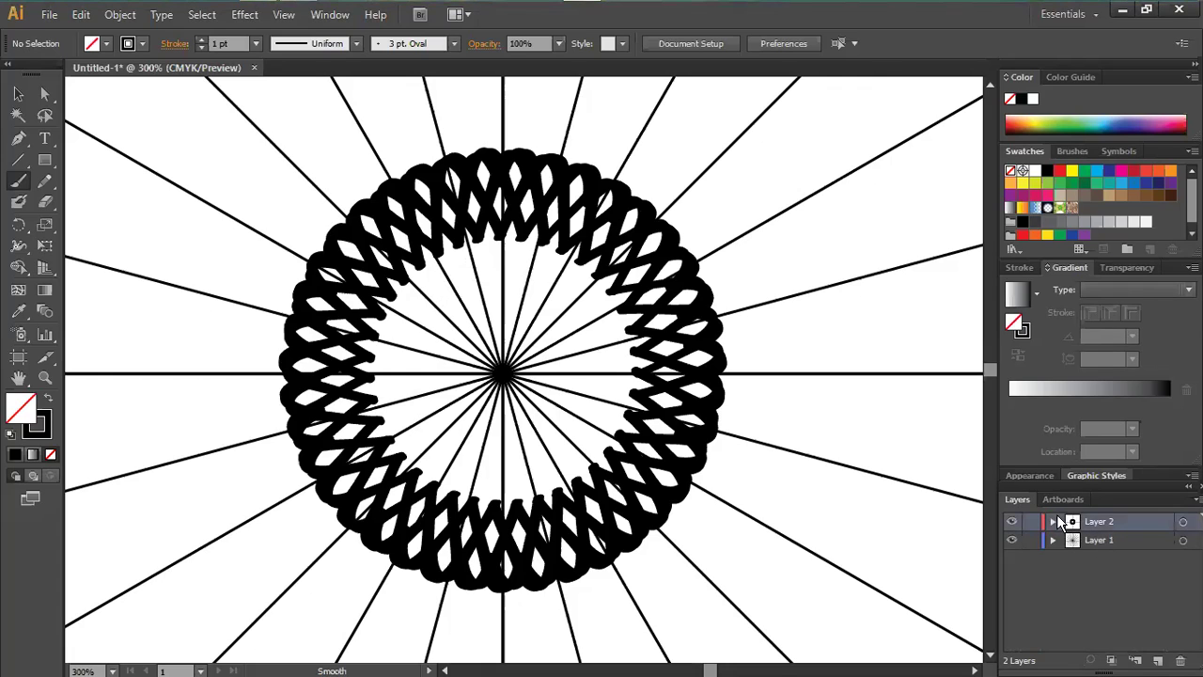
click(1055, 525)
scroll(1087, 564, down, 1)
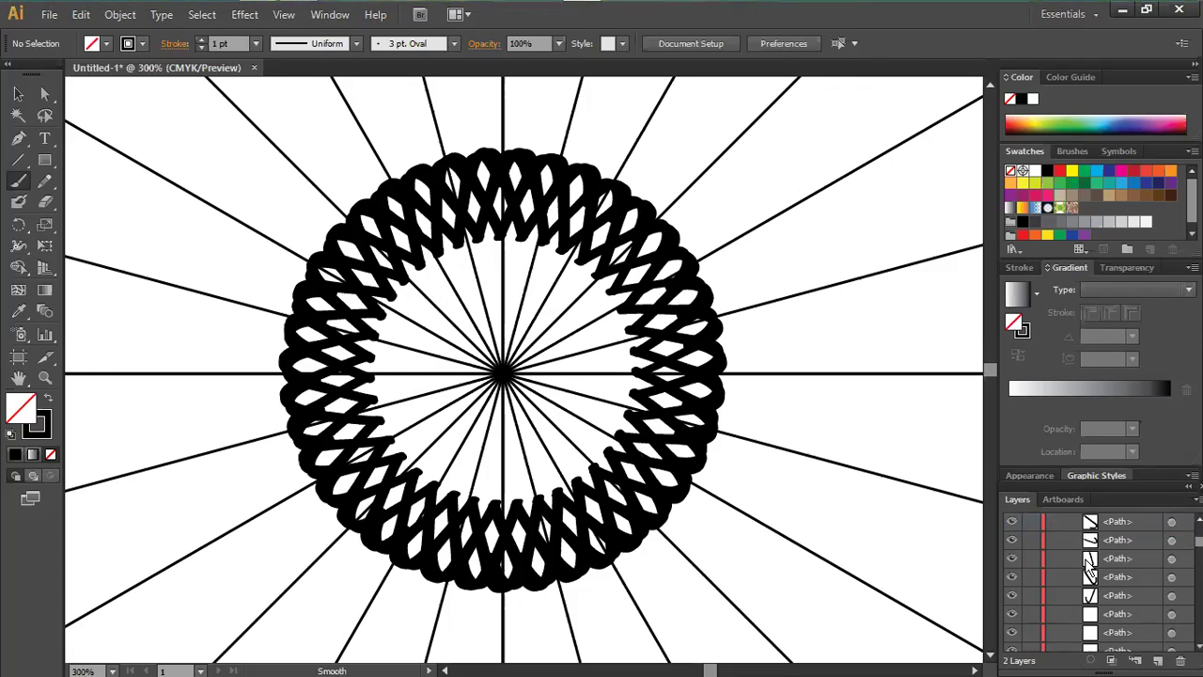
scroll(1087, 564, down, 2)
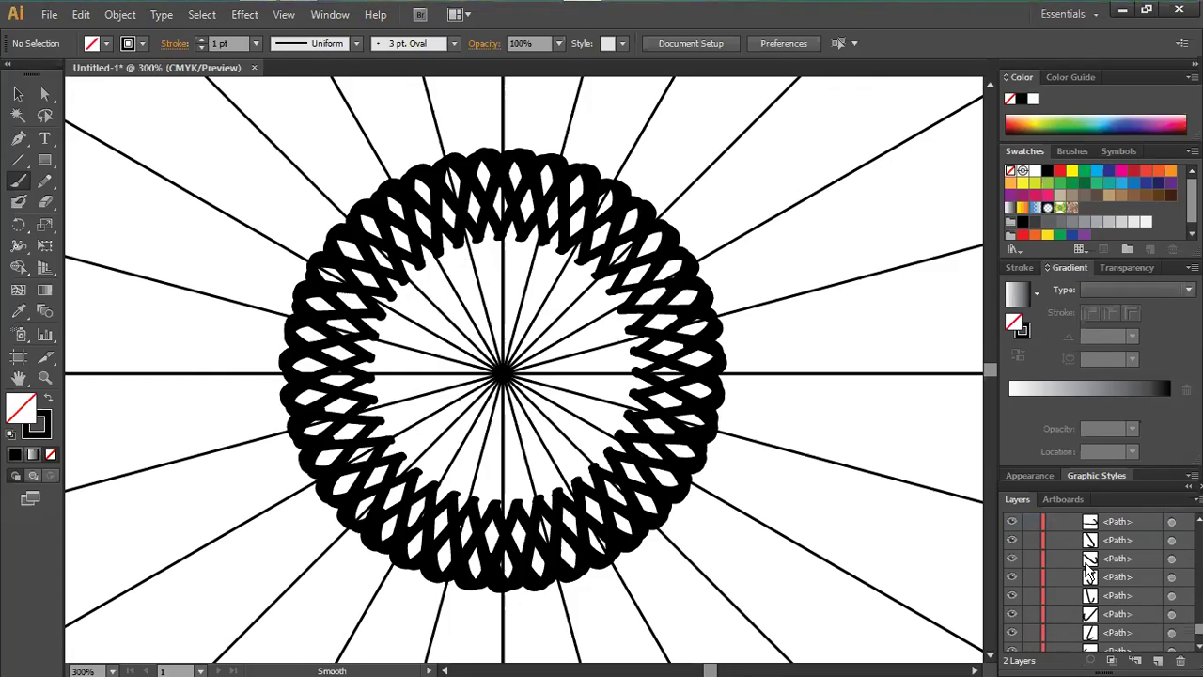
scroll(1089, 564, down, 2)
click(1081, 604)
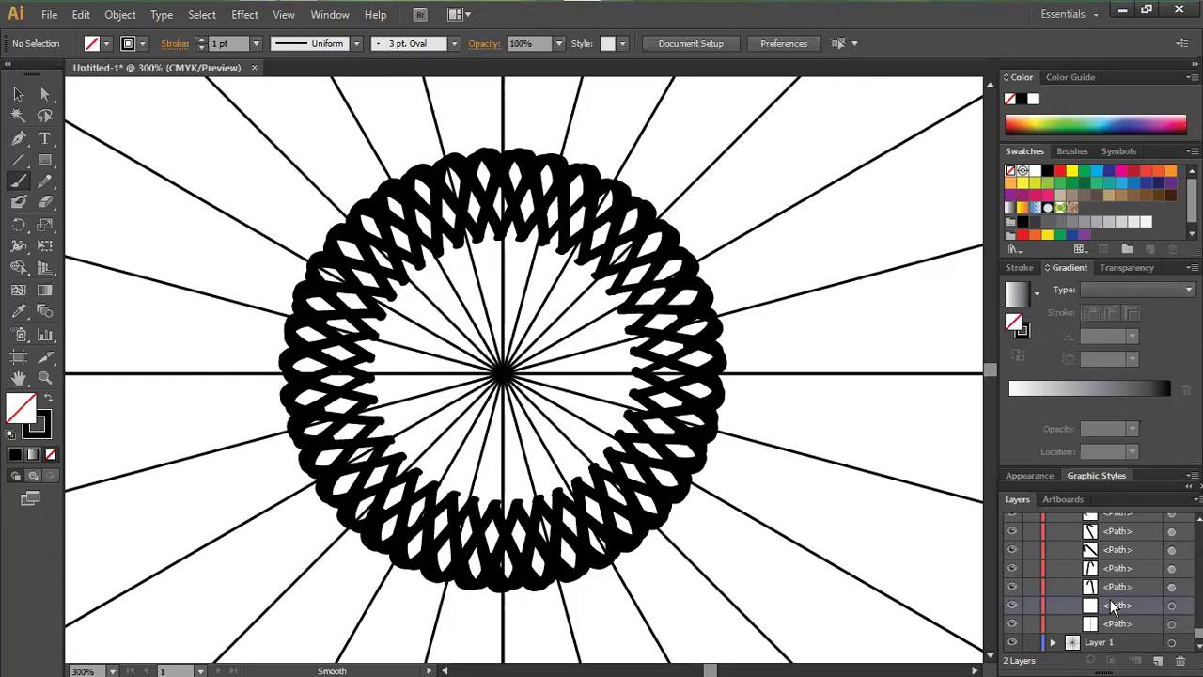
click(1053, 642)
click(1112, 643)
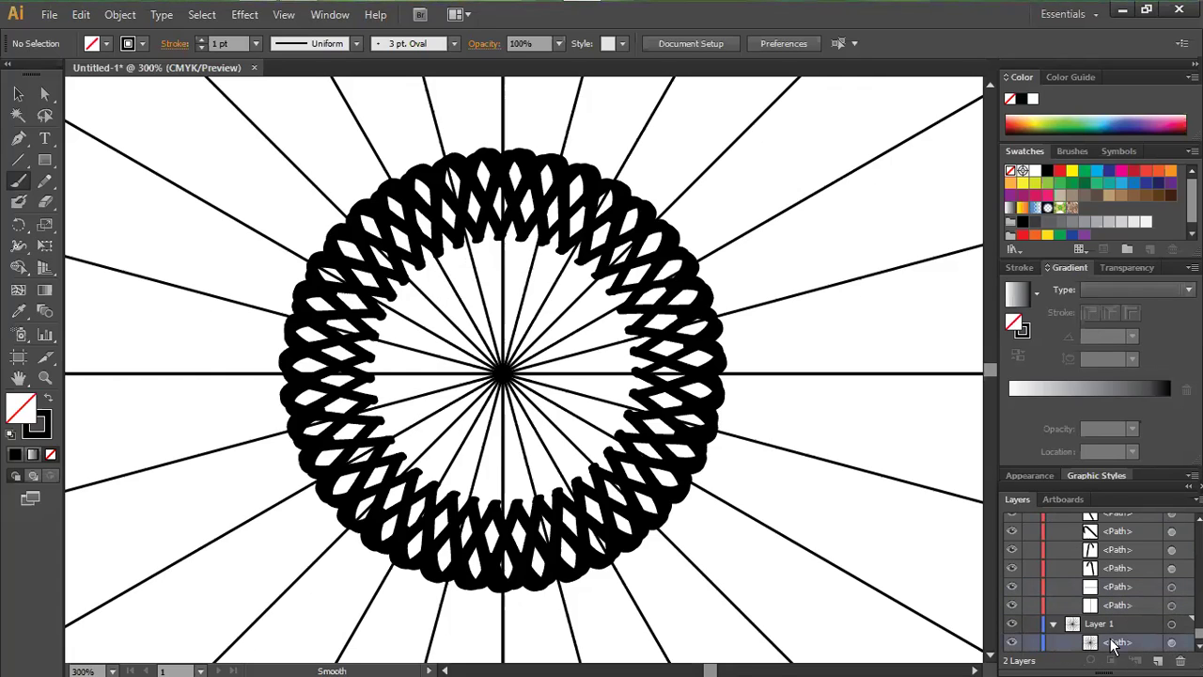
click(1052, 622)
Try moving the vertical centre line away from the centre of the mandala, and undo the move.
key(ctrl+1)
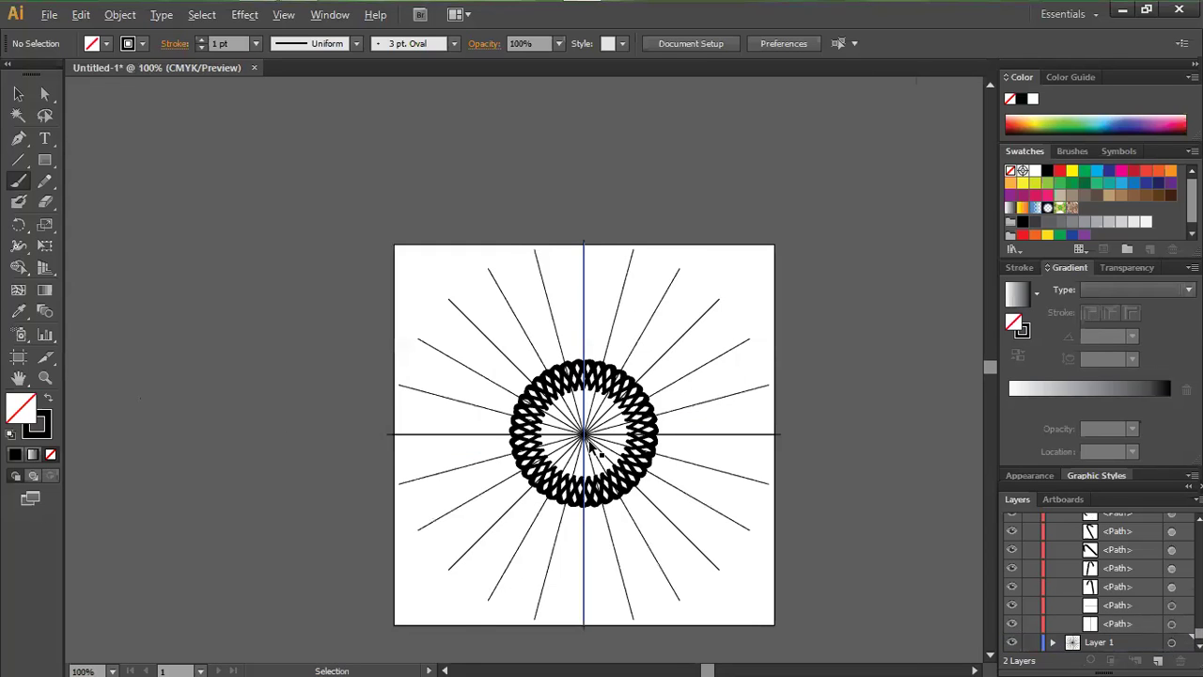
scroll(591, 449, up, 3)
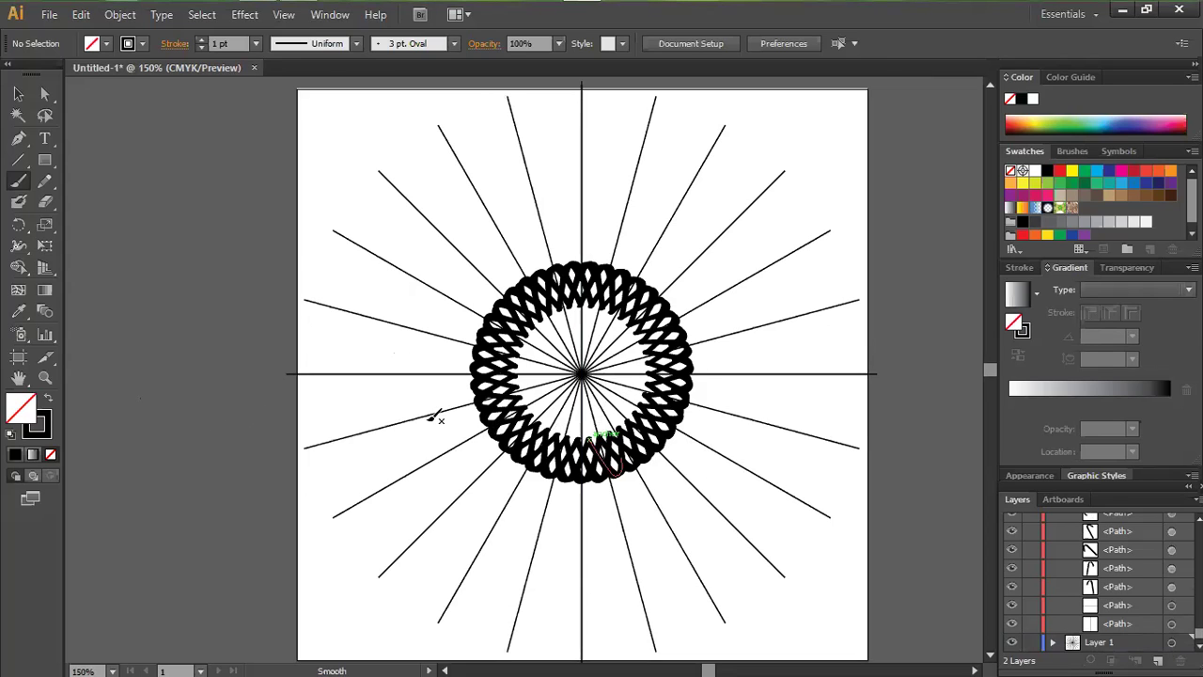
click(18, 94)
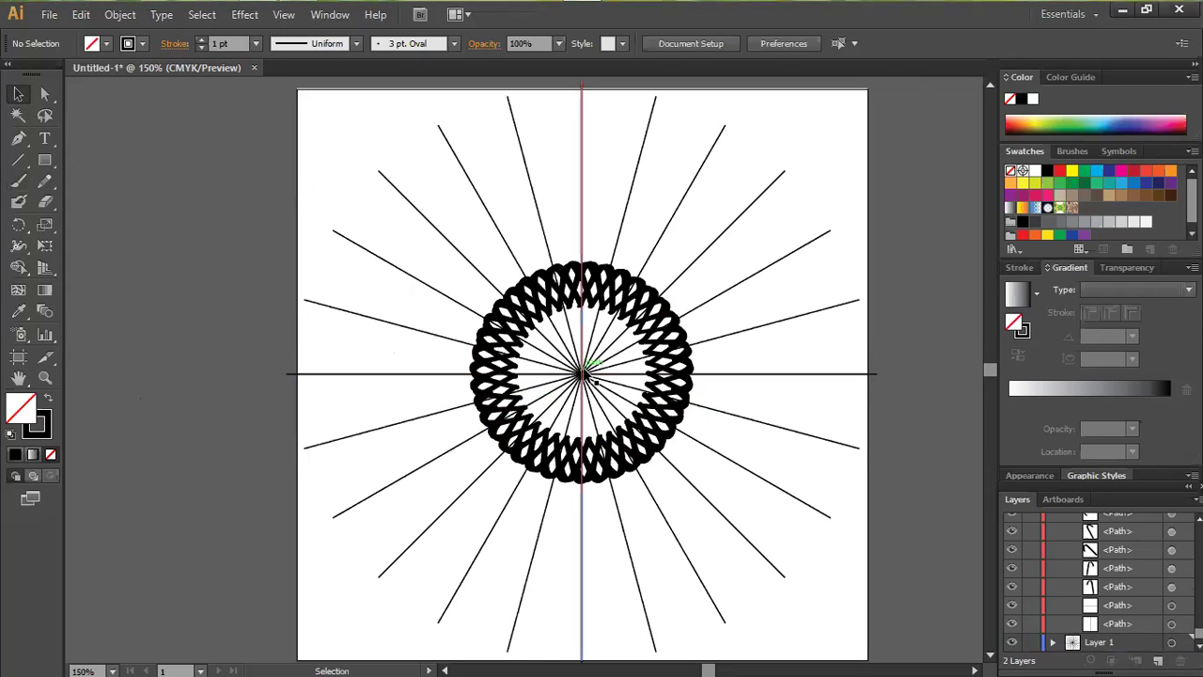
drag(585, 374, 579, 310)
key(ctrl+z)
Nudge the lattice ring together with its horizontal and vertical centre lines onto the centre of the radial guides.
drag(854, 484, 424, 328)
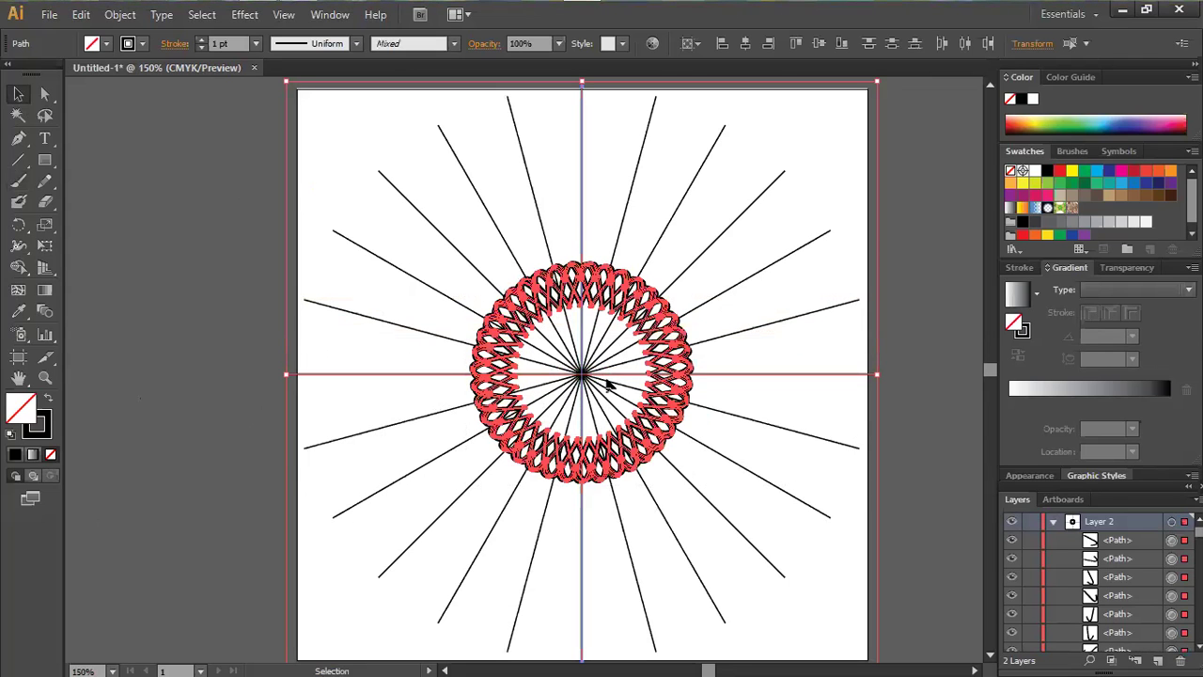
mouse_move(668, 386)
mouse_down()
mouse_move(662, 297)
mouse_move(663, 384)
mouse_up()
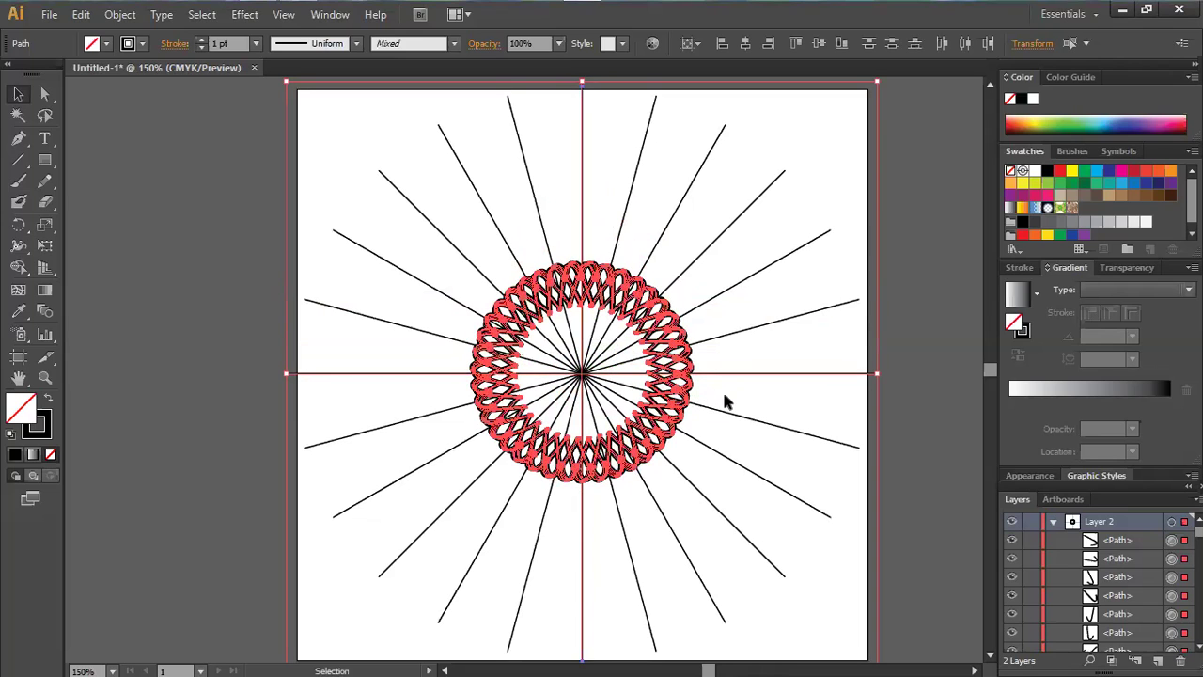
click(435, 402)
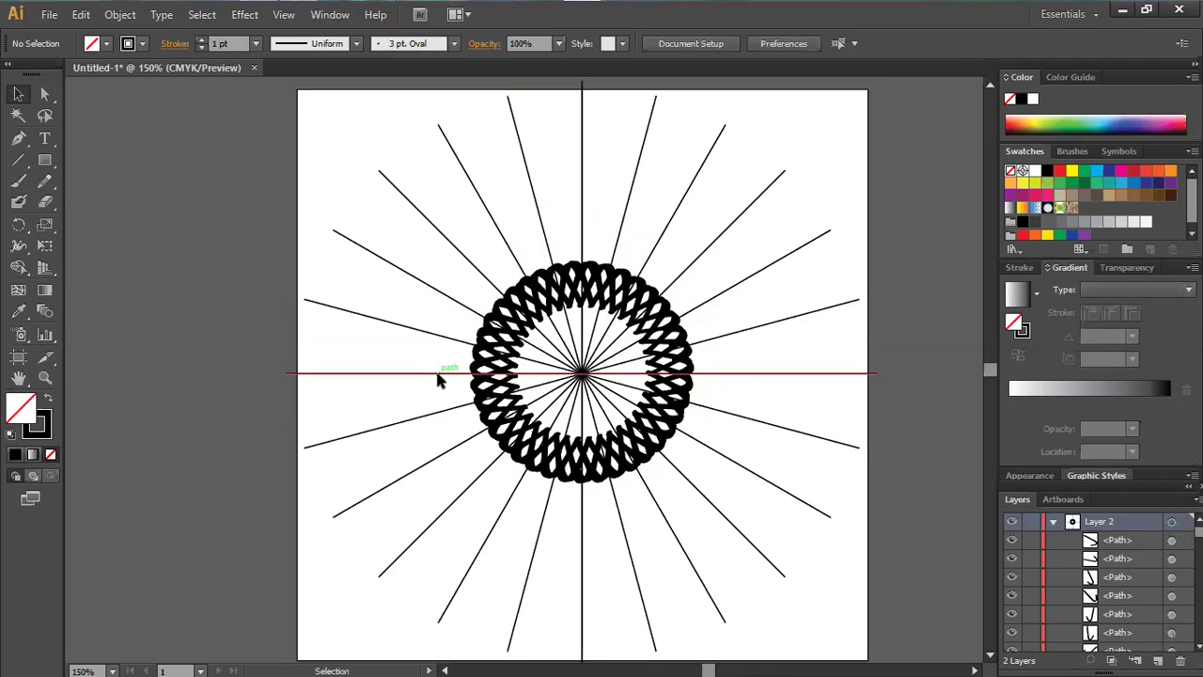
Collapse the contents of Layer 2 and float the layer list over the artboard.
click(437, 377)
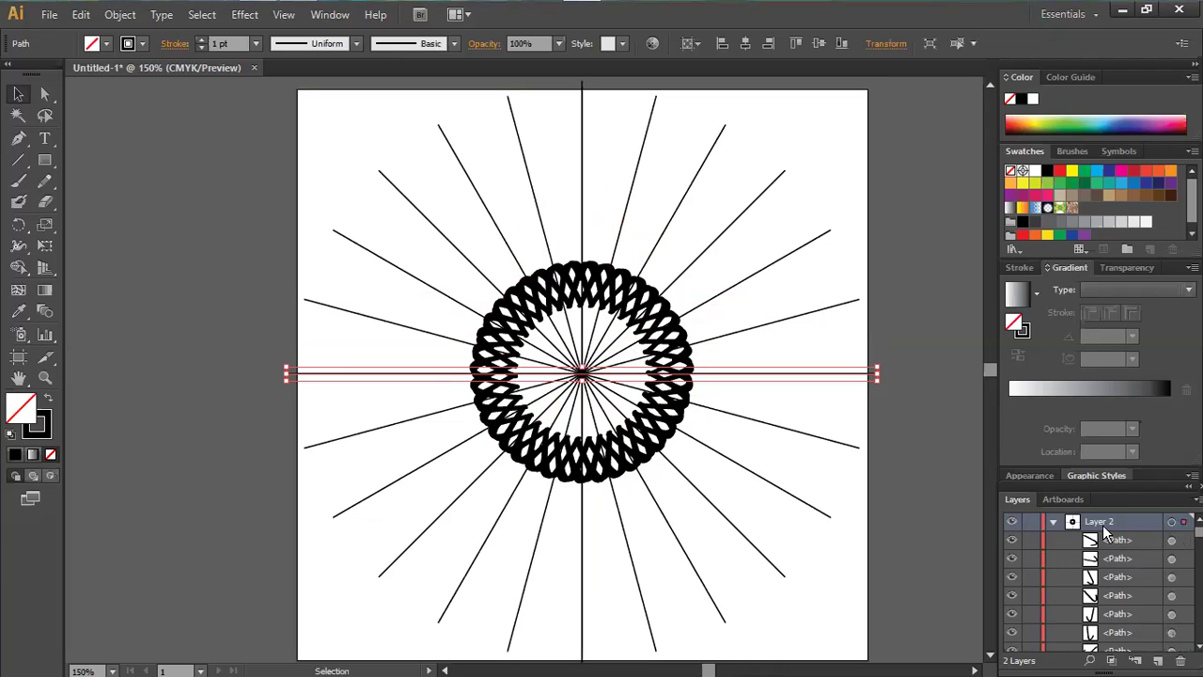
click(1052, 522)
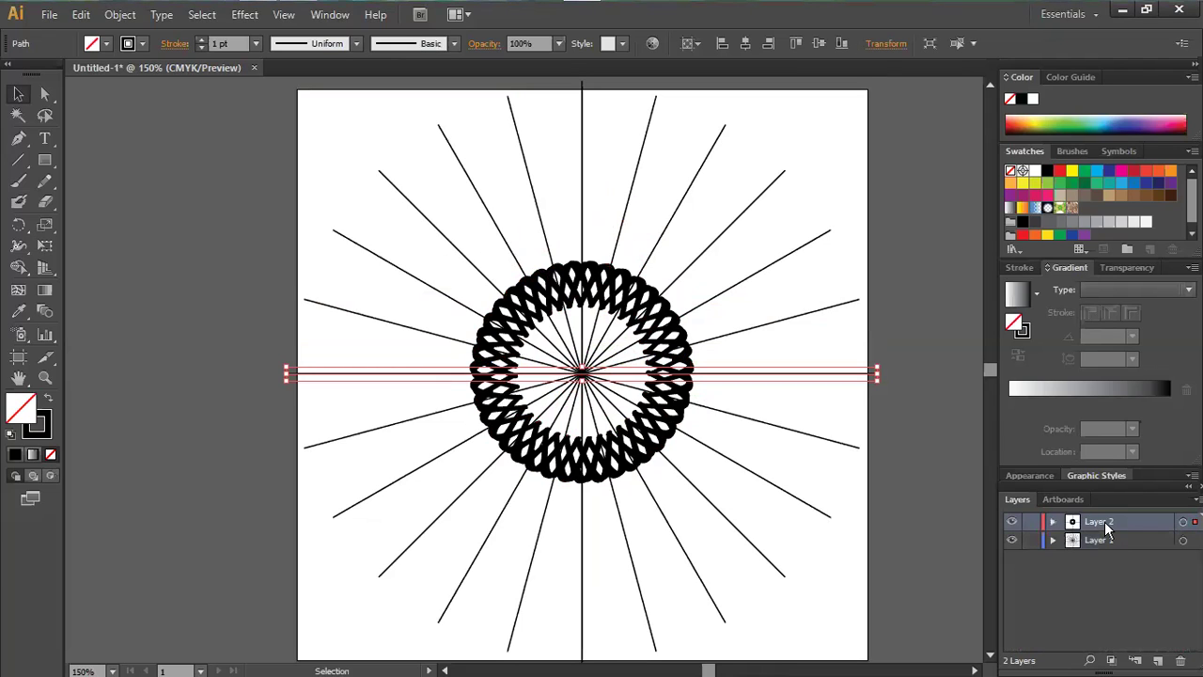
drag(1085, 497, 879, 98)
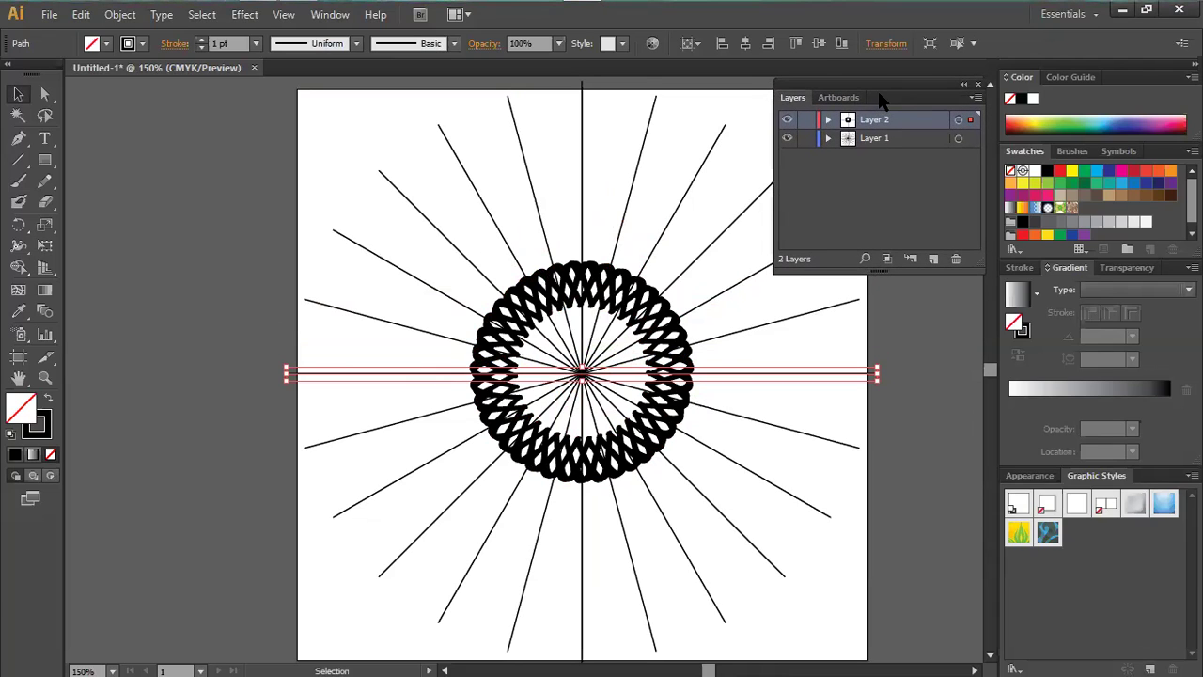
click(840, 173)
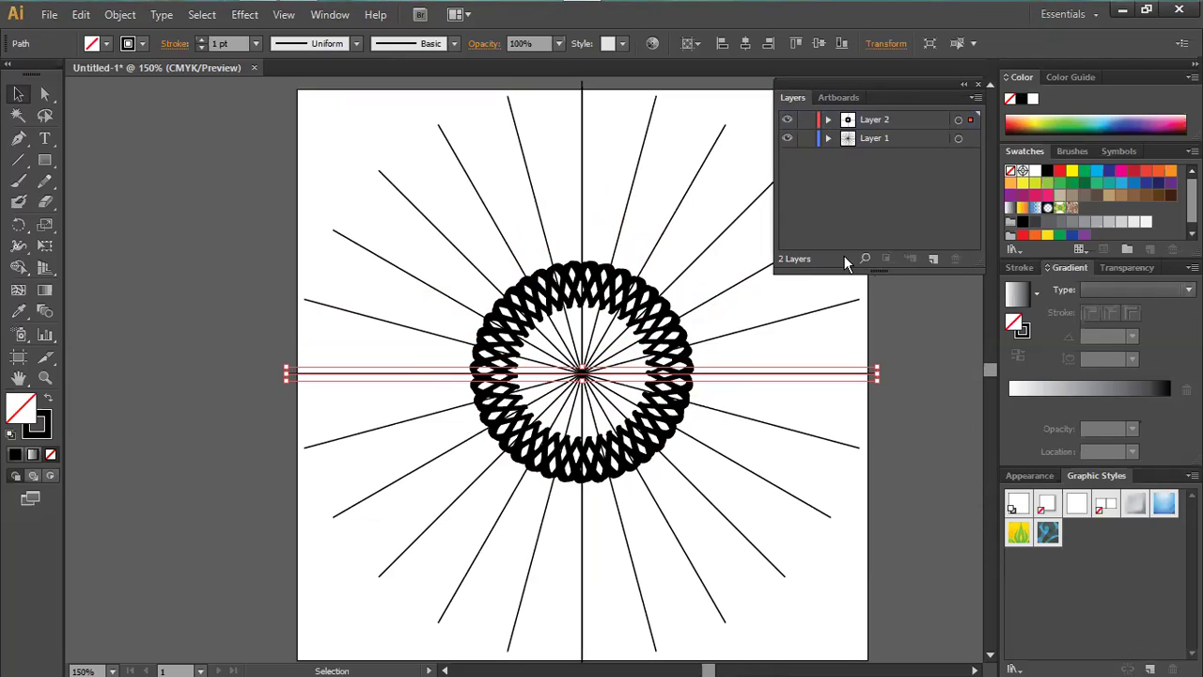
click(830, 346)
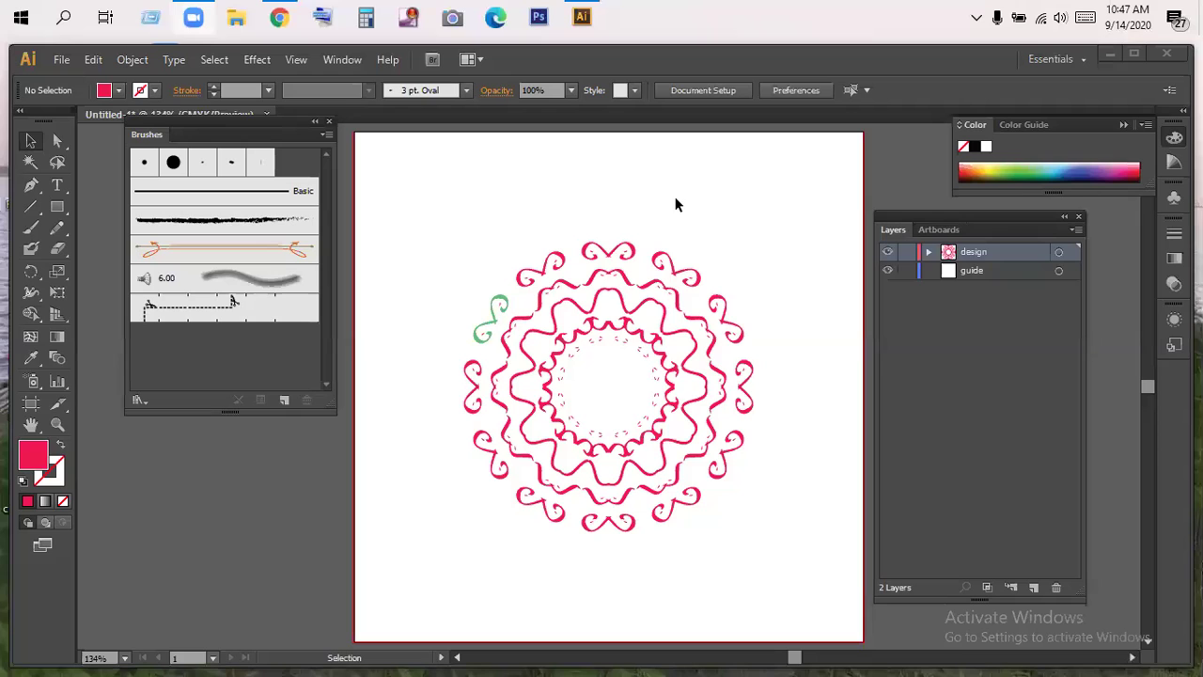
Undo the green recolouring of one outer motif and the removal of the radial guide lines.
key(ctrl+a)
key(ctrl+d)
key(ctrl+d)
key(ctrl+d)
key(ctrl+d)
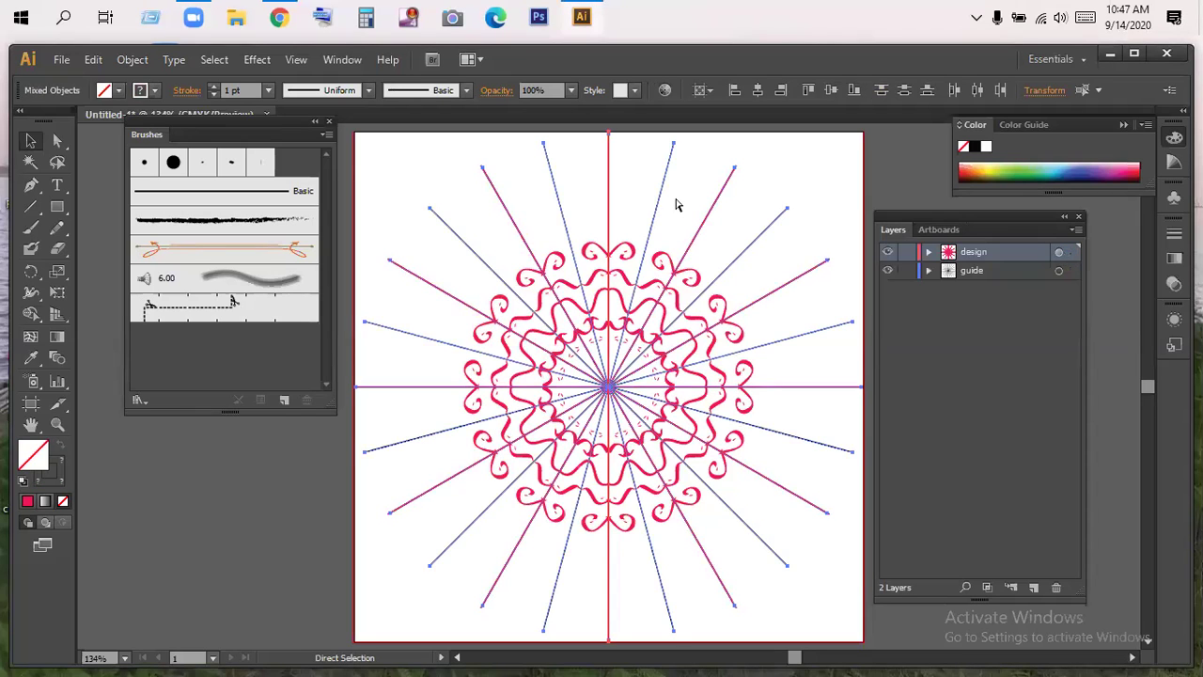
Deselect all artwork and hide the guide layer so only the design layer shows.
click(676, 205)
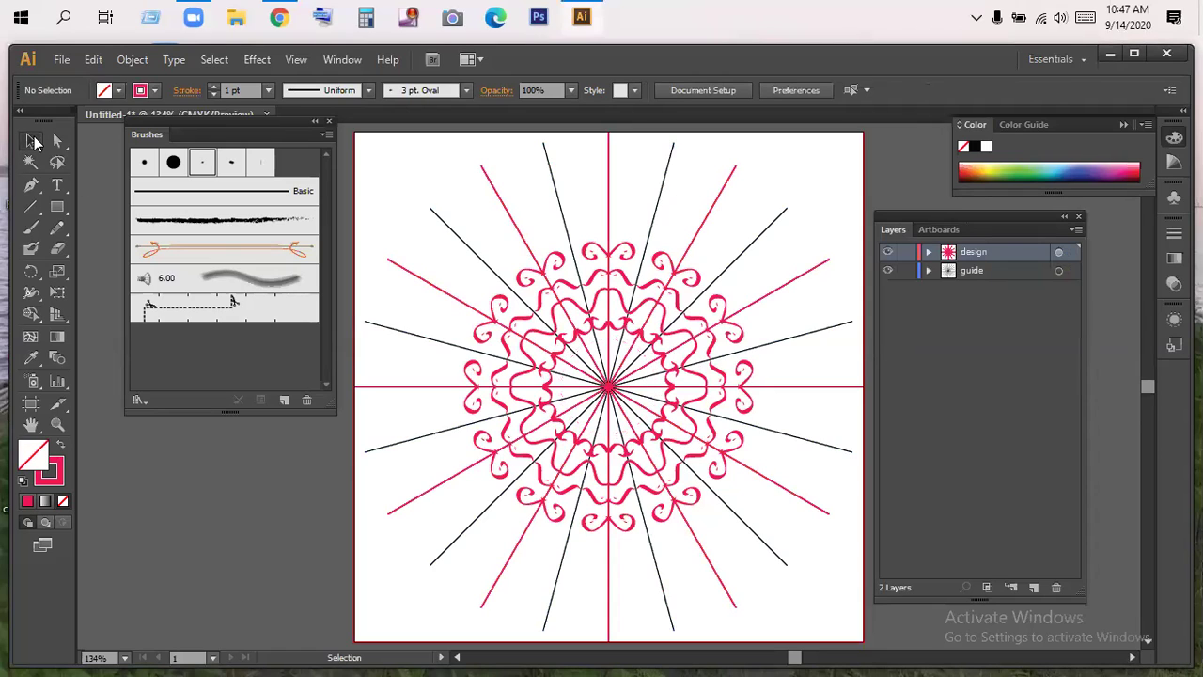
drag(592, 199, 649, 232)
click(792, 152)
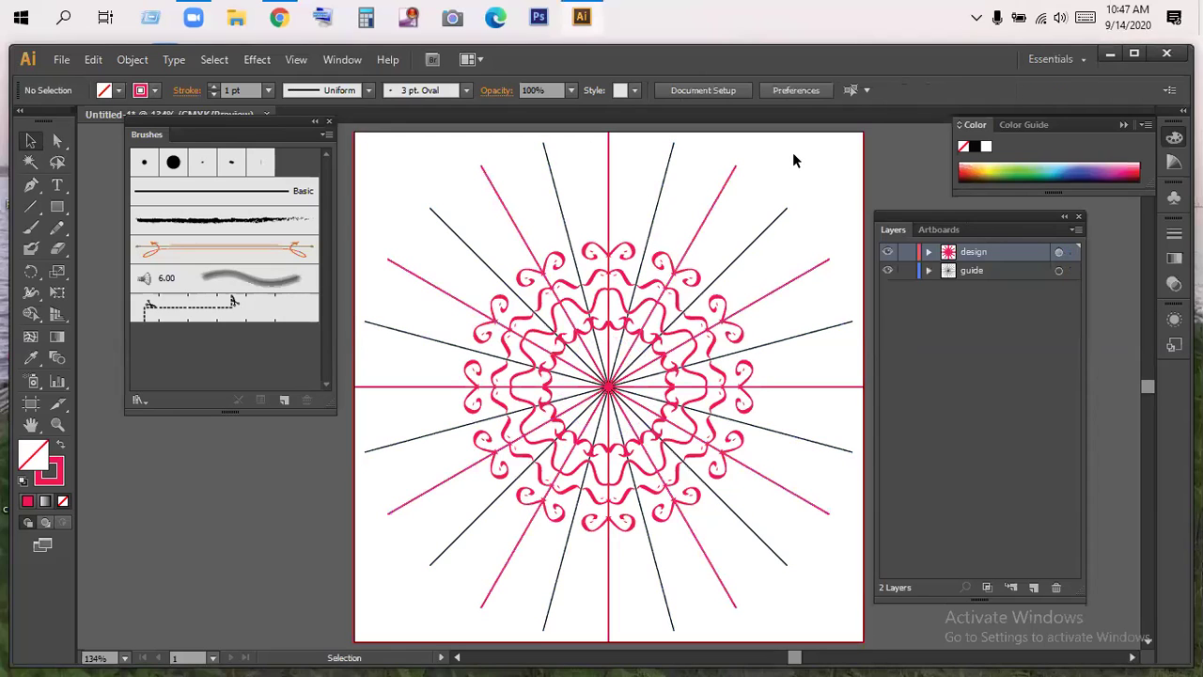
click(887, 270)
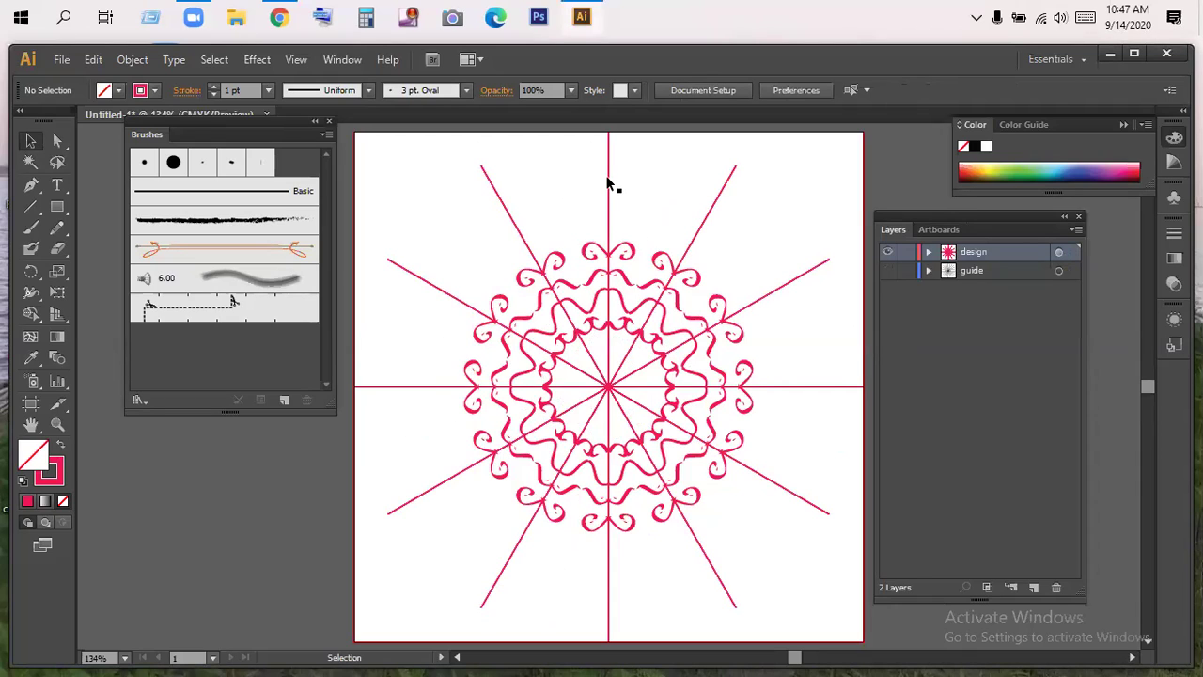
Target the design layer and paint a short curved brush stroke across the vertical centre line, just above the inner ring.
drag(601, 173, 614, 199)
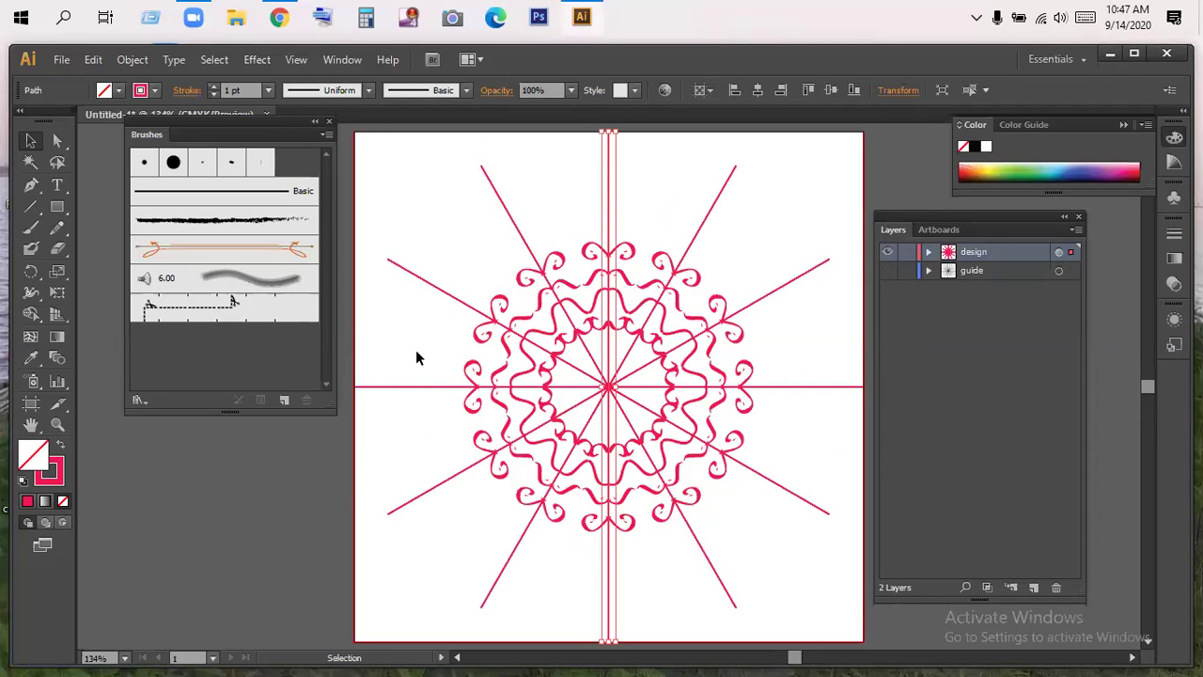
click(1068, 253)
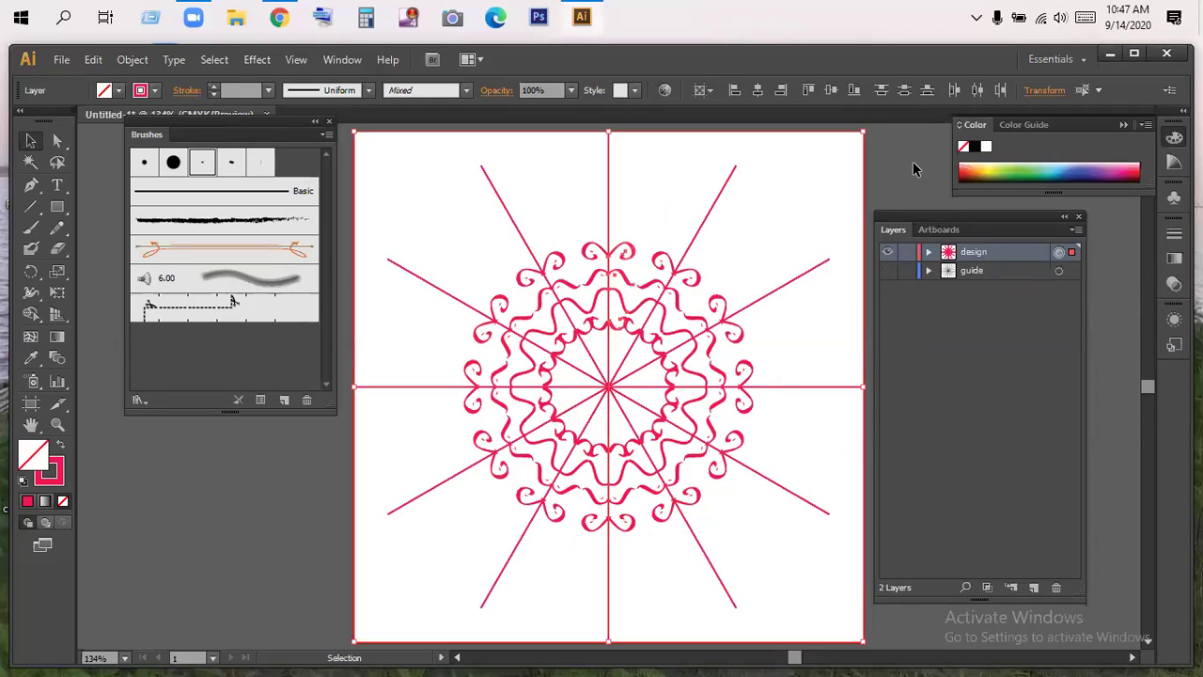
click(923, 180)
click(1059, 253)
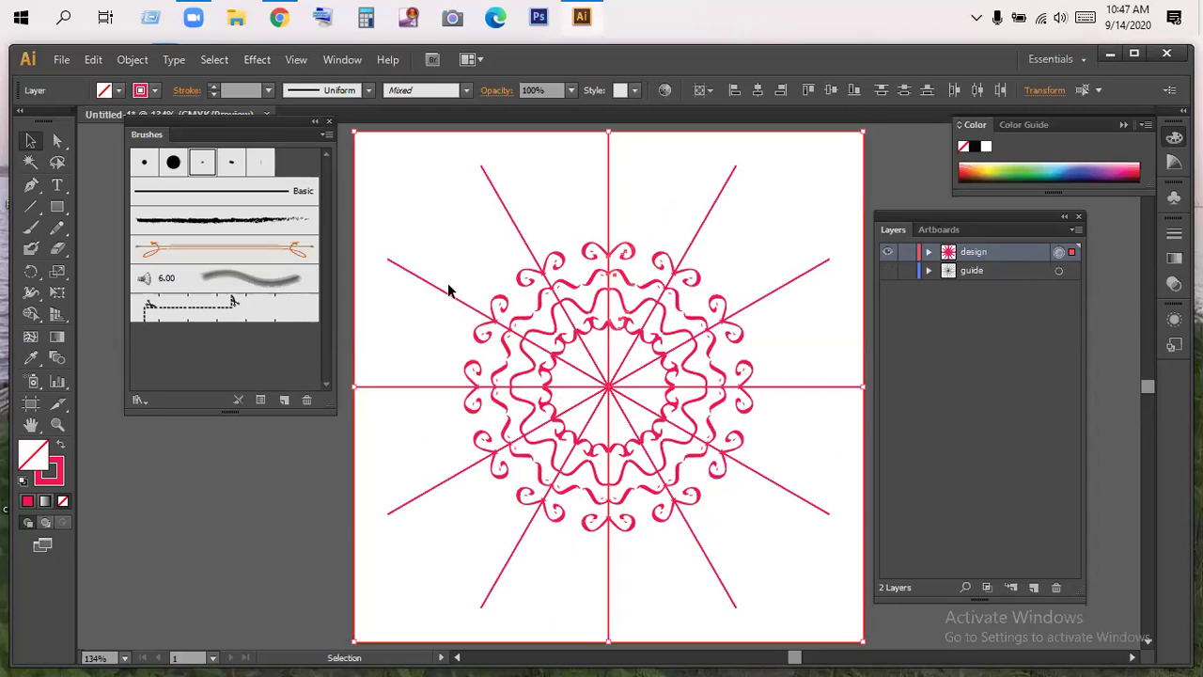
click(31, 227)
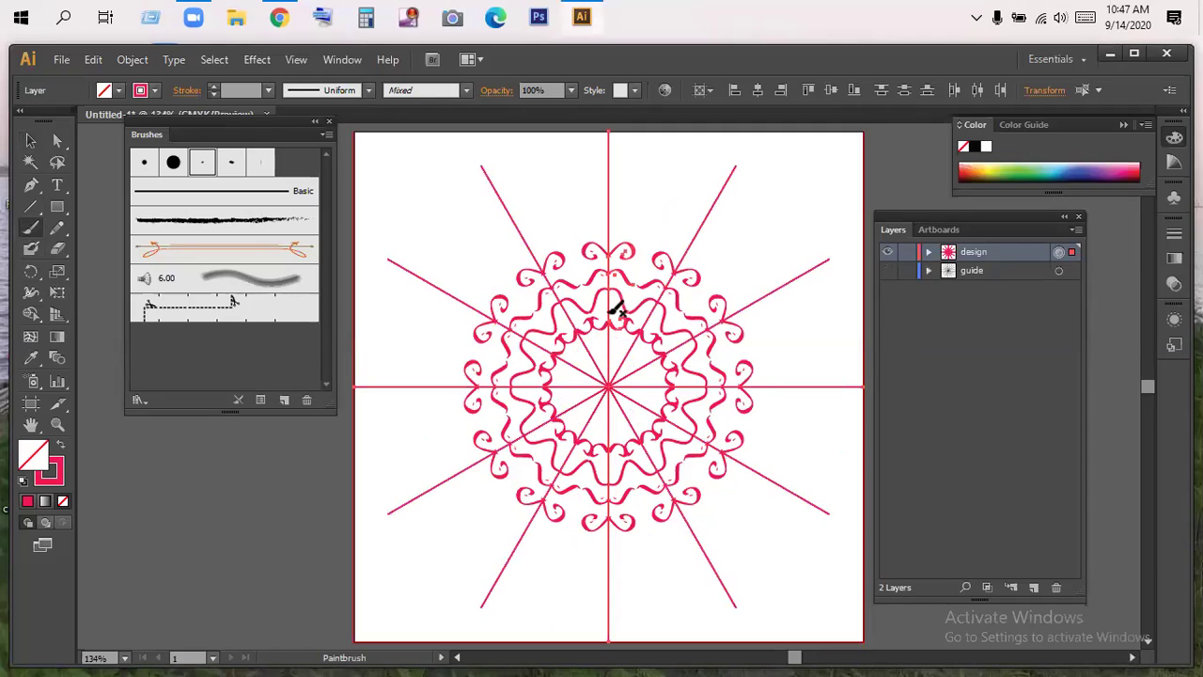
key(ctrl+shift+a)
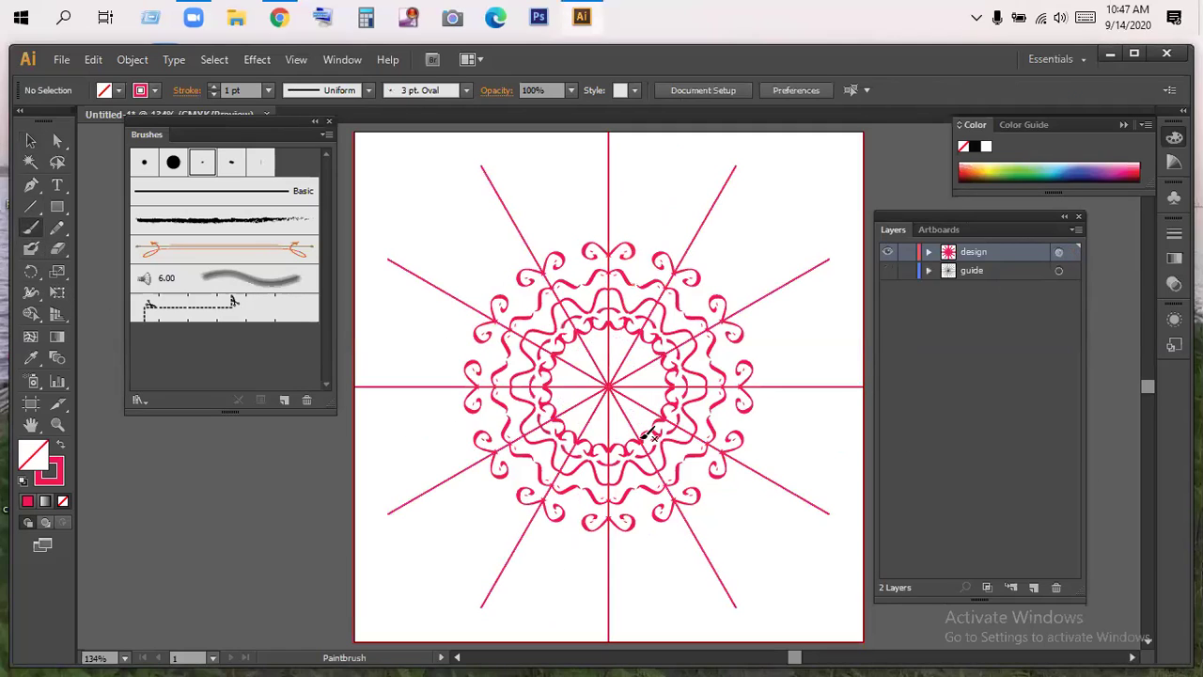
Paint two curved brush strokes across the vertical centre line above the uppermost curl motif, making the outer one wider.
click(1059, 255)
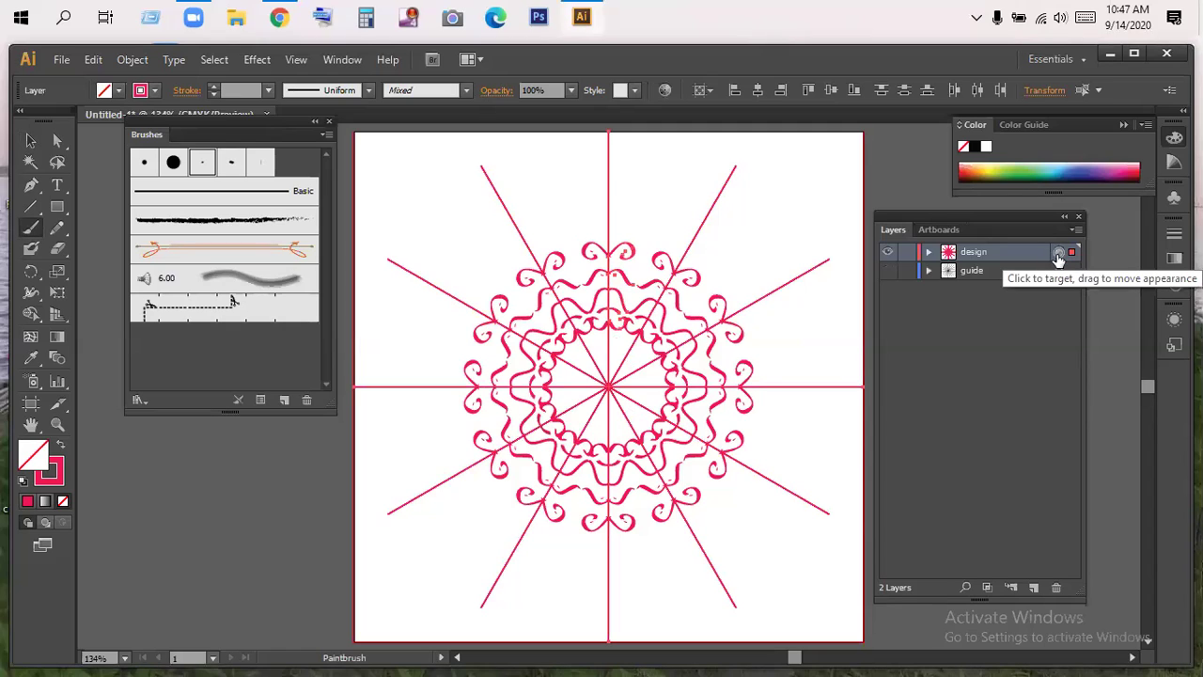
drag(610, 217, 633, 224)
key(v)
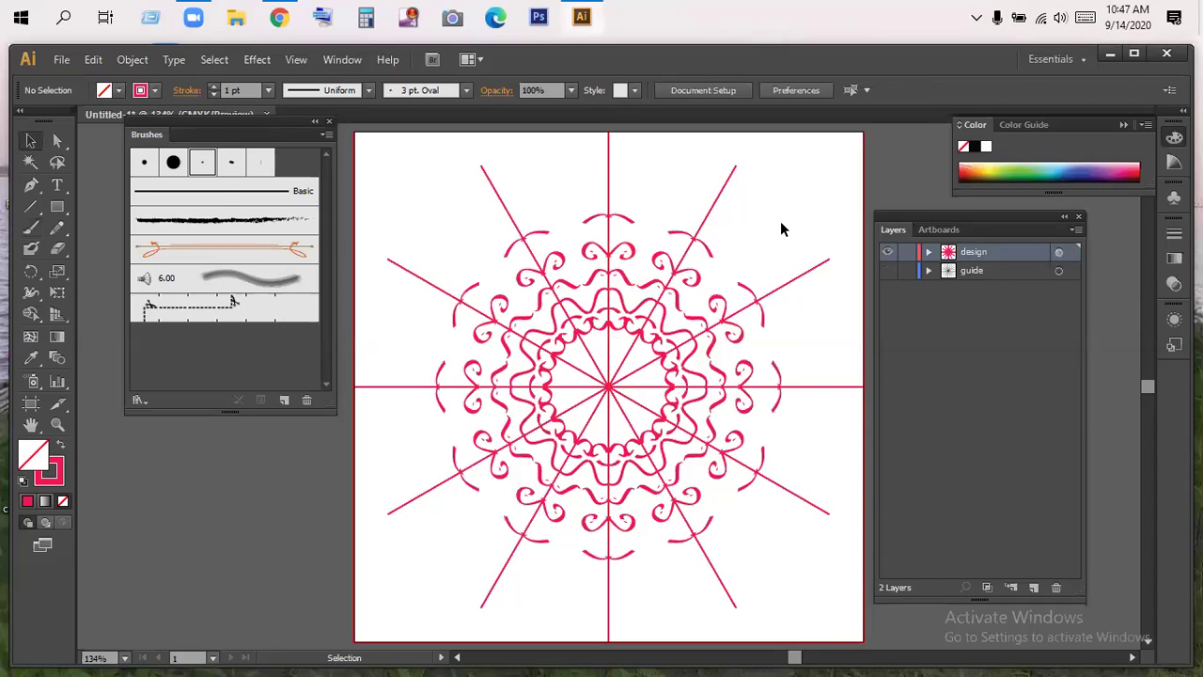
click(925, 346)
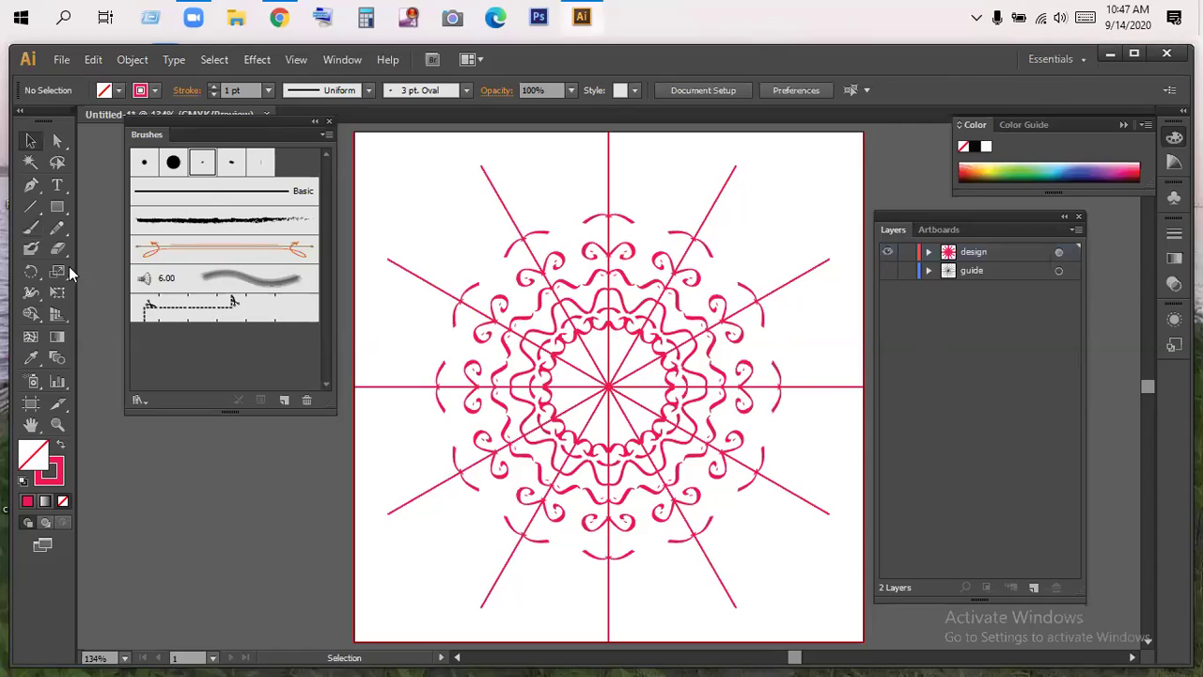
click(32, 228)
drag(577, 190, 644, 184)
click(29, 141)
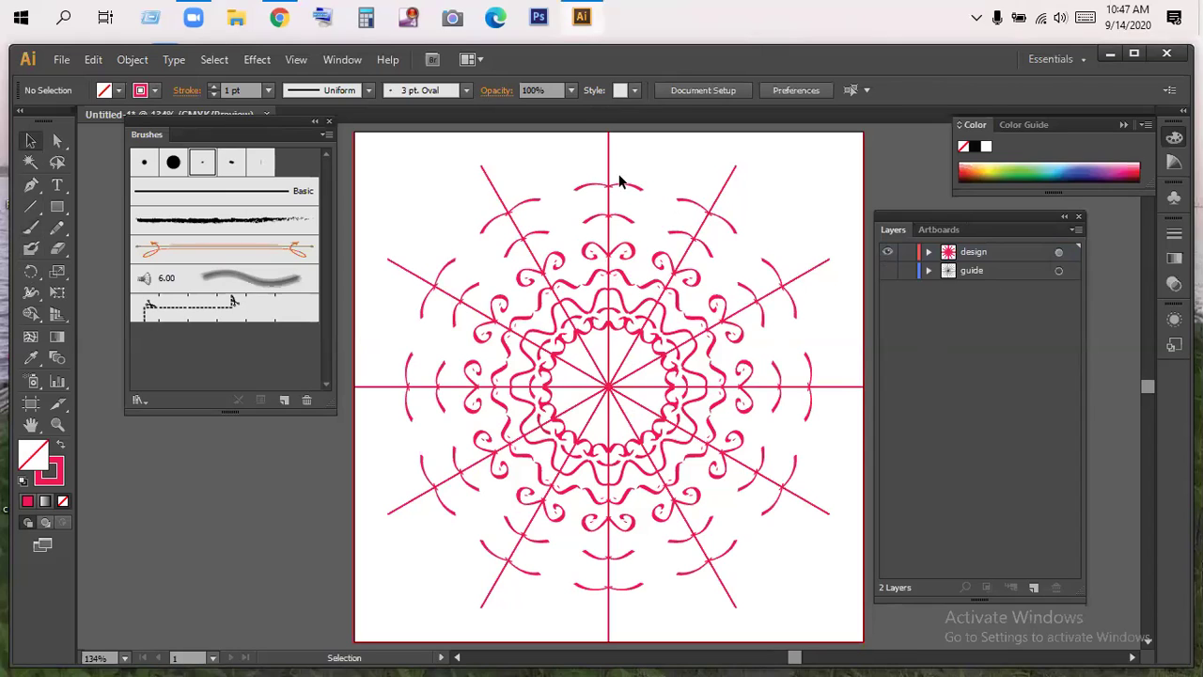
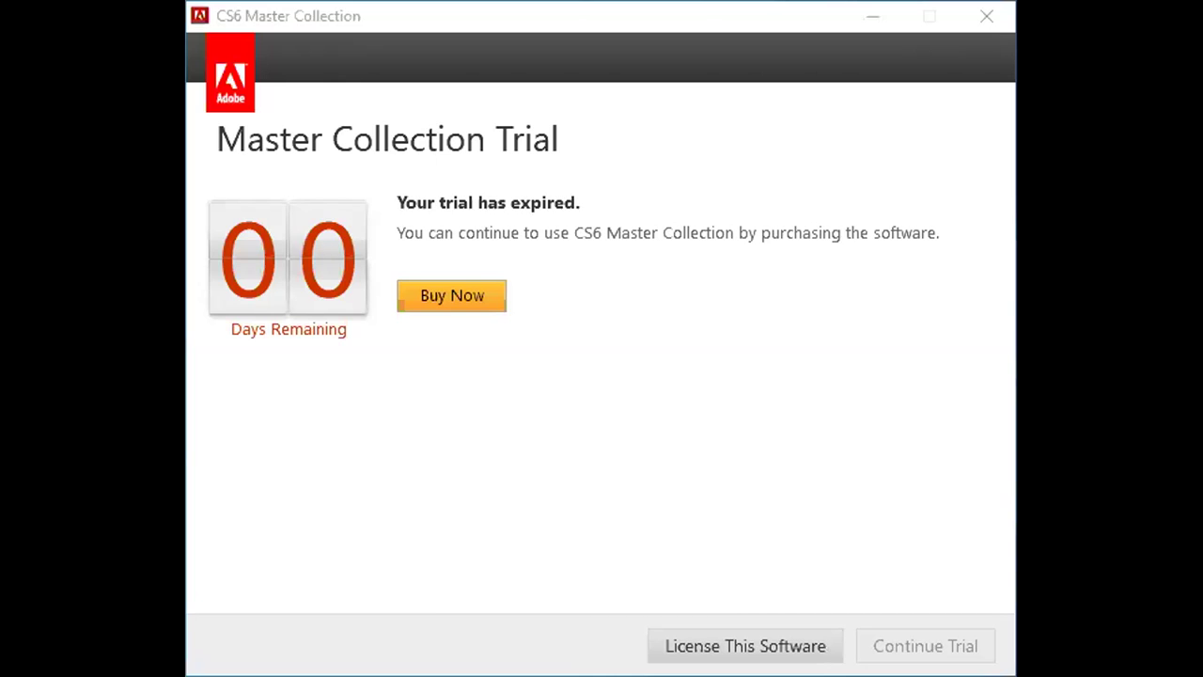
Dismiss the expired-trial window and look in the Adobe folder inside Program Files on the Windows (C:) drive.
click(987, 16)
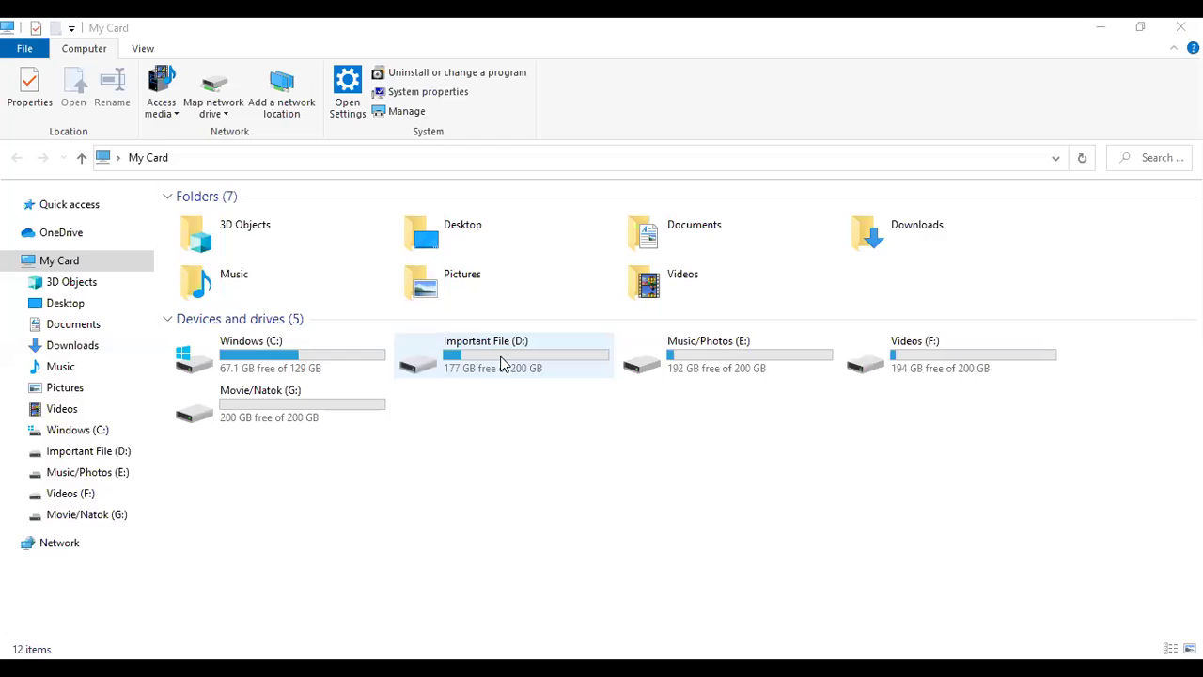
click(226, 357)
double_click(226, 357)
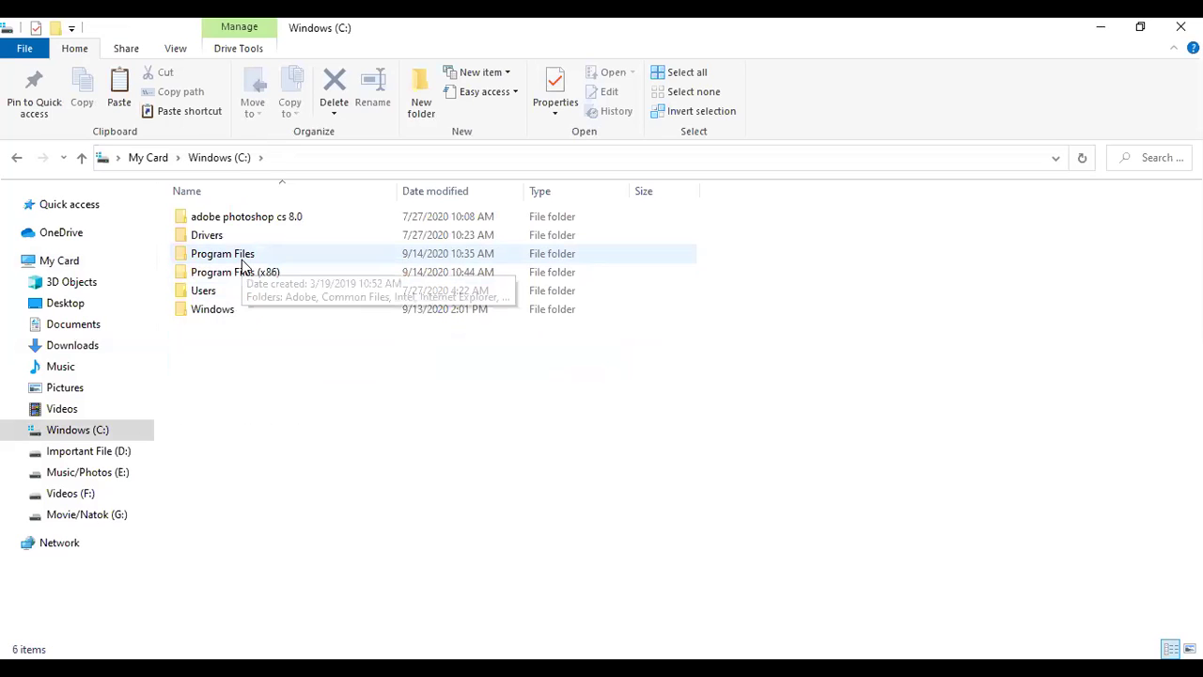
double_click(241, 259)
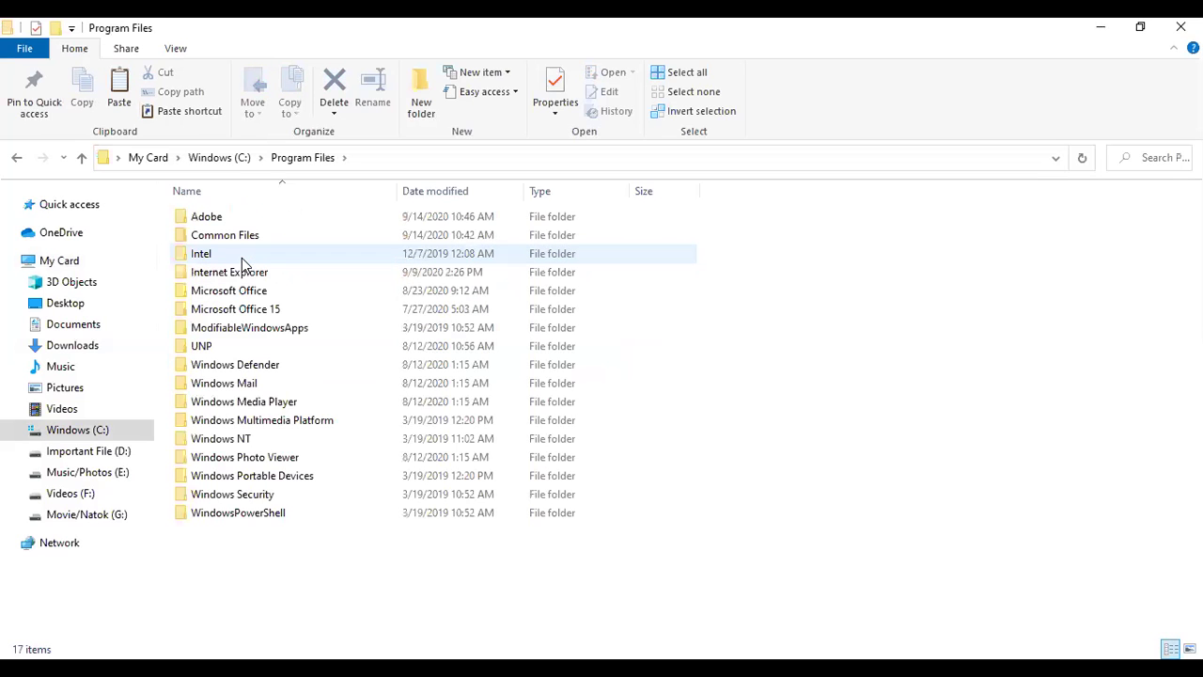
double_click(231, 220)
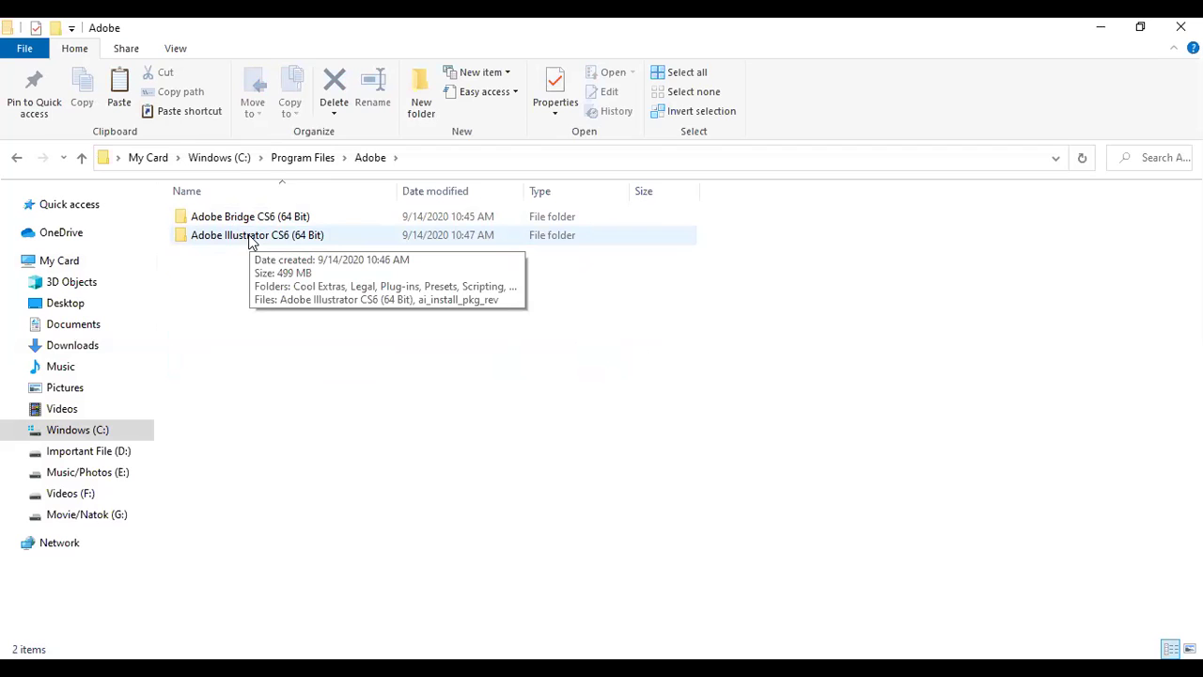
Check the Adobe folder inside Program Files (x86) on the Windows (C:) drive, and return to My Card.
click(15, 158)
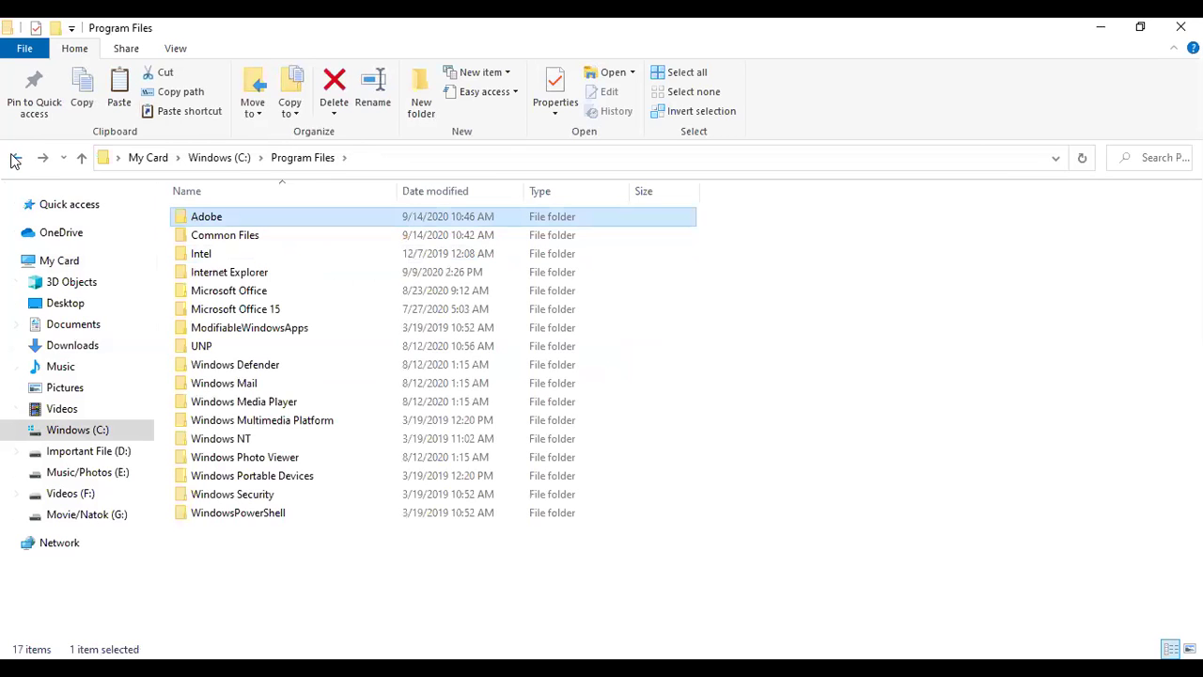
click(15, 158)
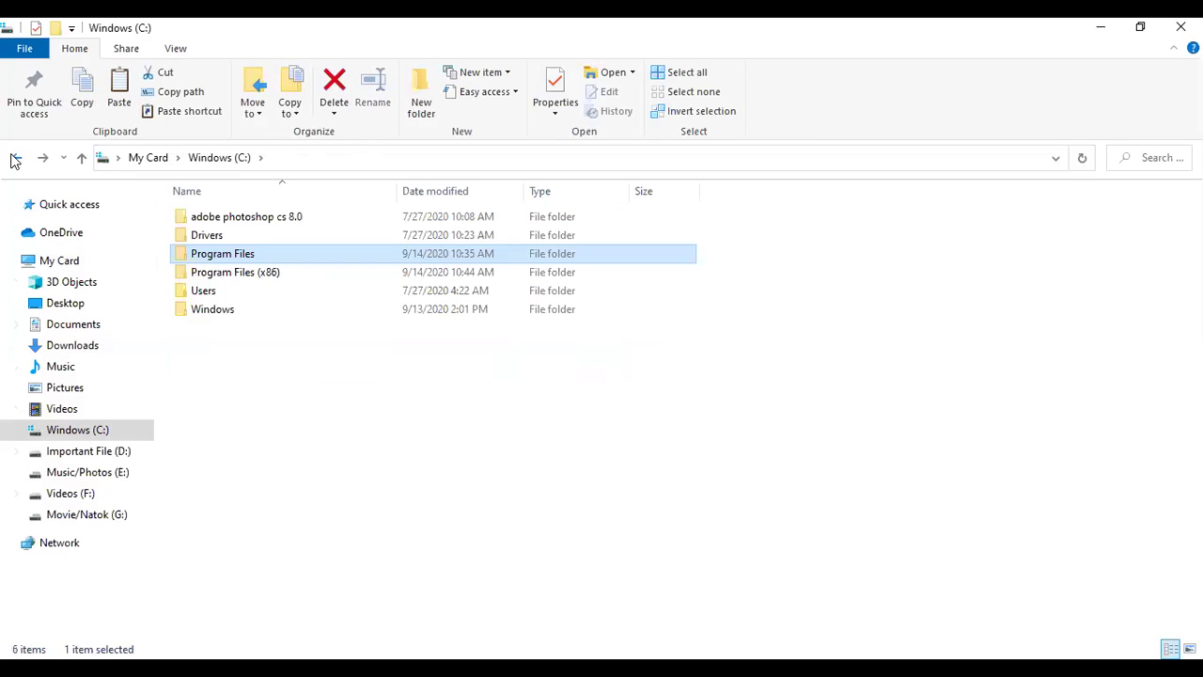
click(15, 157)
click(42, 158)
double_click(252, 273)
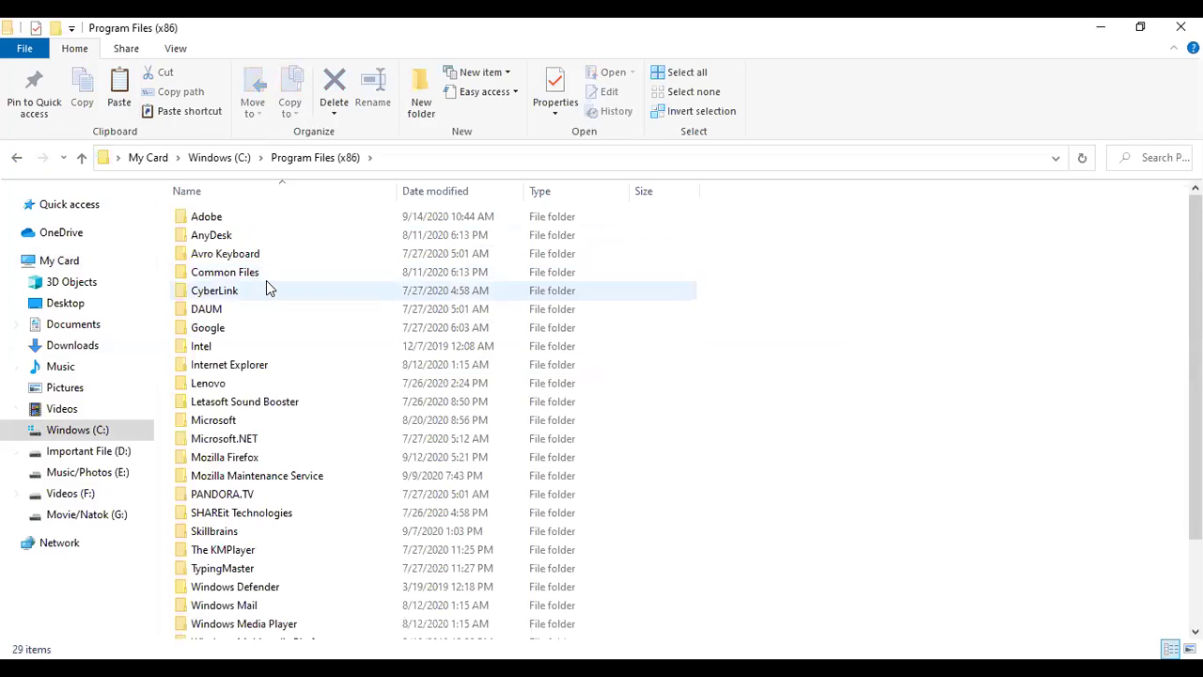
double_click(232, 221)
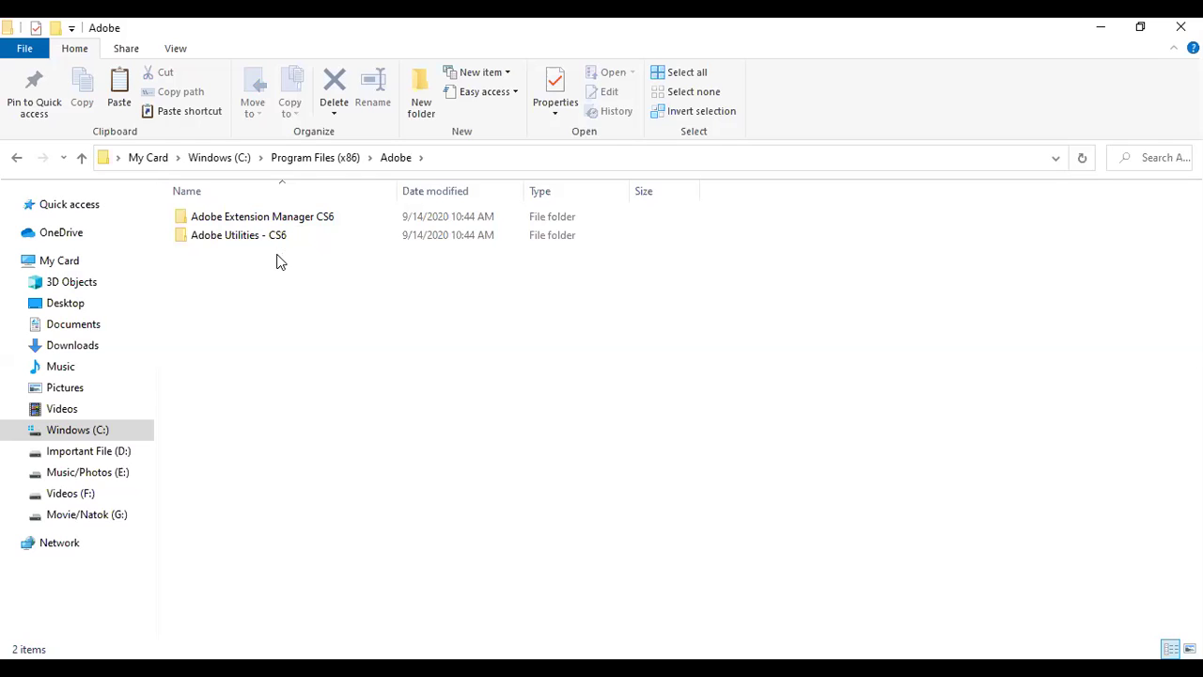
click(18, 161)
click(18, 161)
click(18, 162)
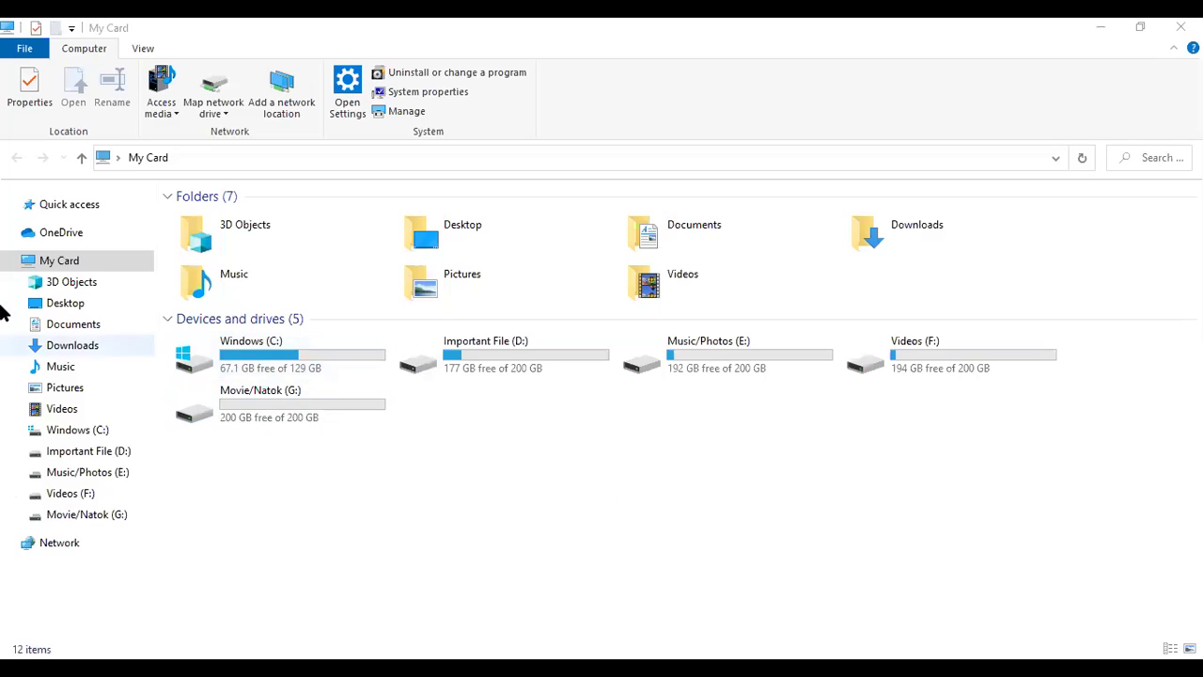
Go to the Desktop folder and view its properties, as well as the properties of My Card.
click(59, 305)
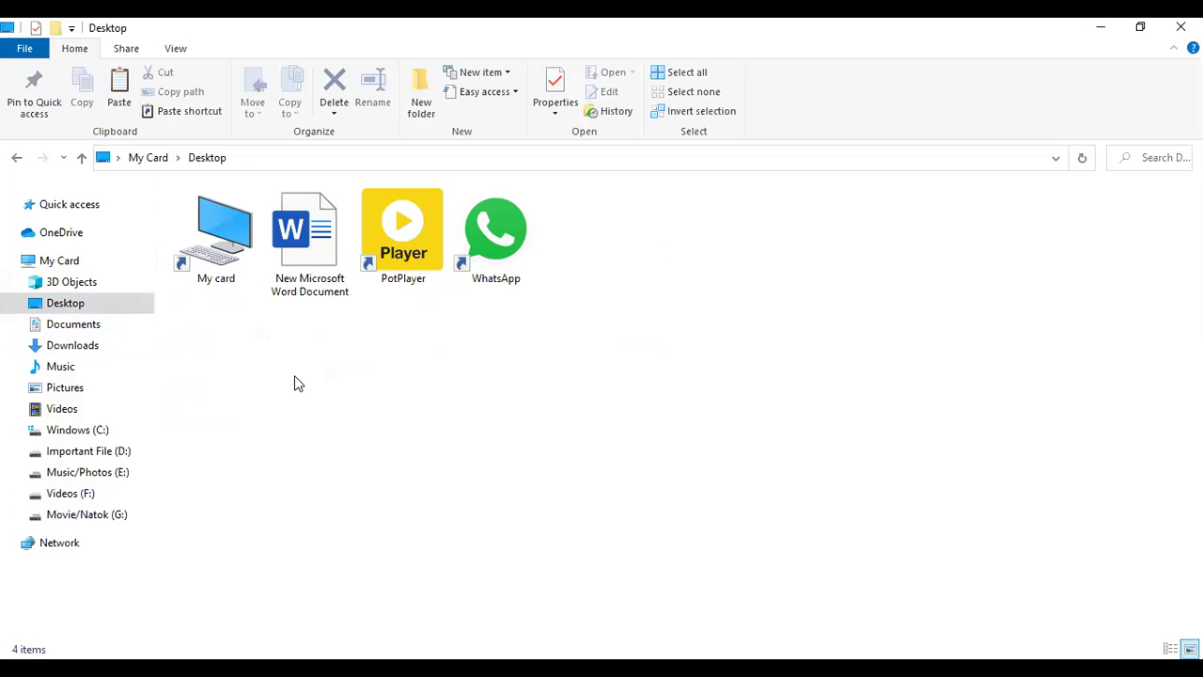
right_click(103, 310)
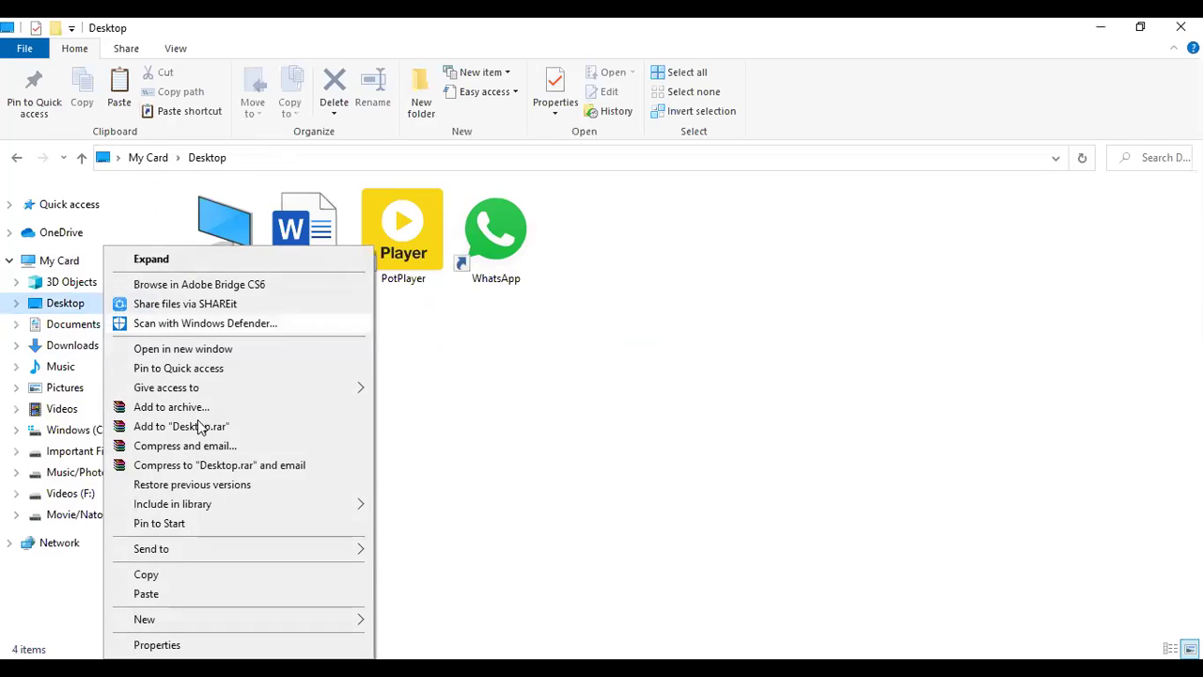
click(157, 645)
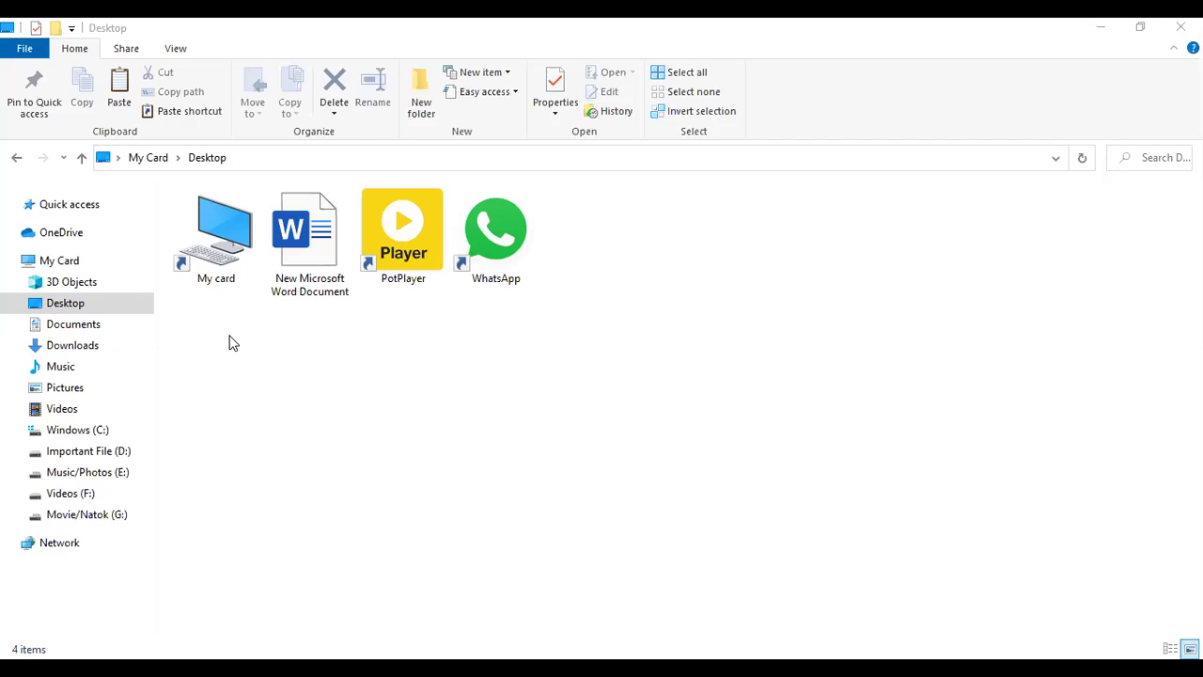
right_click(68, 264)
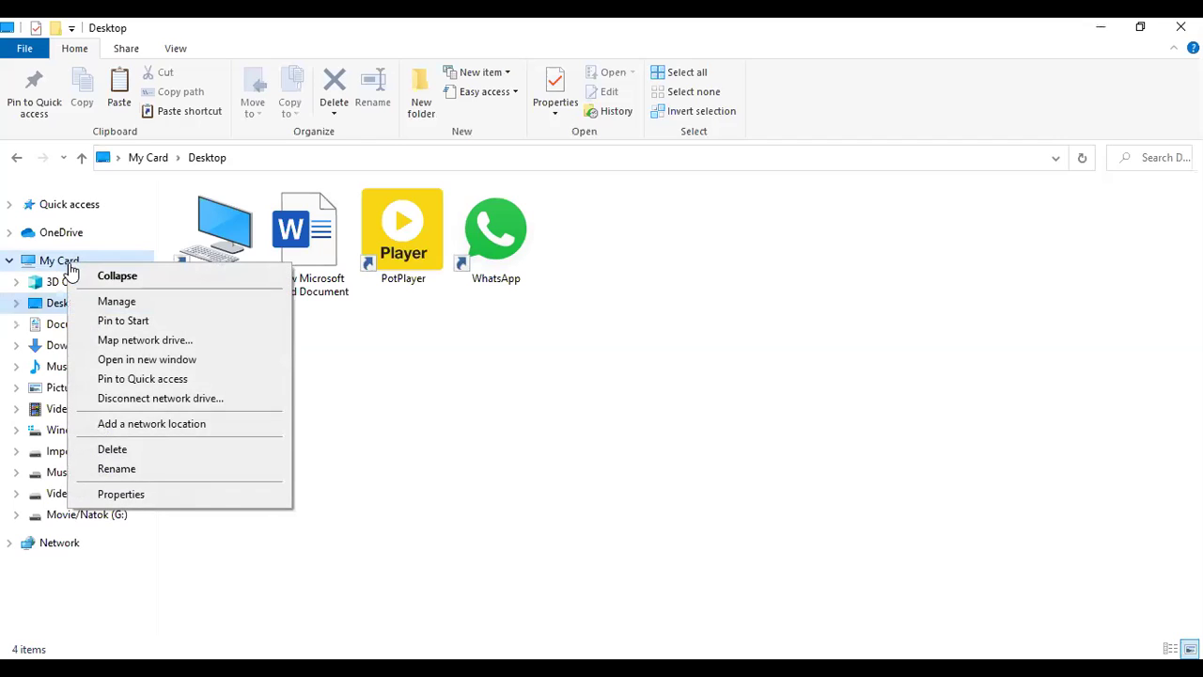
click(175, 496)
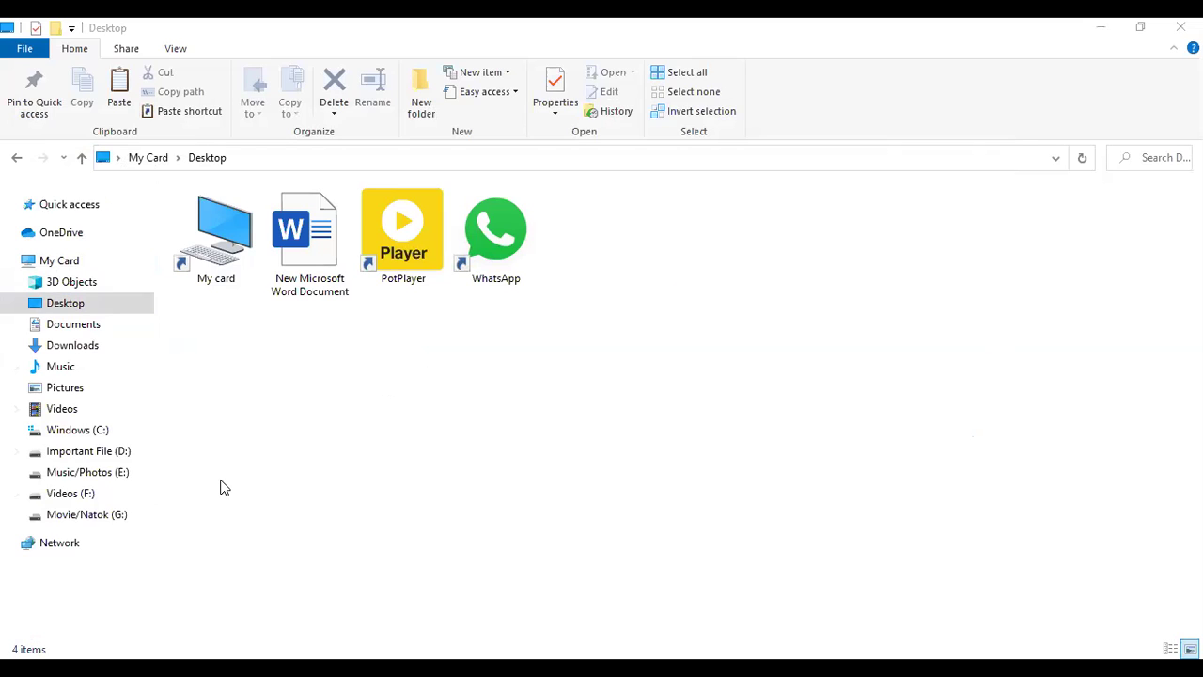
click(1098, 40)
click(1101, 36)
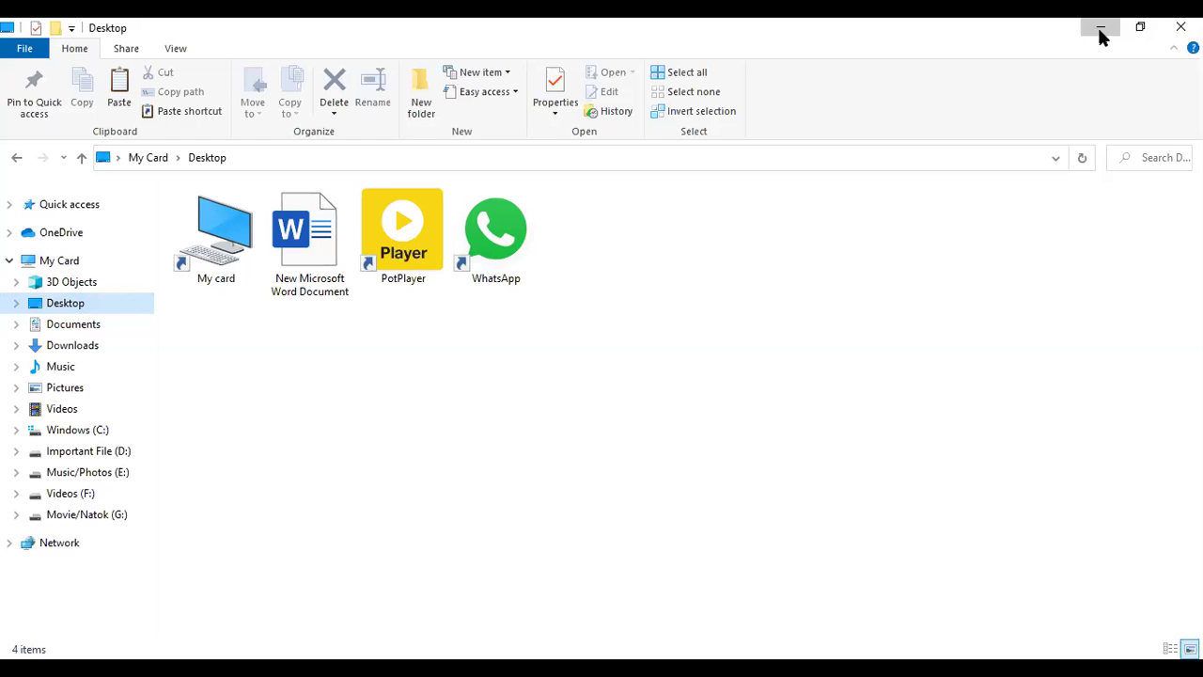
click(1140, 27)
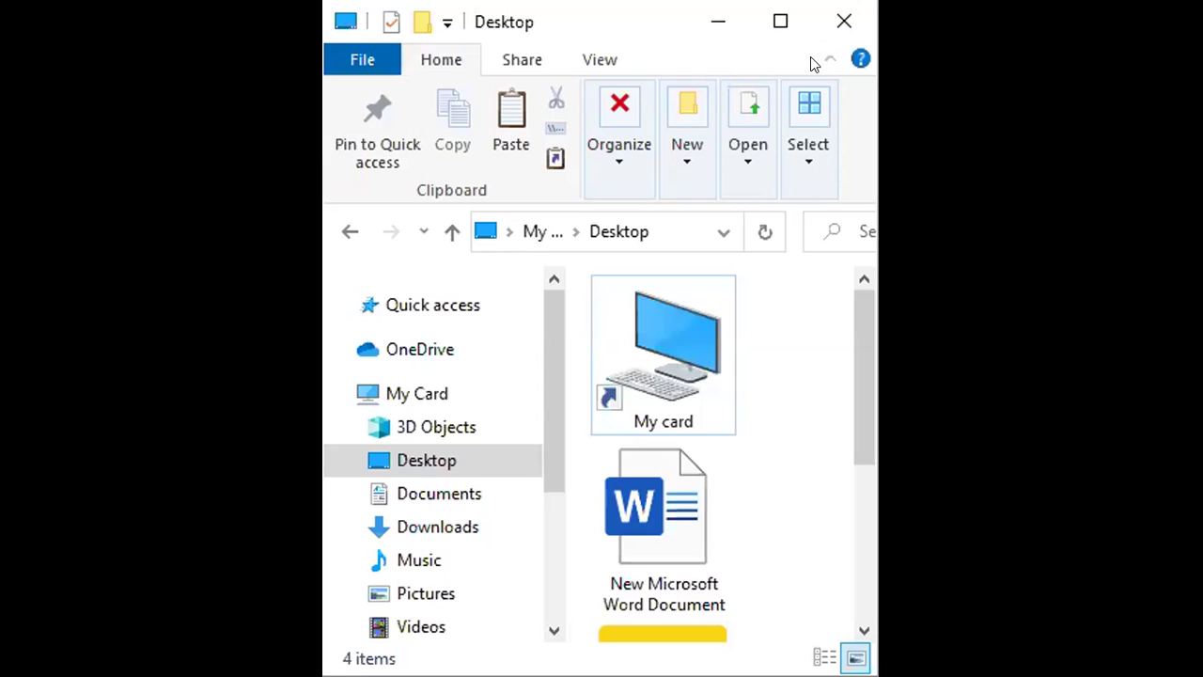
click(780, 21)
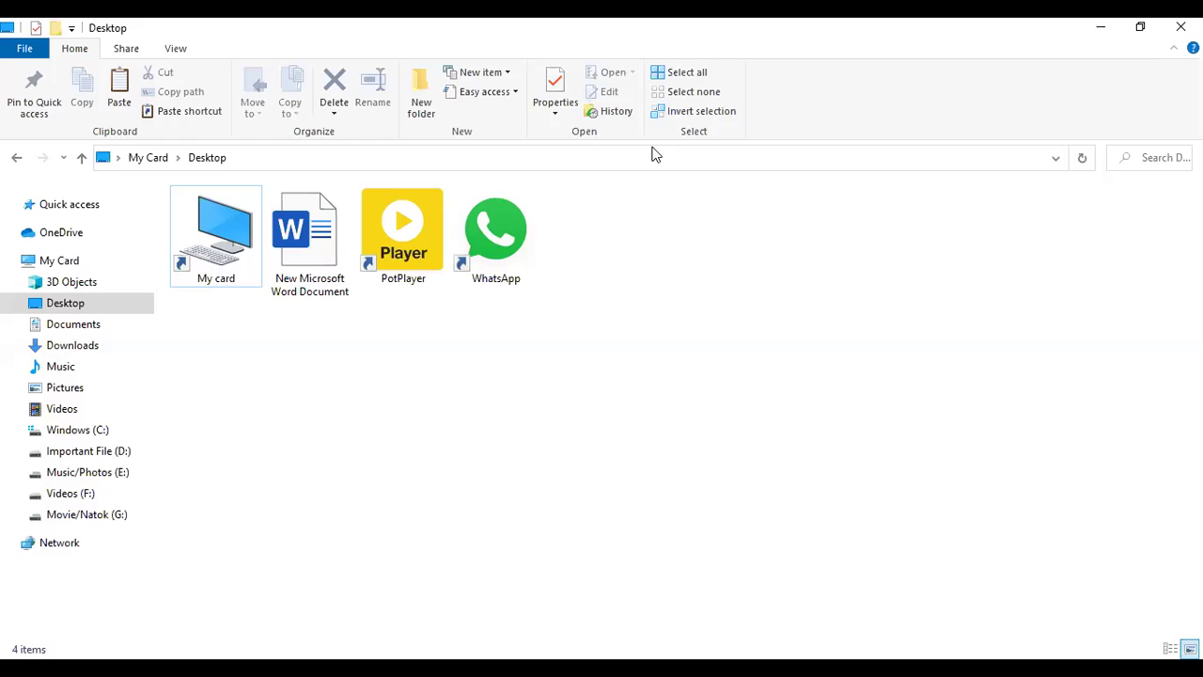
View the computer properties of My Card once more and close them.
right_click(688, 233)
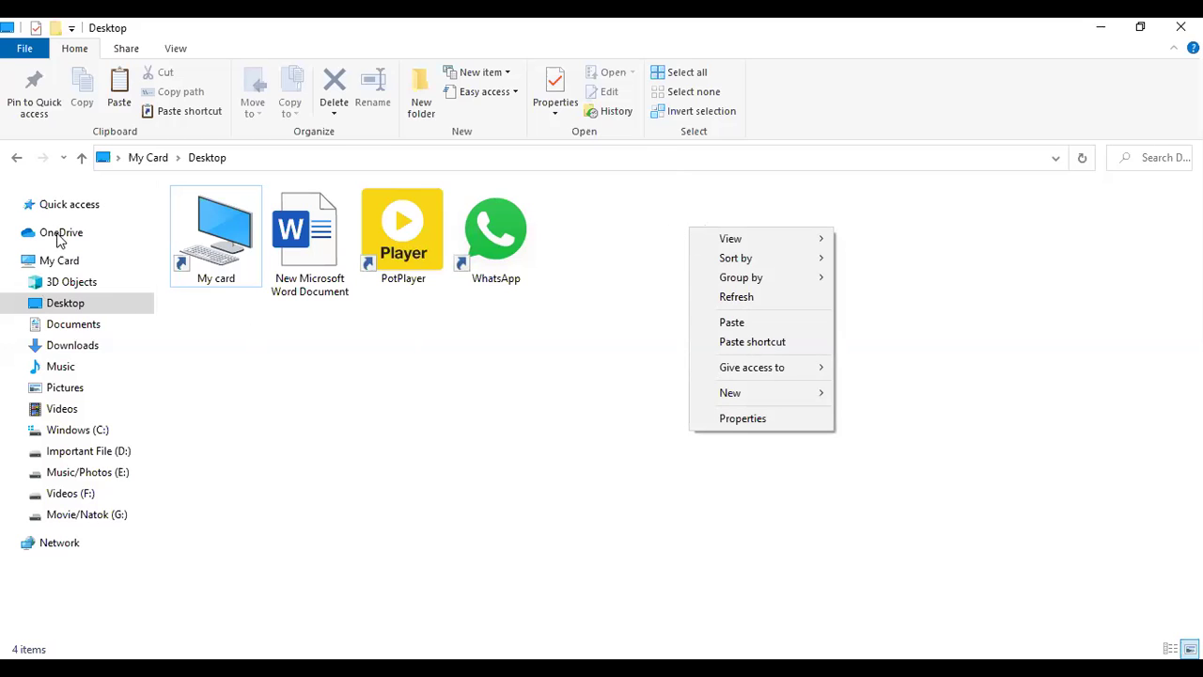
click(59, 263)
right_click(59, 263)
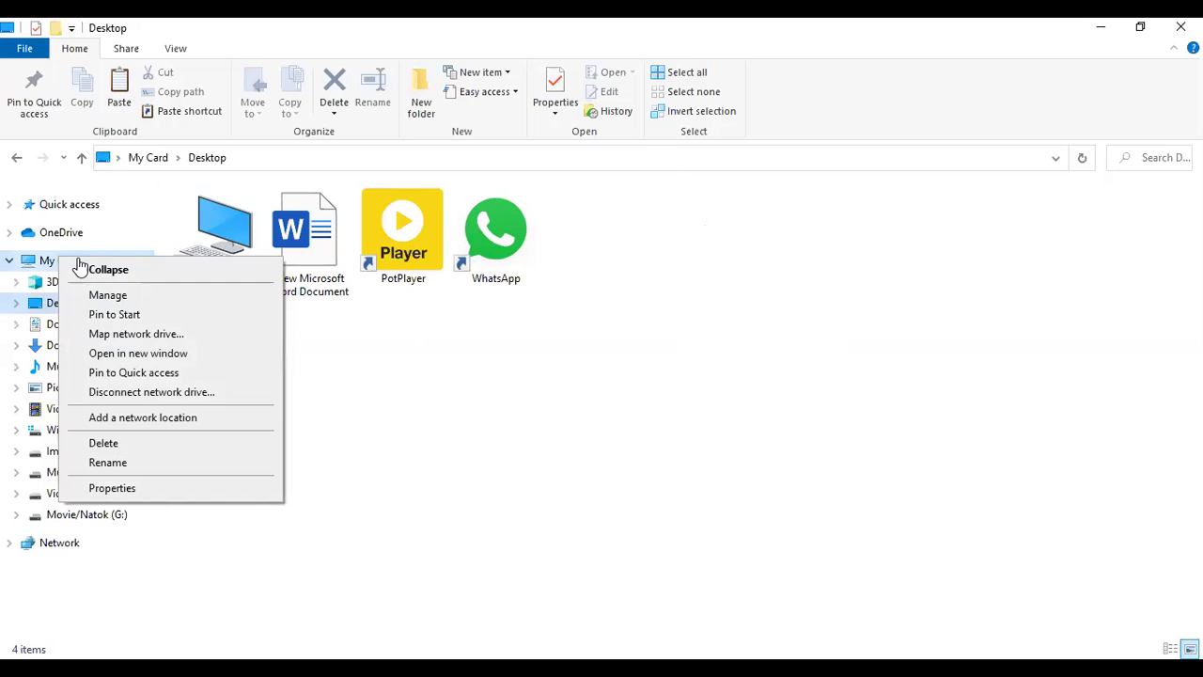
click(188, 490)
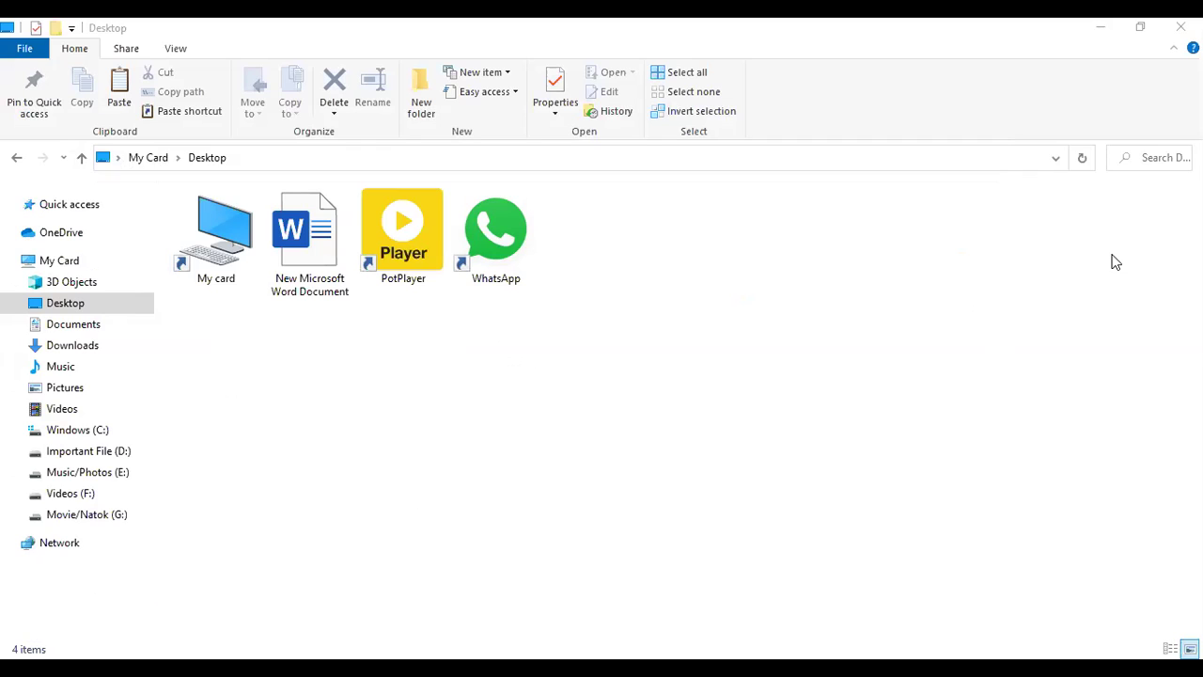
click(972, 132)
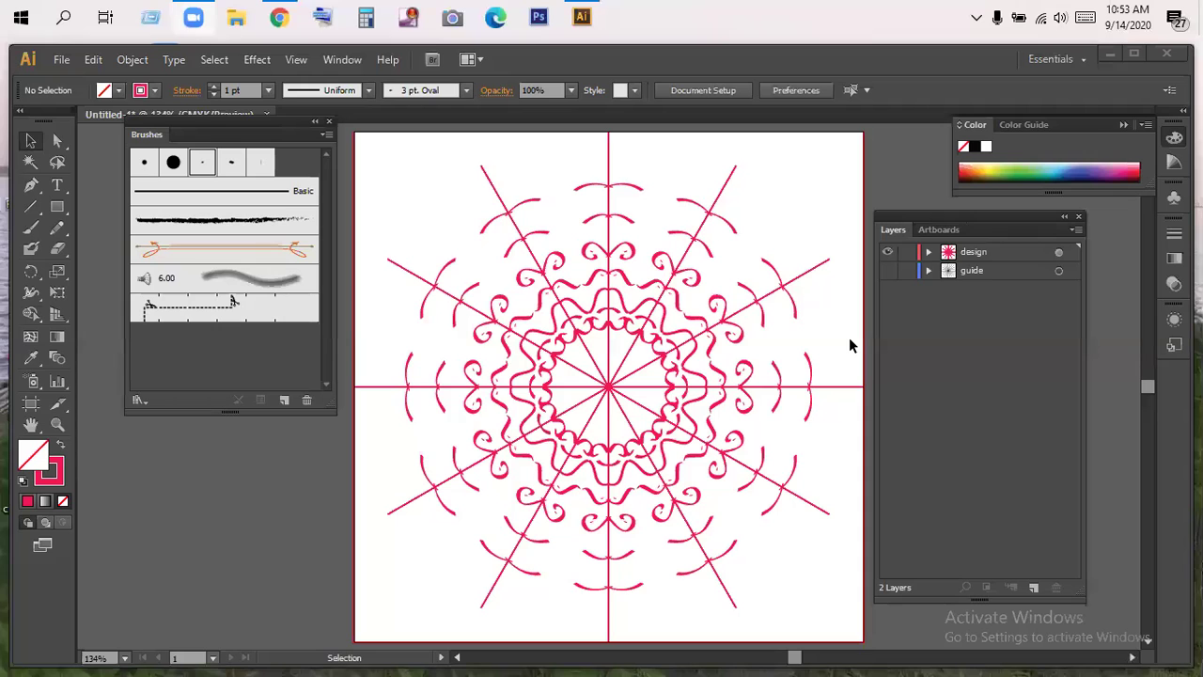
Minimize the Illustrator window to show the desktop.
click(1110, 54)
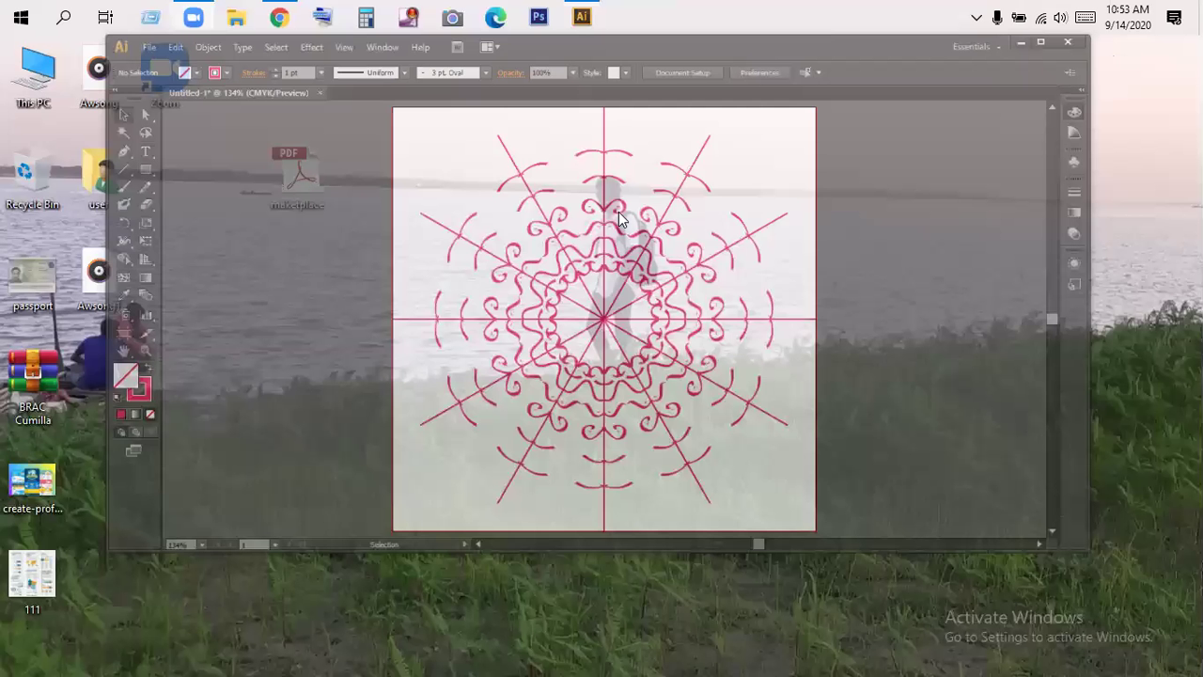
right_click(618, 211)
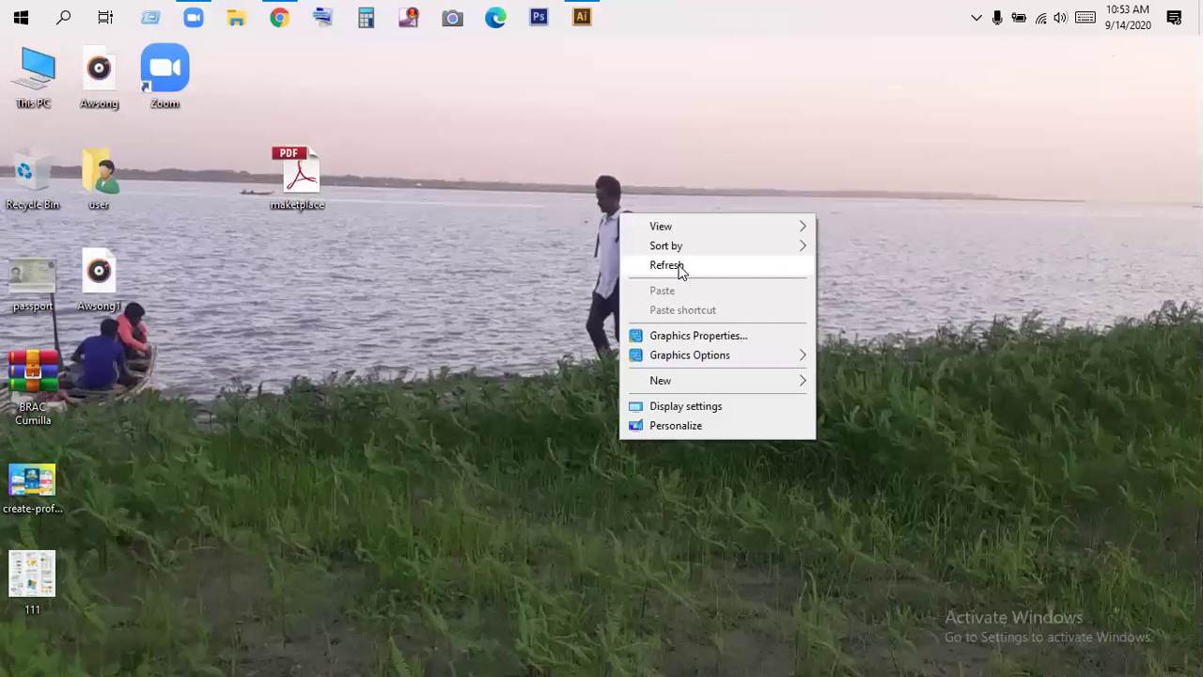
click(279, 17)
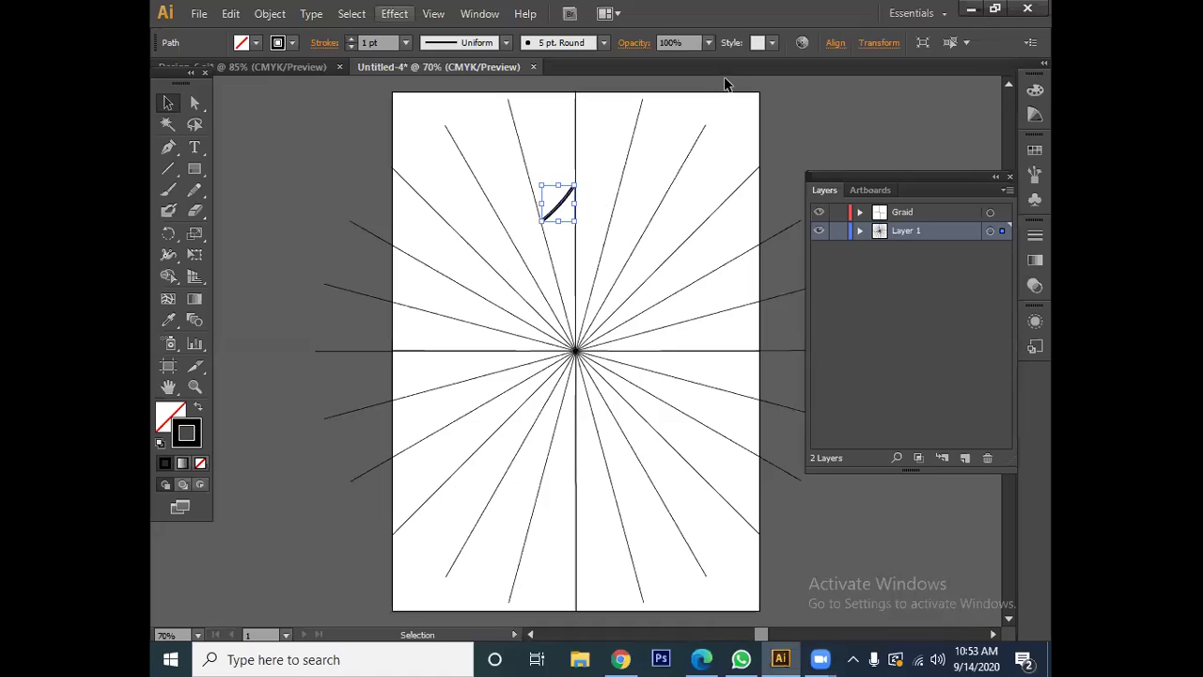
click(394, 13)
mouse_move(447, 162)
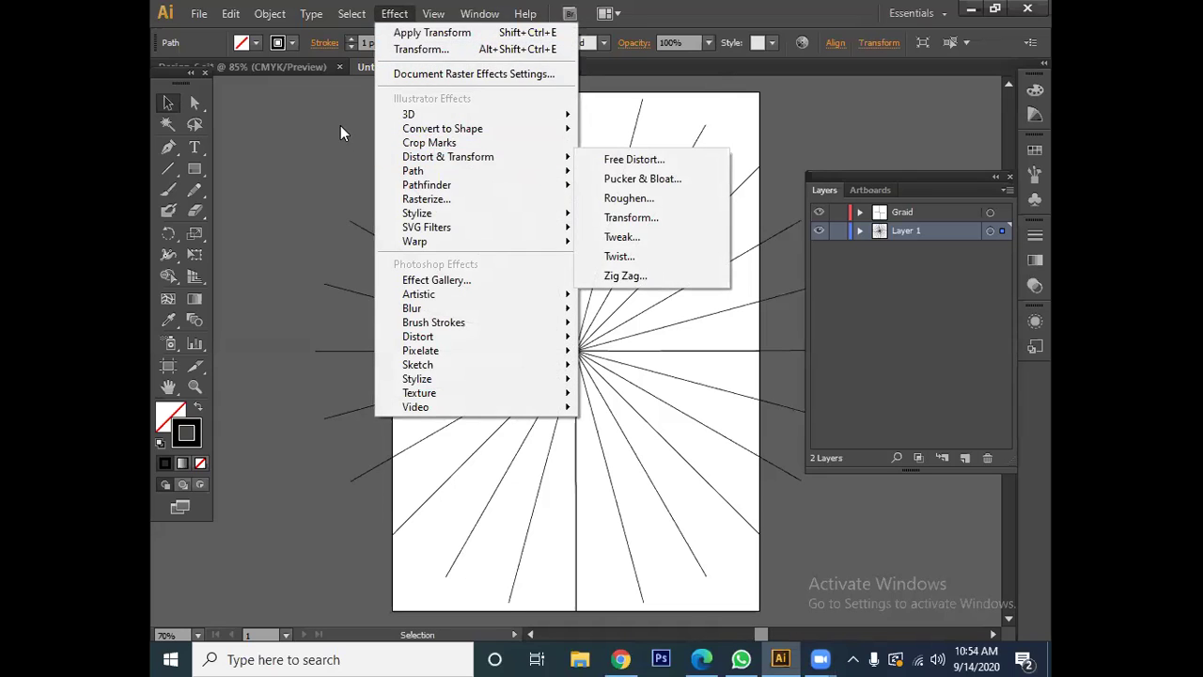
click(339, 125)
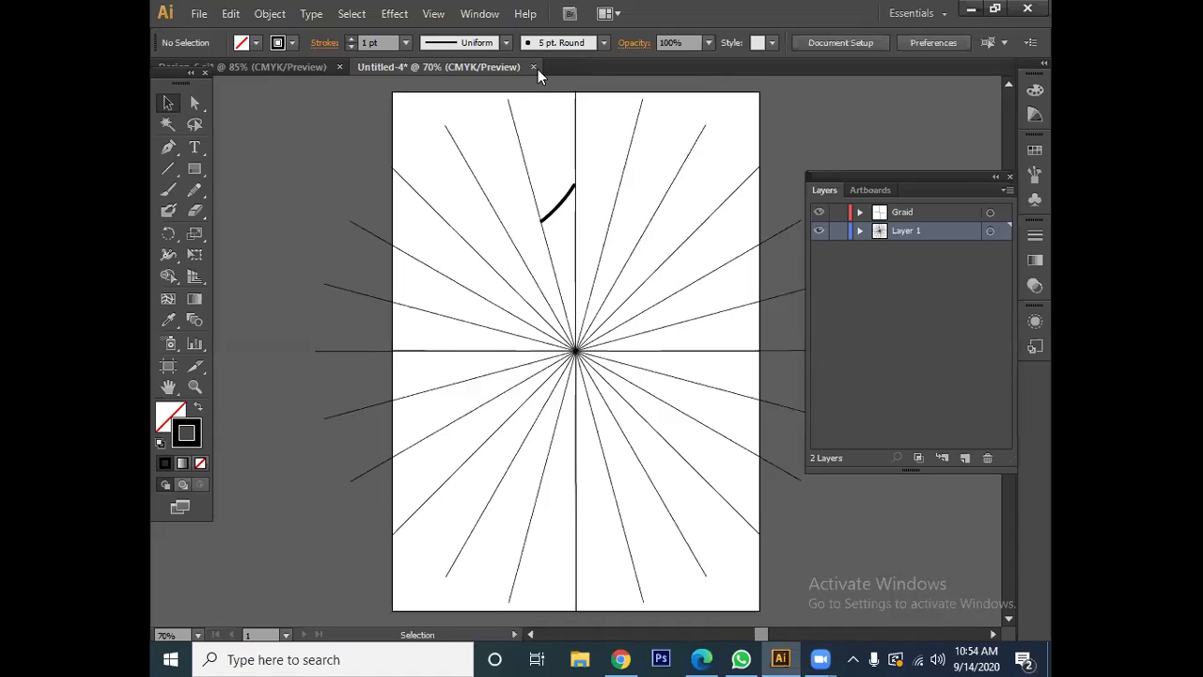
click(199, 14)
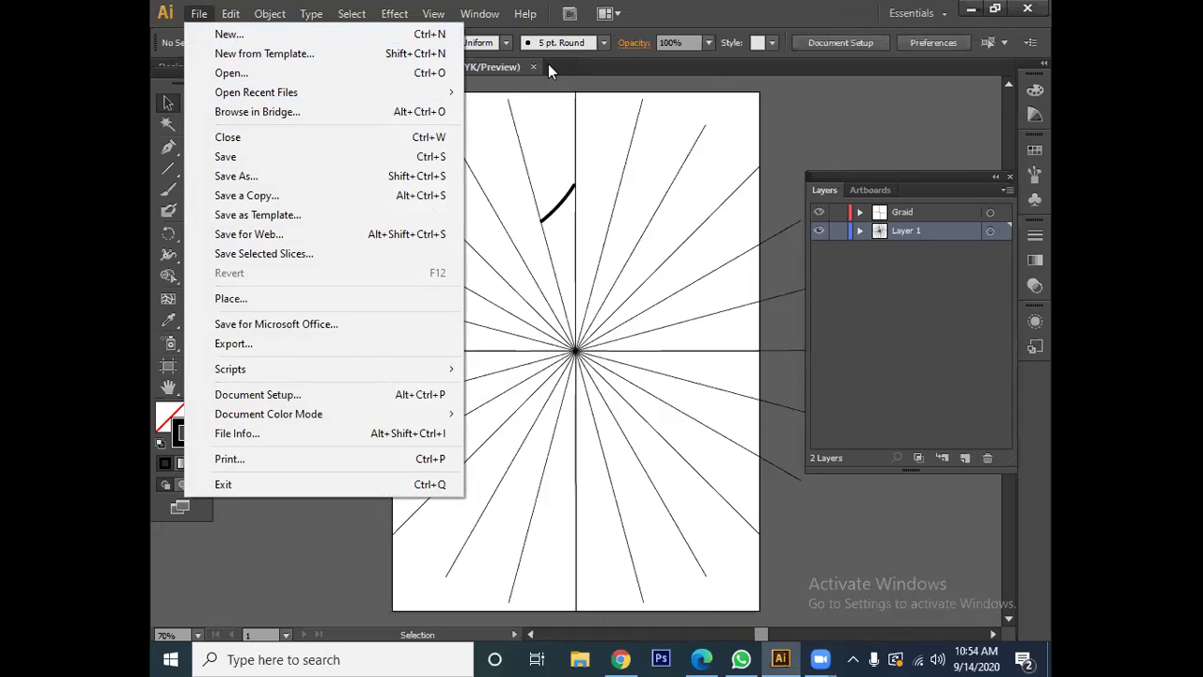
click(568, 84)
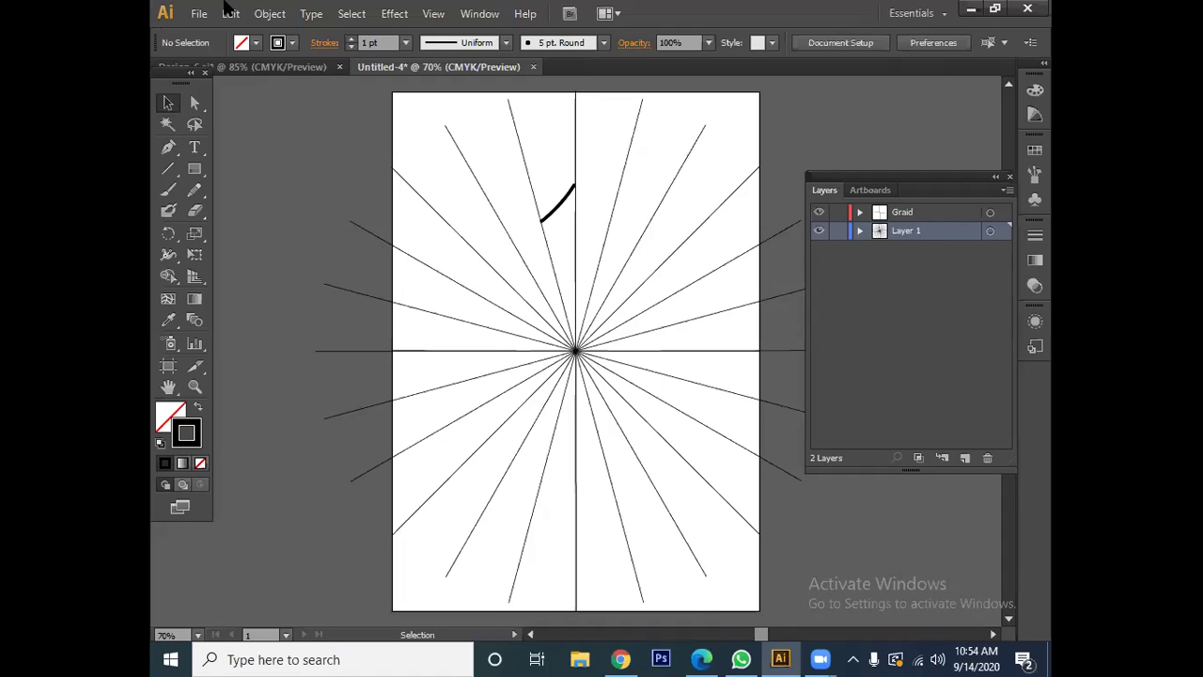
Delete the short curved brush stroke on Layer 1, between the vertical guide line and the ray beside it.
click(905, 213)
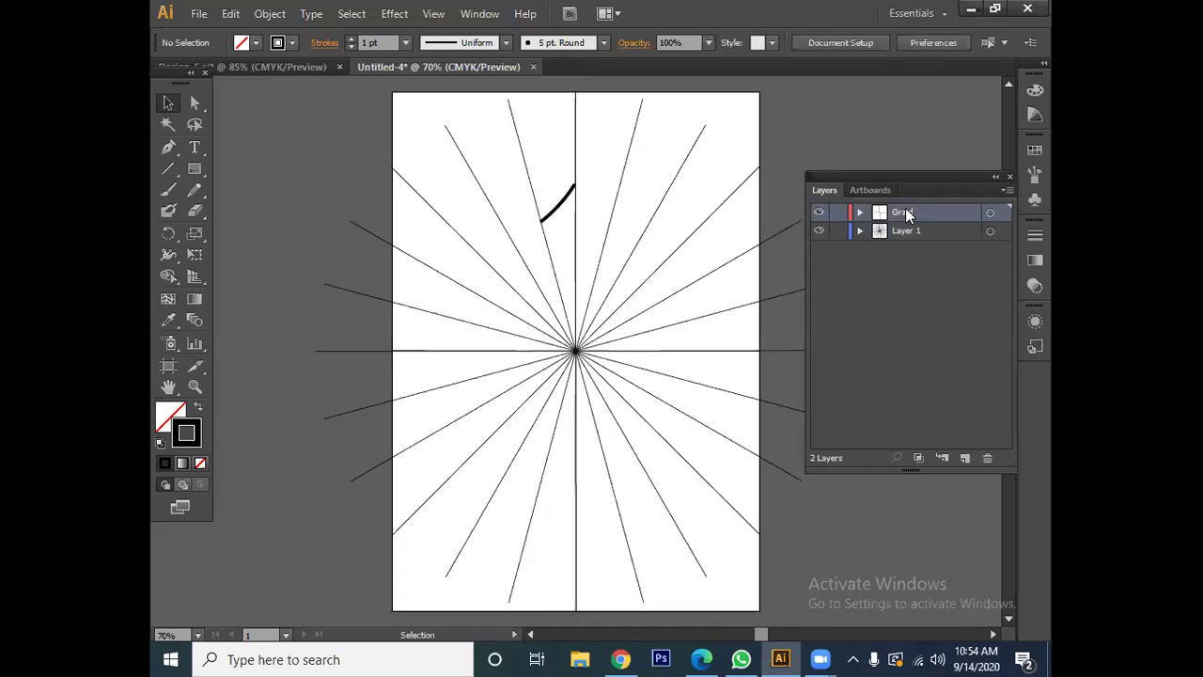
click(991, 213)
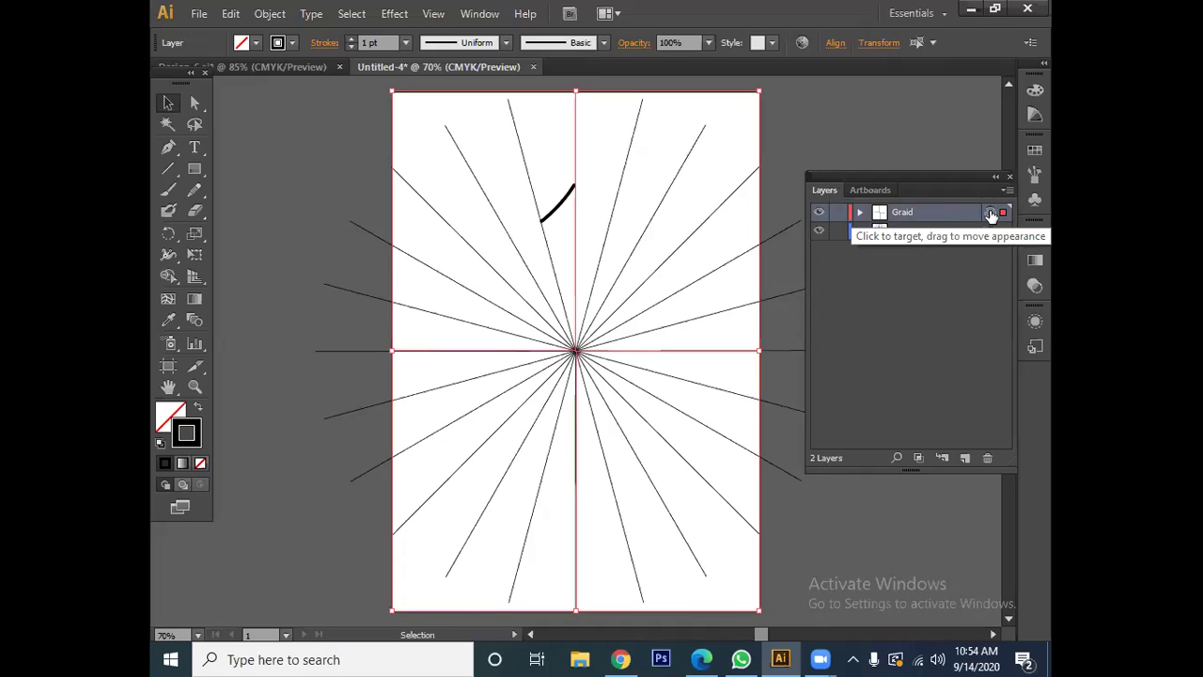
click(565, 198)
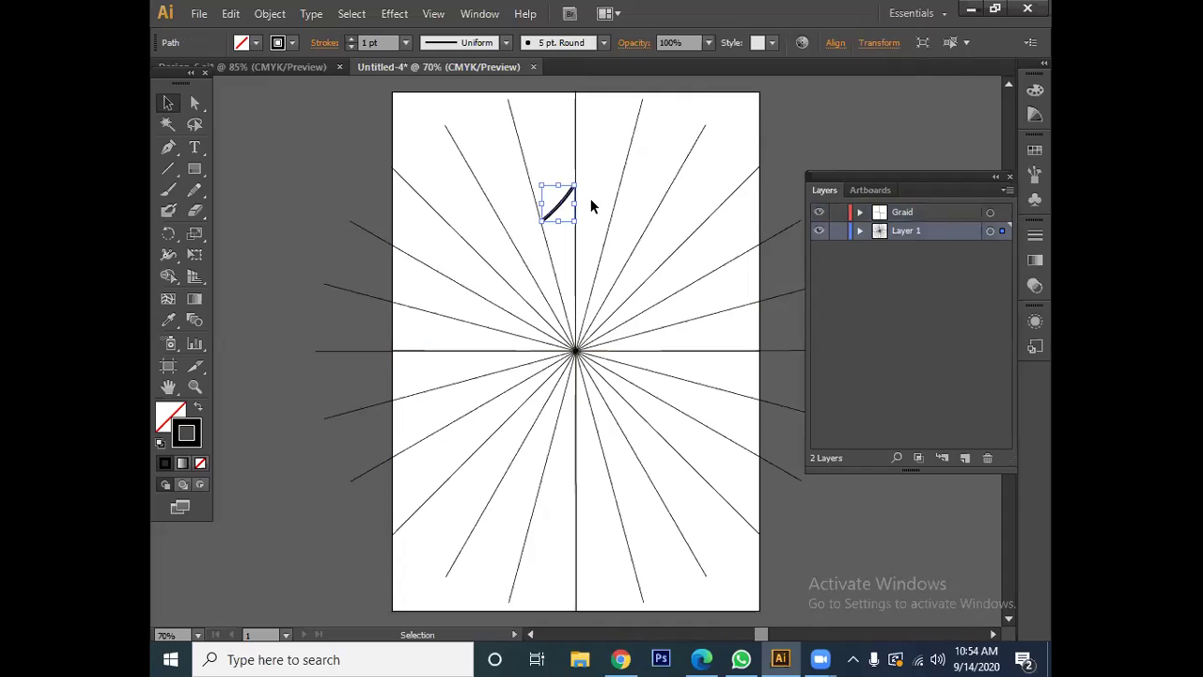
key(Delete)
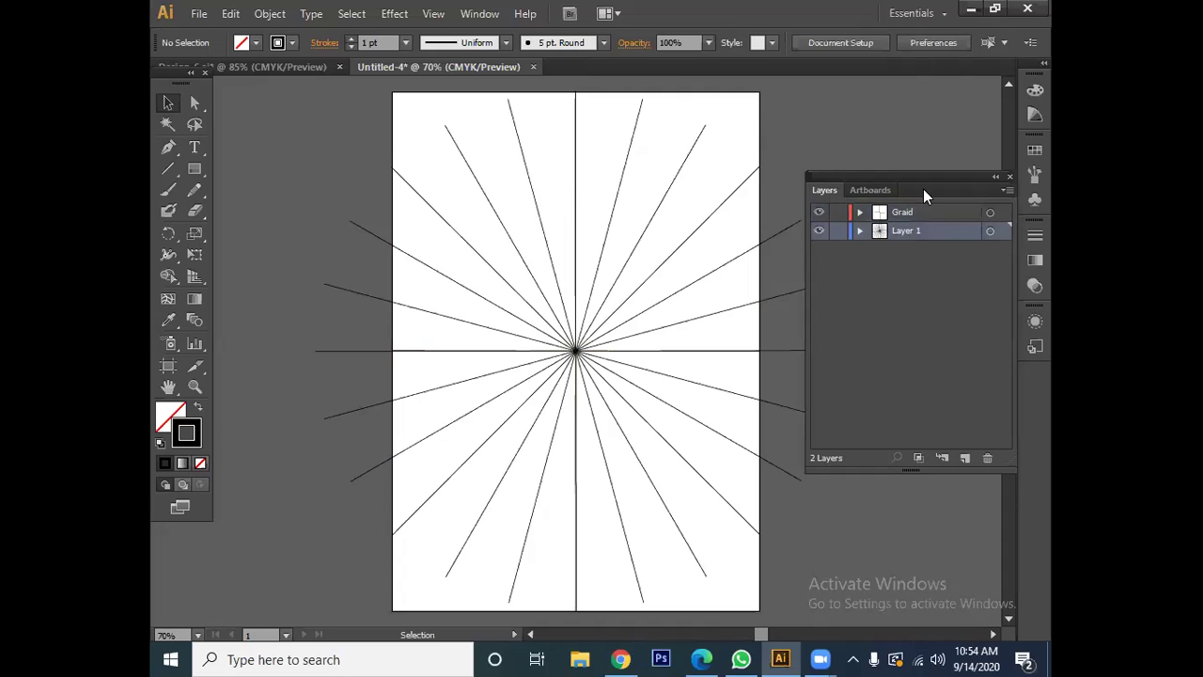
Paint a short curved brush stroke on the Graid layer from the upper vertical guide line to the neighbouring ray and select it.
click(991, 212)
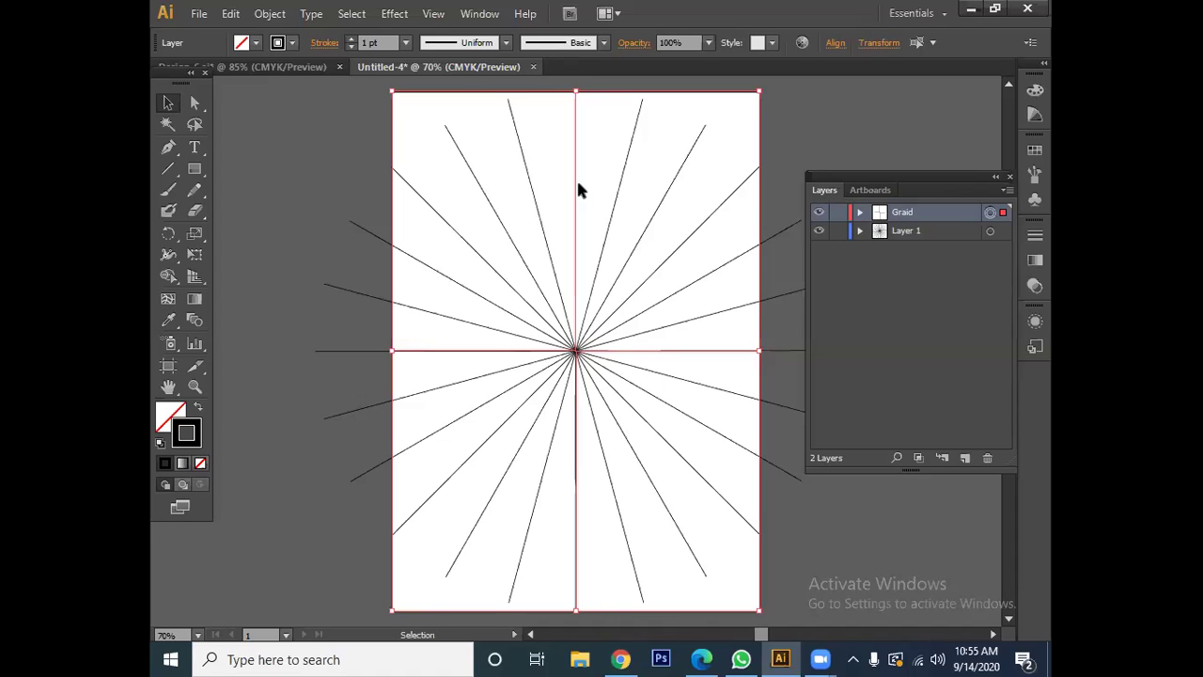
click(169, 190)
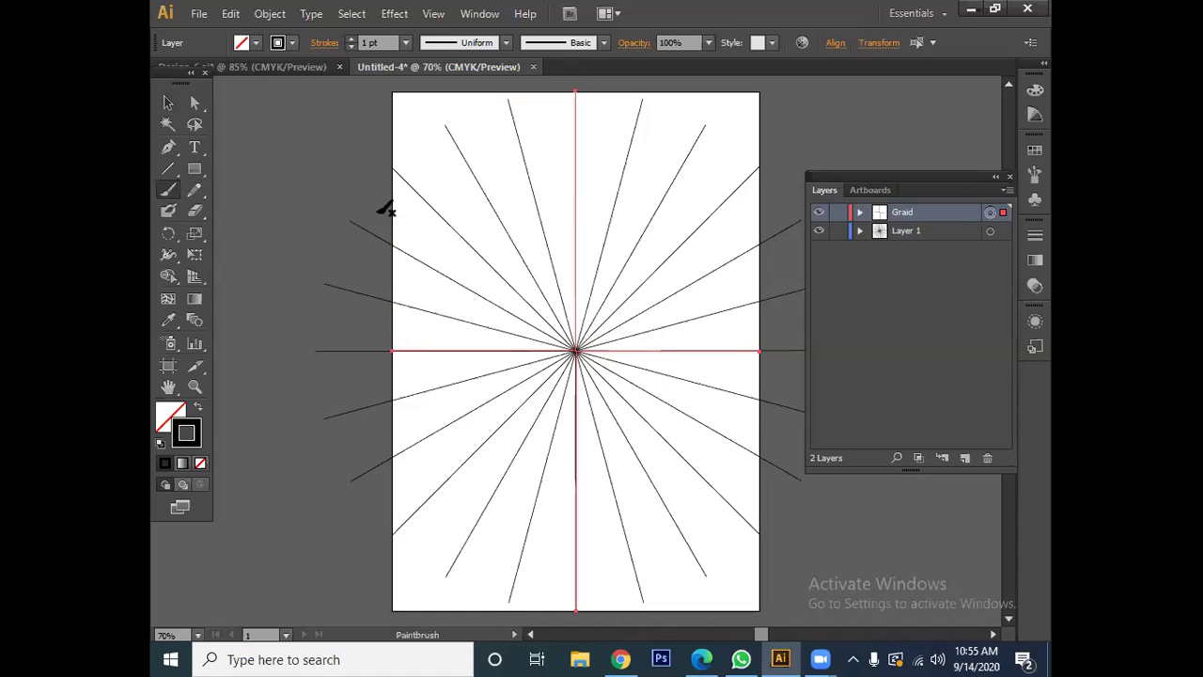
drag(577, 213, 632, 178)
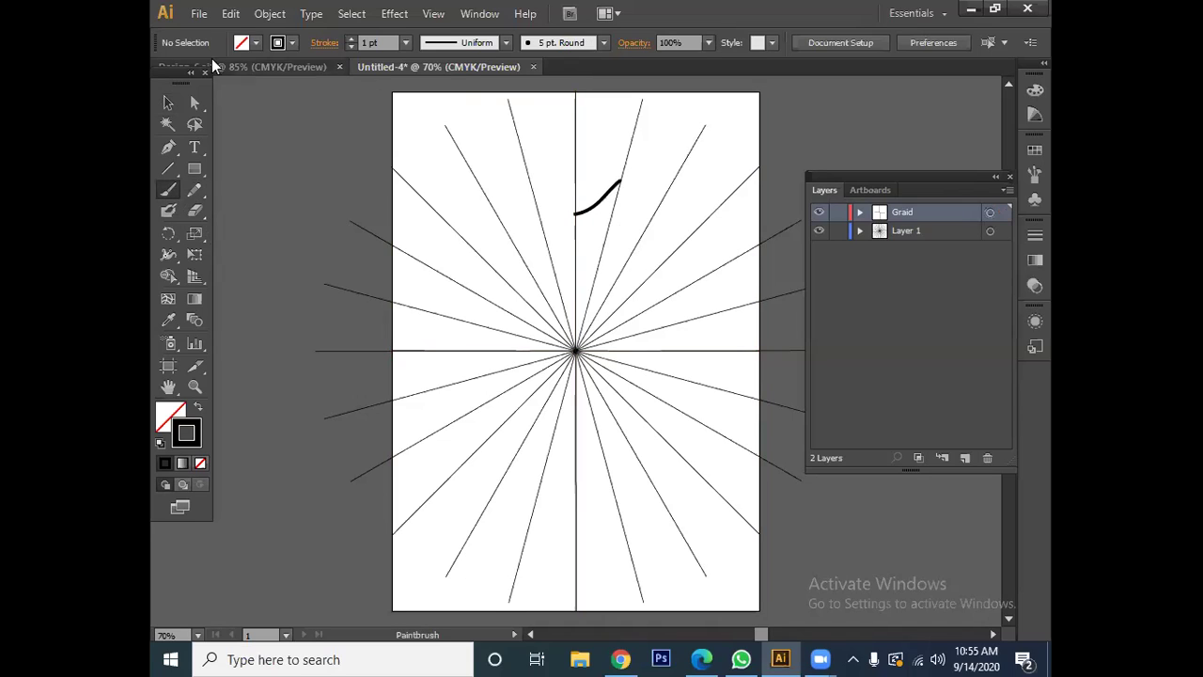
click(168, 102)
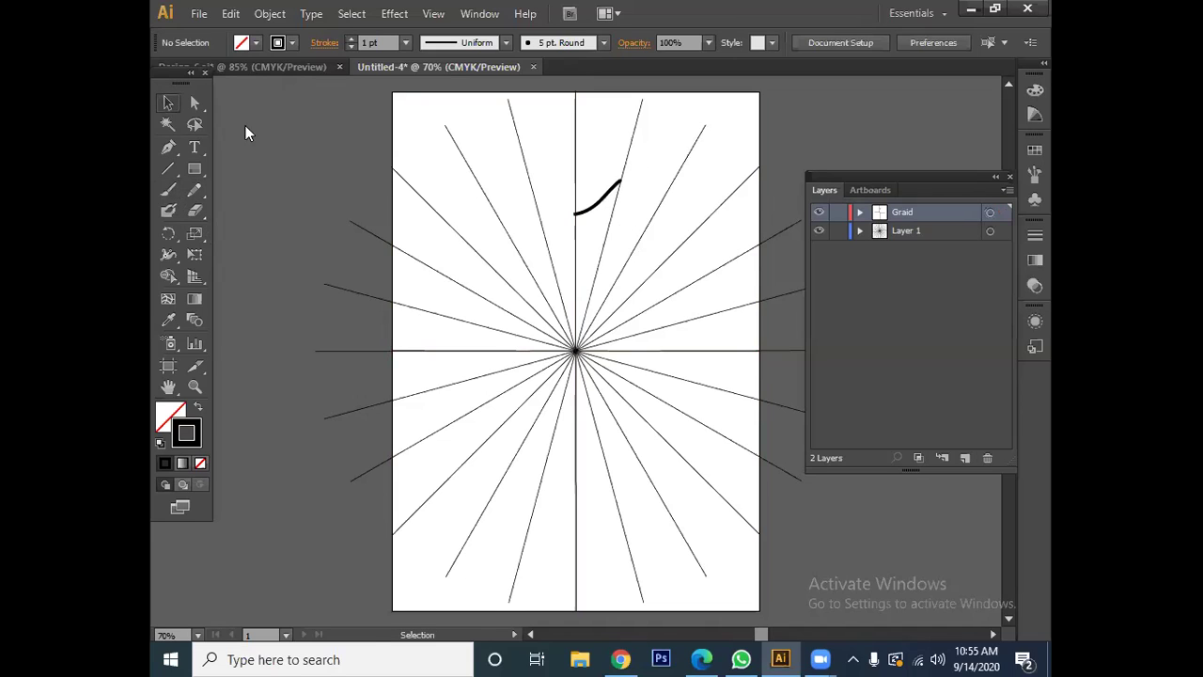
click(601, 202)
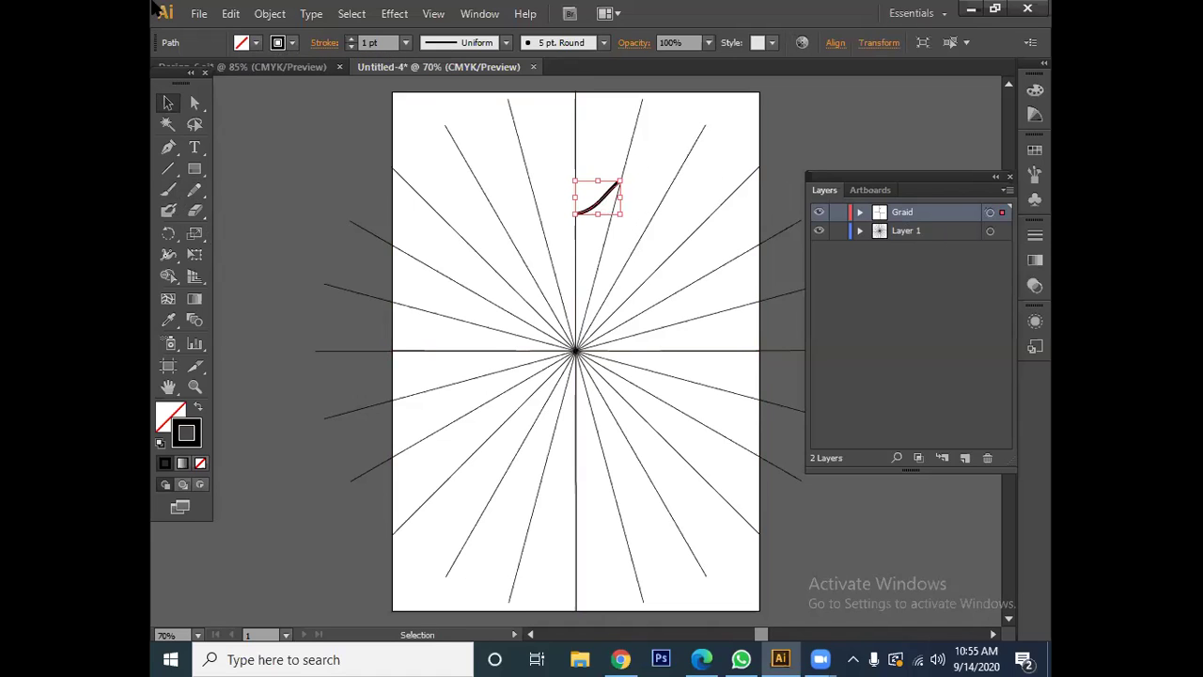
Apply a Transform effect to the whole Graid layer with Reflect X and 1 copy, previewing the result.
click(990, 212)
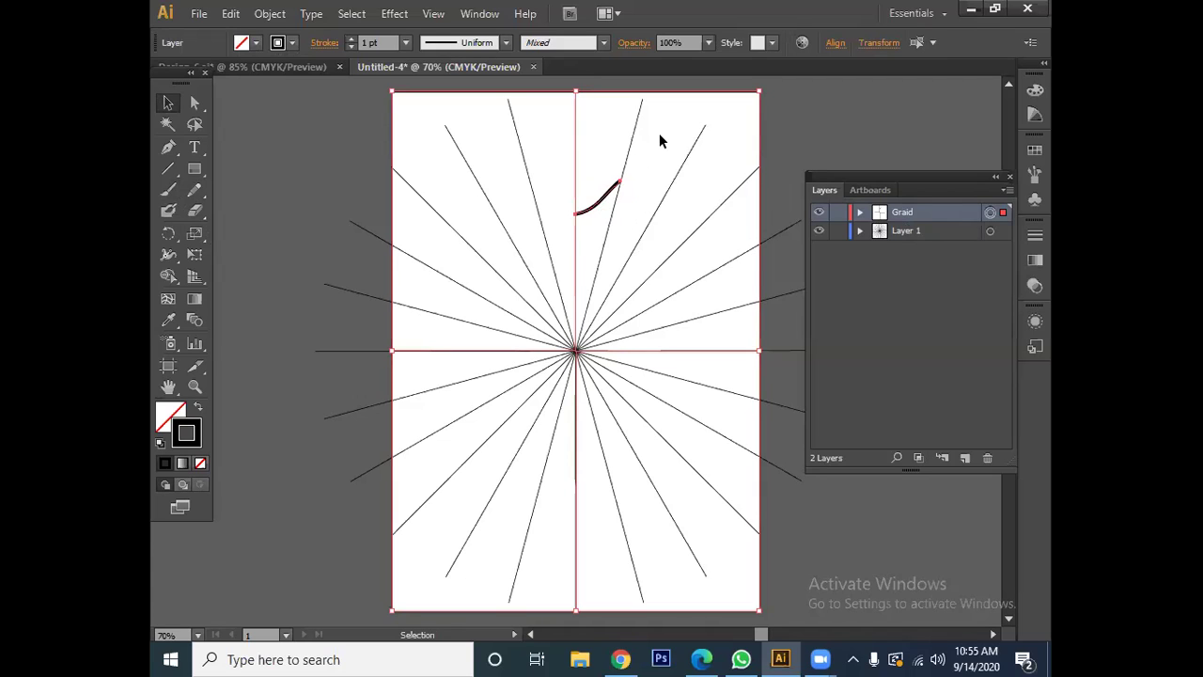
click(394, 13)
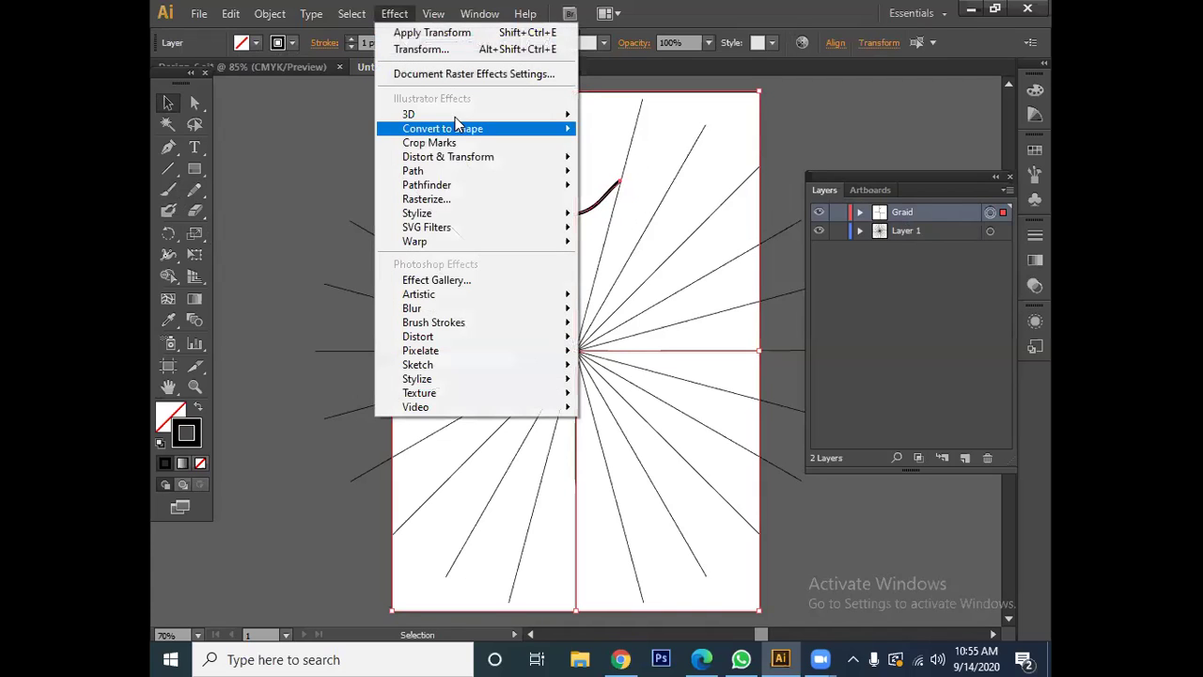
mouse_move(455, 157)
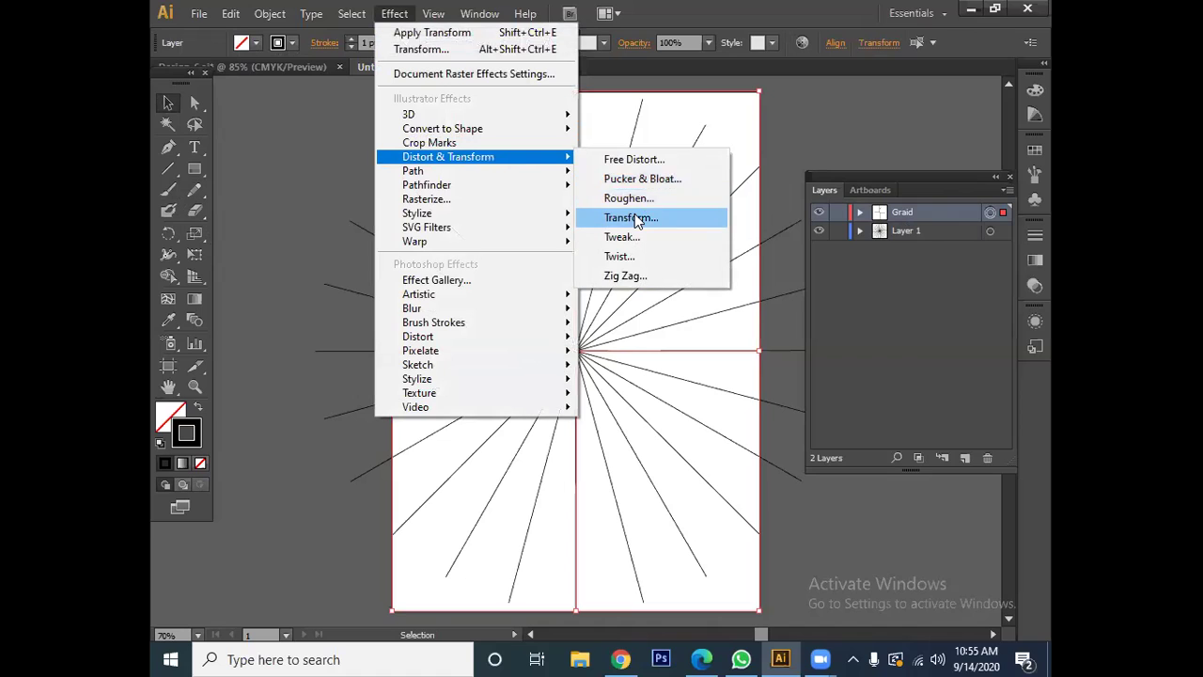
click(632, 217)
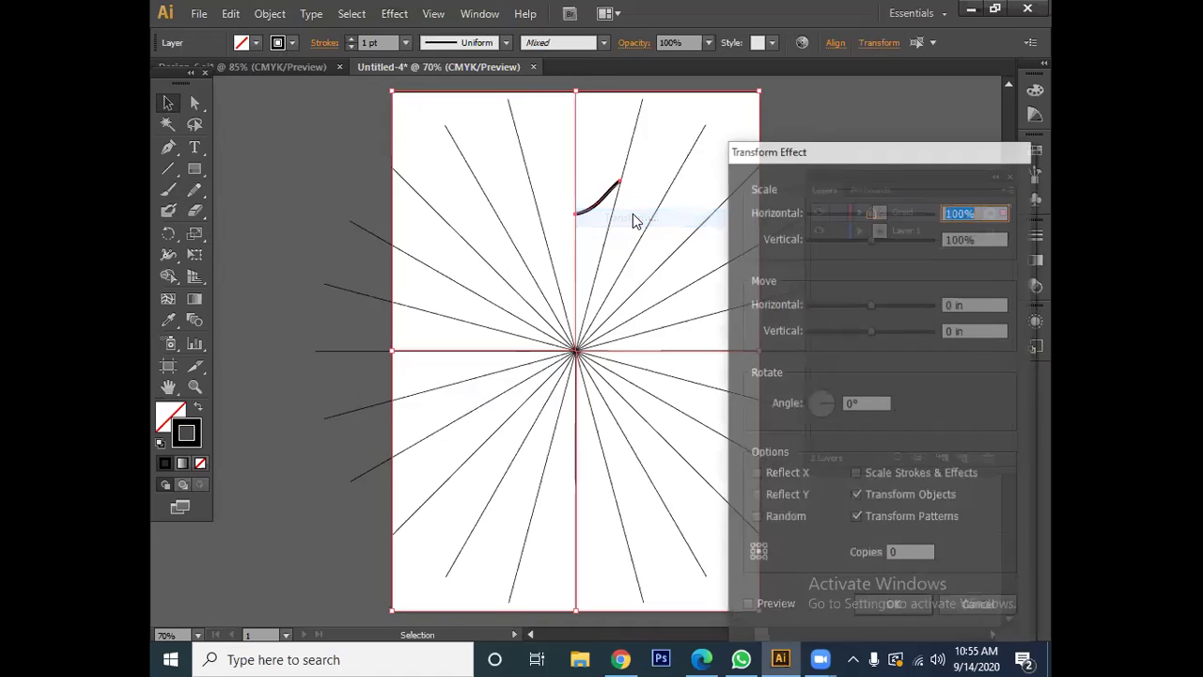
double_click(848, 402)
click(859, 398)
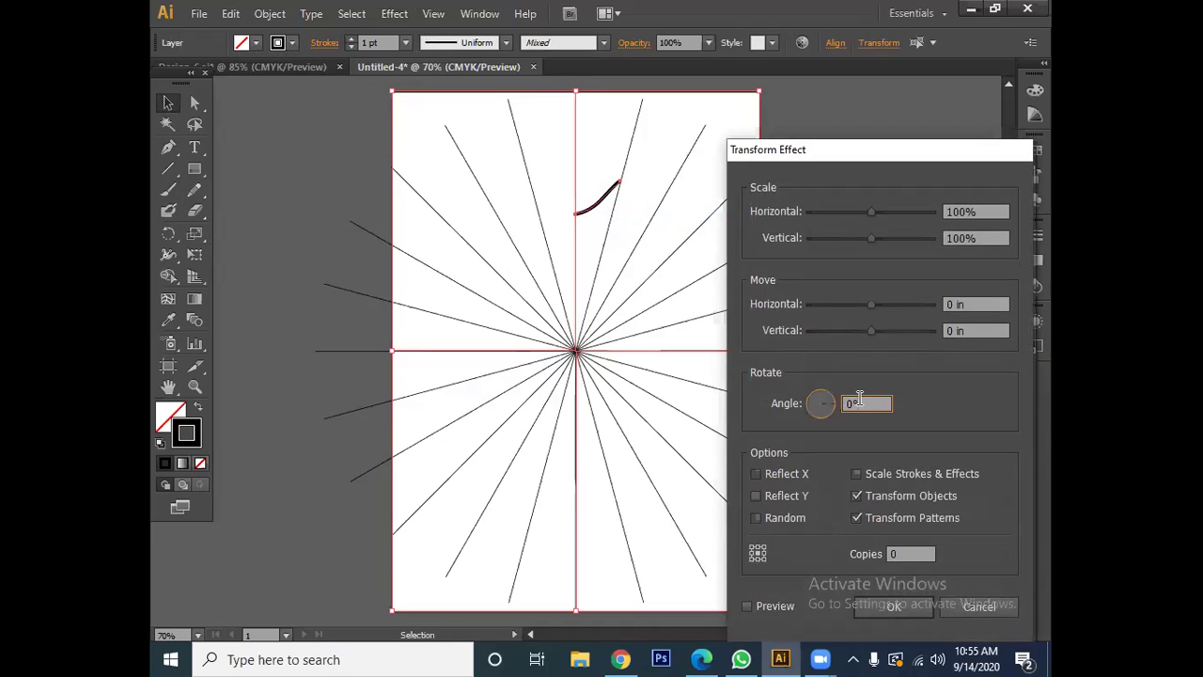
click(757, 474)
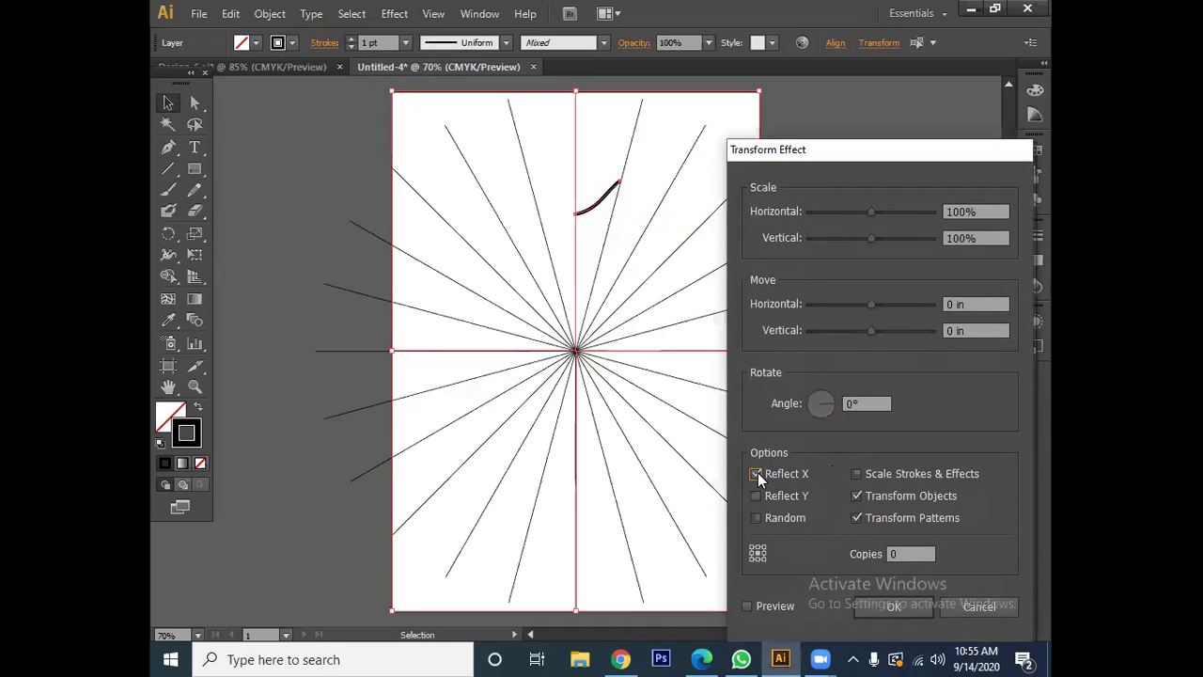
double_click(891, 553)
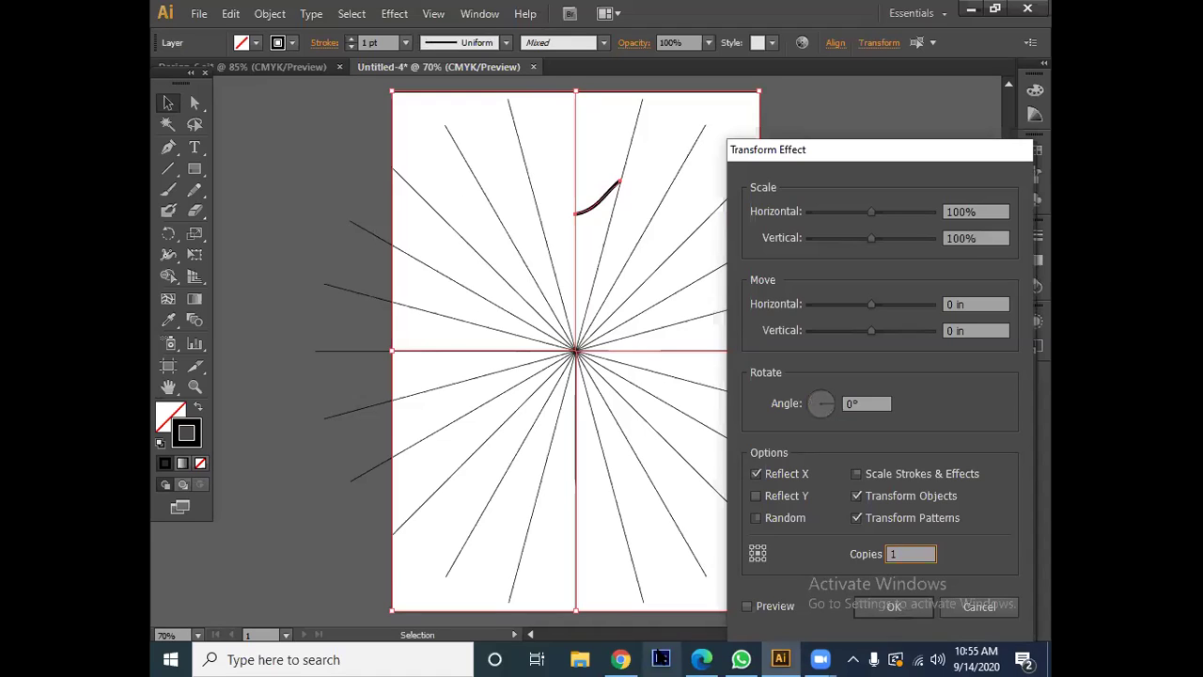
click(748, 605)
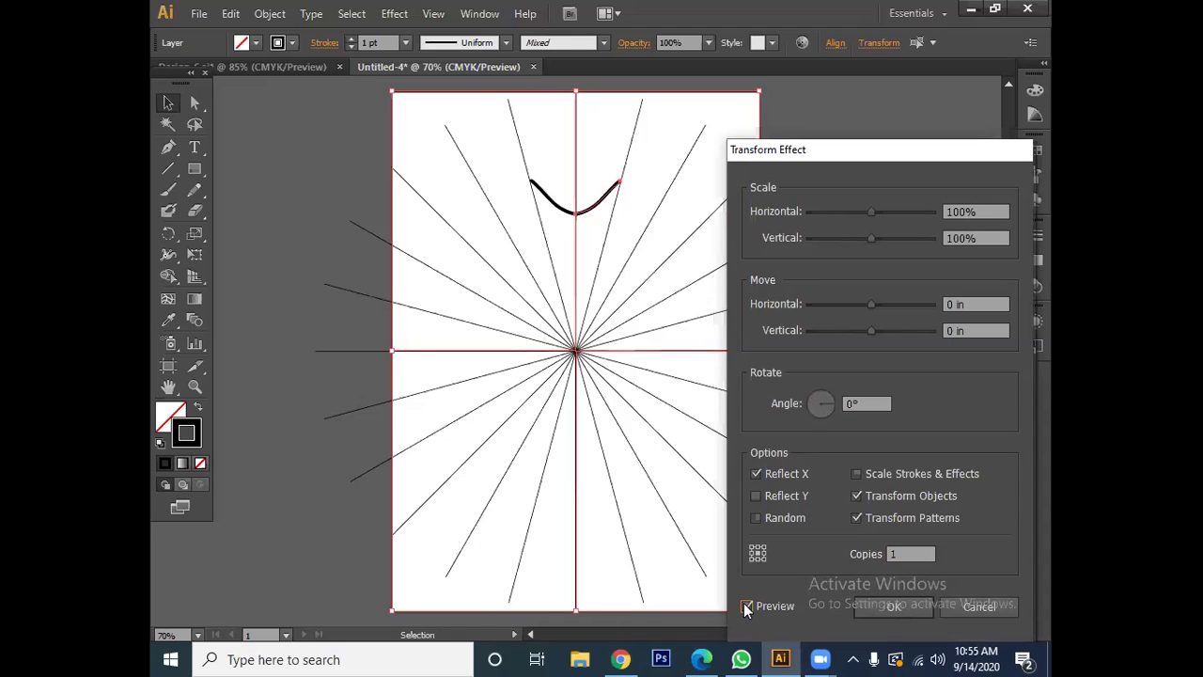
click(891, 604)
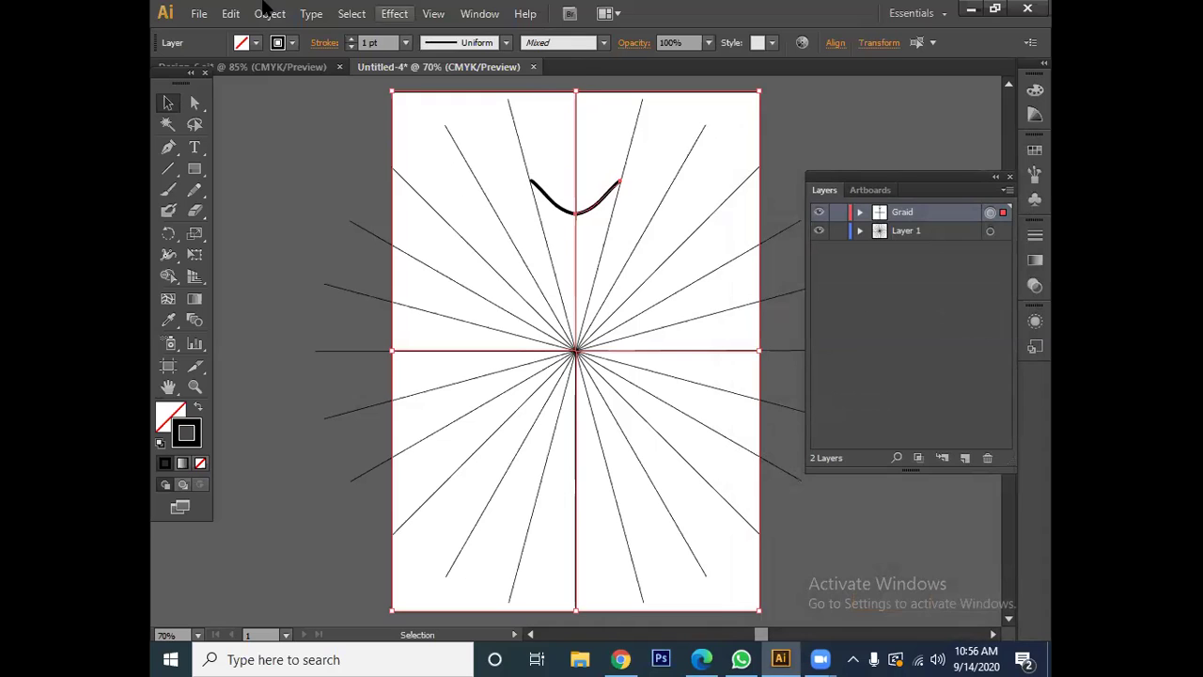
click(394, 13)
mouse_move(441, 157)
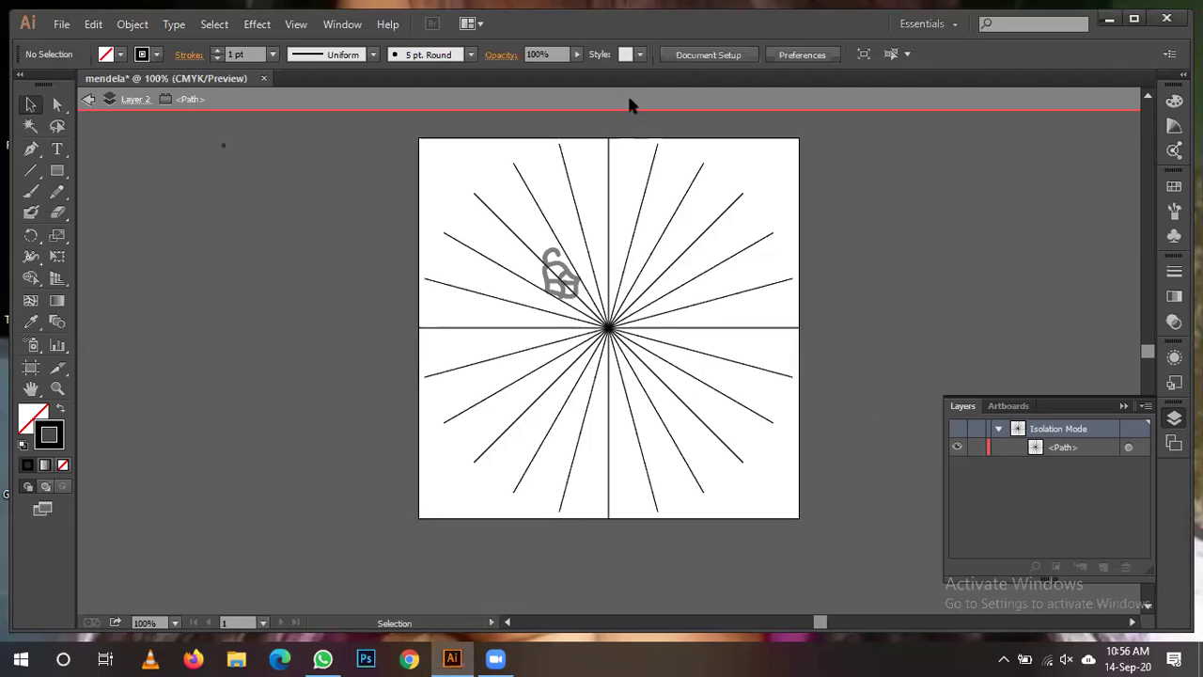
Exit isolation mode in the mendela document and delete the thick brush doodle near the centre of the rays.
click(1148, 94)
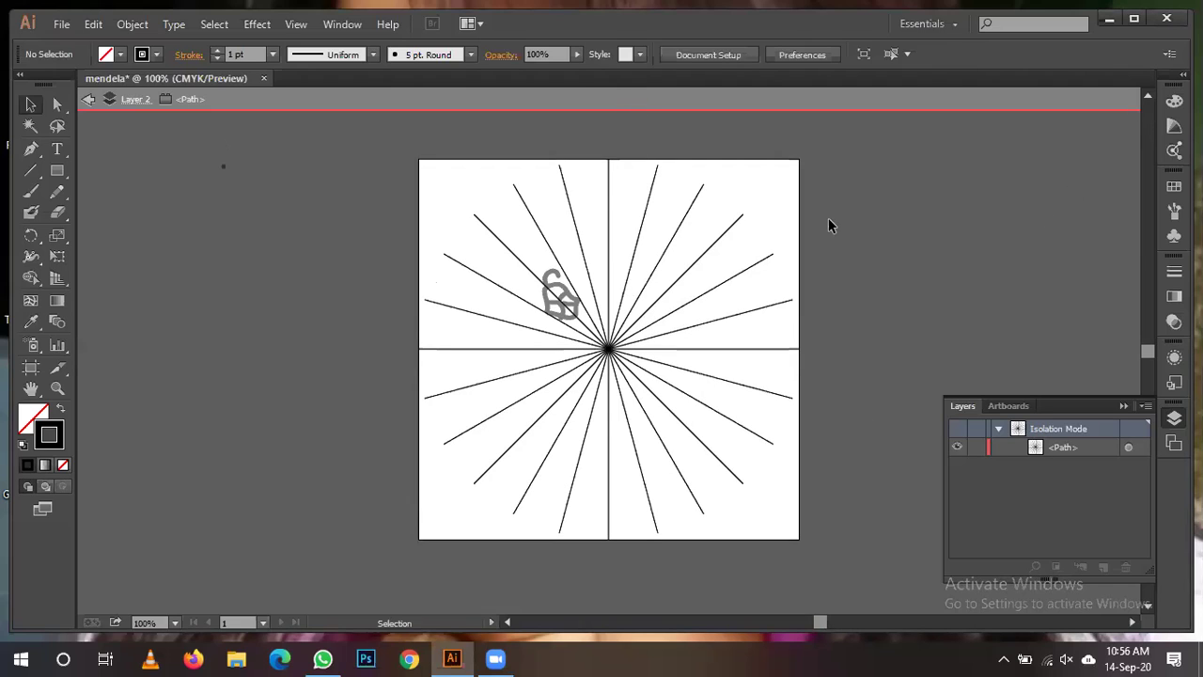
click(87, 100)
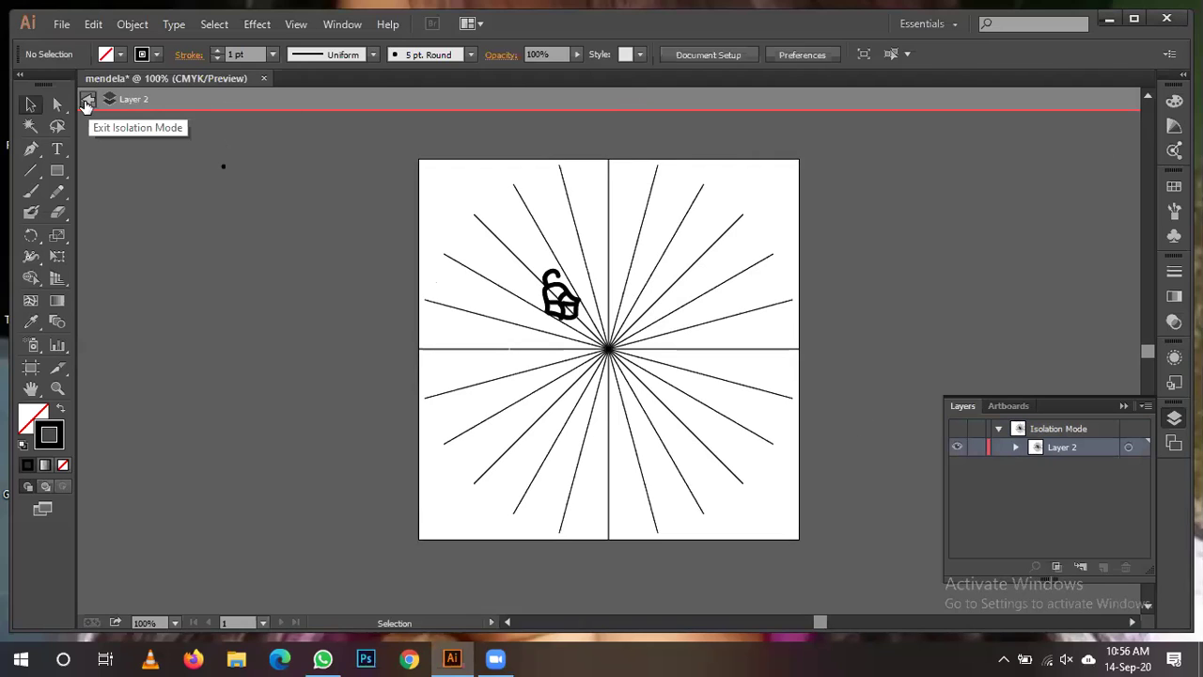
click(87, 102)
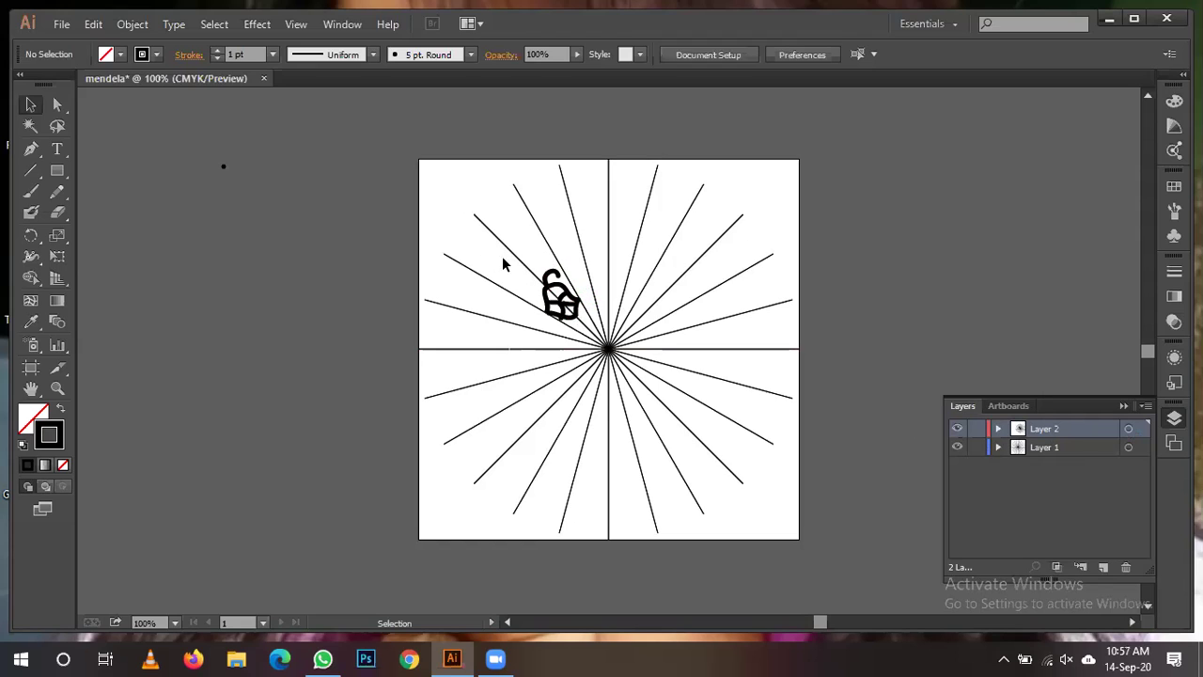
mouse_move(533, 264)
mouse_down()
mouse_move(577, 293)
mouse_move(585, 332)
mouse_up()
key(Delete)
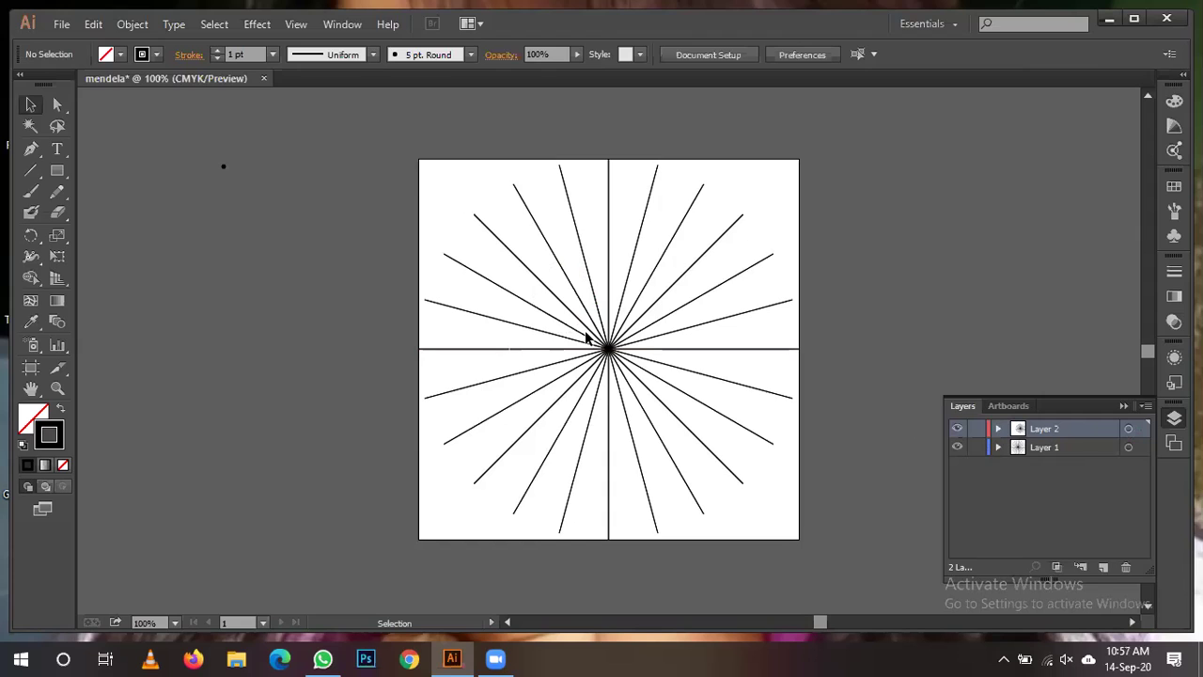
click(29, 196)
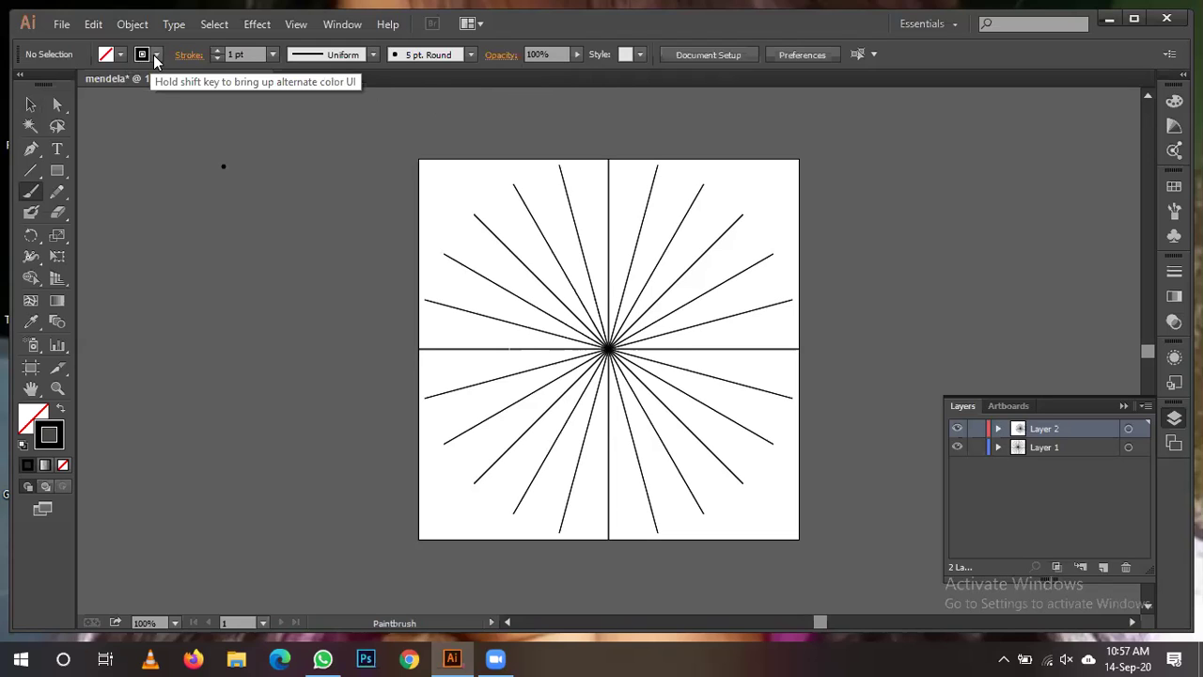
click(273, 56)
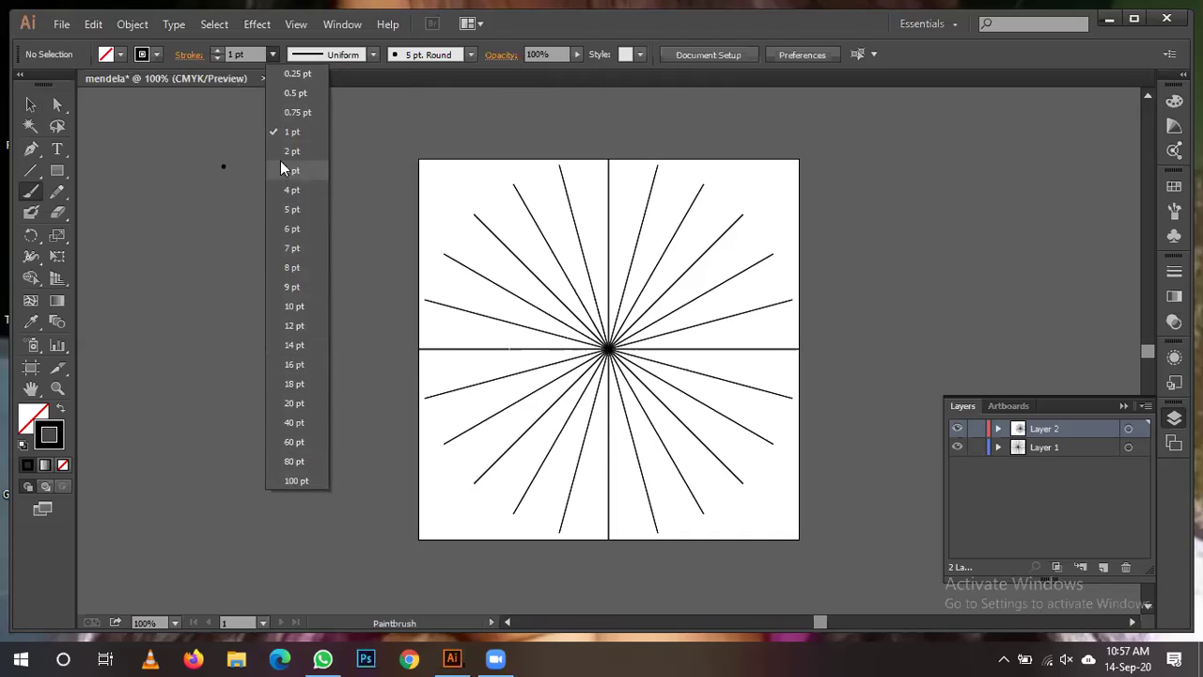
click(271, 57)
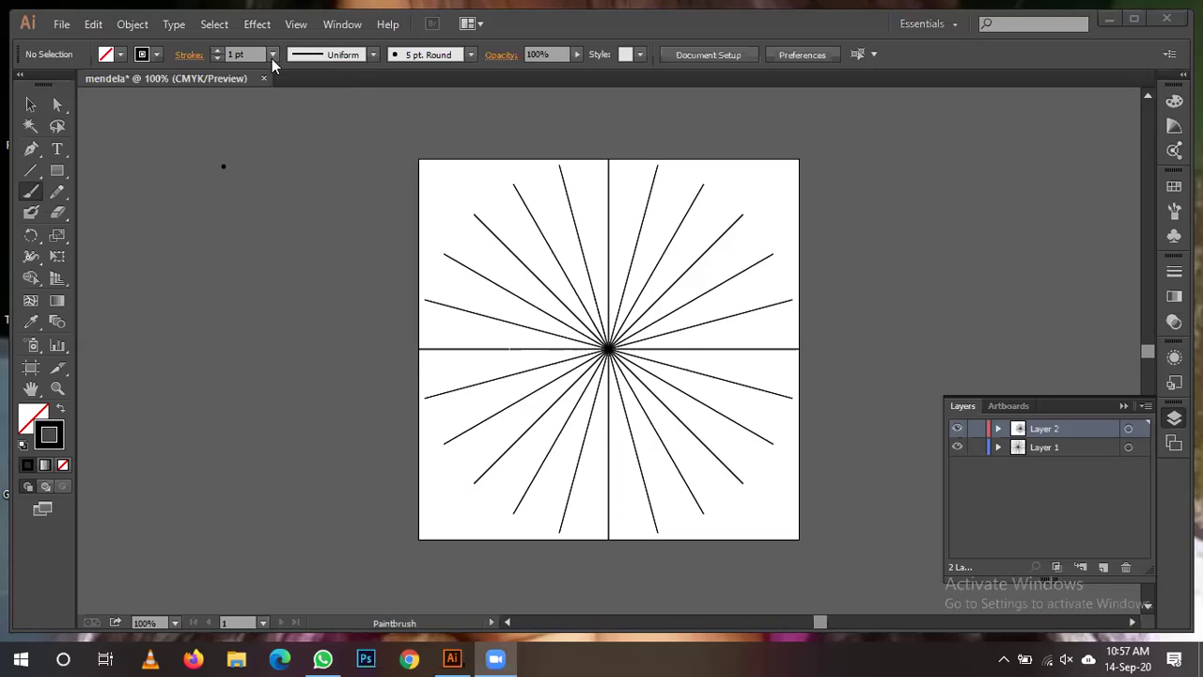
click(519, 289)
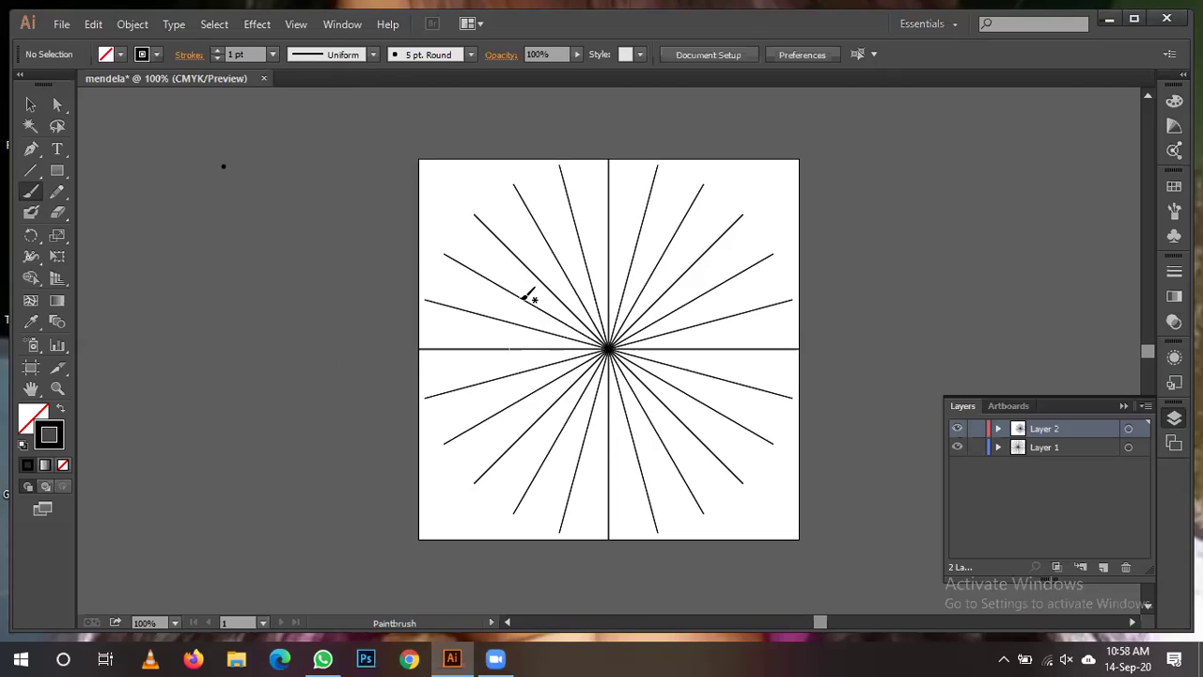
drag(532, 302, 565, 293)
key(ctrl+z)
Delete Layer 2 together with its artwork and make Layer 1 visible in preview mode.
click(959, 449)
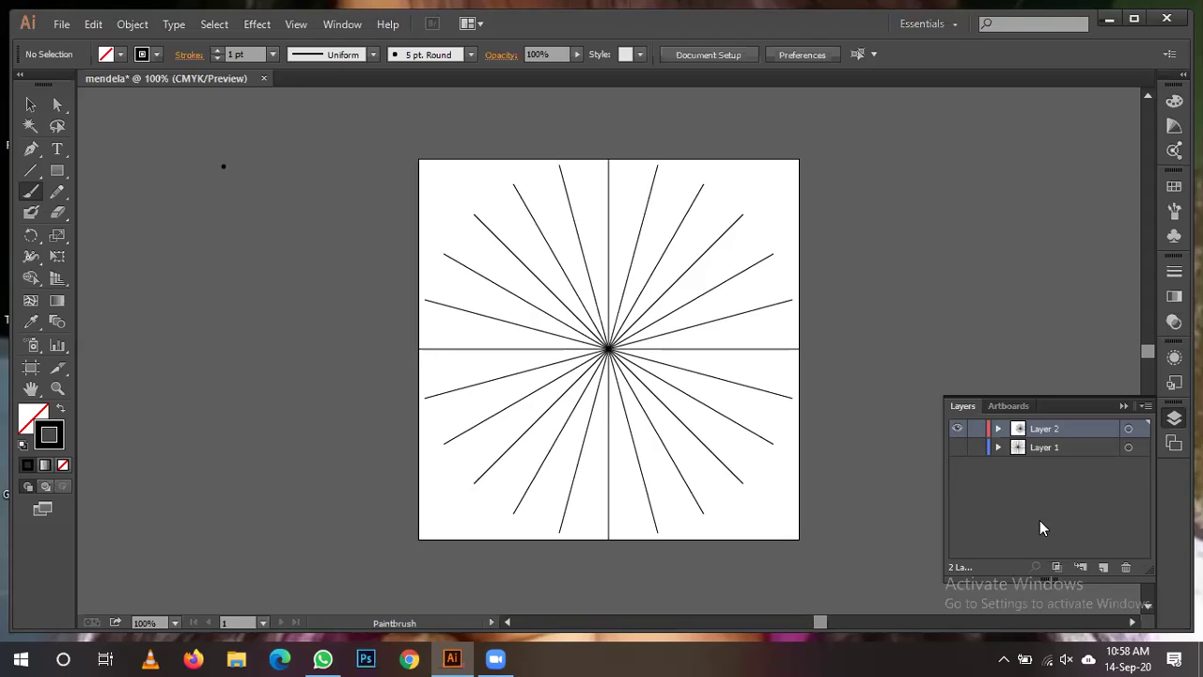
click(1126, 567)
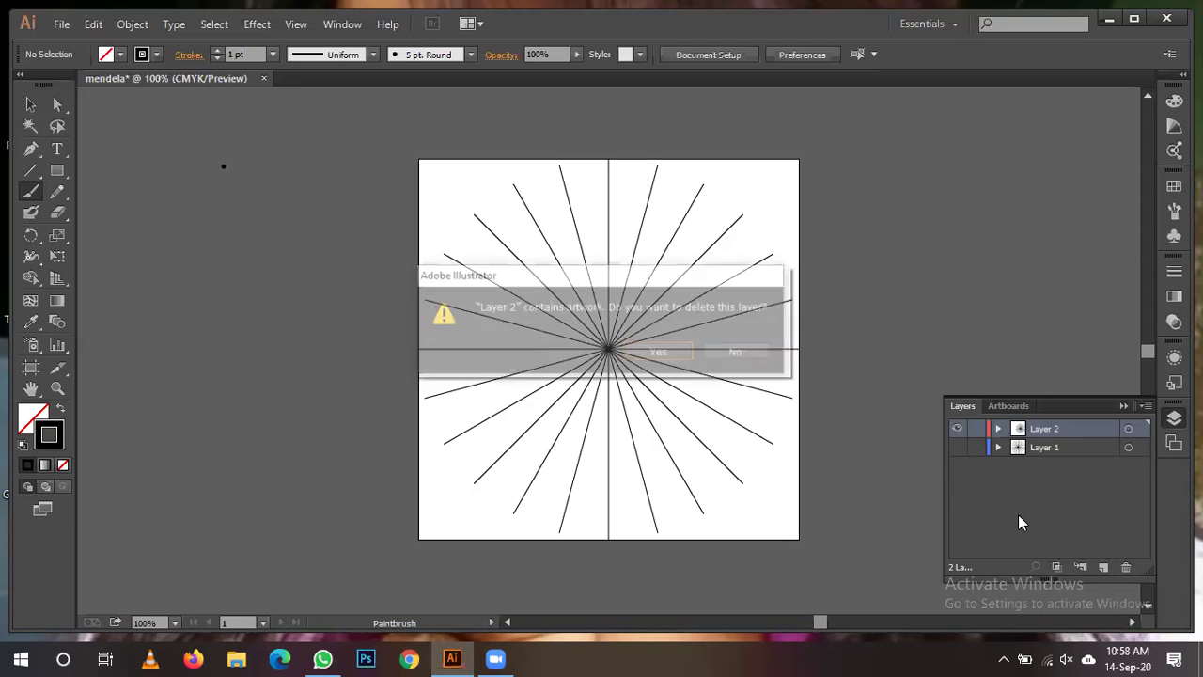
click(656, 353)
key(ctrl+y)
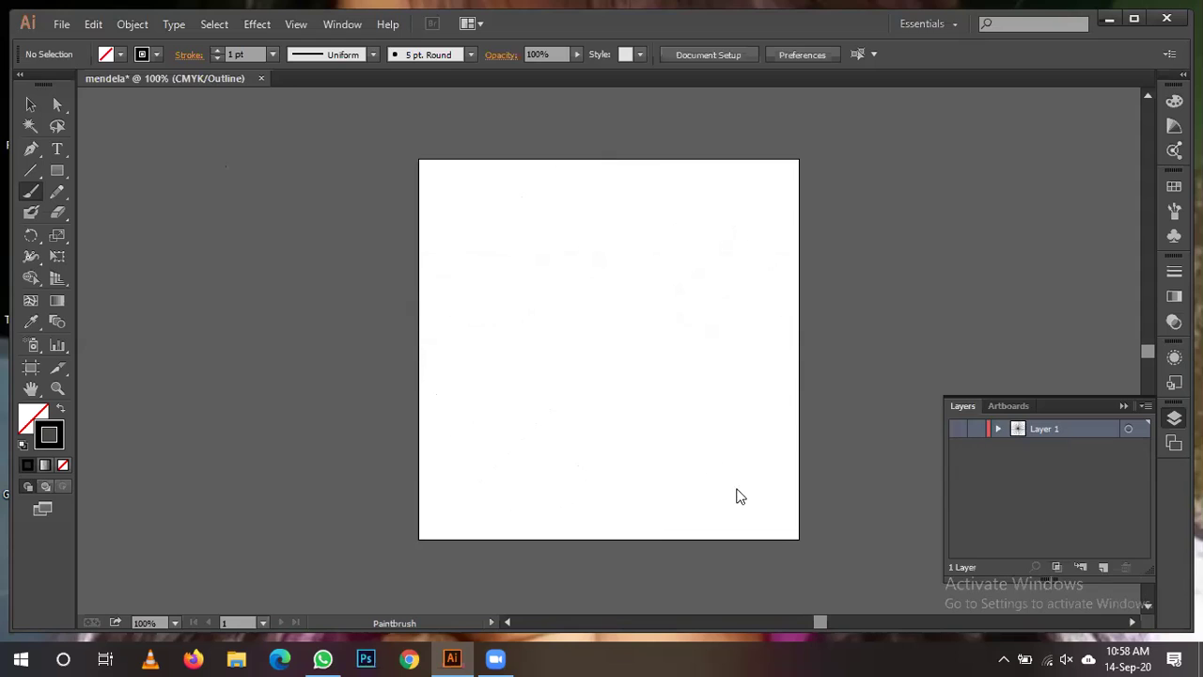
click(954, 430)
key(ctrl+y)
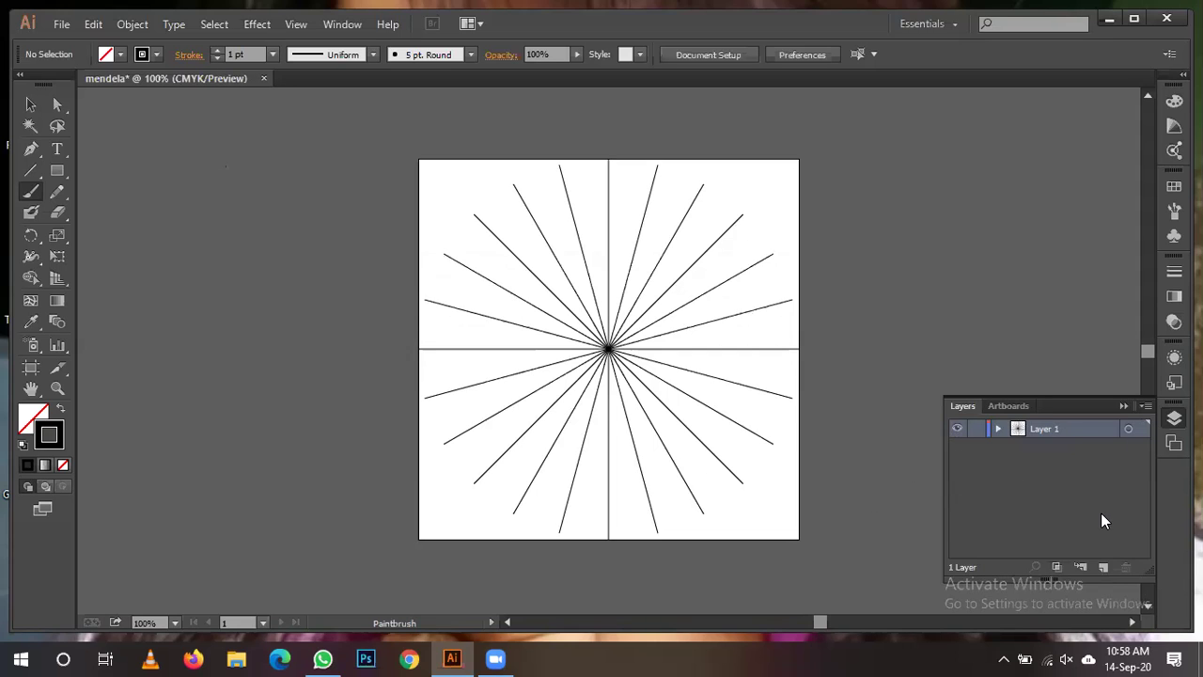
Add a new empty layer above Layer 1, and switch Layer 1's visibility off and on to check its rays.
click(1103, 567)
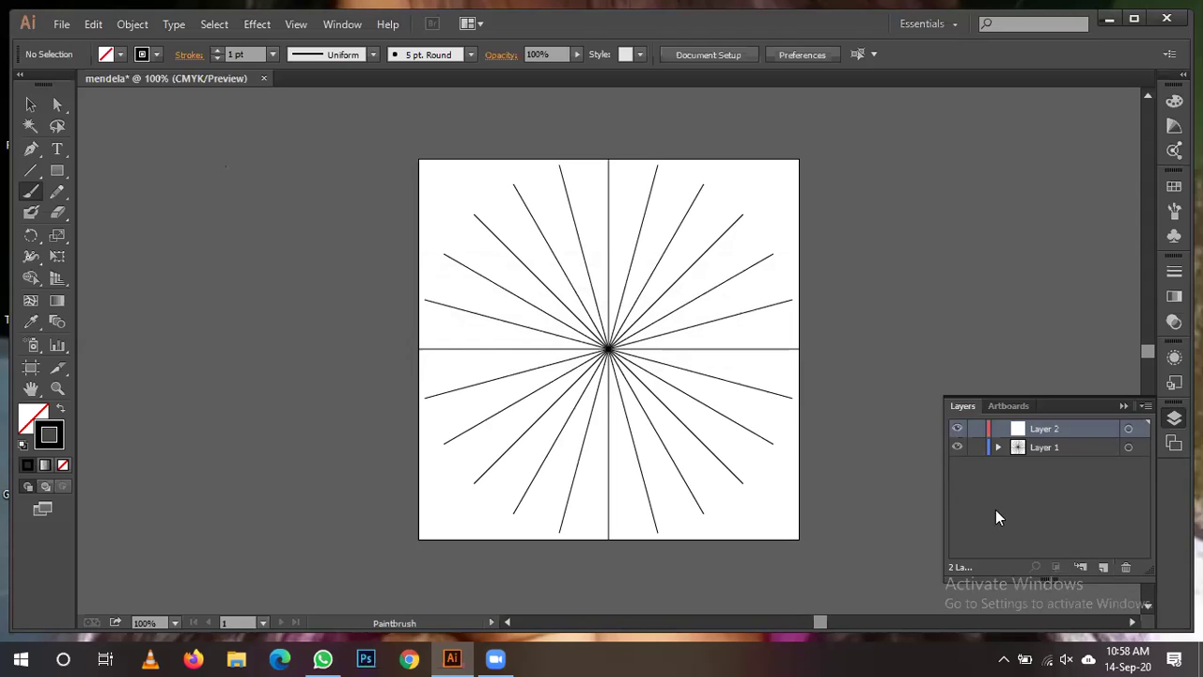
click(957, 447)
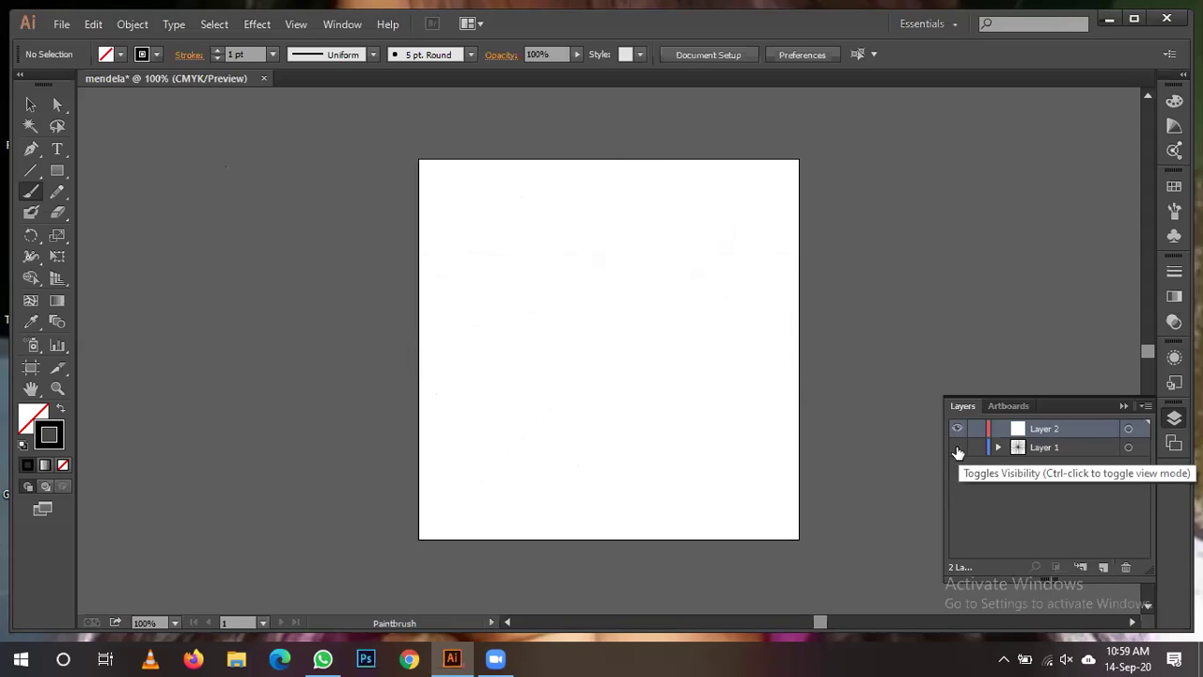
click(957, 447)
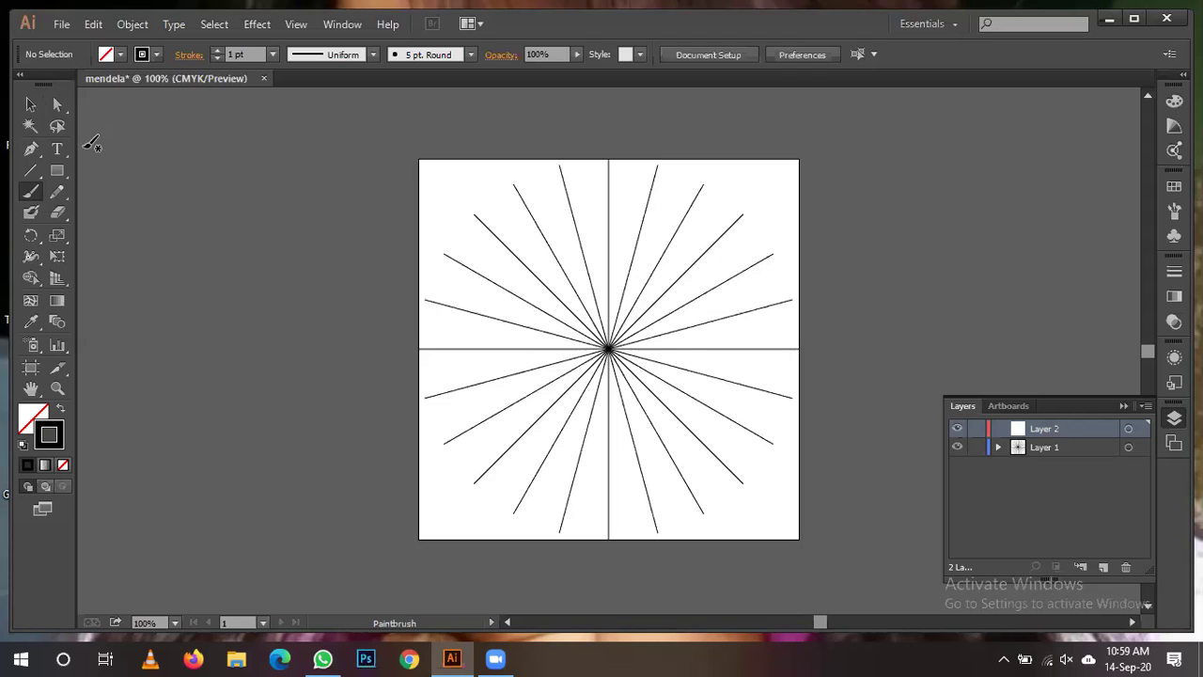
Hide Layer 1 and draw a straight vertical line on Layer 2 through the artboard's centre, from edge to edge.
click(30, 170)
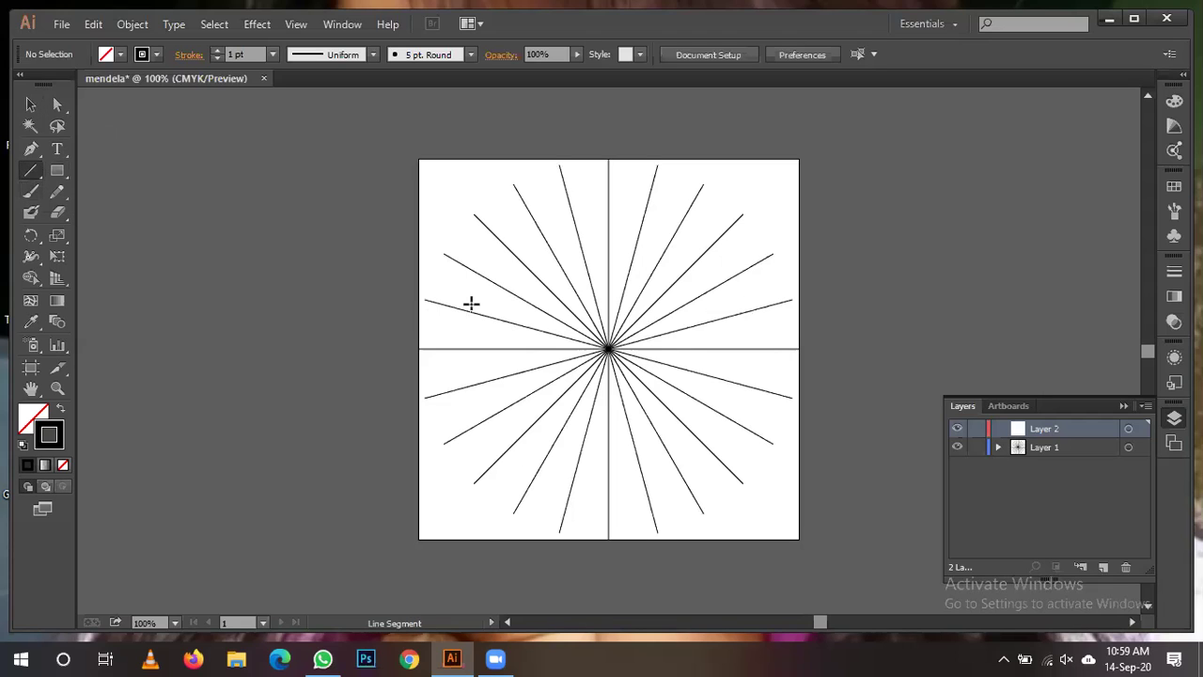
click(957, 448)
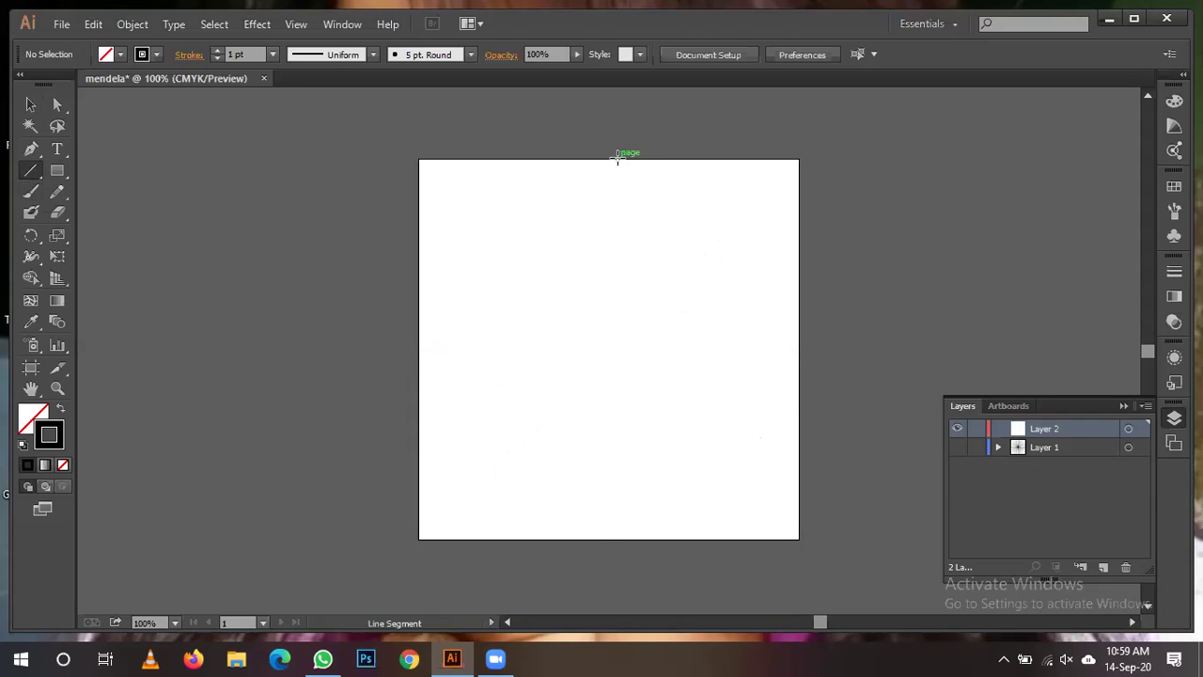
drag(607, 162, 602, 537)
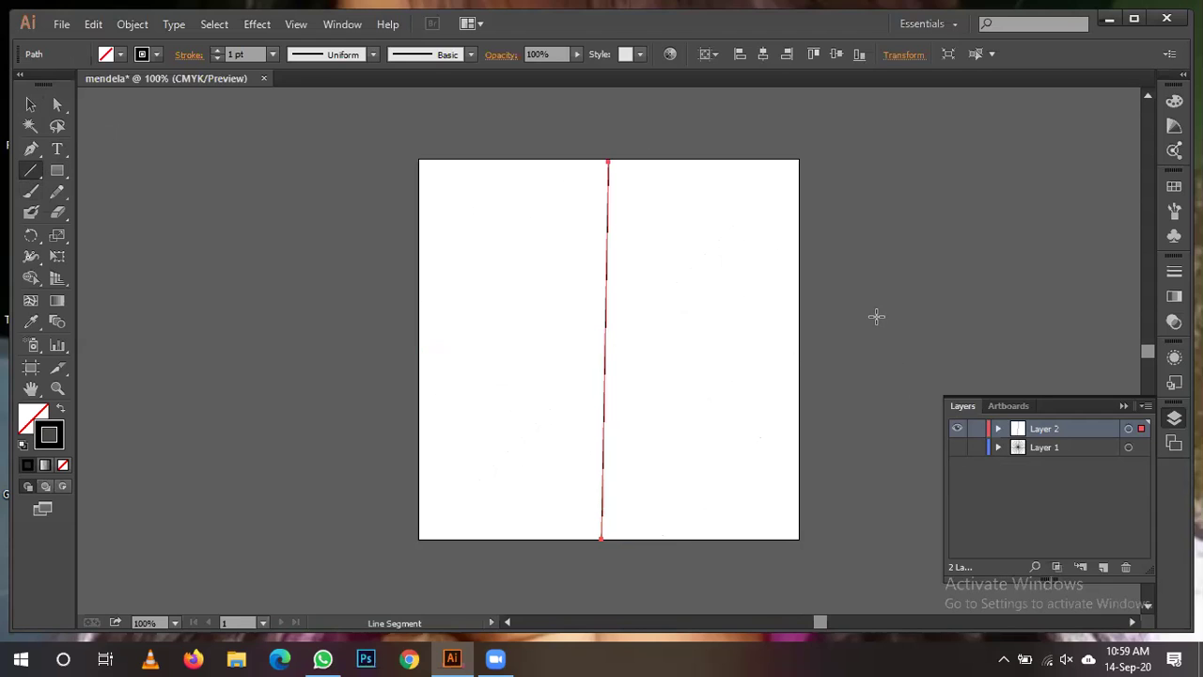
key(Delete)
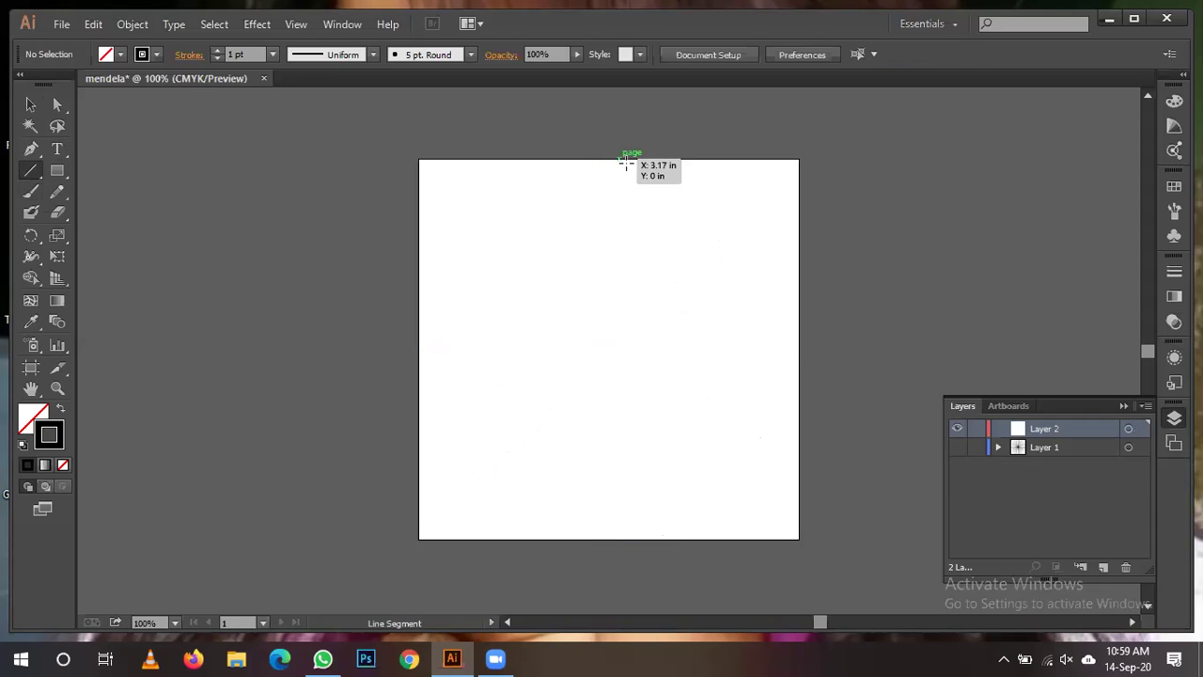
drag(609, 159, 608, 537)
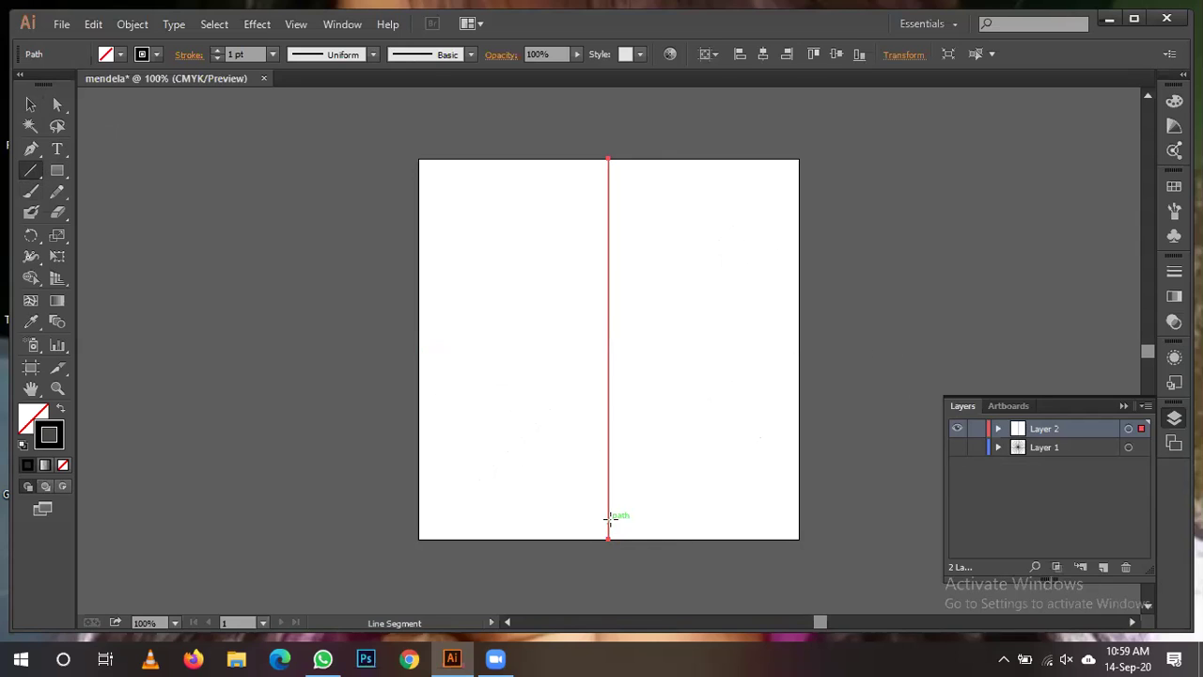
Draw a horizontal line from edge to edge on Layer 2 and centre-align it vertically with the vertical line.
drag(420, 356, 802, 356)
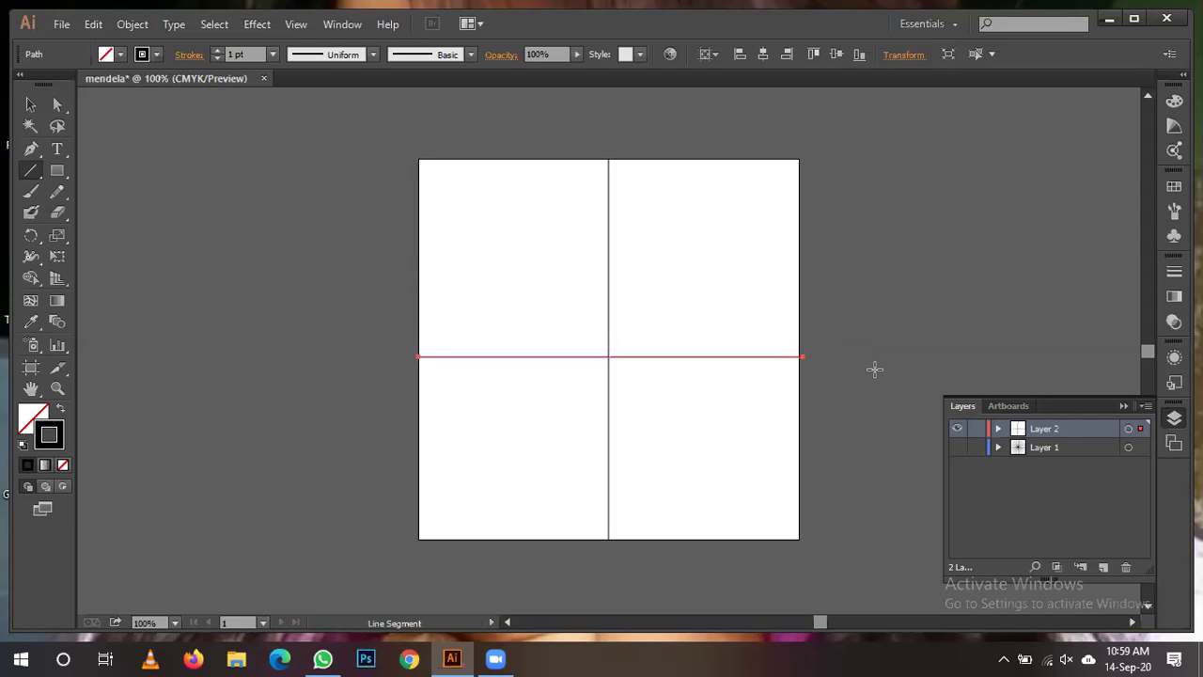
click(757, 56)
click(29, 106)
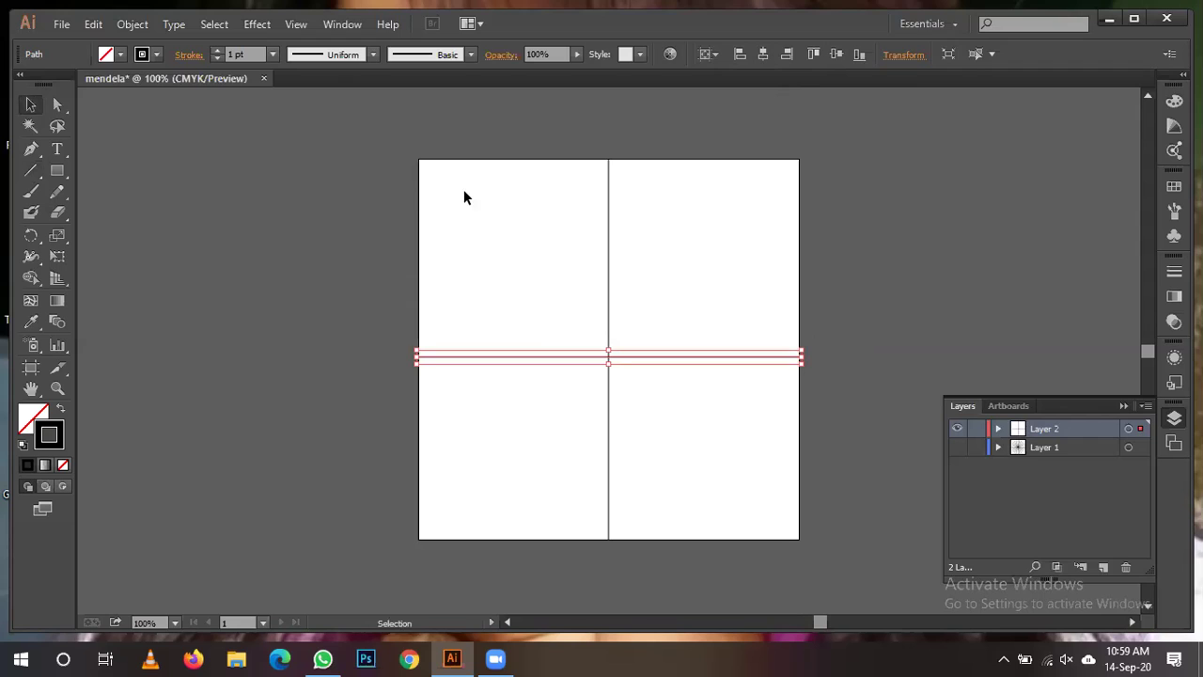
drag(417, 159, 800, 541)
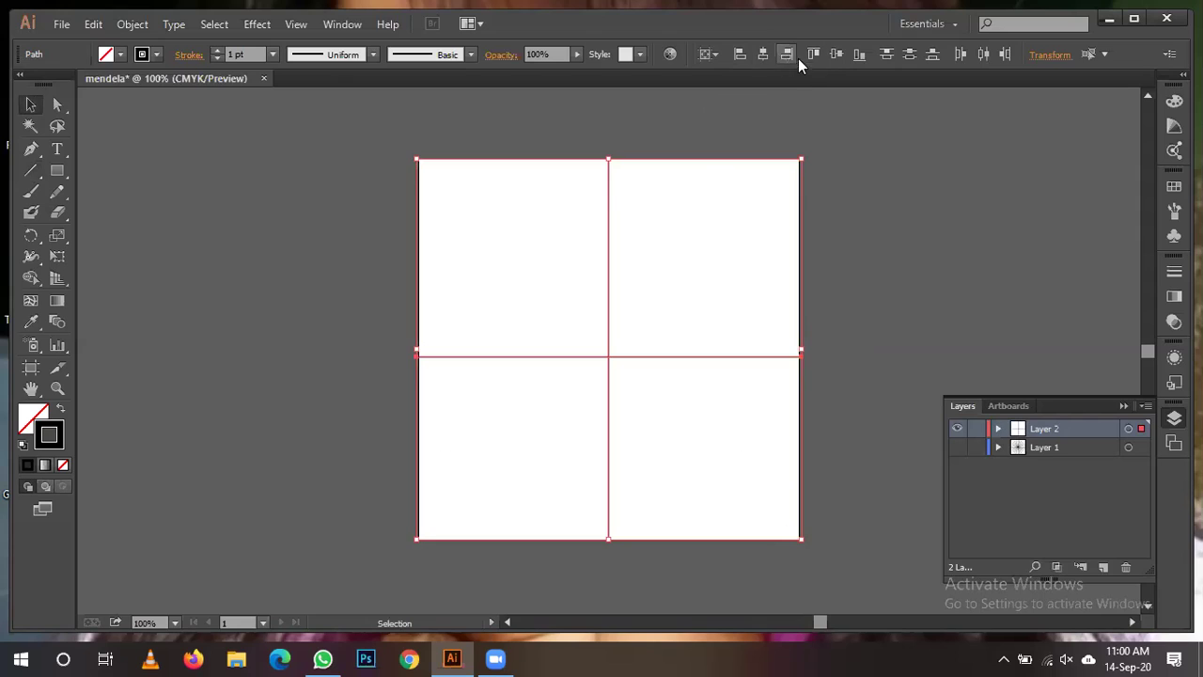
click(836, 55)
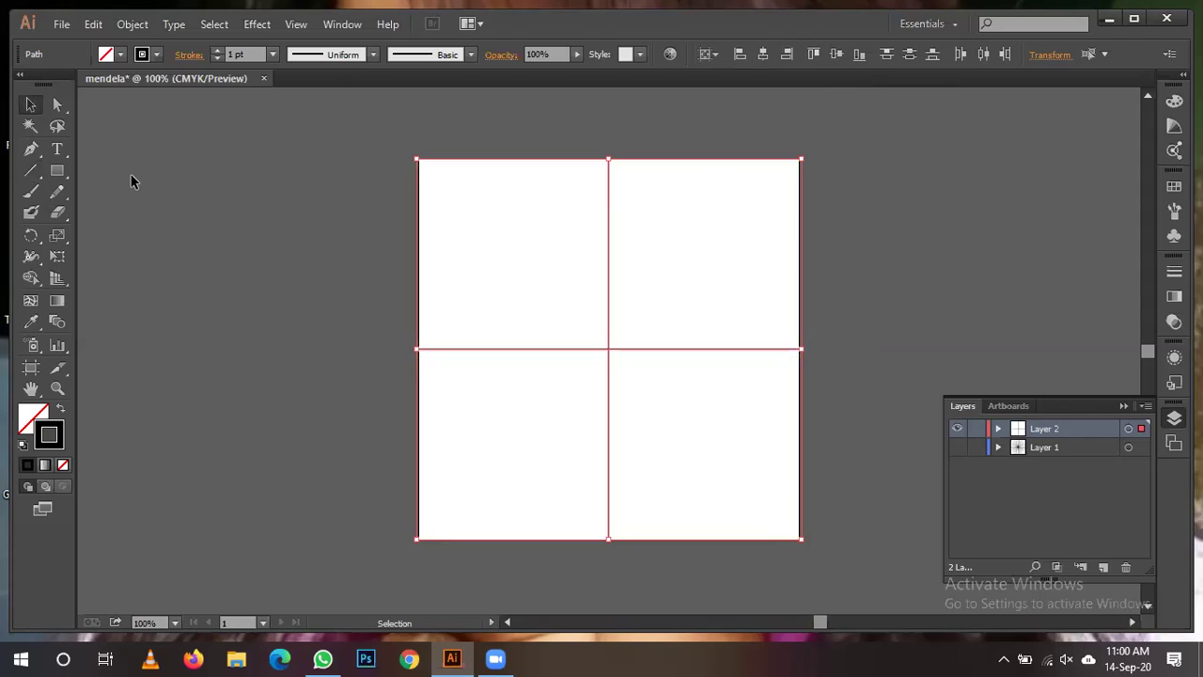
click(716, 57)
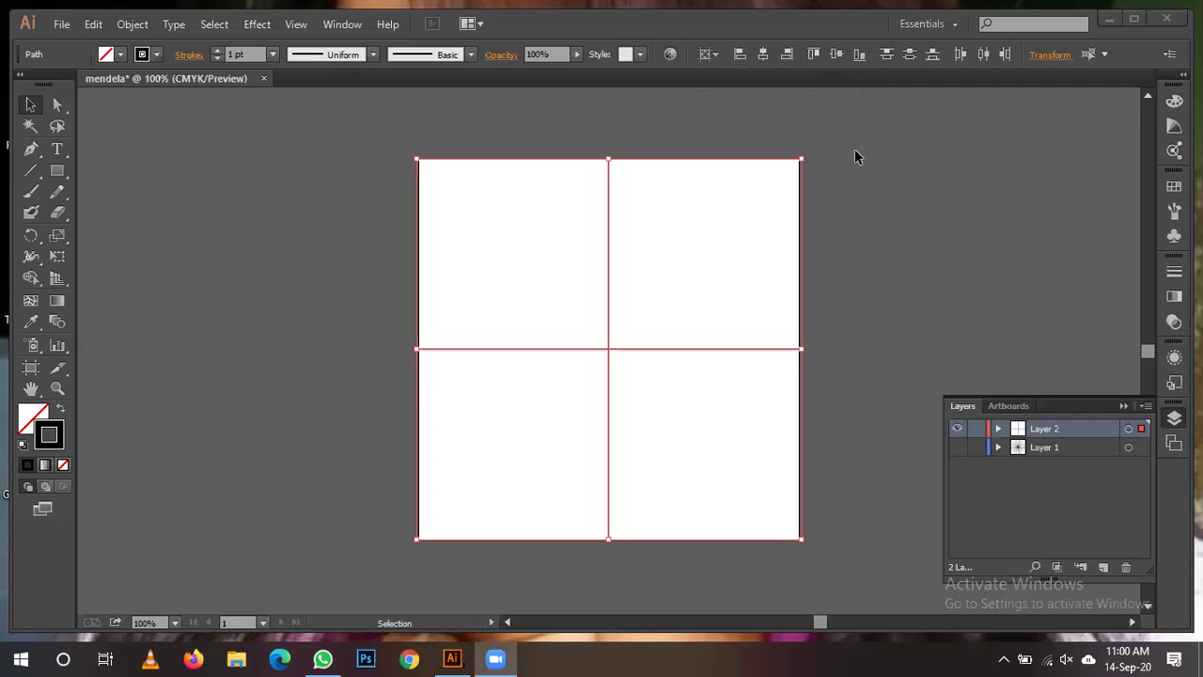
click(252, 31)
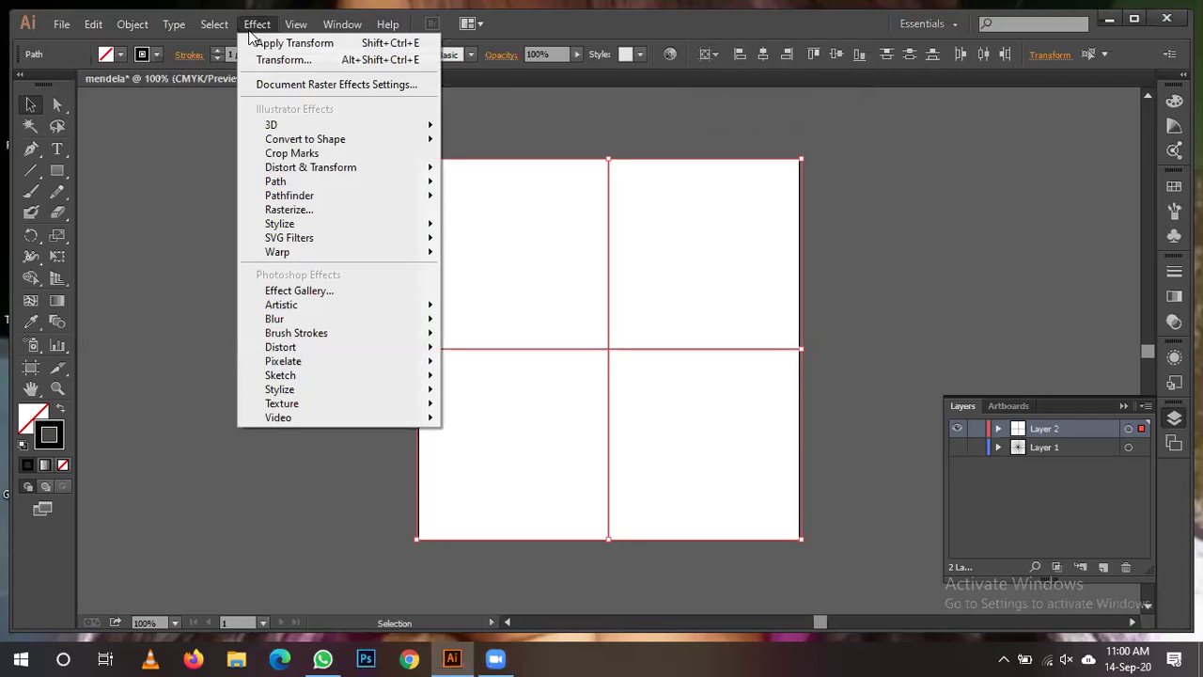
mouse_move(382, 171)
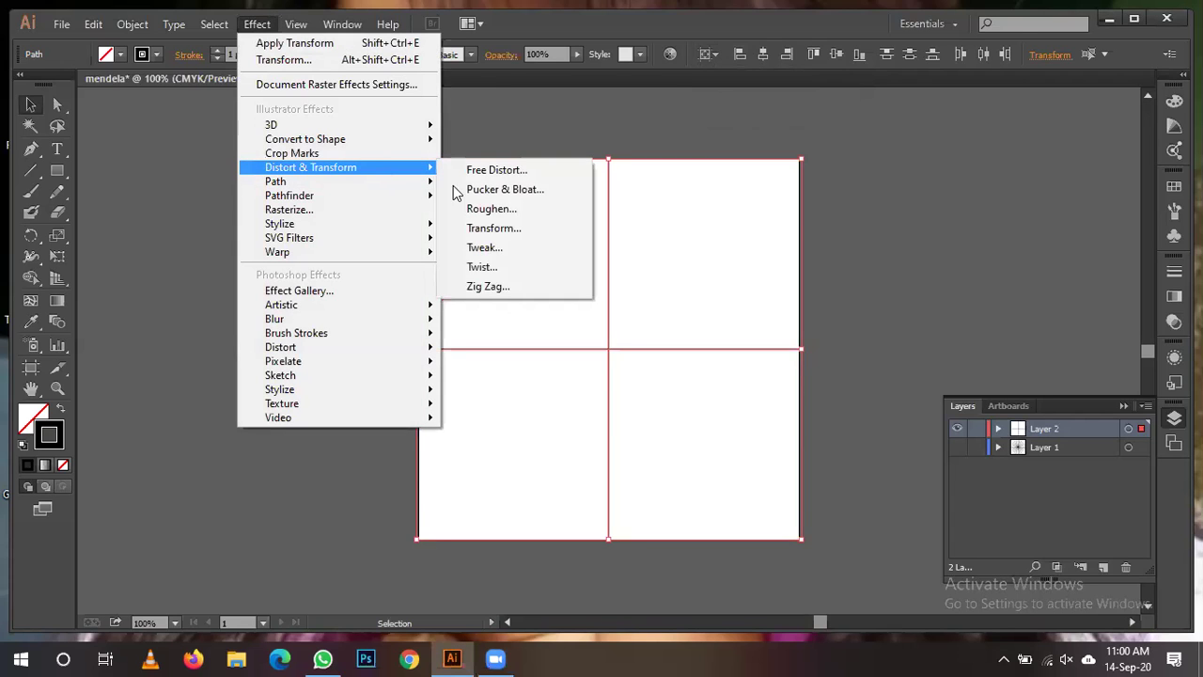
click(878, 243)
click(880, 240)
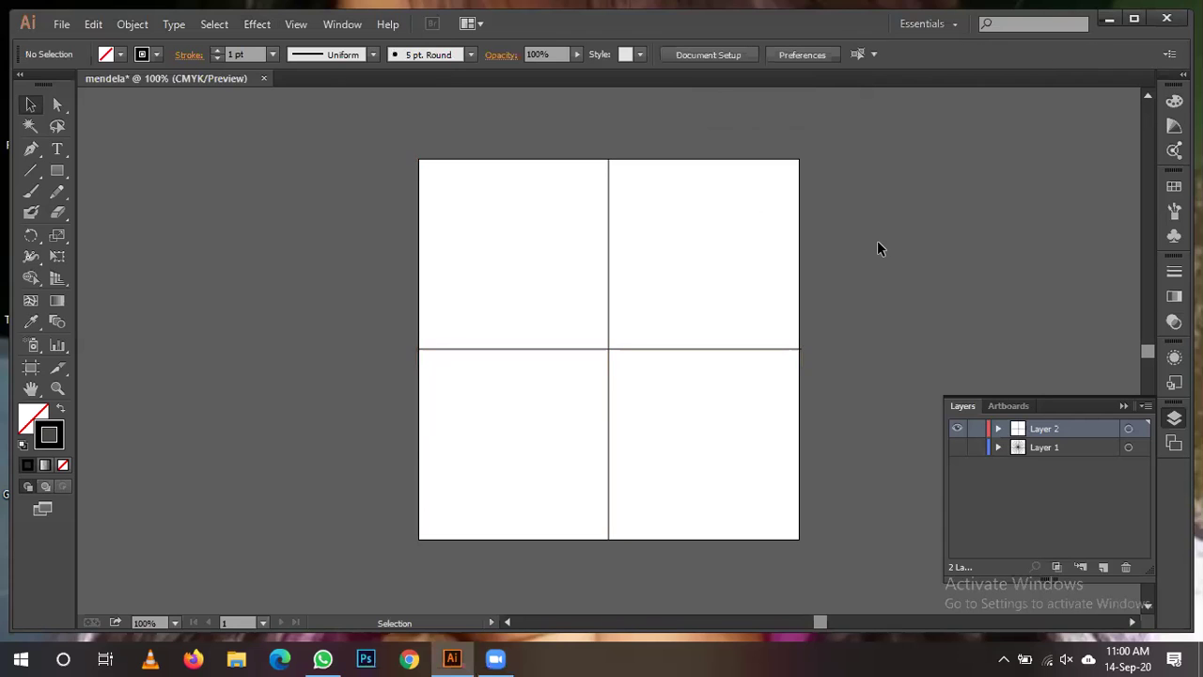
click(252, 25)
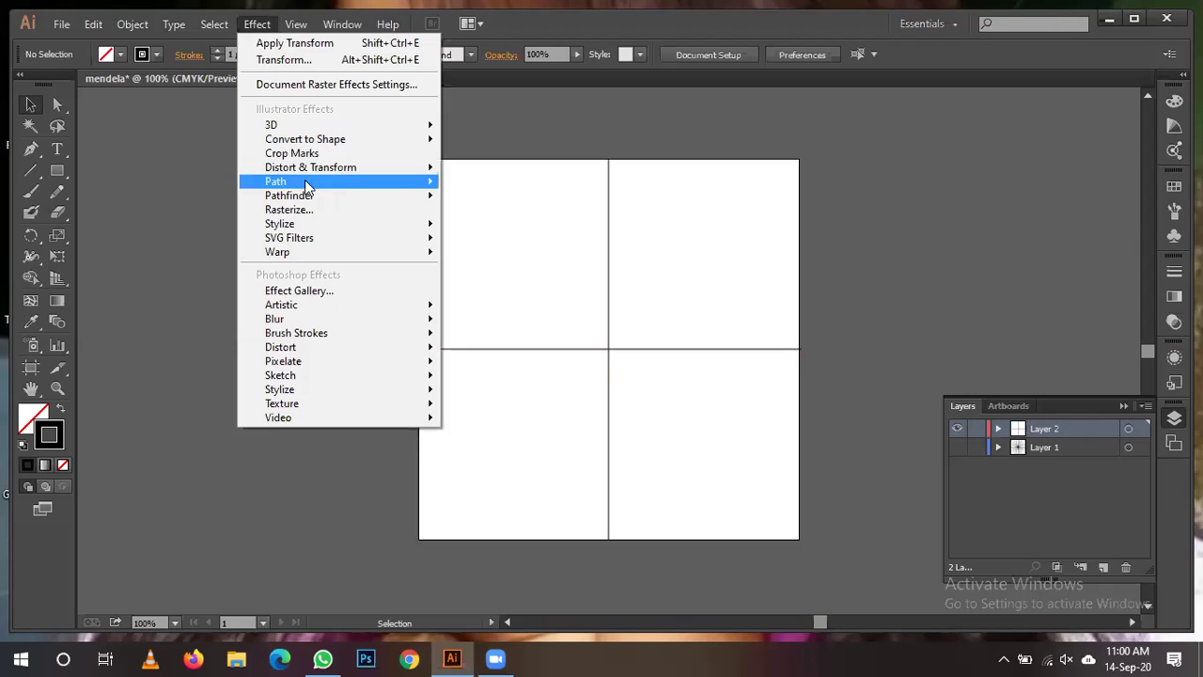
mouse_move(304, 171)
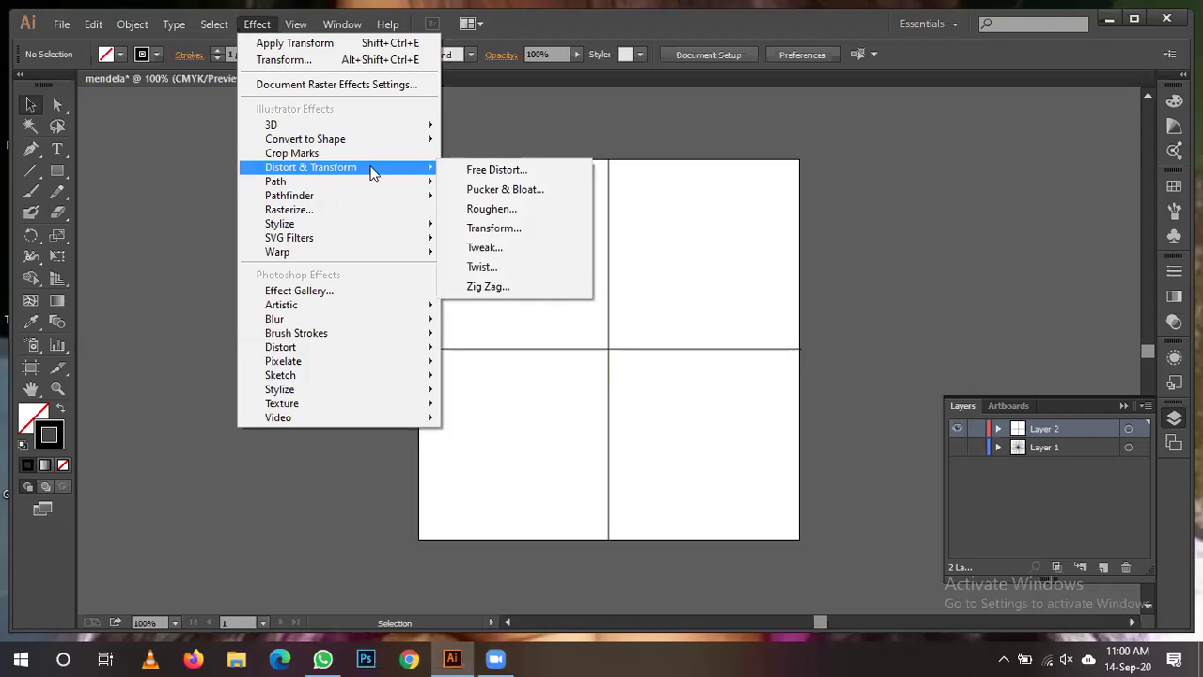
click(181, 287)
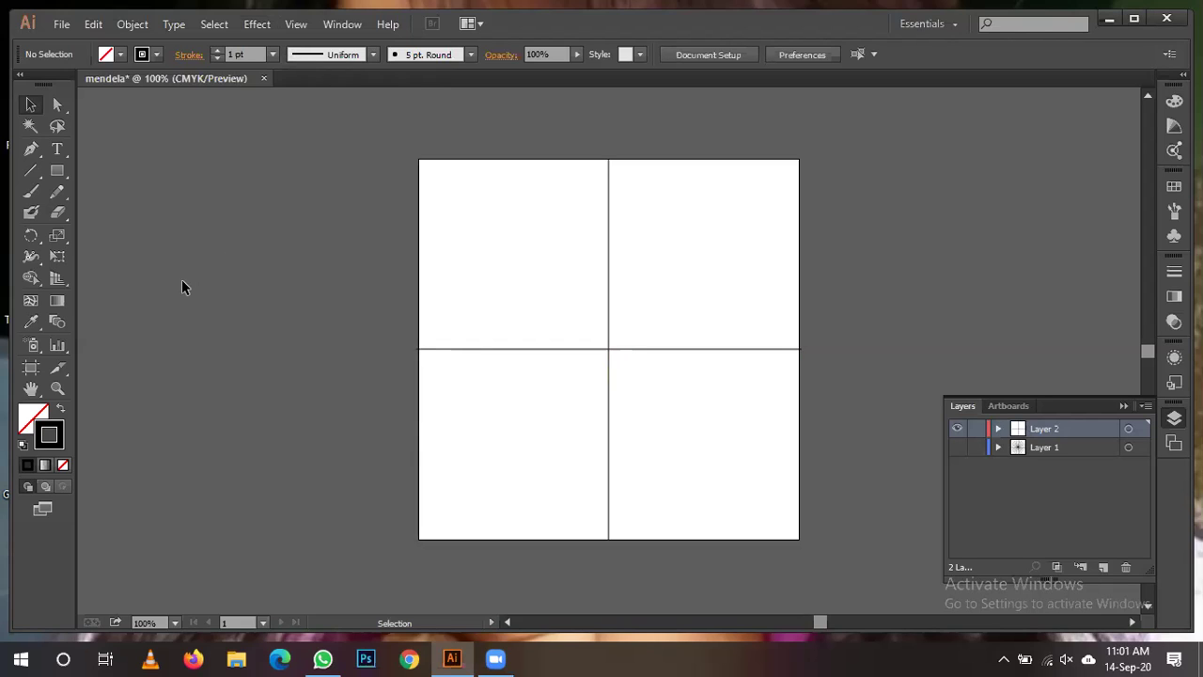
Show Layer 1's rays and paint a short curved stroke on Layer 2 between the vertical line and the adjacent ray, above the centre.
click(958, 447)
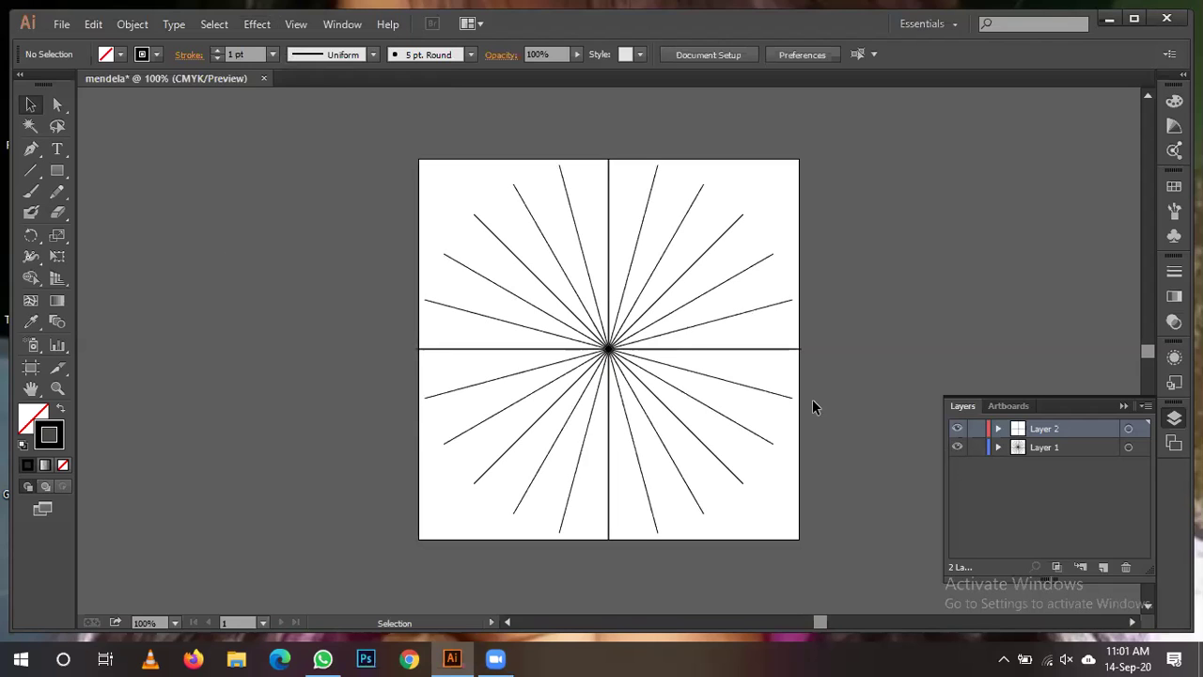
click(33, 192)
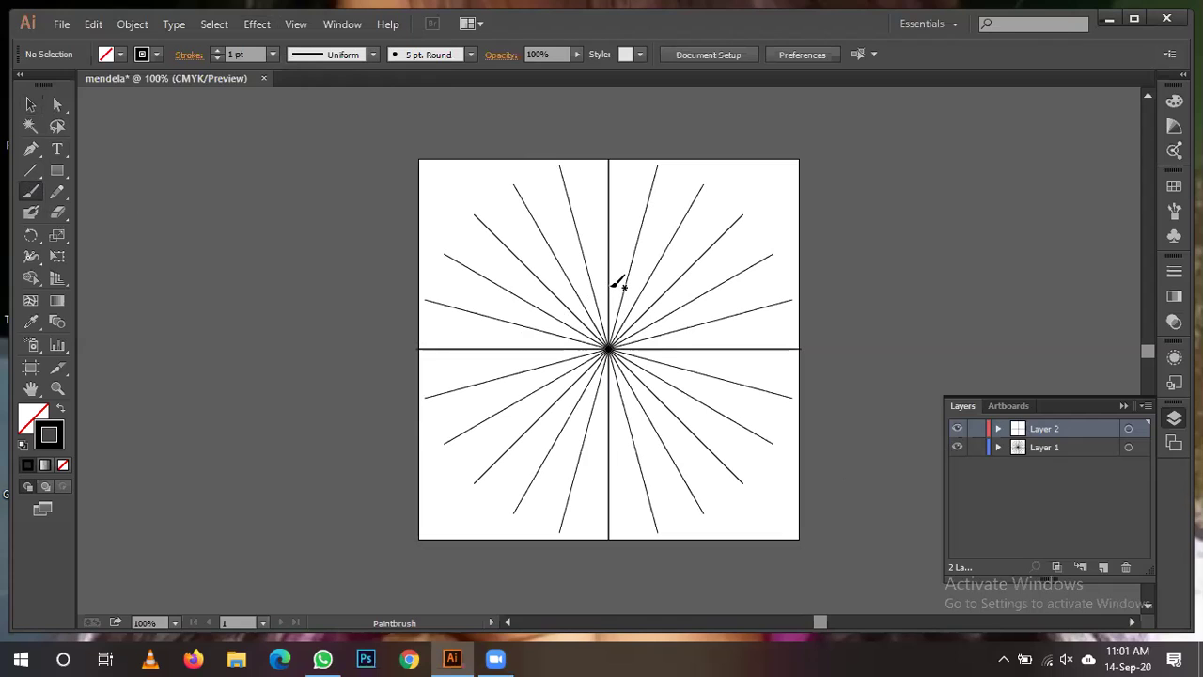
mouse_move(611, 276)
mouse_down()
mouse_move(649, 283)
mouse_move(622, 294)
mouse_up()
key(ctrl+z)
Target the whole of Layer 2 and apply a Transform effect with Reflect X and 1 copy.
click(1128, 430)
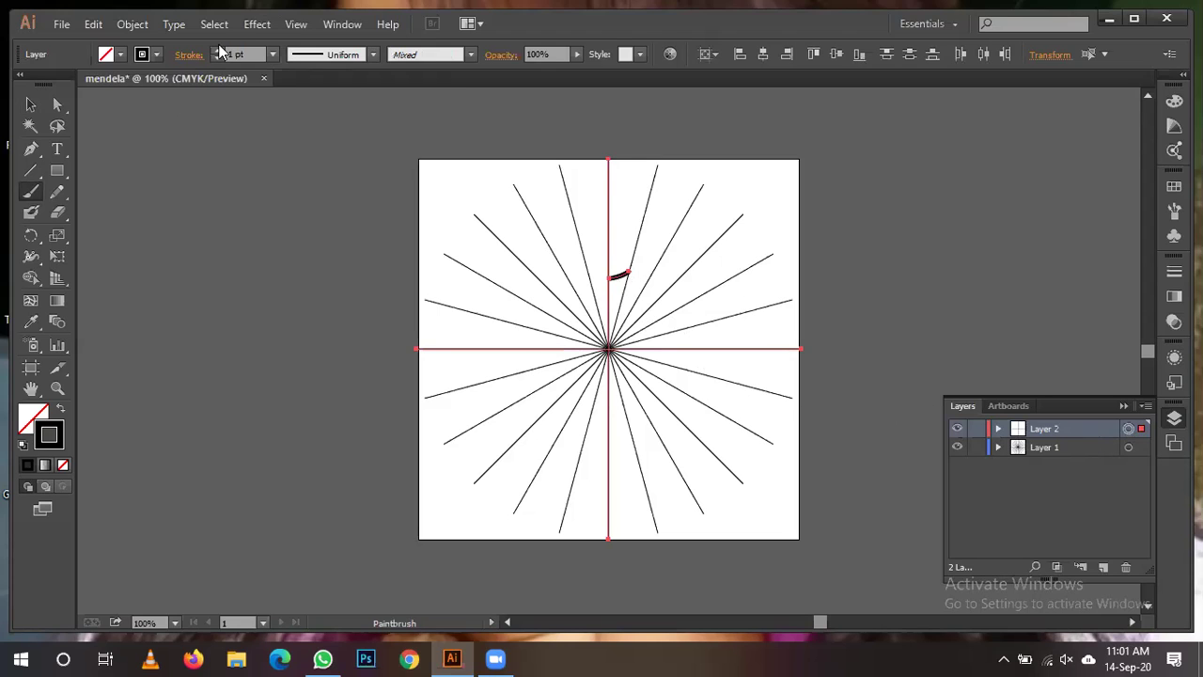
click(252, 25)
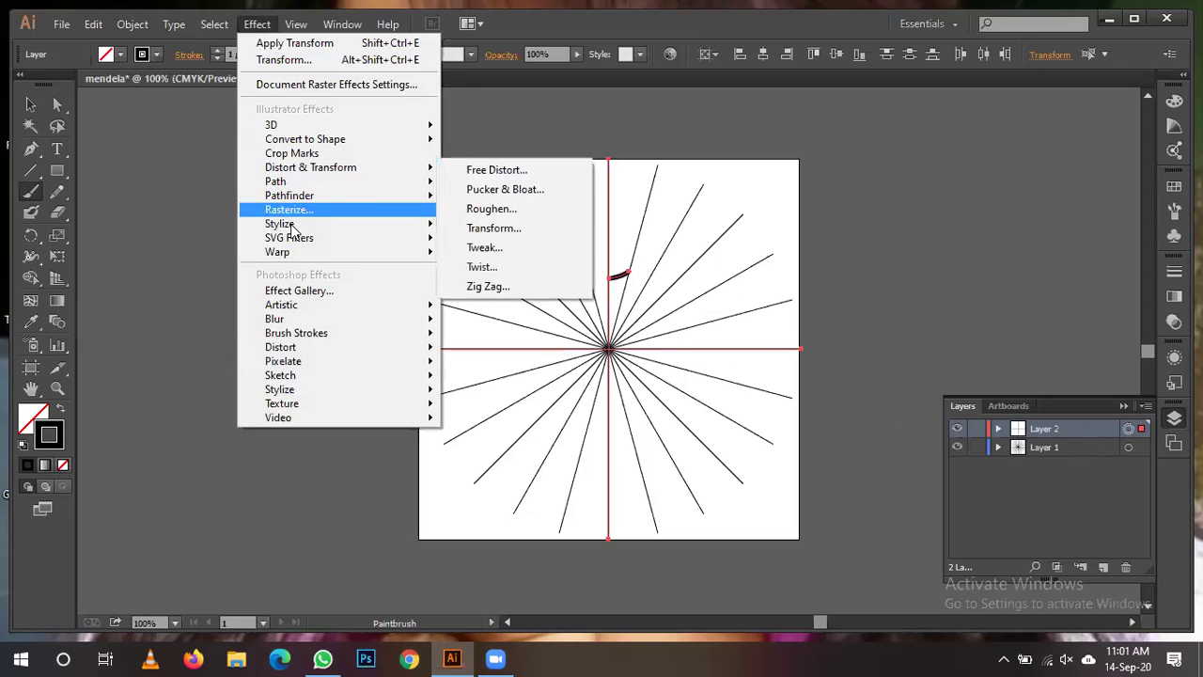
mouse_move(418, 170)
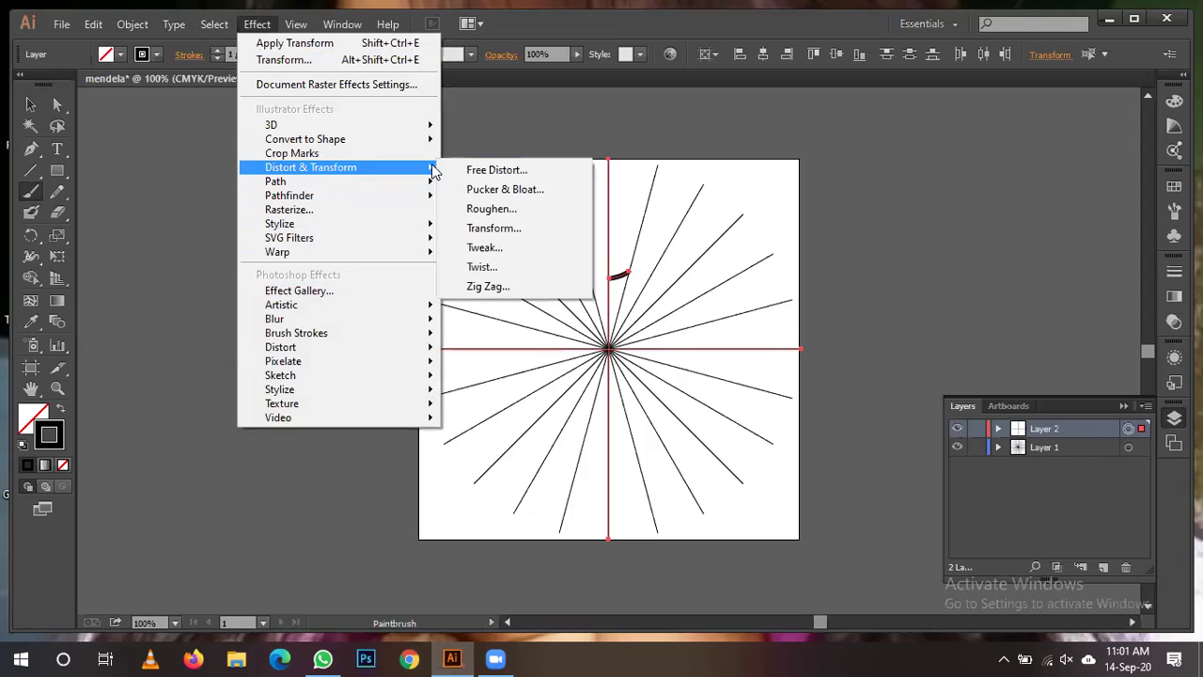
click(492, 228)
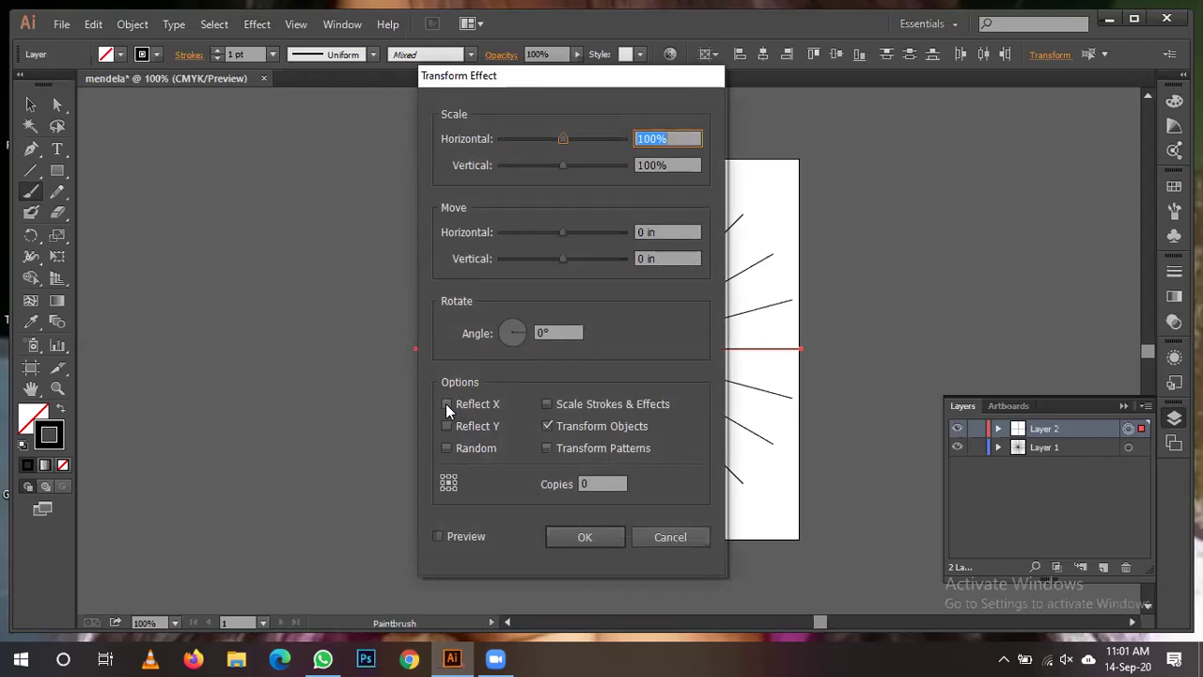
click(446, 404)
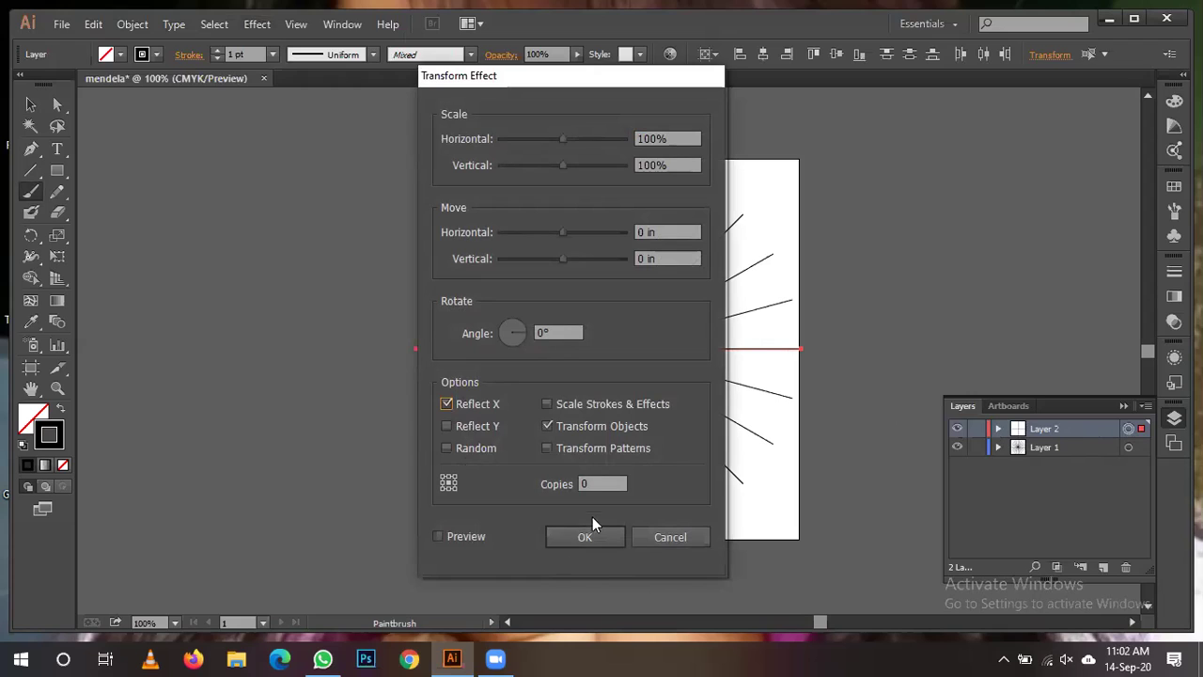
click(584, 484)
double_click(587, 483)
text(1)
click(438, 536)
click(565, 541)
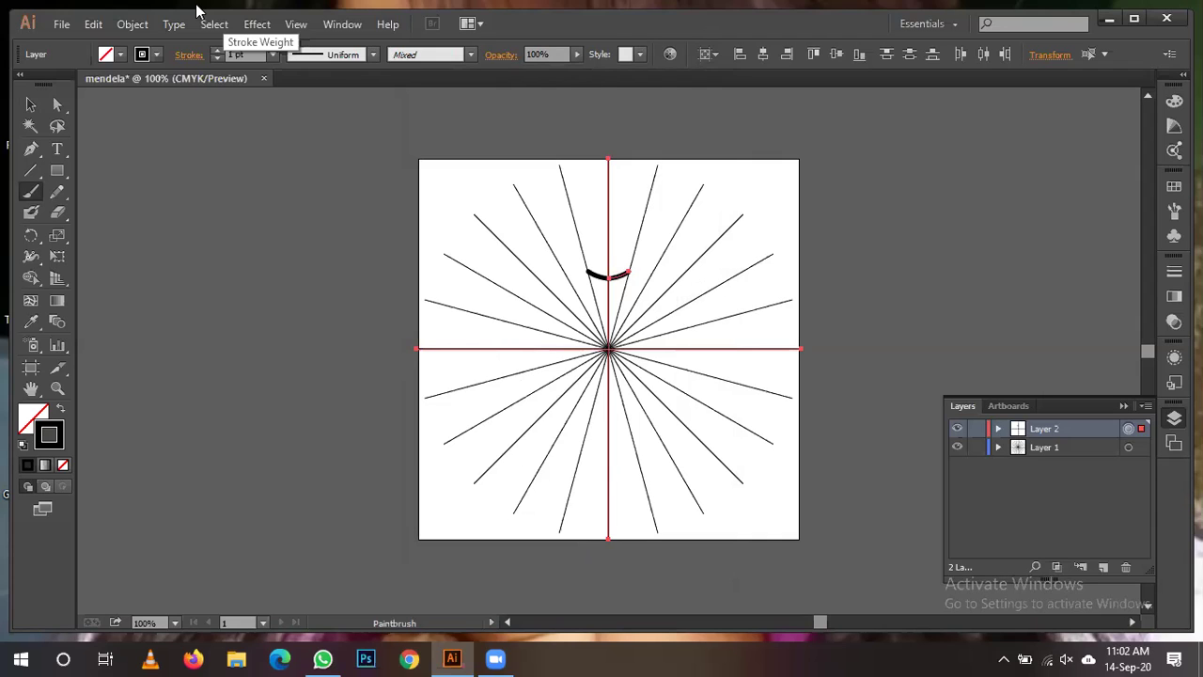
Apply a second Transform effect to Layer 2 with a 30° rotation angle and 11 copies.
click(257, 23)
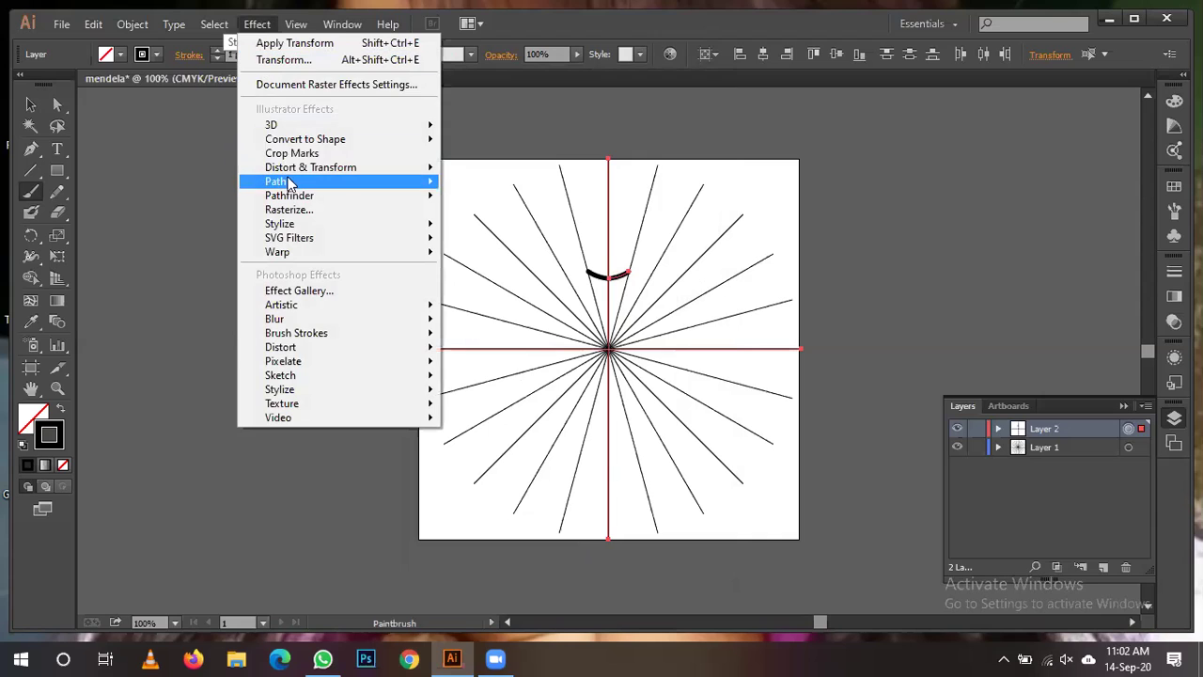
mouse_move(357, 169)
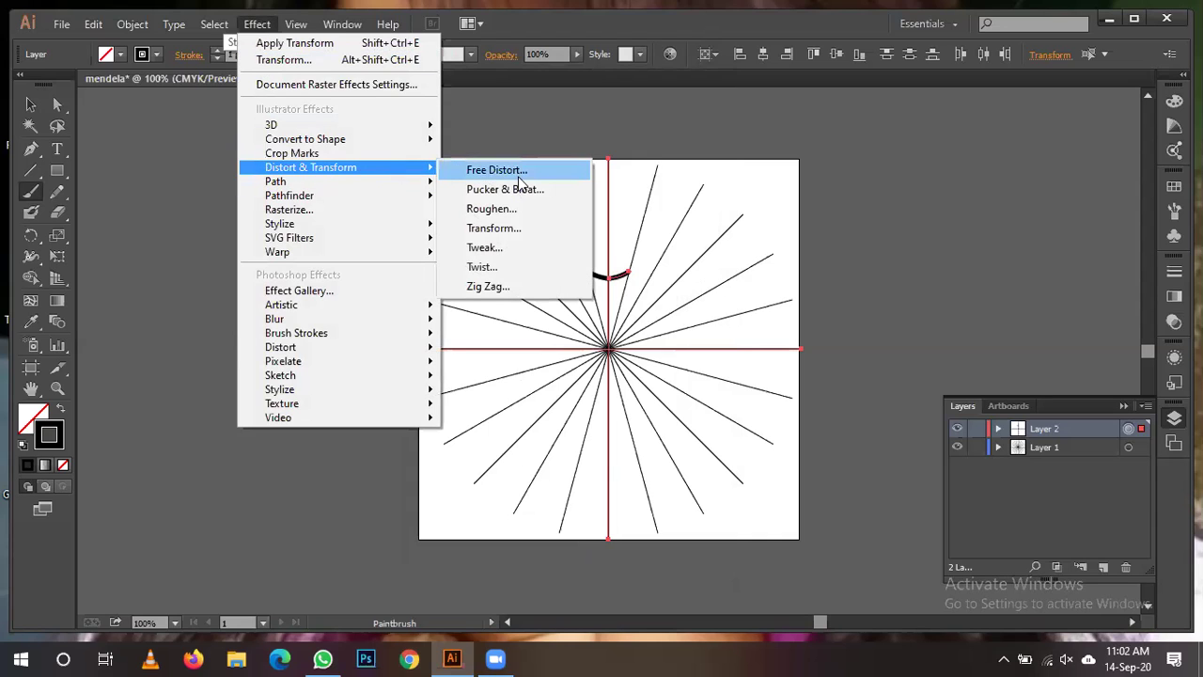
click(523, 229)
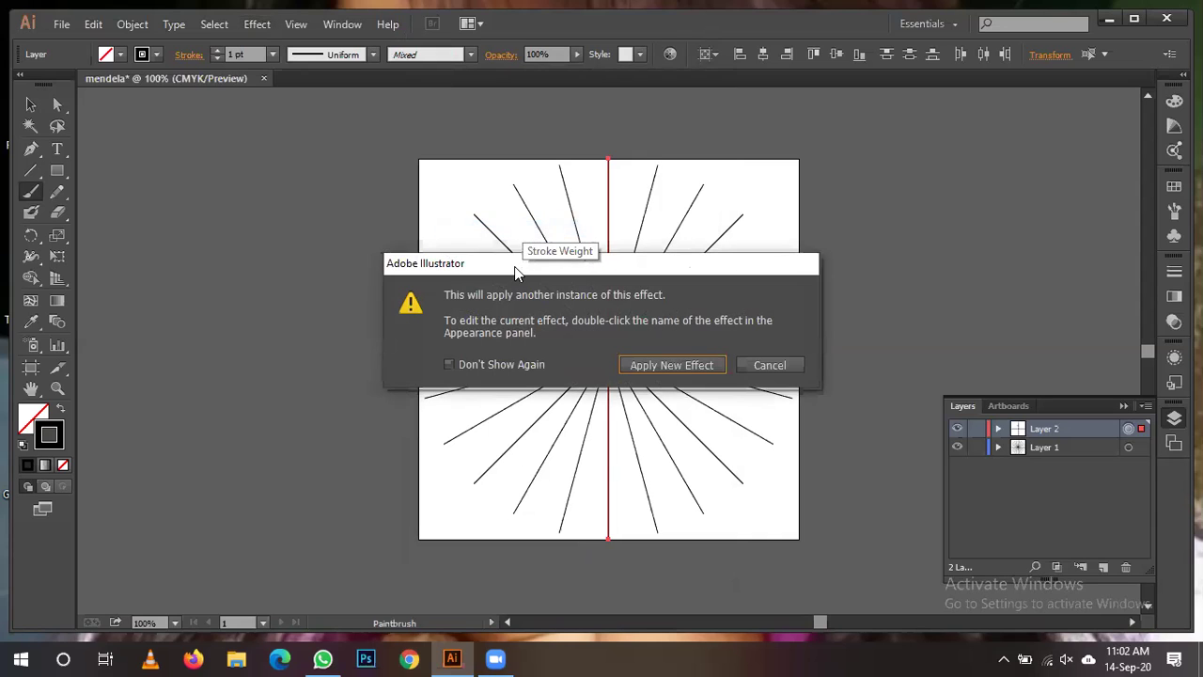
click(683, 362)
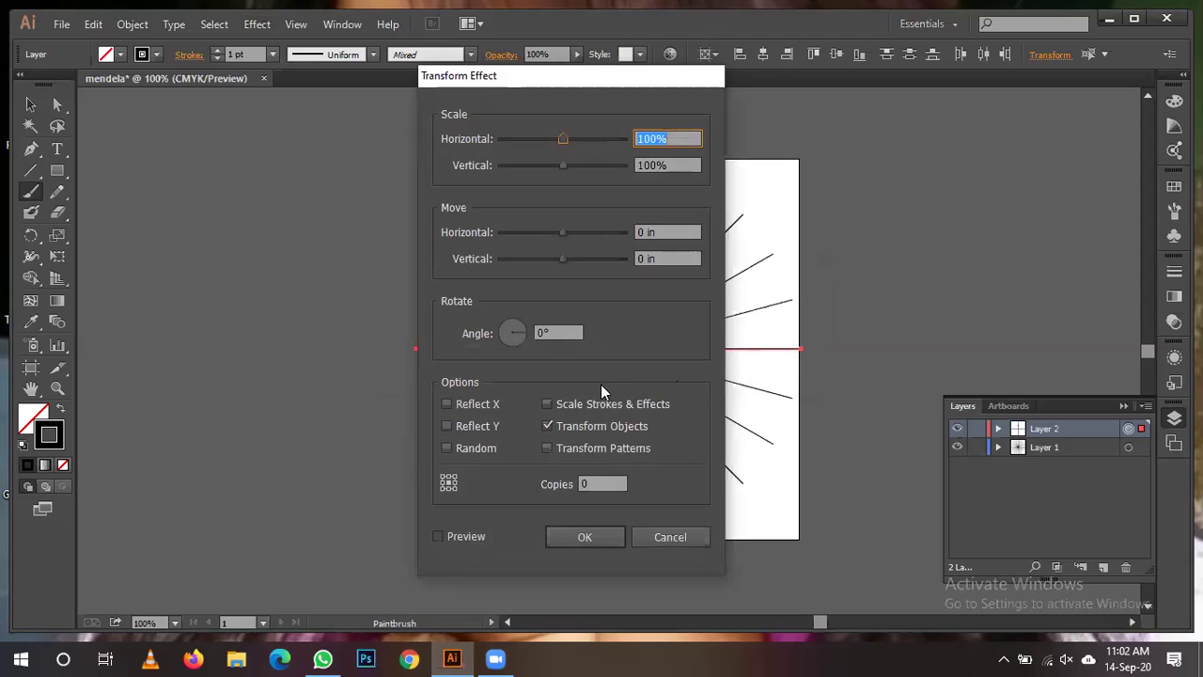
click(548, 334)
double_click(548, 333)
text(30)
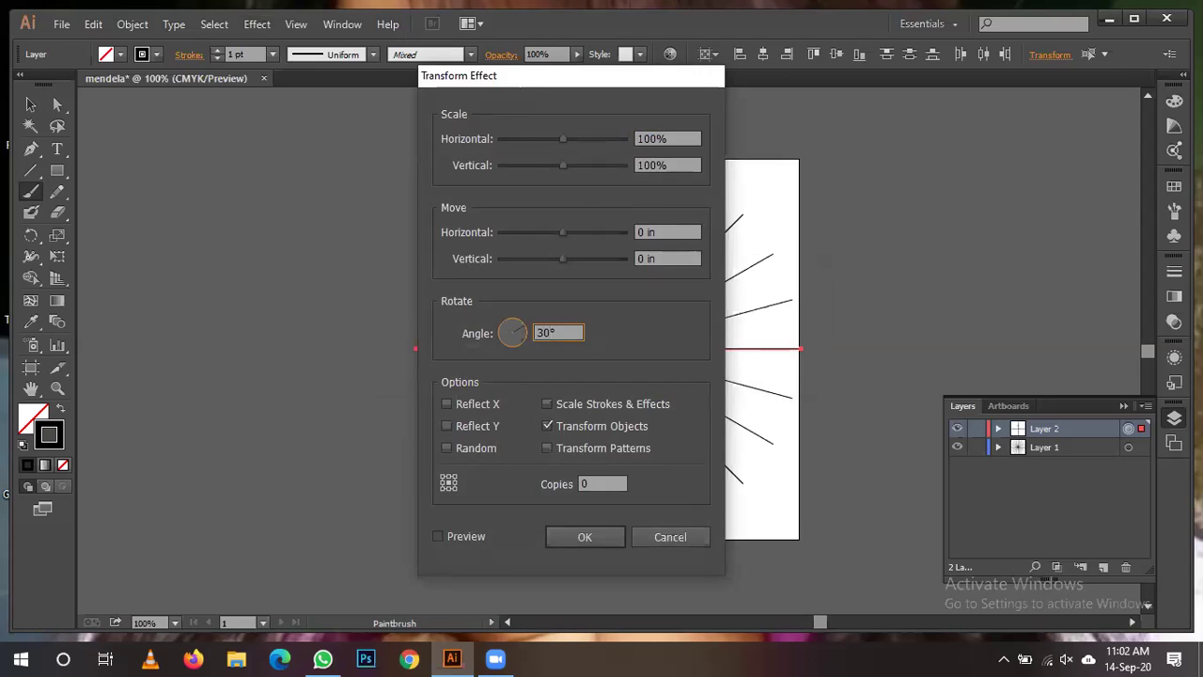
click(591, 485)
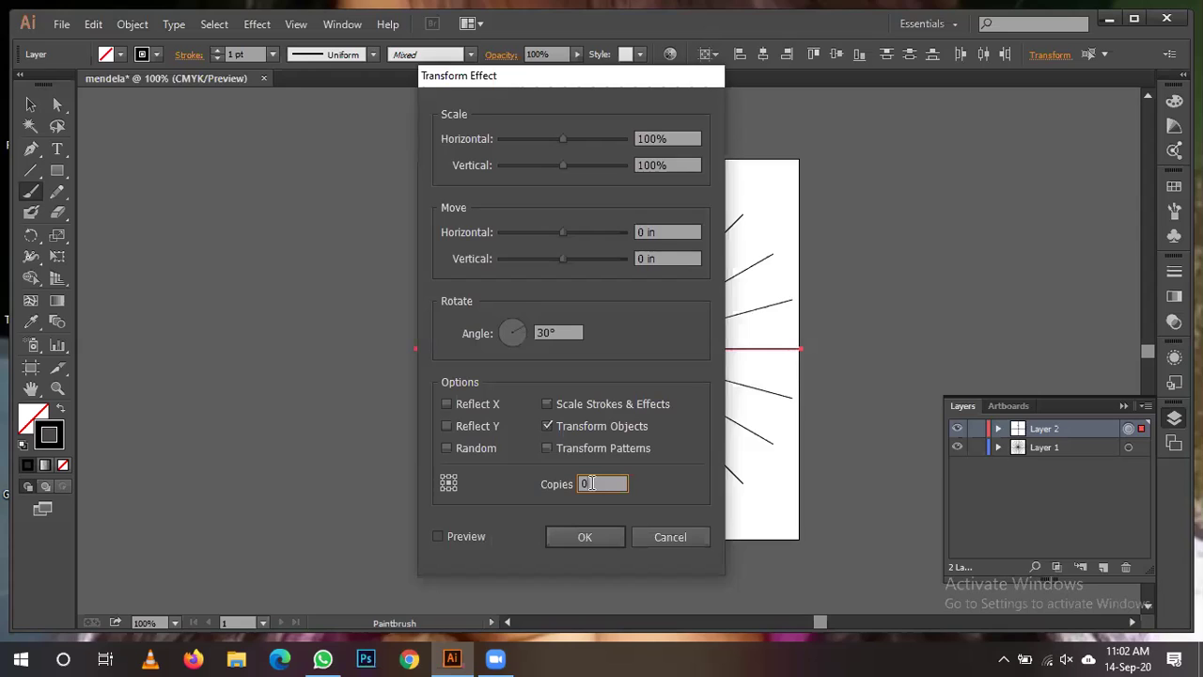
text(1)
key(BackSpace)
key(BackSpace)
text(11)
click(439, 535)
click(580, 538)
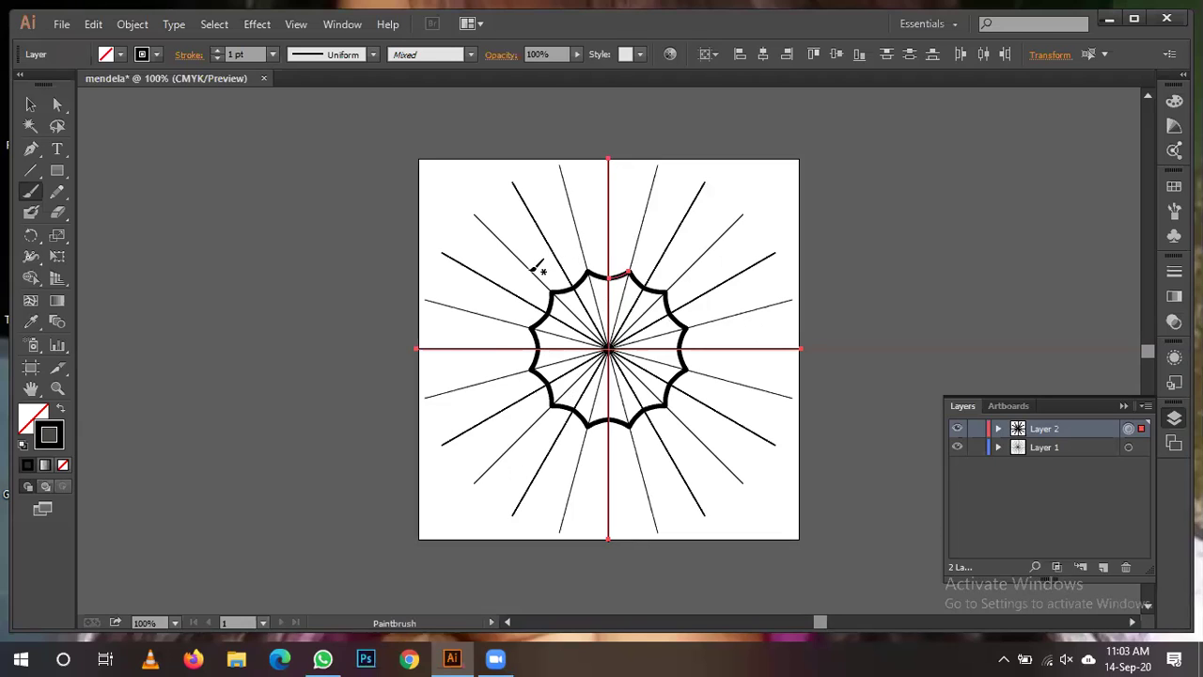
Paint freehand curled strokes on Layer 2 between the rays, outside the scalloped ring, to build the repeated mandala pattern.
mouse_move(533, 267)
mouse_down()
mouse_move(537, 241)
mouse_move(552, 259)
mouse_move(556, 246)
mouse_up()
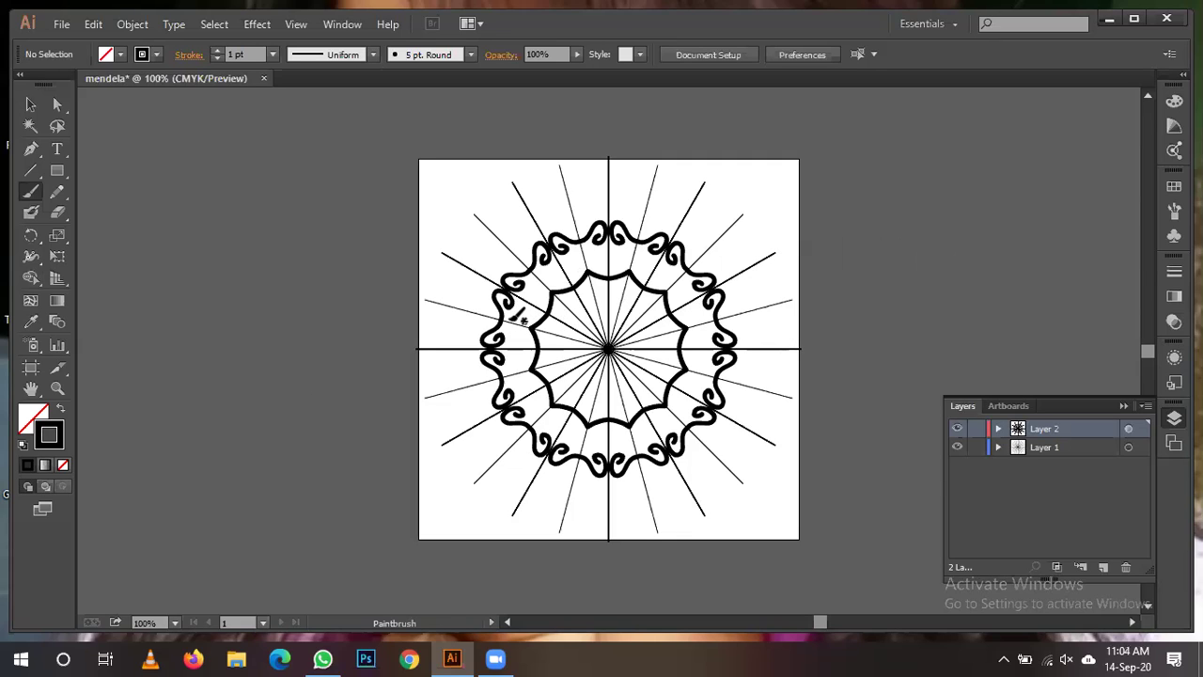
drag(508, 325, 553, 297)
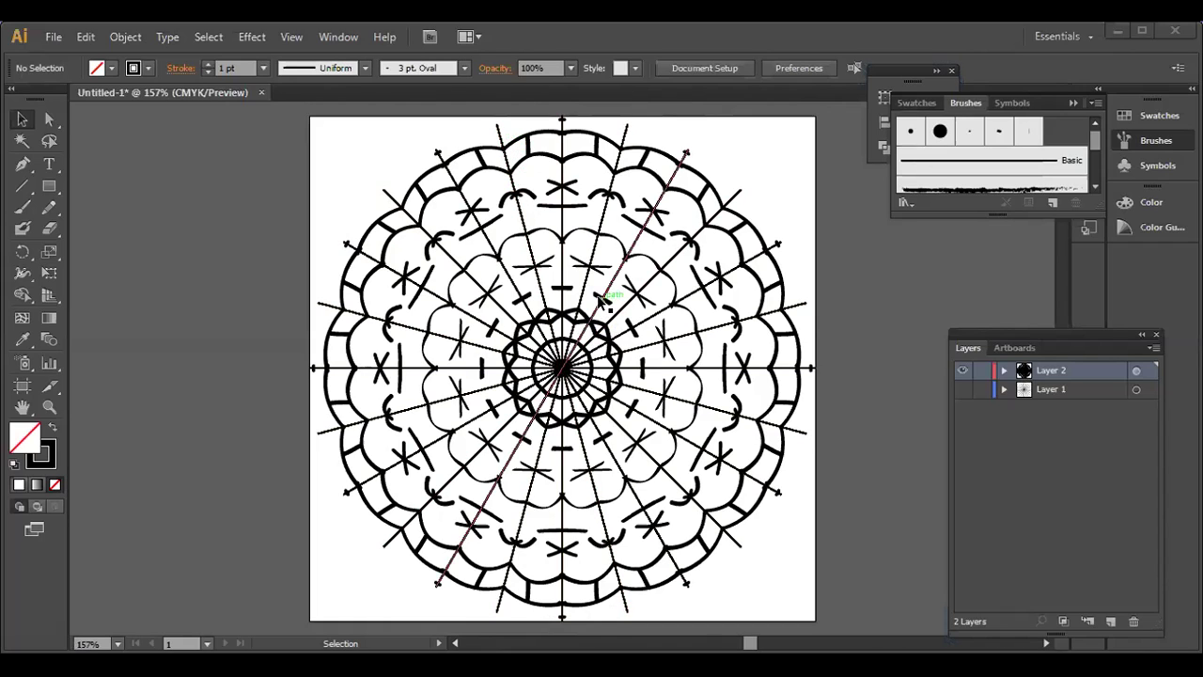
Examine the diagonal guide lines on Layer 2 of the Untitled-1 mandala by selecting them individually, leaving nothing selected.
click(604, 296)
right_click(608, 293)
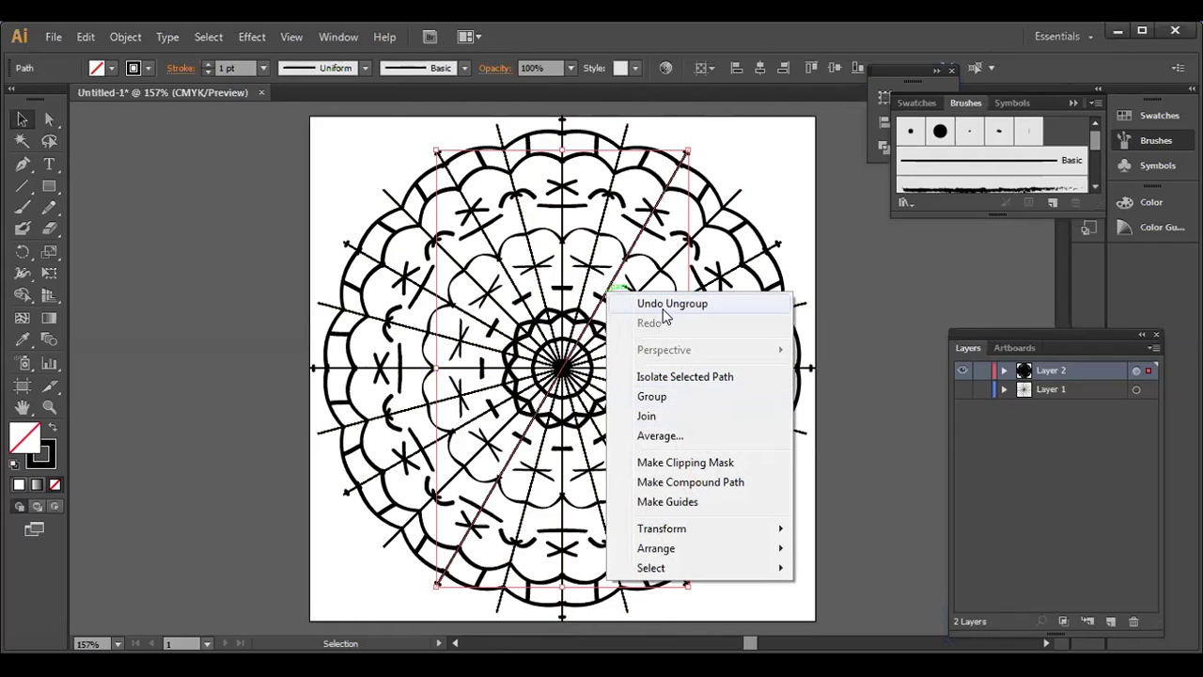
click(746, 165)
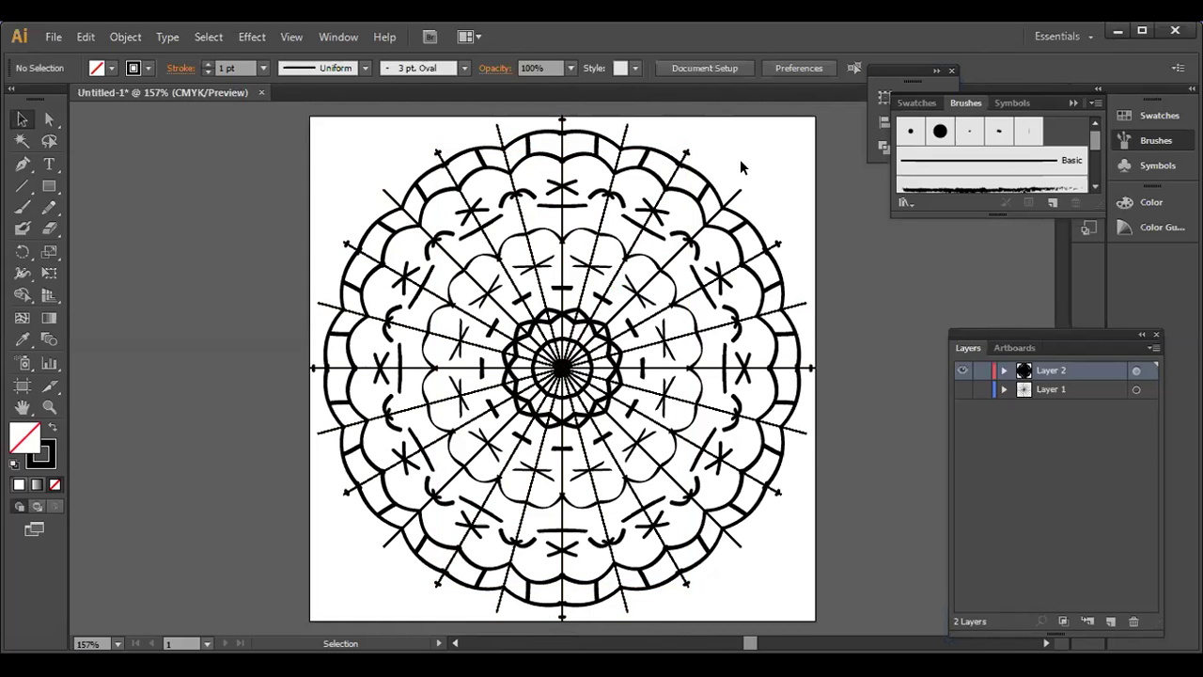
key(z)
click(658, 268)
alt+click(488, 405)
alt+click(487, 404)
key(v)
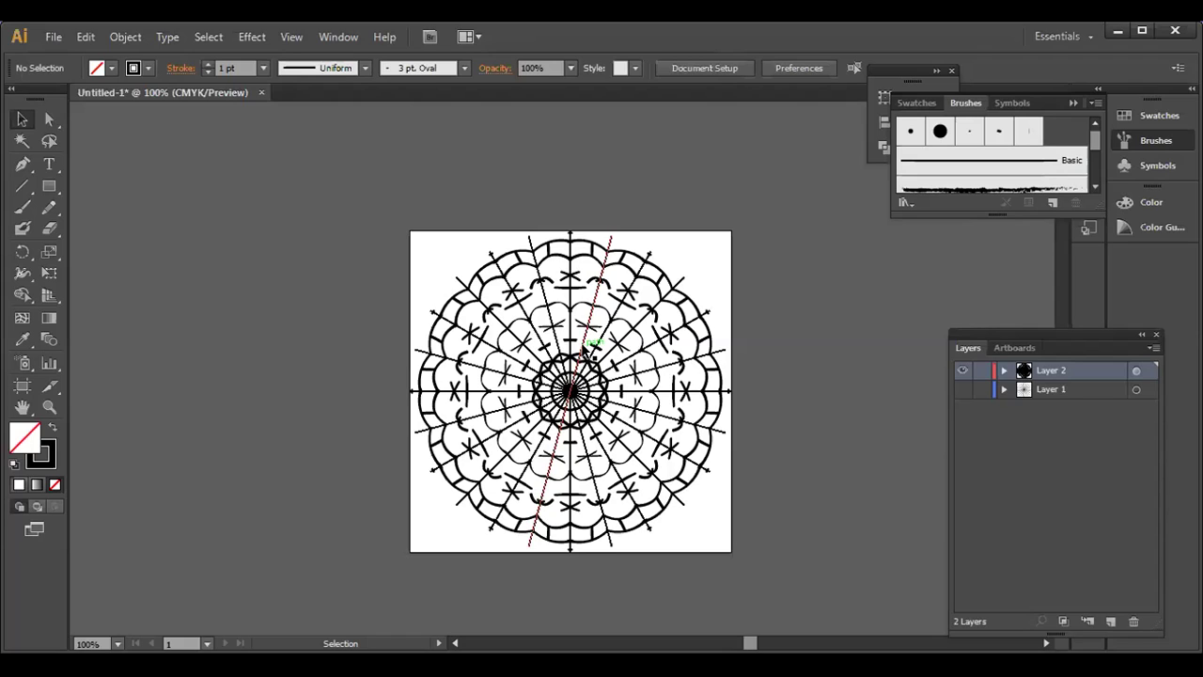
click(600, 272)
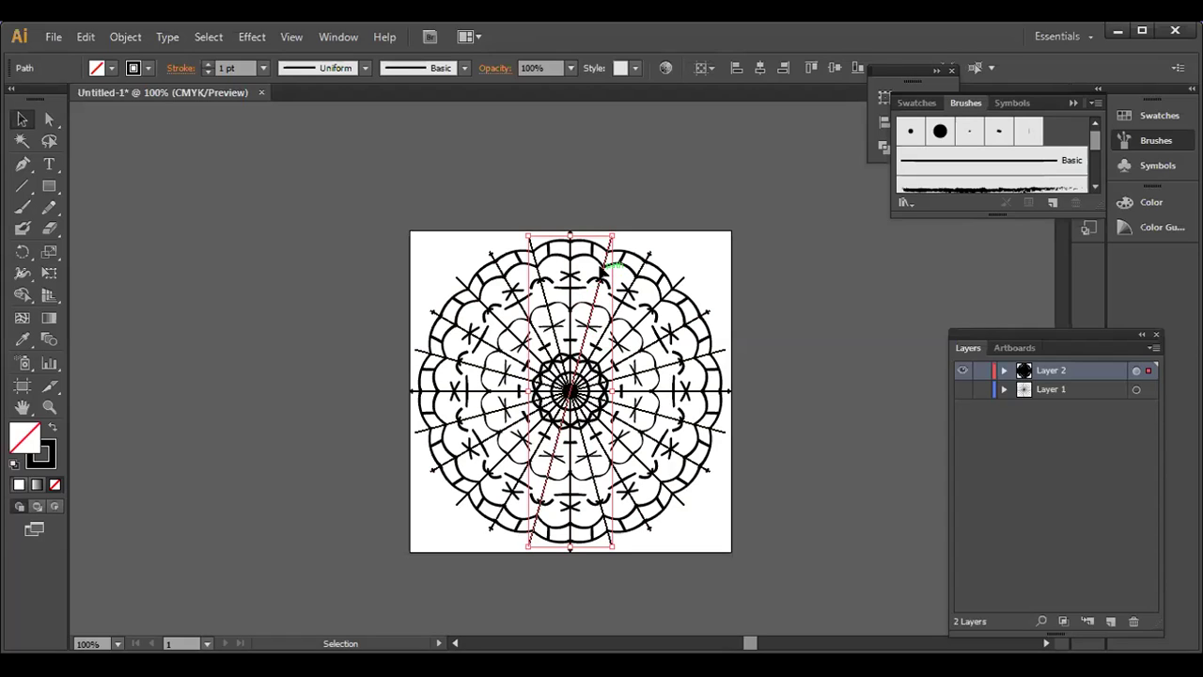
key(ctrl+shift+a)
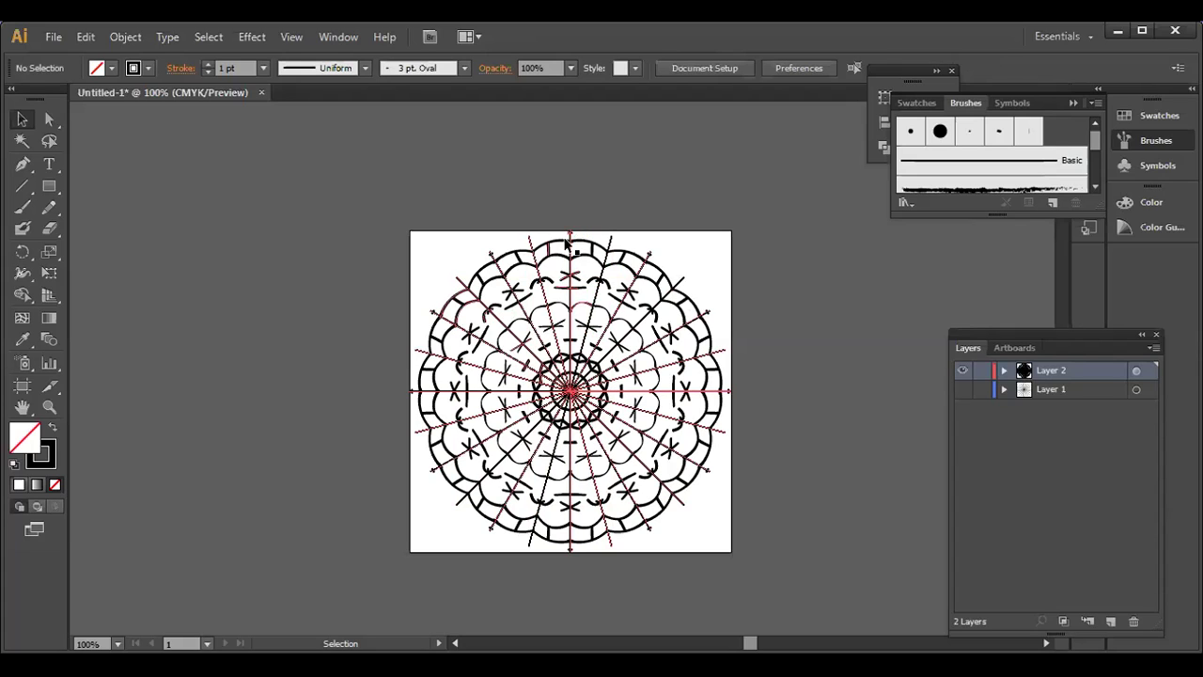
click(532, 246)
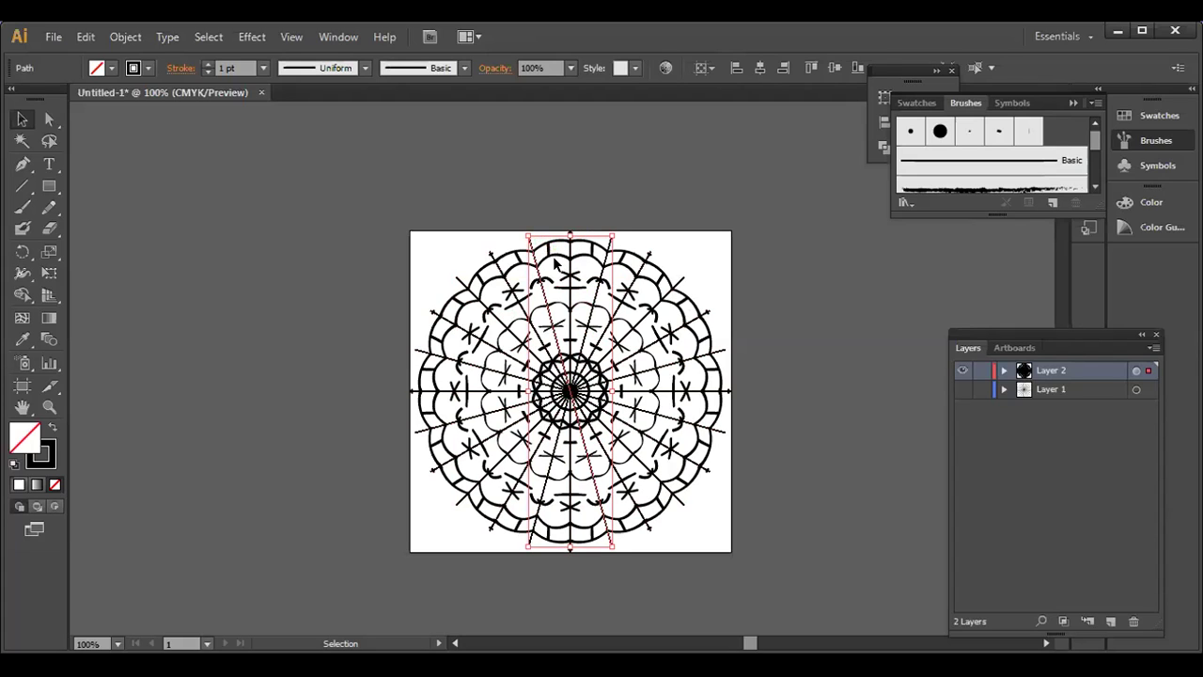
click(556, 267)
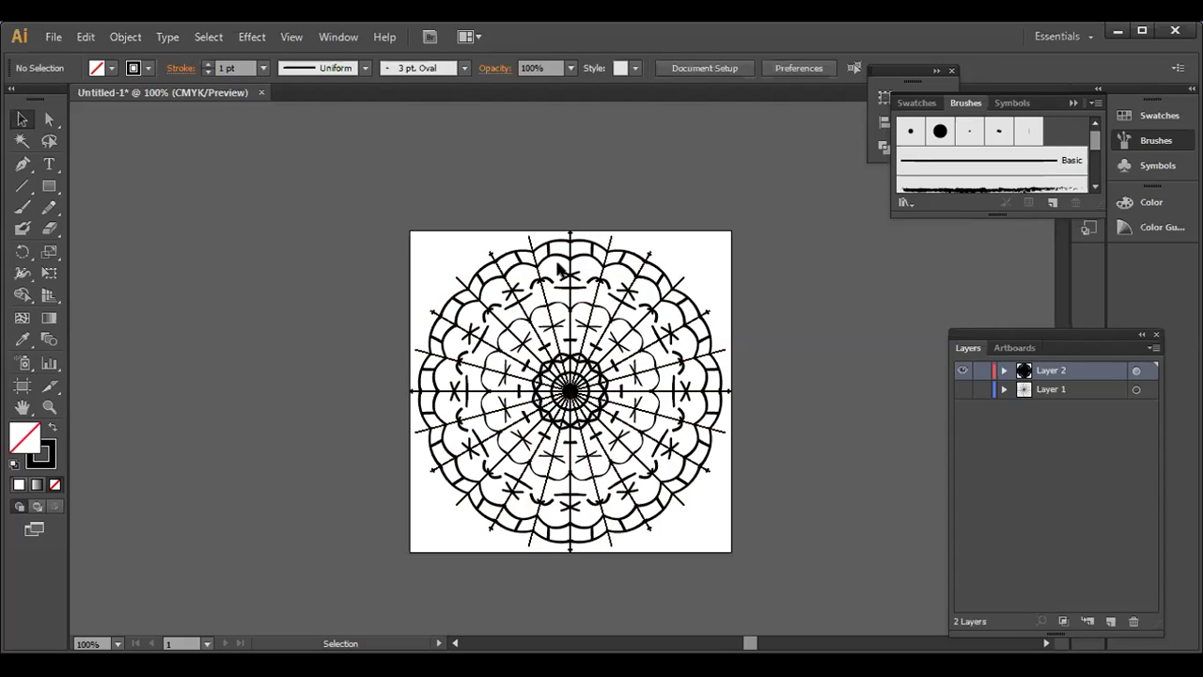
click(653, 259)
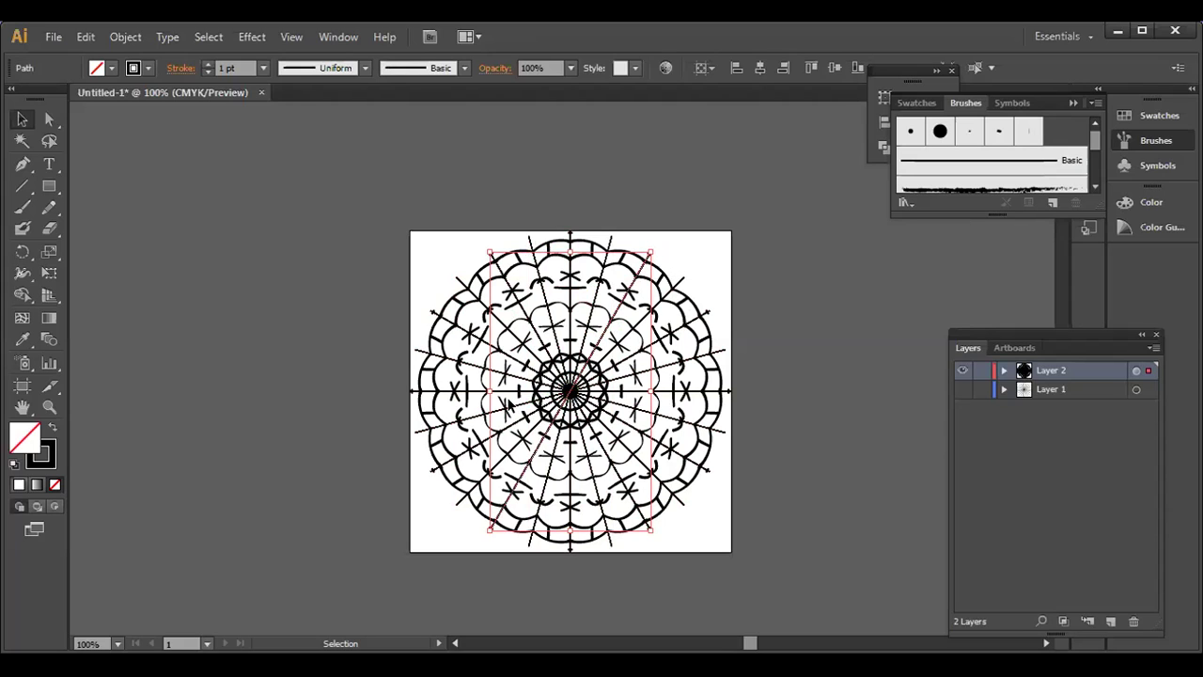
right_click(645, 396)
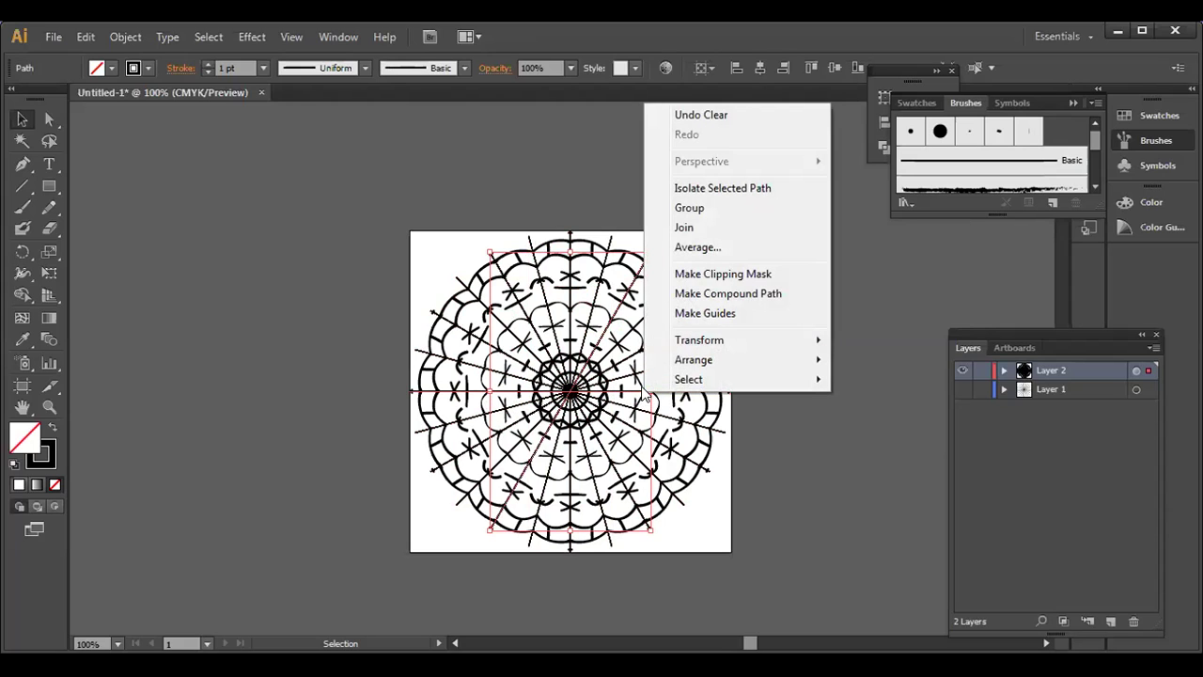
click(609, 215)
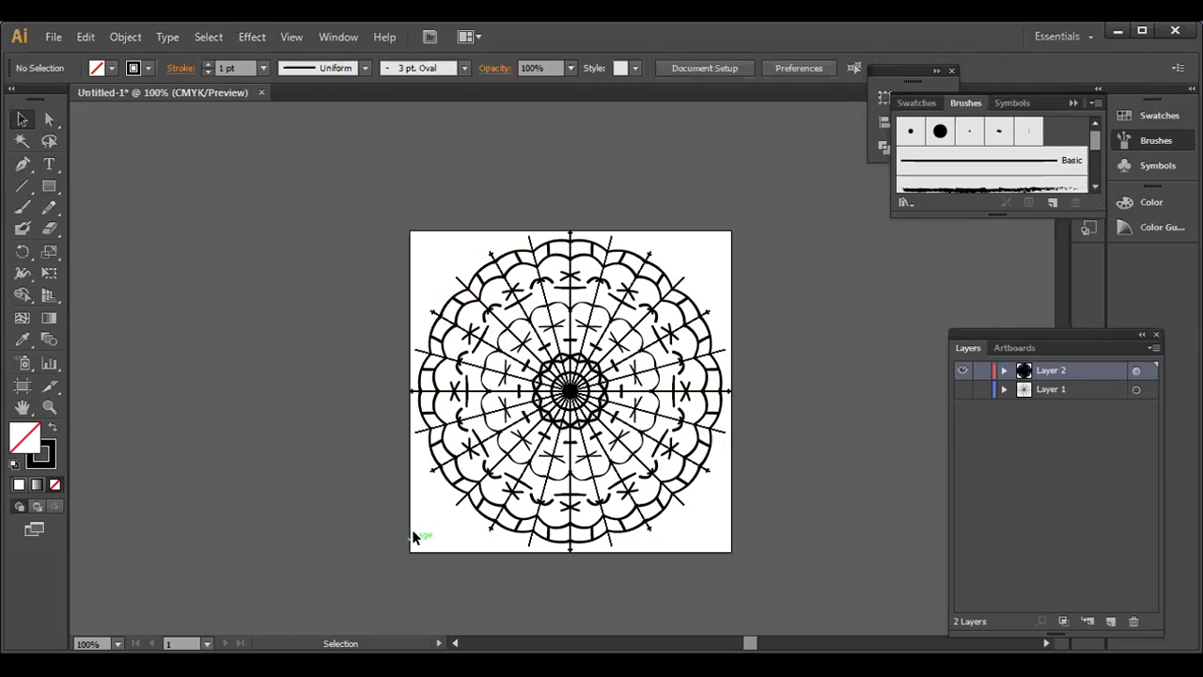
Expand the fill and stroke of the steep diagonal guide line running to the mandala's upper-right edge.
click(126, 38)
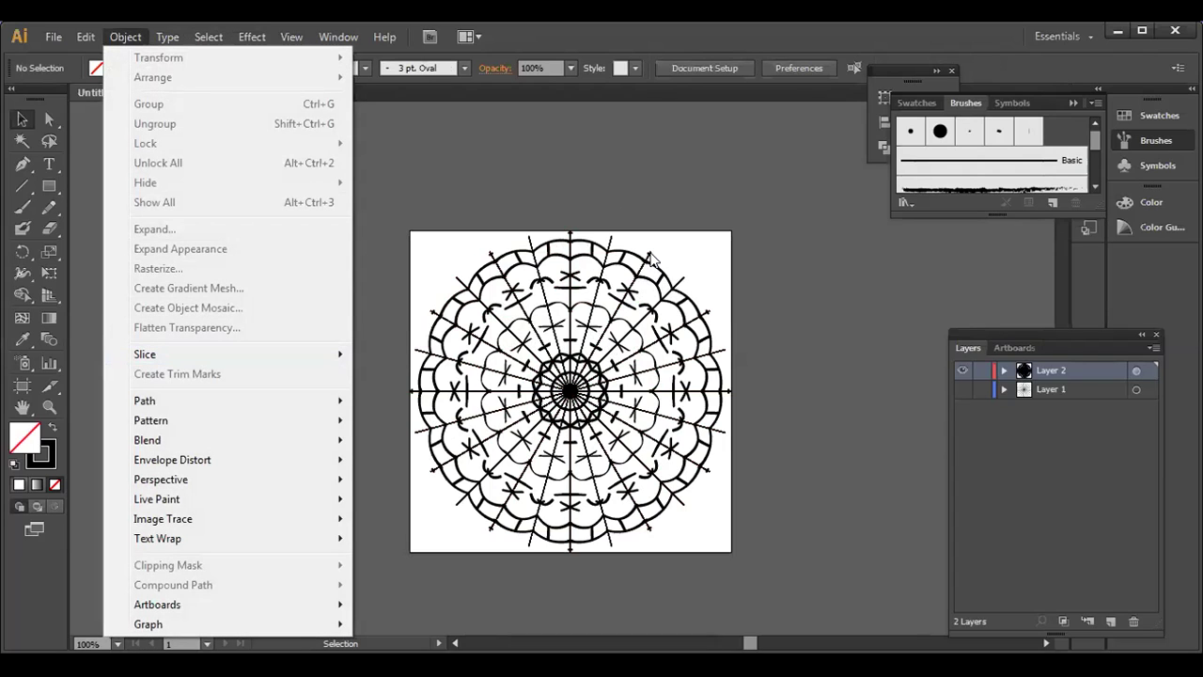
click(650, 255)
click(125, 36)
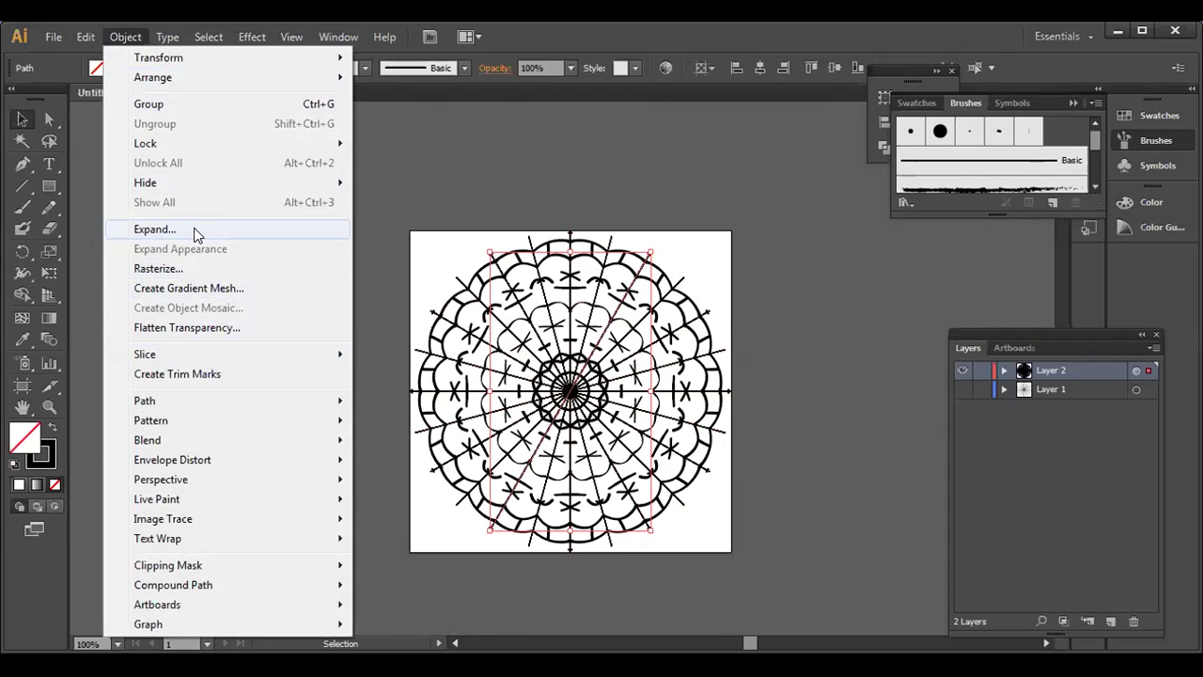
click(194, 228)
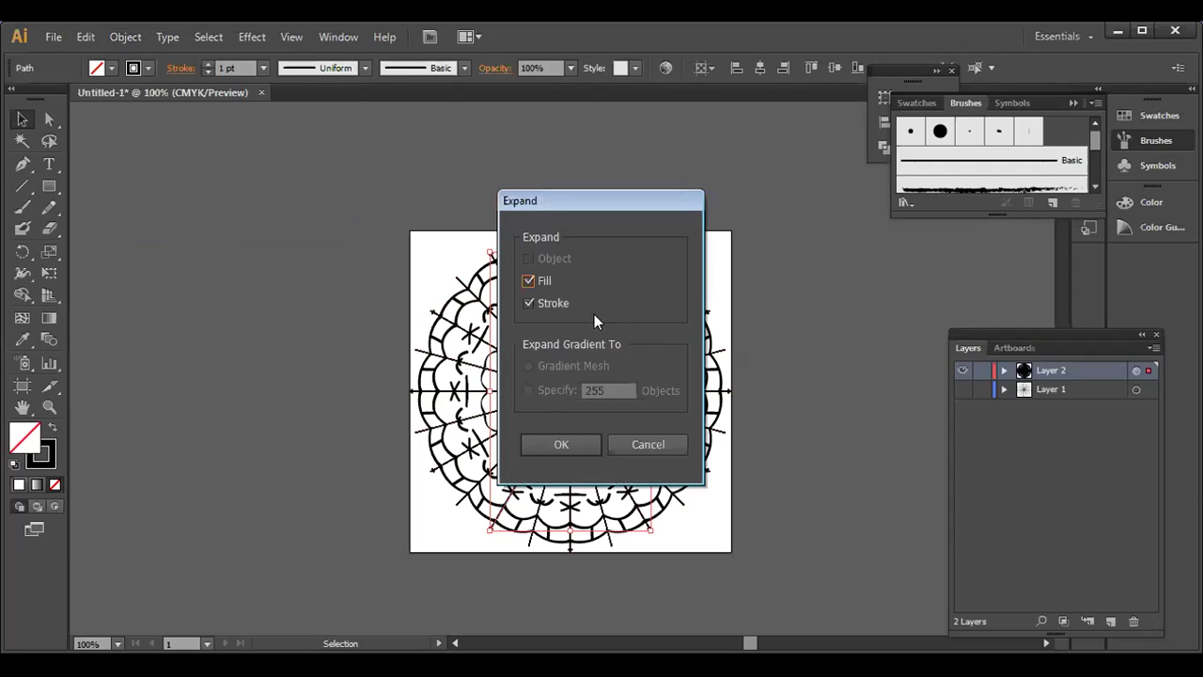
drag(647, 200, 806, 196)
click(720, 438)
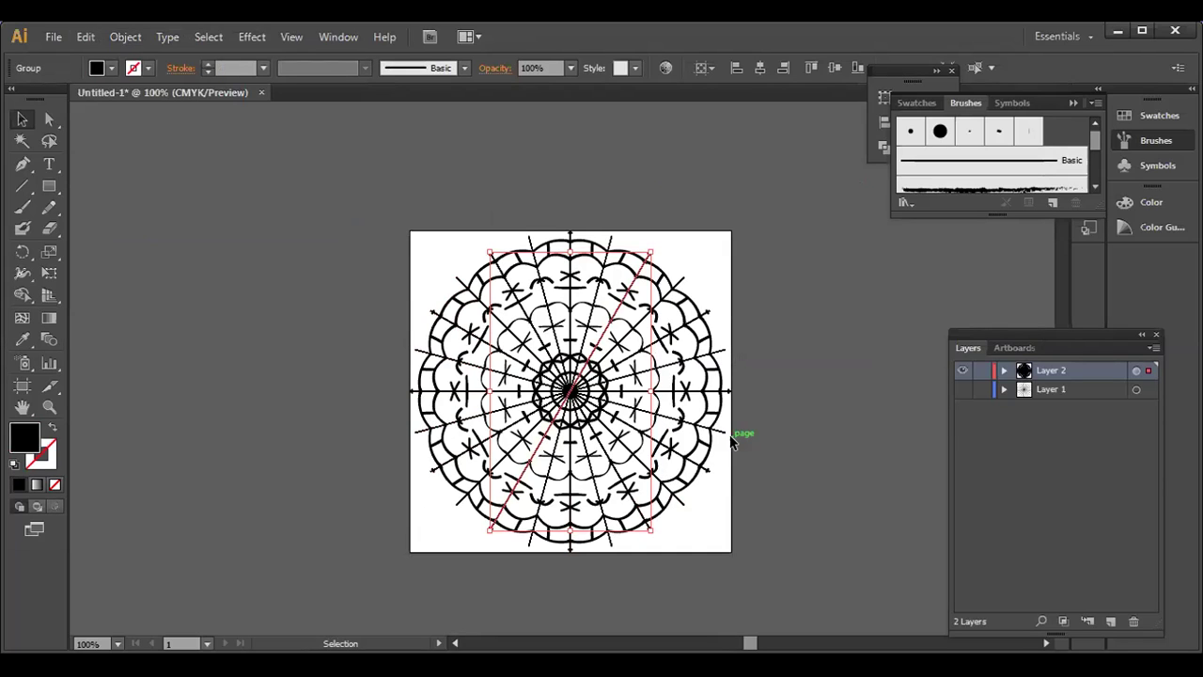
Ungroup the expanded diagonal guide line and clear the selection.
right_click(638, 279)
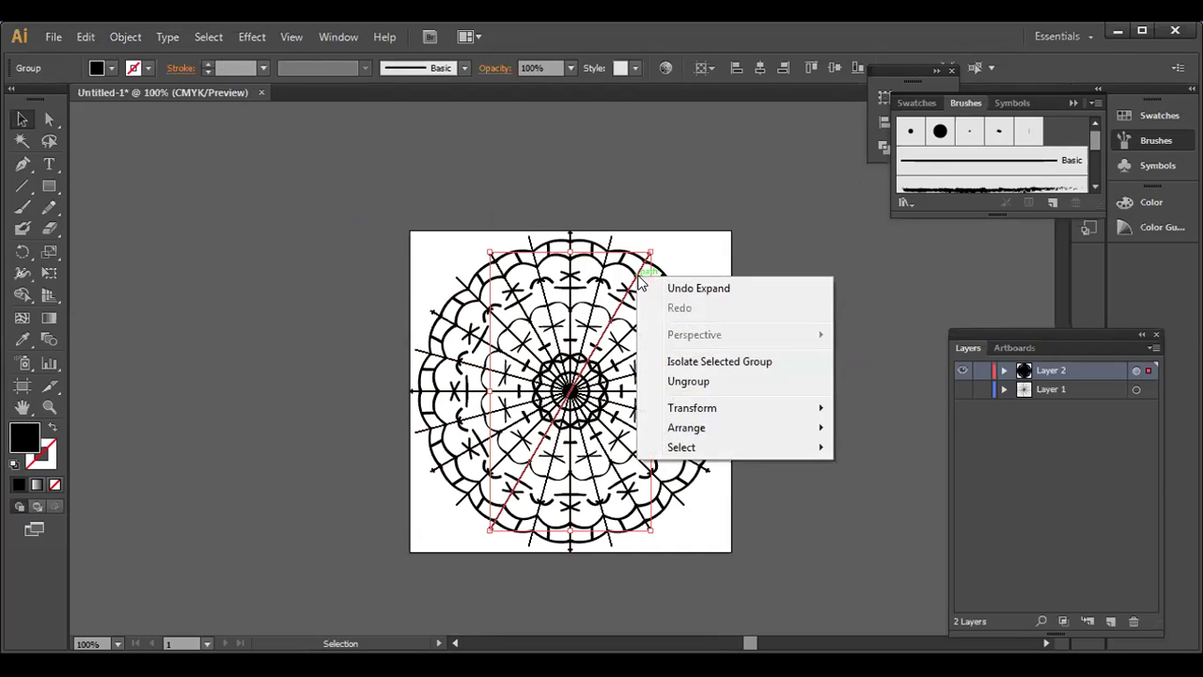
click(705, 381)
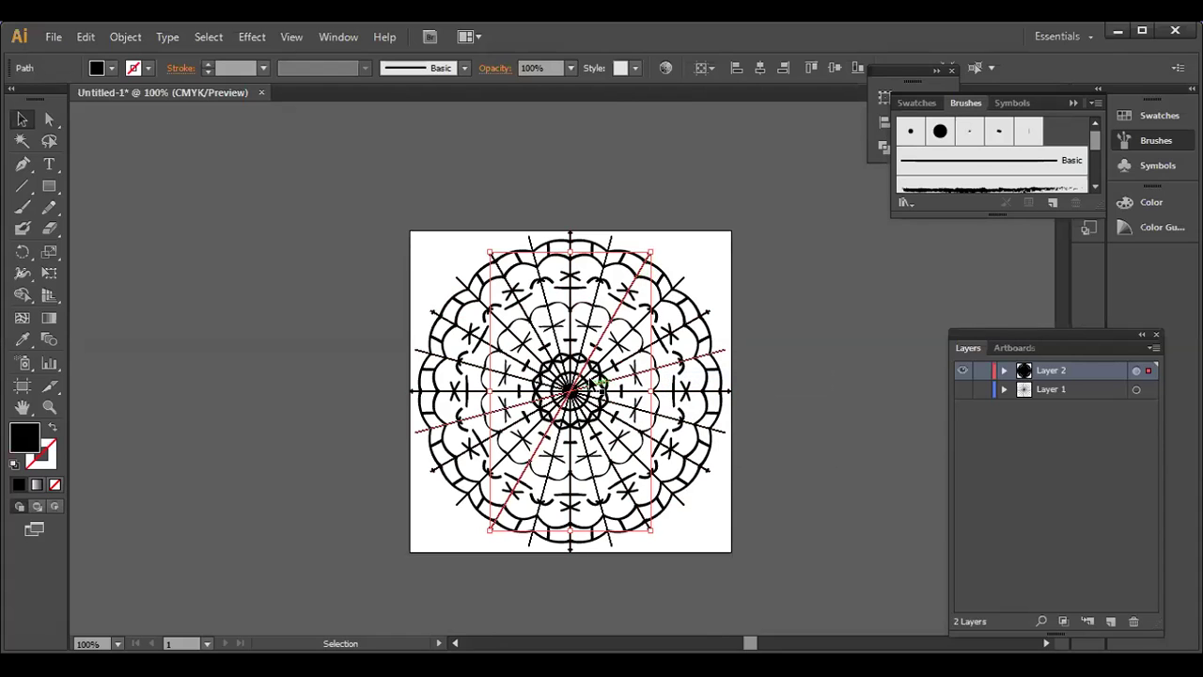
click(694, 275)
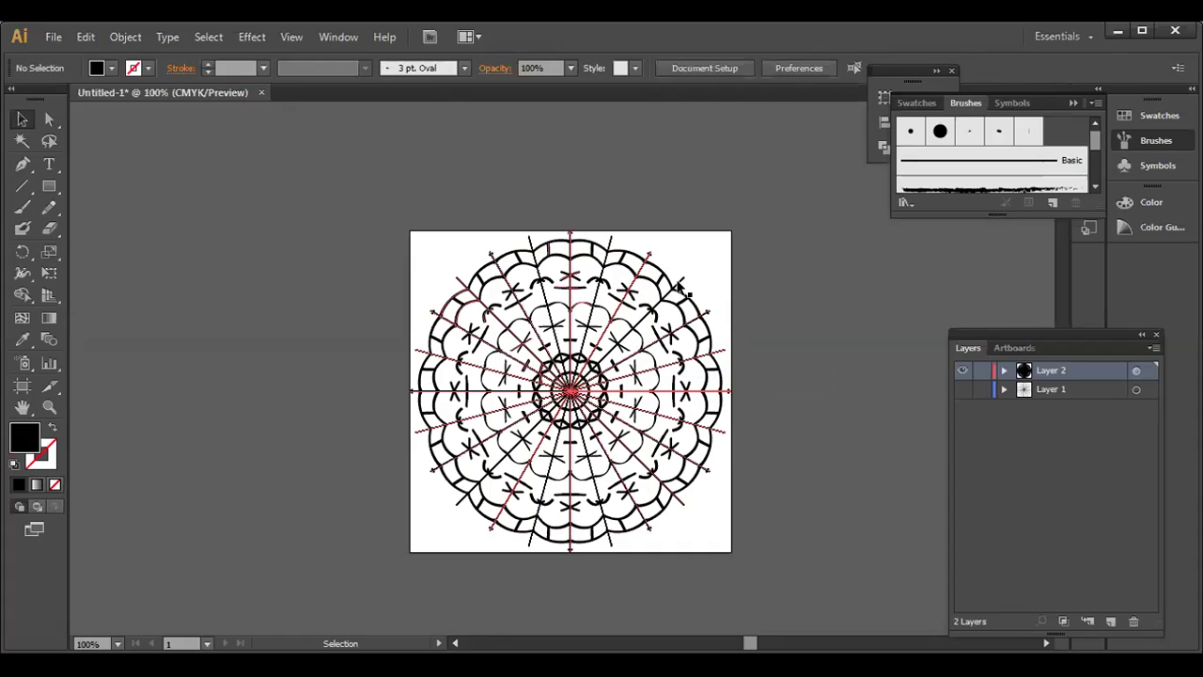
click(633, 280)
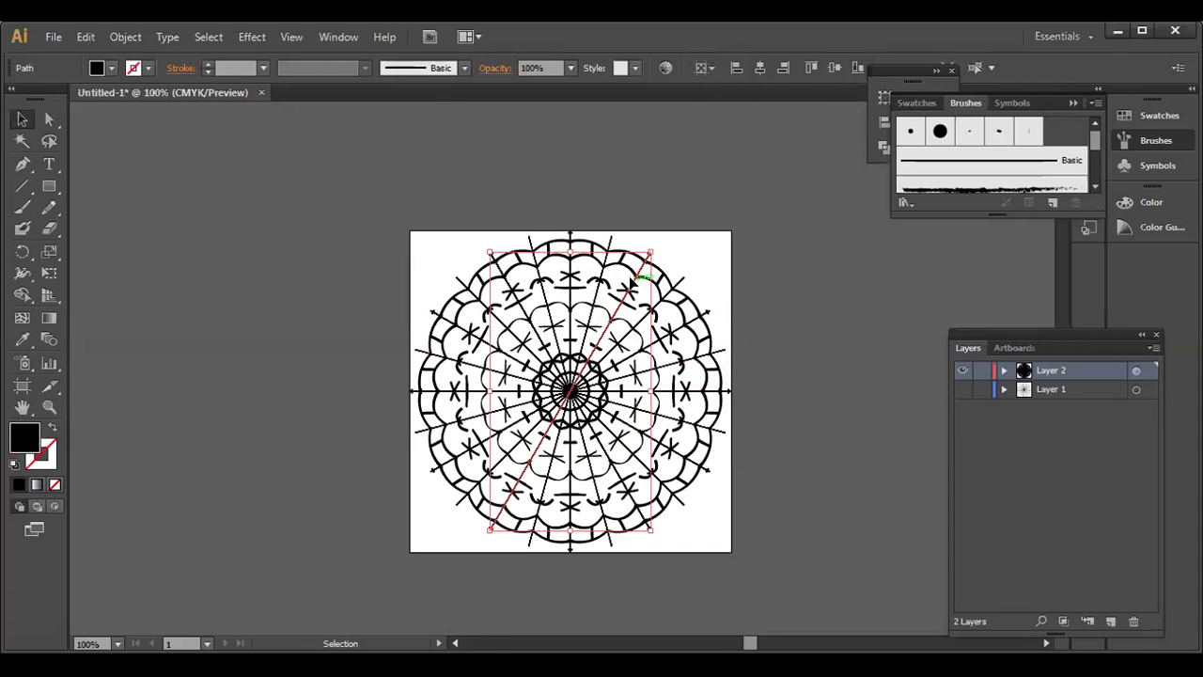
right_click(634, 280)
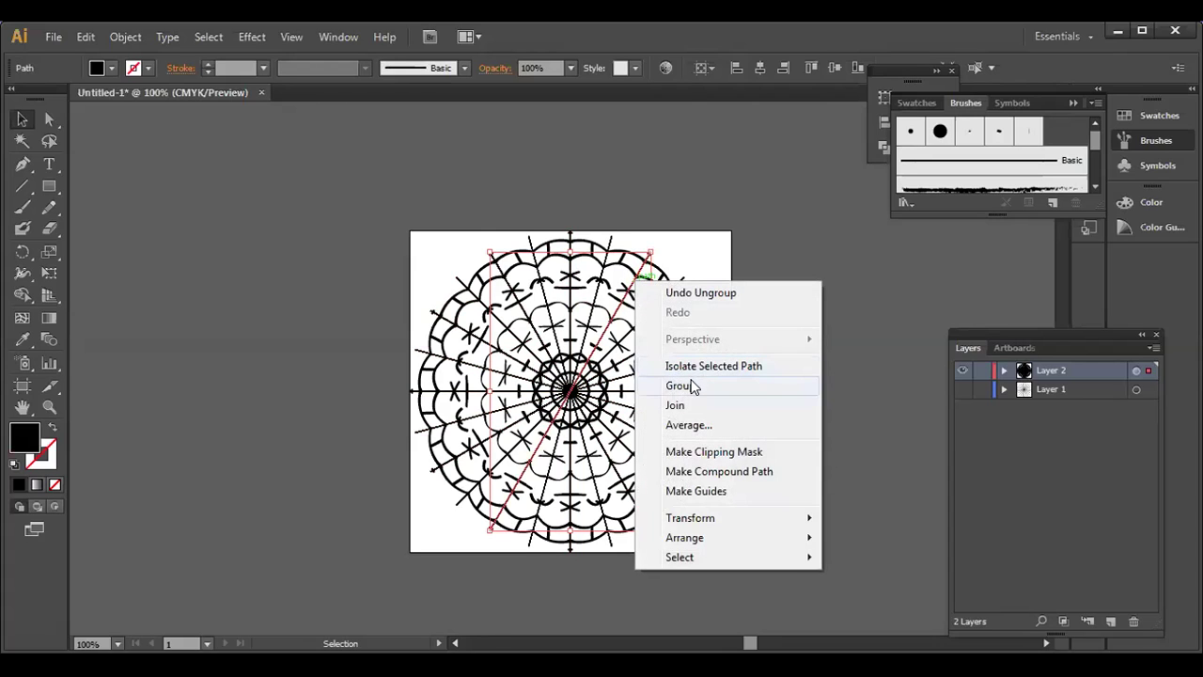
click(685, 234)
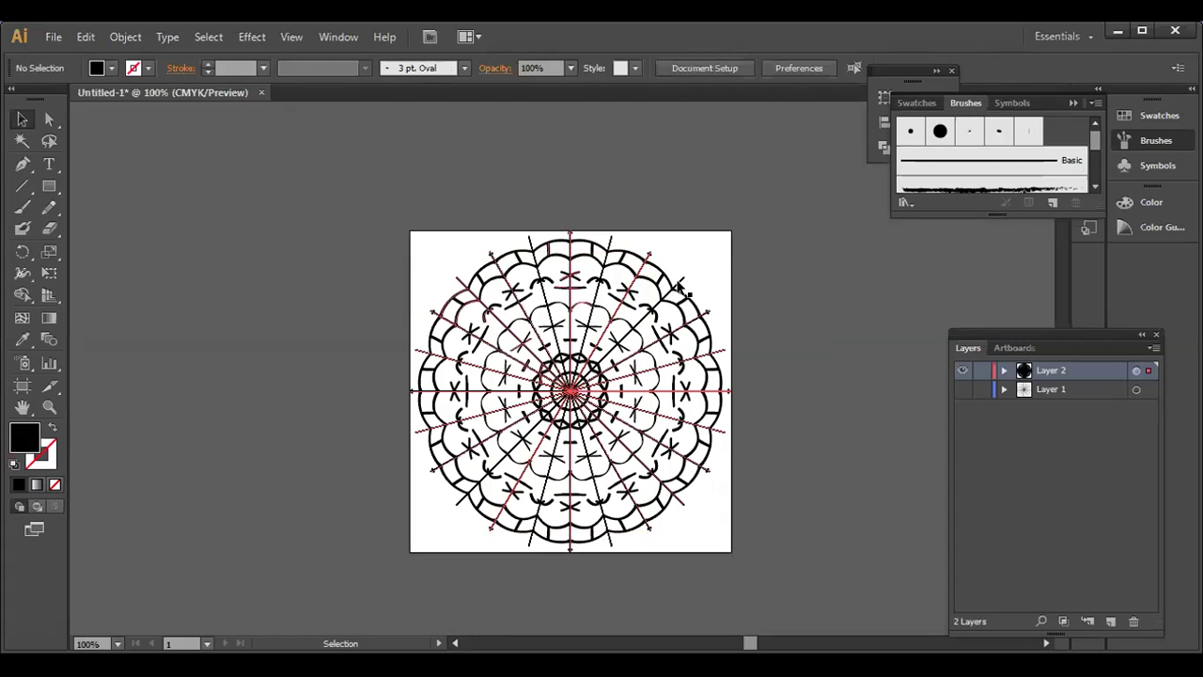
click(636, 278)
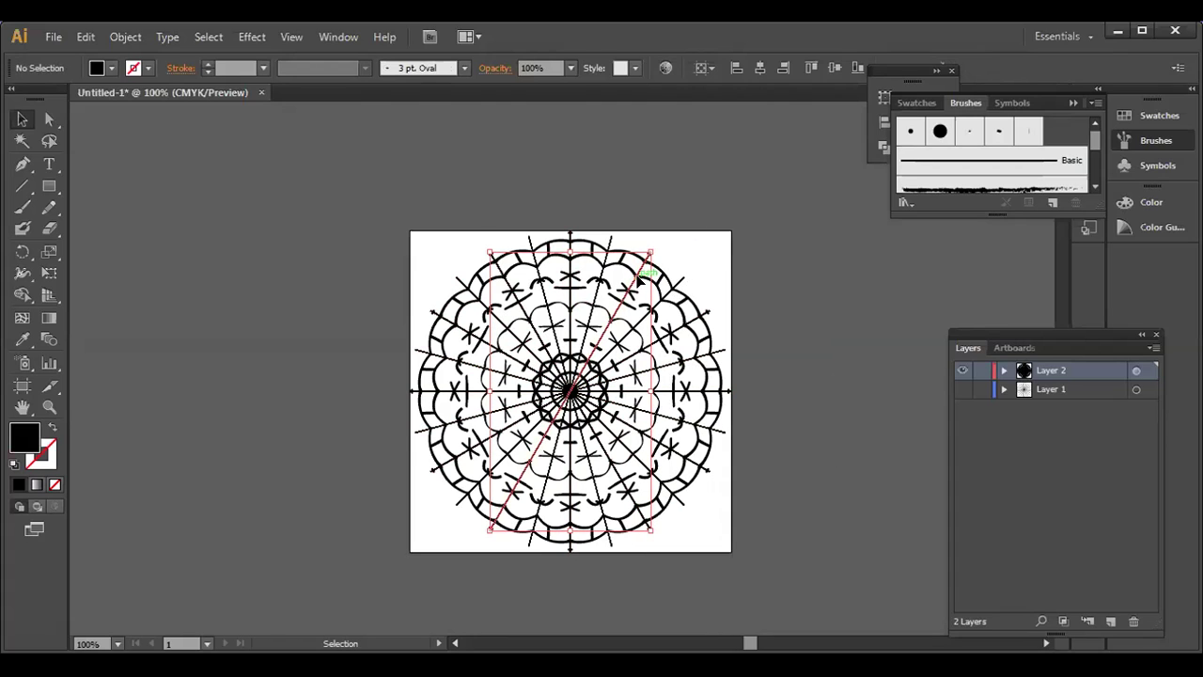
key(ctrl+shift+a)
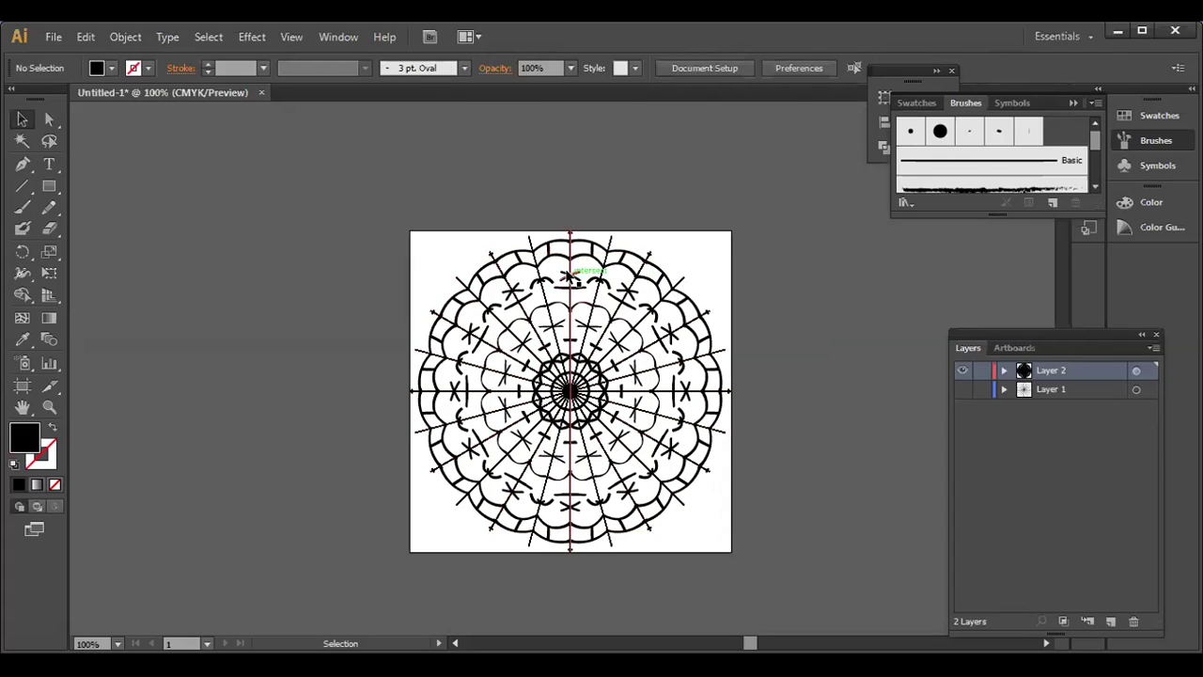
Try to delete the vertical centre line group from Layer 2, and undo the deletion.
click(581, 277)
key(ctrl+z)
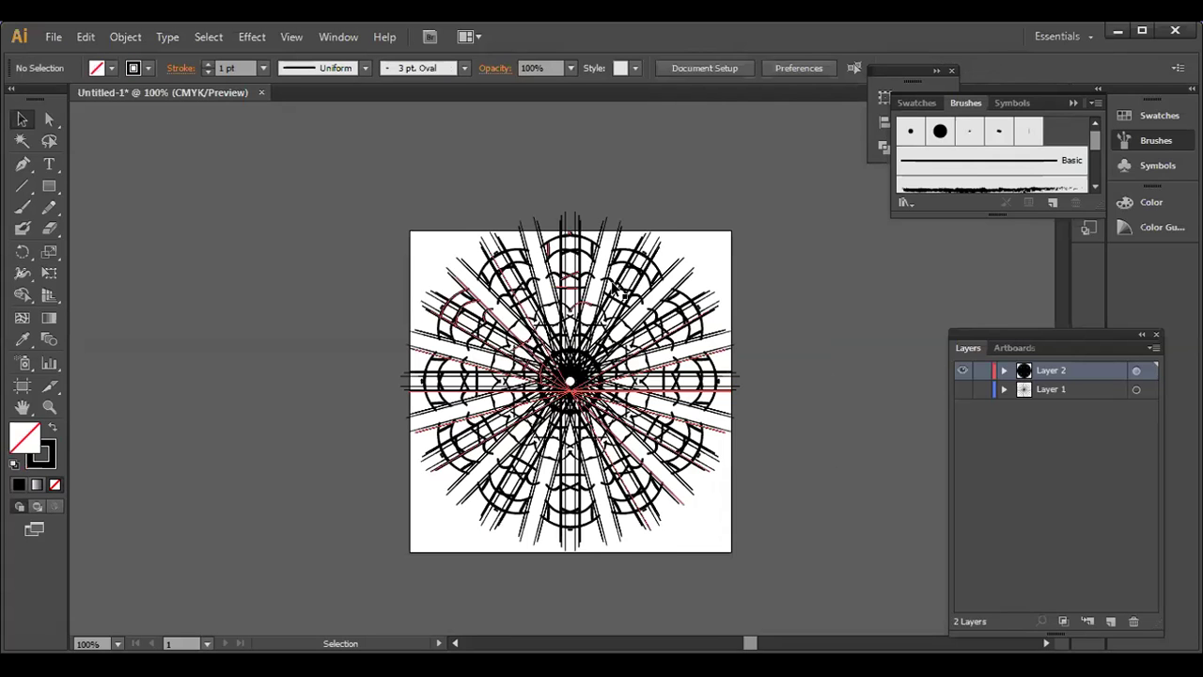
key(ctrl+shift+z)
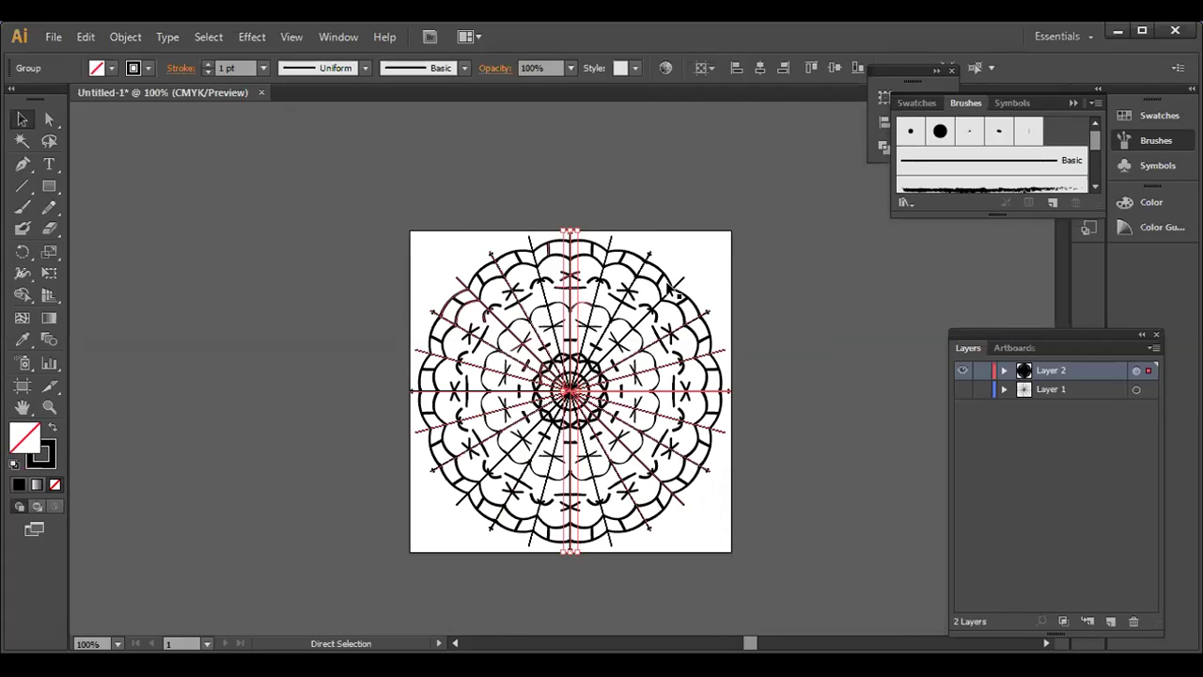
click(131, 38)
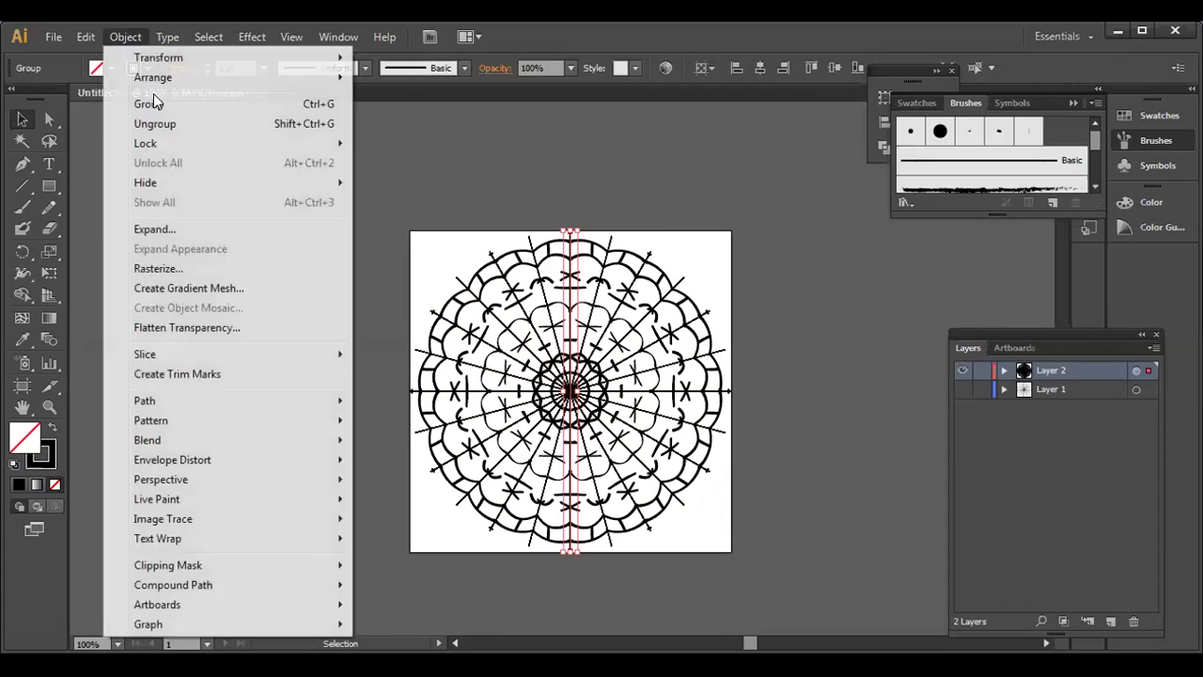
click(539, 170)
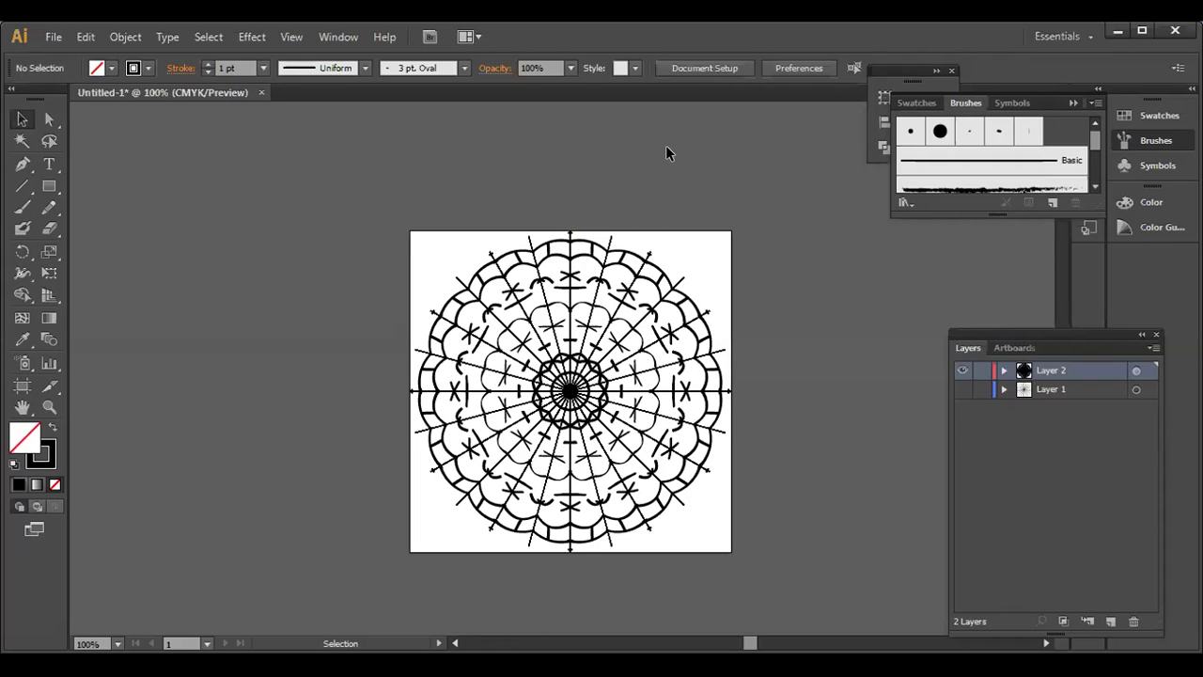
Expand the fill and stroke of the vertical centre line group.
click(568, 239)
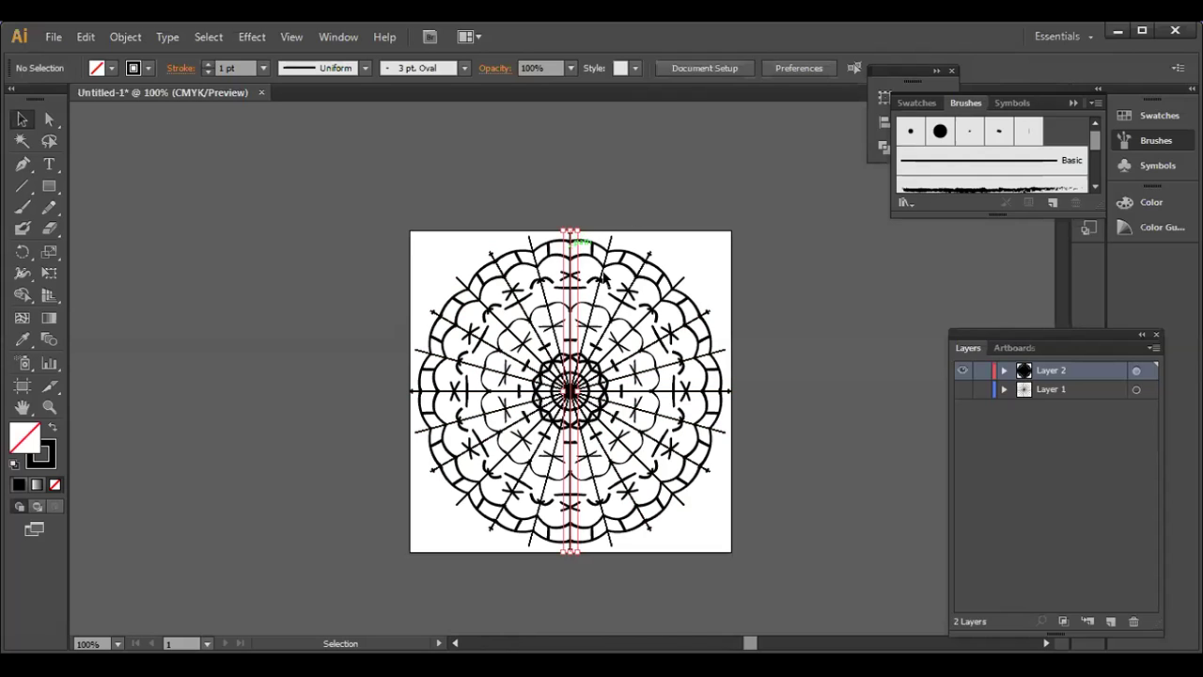
click(125, 37)
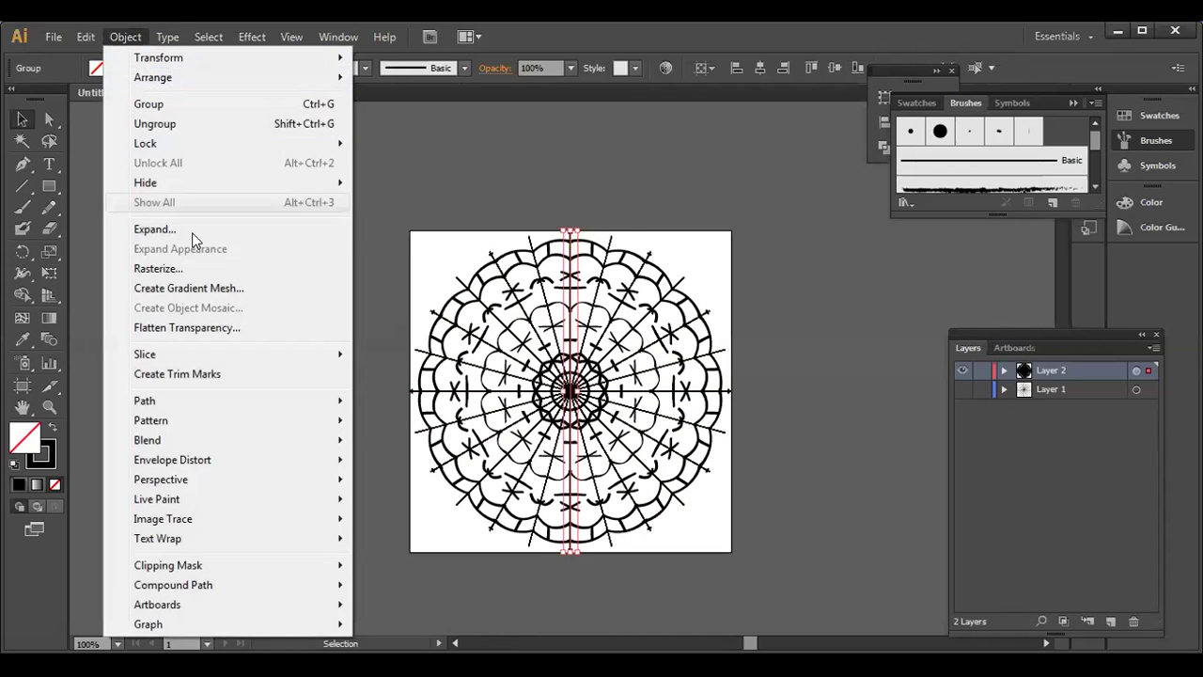
click(195, 232)
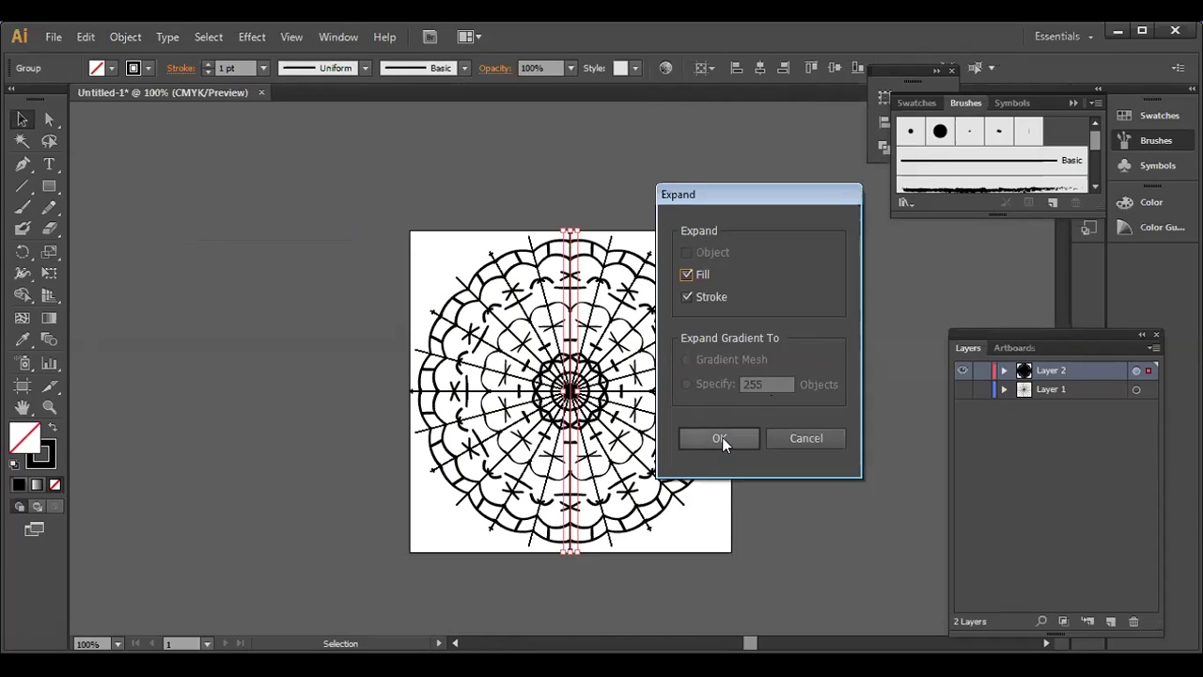
click(722, 437)
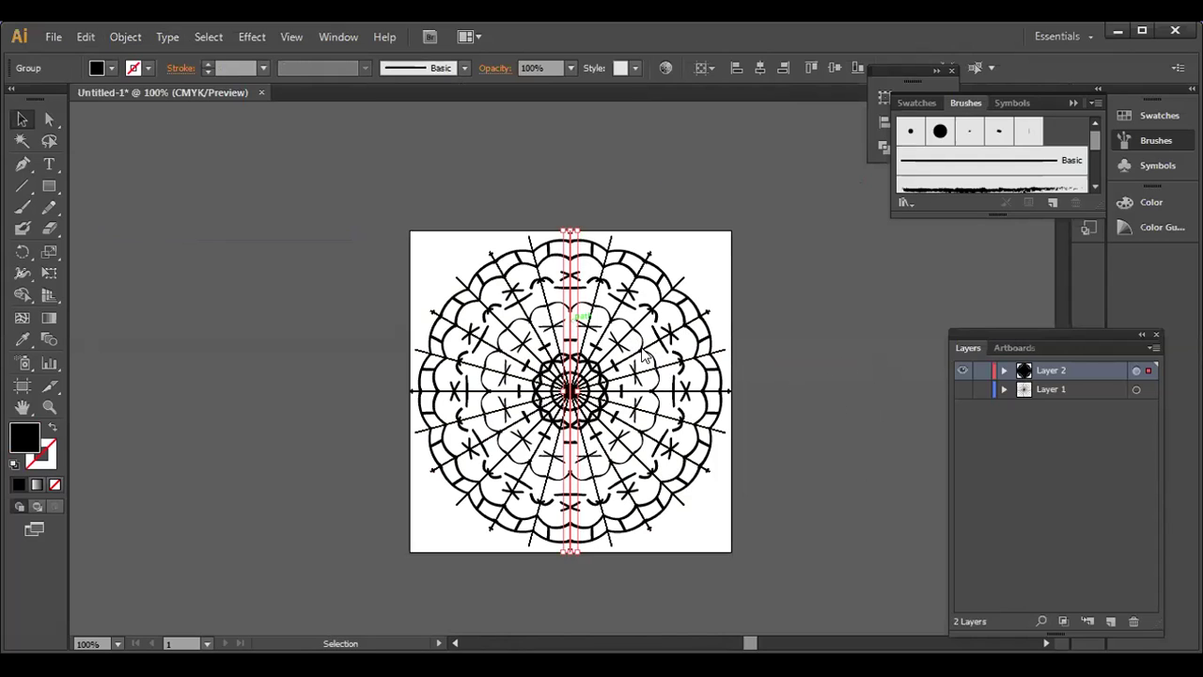
Ungroup the expanded vertical centre line and clear the selection.
right_click(671, 413)
click(667, 428)
click(703, 276)
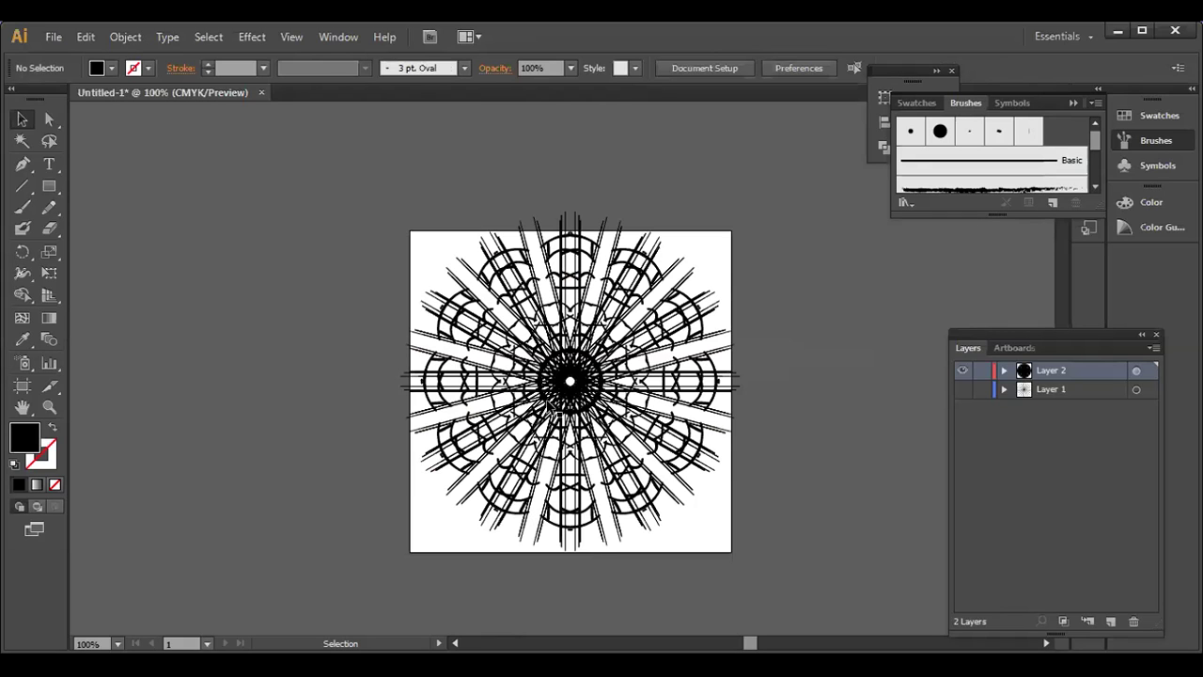
Try deleting the expanded vertical centre line from the mandala, and undo the deletion.
click(555, 406)
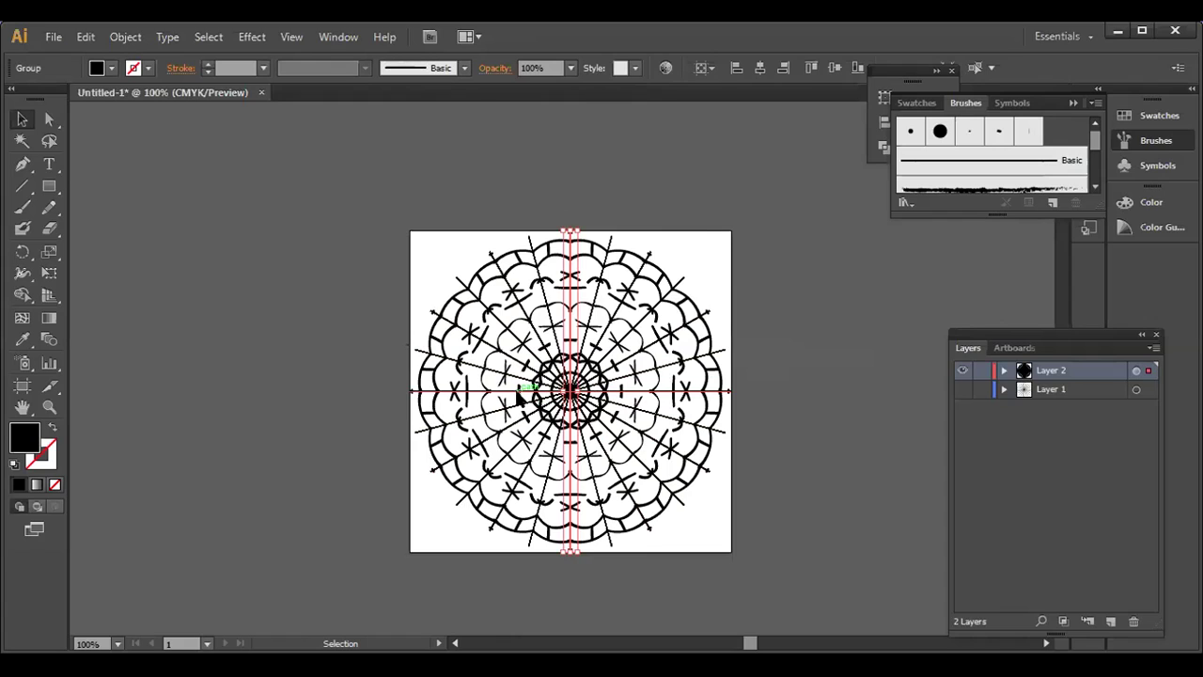
click(518, 392)
right_click(518, 393)
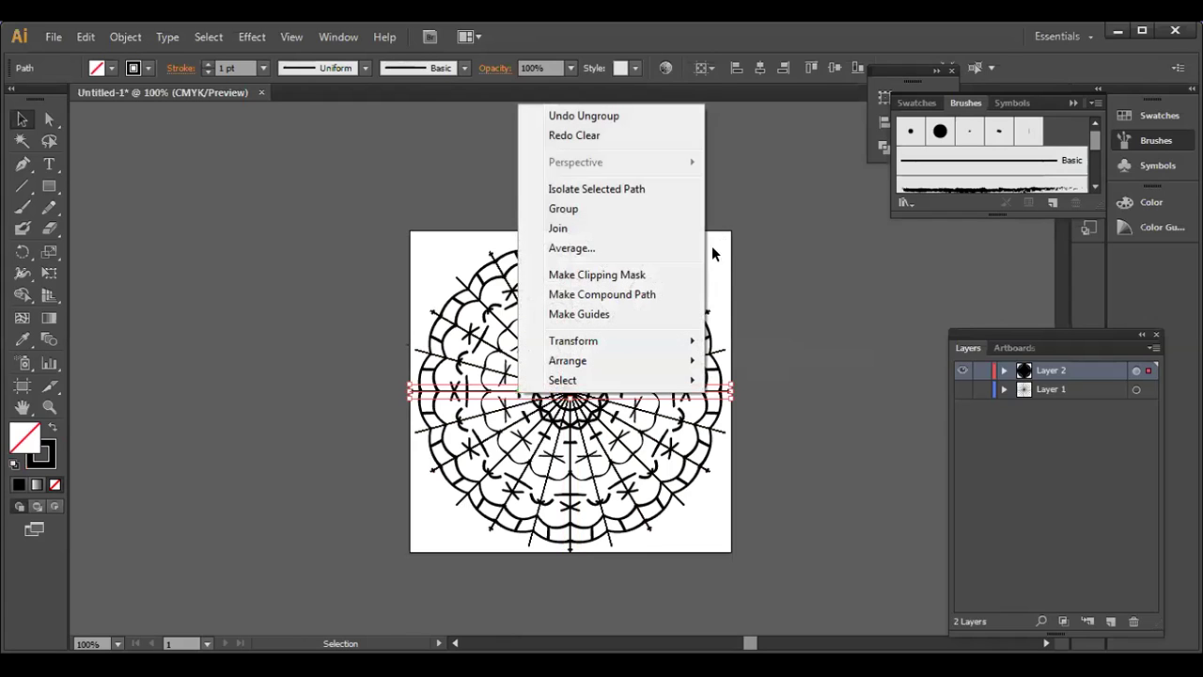
click(506, 267)
click(495, 264)
click(493, 259)
Select all of the mandala artwork on Layer 2 and apply Expand Appearance to it.
drag(442, 248, 724, 515)
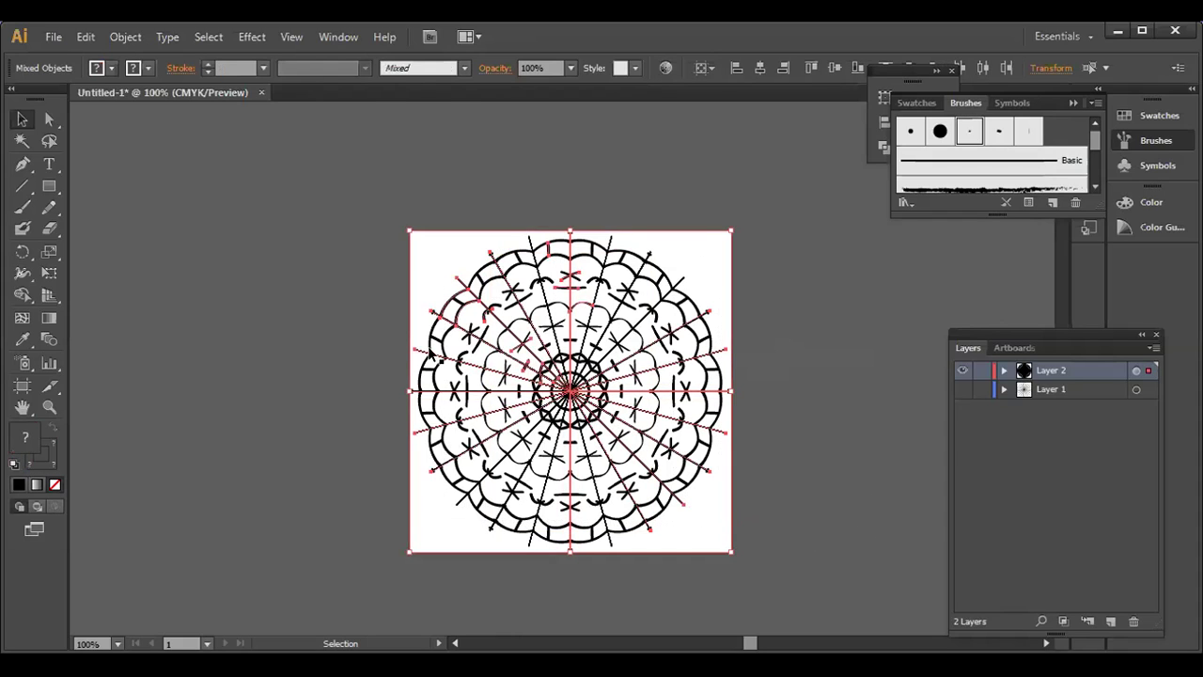
click(118, 43)
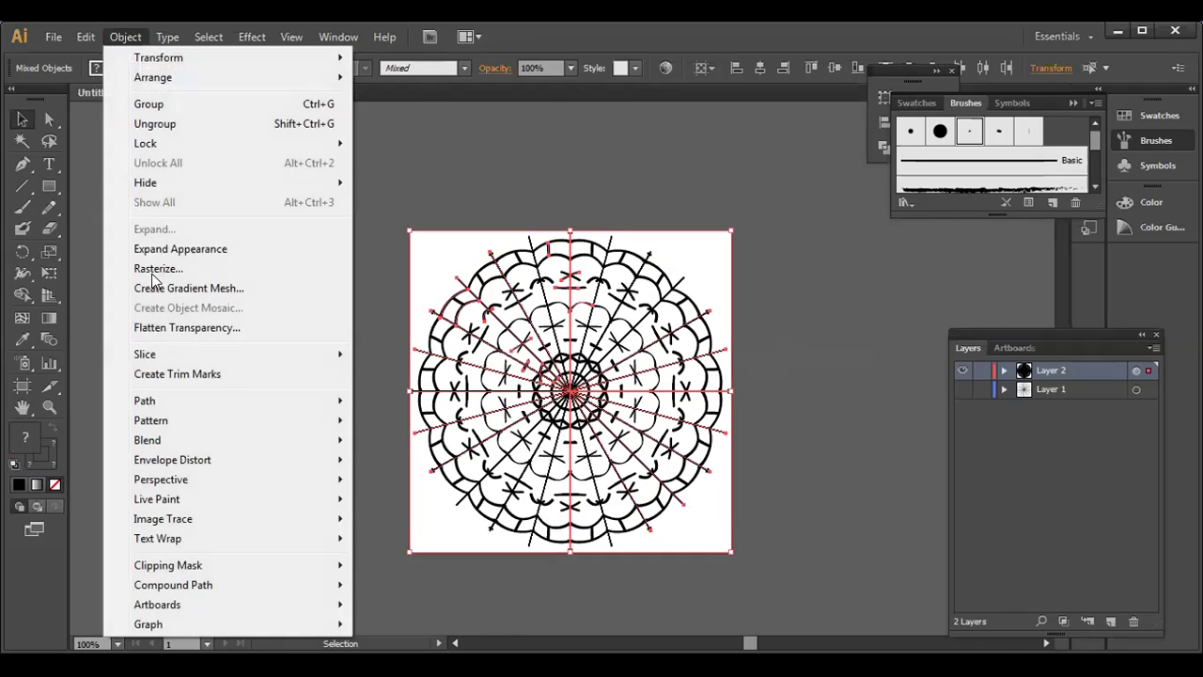
click(194, 252)
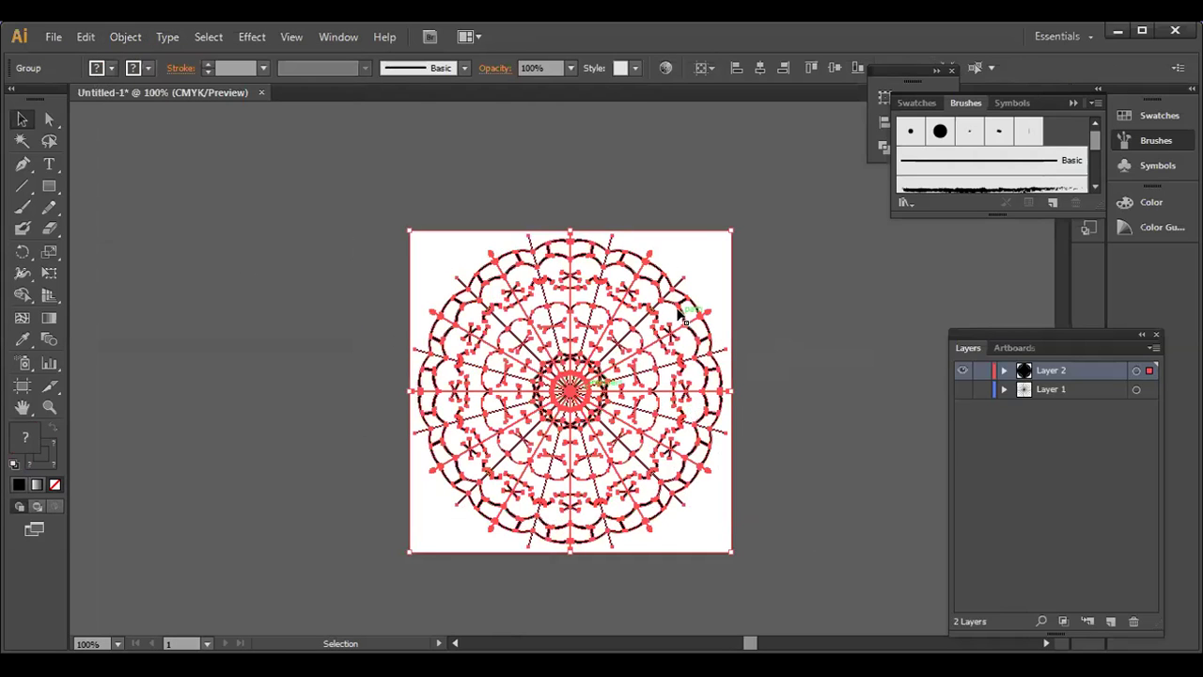
Ungroup the expanded mandala artwork and deselect everything.
right_click(612, 315)
click(669, 419)
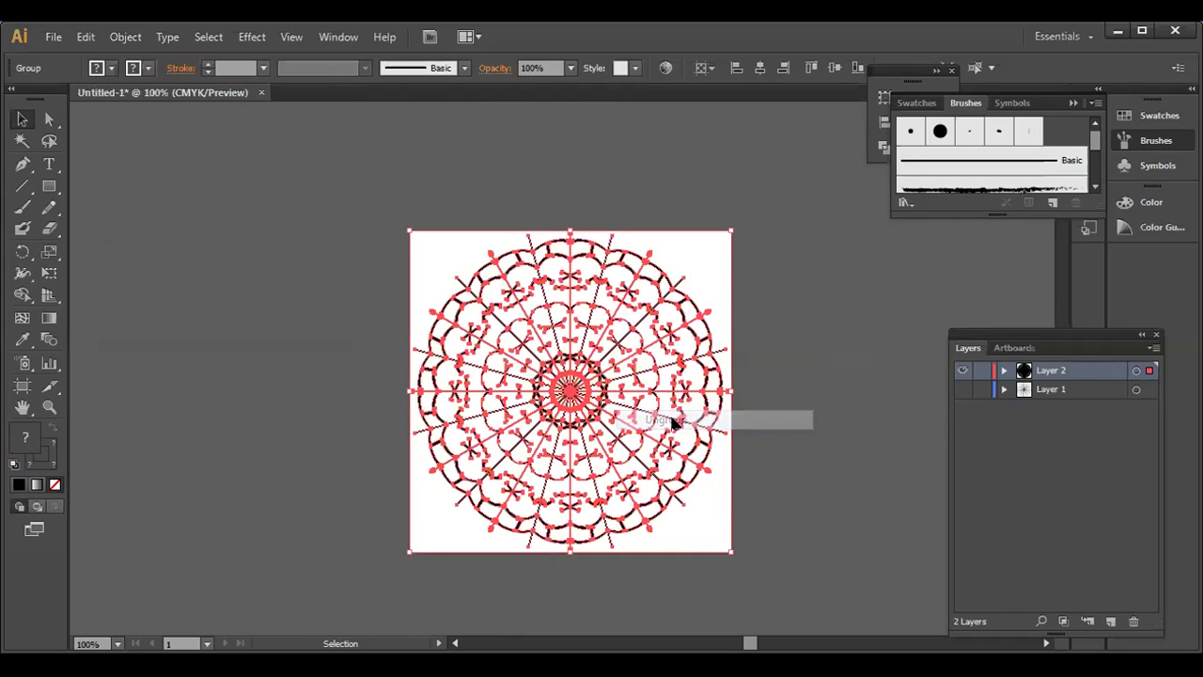
click(713, 268)
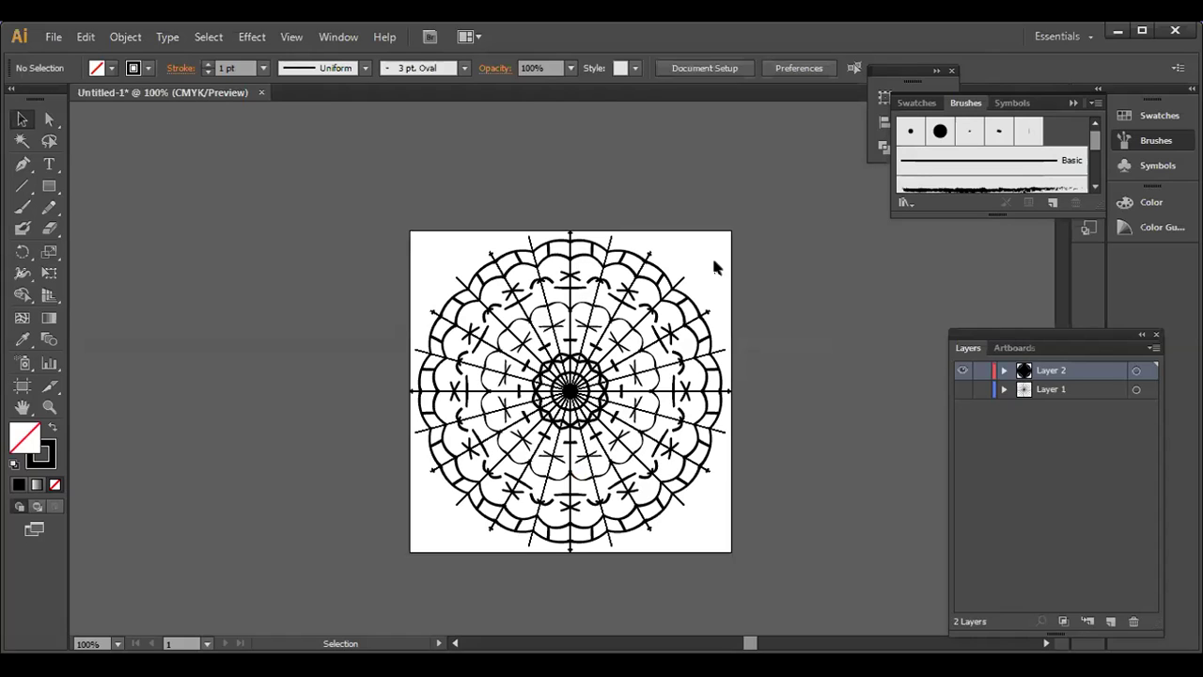
Ungroup the nested group that holds the mandala's top segment and its guide lines, and clear the selection.
click(570, 254)
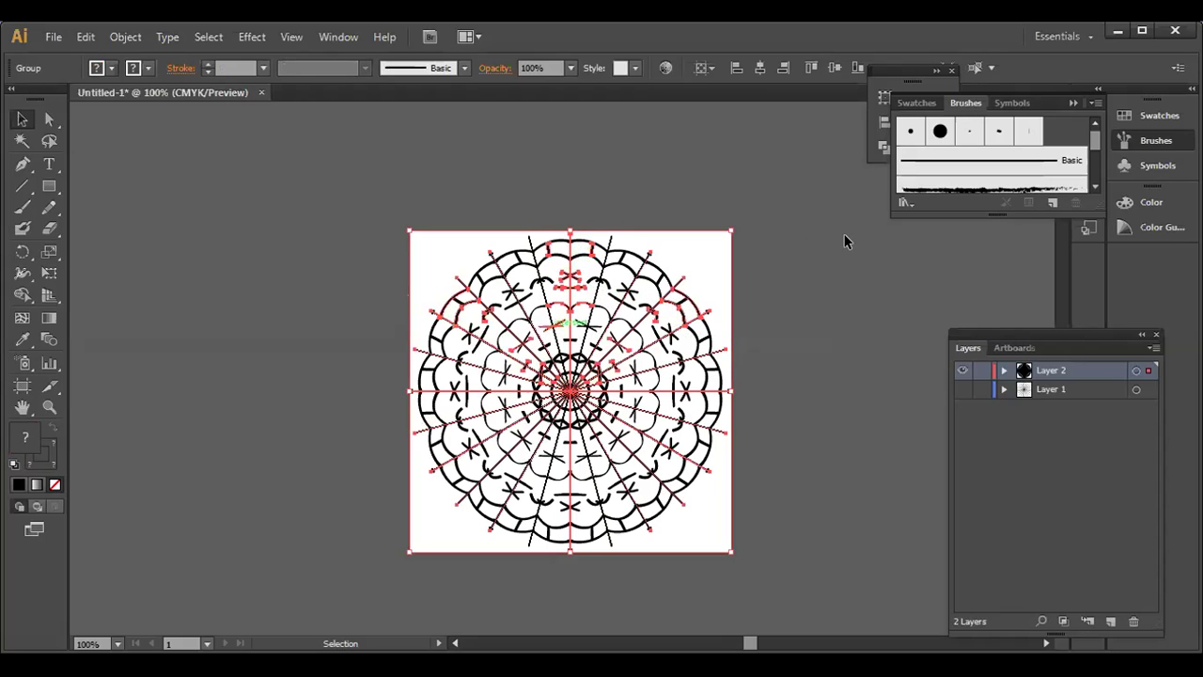
right_click(647, 321)
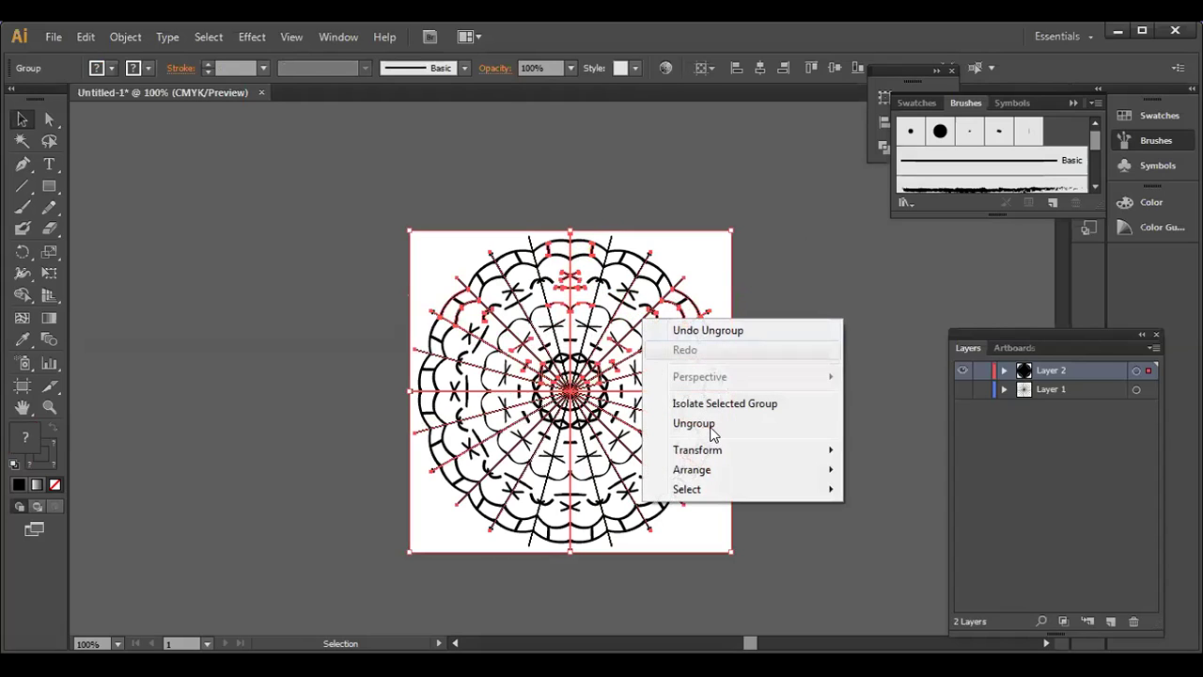
click(711, 250)
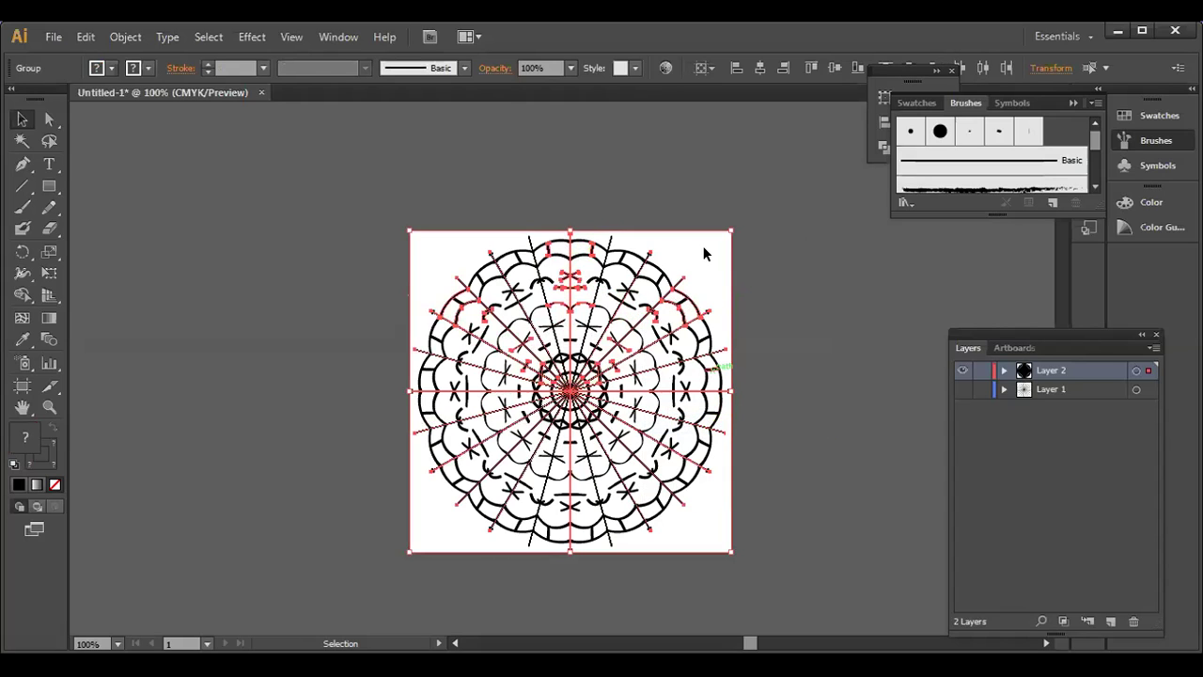
click(569, 270)
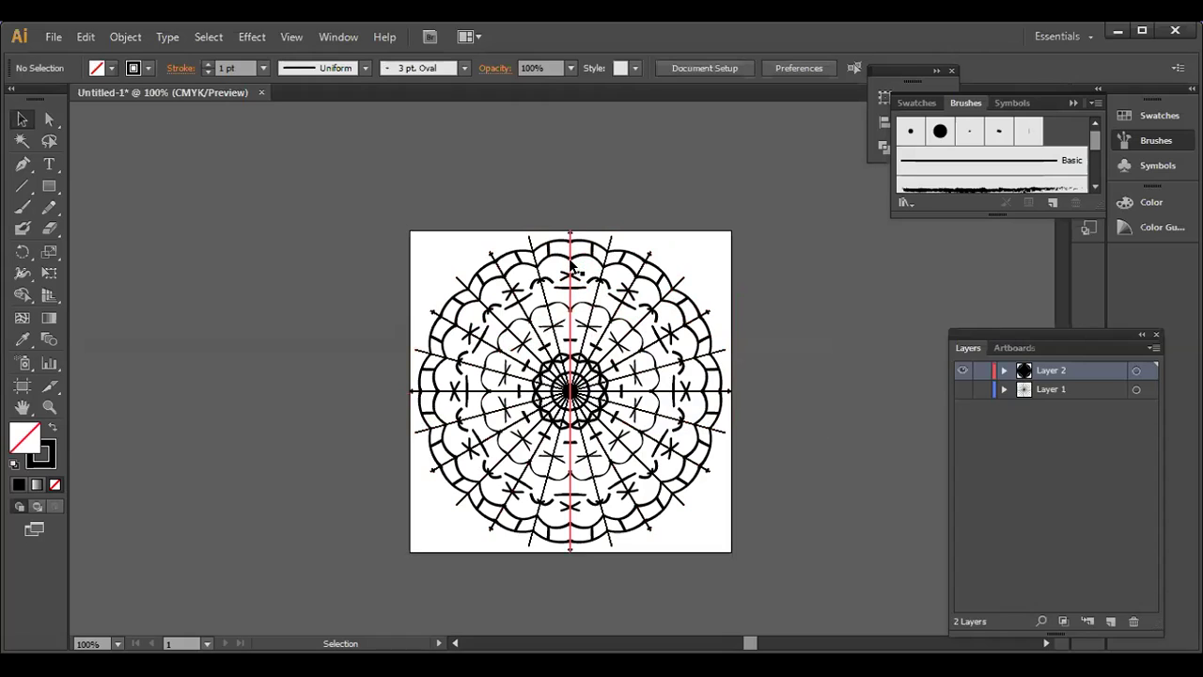
Ungroup the nested group holding the mandala's upper-left segments and guide rays, and clear the selection.
click(671, 272)
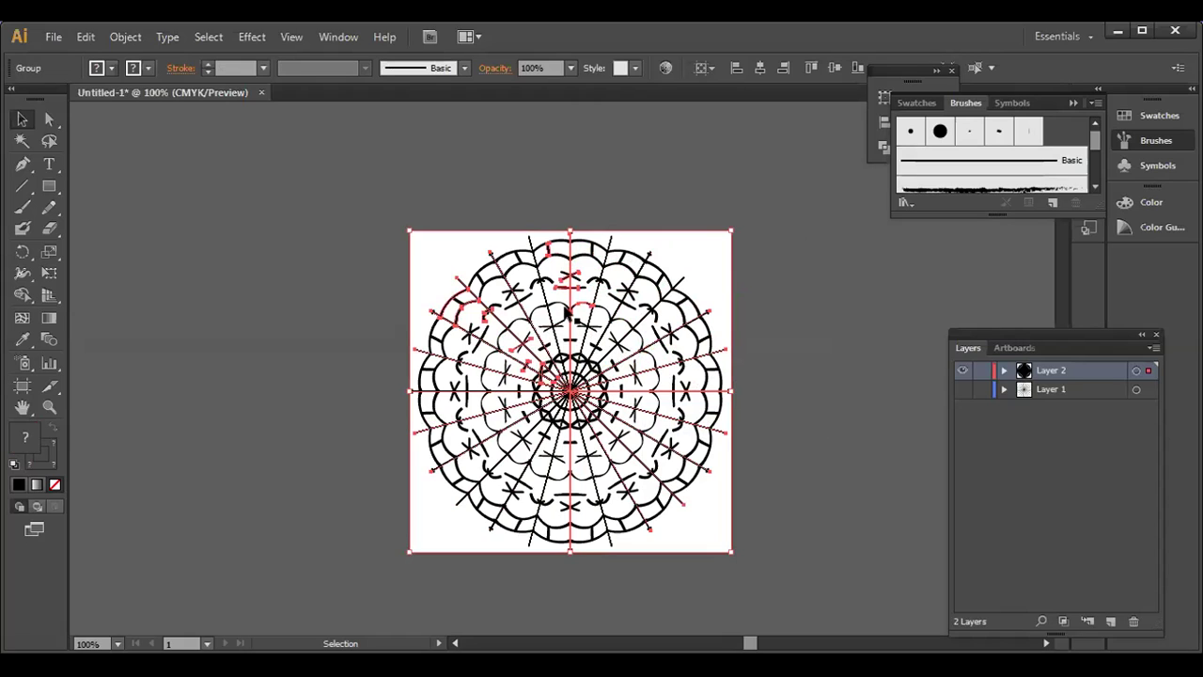
right_click(570, 307)
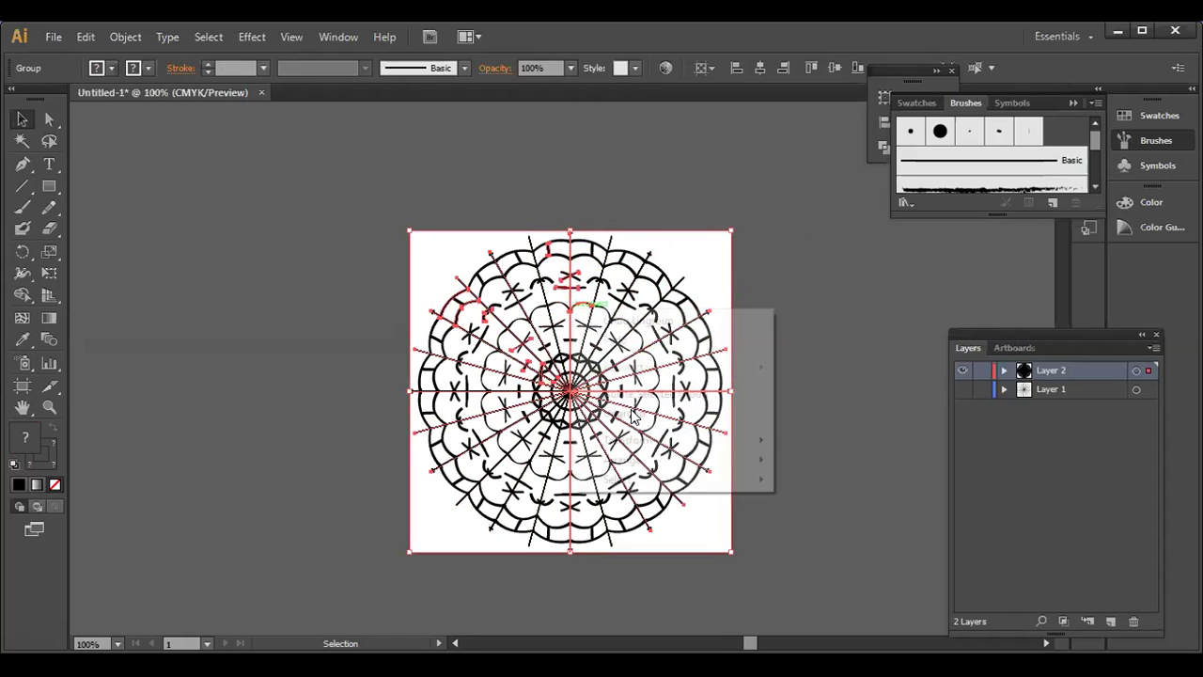
click(704, 277)
key(ctrl+shift+g)
key(ctrl+shift+a)
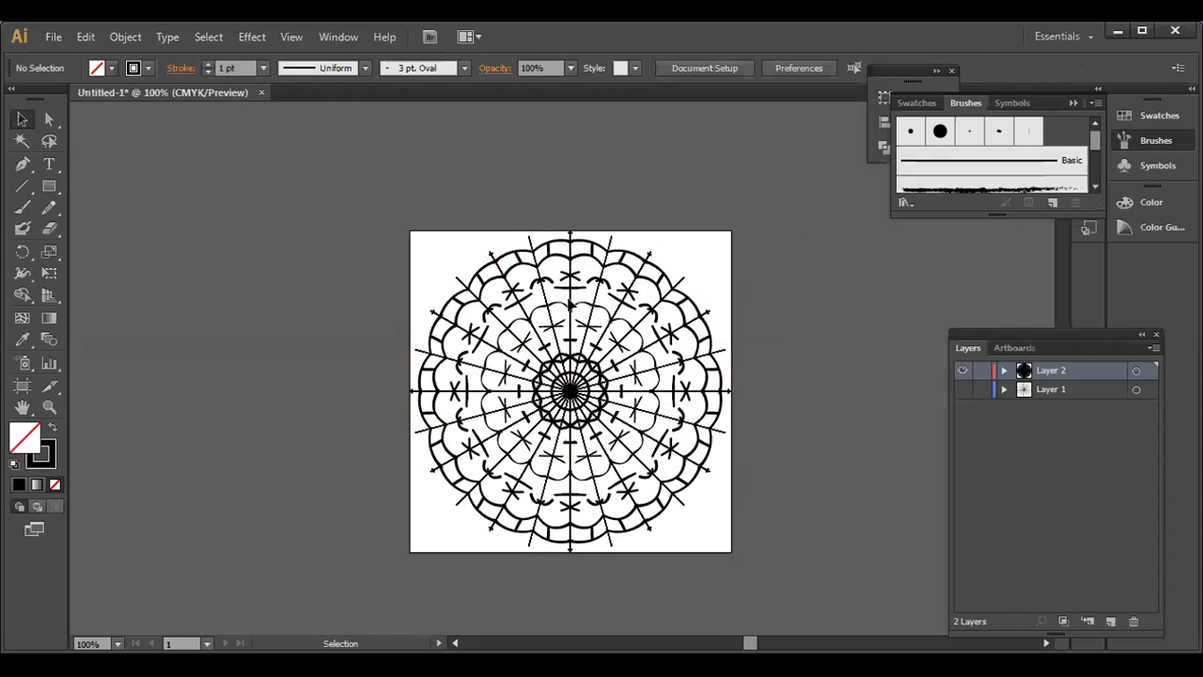
Ungroup the vertical centre line's own group and deselect it.
right_click(570, 302)
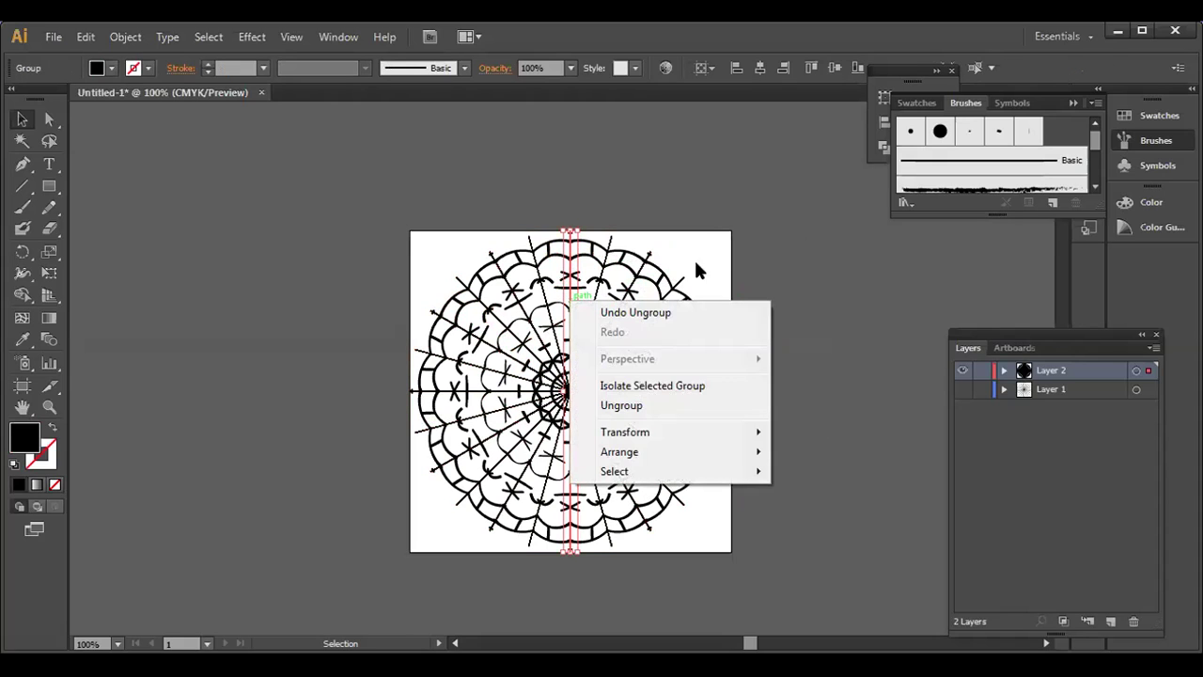
click(621, 404)
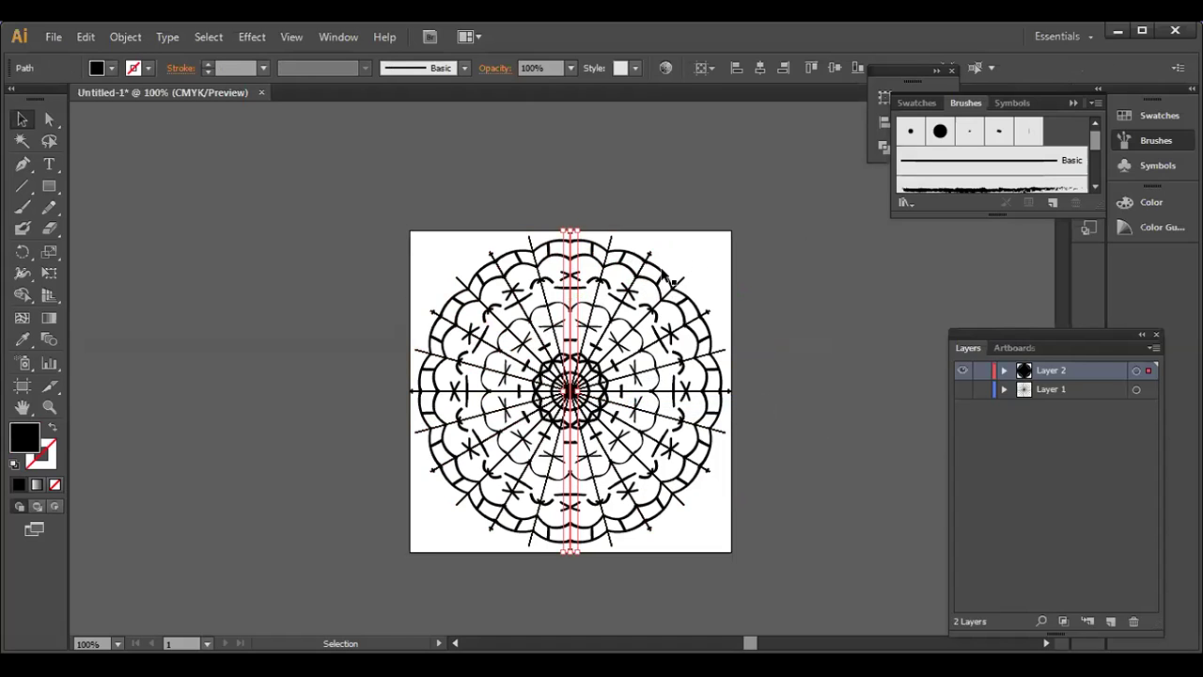
click(443, 310)
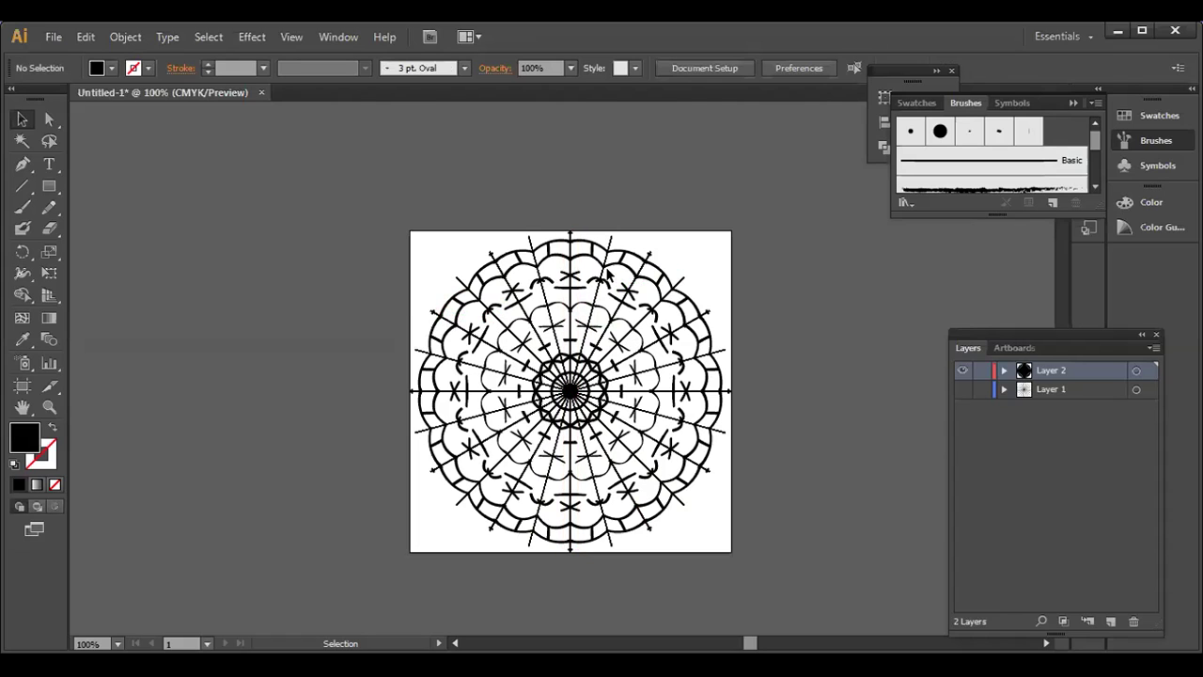
Try deleting the mandala's upper-right segment group, and ungroup the nested group under the vertical centre line.
click(649, 275)
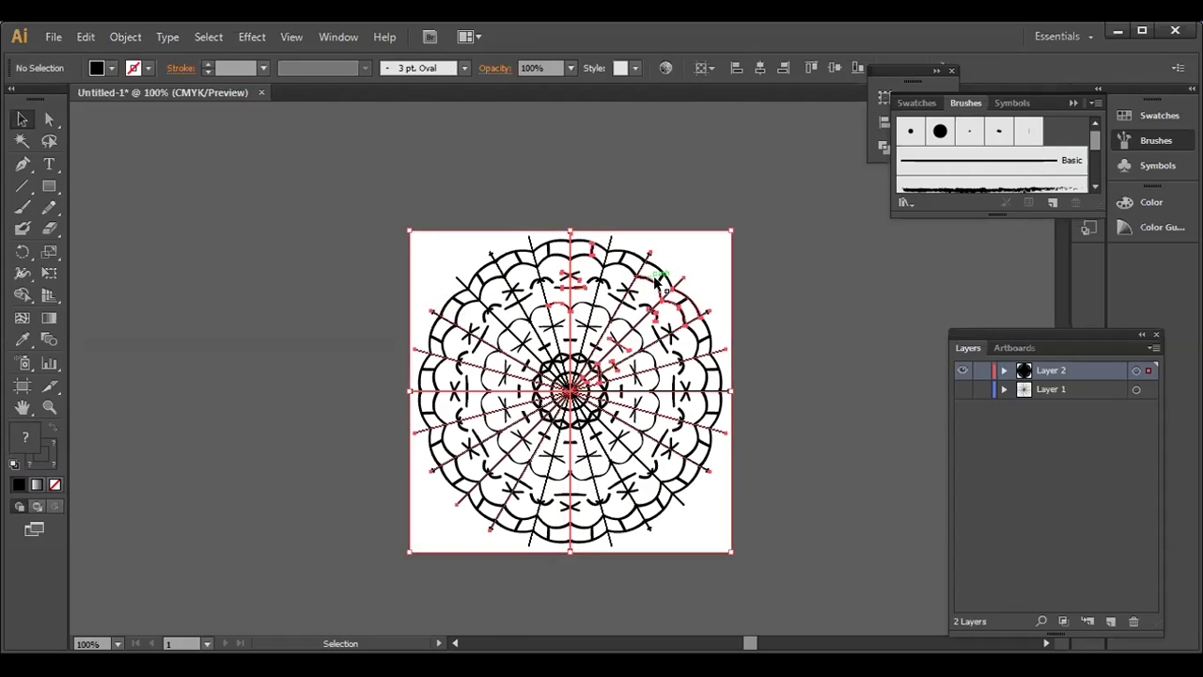
click(658, 282)
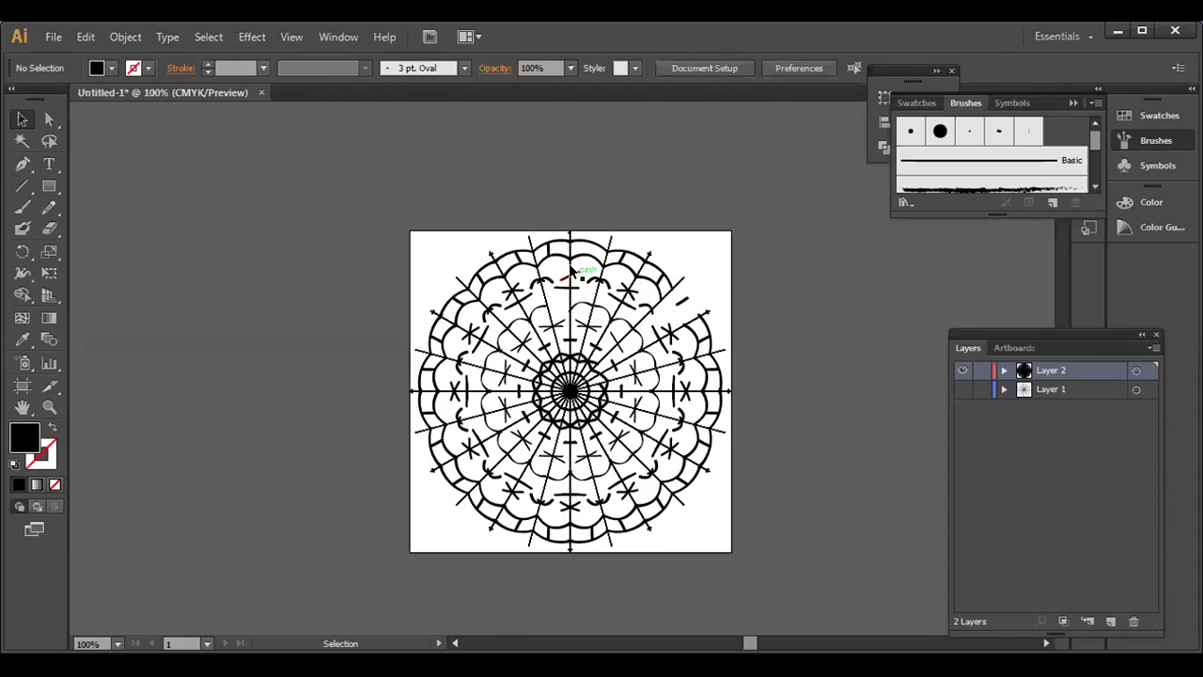
click(570, 270)
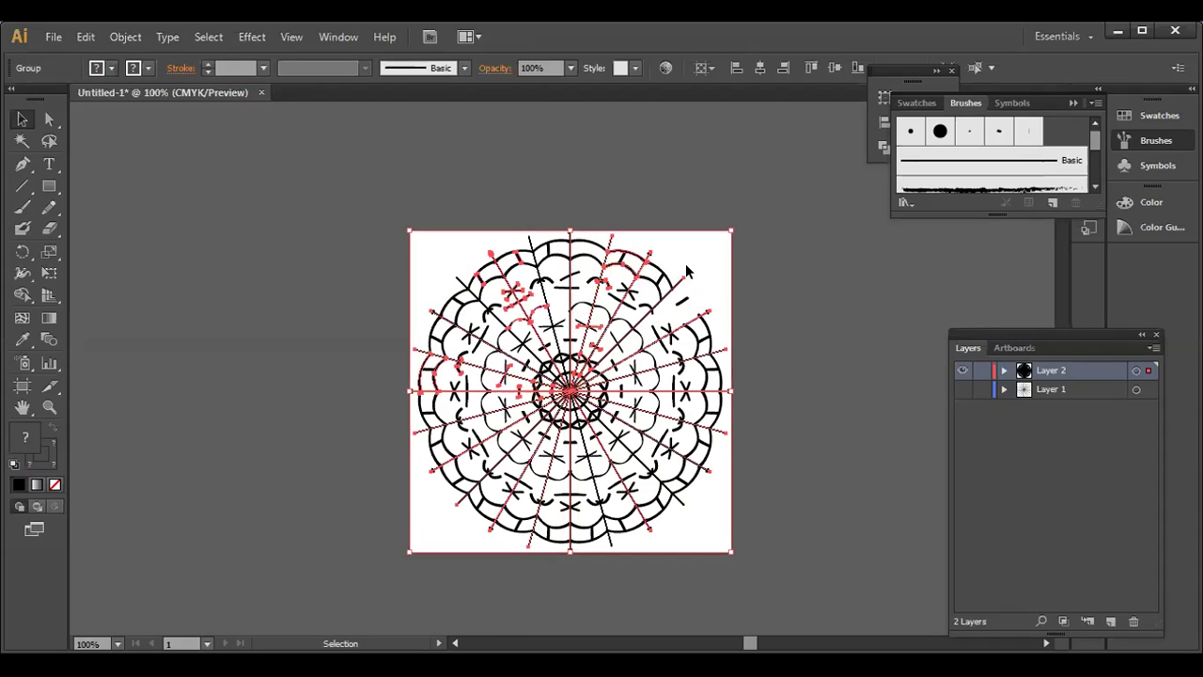
right_click(687, 272)
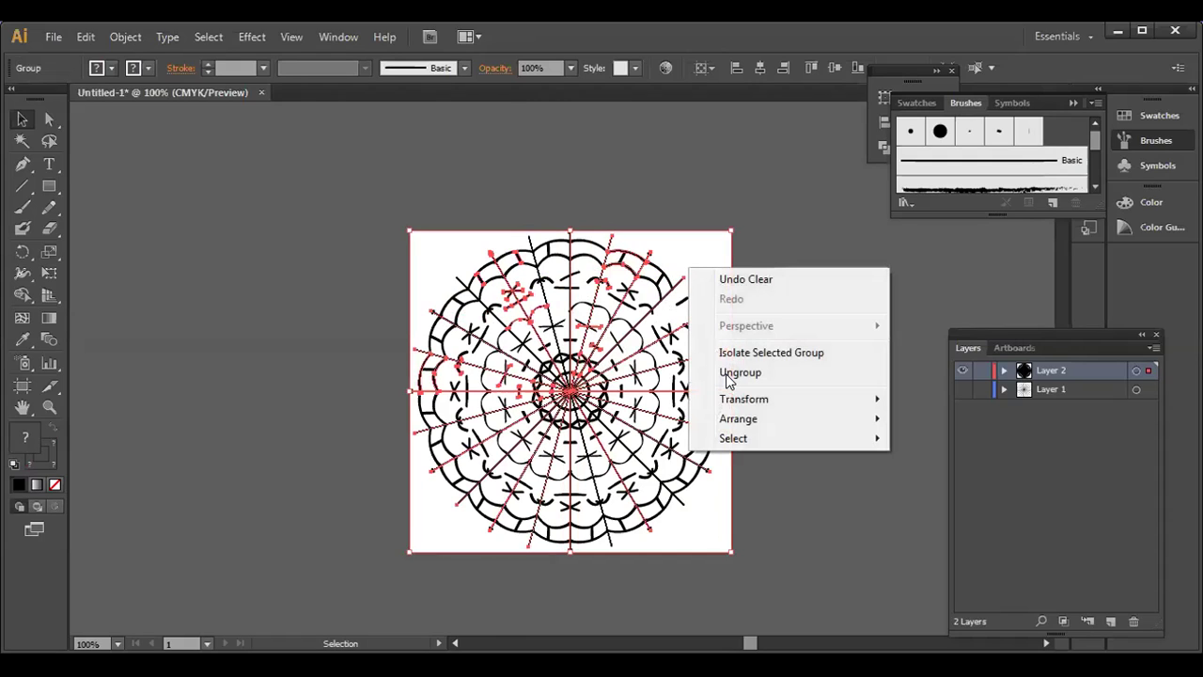
click(730, 375)
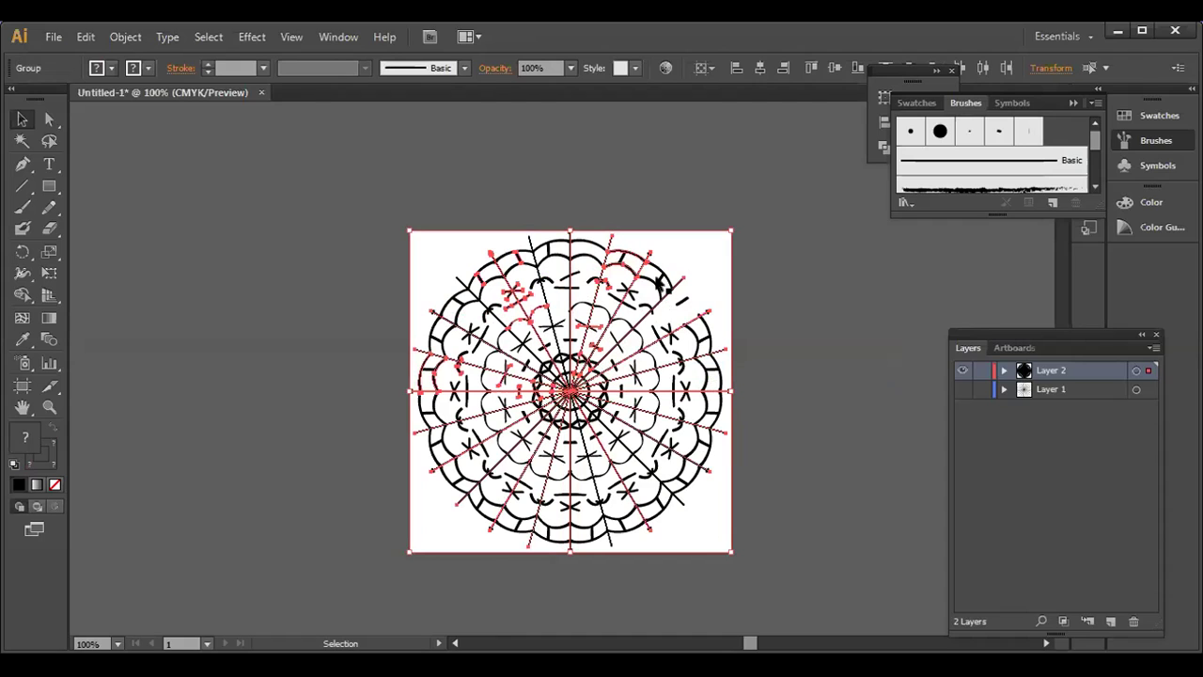
Try ungrouping the smaller nested group that contains the segments around the vertical centre line.
click(603, 274)
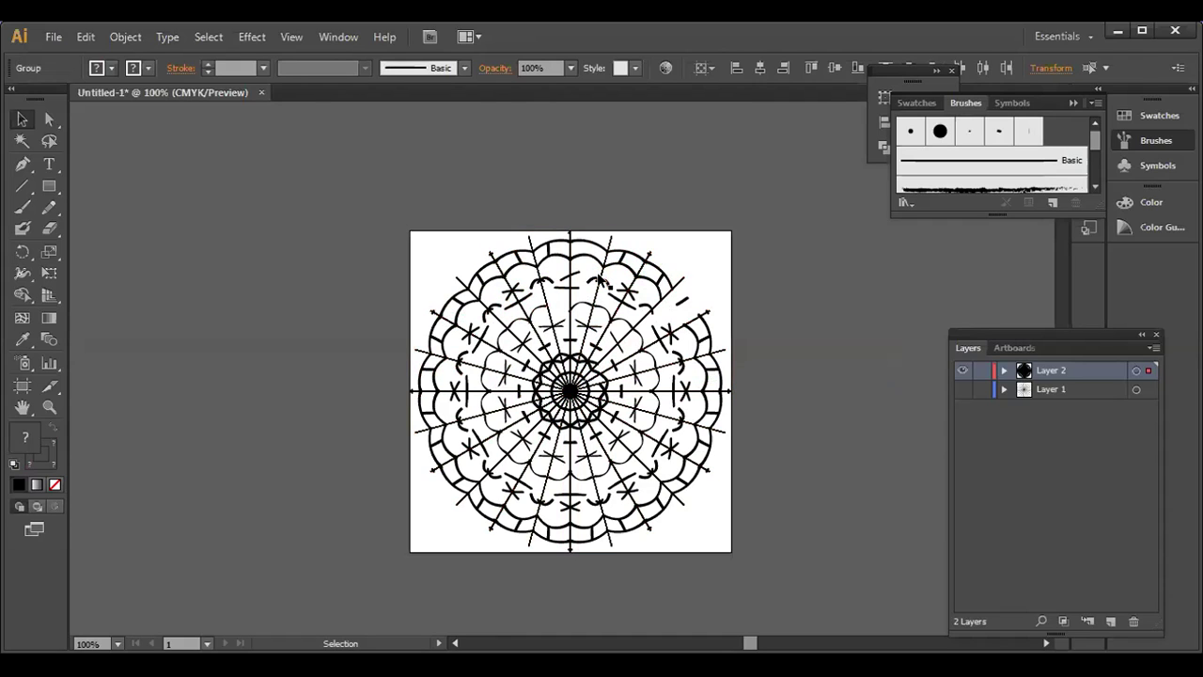
click(601, 279)
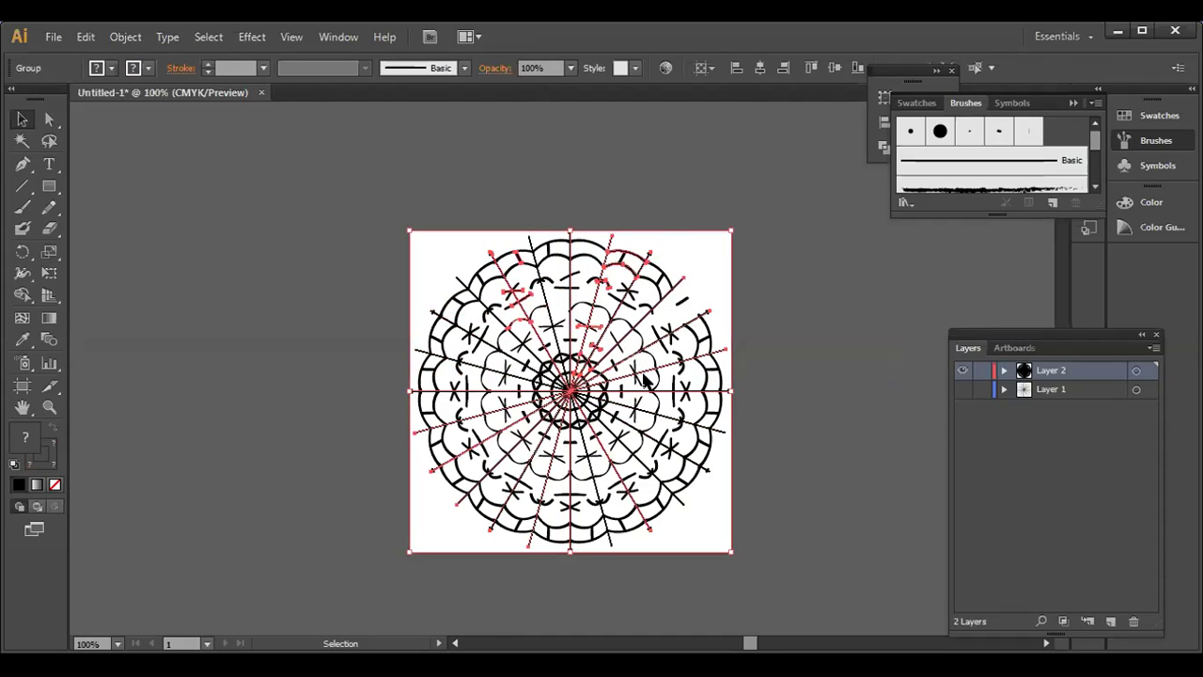
right_click(603, 278)
click(654, 381)
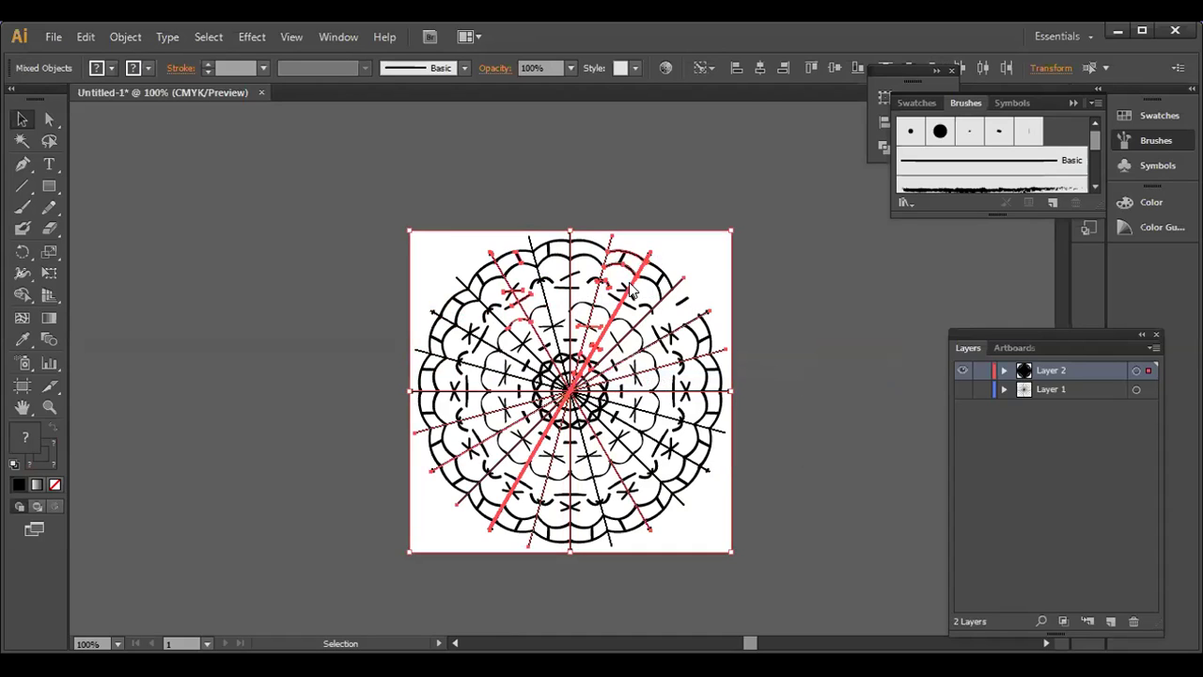
Undo the recent ungrouping and the deletion of the upper-right segment, and clear the selection.
right_click(631, 284)
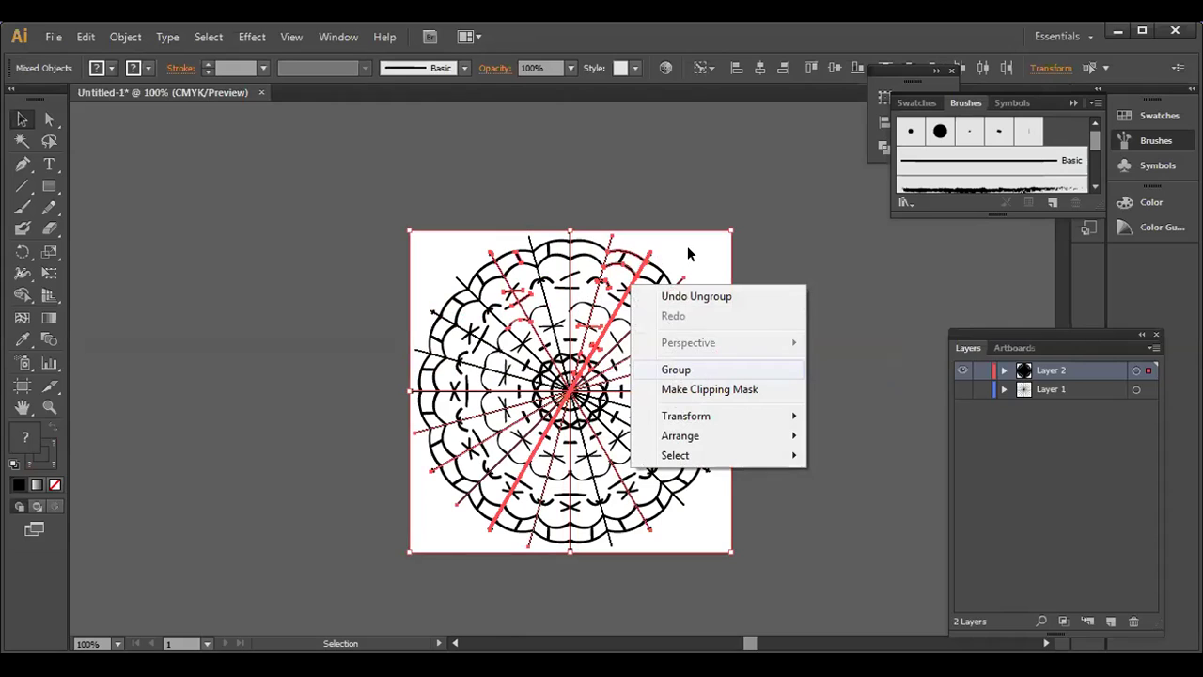
click(688, 247)
key(ctrl+a)
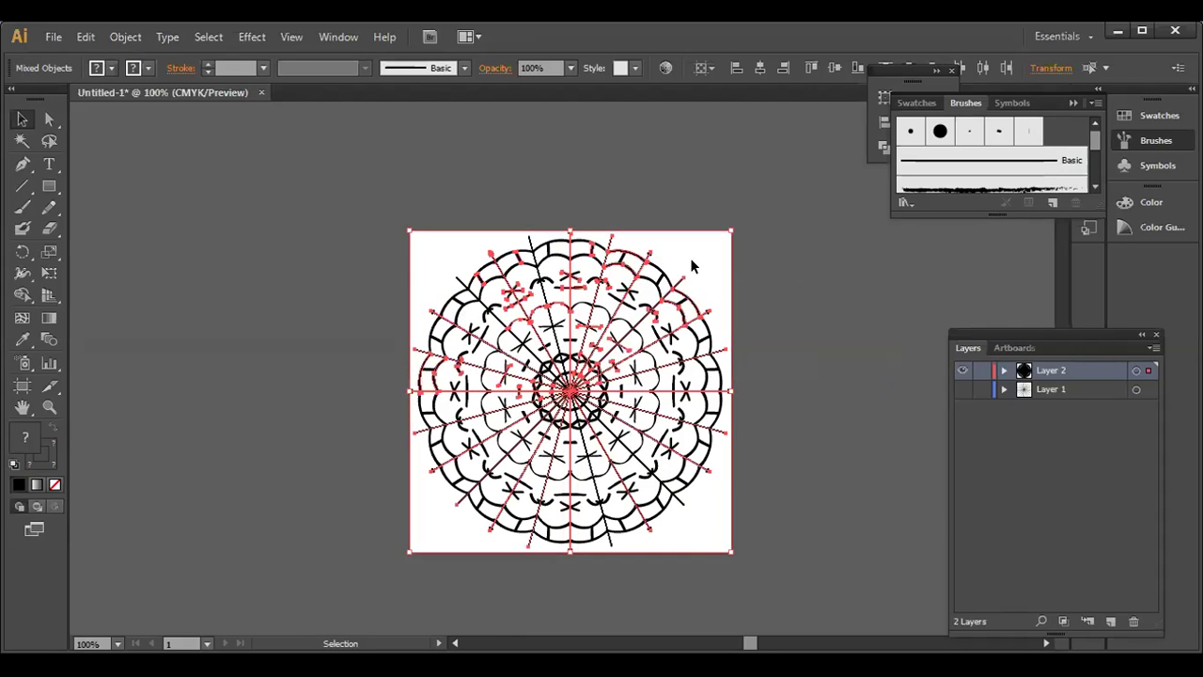
key(ctrl+shift+a)
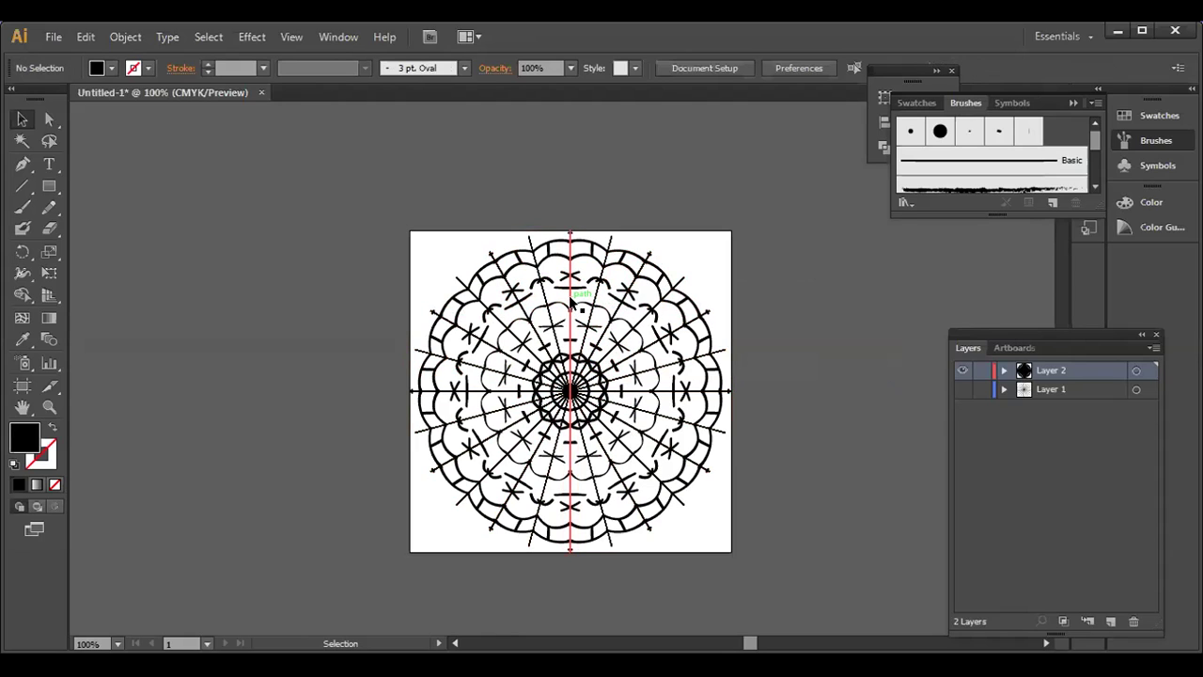
Delete the vertical centre line path, and ungroup the nested group beneath it.
click(571, 299)
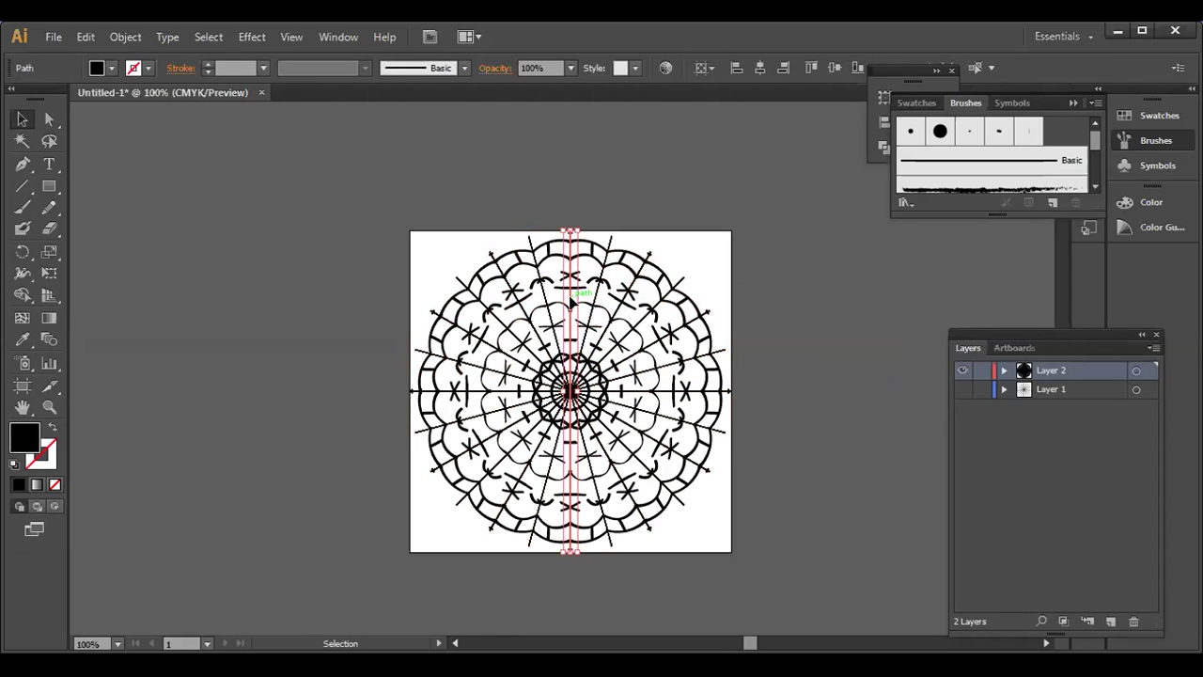
key(ctrl+shift+a)
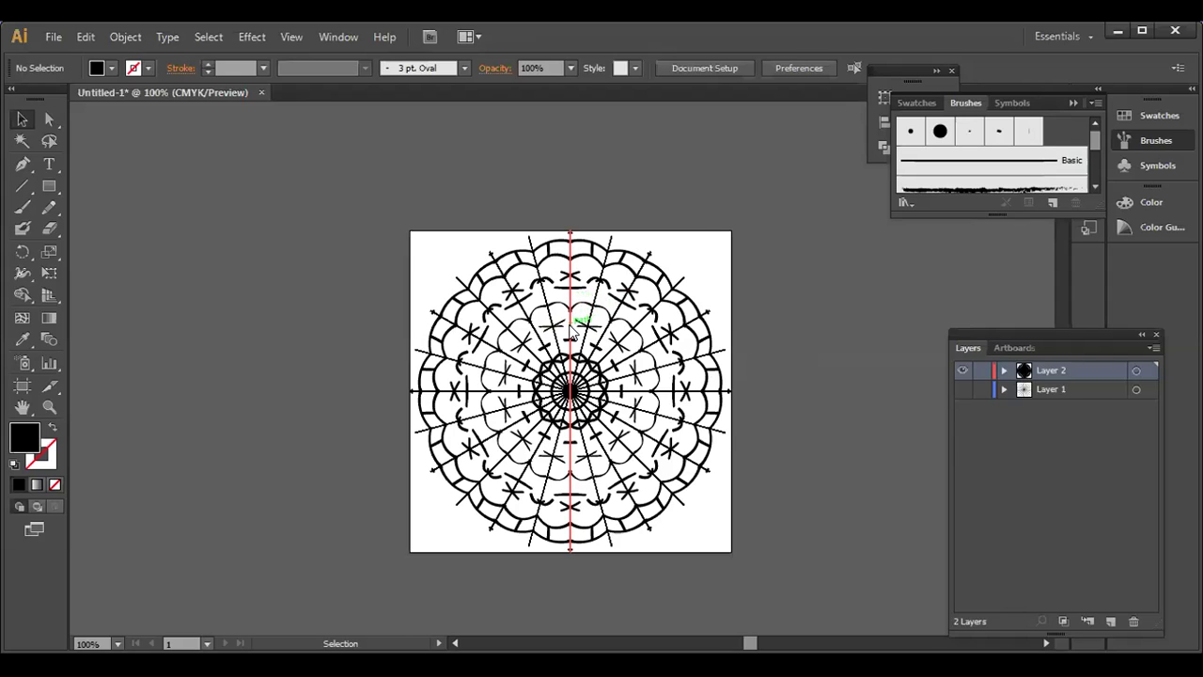
key(ctrl+a)
right_click(568, 323)
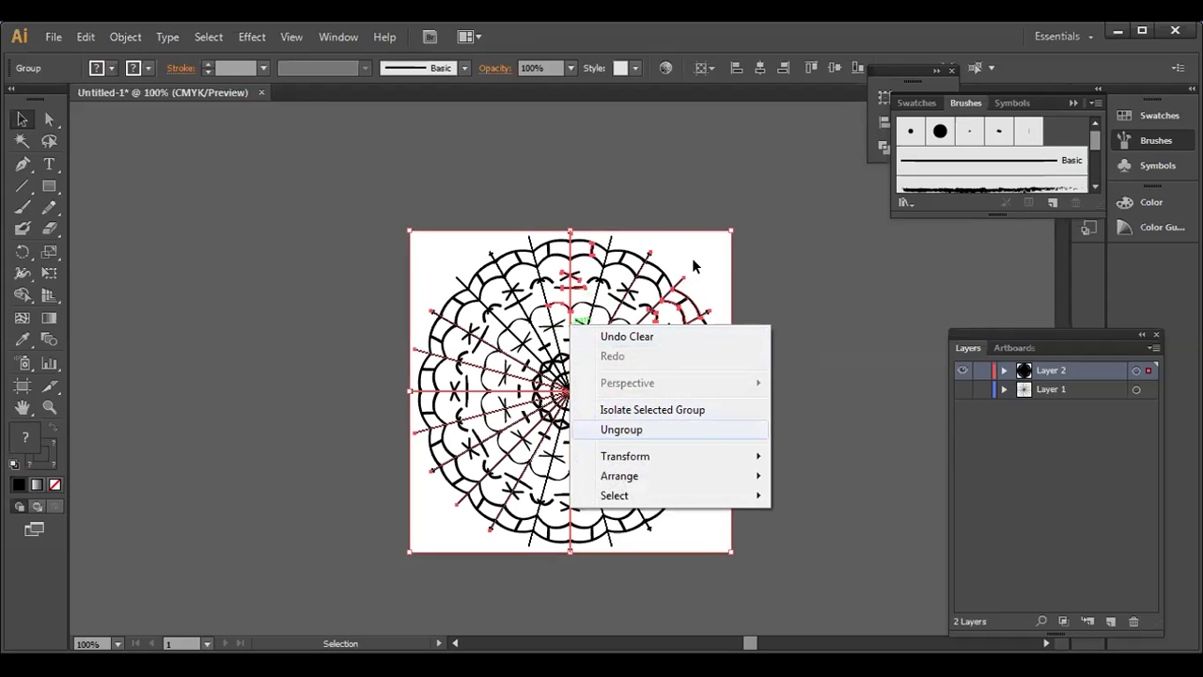
click(623, 429)
key(ctrl+shift+a)
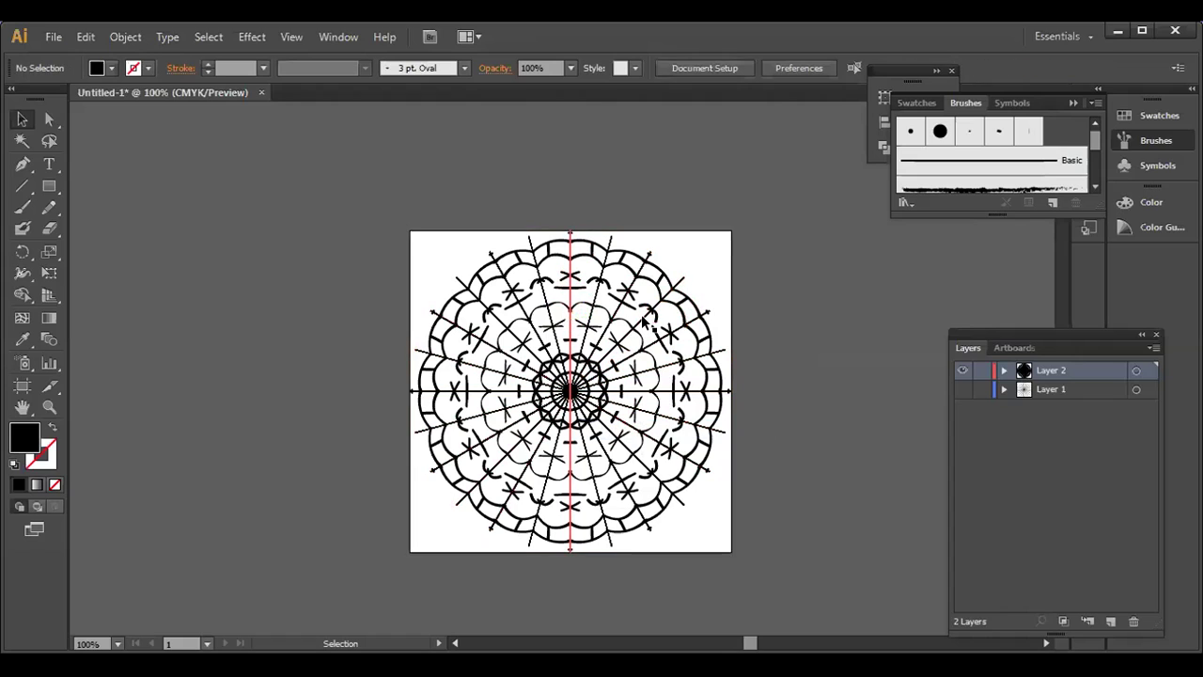
Ungroup the next two nested groups found along the vertical centre line, clearing the selection after each.
right_click(569, 302)
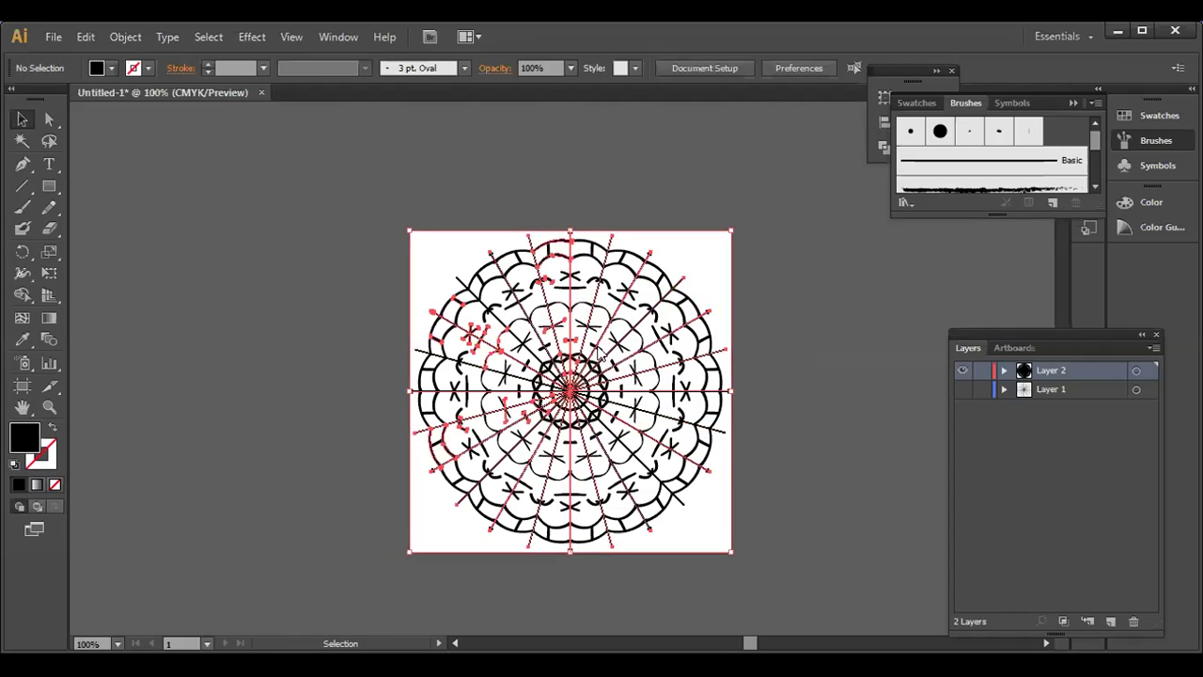
click(679, 267)
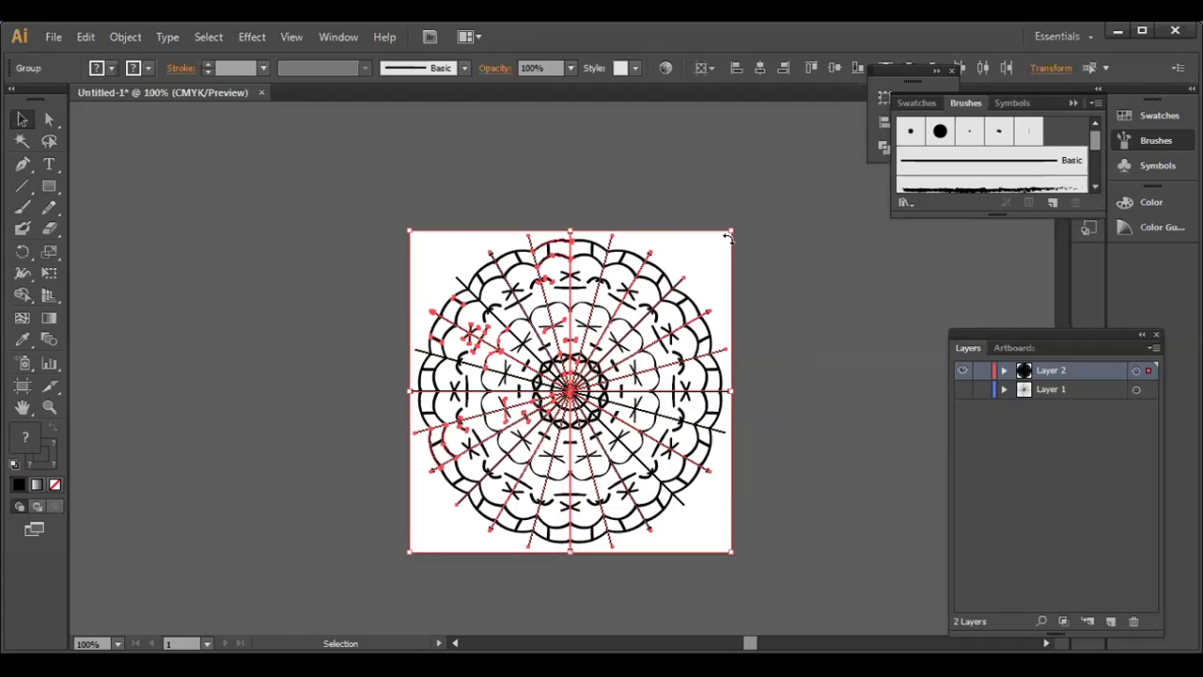
click(572, 329)
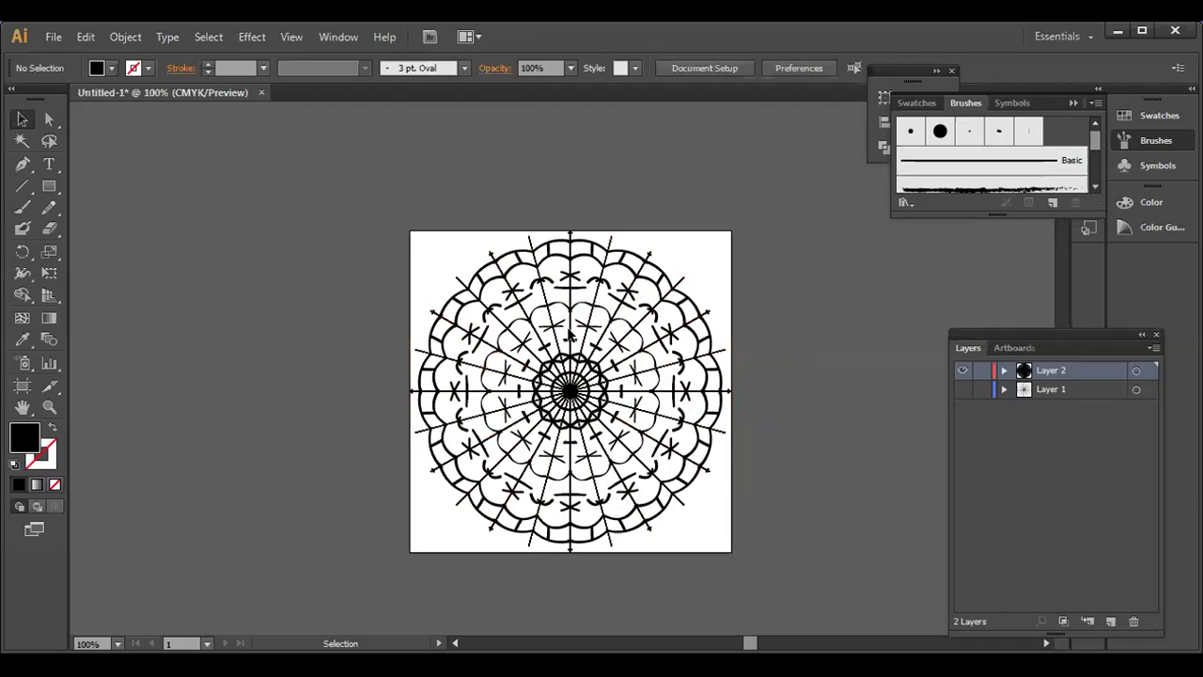
click(634, 328)
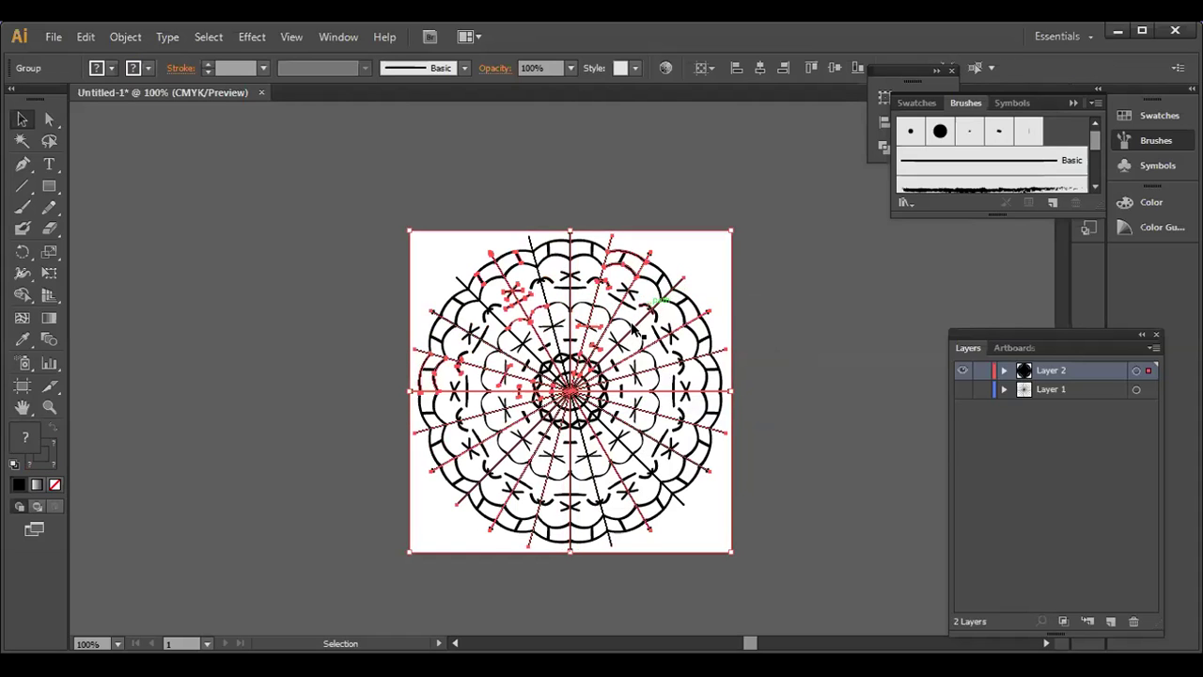
right_click(569, 362)
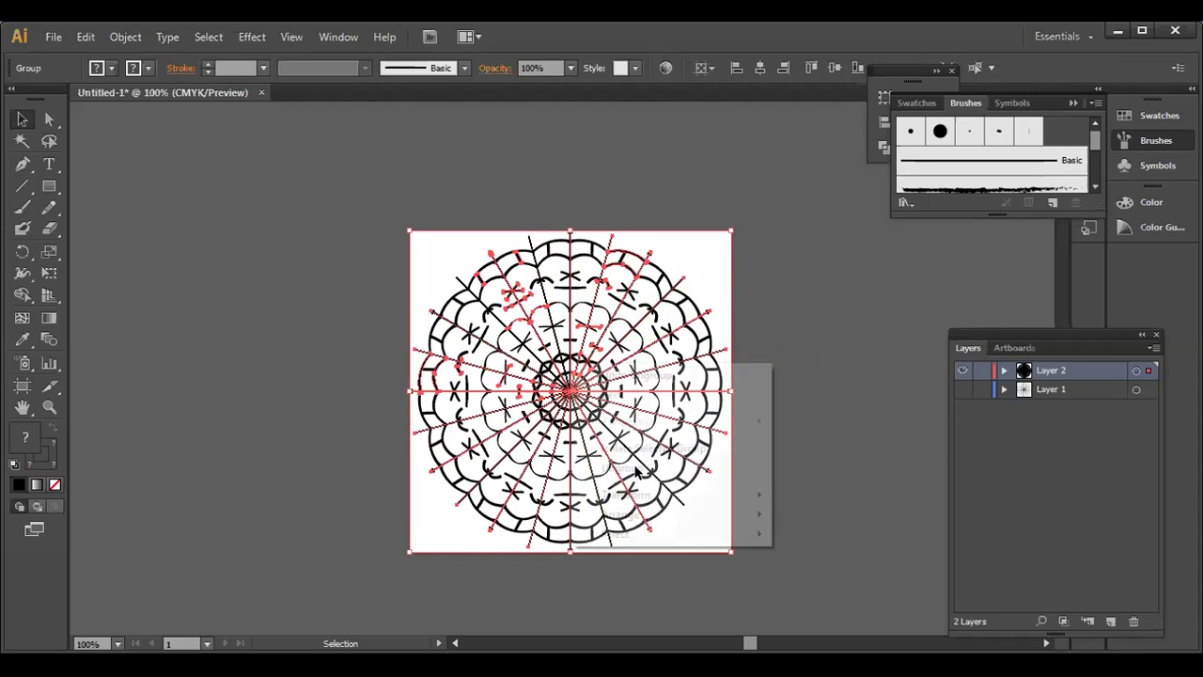
click(686, 262)
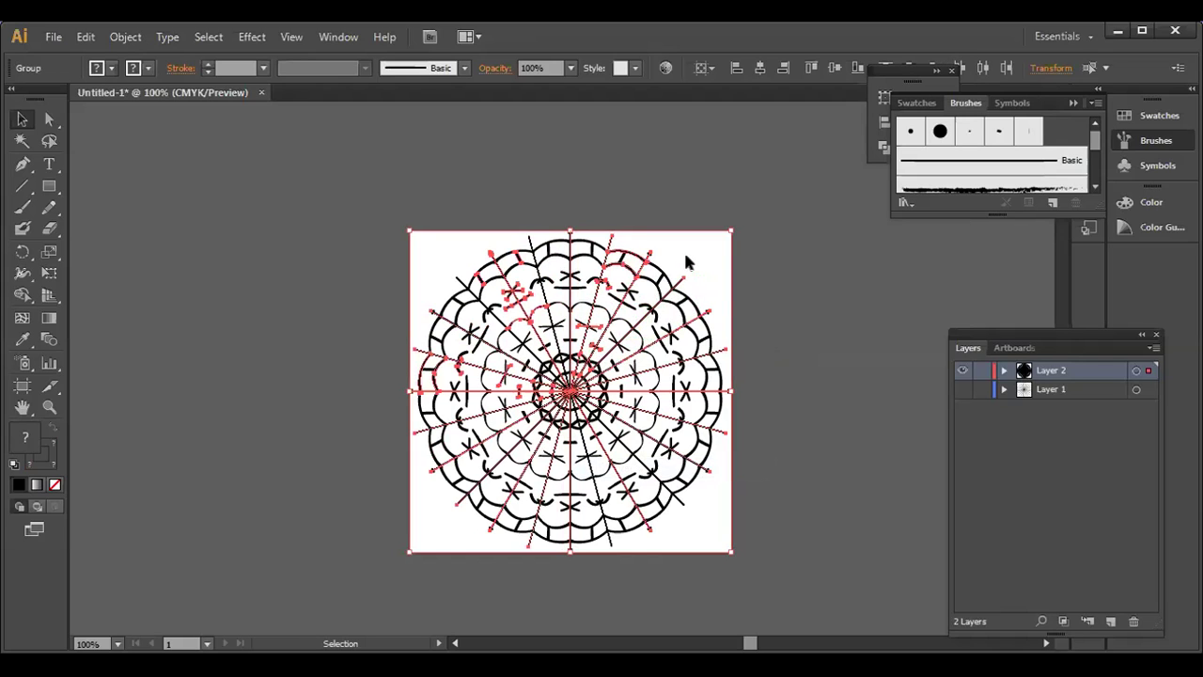
click(687, 264)
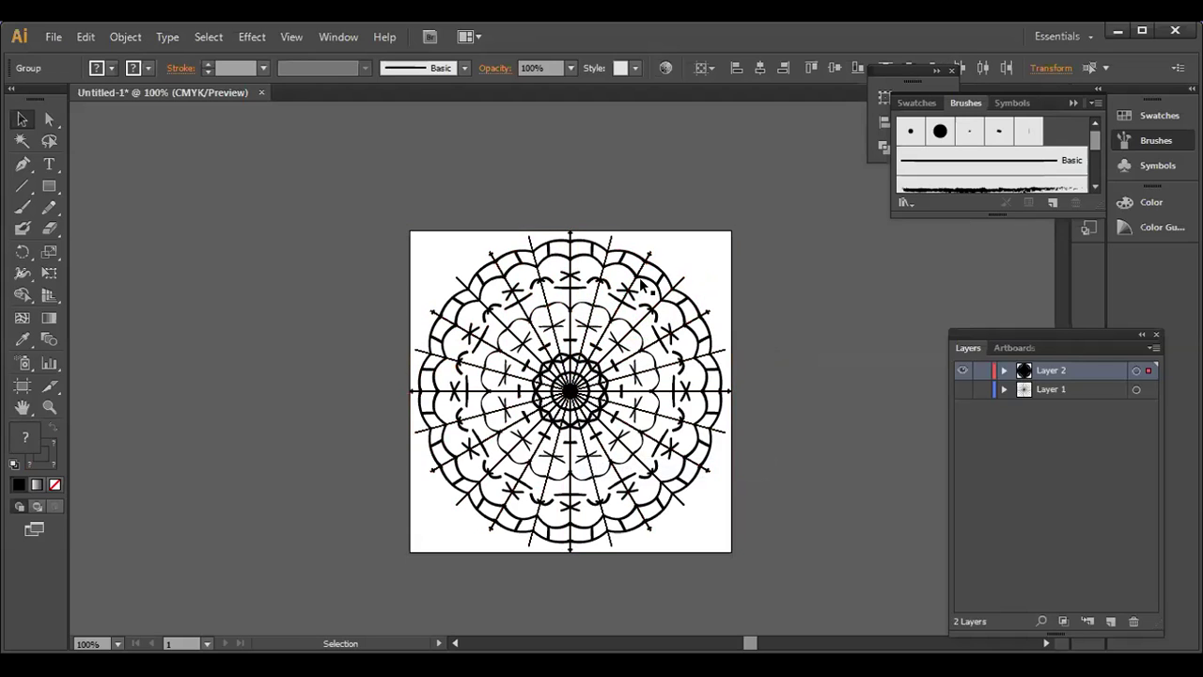
Ungroup the two remaining stacked groups on the vertical centre line, one with upper segments and one with left-hand segments.
right_click(571, 326)
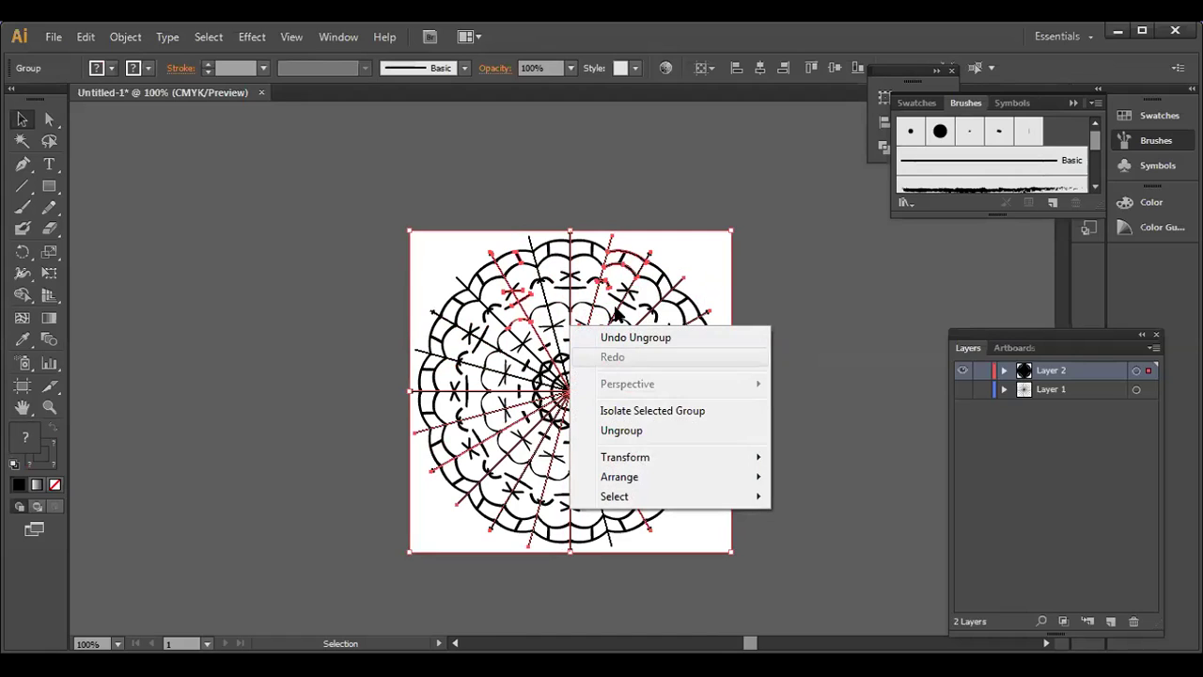
click(620, 430)
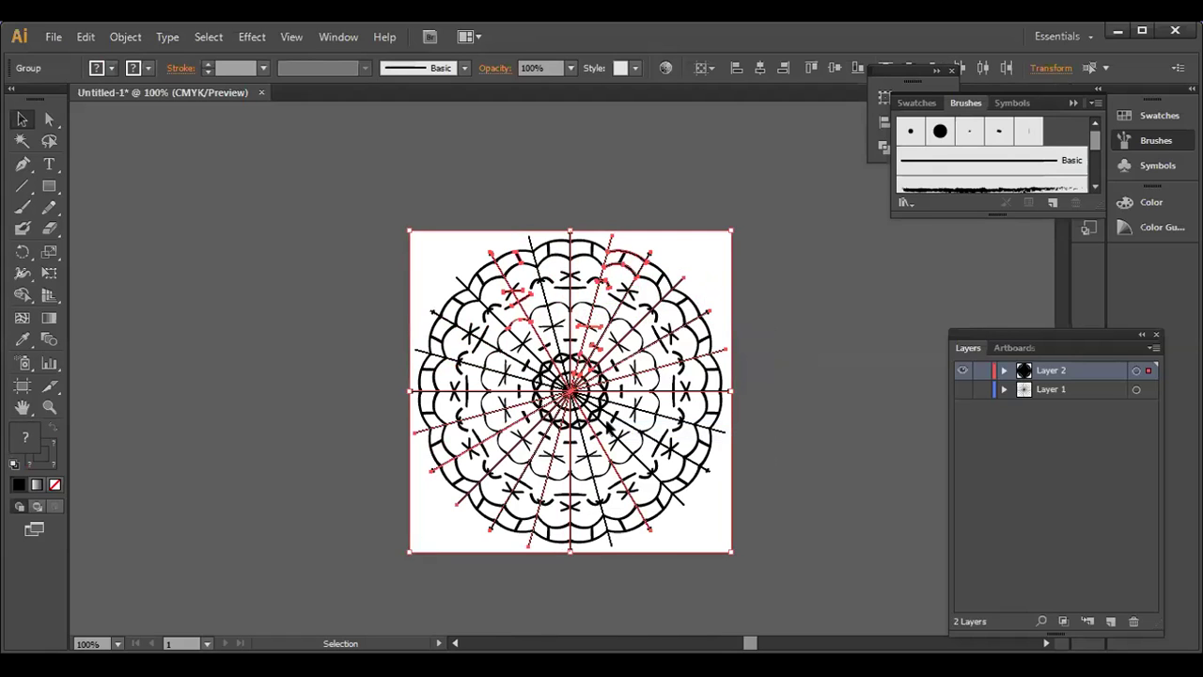
click(676, 255)
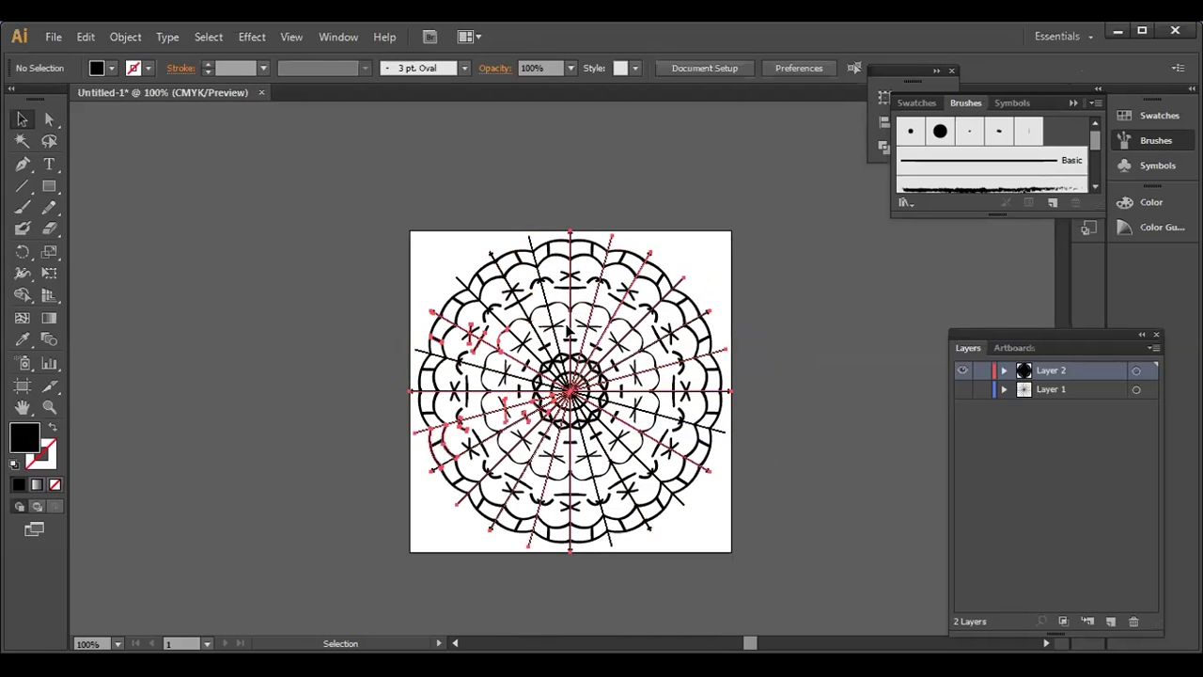
click(570, 329)
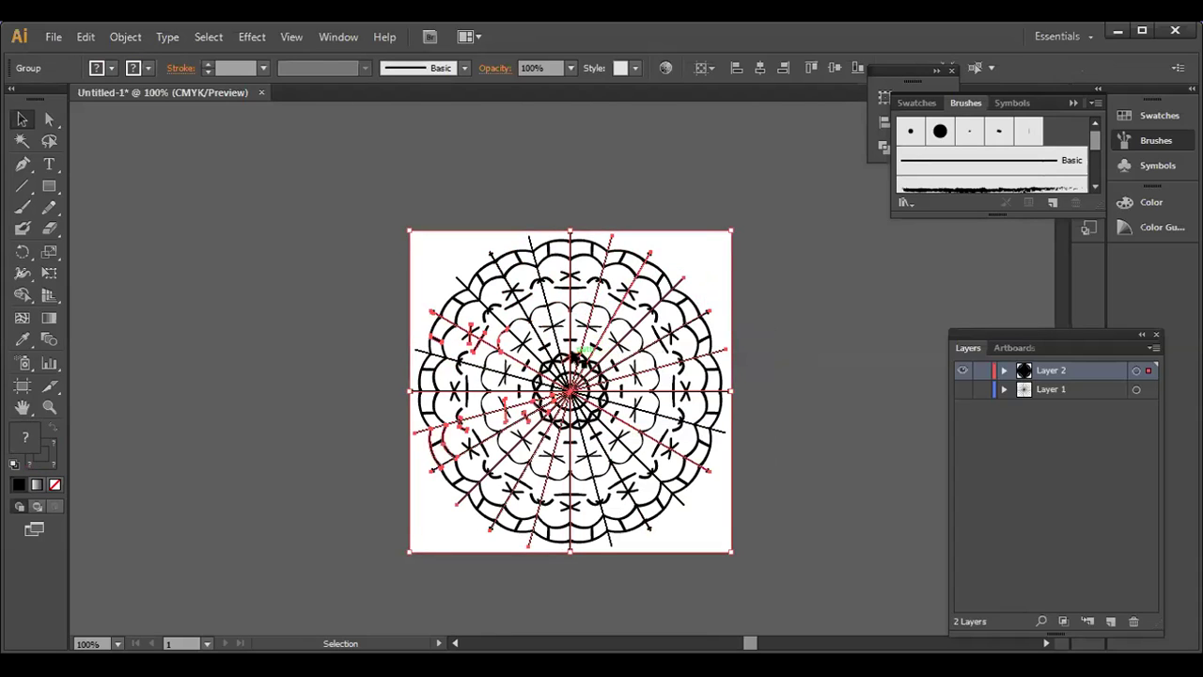
right_click(569, 352)
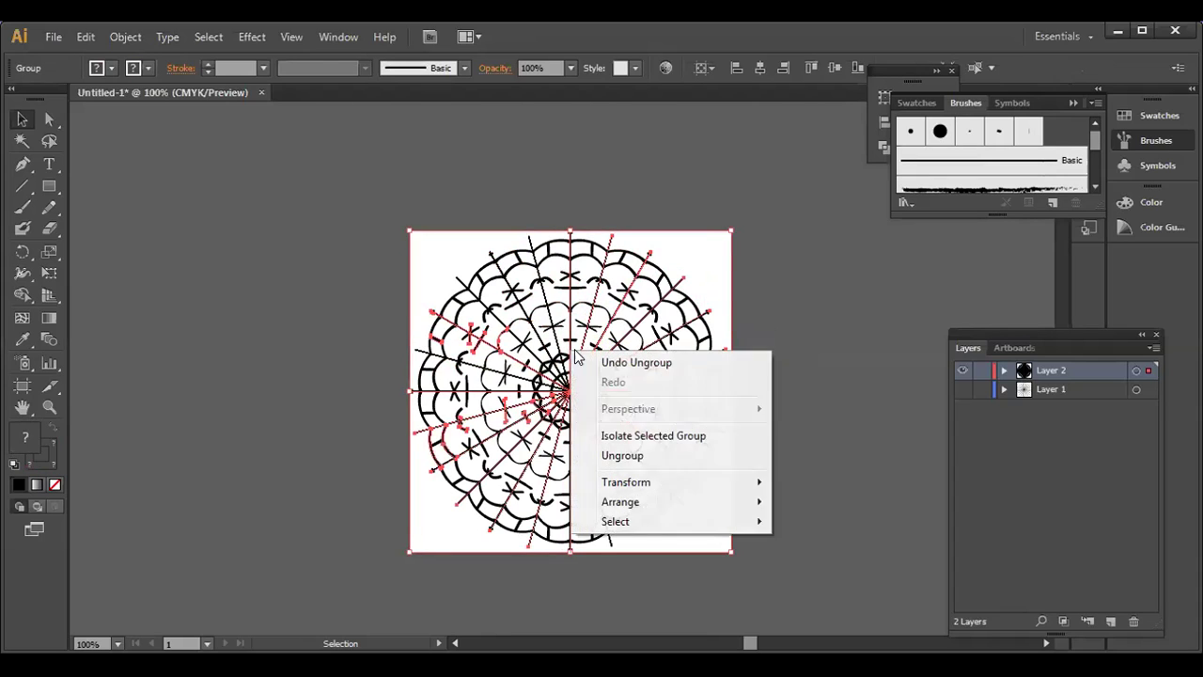
click(615, 453)
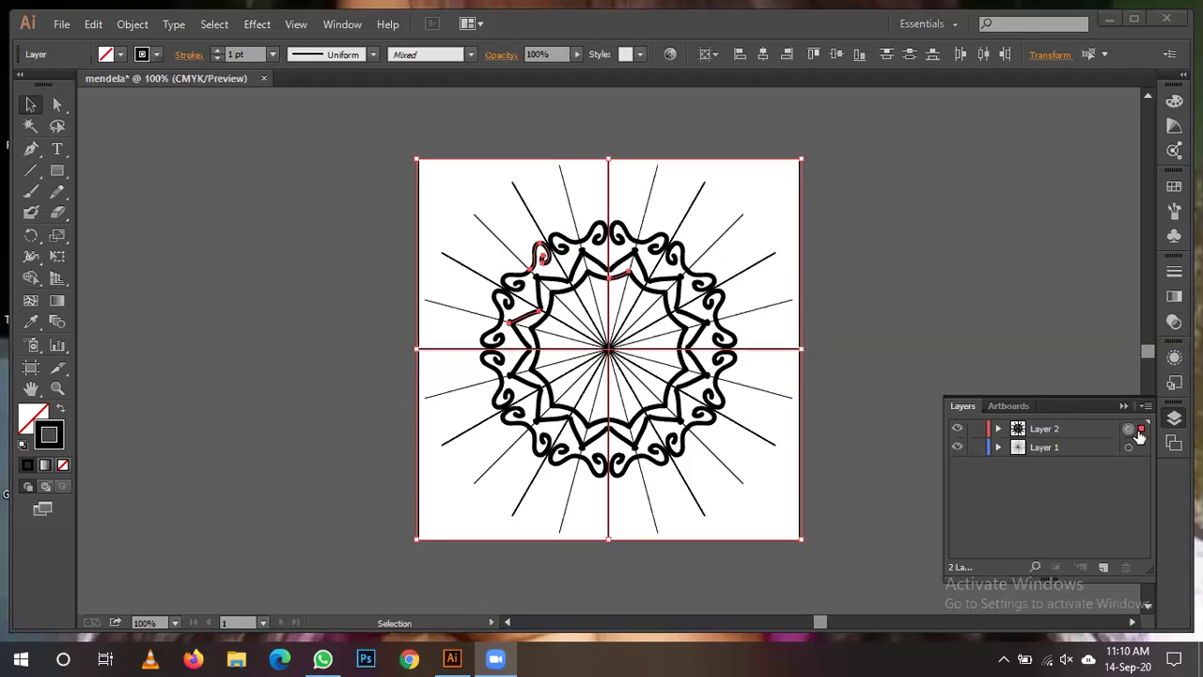
click(891, 314)
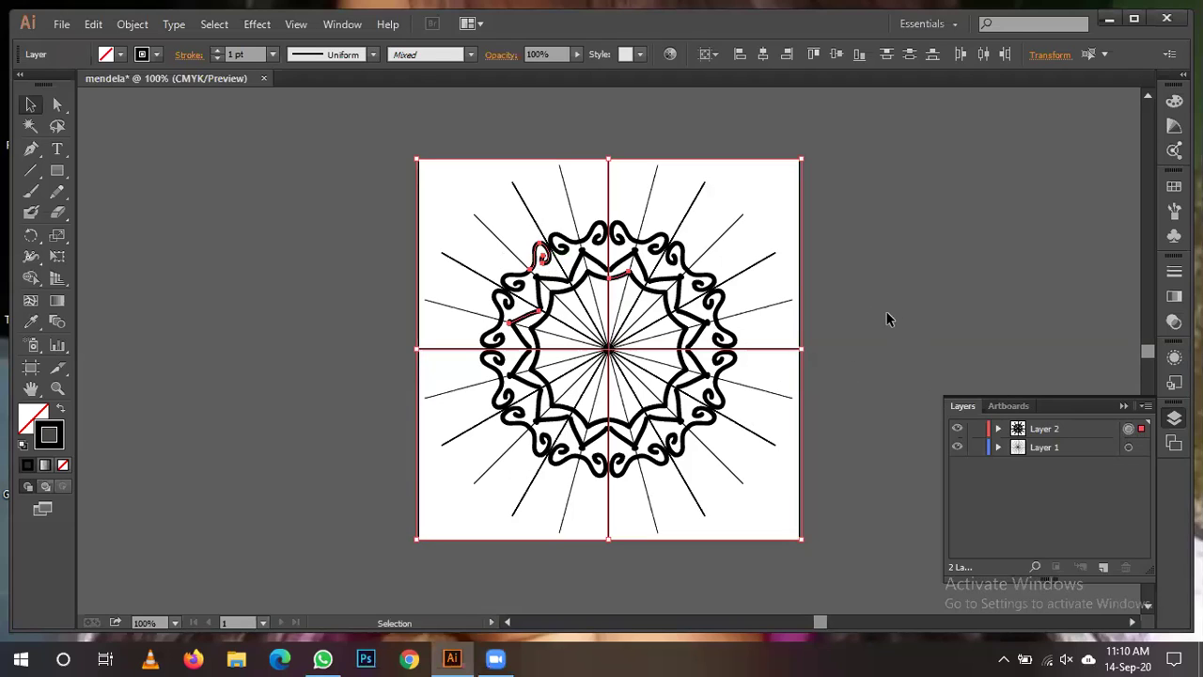
click(856, 274)
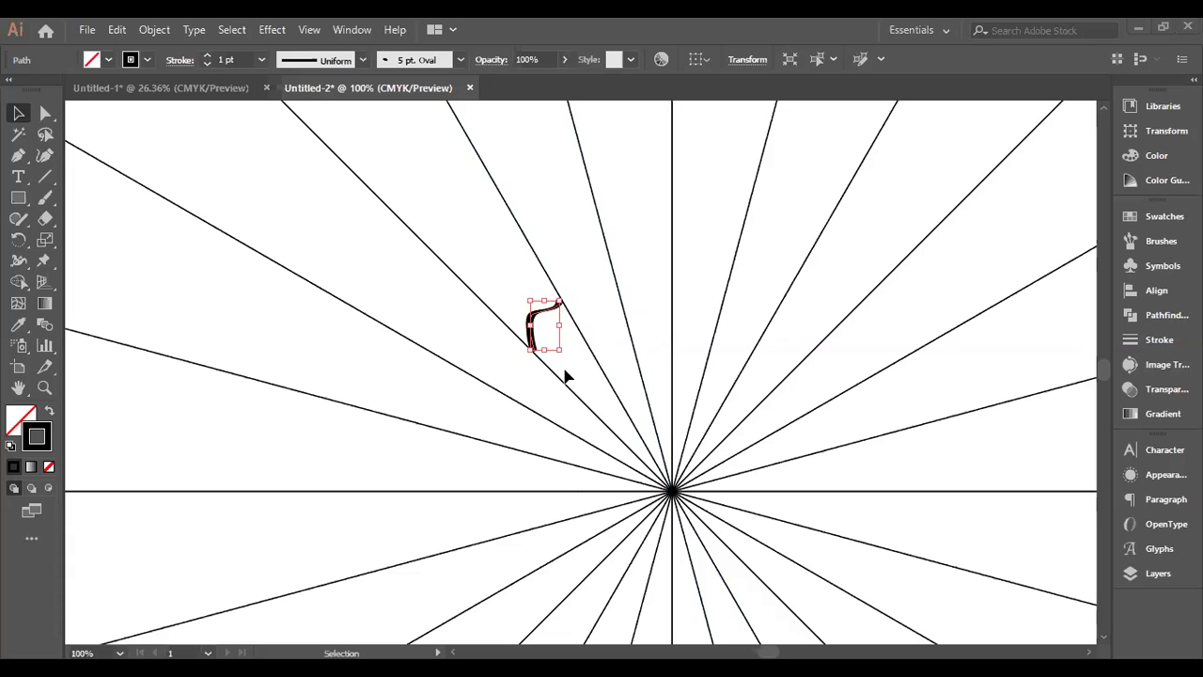
click(1133, 572)
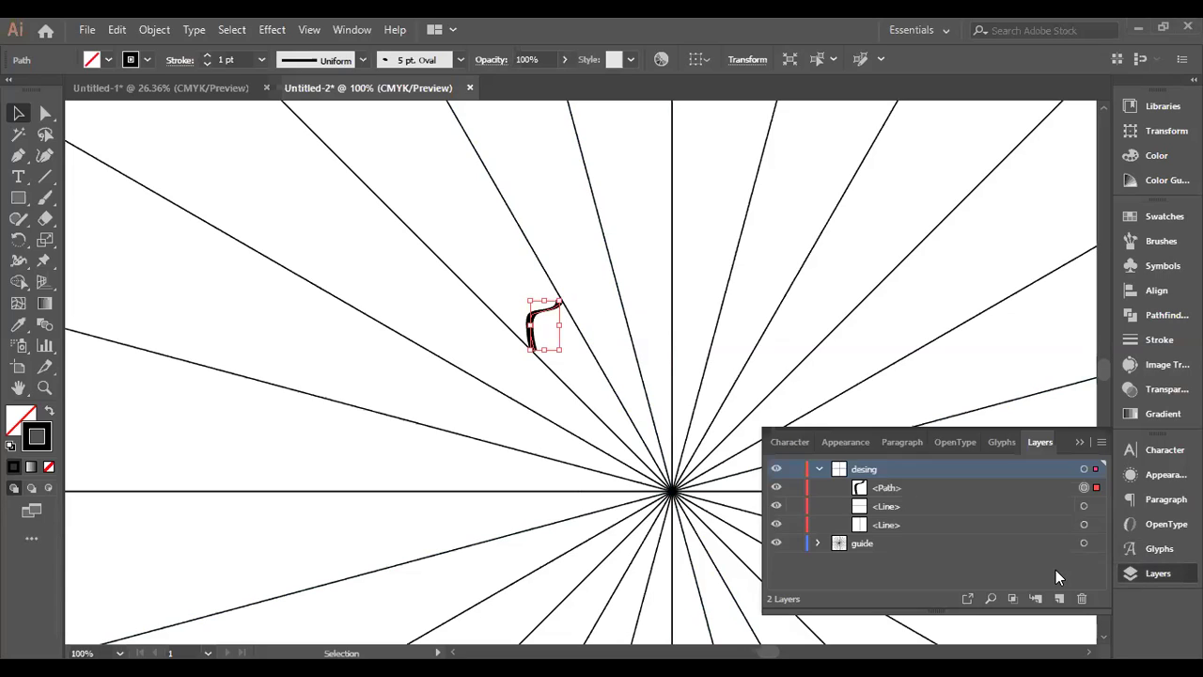
click(1076, 444)
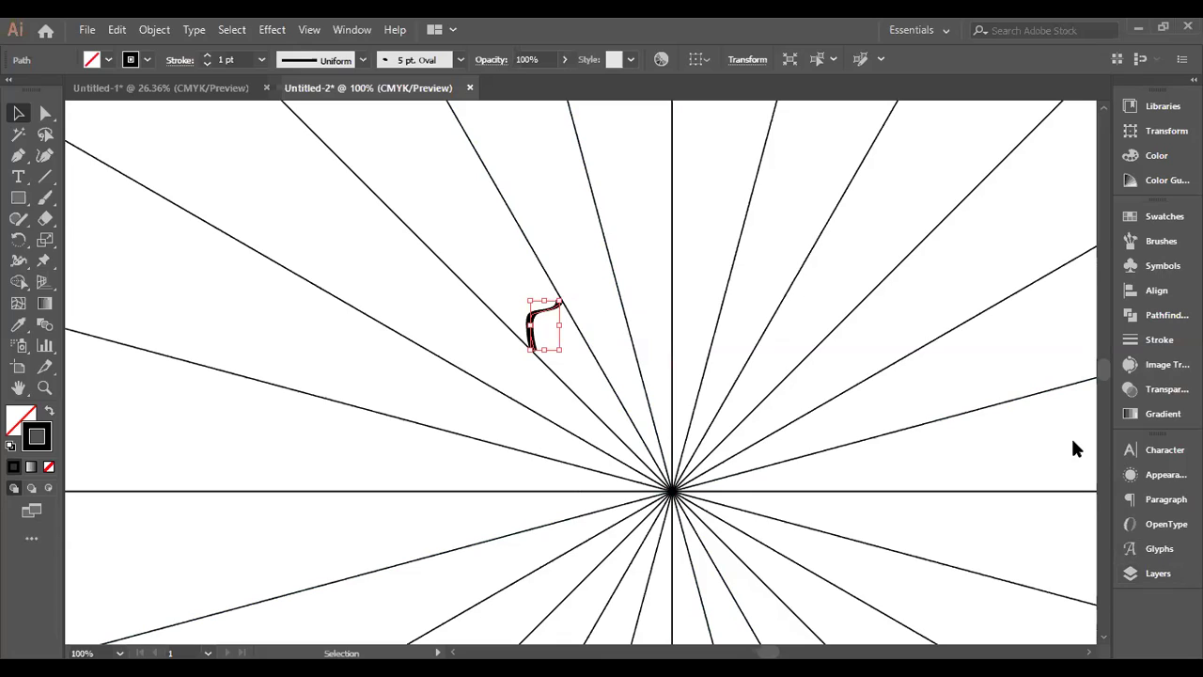
click(1131, 575)
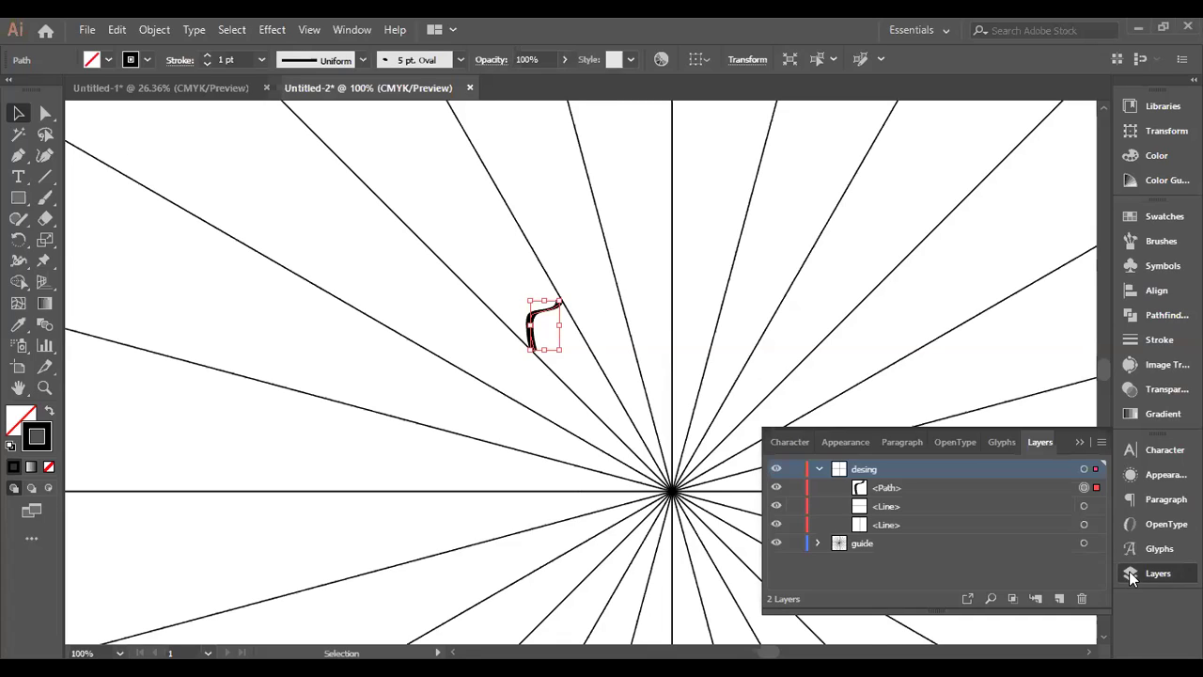
click(1131, 574)
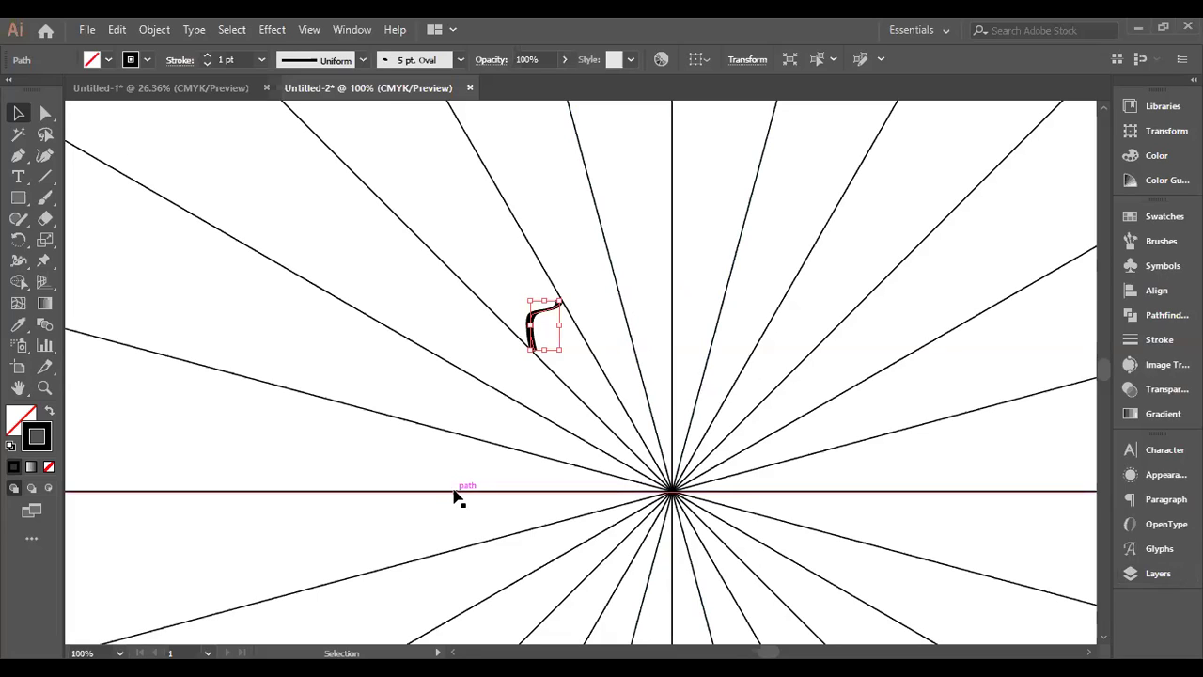
Try stacking the guide layer above the desing layer, collapse and hide desing, and move guide back beneath it.
click(672, 326)
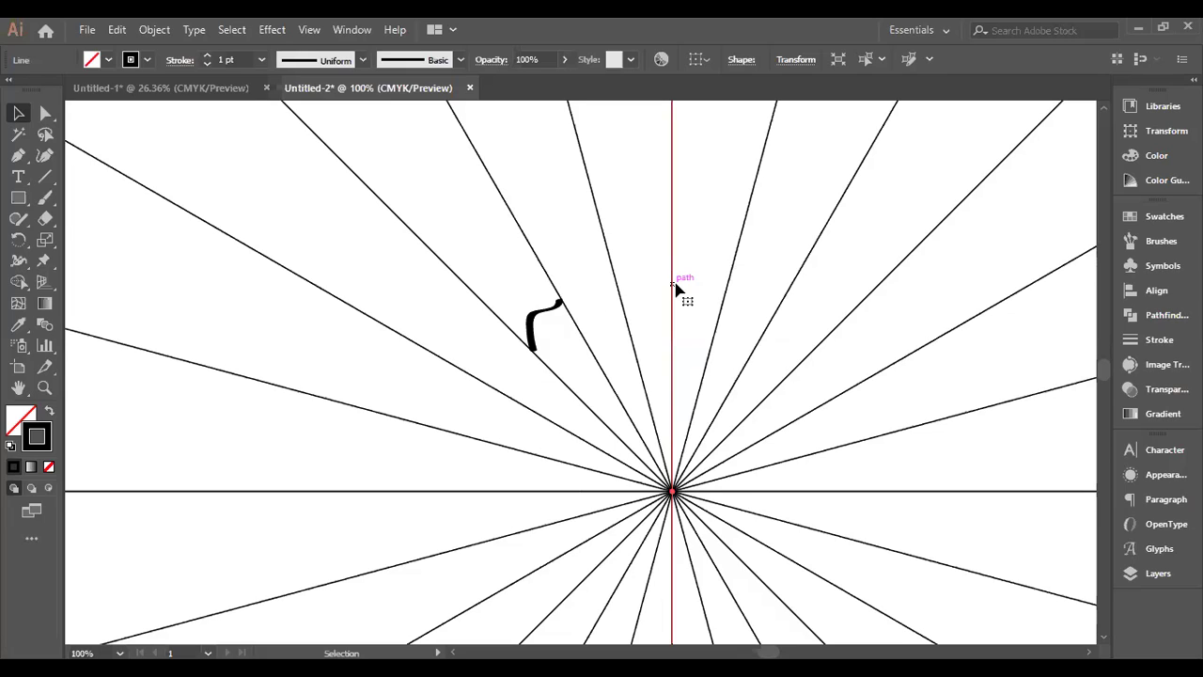
click(1143, 573)
click(867, 545)
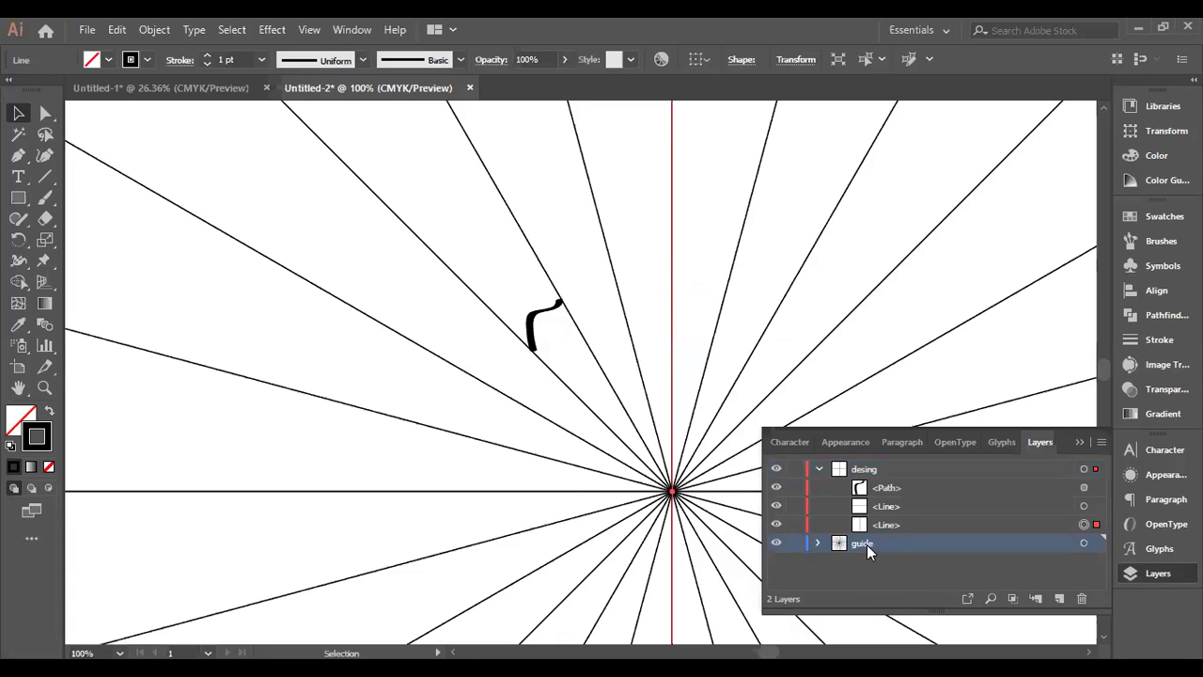
drag(867, 544, 867, 464)
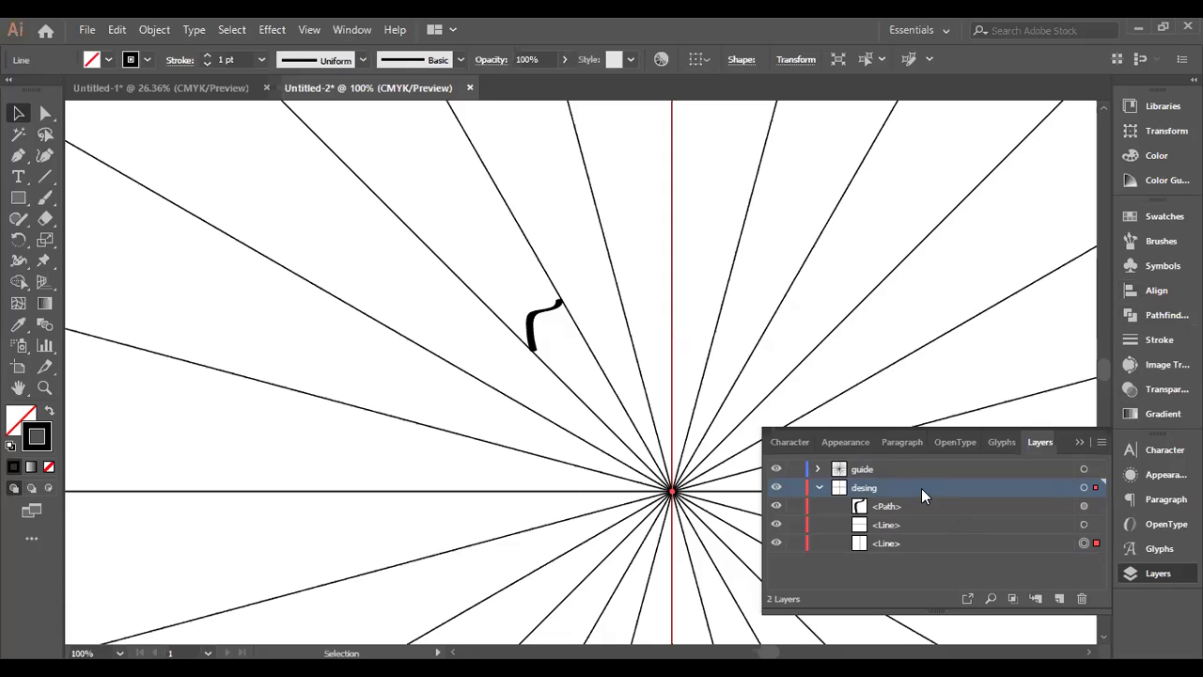
click(1095, 487)
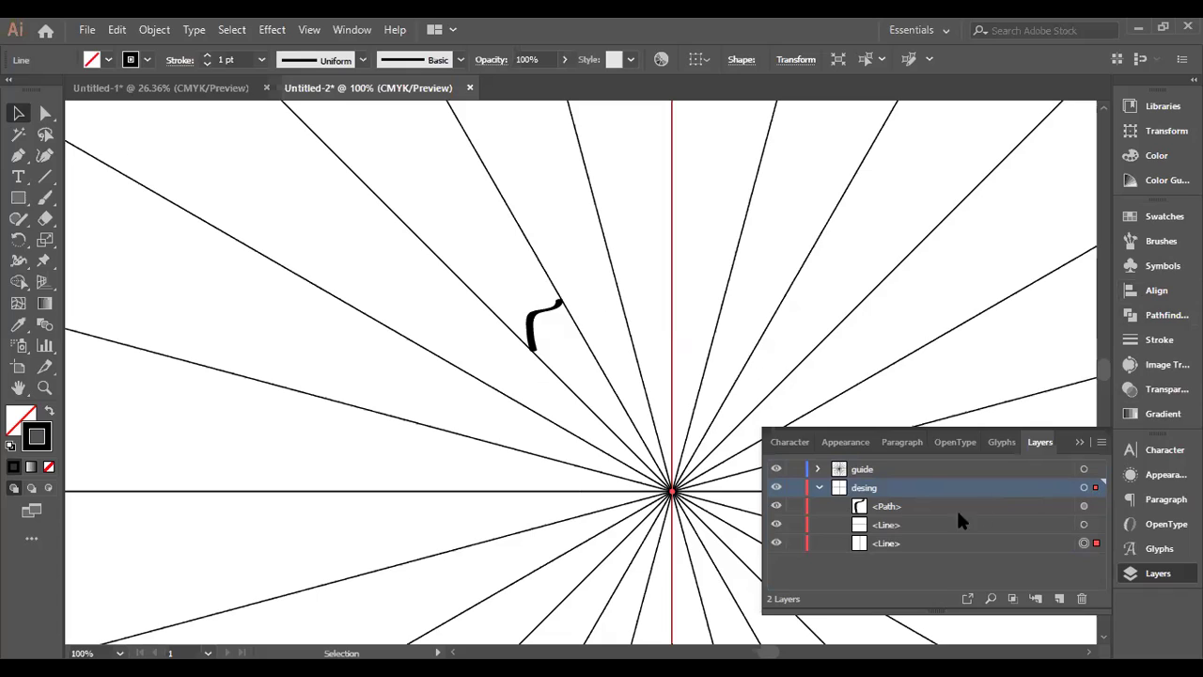
click(821, 487)
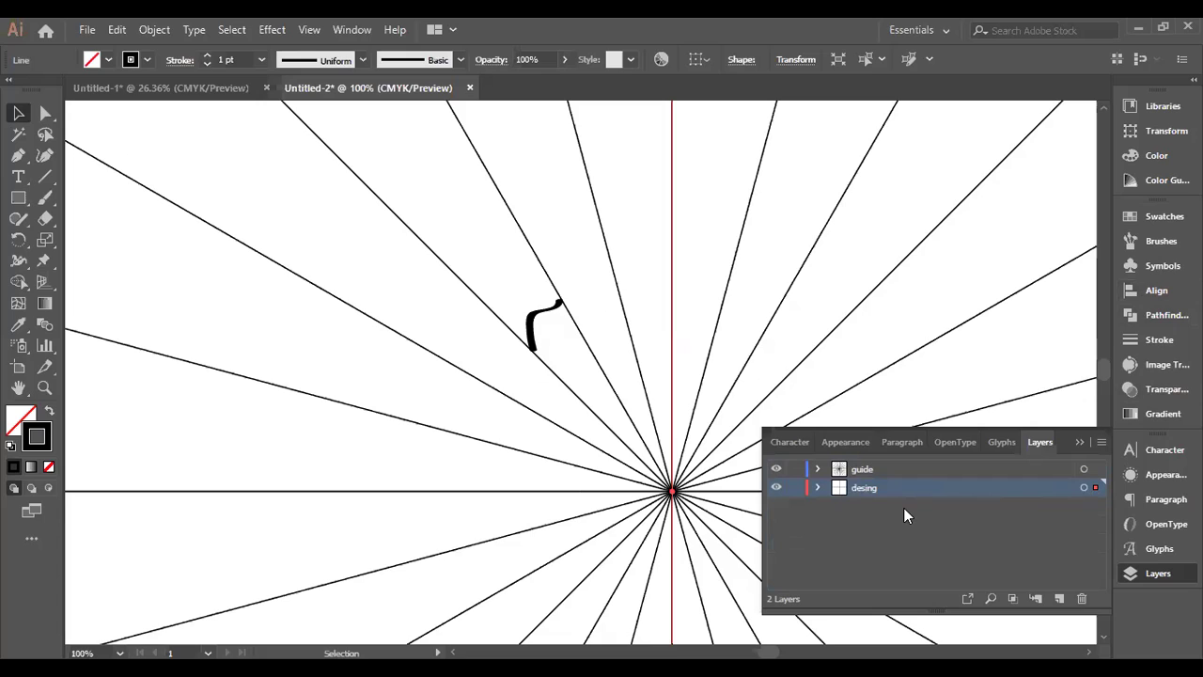
click(776, 488)
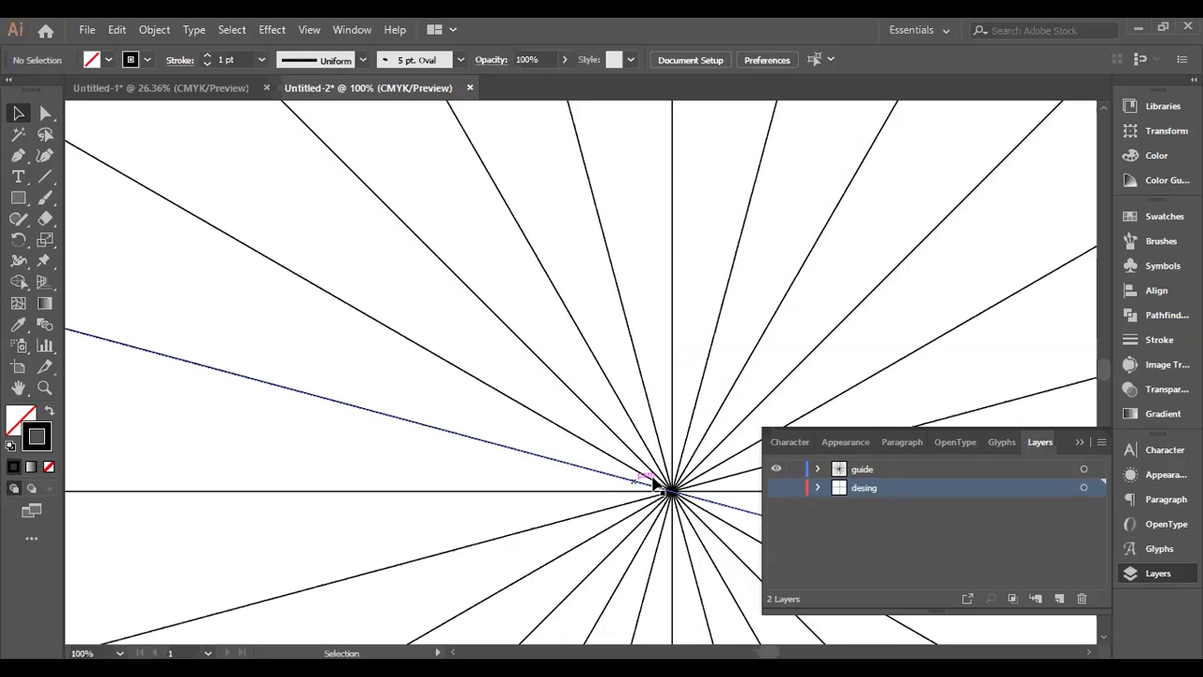
drag(899, 467, 897, 500)
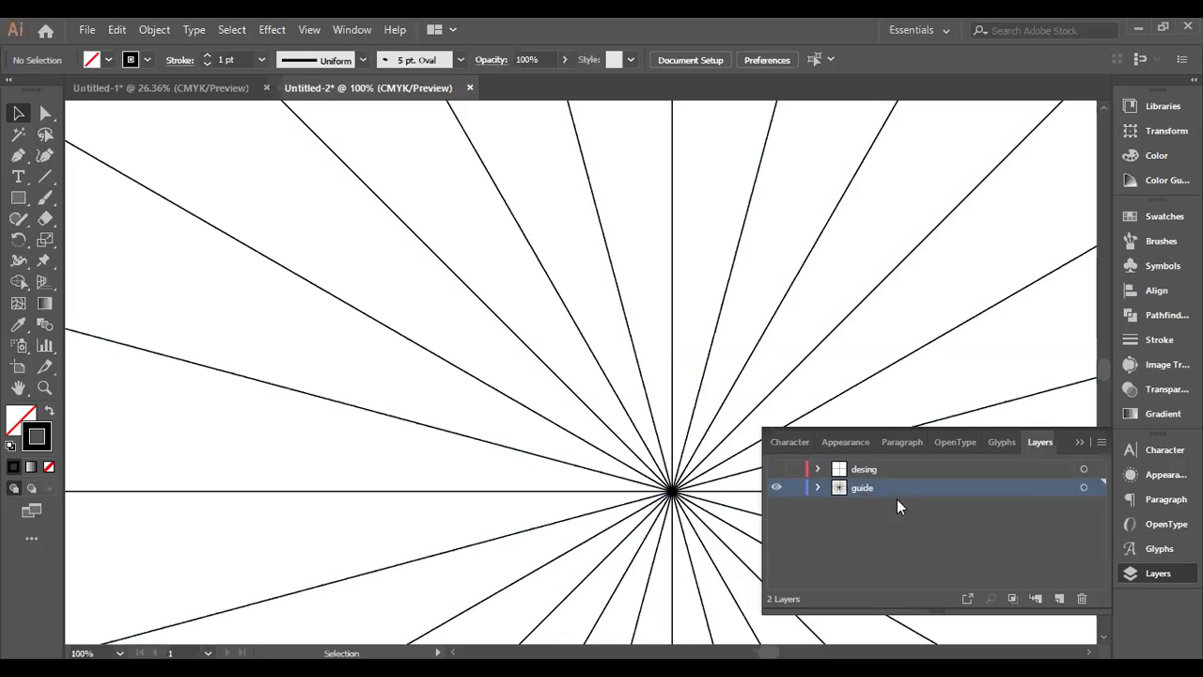
Toggle the visibility of the guide and desing layers to check which artwork each one holds, leaving both shown.
click(776, 487)
click(777, 469)
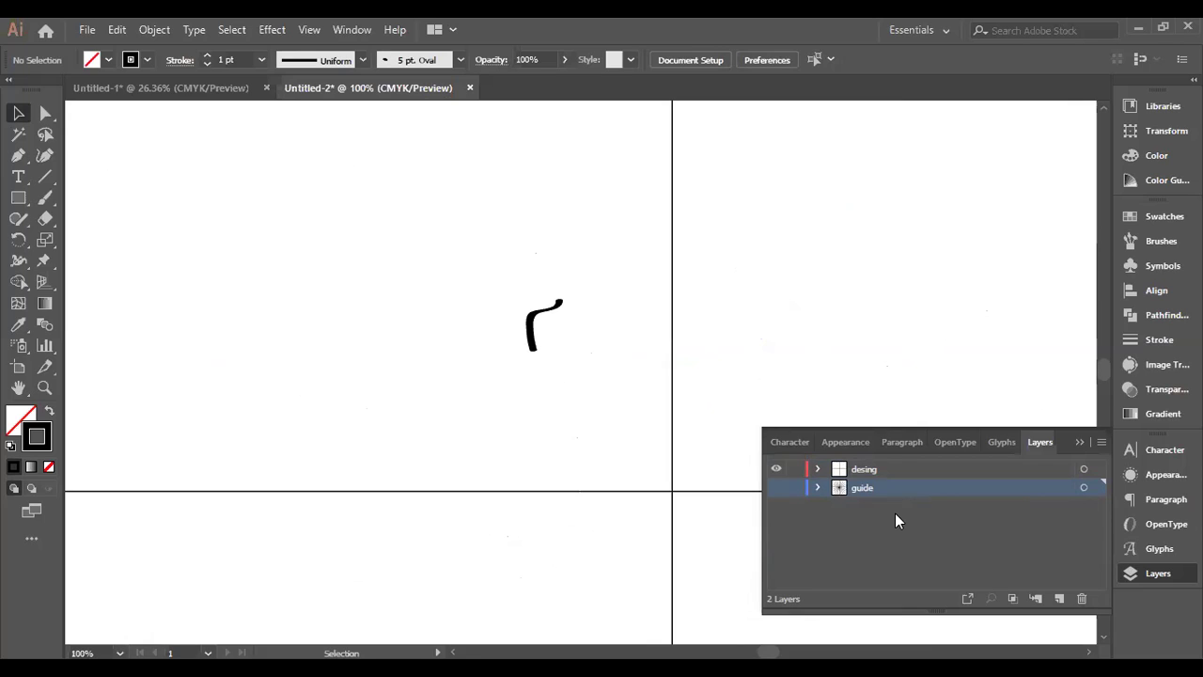
click(777, 469)
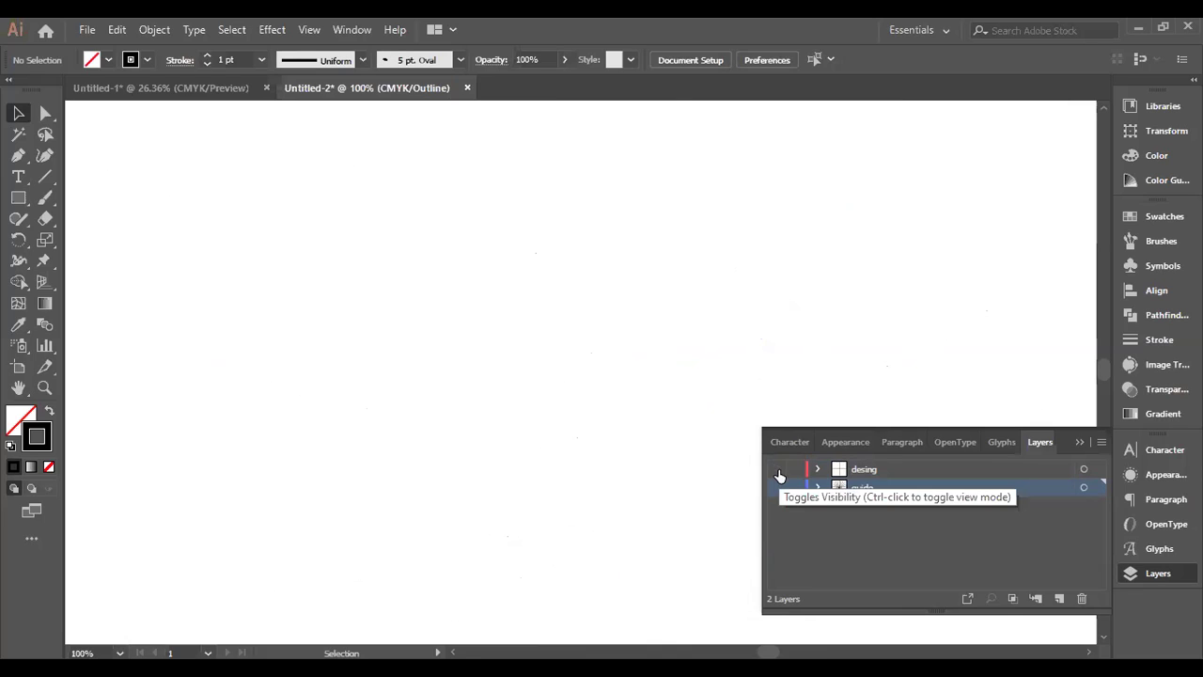
click(777, 470)
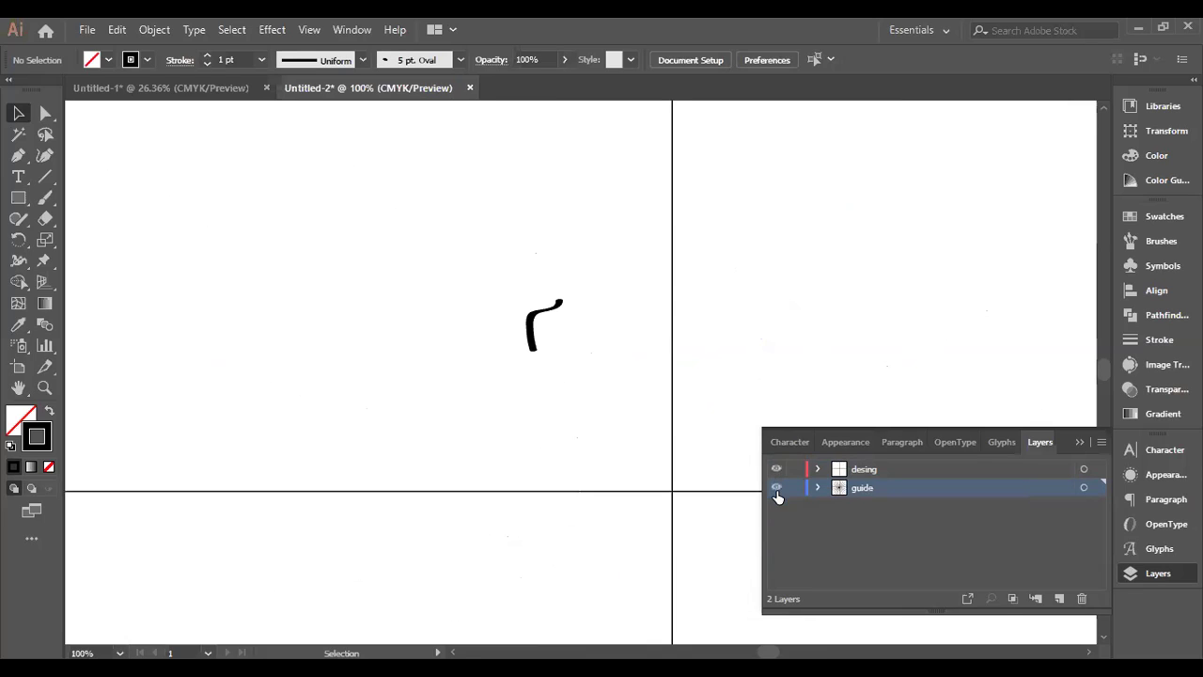
click(776, 489)
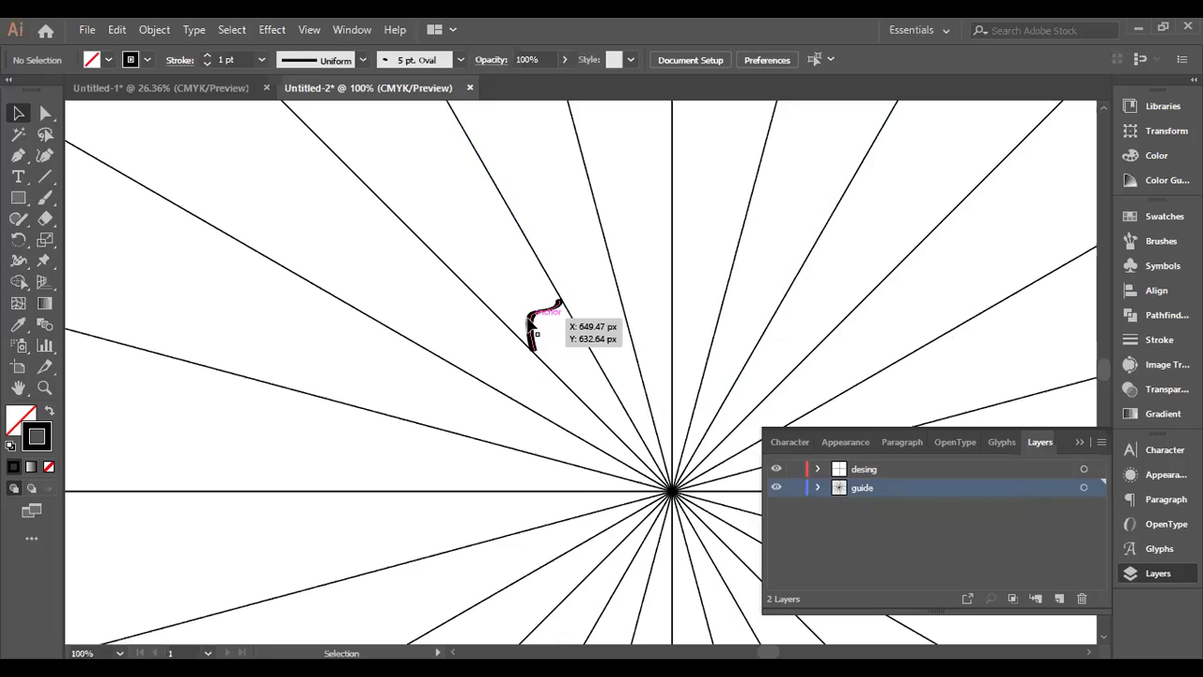
Paint a short wavy Paintbrush stroke on the desing layer in the wedge just left of the vertical centre line, and check the layer's contents.
click(904, 467)
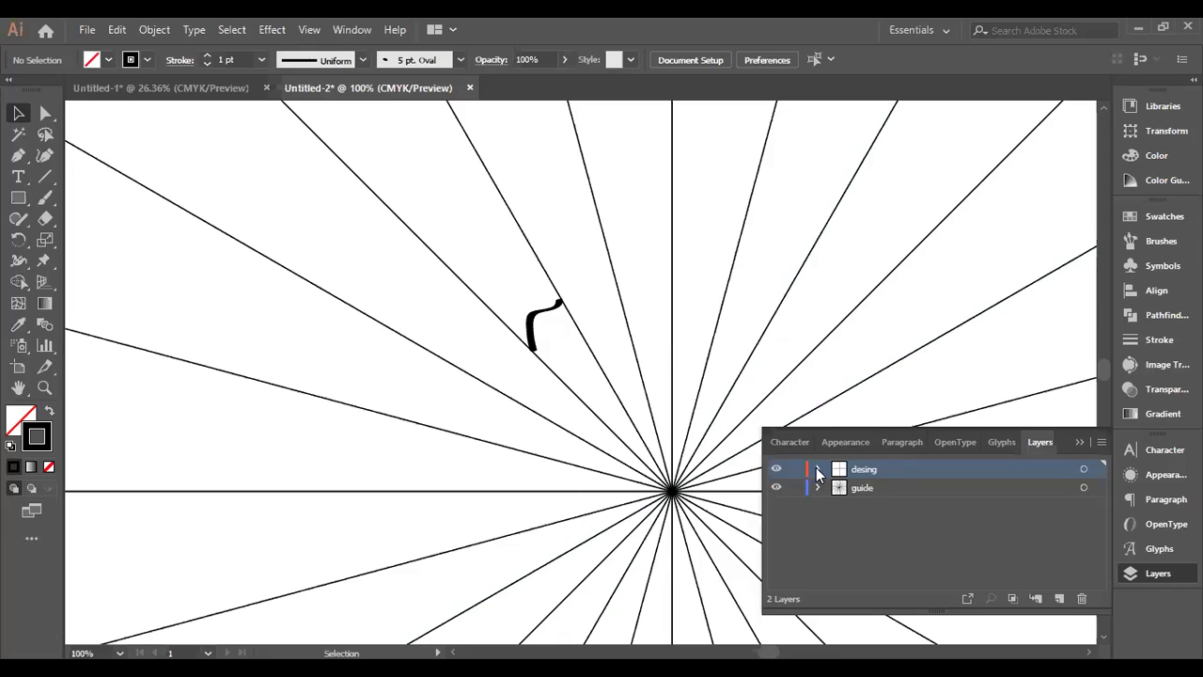
click(1083, 469)
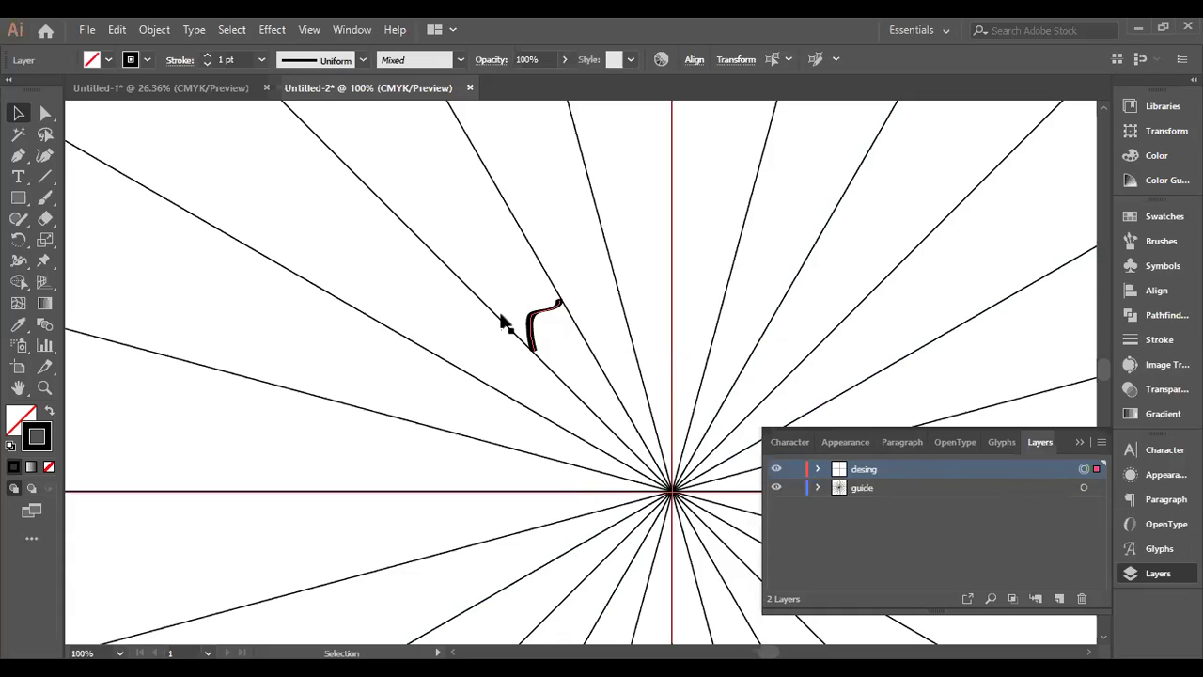
click(45, 198)
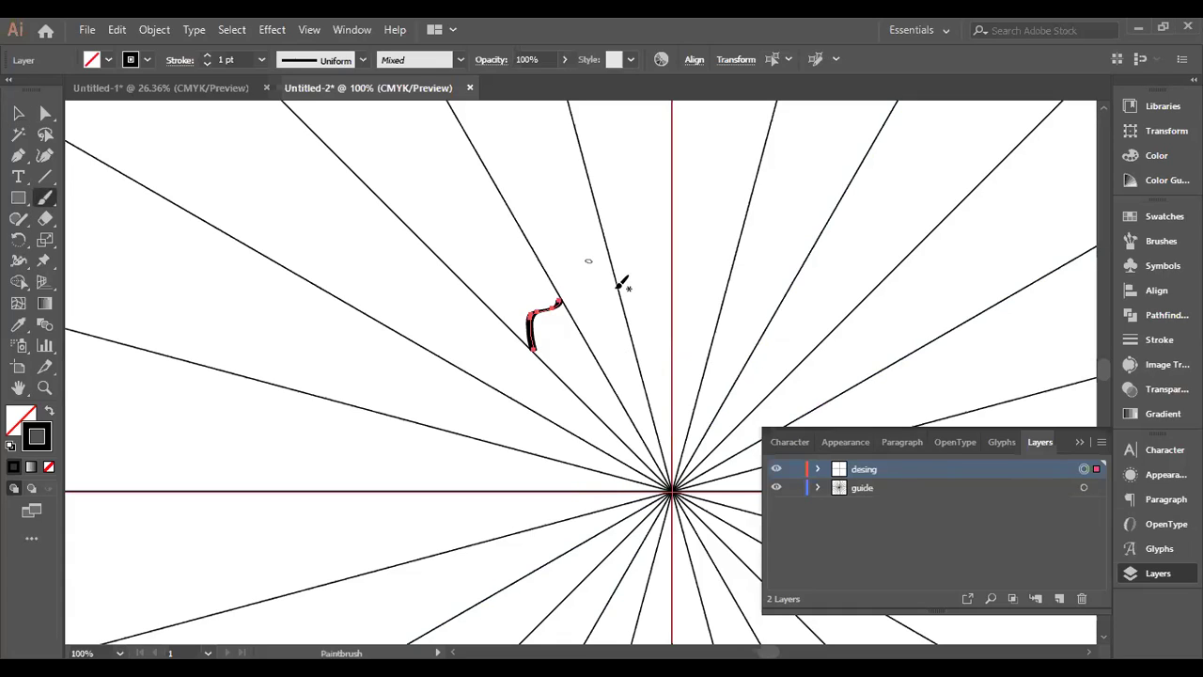
drag(617, 280, 675, 234)
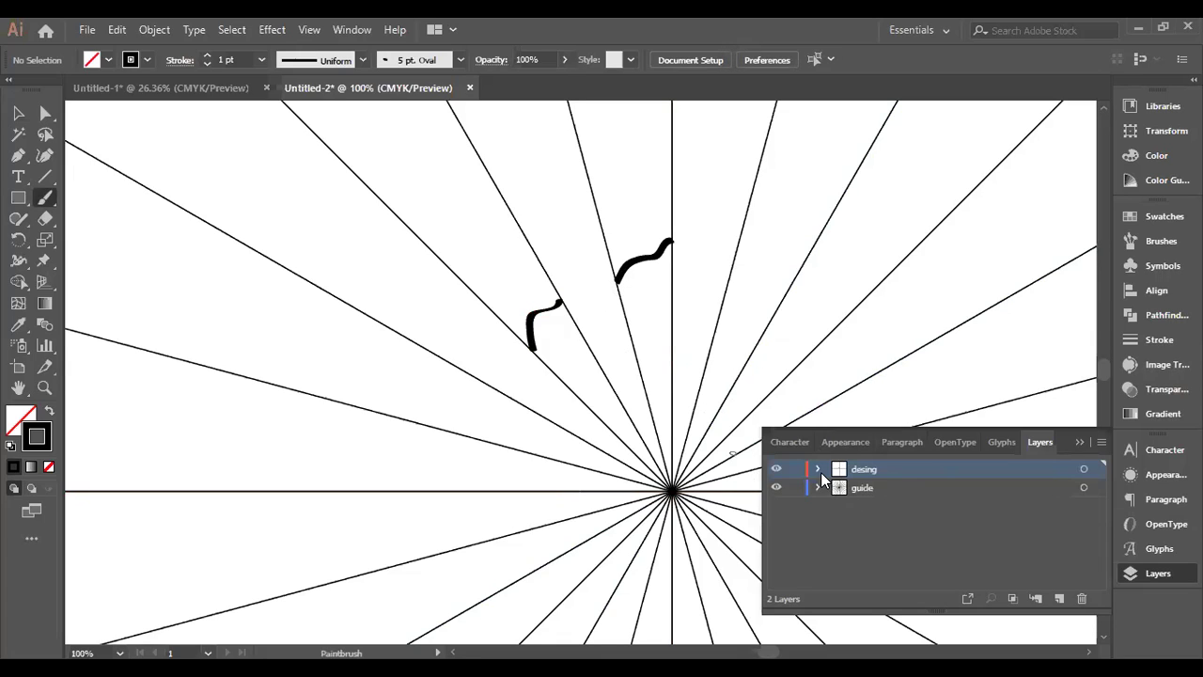
click(816, 469)
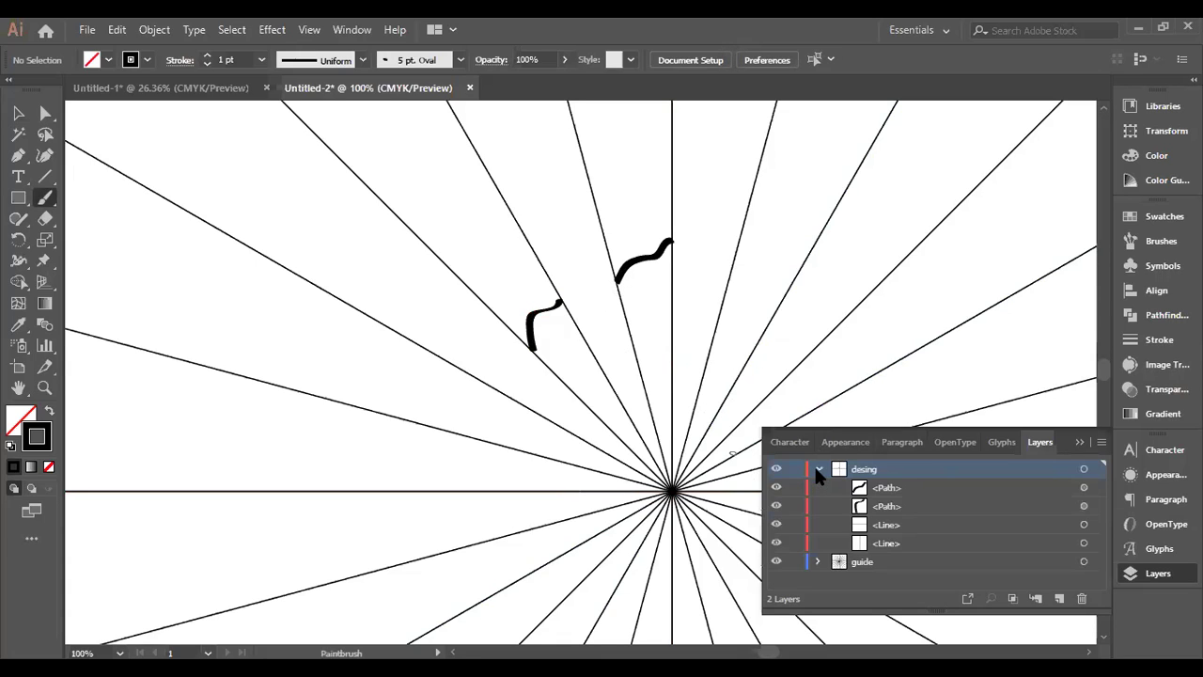
click(817, 469)
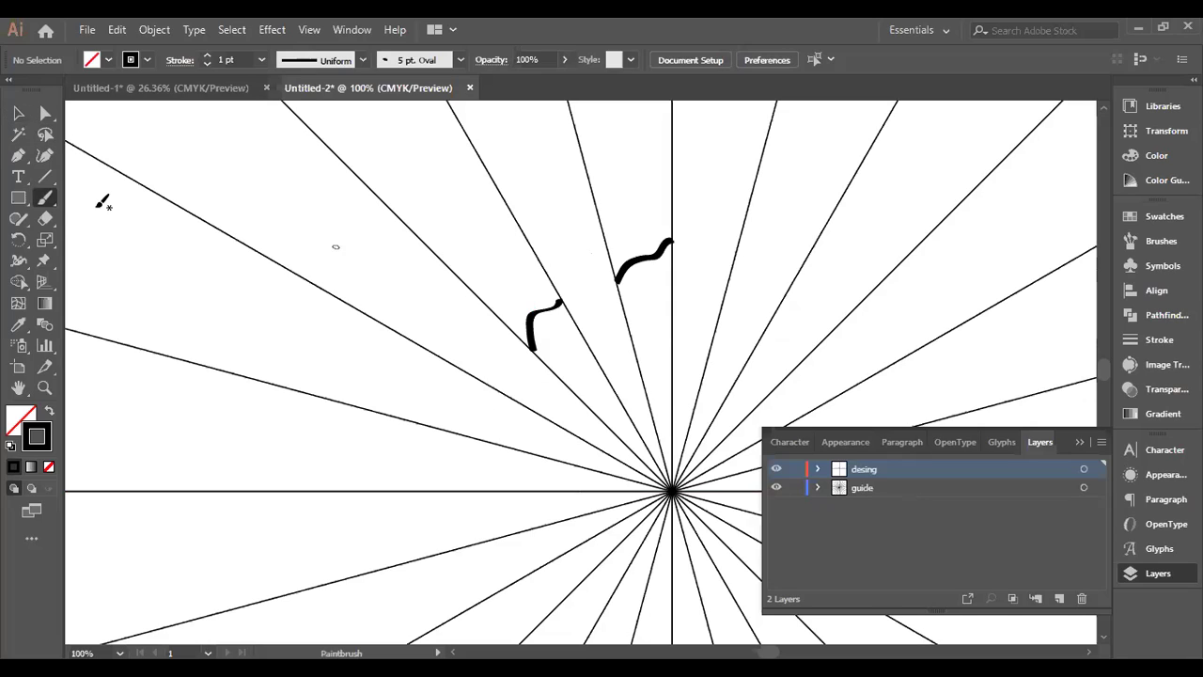
Delete both brush strokes from the desing layer, leaving only its two centre lines.
key(v)
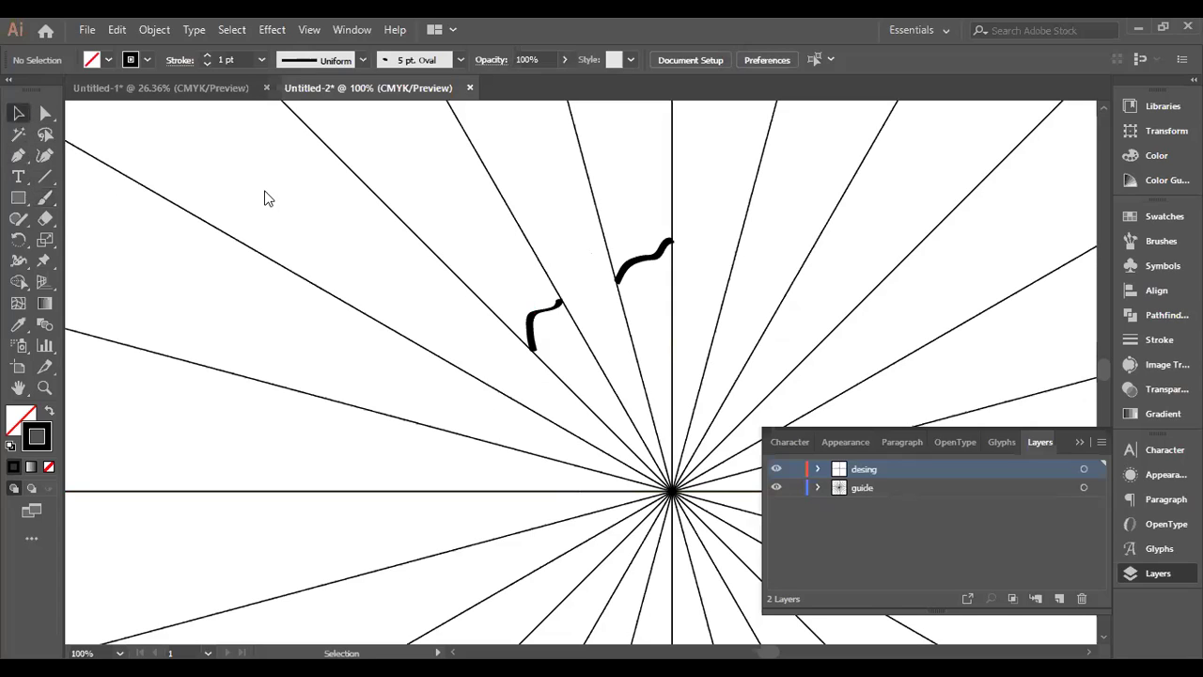
click(627, 273)
key(Delete)
click(542, 313)
key(Delete)
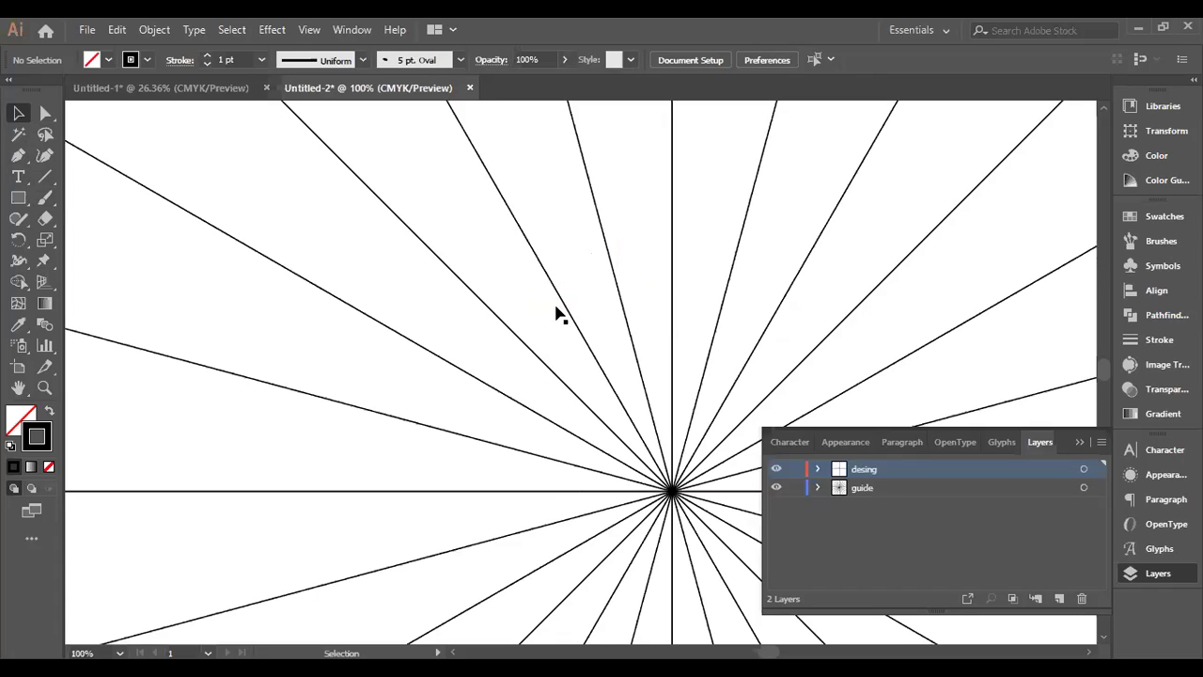
Paint an S-shaped Paintbrush stroke on the desing layer in the wedge just right of the vertical centre line, and hide the guide layer.
click(44, 195)
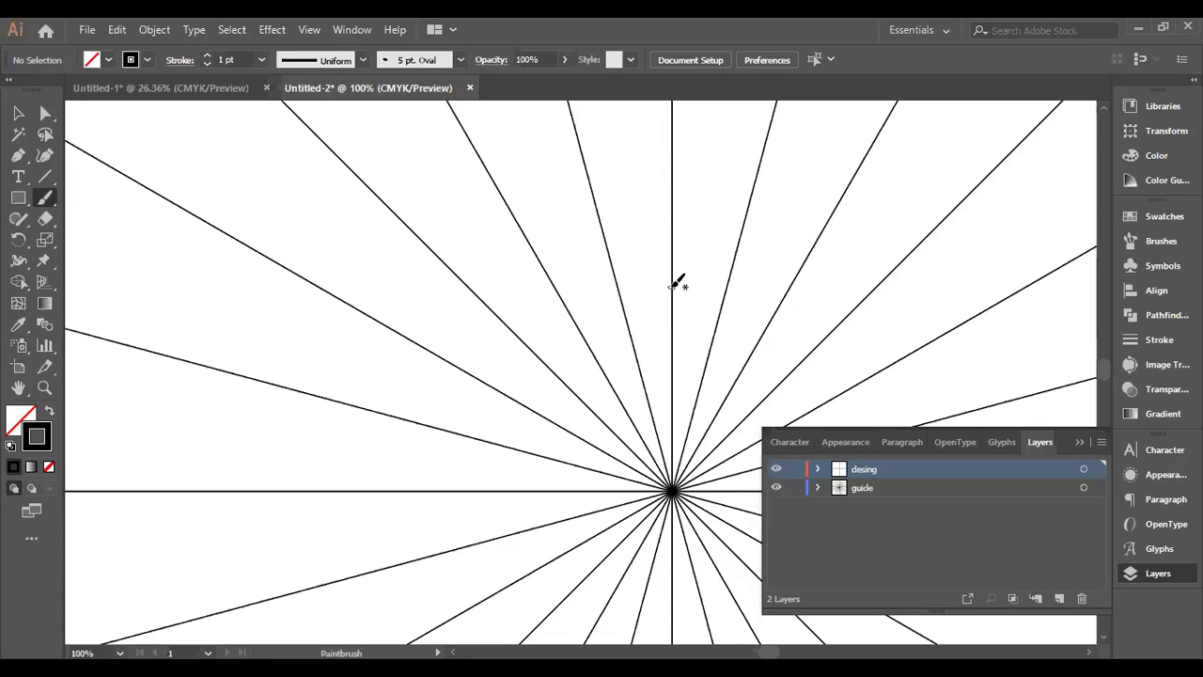
mouse_move(670, 286)
mouse_down()
mouse_move(707, 301)
mouse_move(712, 330)
mouse_up()
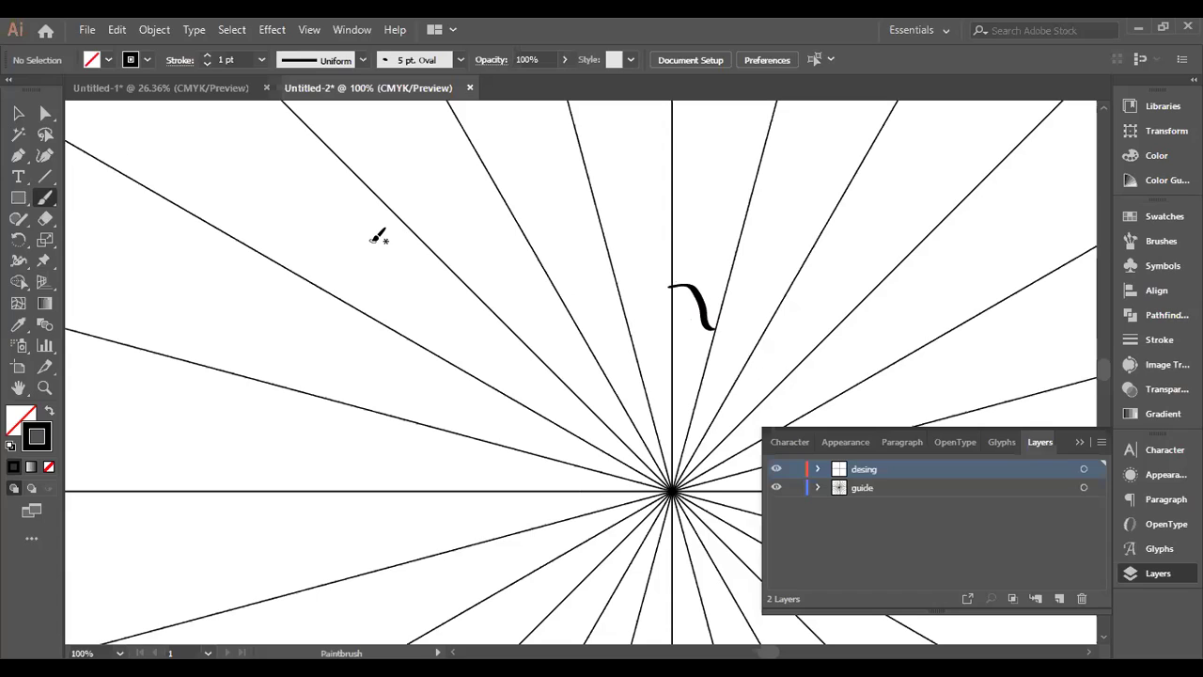
click(777, 488)
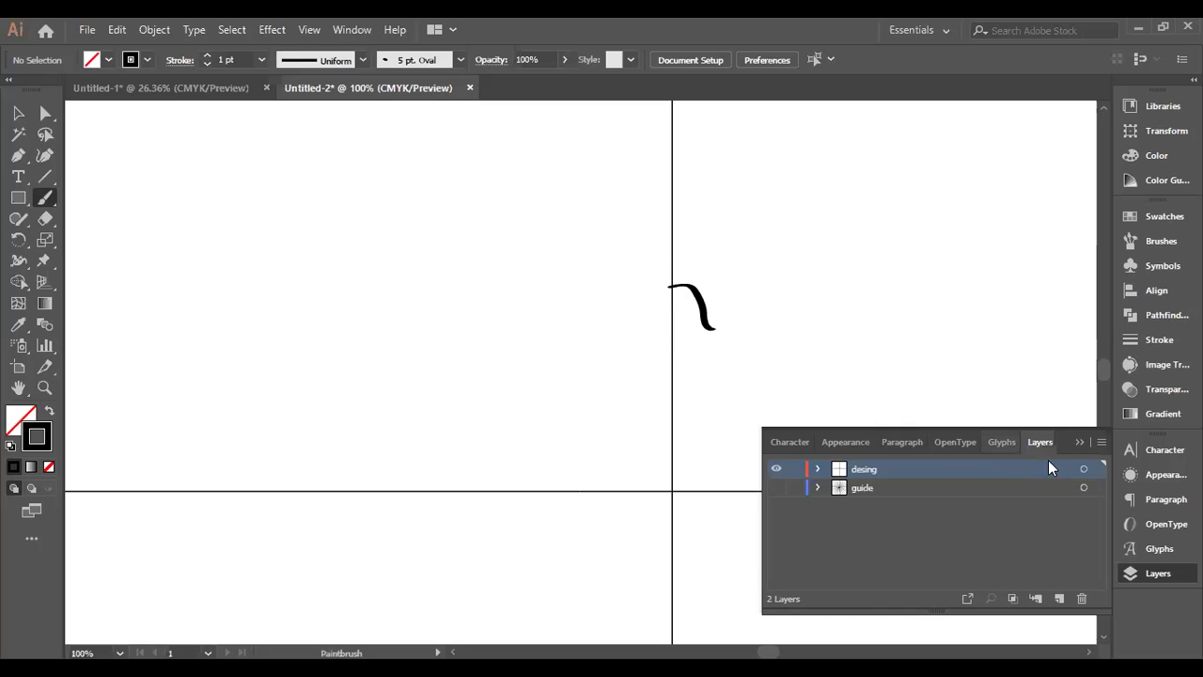
Apply a previewed Transform effect to the whole desing layer with Reflect X enabled and 1 copy.
click(1084, 470)
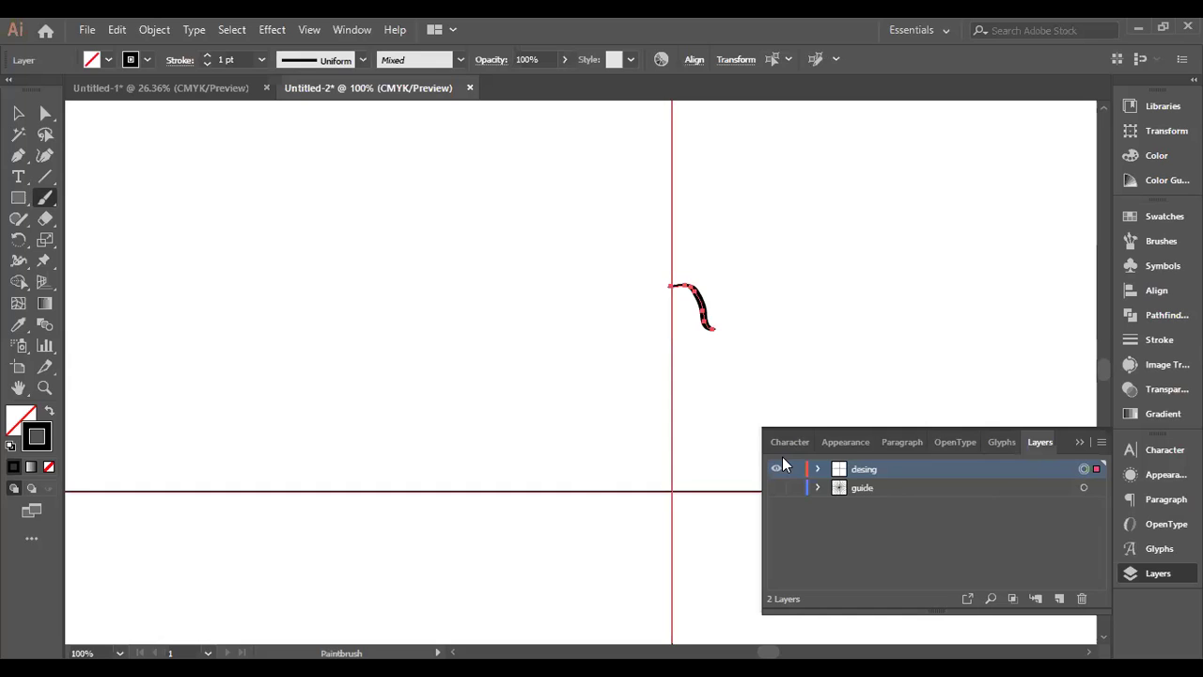
click(272, 29)
mouse_move(360, 177)
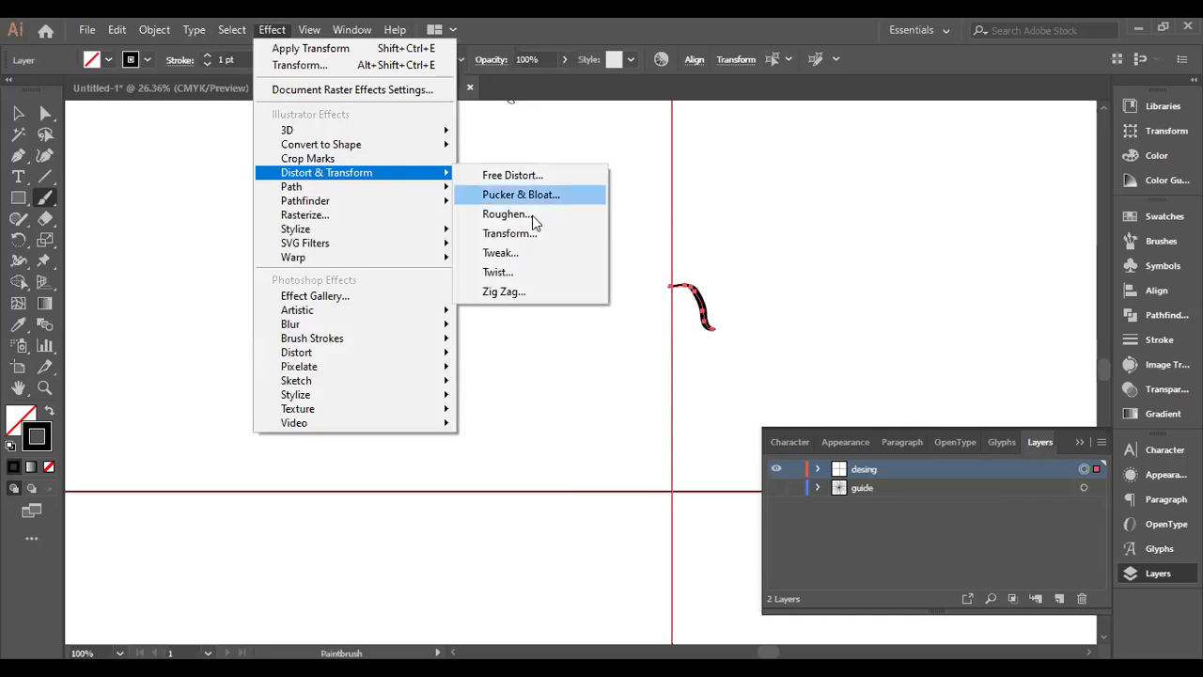
click(532, 236)
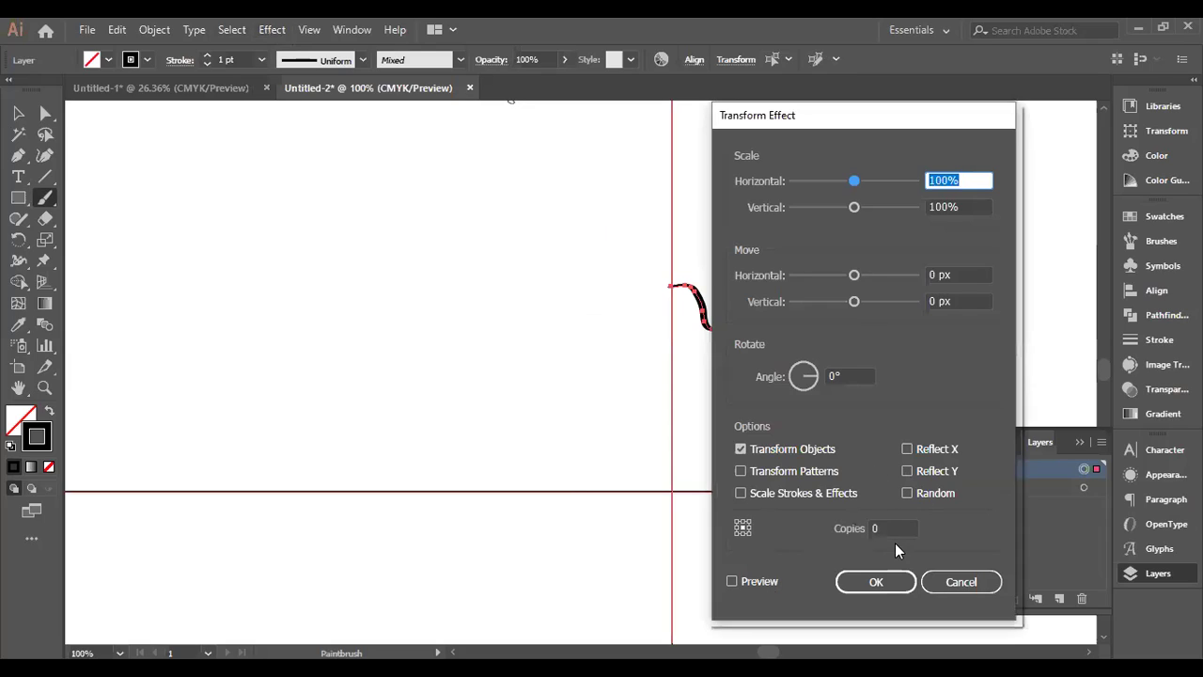
click(908, 450)
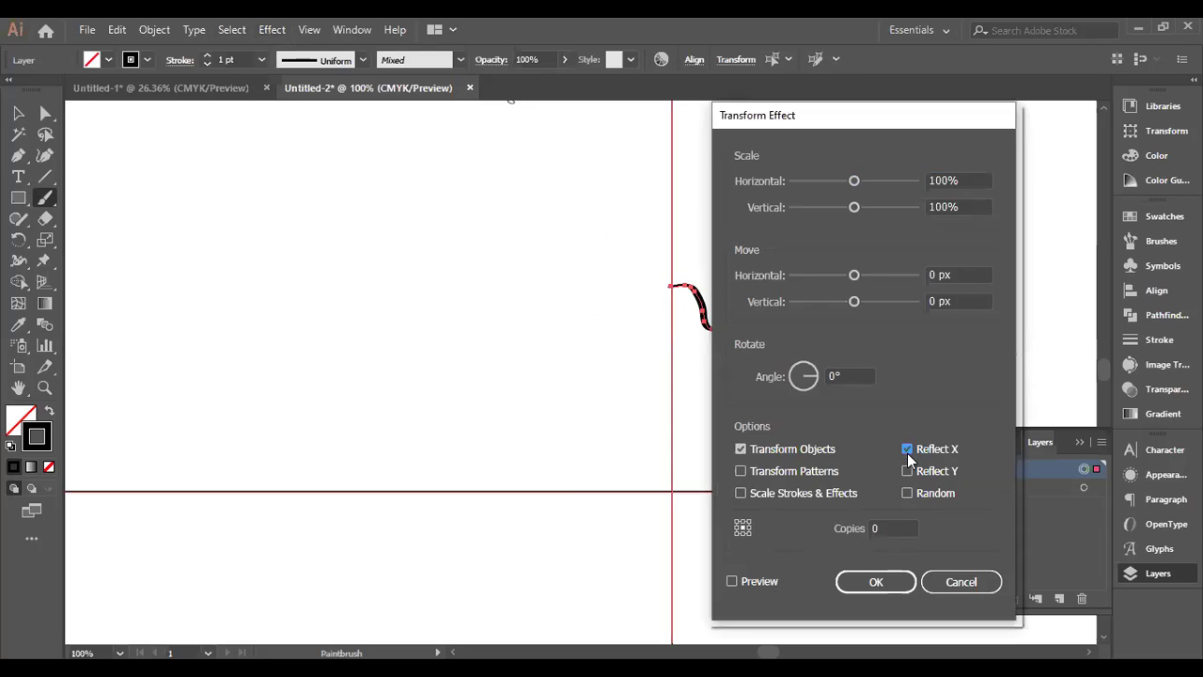
click(879, 528)
text(1)
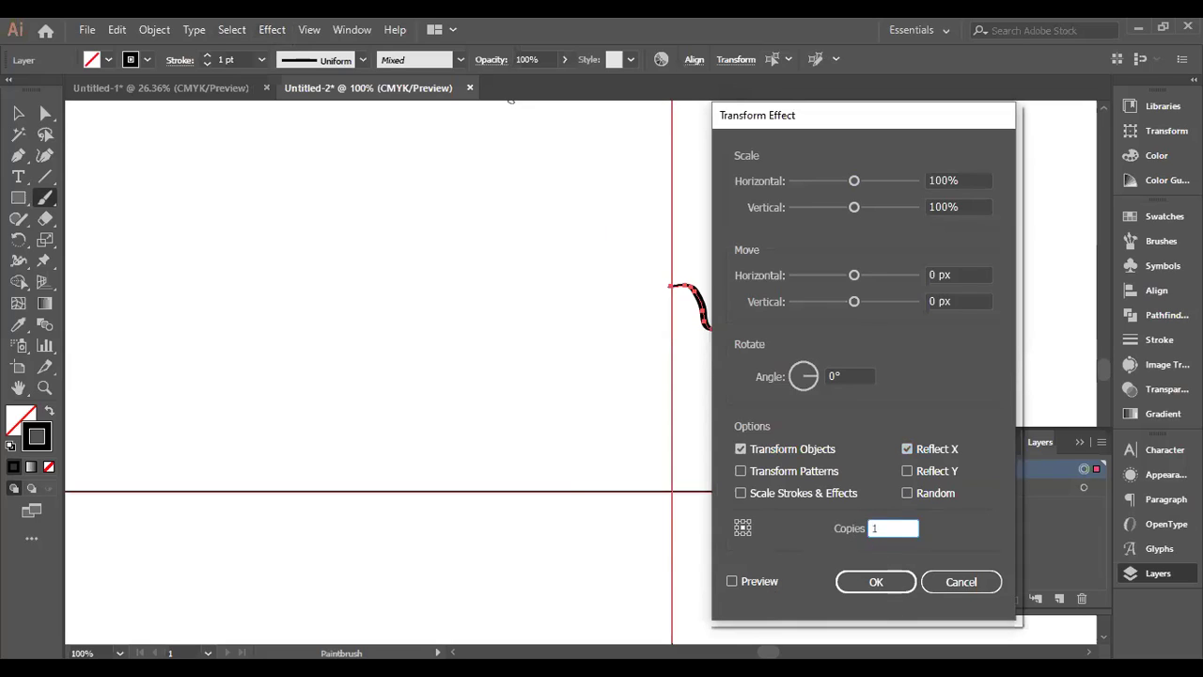
click(757, 582)
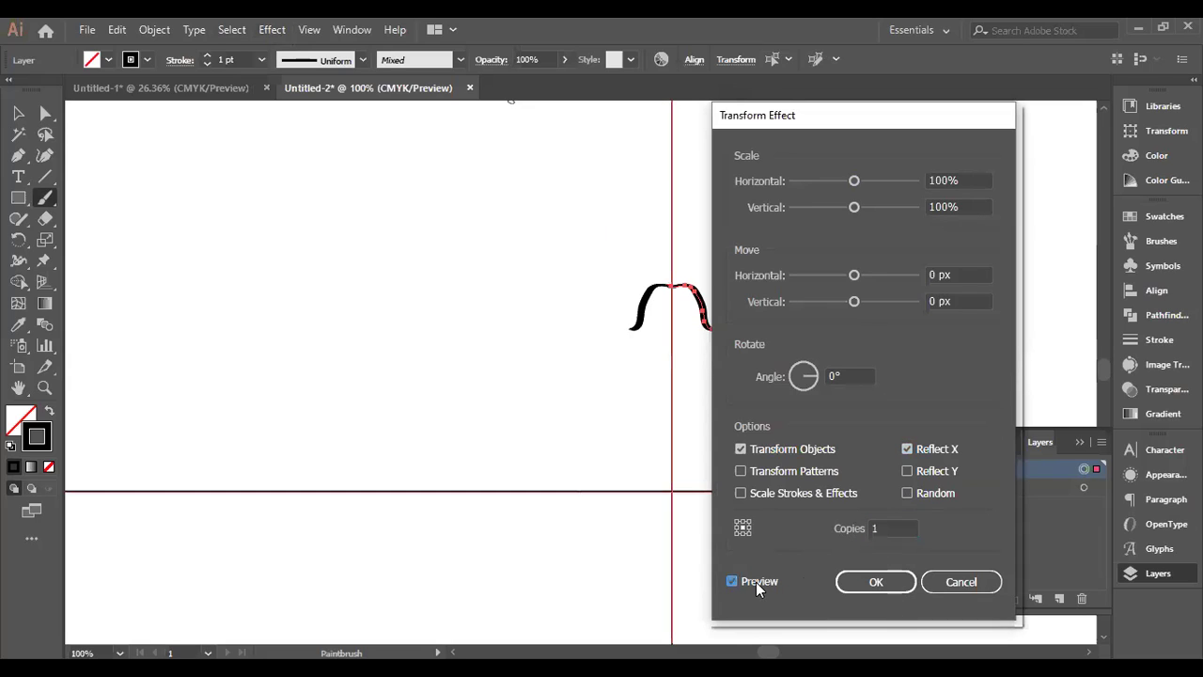
click(872, 582)
Apply a second, previewed Transform effect to the whole desing layer with a 30° rotation angle and 11 copies.
click(17, 114)
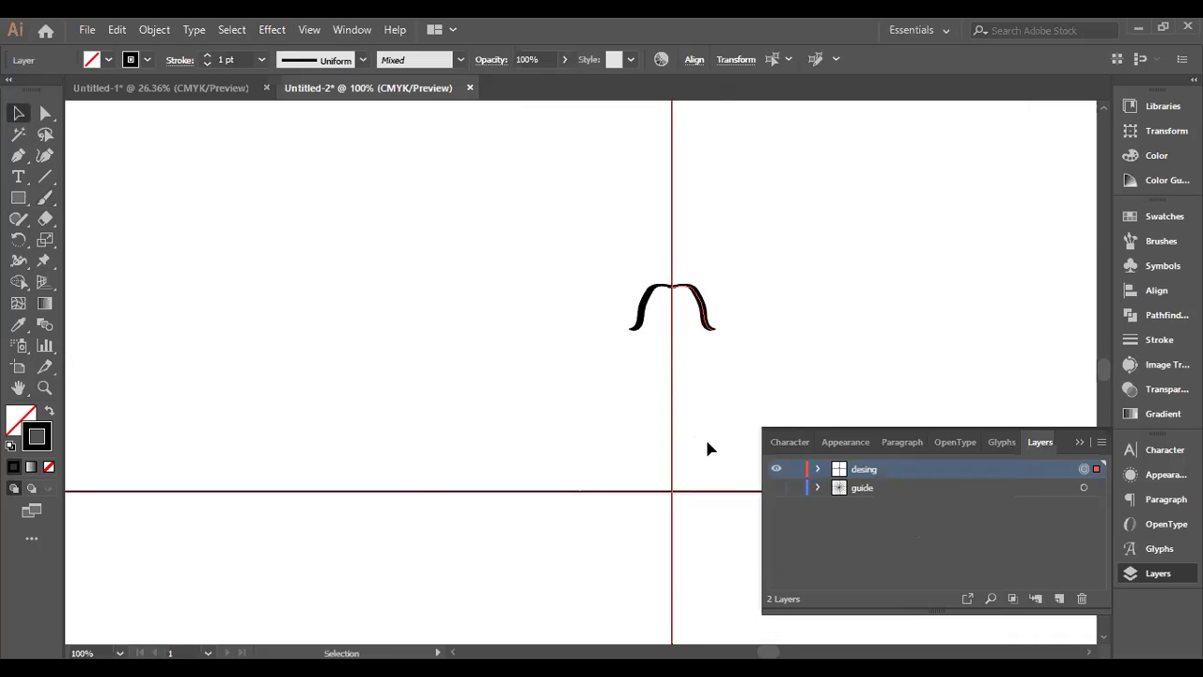
click(272, 29)
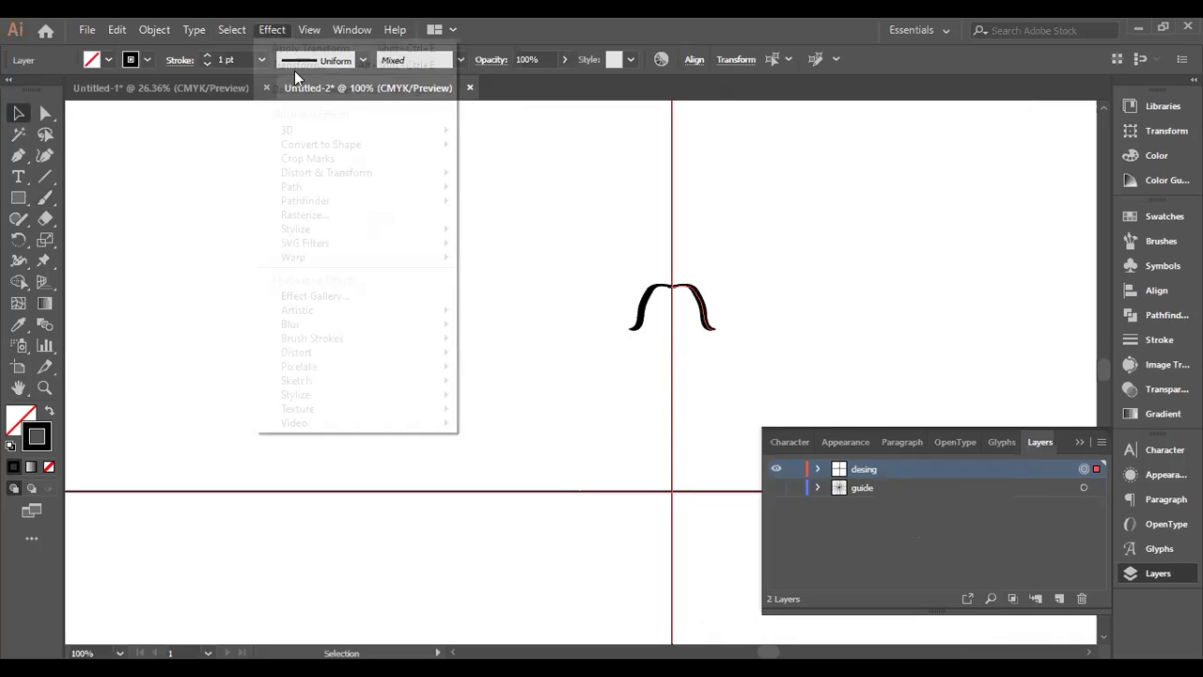
mouse_move(353, 172)
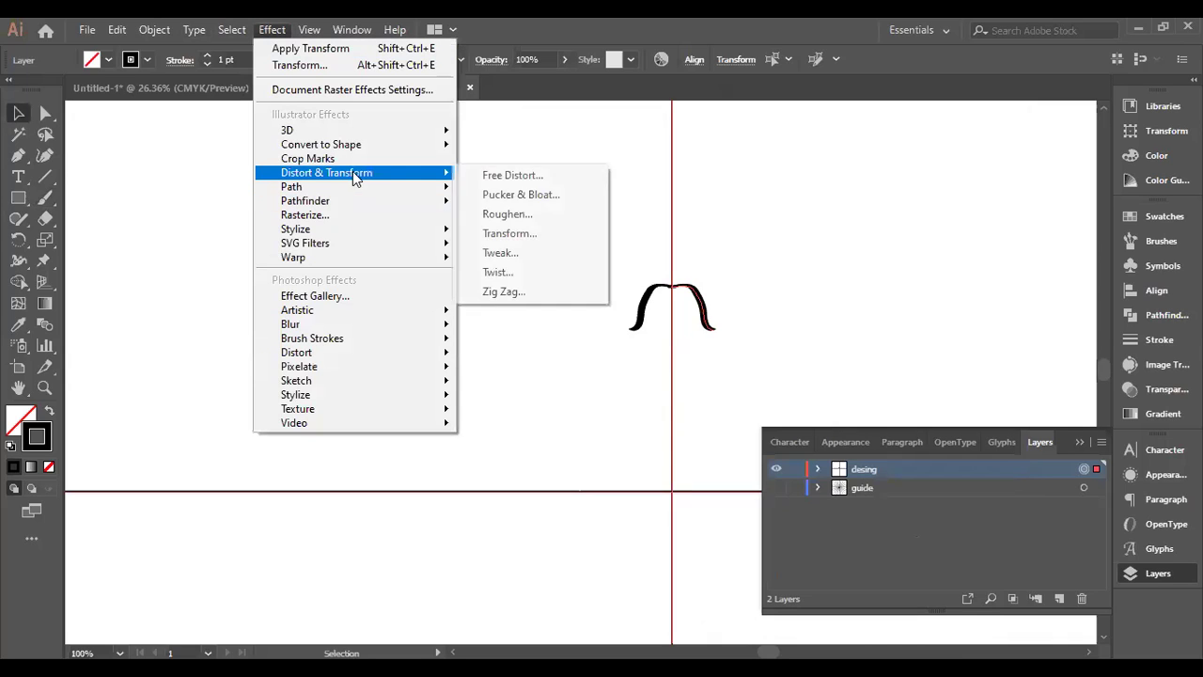
click(548, 234)
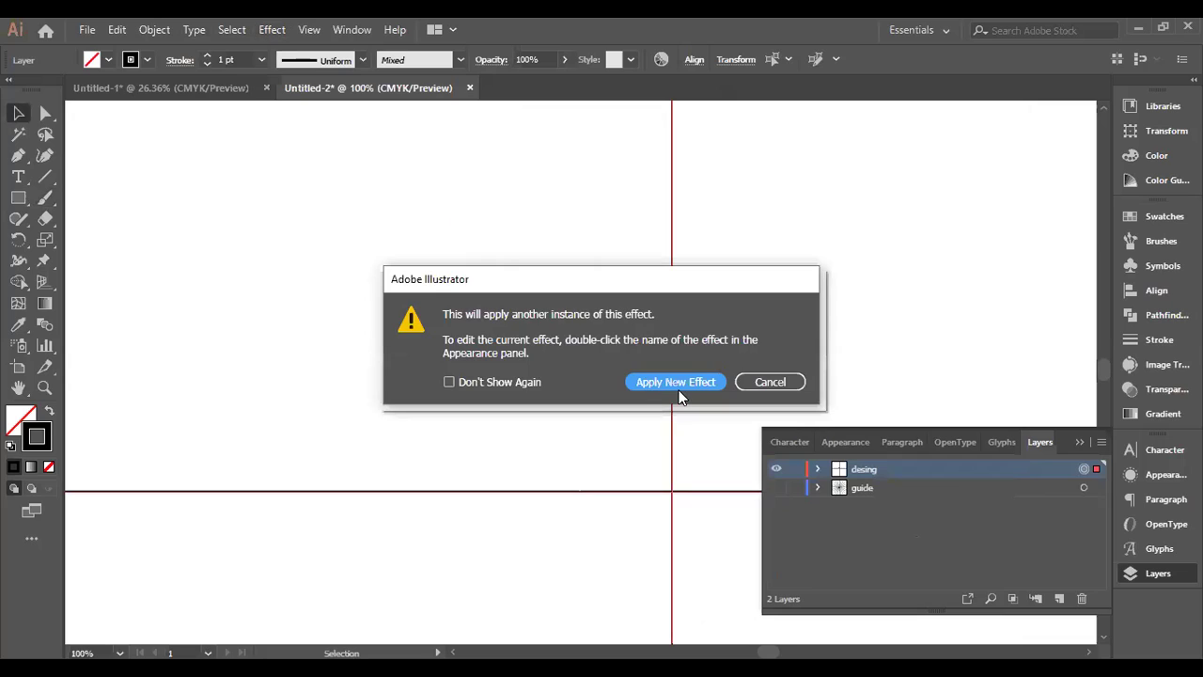
click(678, 387)
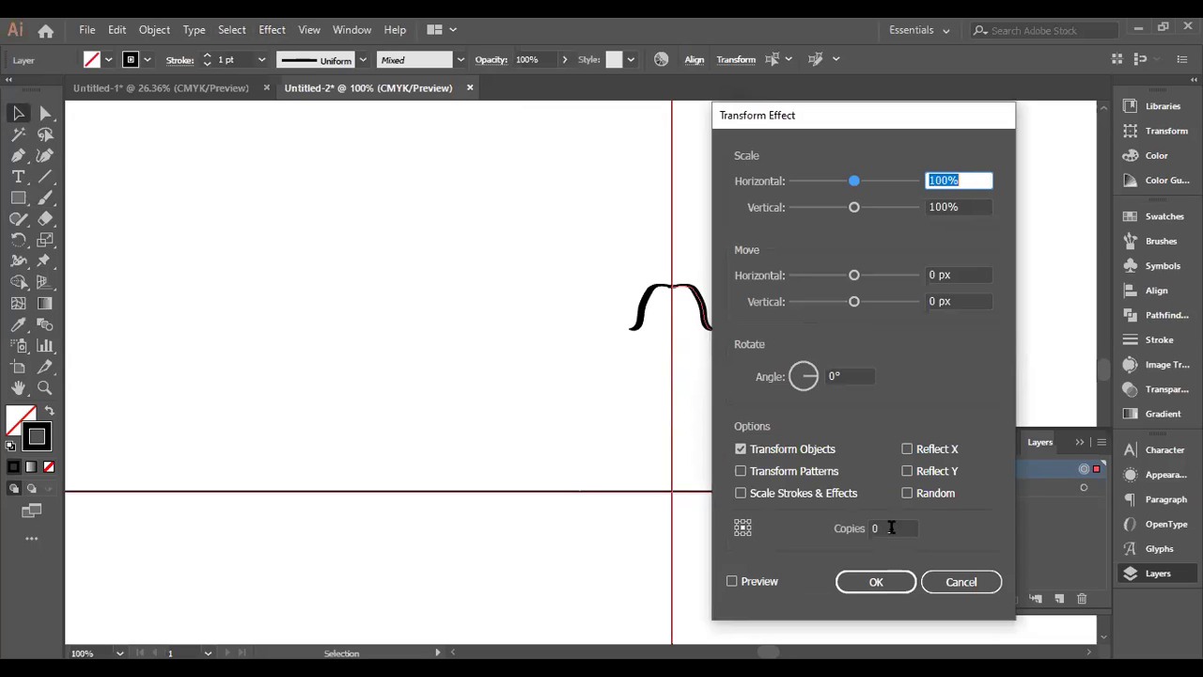
click(891, 527)
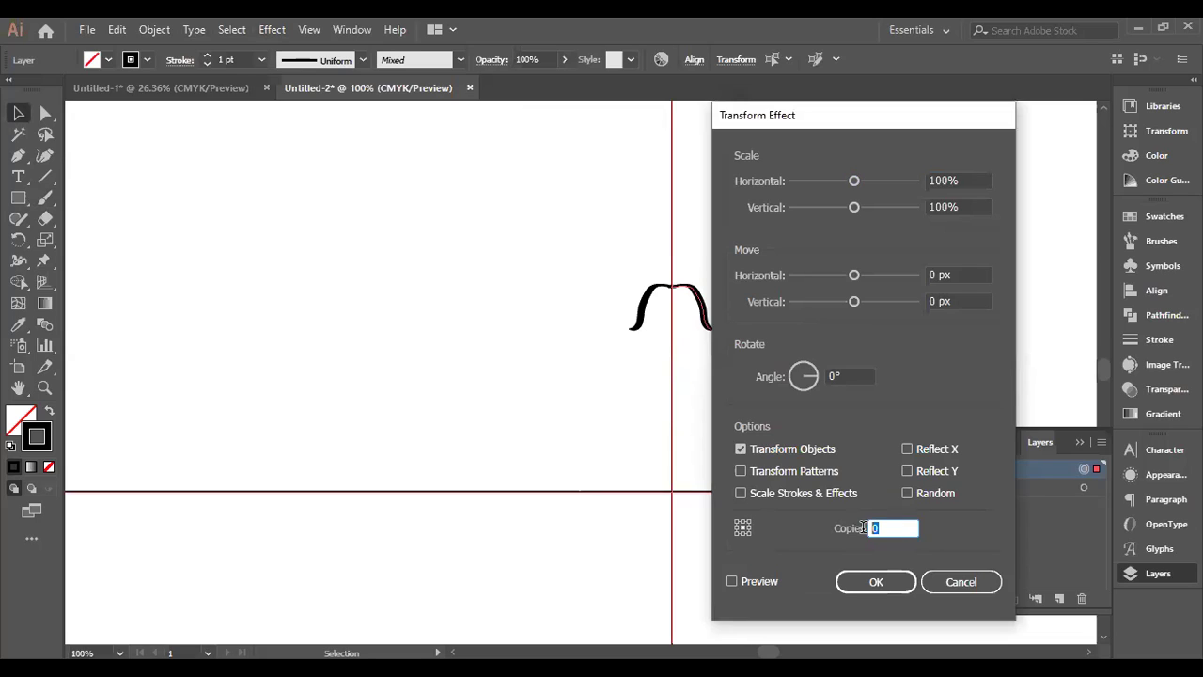
click(802, 377)
text(3)
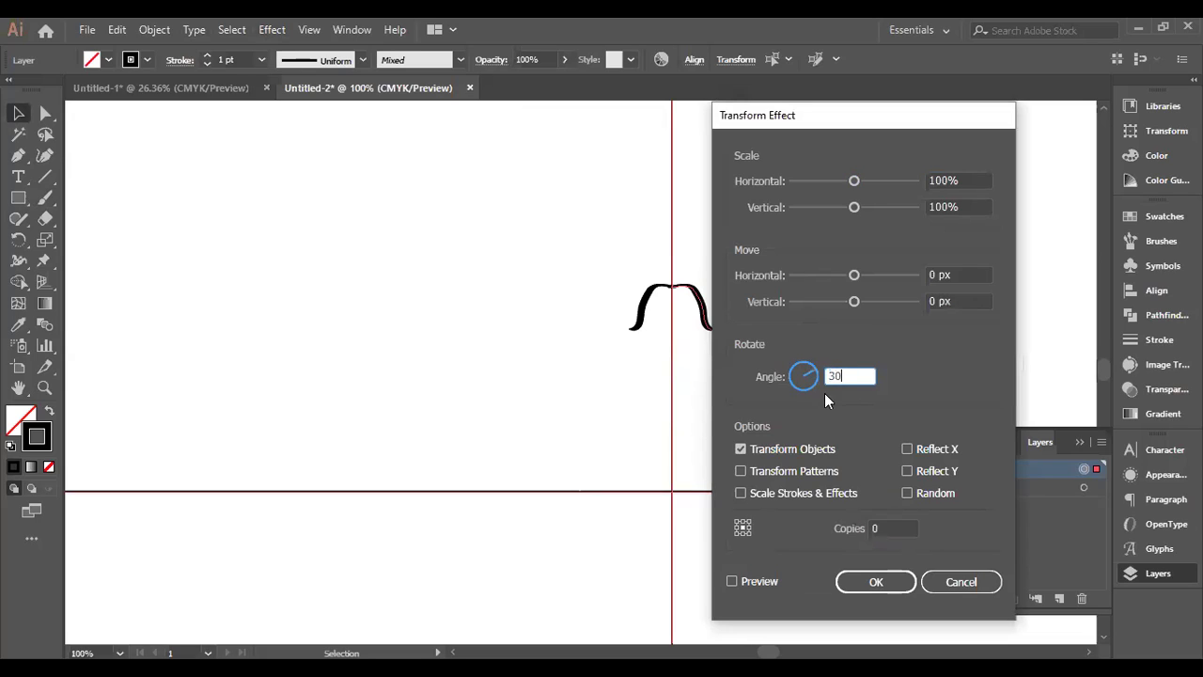
click(866, 530)
text(11)
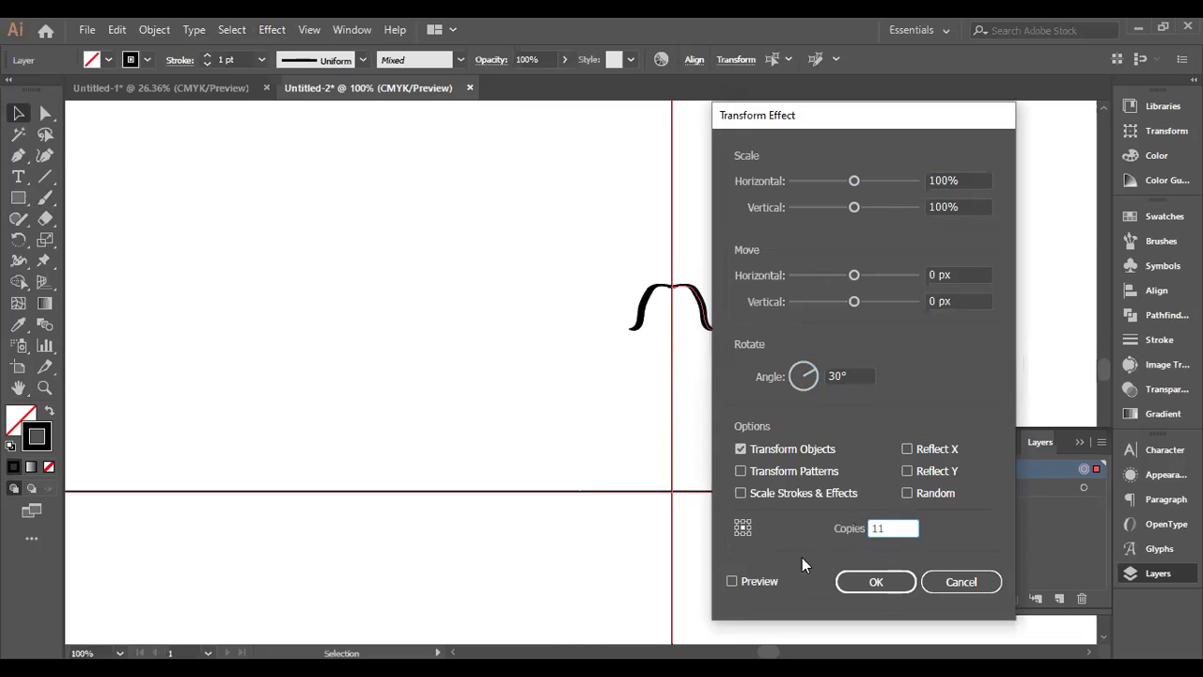
click(753, 579)
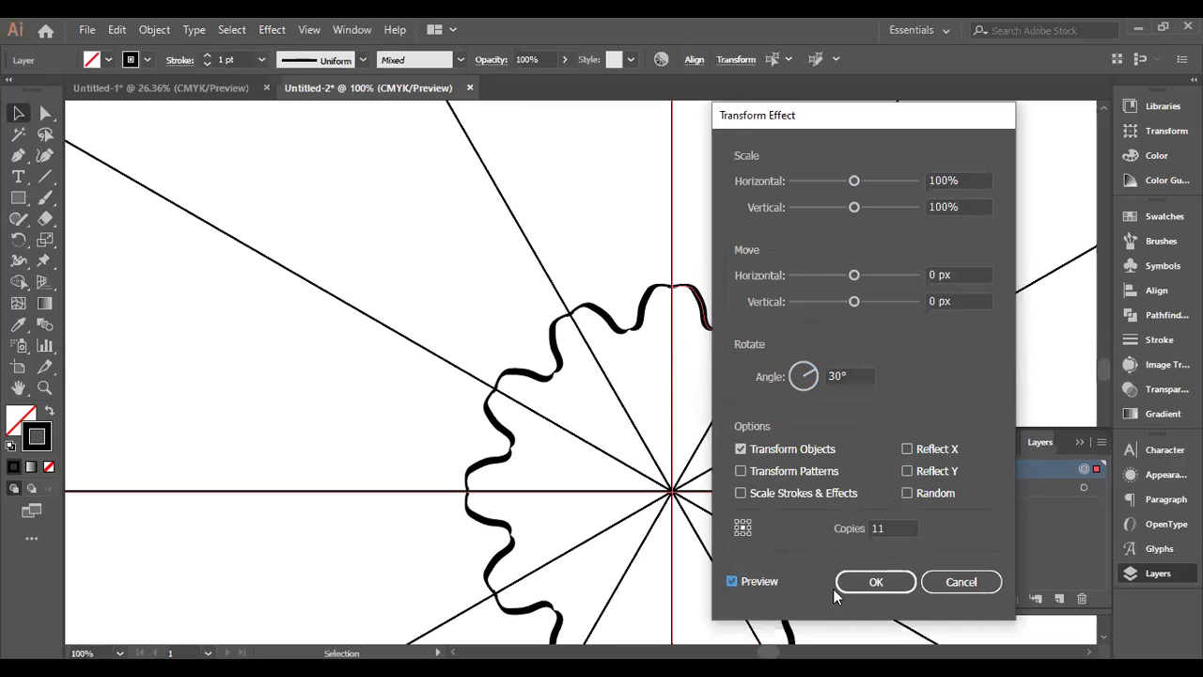
click(870, 584)
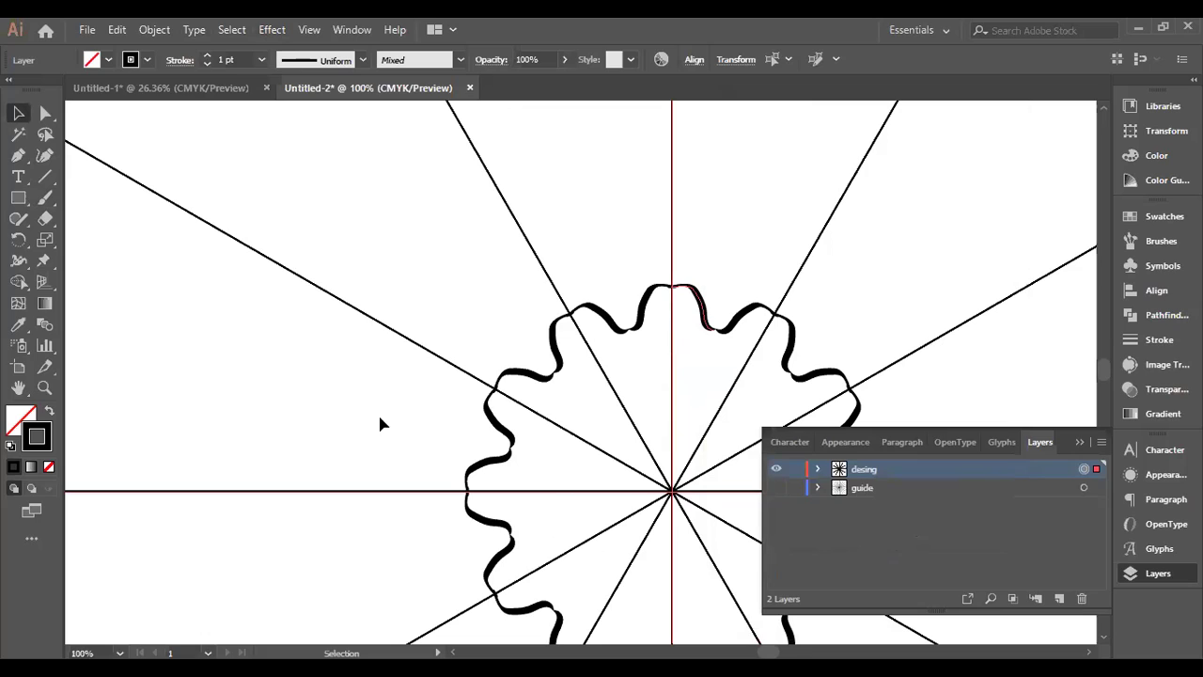
Paint a short scalloped Paintbrush stroke just outside the wavy ring, starting at the first ray left of the vertical centre line.
click(45, 195)
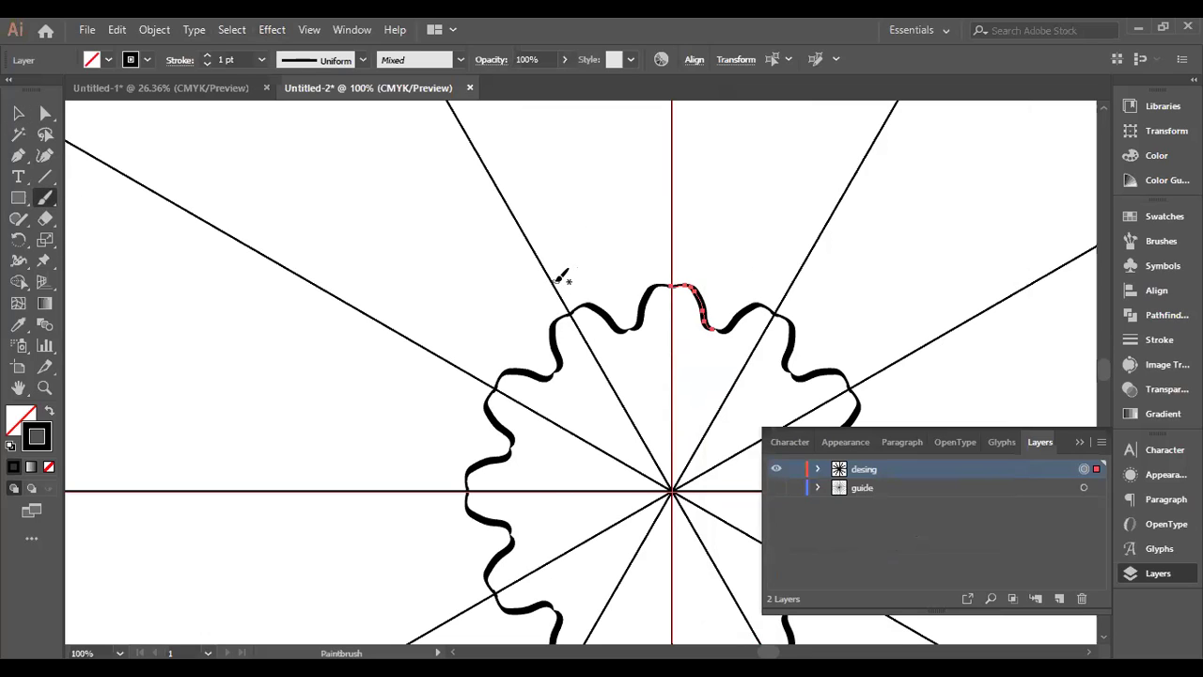
drag(555, 278, 606, 271)
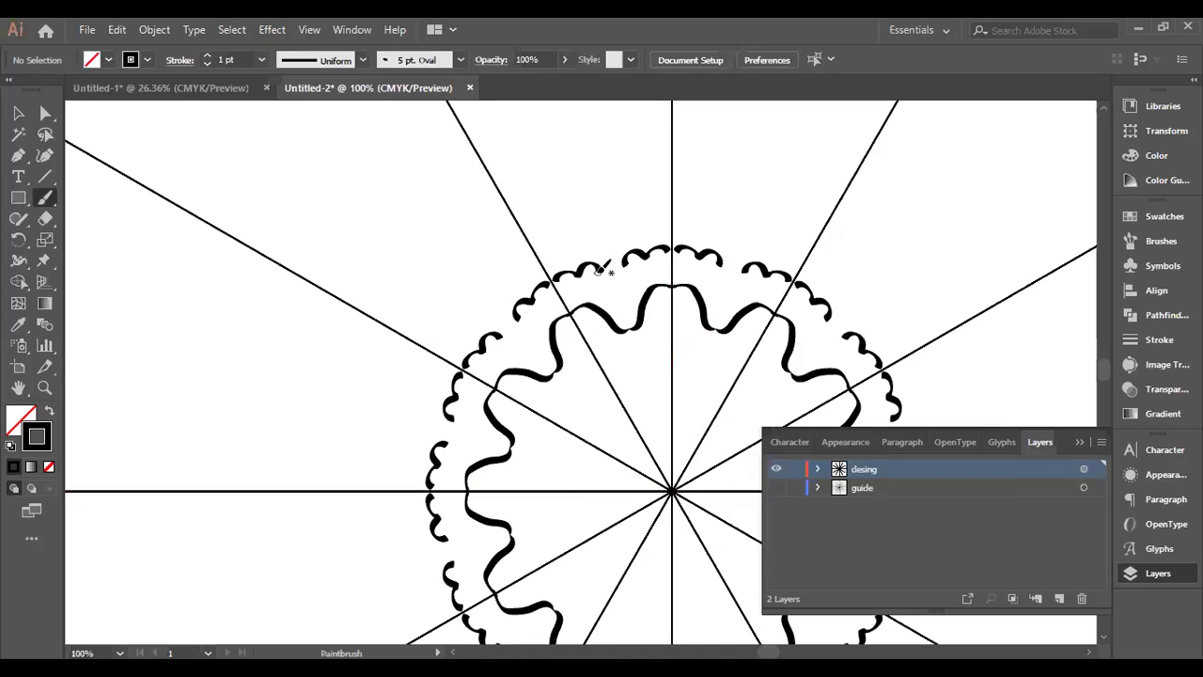
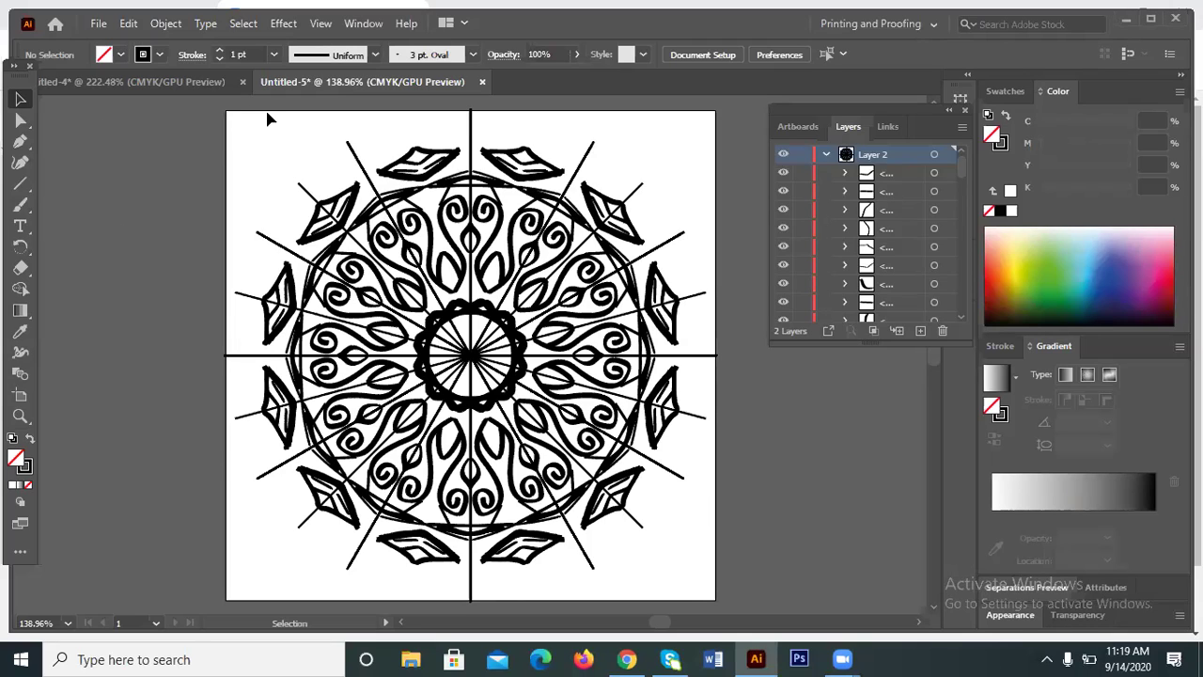
Expand the fill and stroke of all Layer 2 artwork and ungroup the result.
click(945, 154)
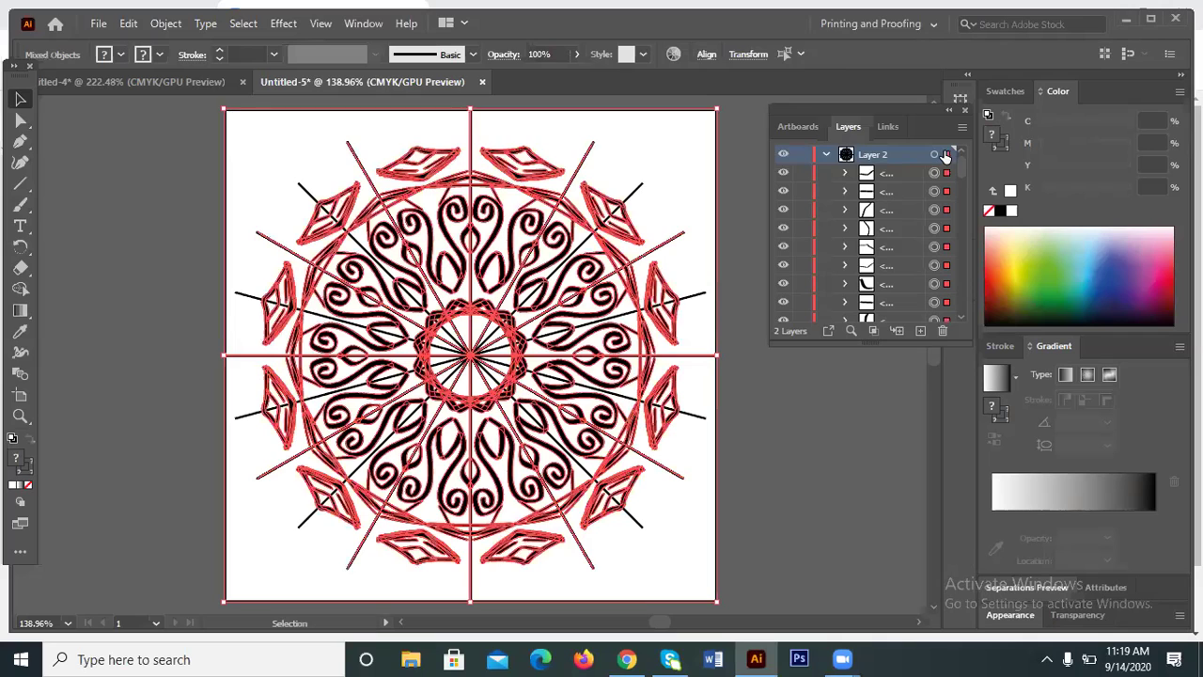
click(166, 26)
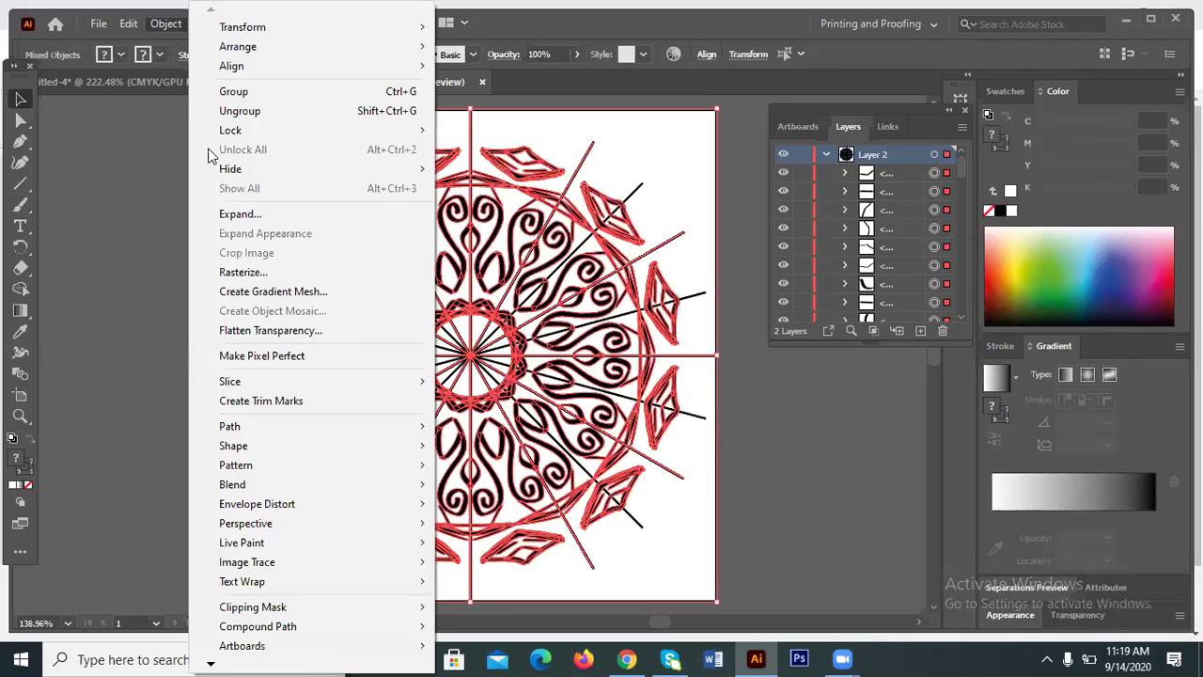
click(239, 215)
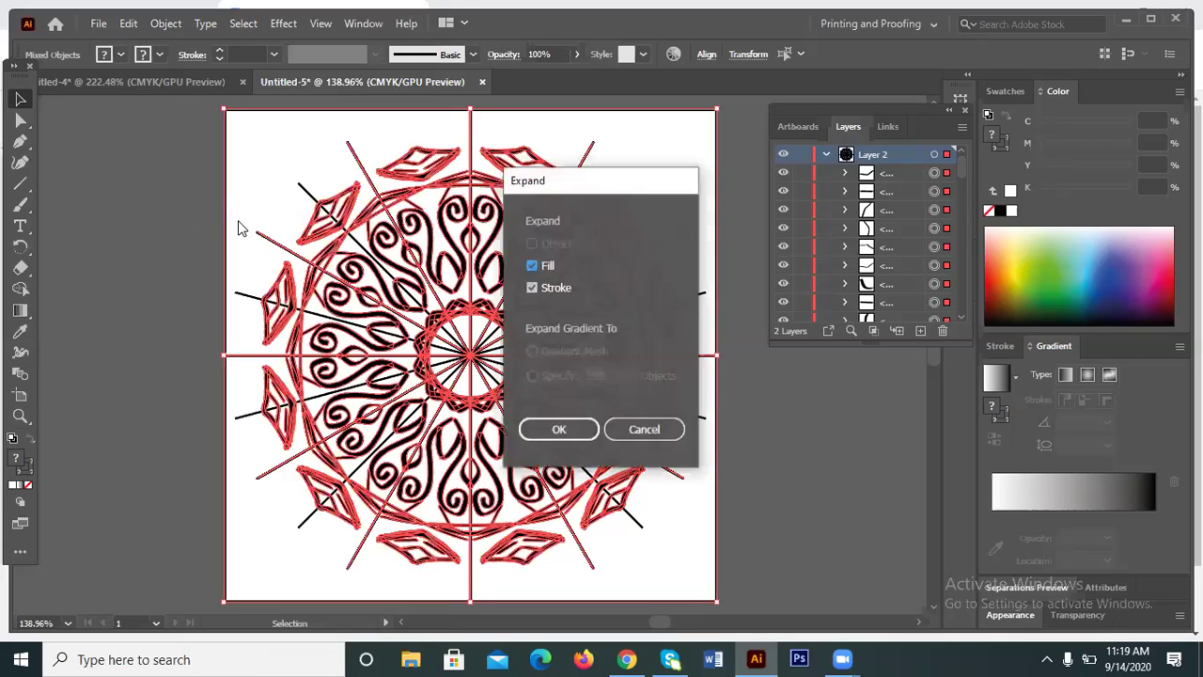
click(580, 432)
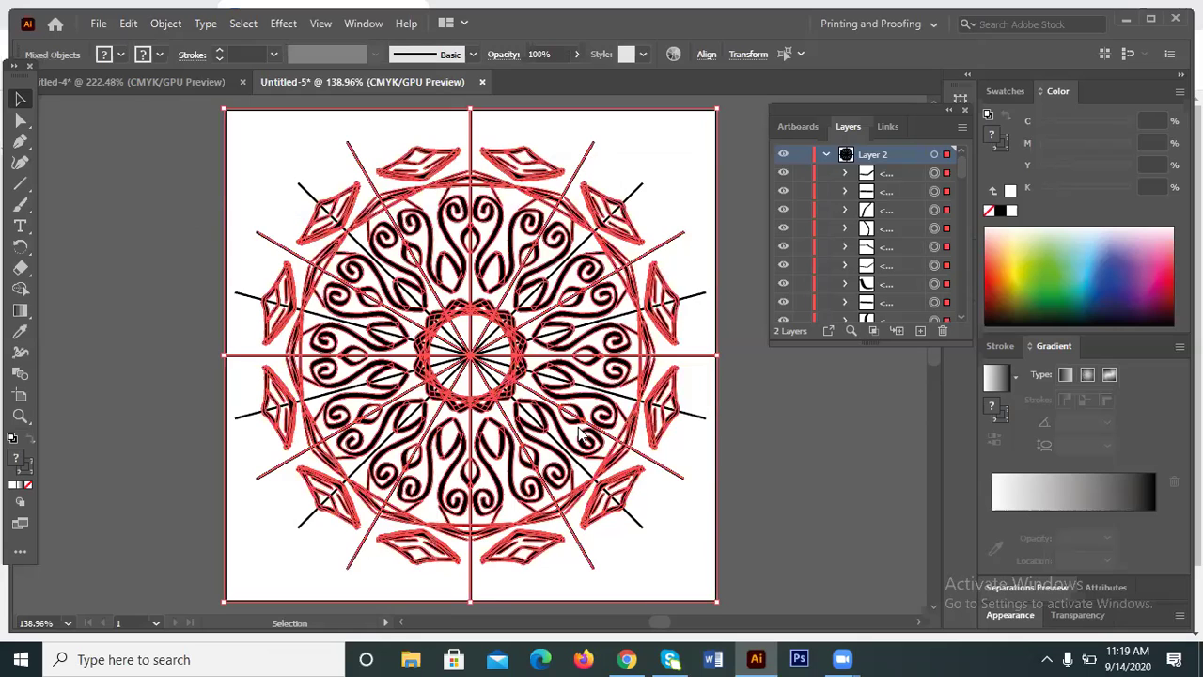
right_click(703, 408)
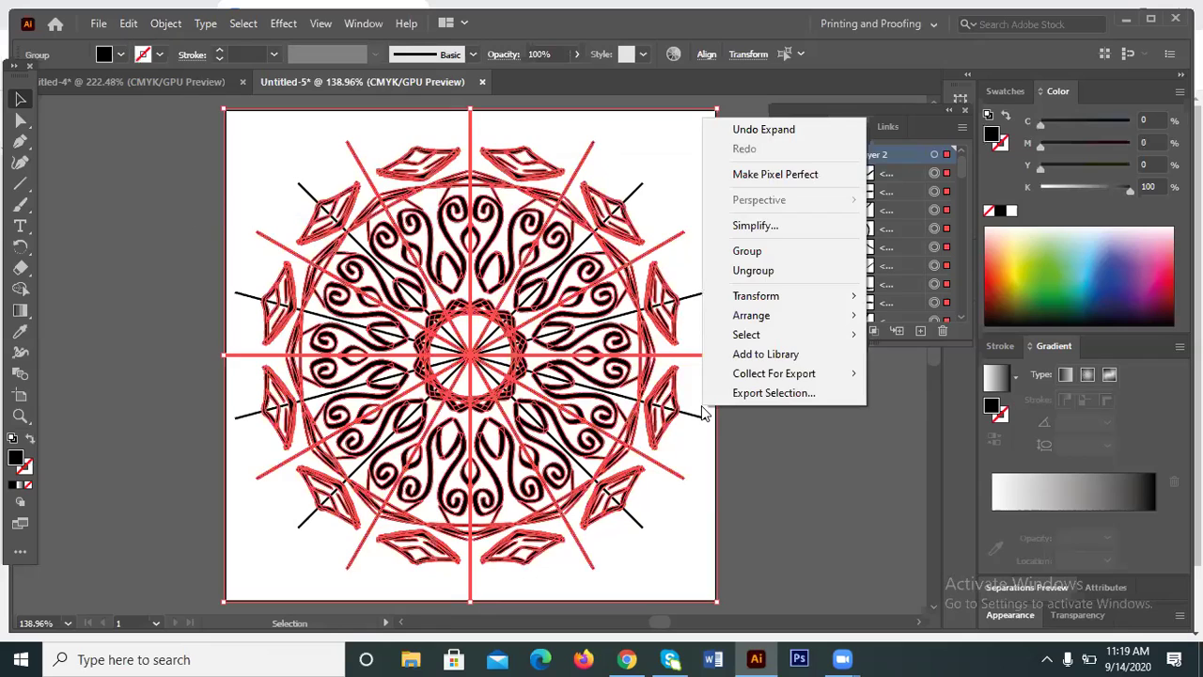
click(753, 270)
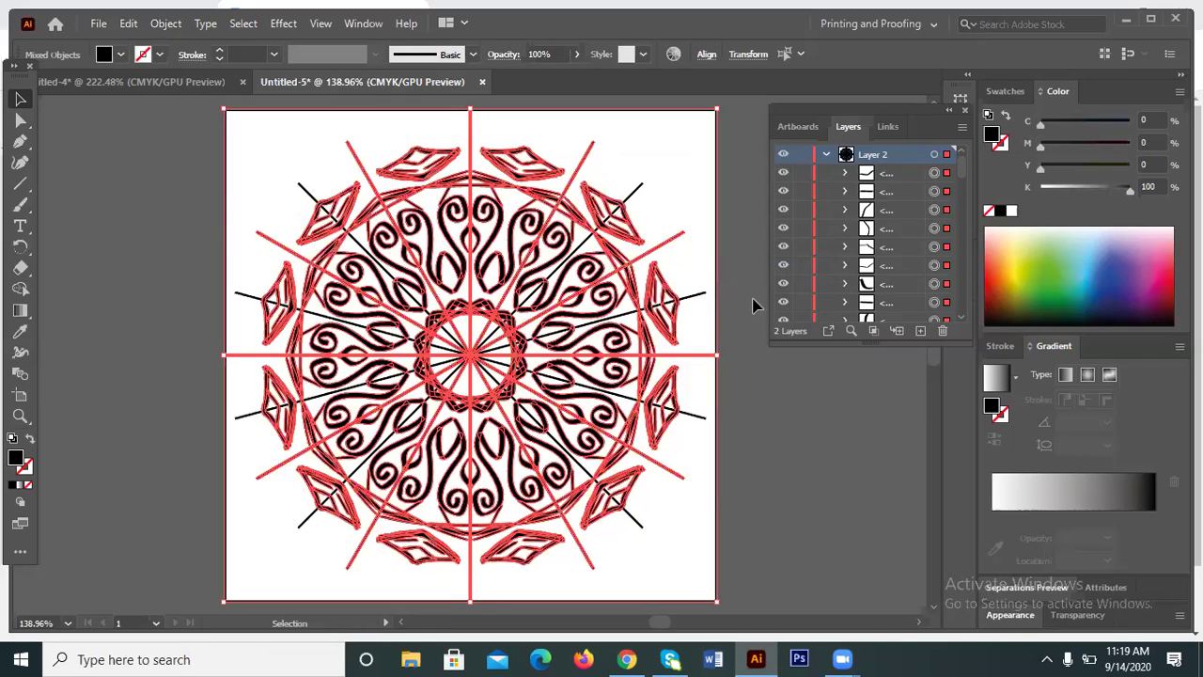
click(760, 386)
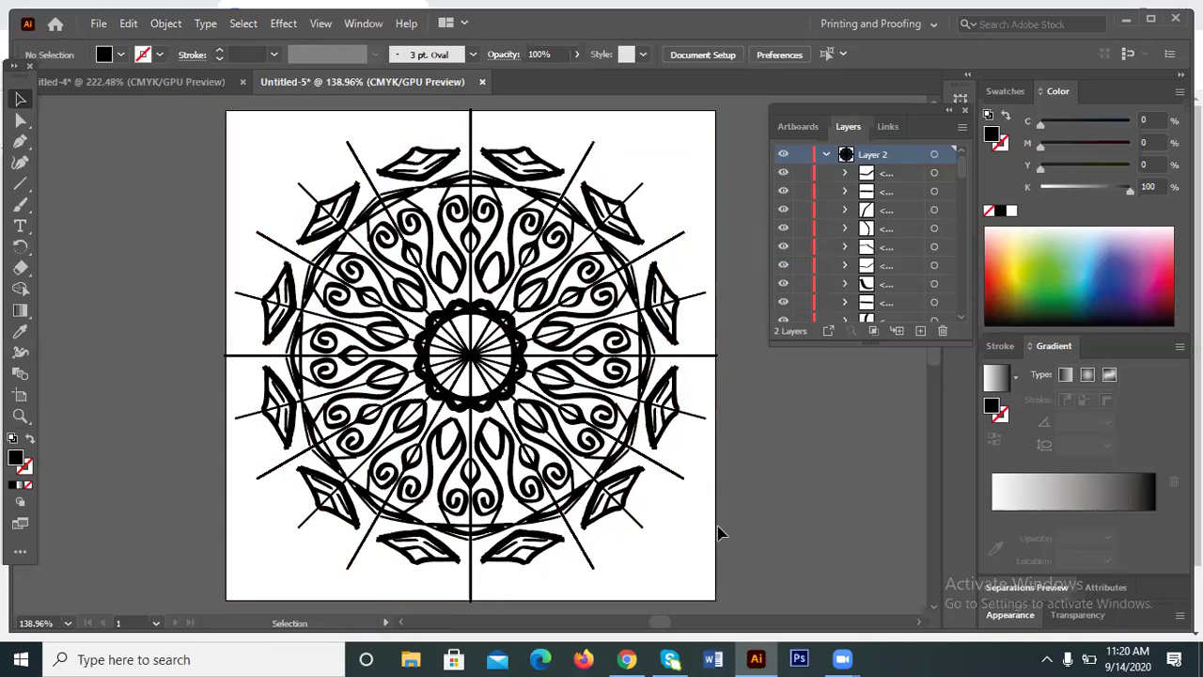
Delete two of the stacked copies of the mandala's vertical centre line and select the next one.
click(472, 129)
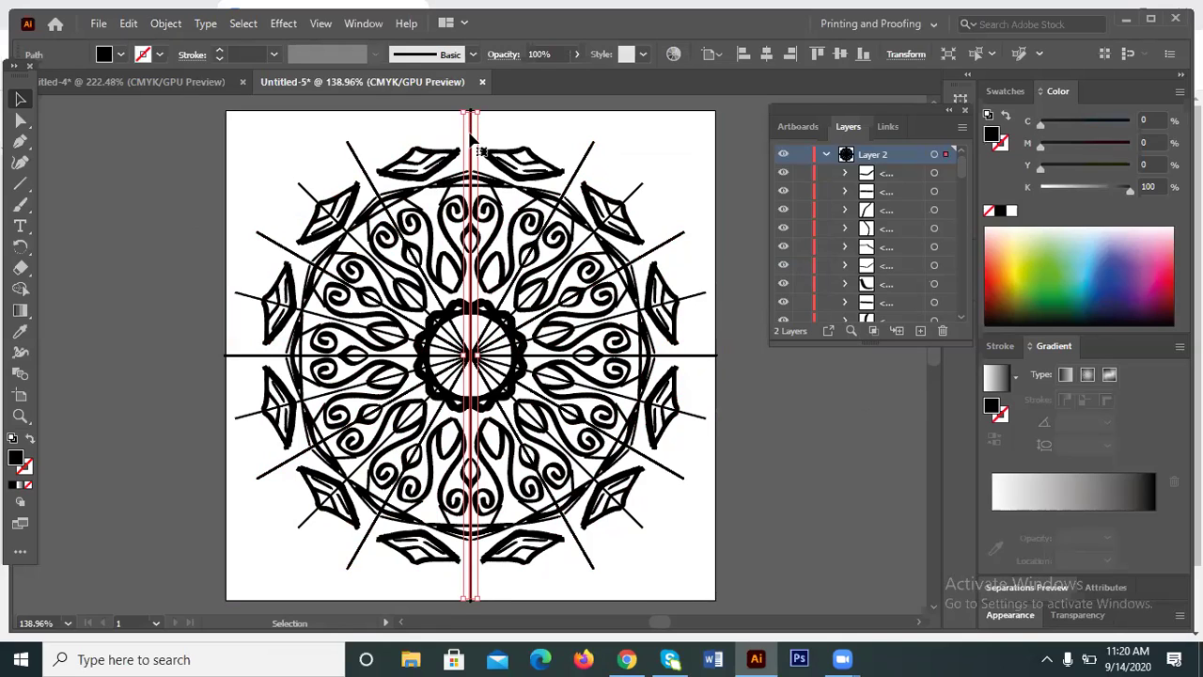
key(ctrl+shift+a)
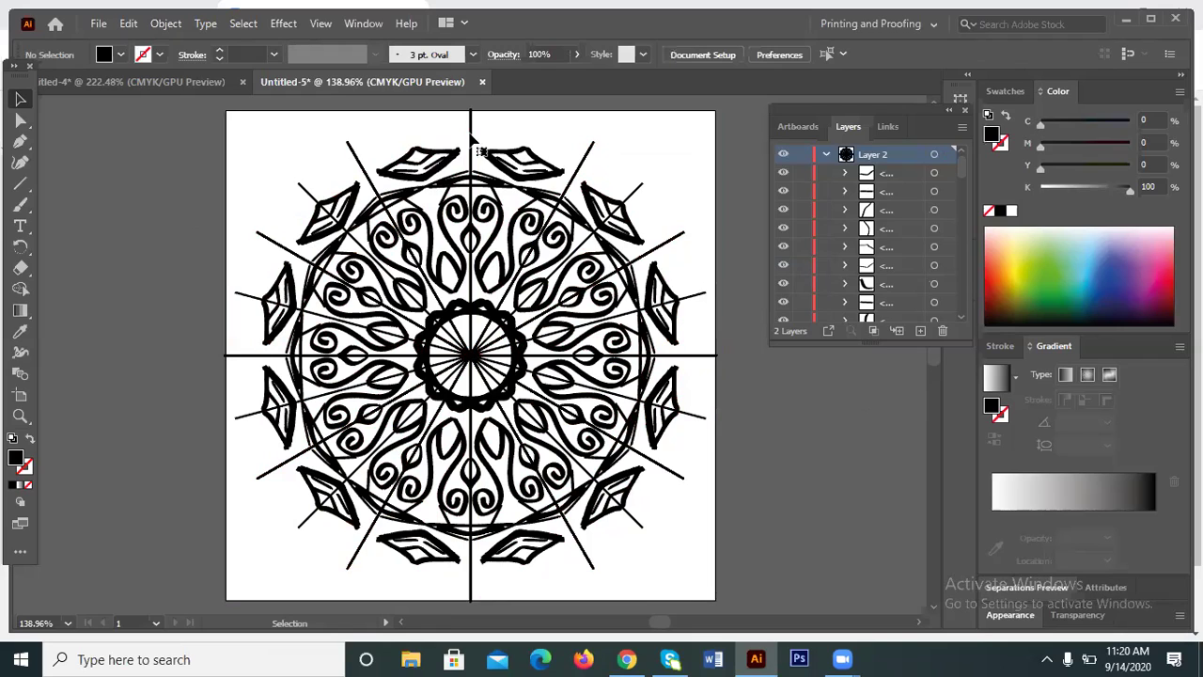
click(473, 139)
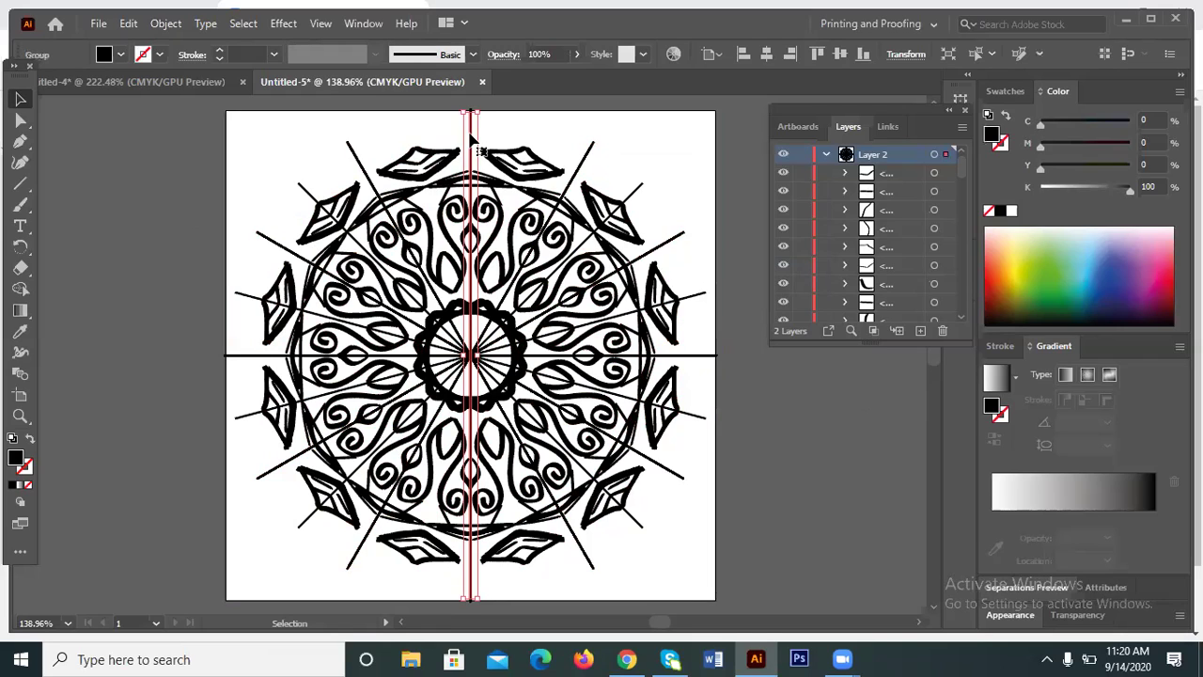
key(ctrl+shift+a)
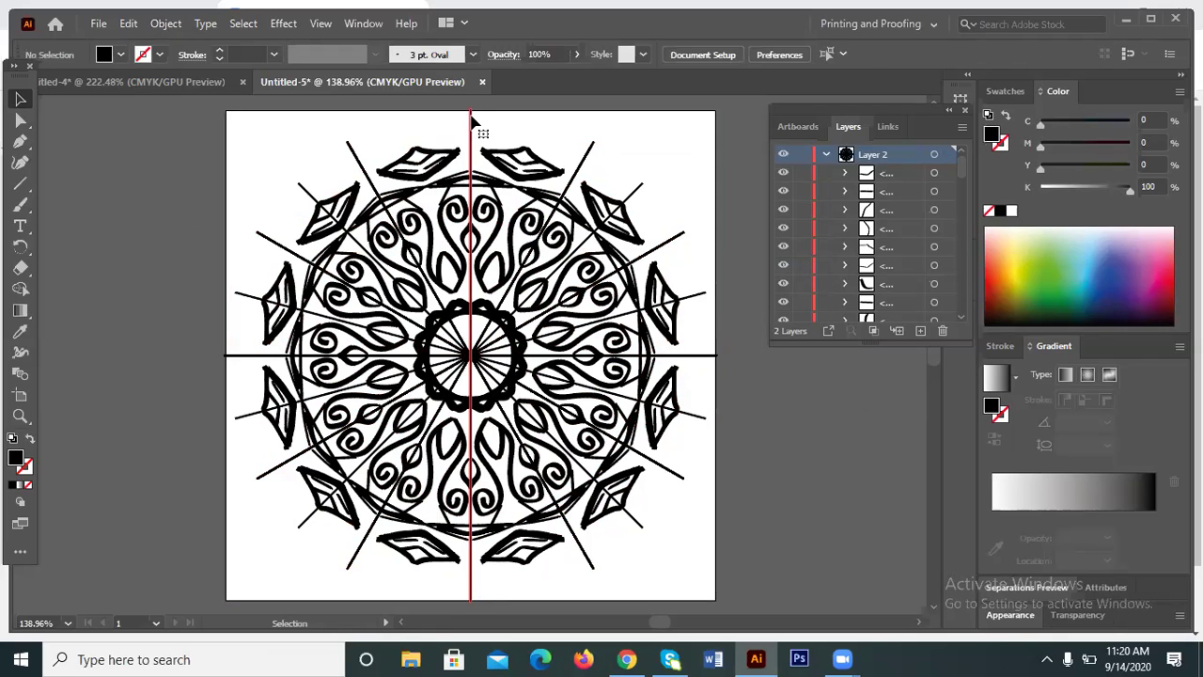
click(473, 121)
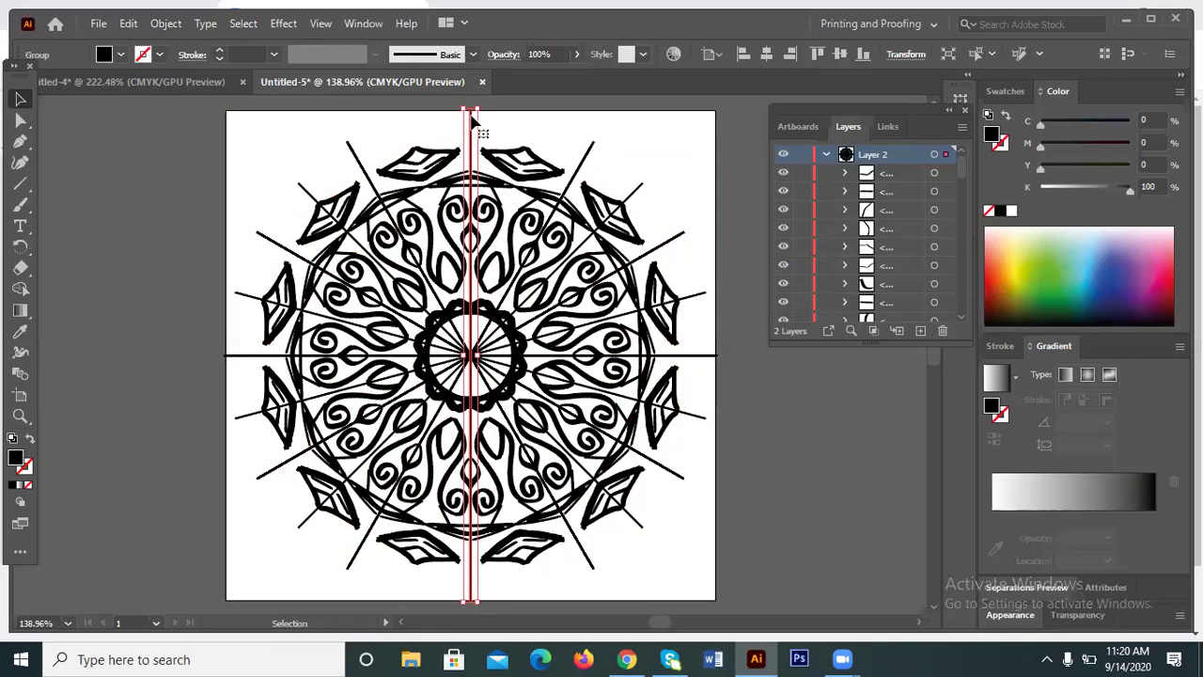
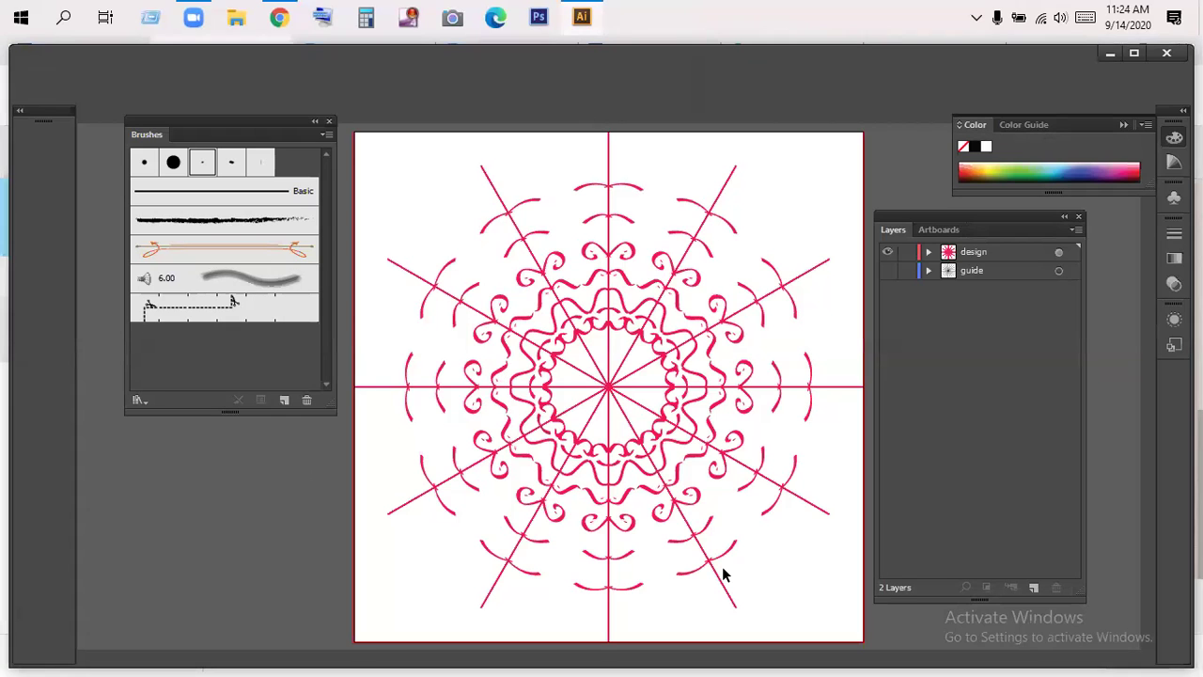
drag(409, 172, 804, 574)
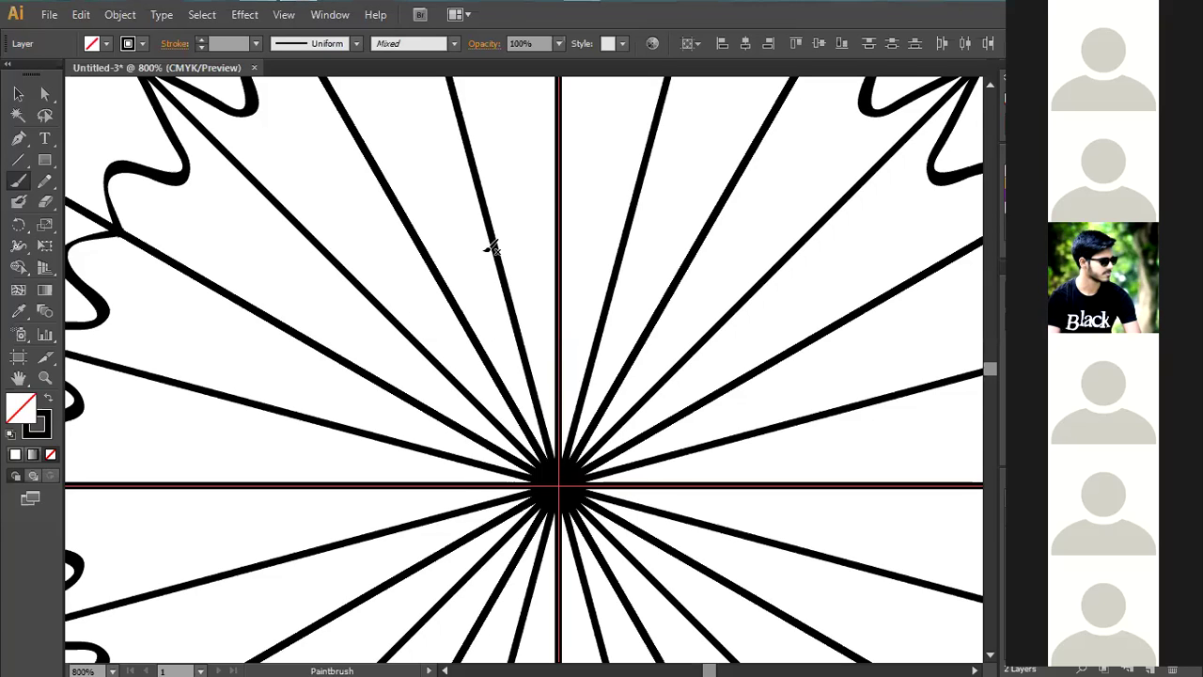
Paint three short Paintbrush strokes inside the wavy ring: one across each ray beside the vertical centre line and a U-shape over that line.
drag(470, 246, 543, 202)
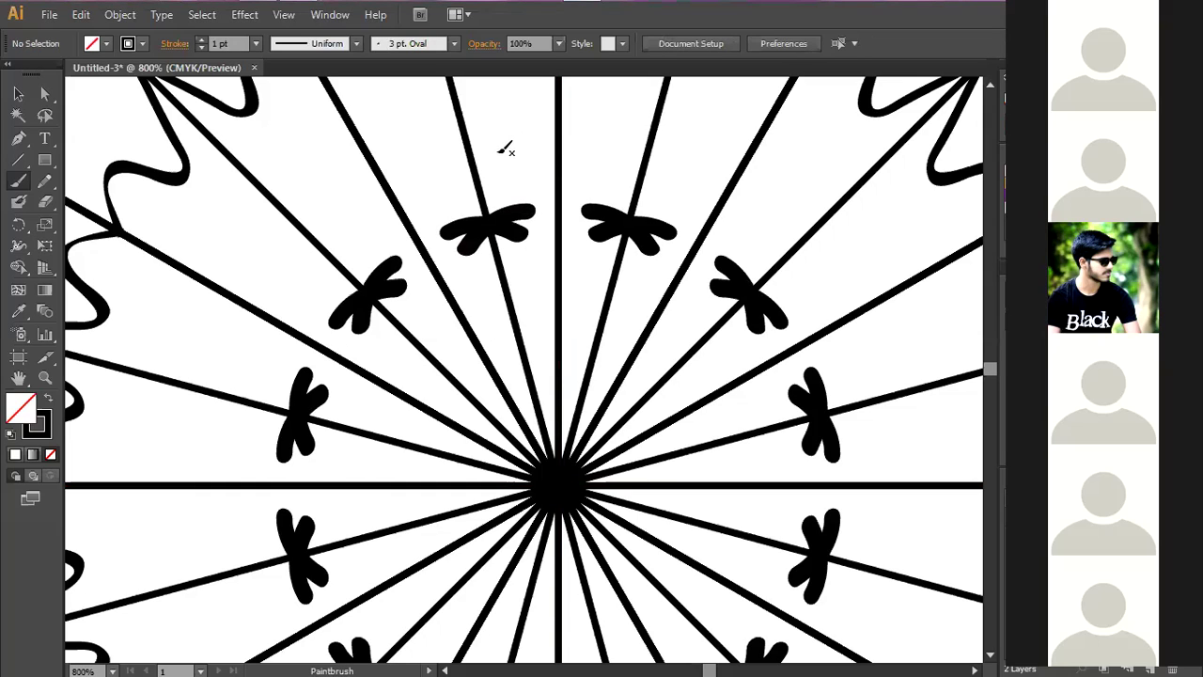
mouse_move(519, 113)
mouse_down()
mouse_move(544, 148)
mouse_move(575, 160)
mouse_move(616, 99)
mouse_up()
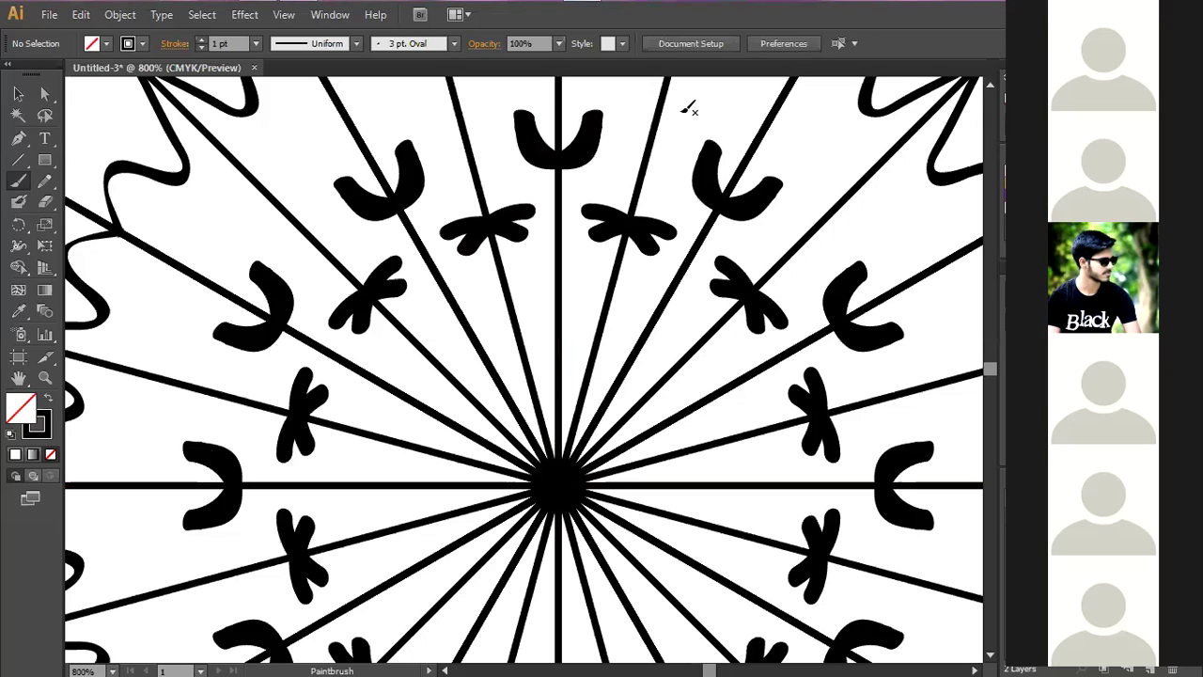
drag(707, 111, 625, 83)
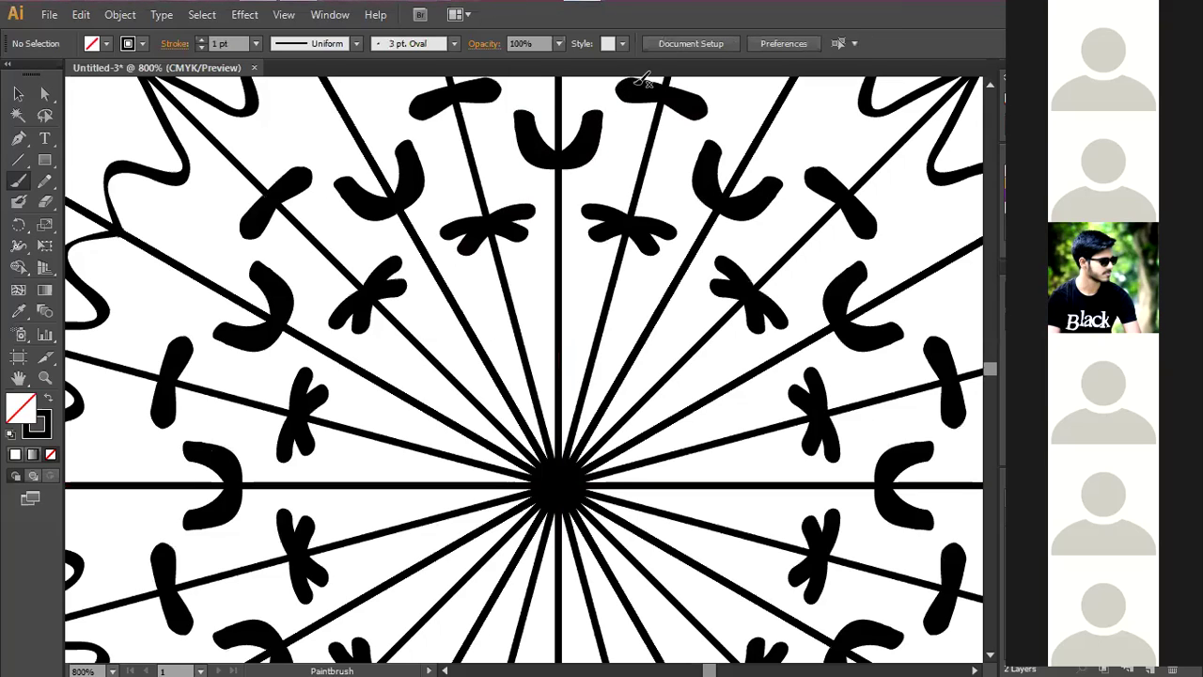
Paint a looped stroke on the ray right of the vertical centre line and a short curved stroke close around the mandala's hub.
scroll(671, 218, down, 1)
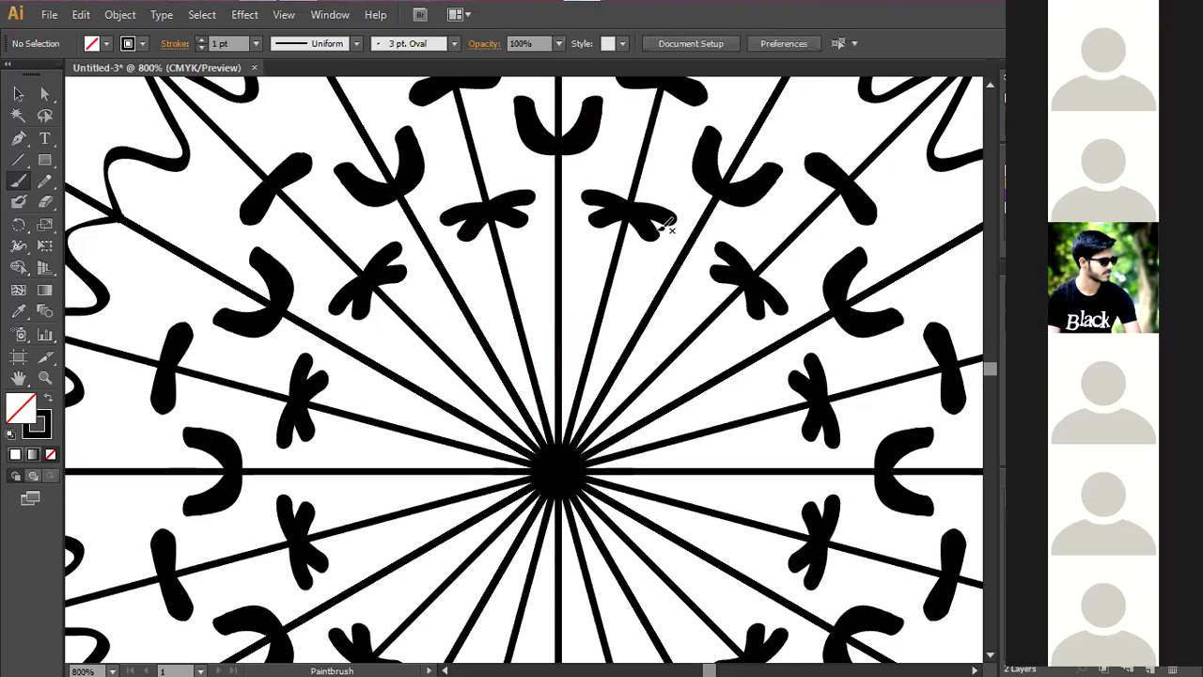
mouse_move(634, 284)
mouse_down()
mouse_move(612, 269)
mouse_move(581, 287)
mouse_move(613, 324)
mouse_move(614, 358)
mouse_up()
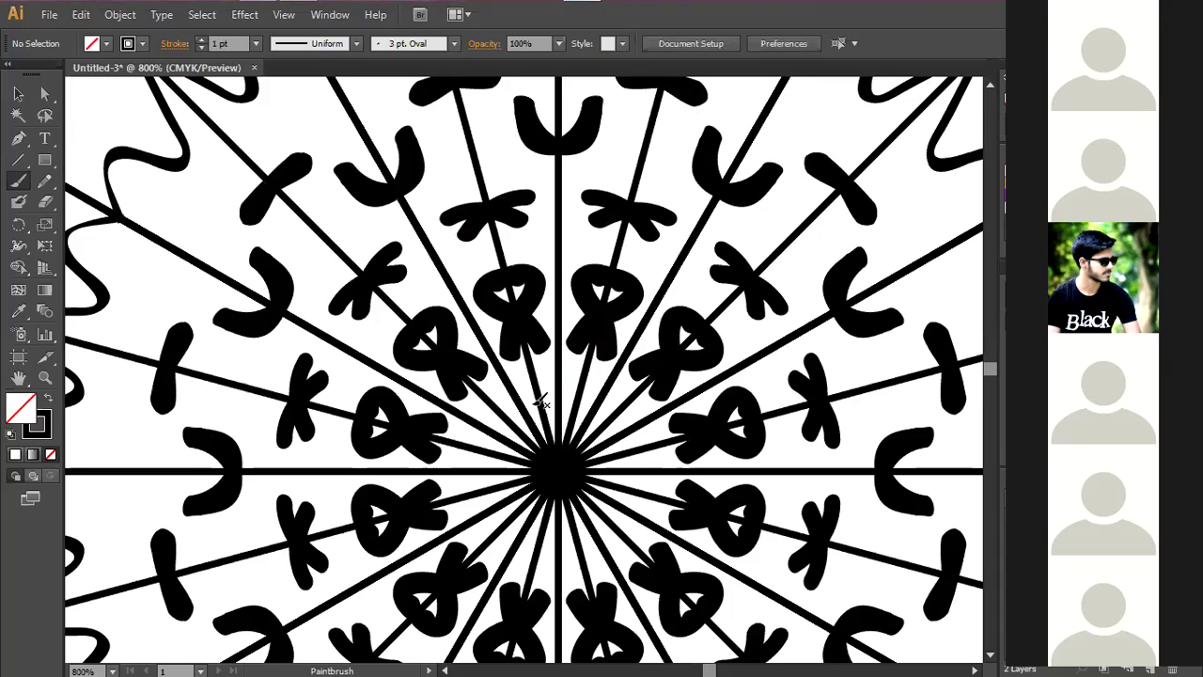
mouse_move(534, 396)
mouse_down()
mouse_move(518, 387)
mouse_move(577, 405)
mouse_up()
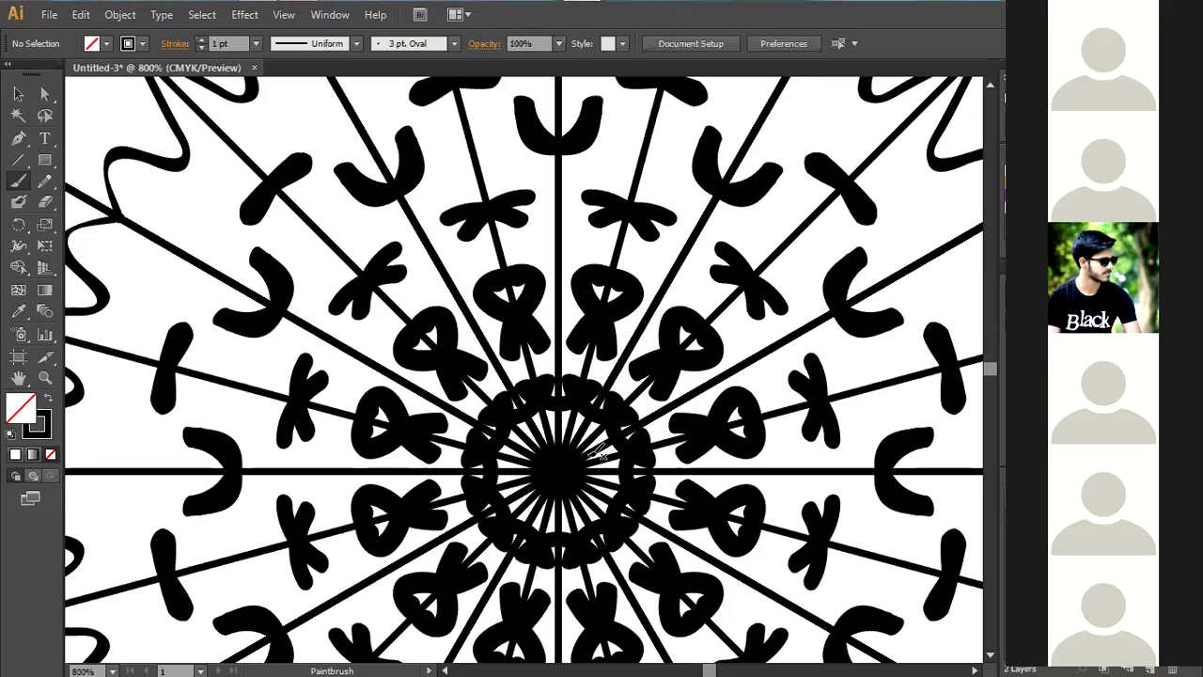
Paint a short S-shaped stroke across the second ray left of the vertical centre line, just inside the wavy outline.
scroll(596, 453, down, 2)
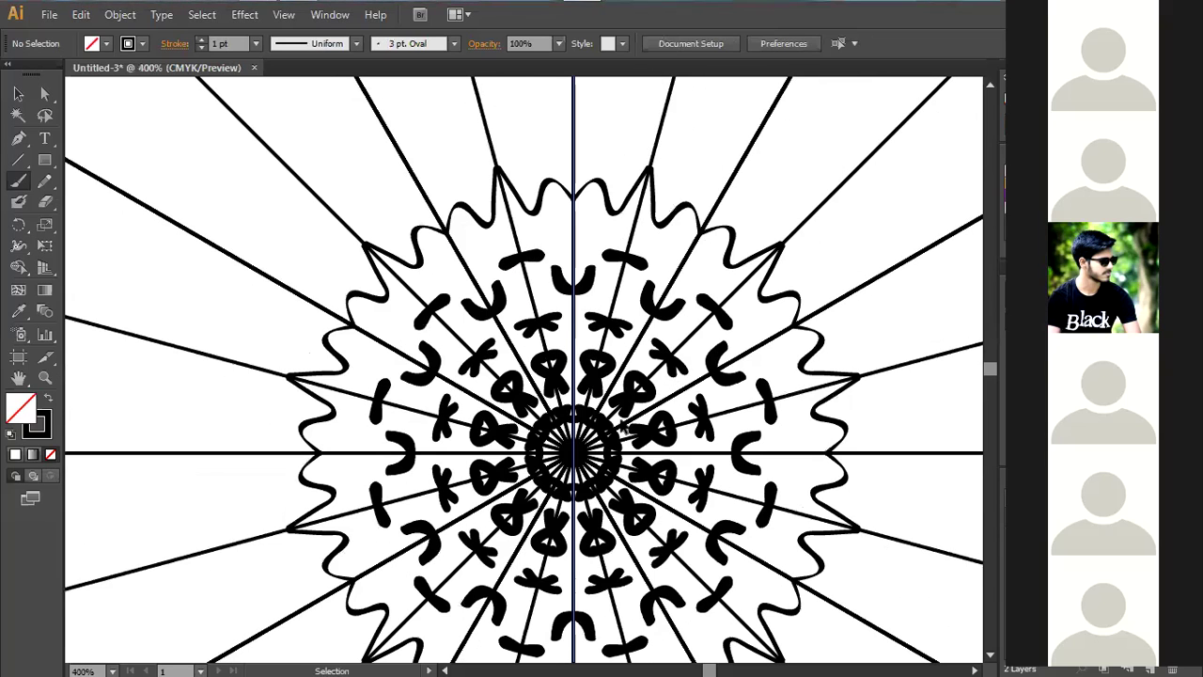
scroll(648, 399, up, 1)
mouse_move(340, 188)
mouse_down()
mouse_move(381, 150)
mouse_move(414, 179)
mouse_up()
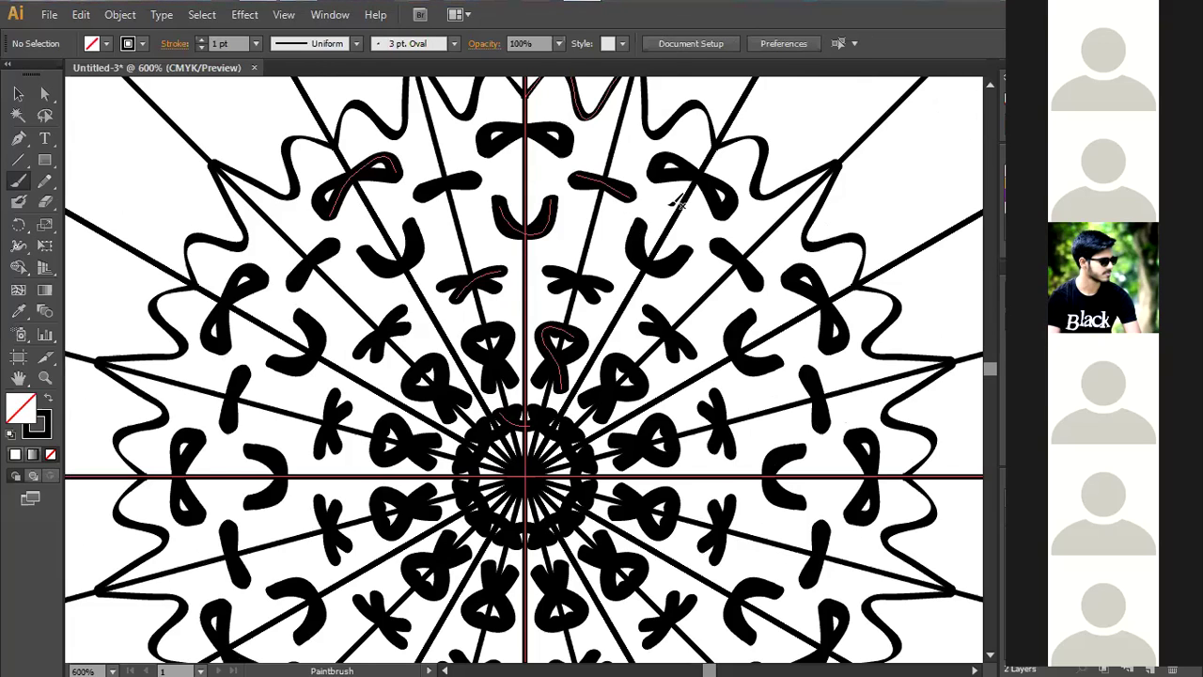
Paint small Paintbrush dabs along the mandala's rays, between the existing motifs and just inside the wavy outline's pointed tips.
drag(687, 213, 684, 233)
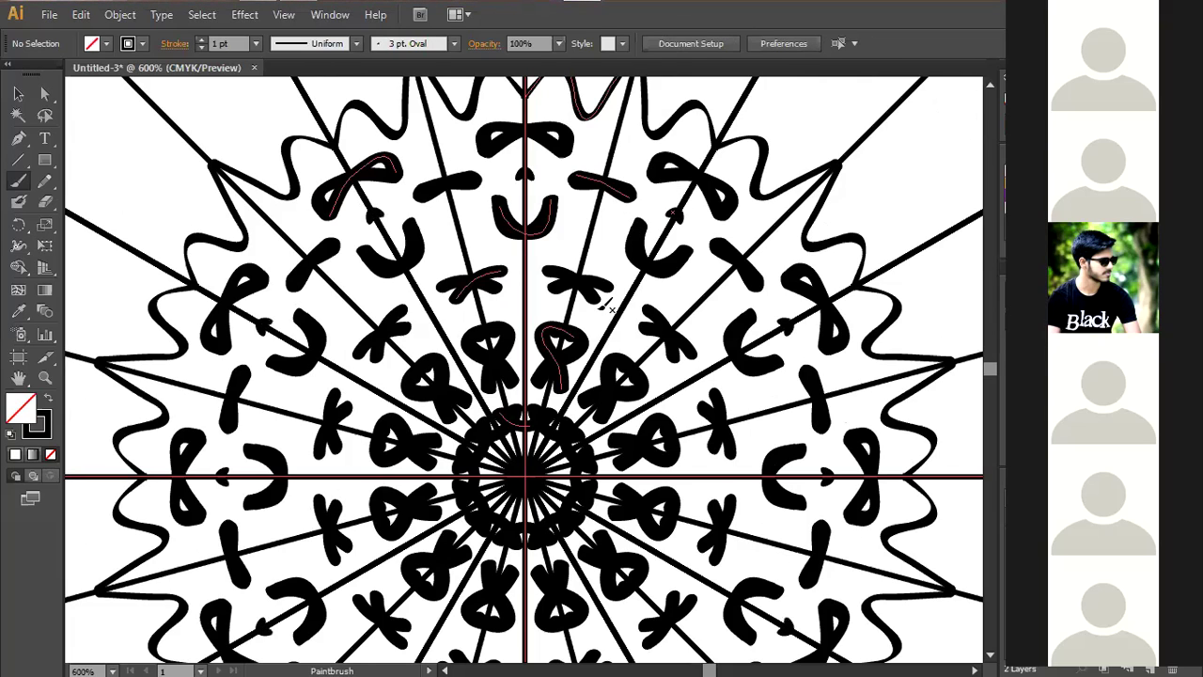
drag(630, 294, 625, 299)
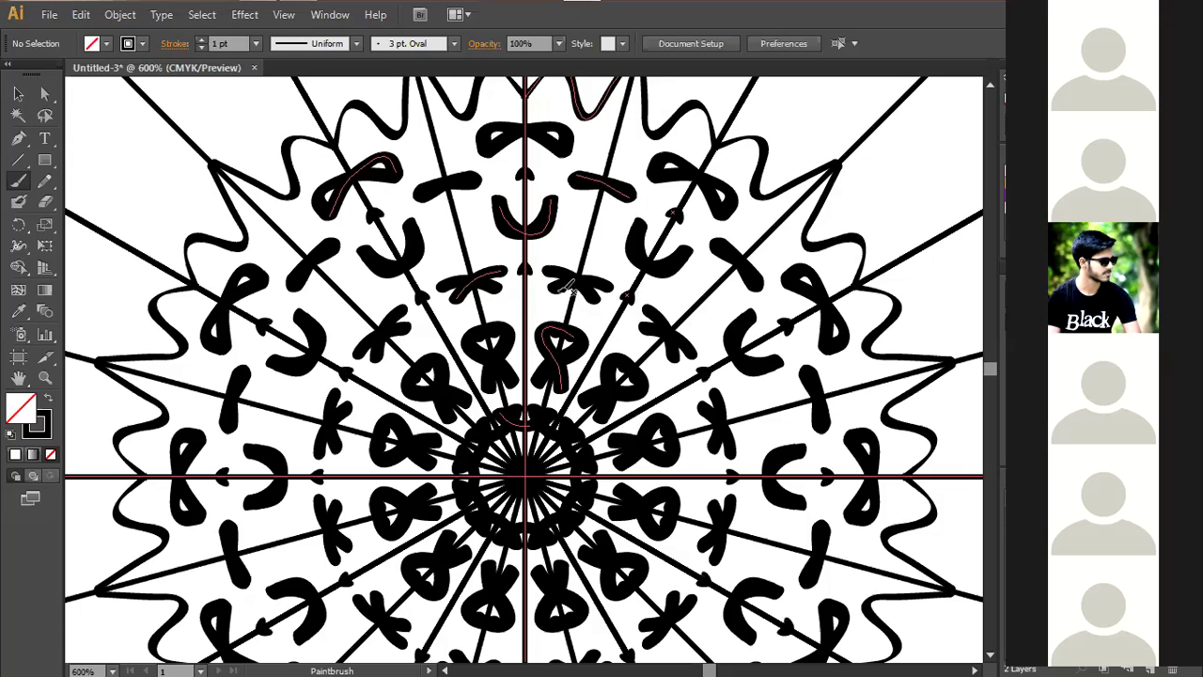
drag(601, 226, 593, 226)
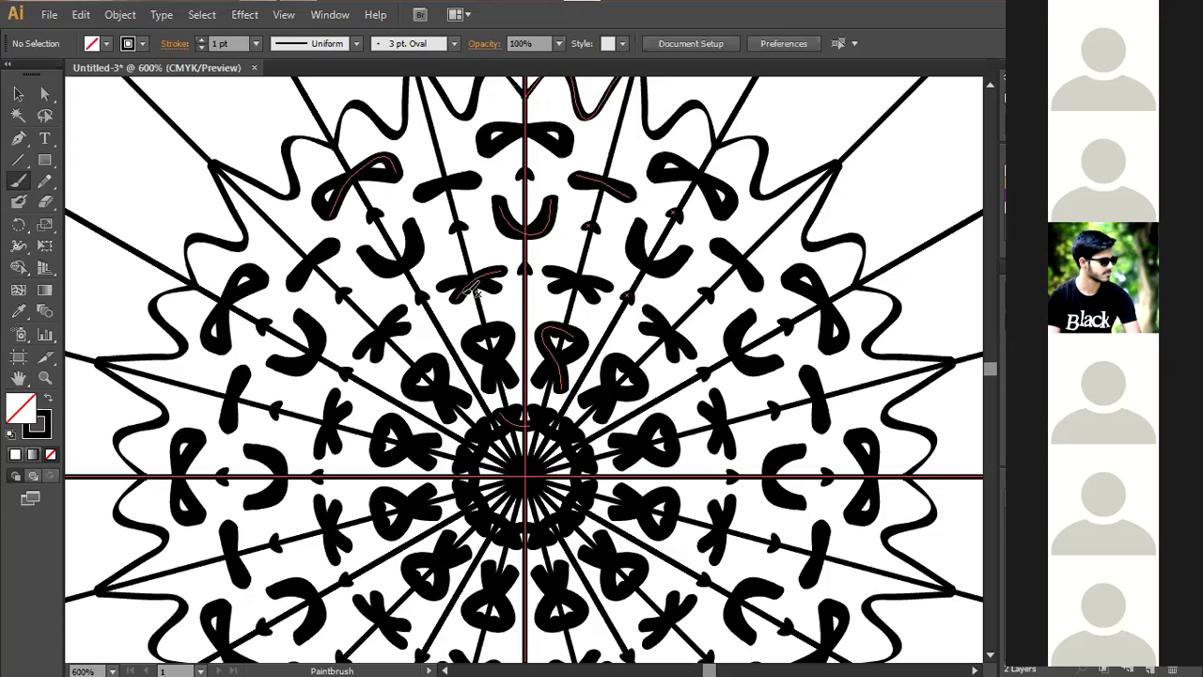
drag(467, 252, 458, 256)
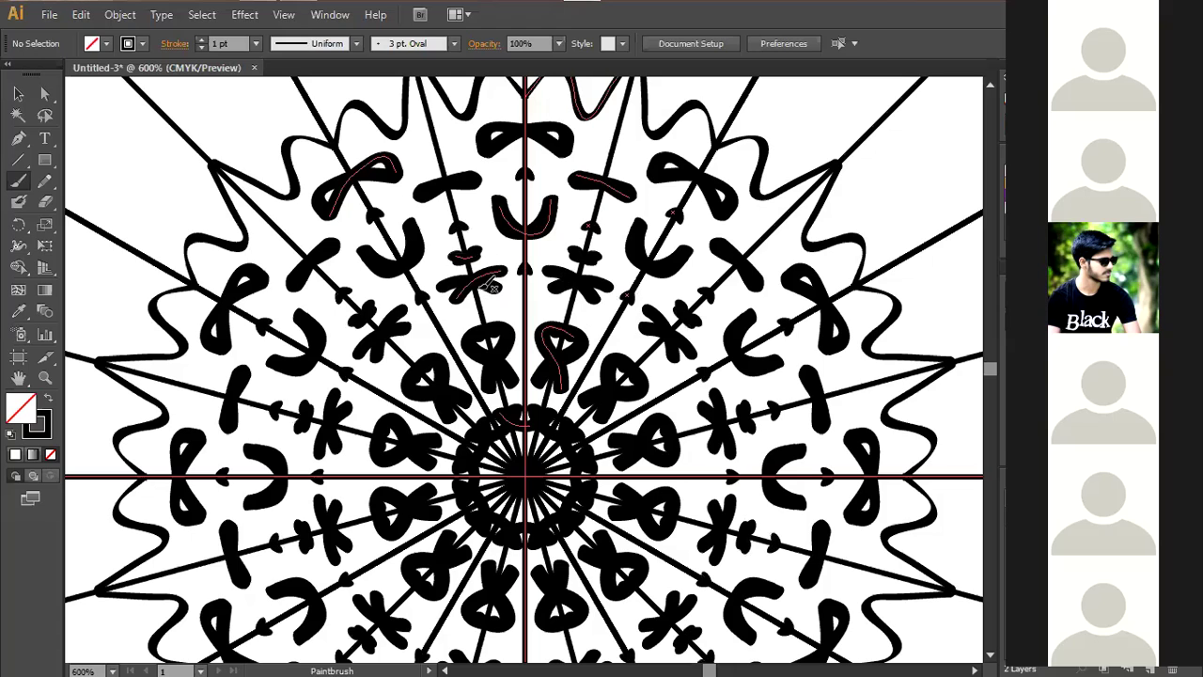
scroll(420, 383, down, 1)
scroll(420, 384, down, 4)
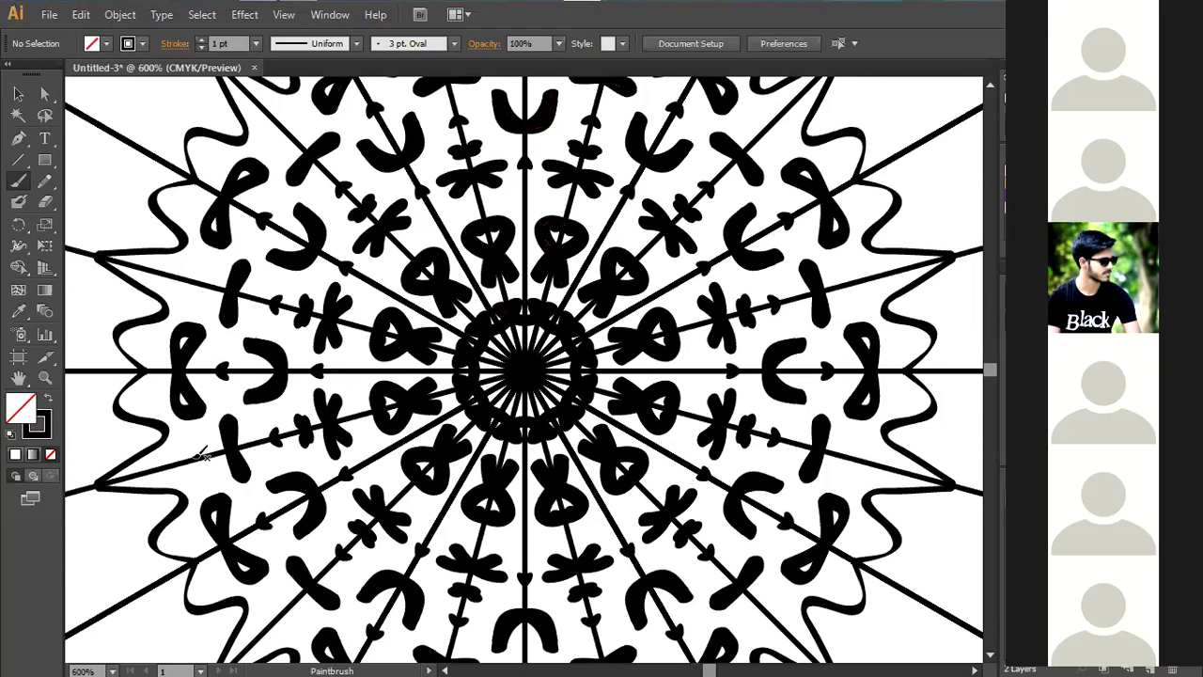
click(195, 459)
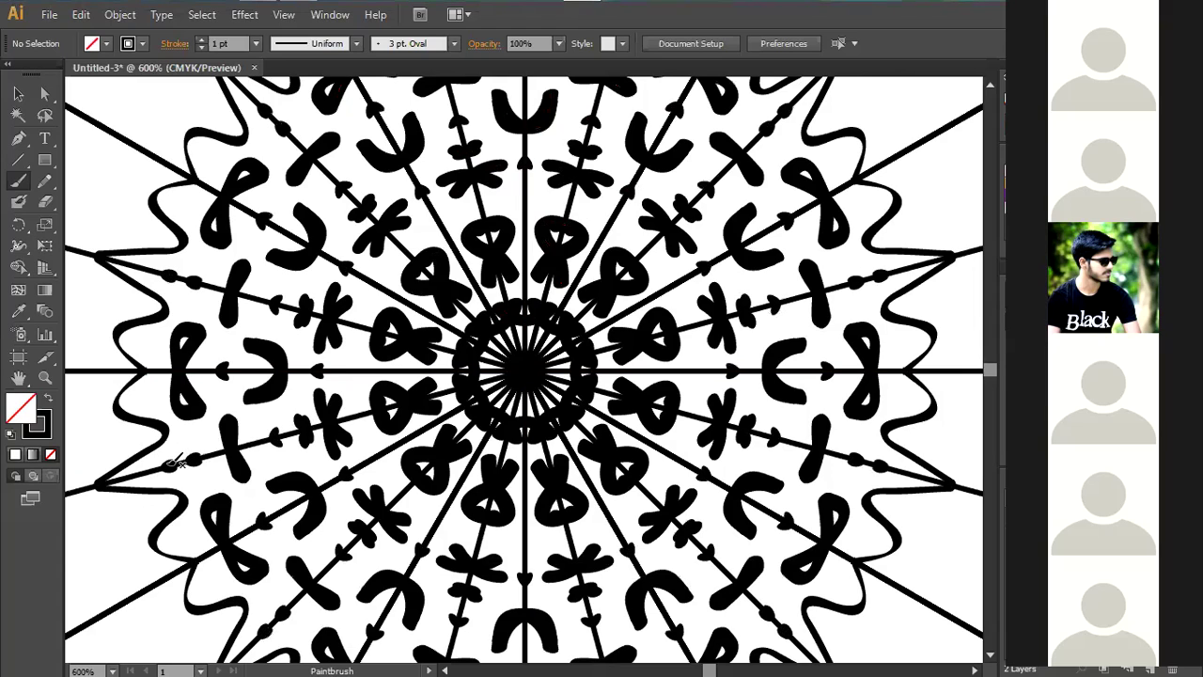
Try curved Paintbrush strokes in a wide ring around the central mandala, outside its wavy outline.
key(ctrl+minus)
key(ctrl+minus)
key(ctrl+minus)
key(ctrl+minus)
key(ctrl+minus)
key(ctrl+minus)
key(ctrl+minus)
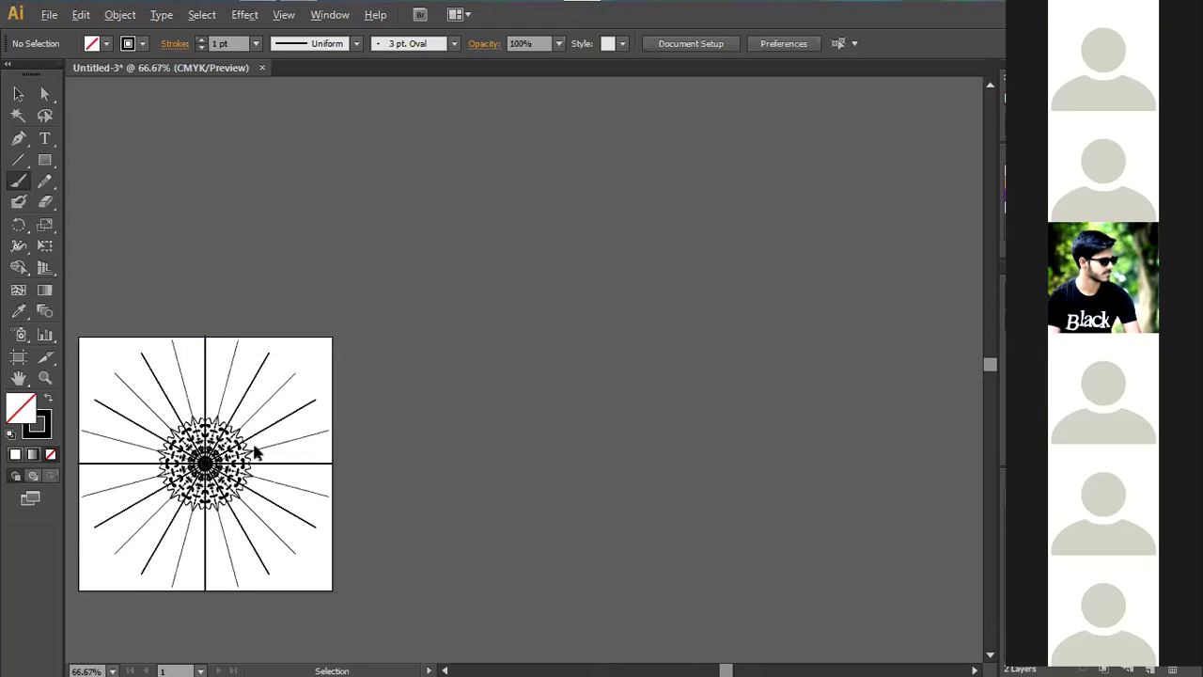
scroll(255, 452, up, 1)
key(ctrl+plus)
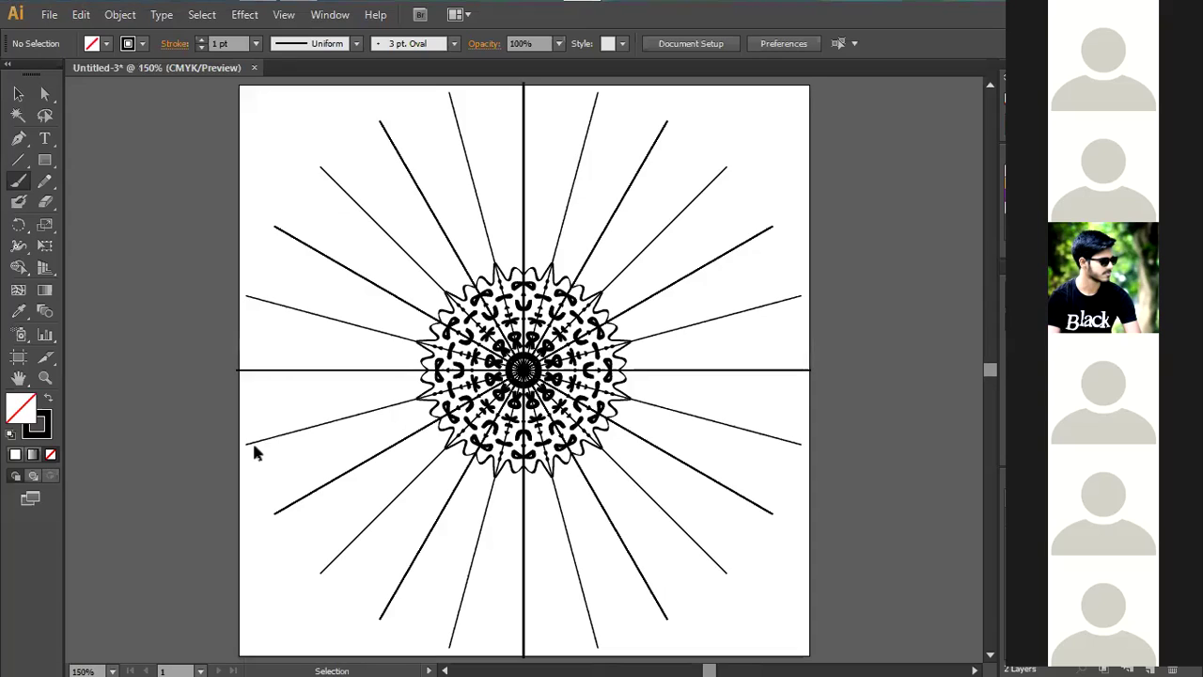
mouse_move(329, 334)
mouse_down()
mouse_move(401, 233)
mouse_move(396, 218)
mouse_up()
mouse_move(420, 172)
mouse_down()
mouse_move(455, 227)
mouse_move(515, 195)
mouse_move(523, 145)
mouse_up()
mouse_move(625, 160)
mouse_down()
mouse_move(635, 194)
mouse_move(679, 162)
mouse_up()
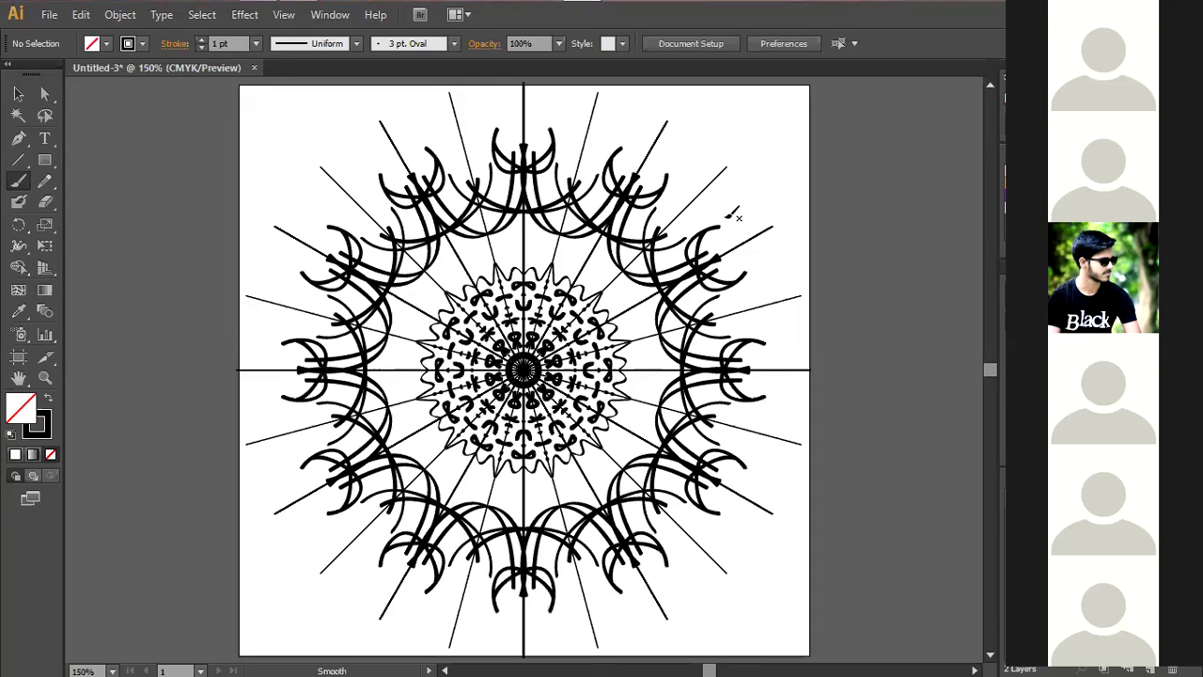
mouse_move(698, 175)
mouse_down()
mouse_move(711, 201)
mouse_move(738, 193)
mouse_up()
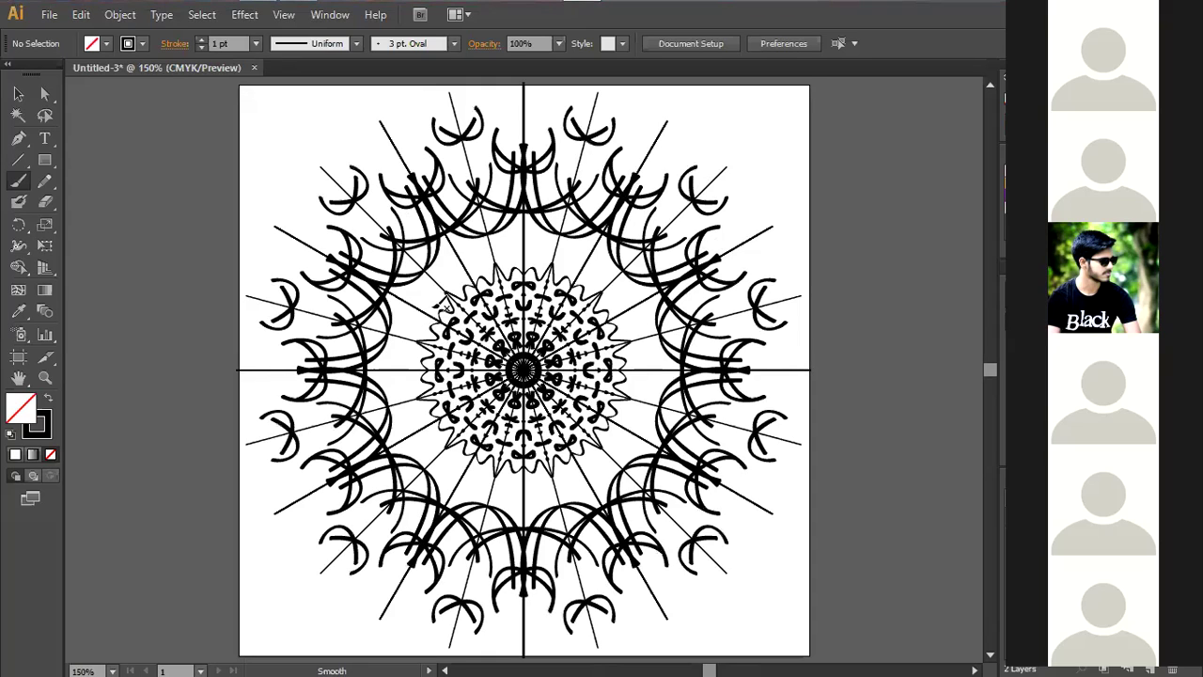
Try long sweeping Paintbrush strokes across the centre and outer ring of the mandala, extending towards the artboard's edges.
mouse_move(437, 284)
mouse_down()
mouse_move(555, 252)
mouse_move(569, 235)
mouse_move(597, 248)
mouse_move(604, 286)
mouse_up()
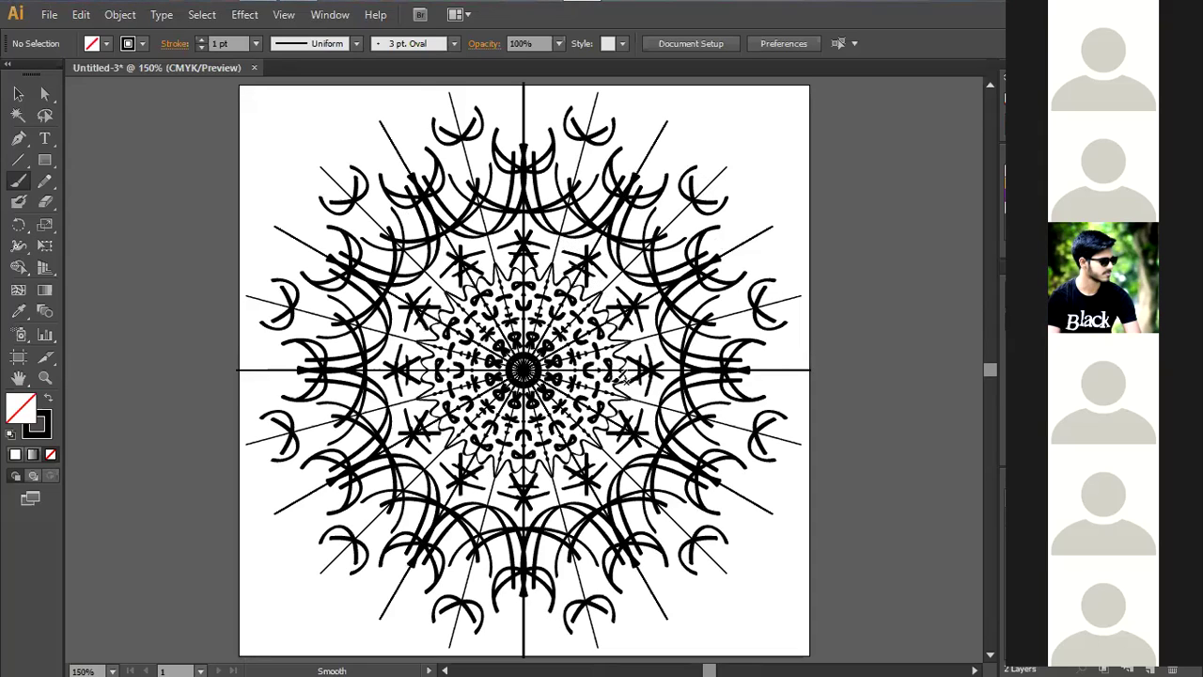
mouse_move(620, 465)
mouse_down()
mouse_move(681, 508)
mouse_move(686, 354)
mouse_up()
drag(742, 297, 707, 427)
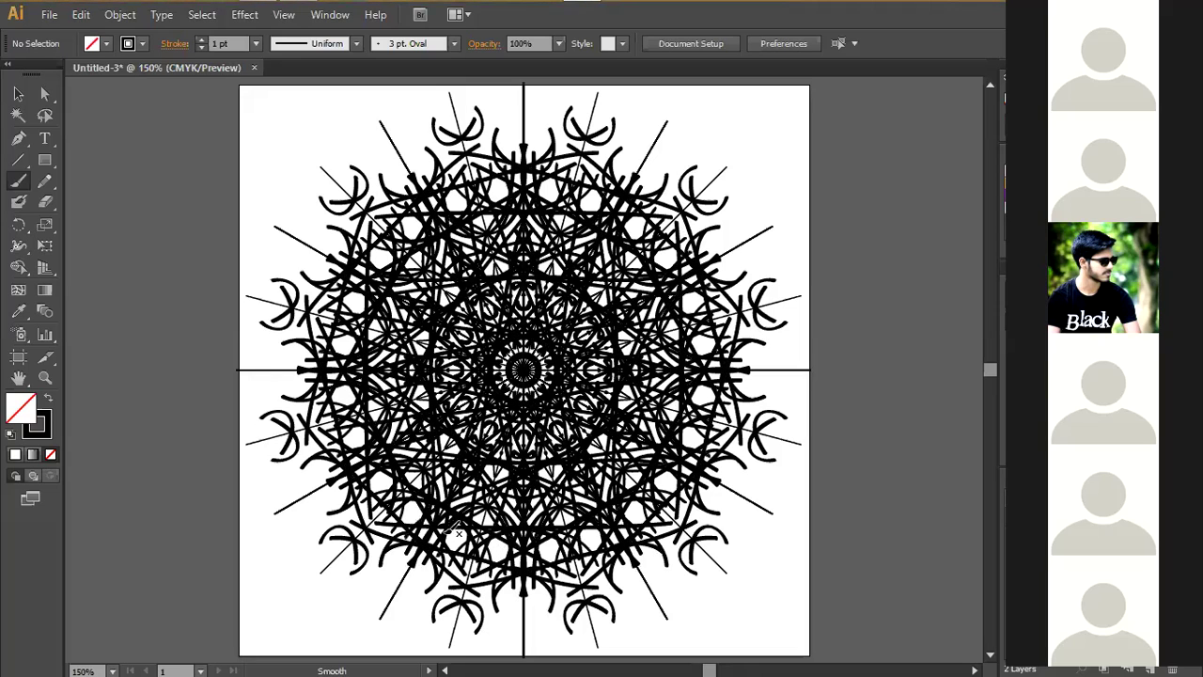
drag(655, 178, 742, 438)
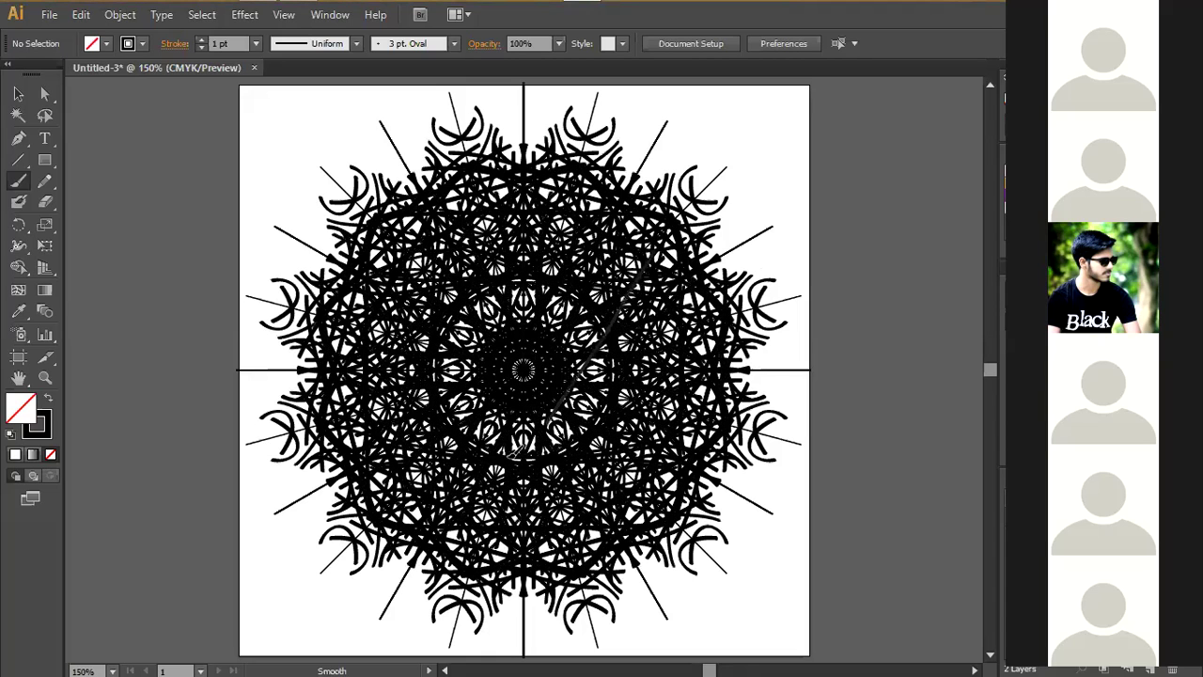
mouse_move(540, 221)
mouse_down()
mouse_move(606, 134)
mouse_move(658, 515)
mouse_up()
drag(707, 272, 427, 367)
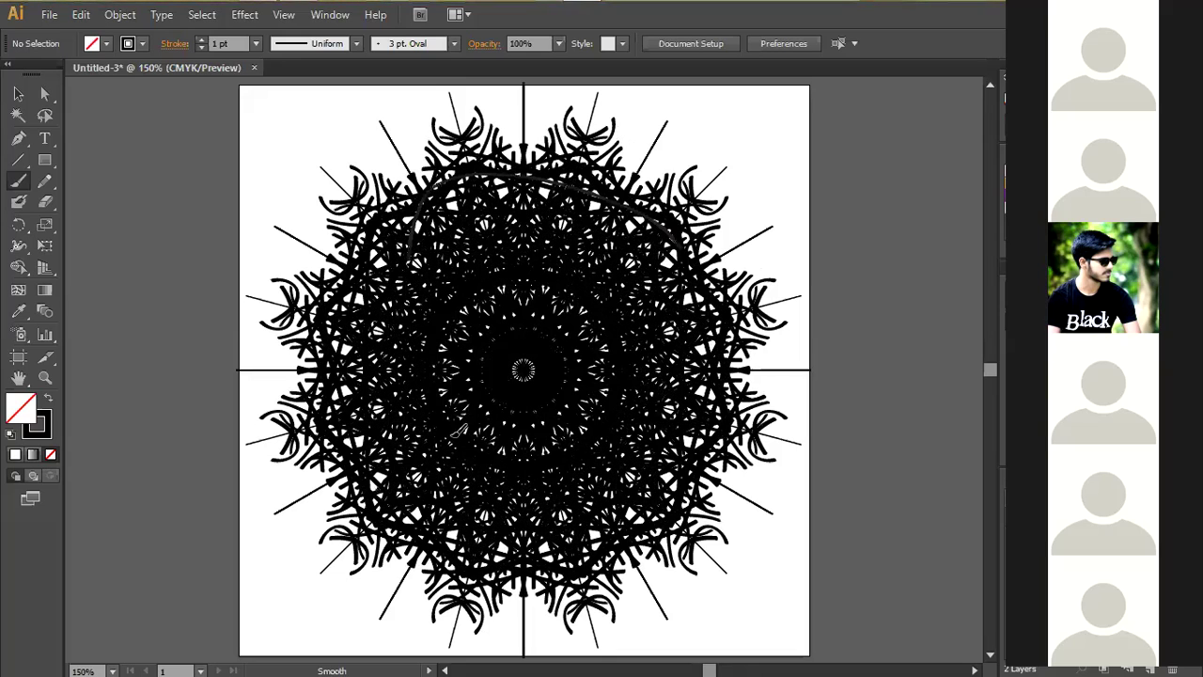
drag(437, 296, 693, 608)
mouse_move(583, 302)
mouse_down()
mouse_move(771, 578)
mouse_move(787, 510)
mouse_up()
mouse_move(644, 343)
mouse_down()
mouse_move(783, 556)
mouse_move(745, 470)
mouse_move(712, 329)
mouse_up()
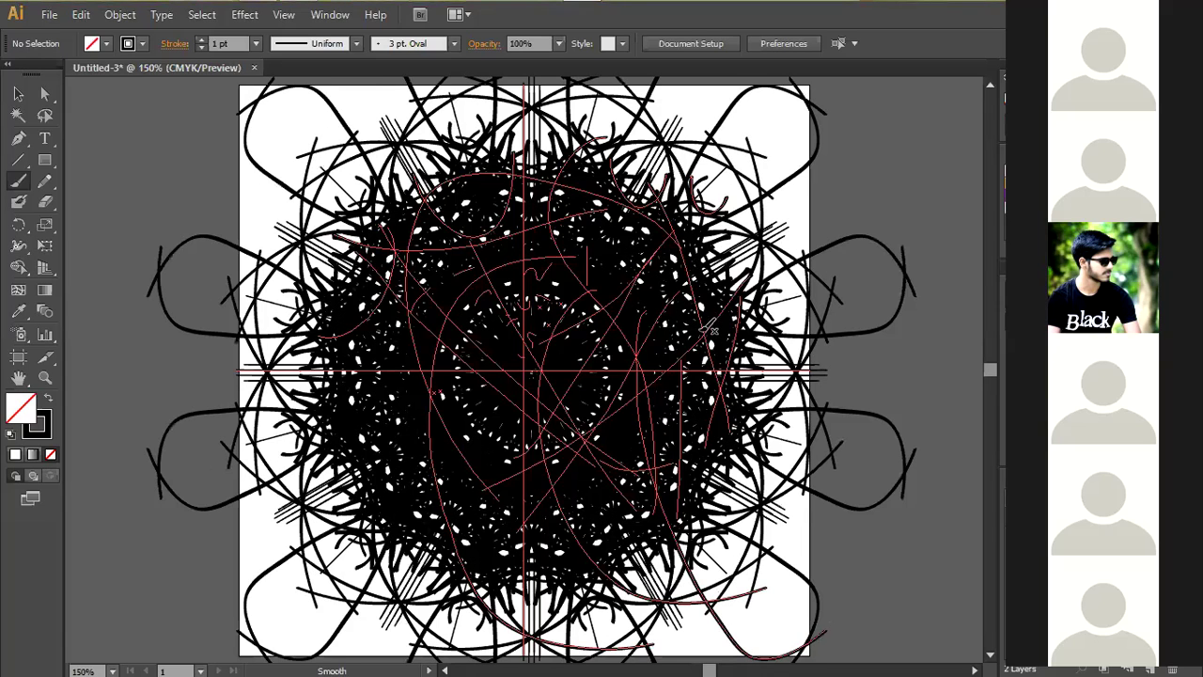
Undo all the large strokes painted over and around the small central mandala.
key(ctrl+z)
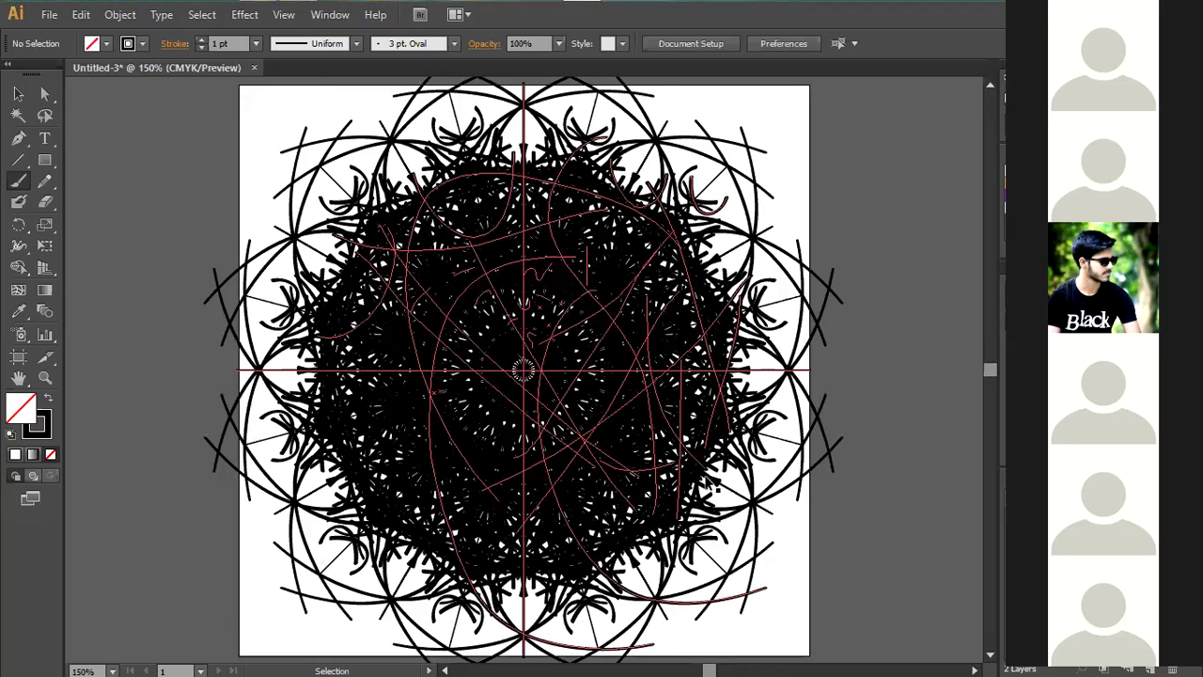
key(ctrl+z)
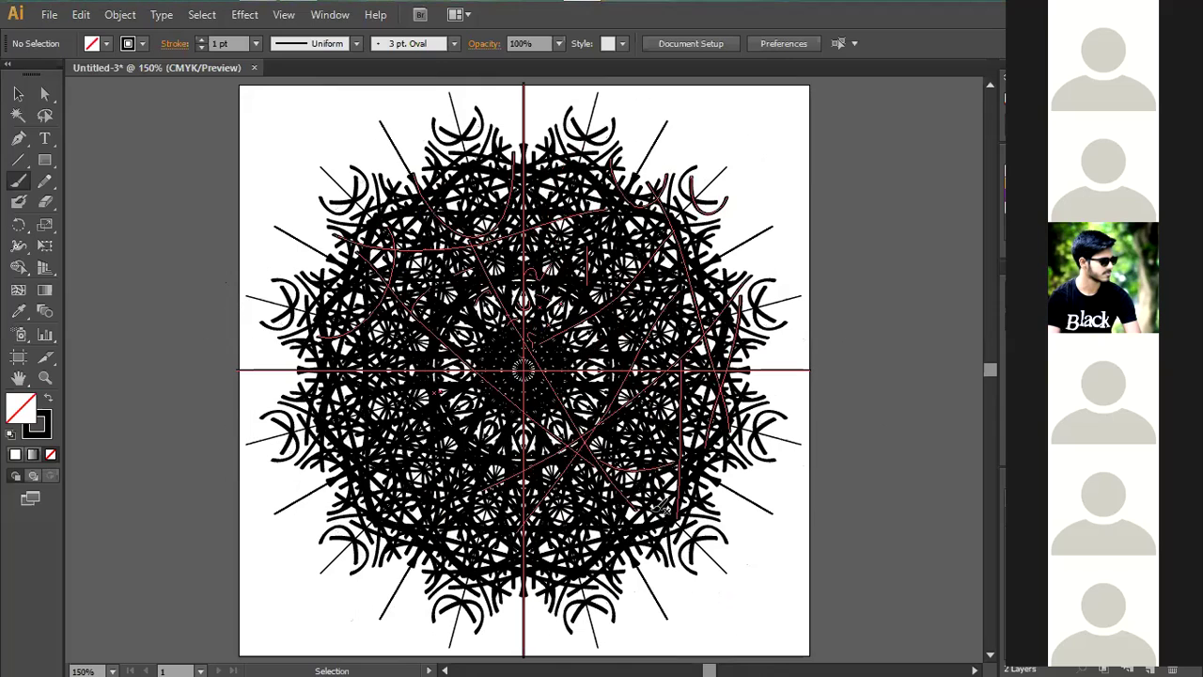
key(ctrl+z)
key(ctrl+z)
key(ctrl+z)
key(ctrl+z)
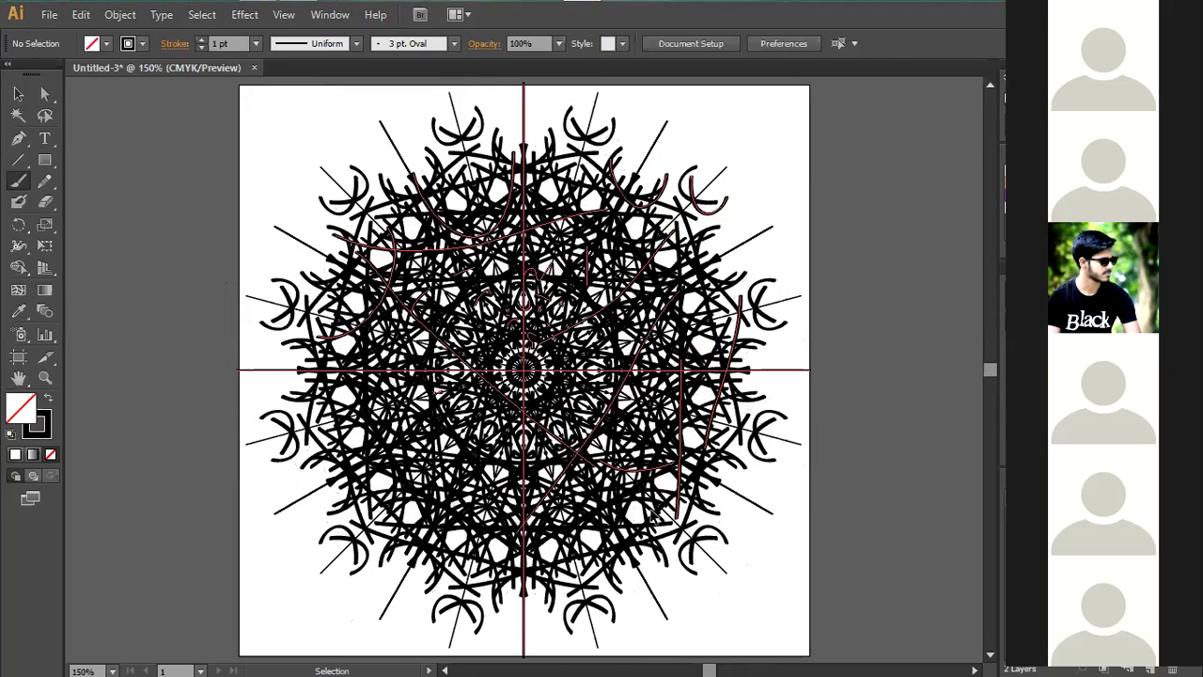
key(ctrl+z)
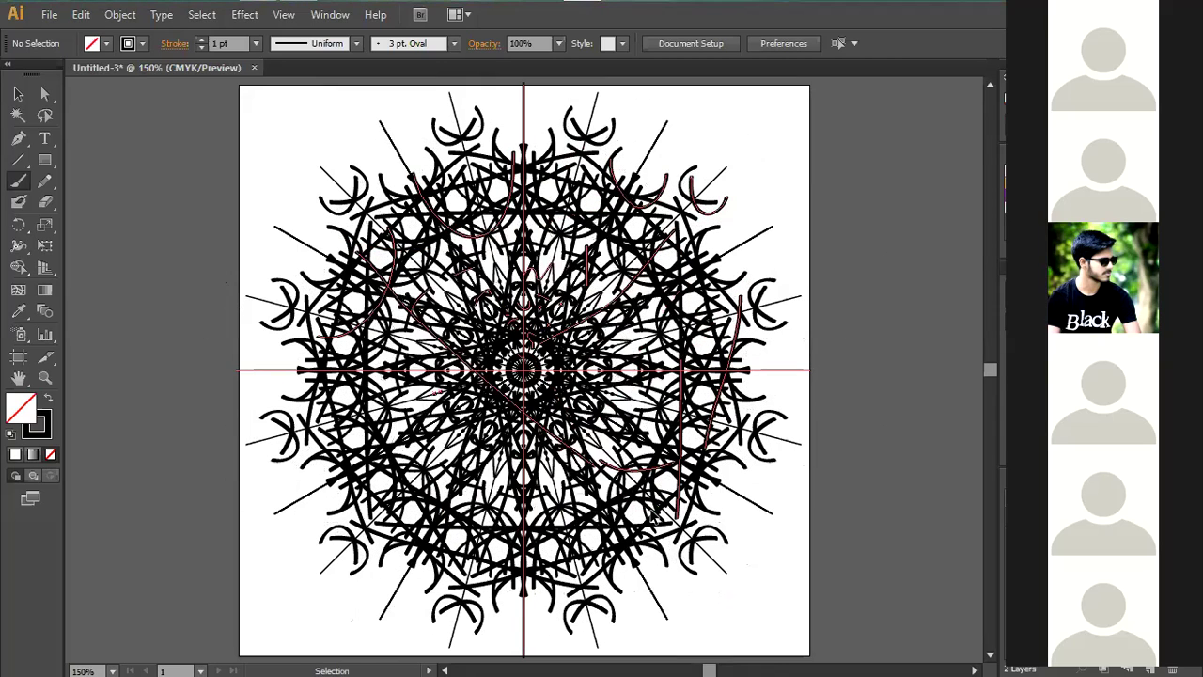
key(ctrl+z)
key(ctrl+z)
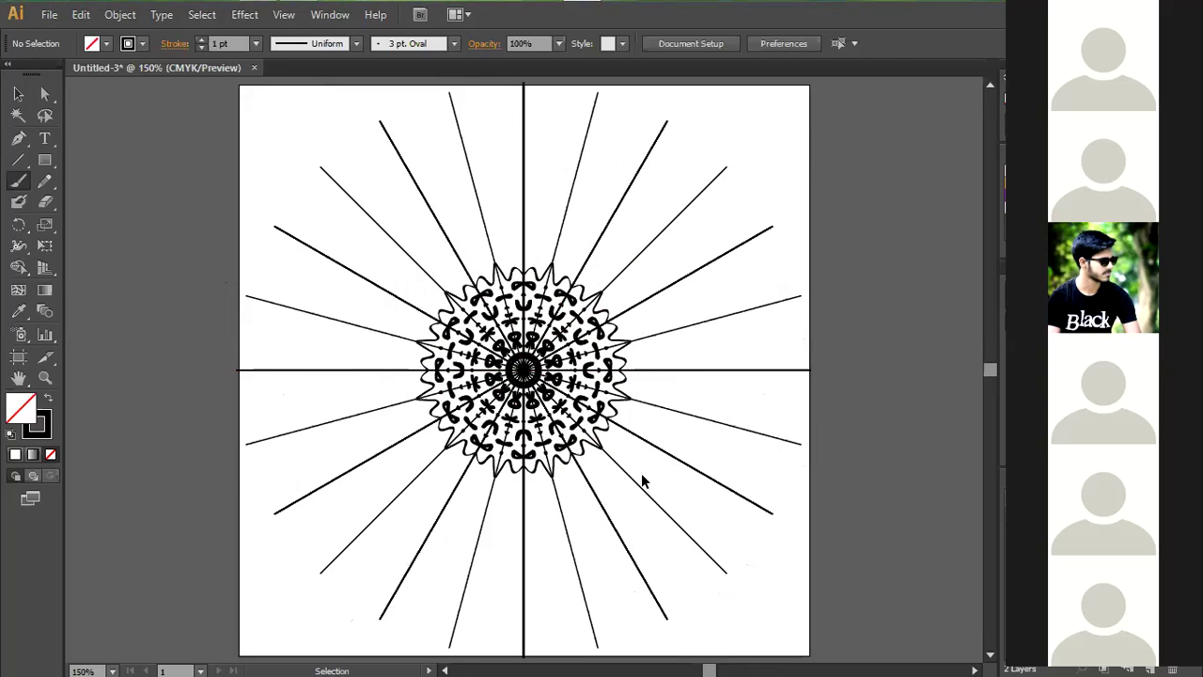
key(ctrl+shift+z)
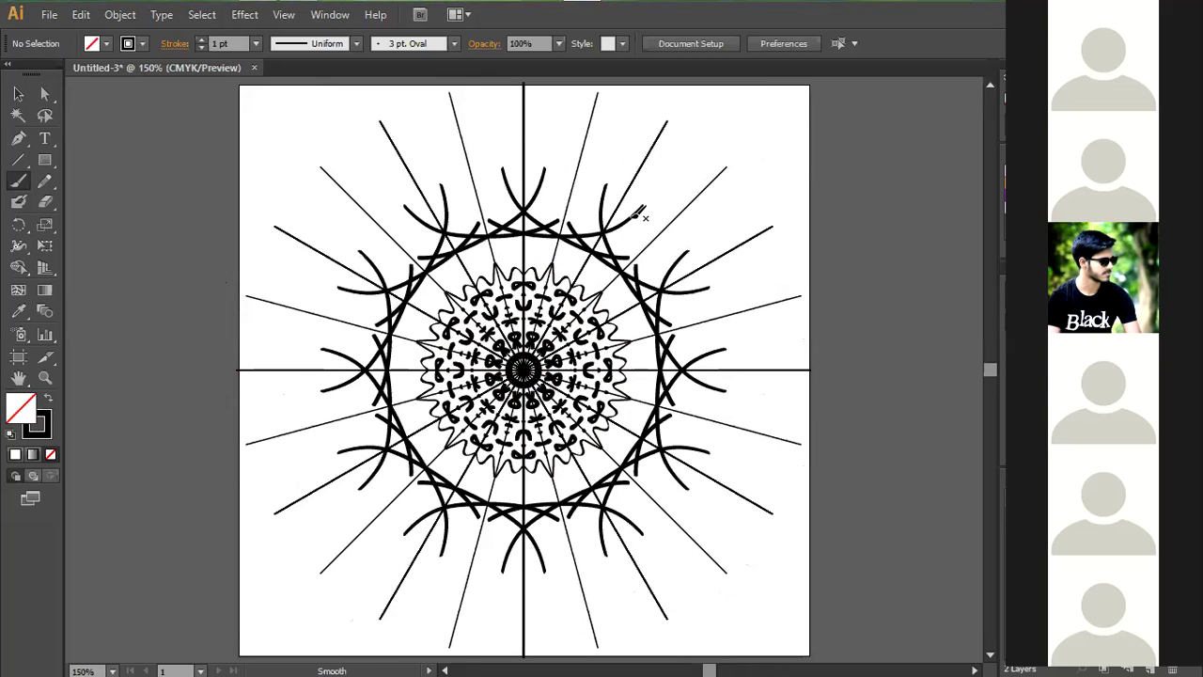
key(ctrl+z)
Paint hooked and wavy Paintbrush strokes as rings just outside the central mandala, undoing one of them.
mouse_move(611, 172)
mouse_down()
mouse_move(679, 240)
mouse_move(689, 329)
mouse_up()
mouse_move(620, 265)
mouse_down()
mouse_move(654, 329)
mouse_move(662, 391)
mouse_move(654, 357)
mouse_move(651, 385)
mouse_up()
key(ctrl+z)
mouse_move(395, 298)
mouse_down()
mouse_move(472, 228)
mouse_move(550, 258)
mouse_move(594, 257)
mouse_move(639, 312)
mouse_up()
Paint long curved strokes sweeping diagonally across the artboard from its upper part to the lower right corner area.
mouse_move(449, 117)
mouse_down()
mouse_move(599, 134)
mouse_move(667, 237)
mouse_move(775, 600)
mouse_up()
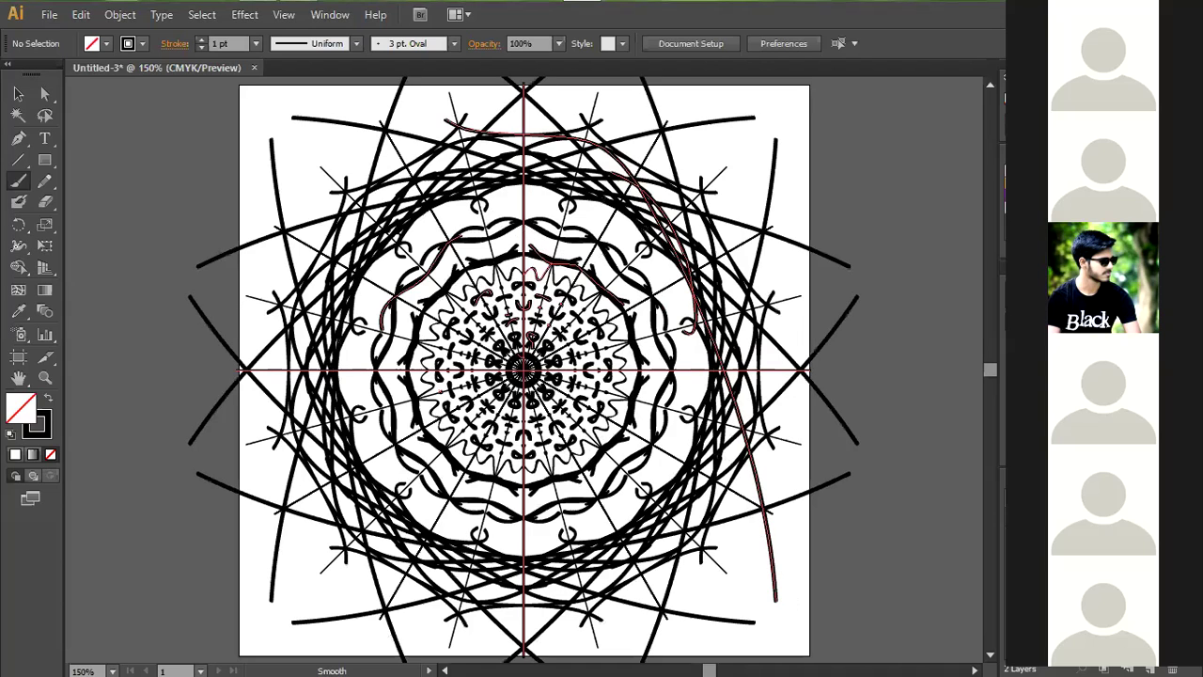
drag(348, 228, 742, 575)
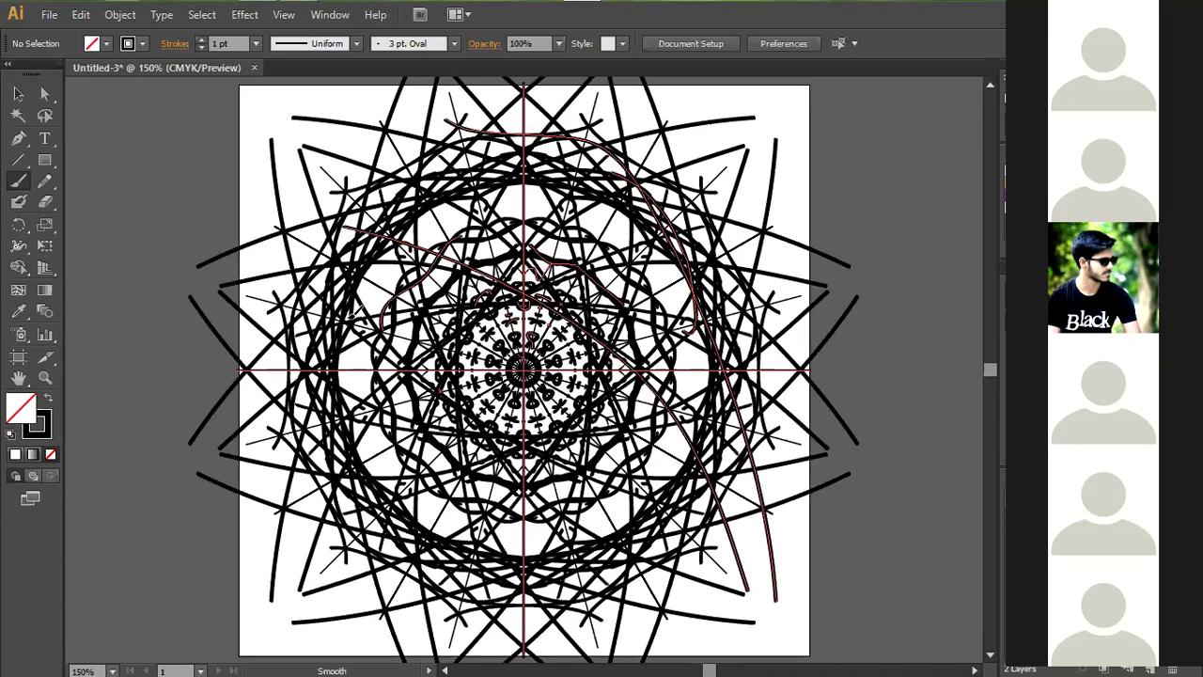
drag(362, 310, 707, 543)
mouse_move(376, 282)
mouse_down()
mouse_move(649, 291)
mouse_move(704, 399)
mouse_up()
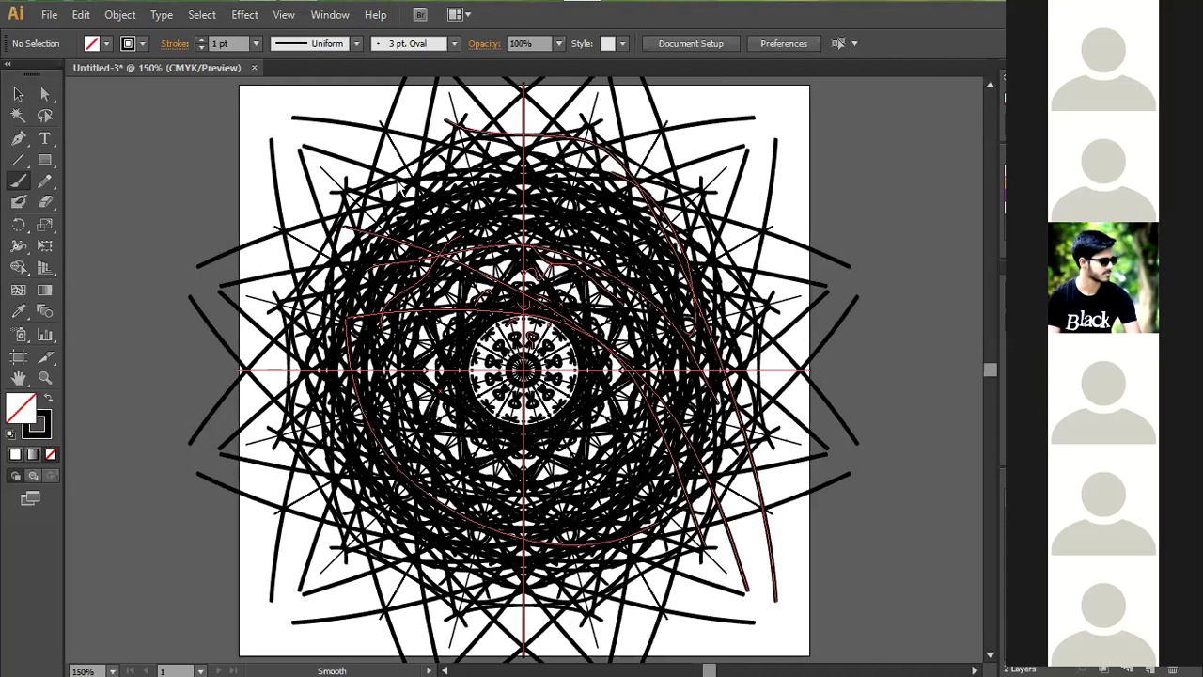
Close the Untitled-3 document without saving its changes and exit Illustrator.
click(253, 67)
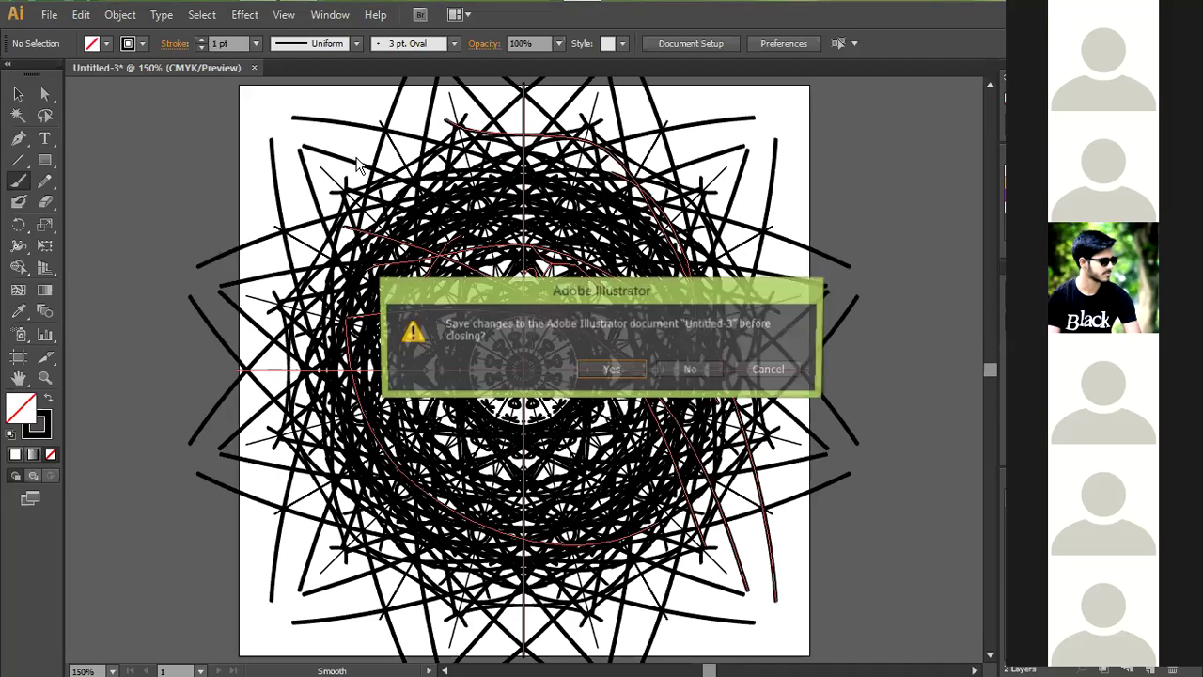
key(n)
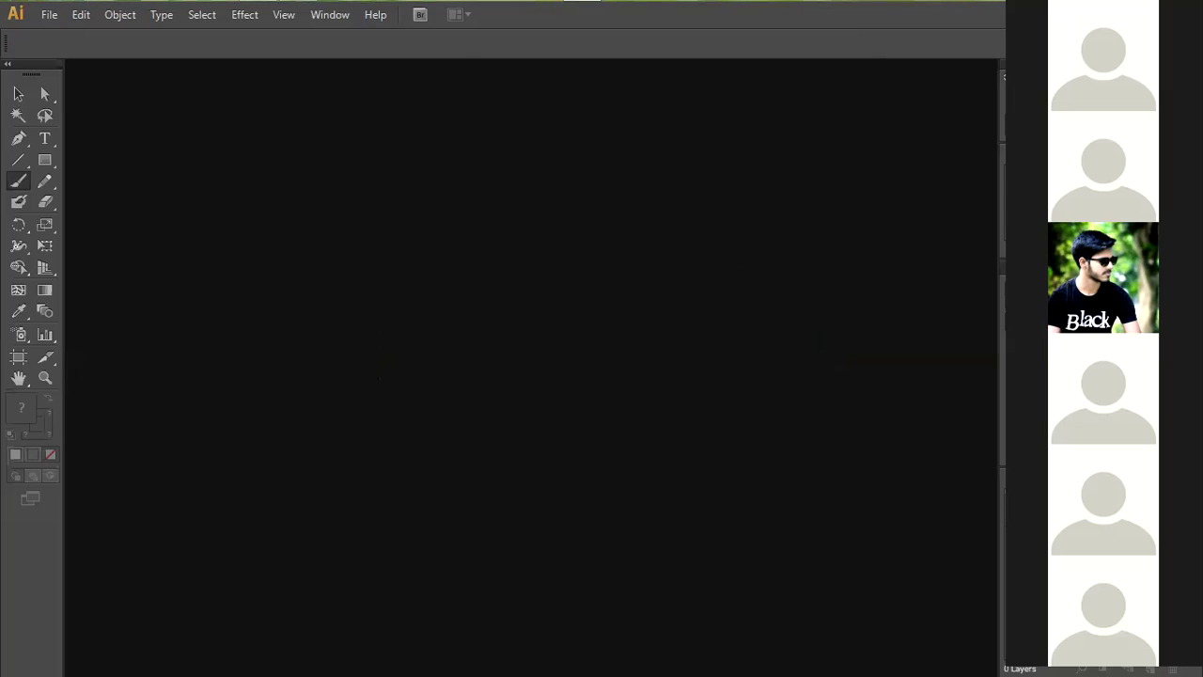
key(ctrl+q)
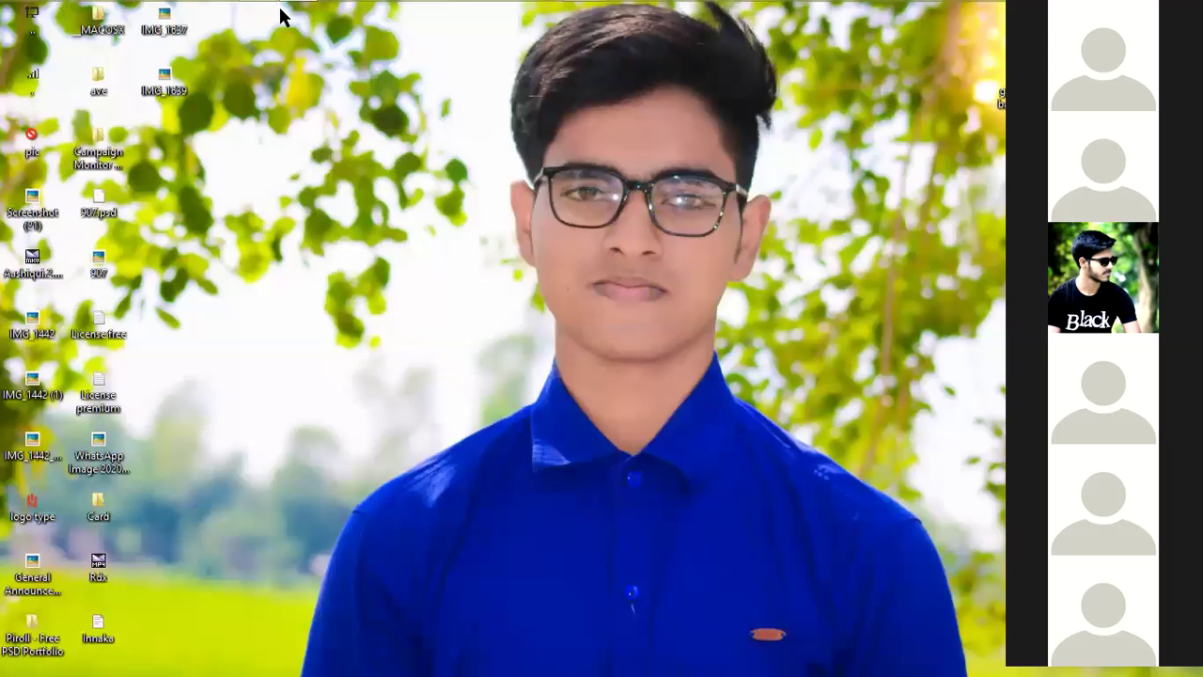
right_click(647, 147)
click(686, 197)
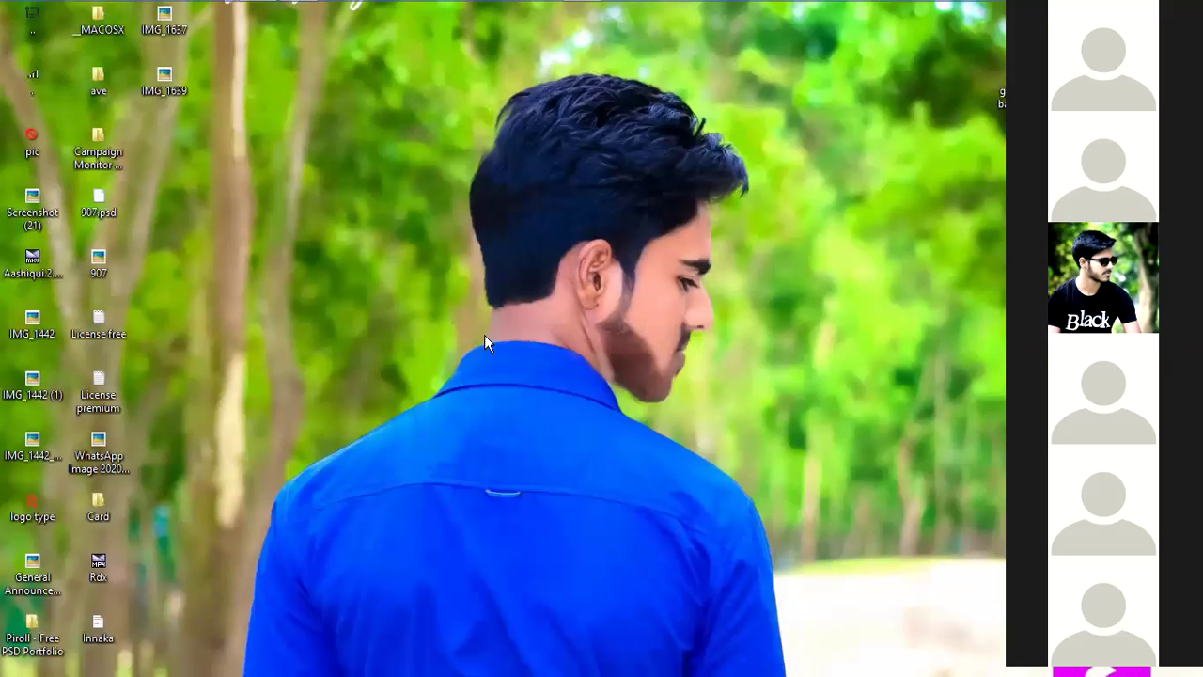
Open the Recent folder with the Run command "recent" and delete all the shortcuts in it.
key(super+r)
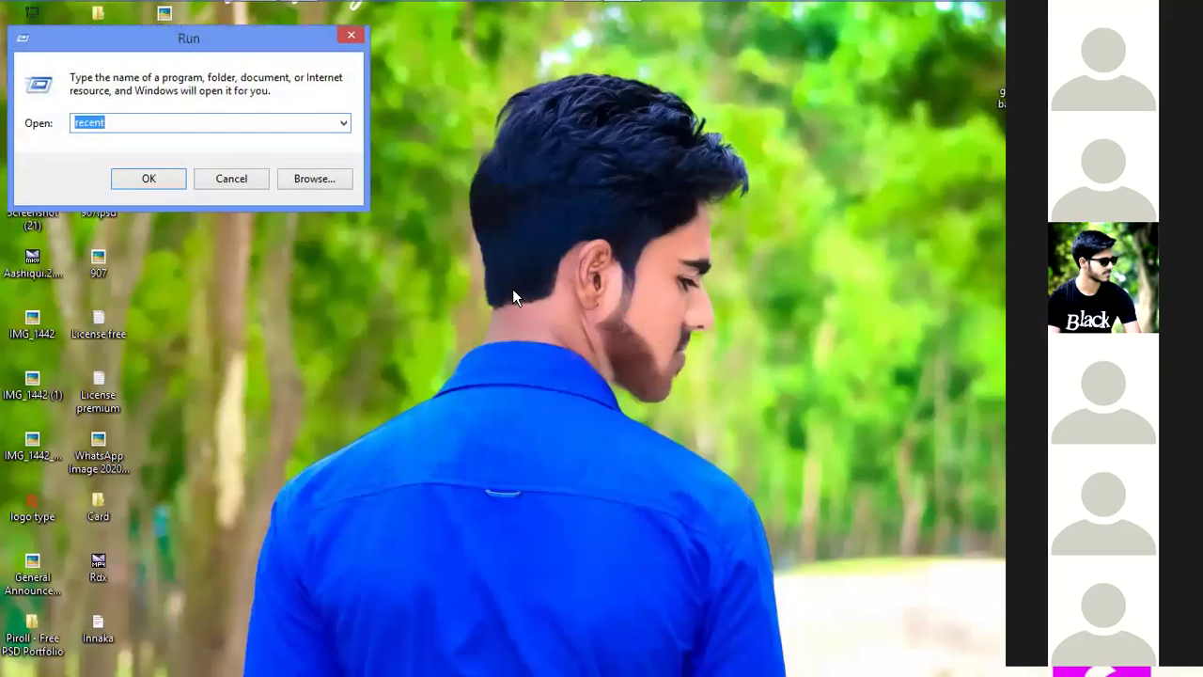
key(Return)
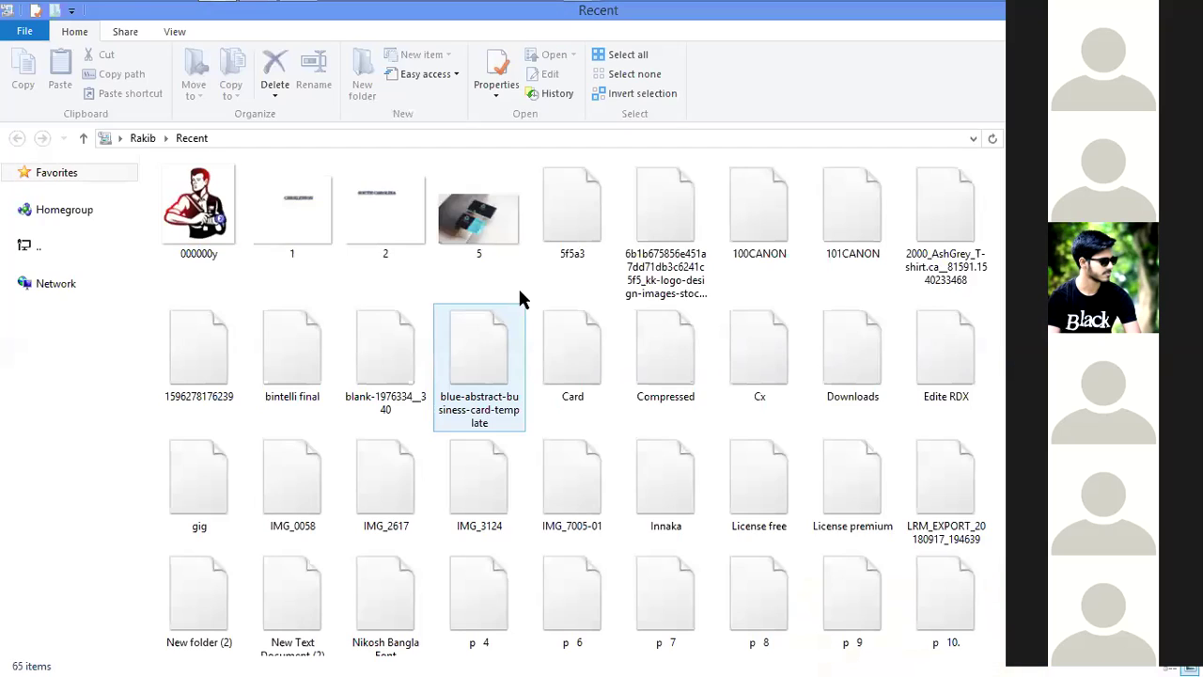
key(ctrl+a)
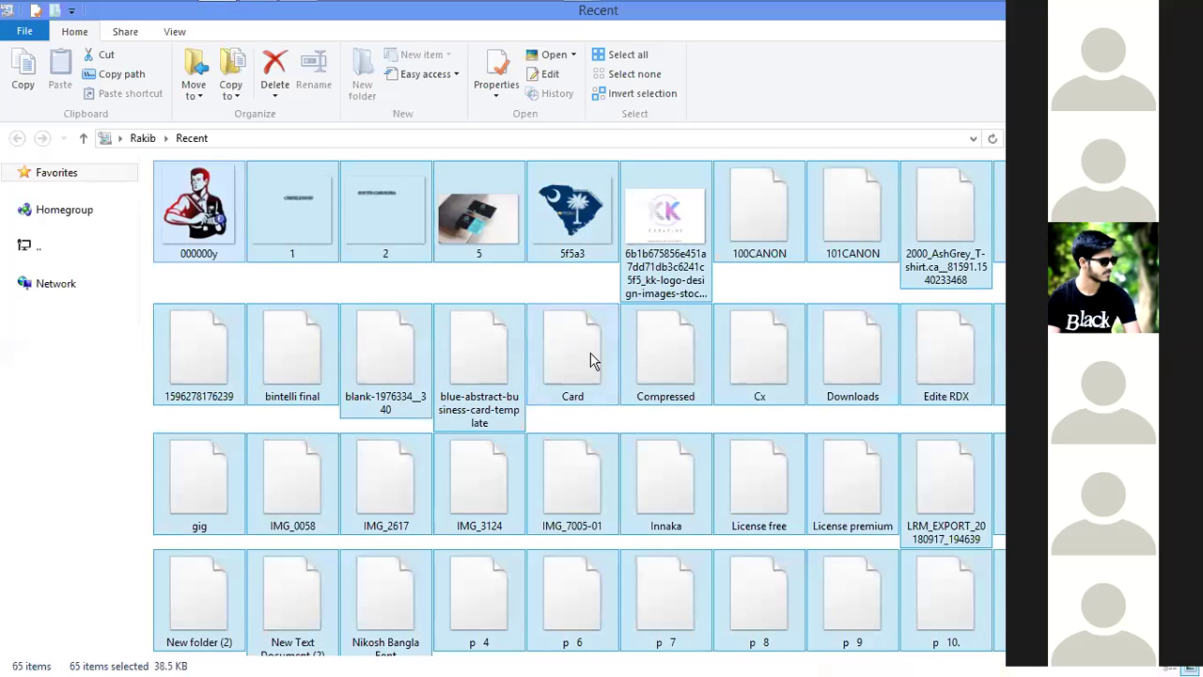
scroll(592, 361, down, 2)
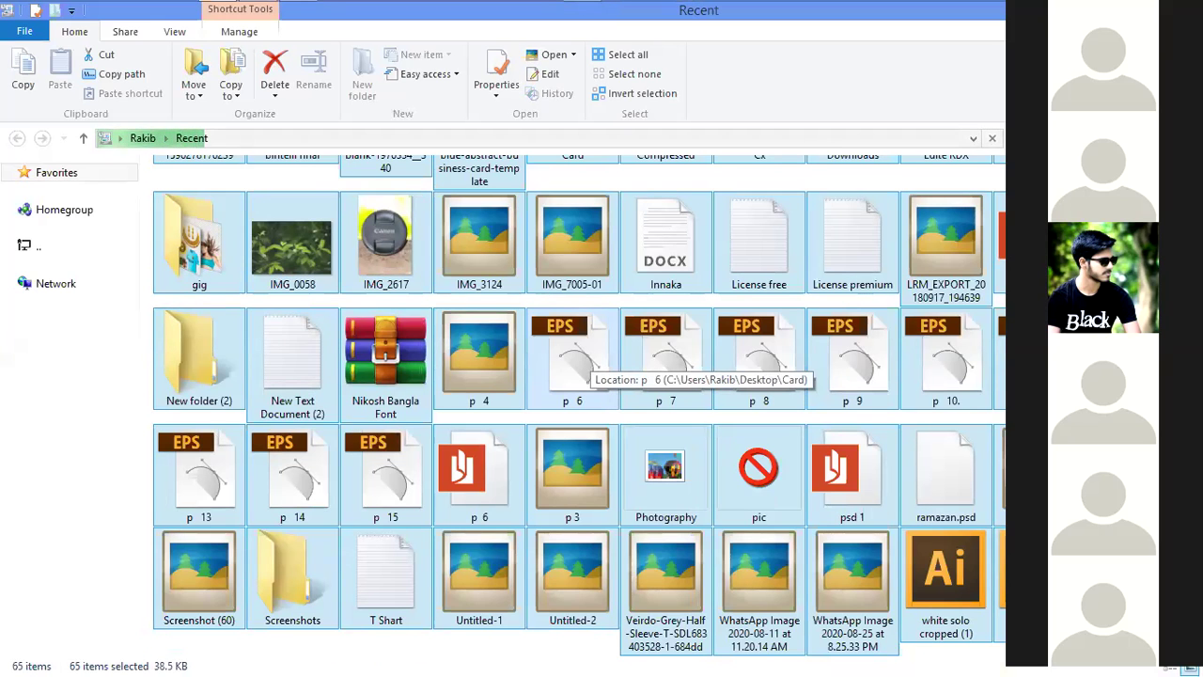
key(Delete)
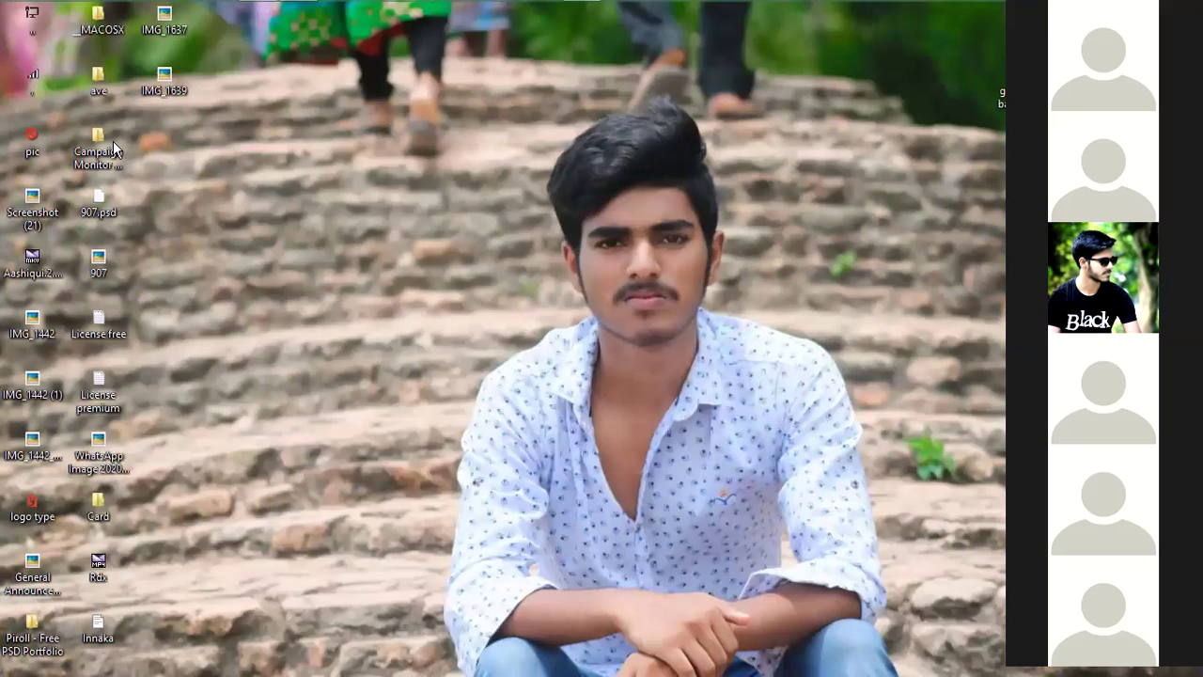
Delete everything in the Windows Temp folder, opened with the Run command "temp", granting administrator permission and skipping items in use.
key(super+r)
text(temp)
key(Return)
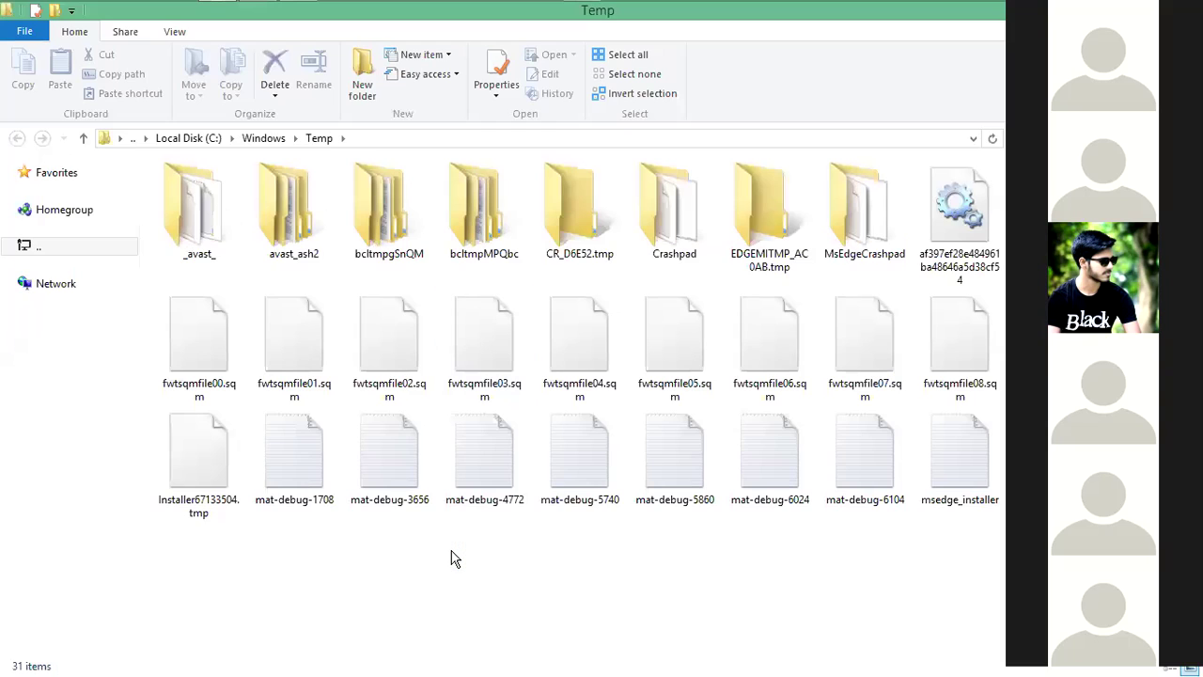
key(ctrl+a)
key(Delete)
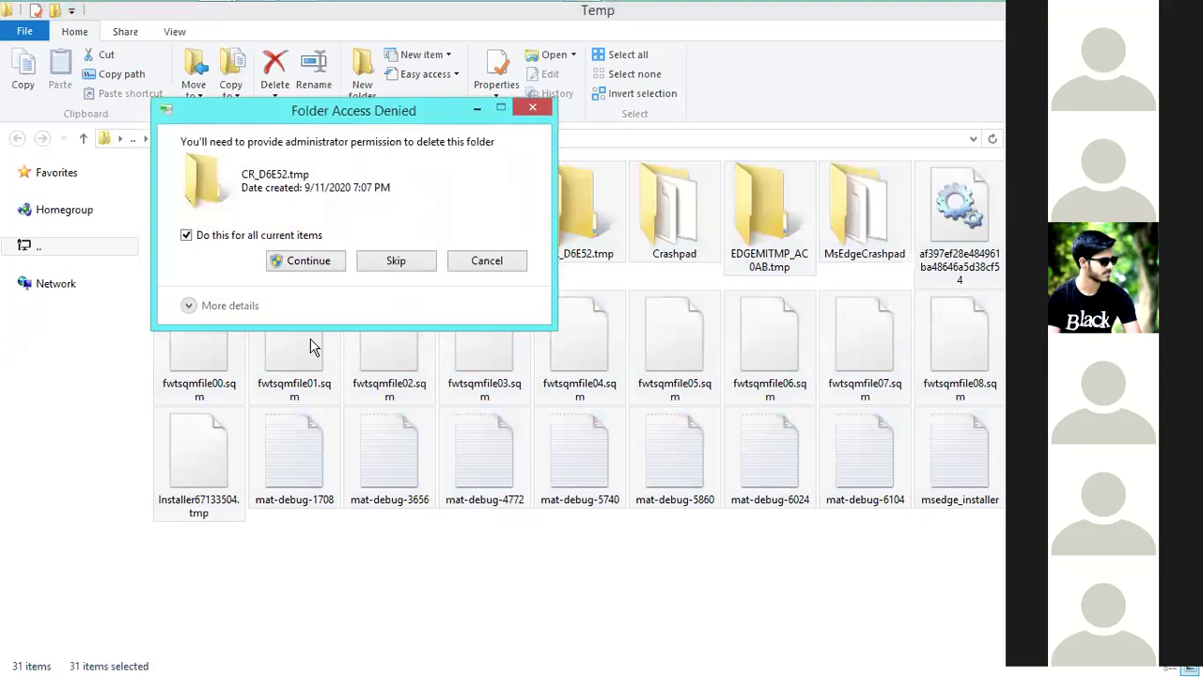
click(303, 263)
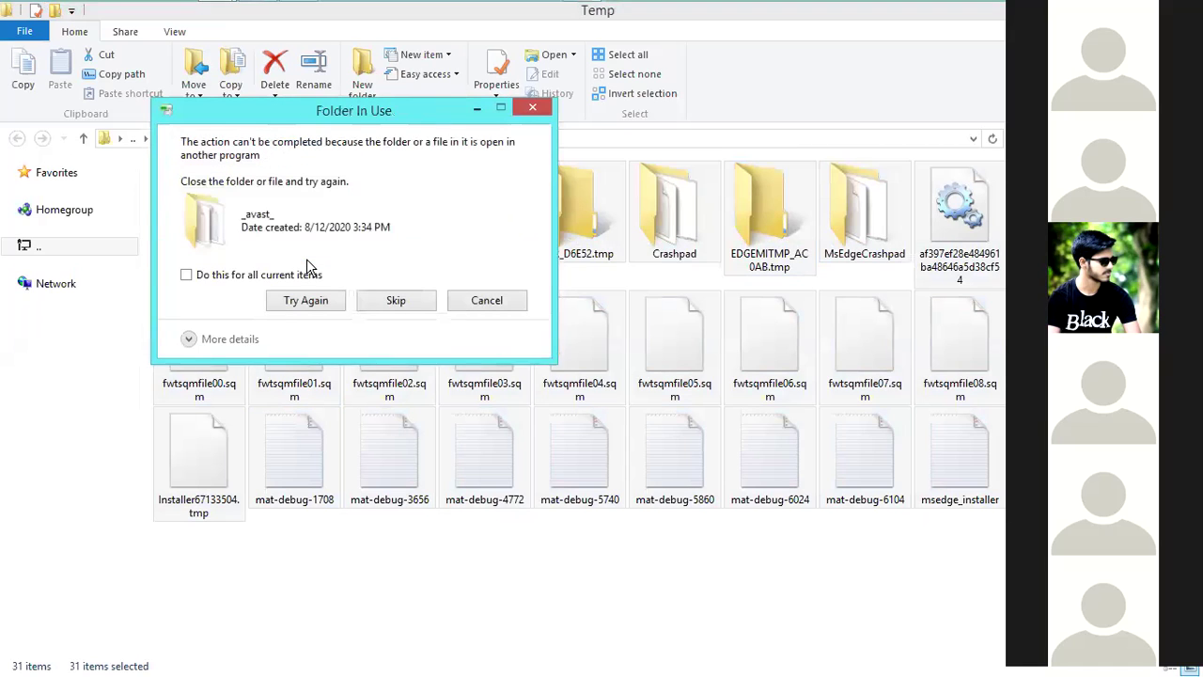
click(191, 275)
click(306, 302)
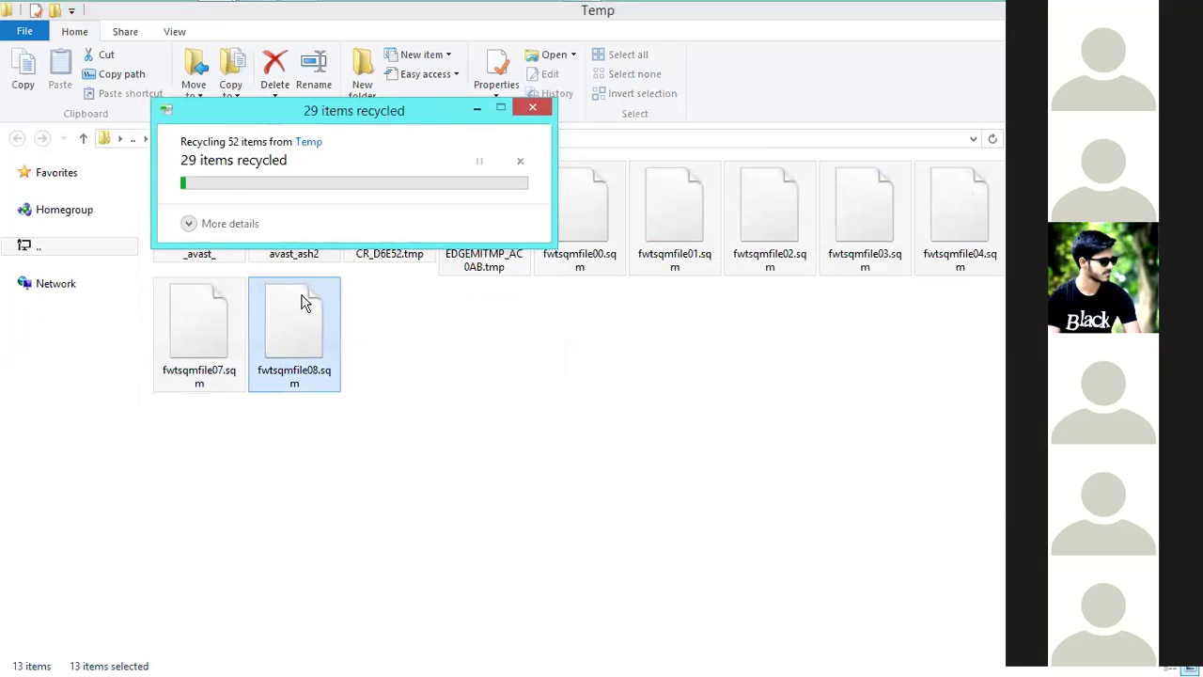
click(393, 297)
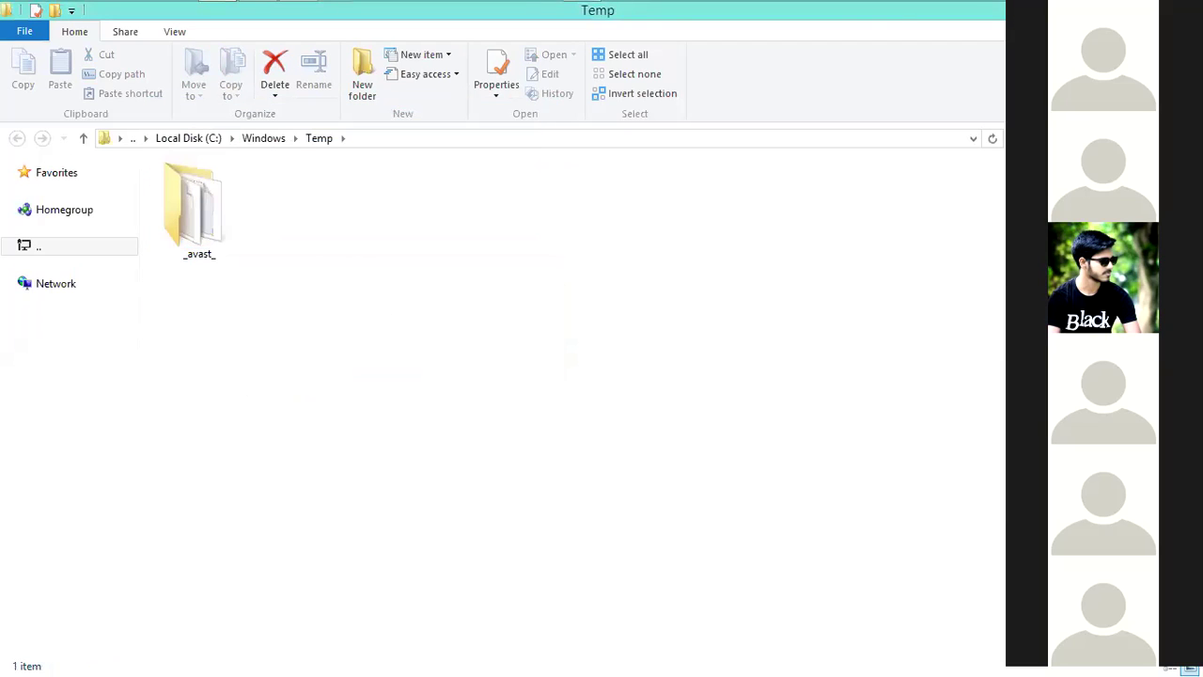
key(alt+F4)
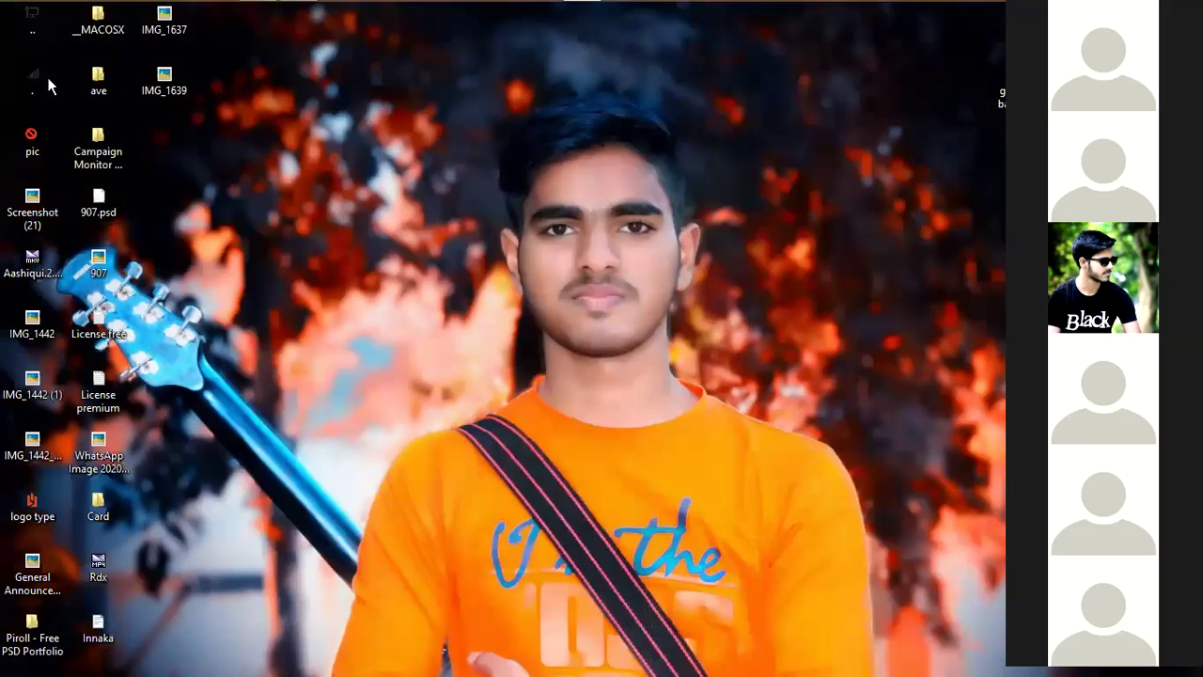
Empty the Recycle Bin from the desktop, granting administrator permission for all current items.
right_click(52, 80)
click(134, 101)
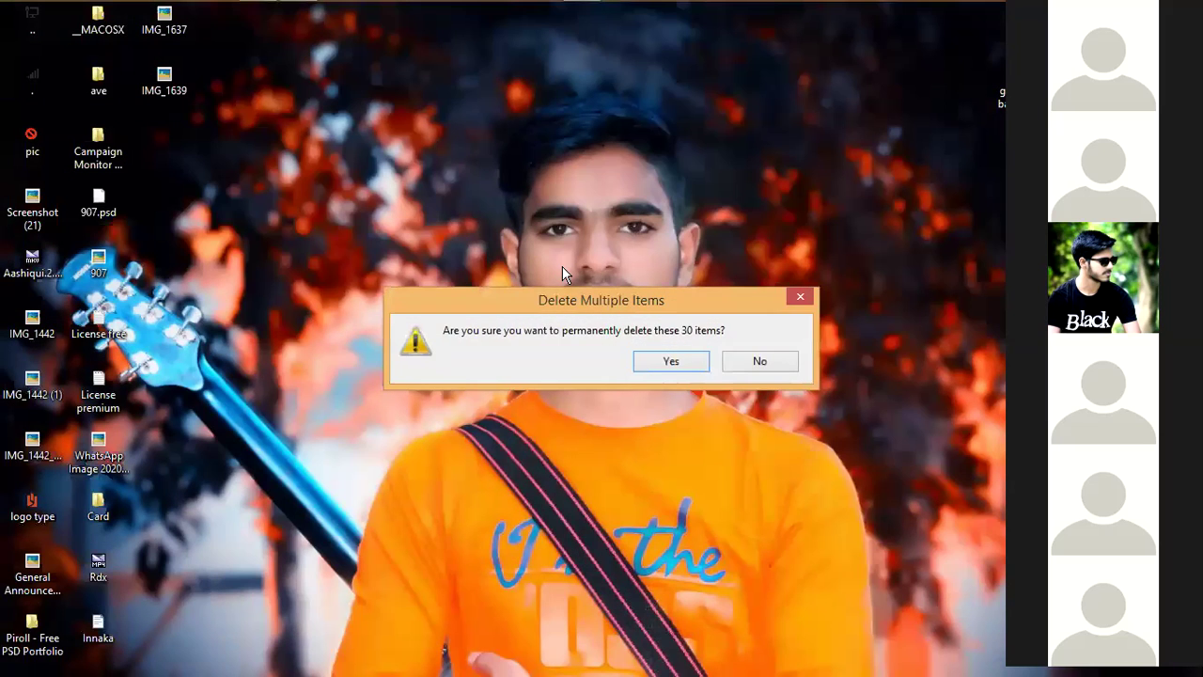
key(Return)
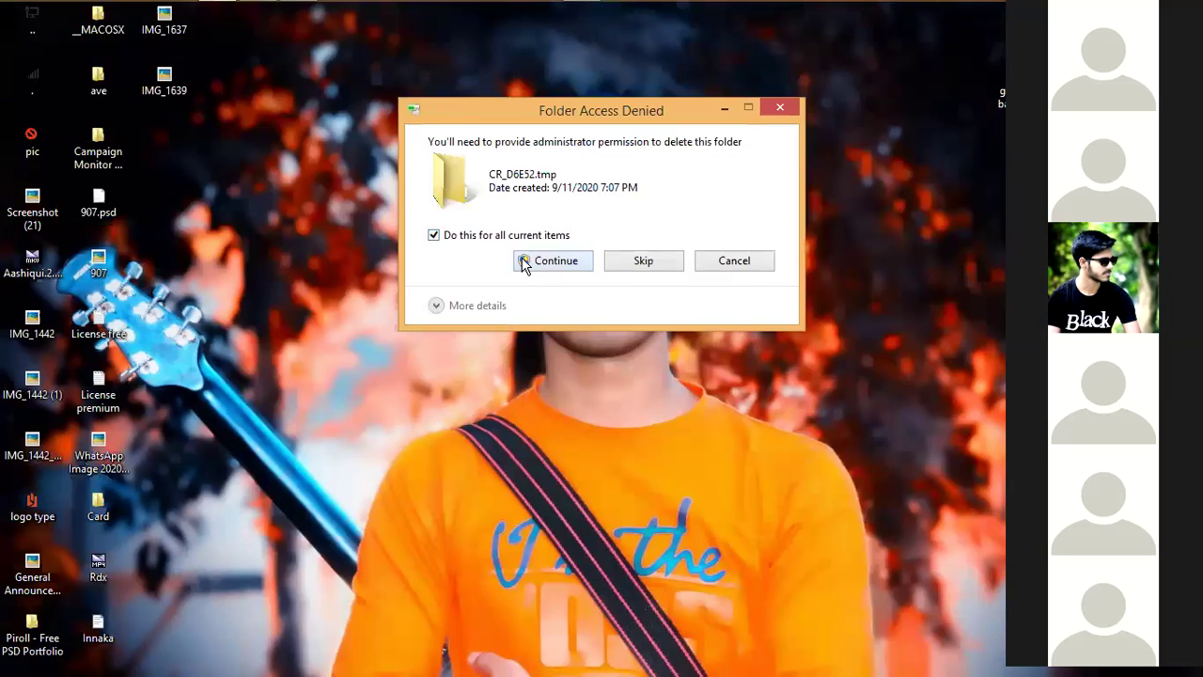
click(524, 262)
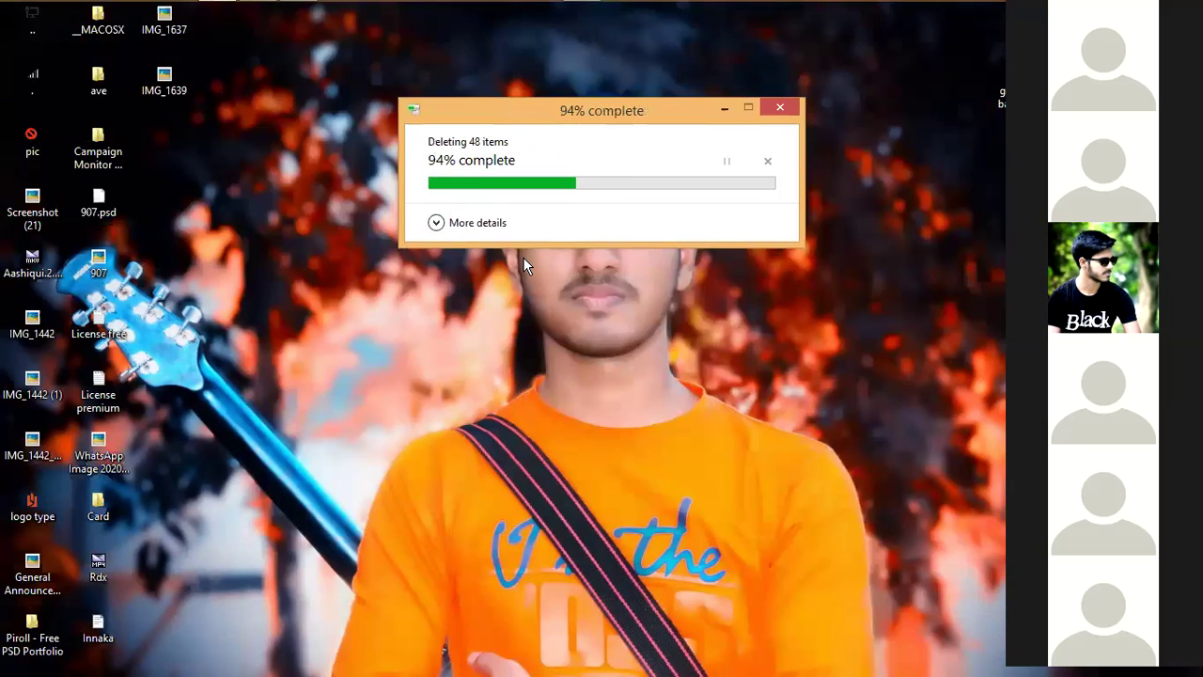